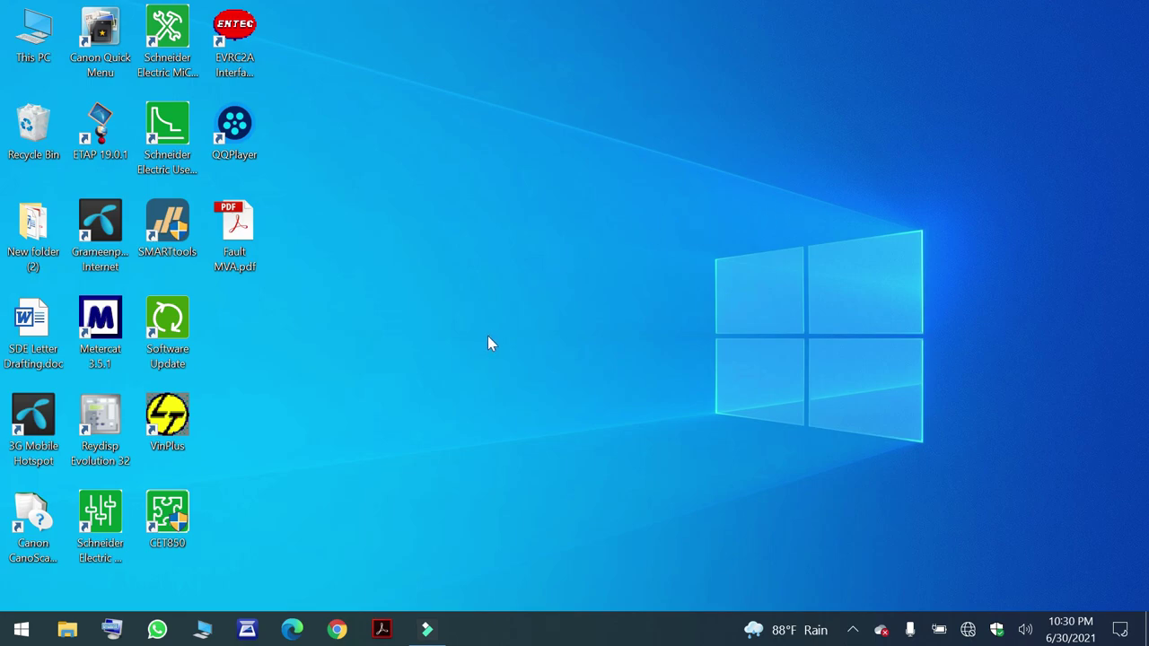
Start ETAP 19.0.1 and create a new project named bdprofessionals, accepting the default project settings and user information.
click(100, 126)
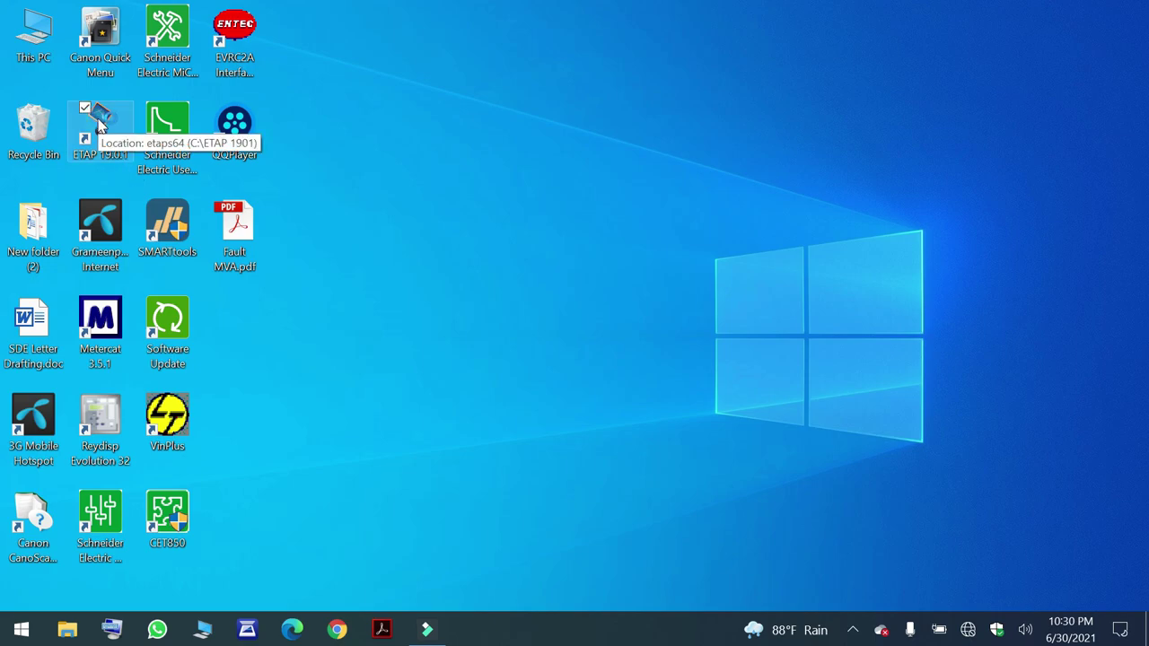
double_click(100, 127)
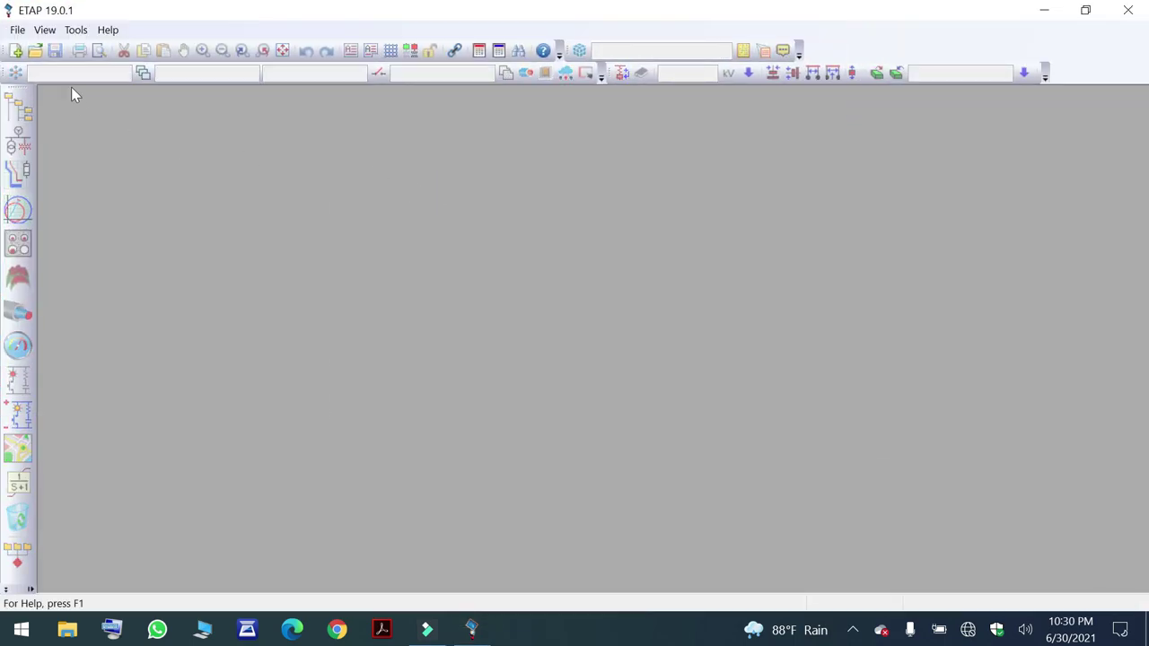
click(17, 29)
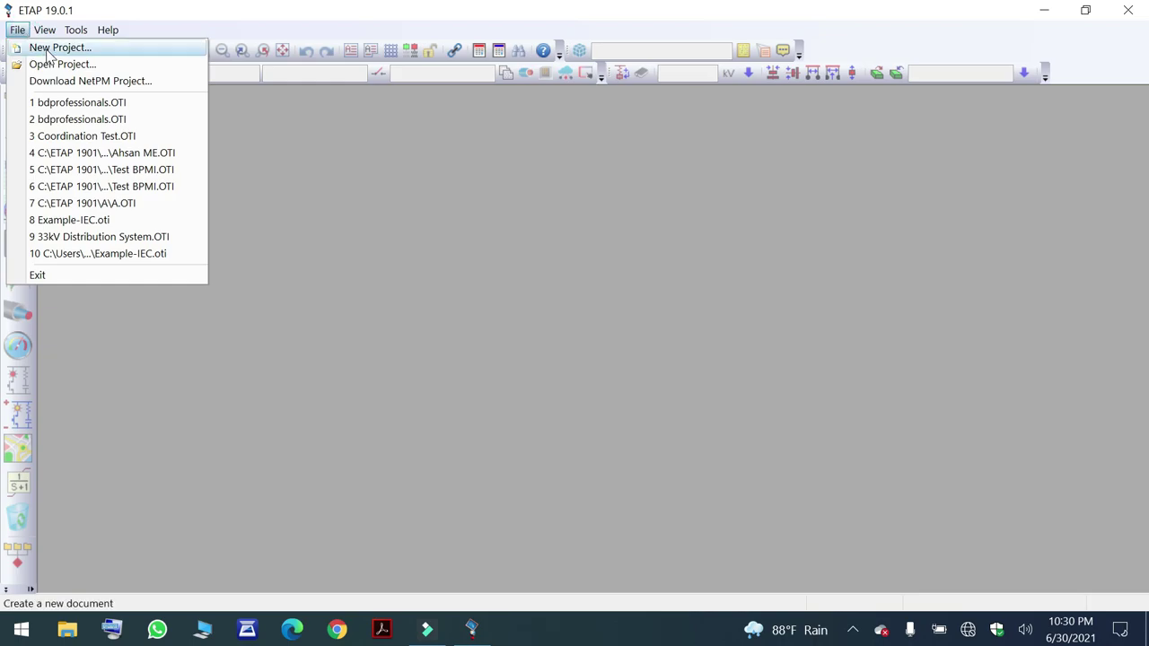
click(49, 51)
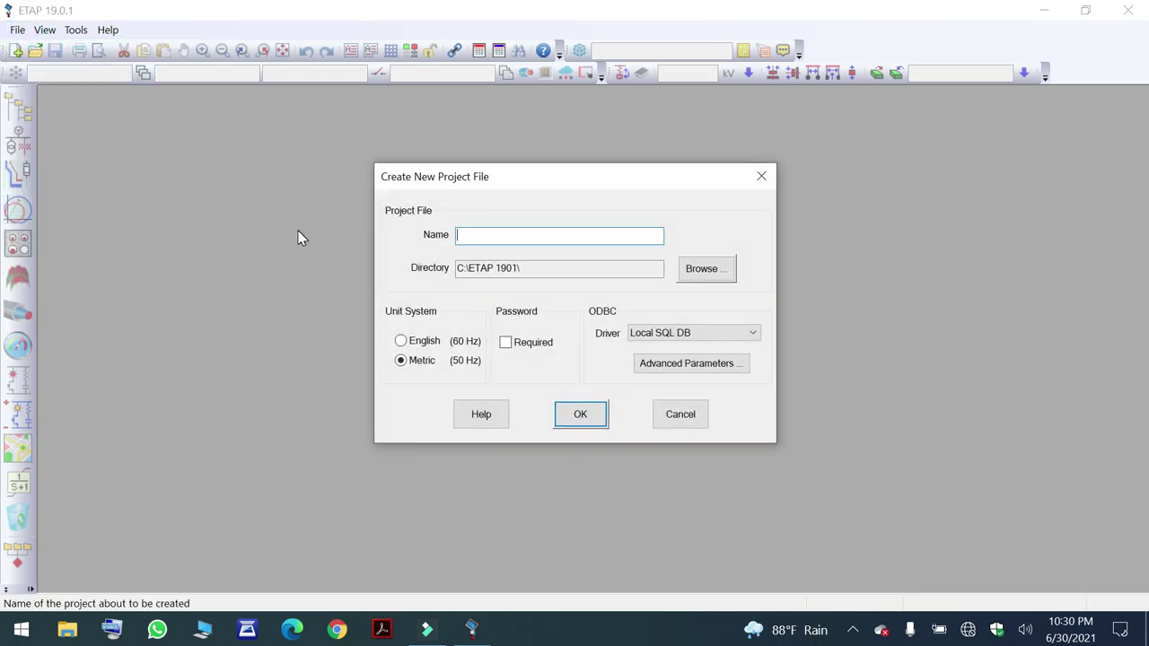
text(bdprofessionals)
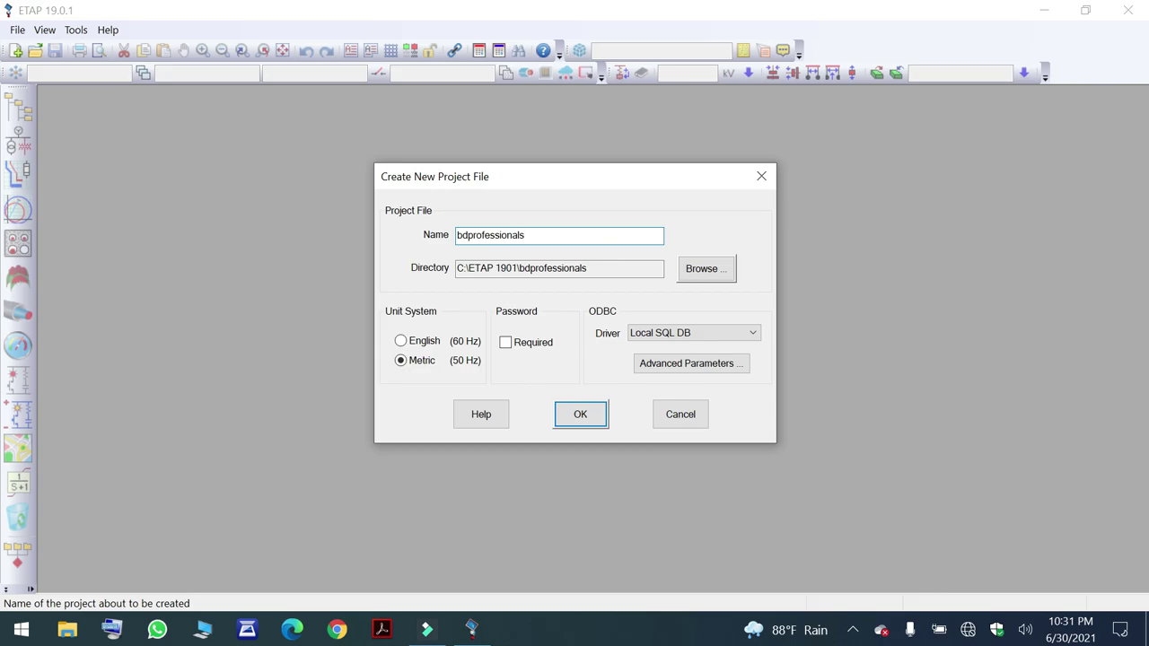
key(Return)
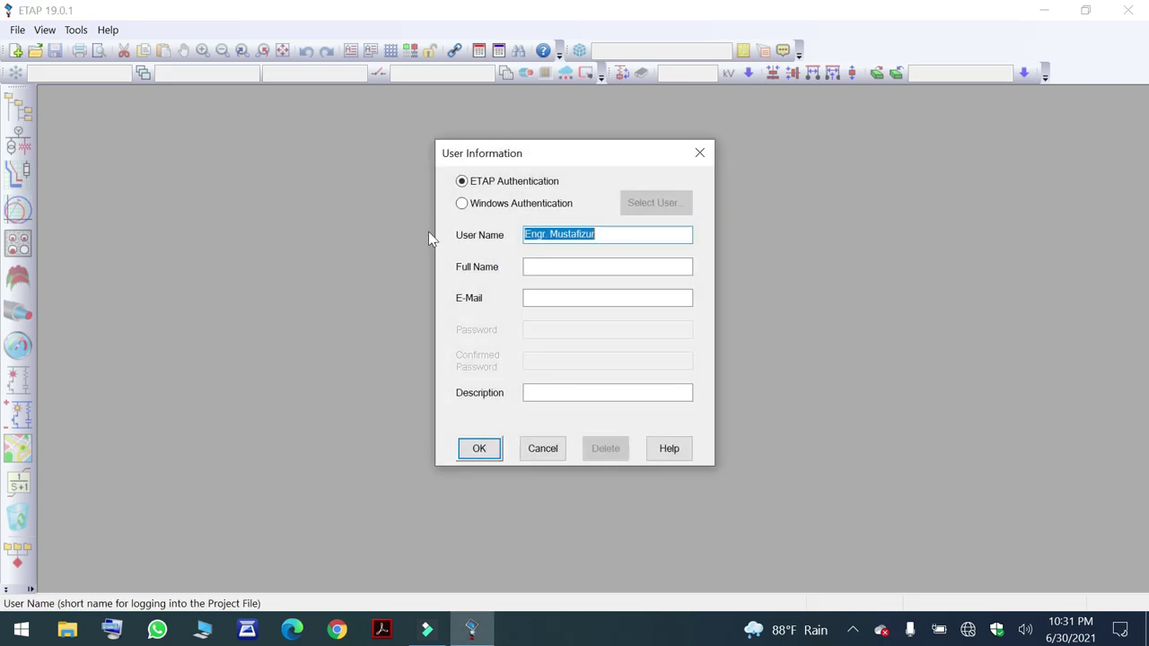
key(Return)
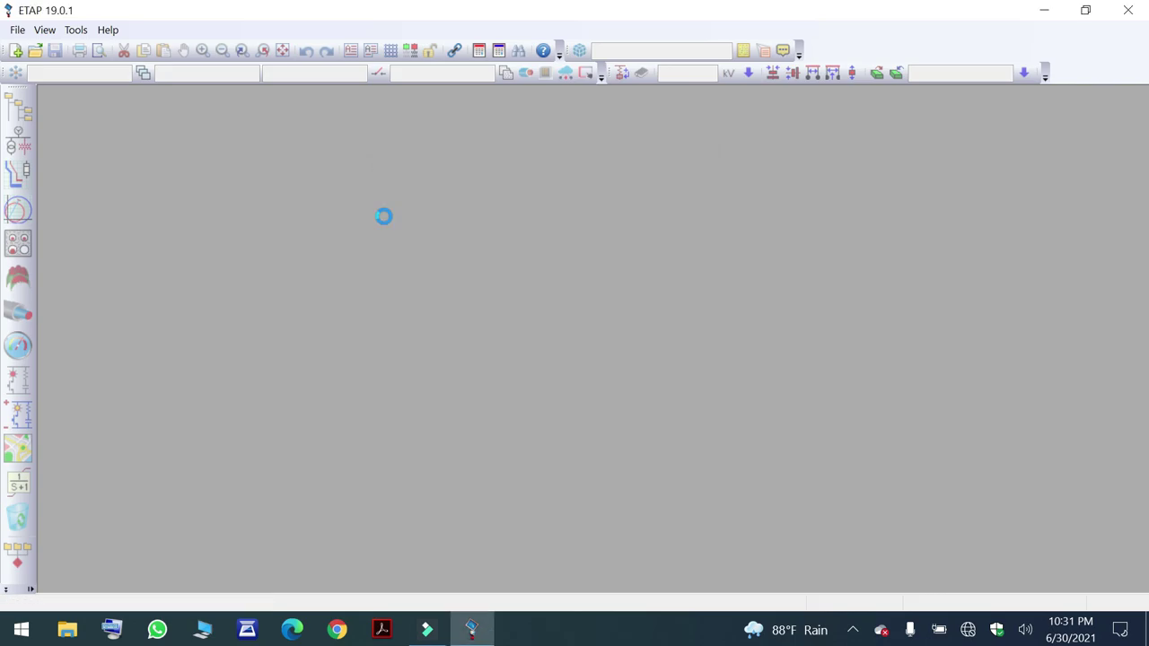
key(Return)
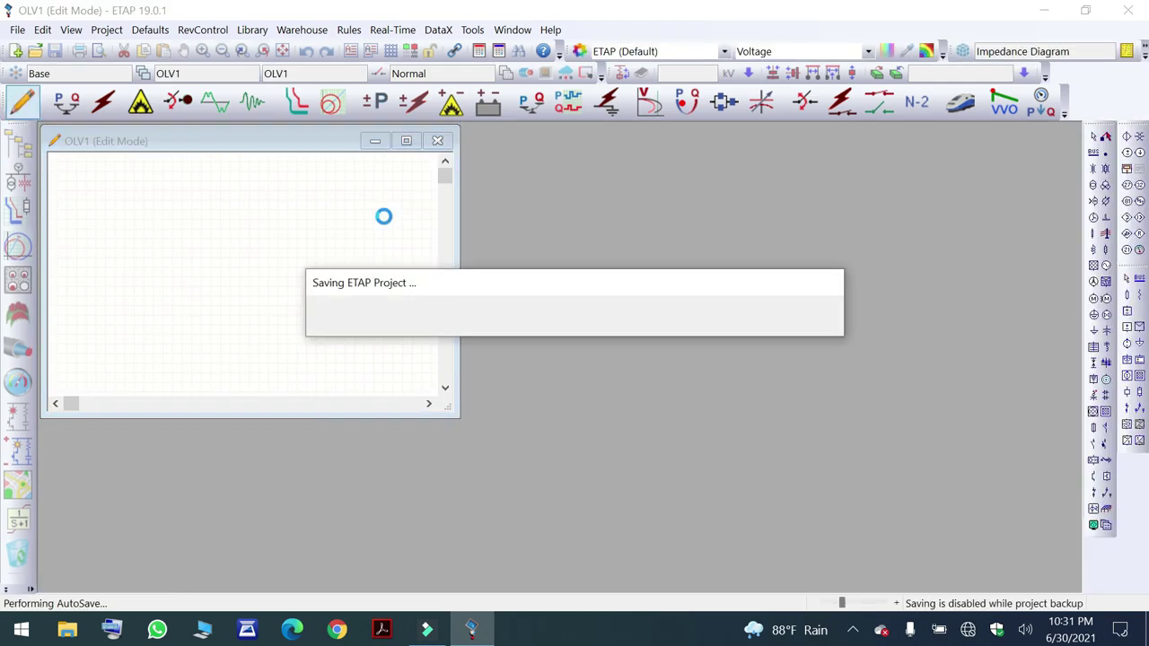
Maximize the OLV1 one-line diagram and place a power grid element in the upper middle of the canvas.
click(408, 143)
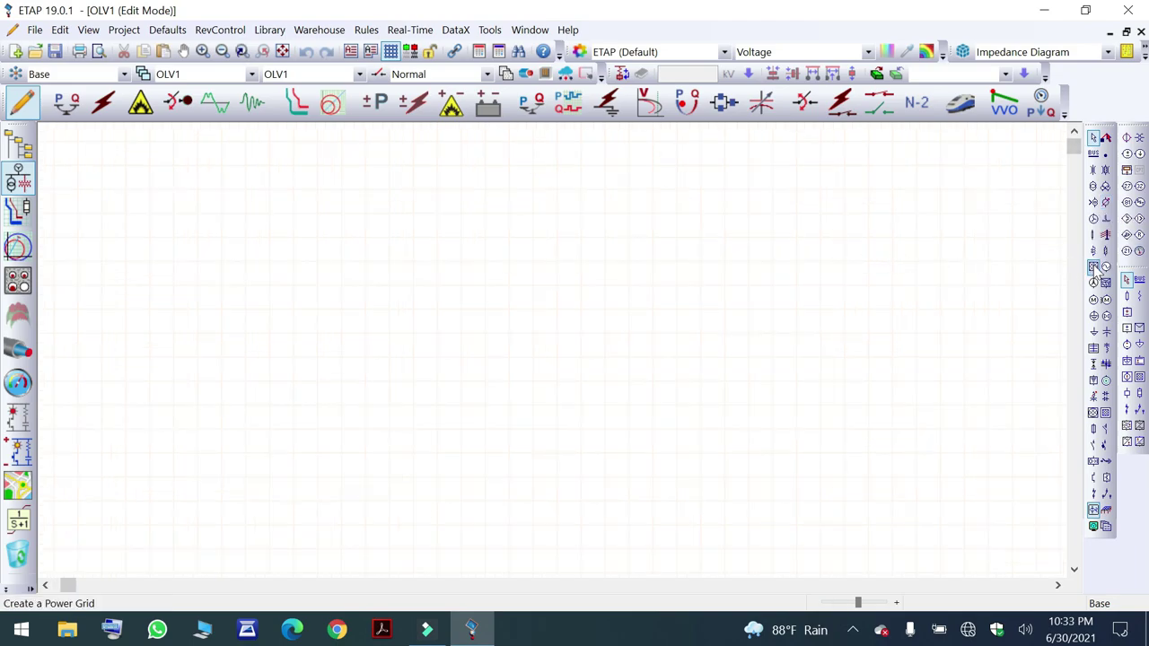
click(1095, 268)
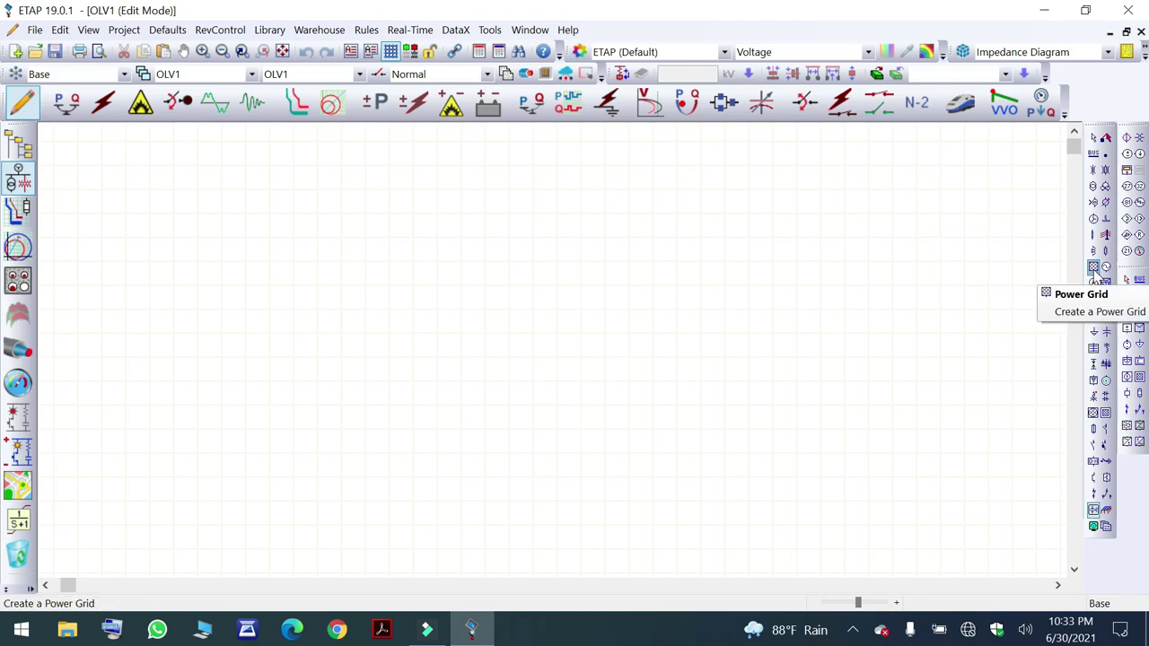
click(610, 216)
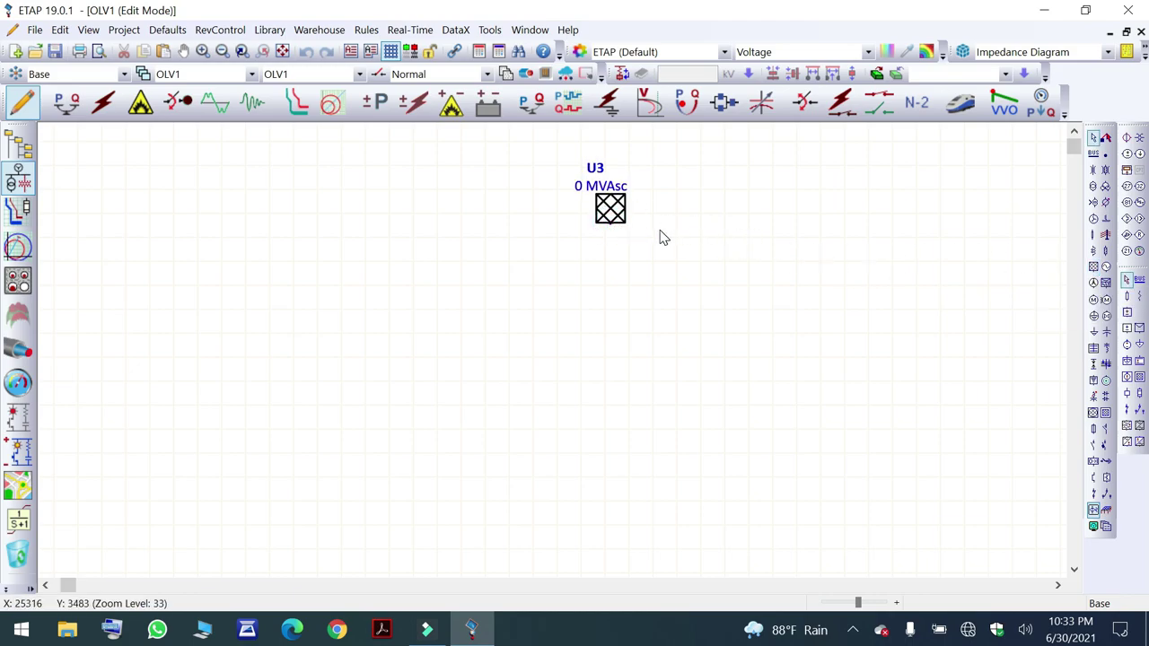
Set the new power grid's ID to HAMDAH and its rated voltage to 33 kV.
double_click(614, 212)
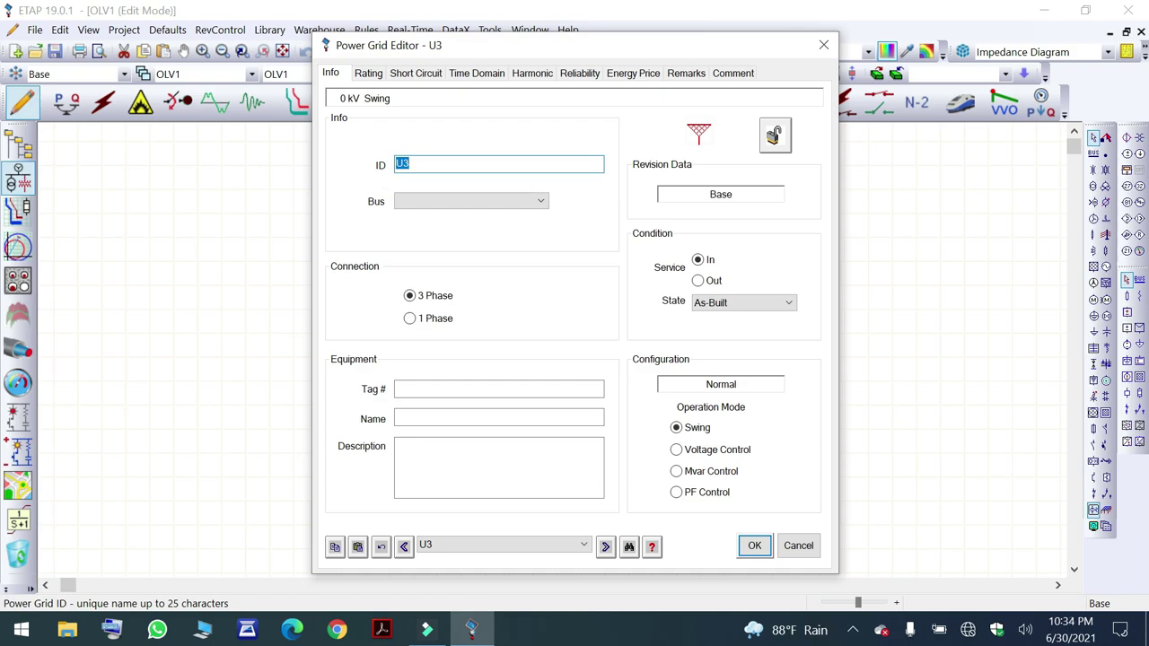
key(BackSpace)
text(HAMDAH)
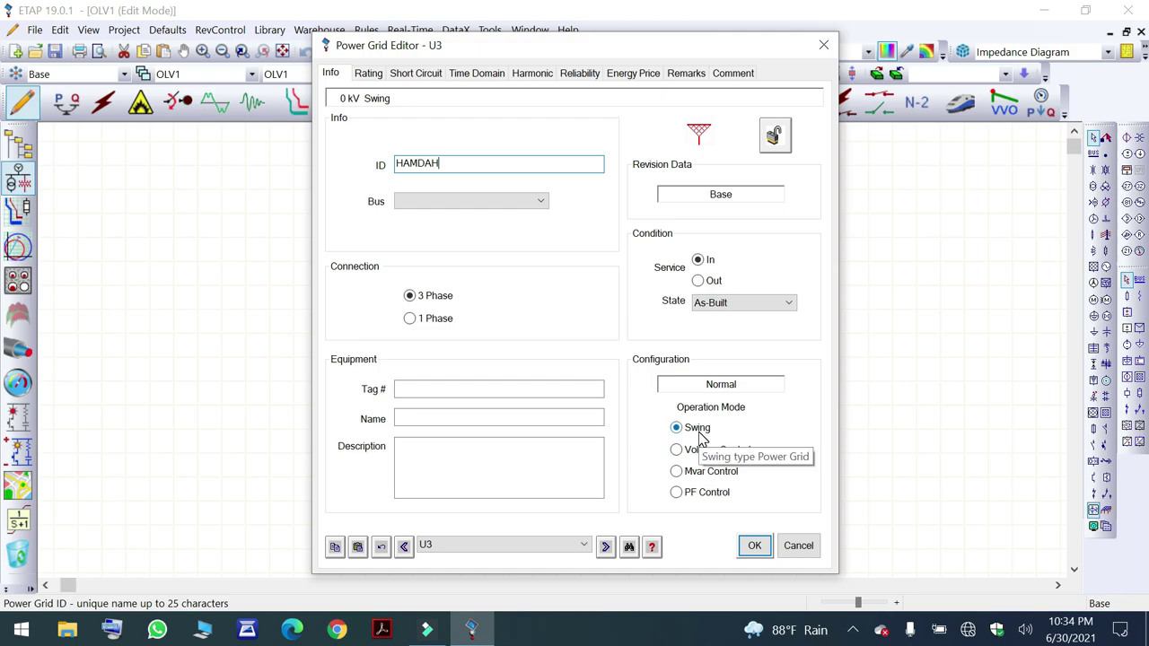
click(363, 75)
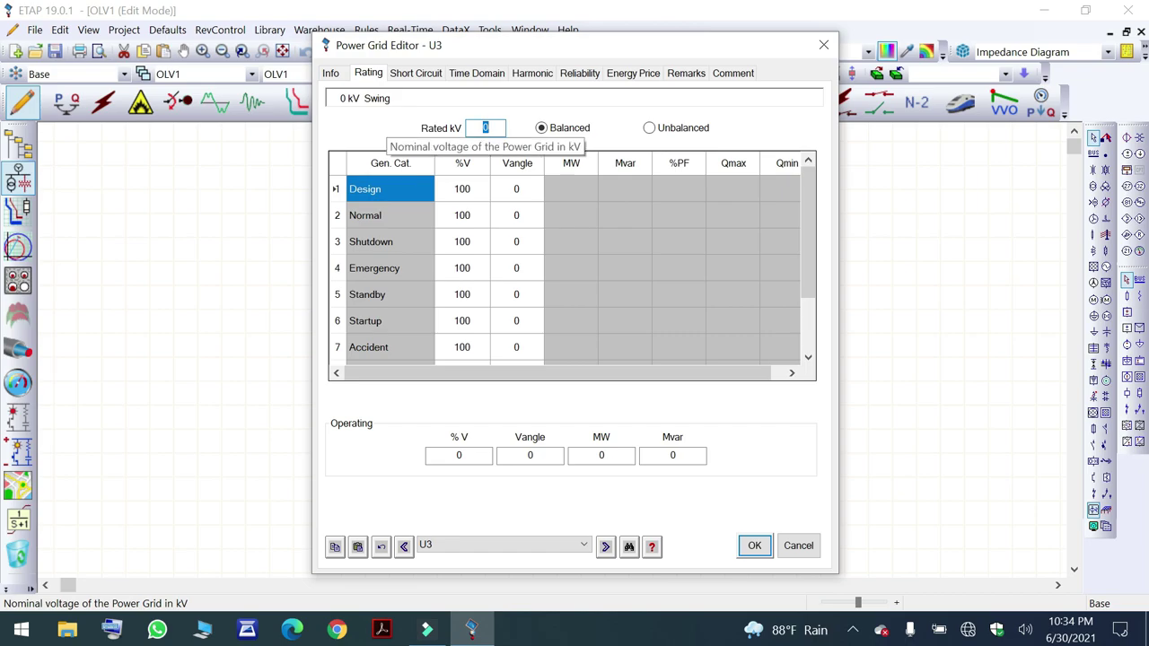
text(33)
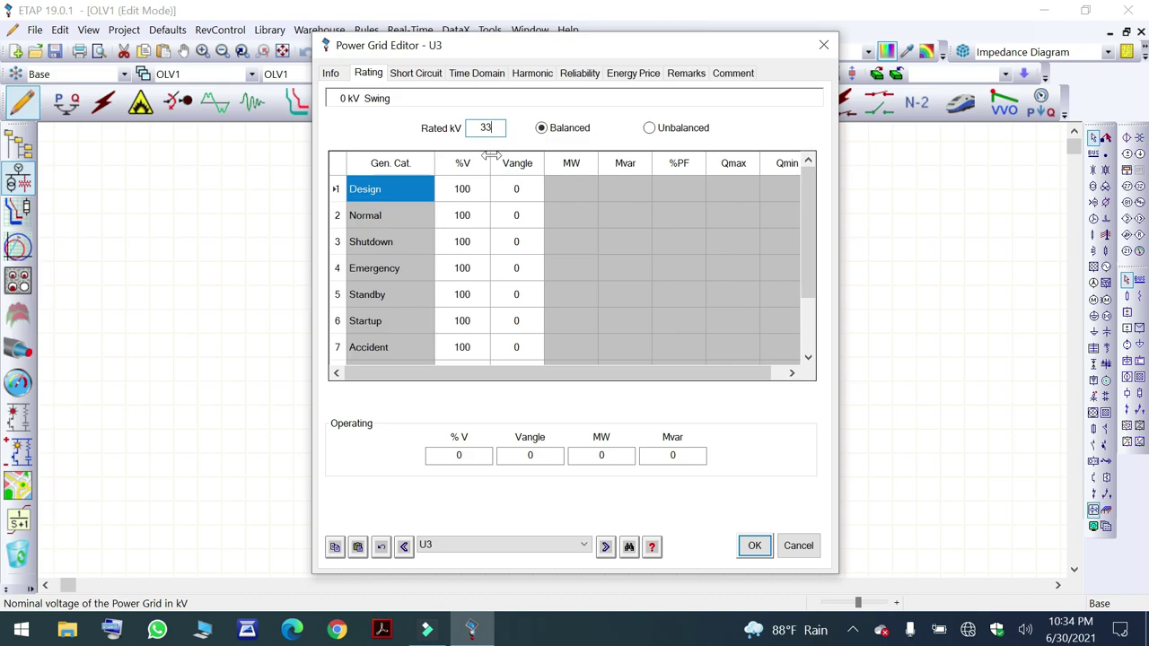
In the power grid's short-circuit data, toggle the grounding connection to delta and back to wye.
click(418, 74)
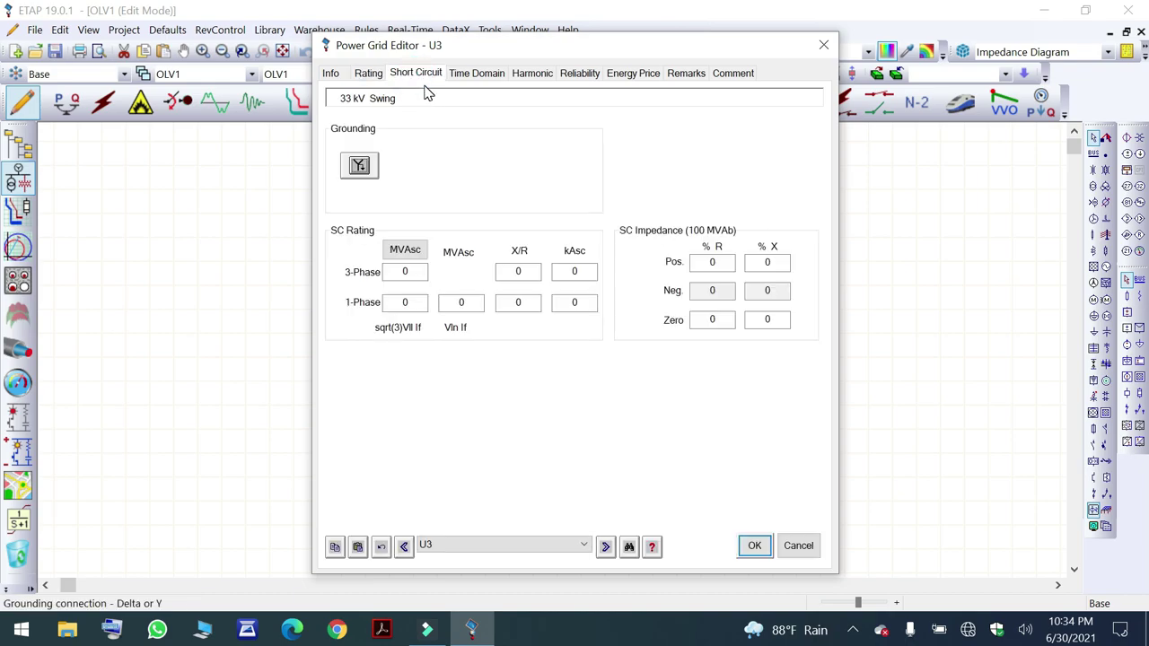
click(361, 168)
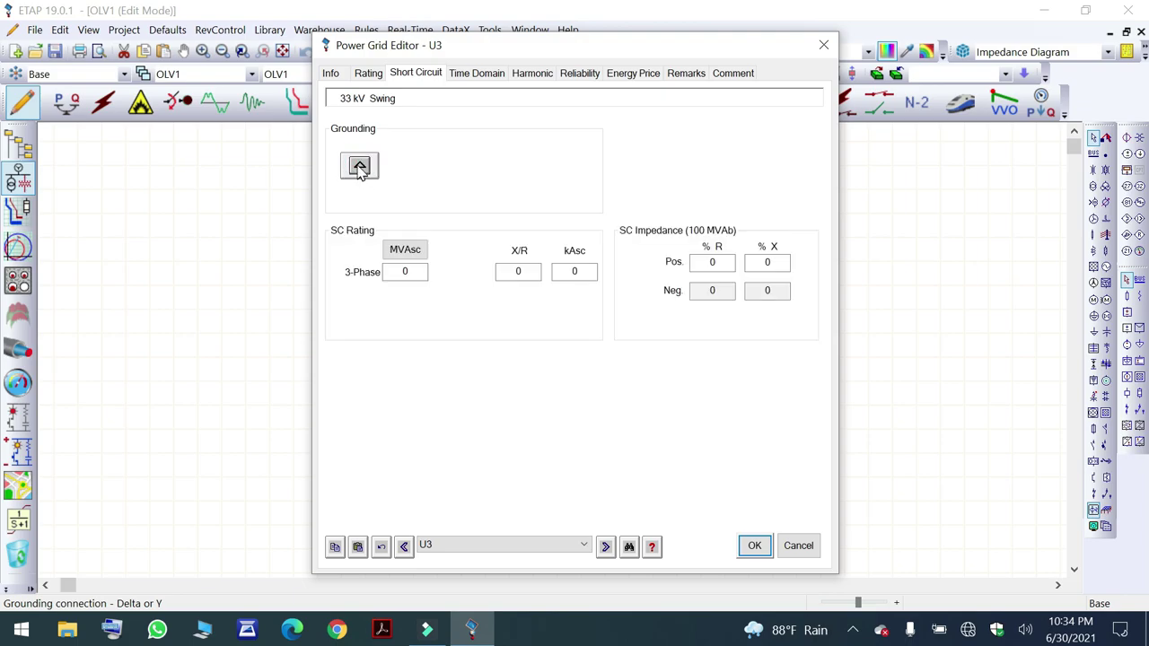
click(361, 169)
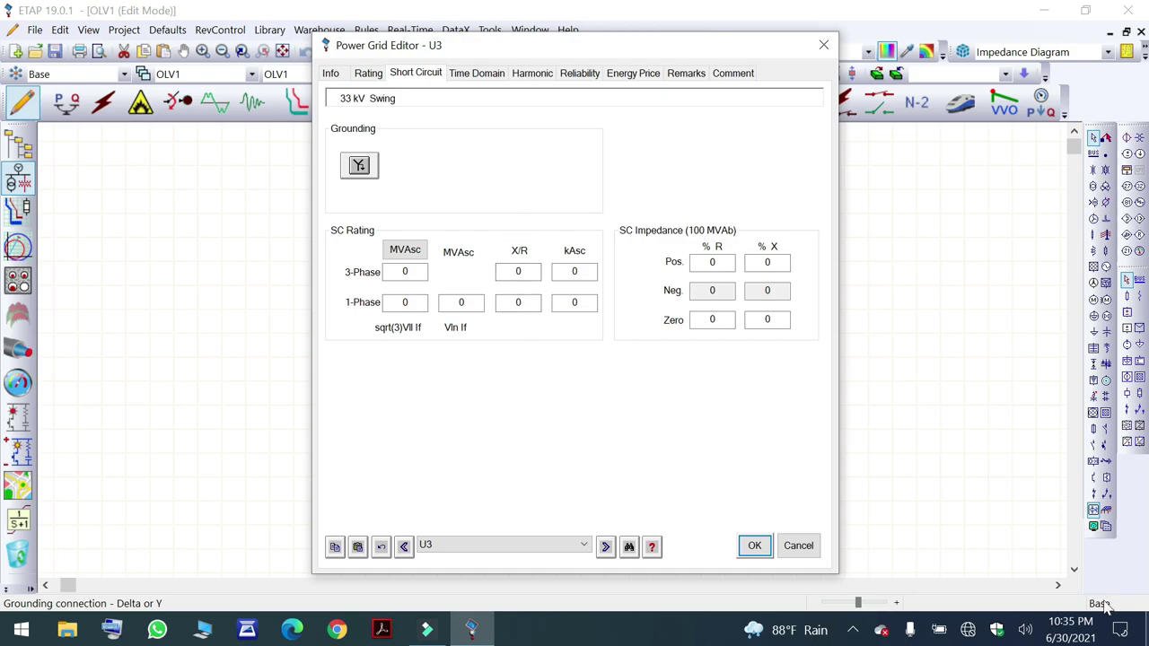
Open Fault MVA.pdf from the desktop and look up Jhenaidah's 33 kV bus short-circuit MVA and X/R ratio.
click(1146, 628)
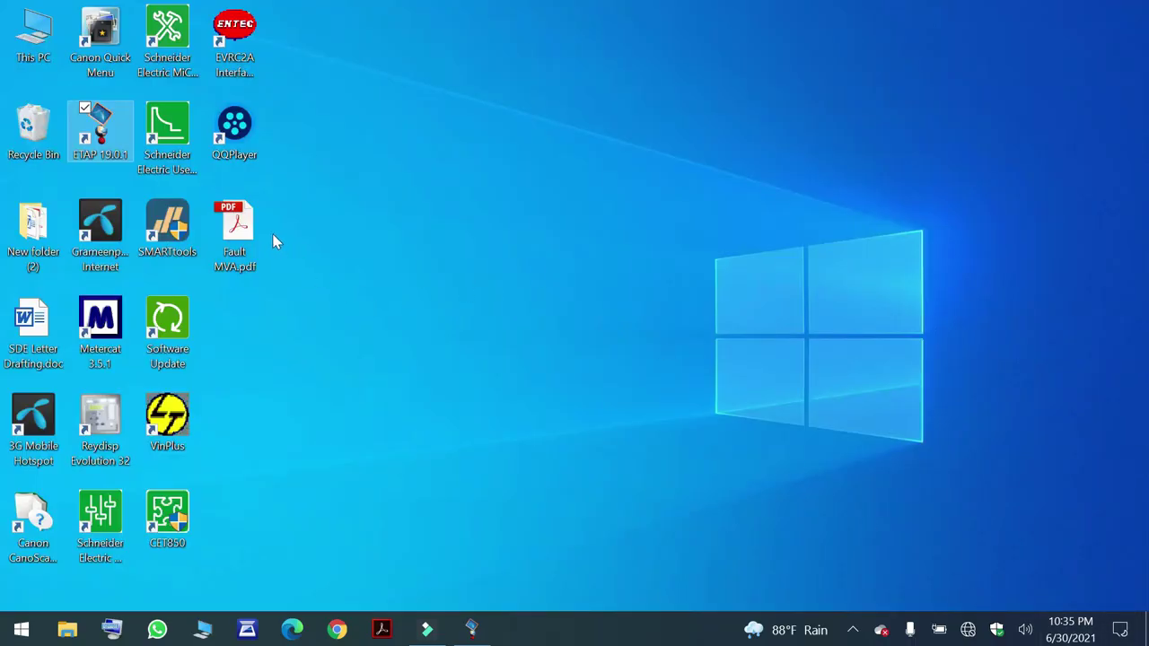
double_click(233, 224)
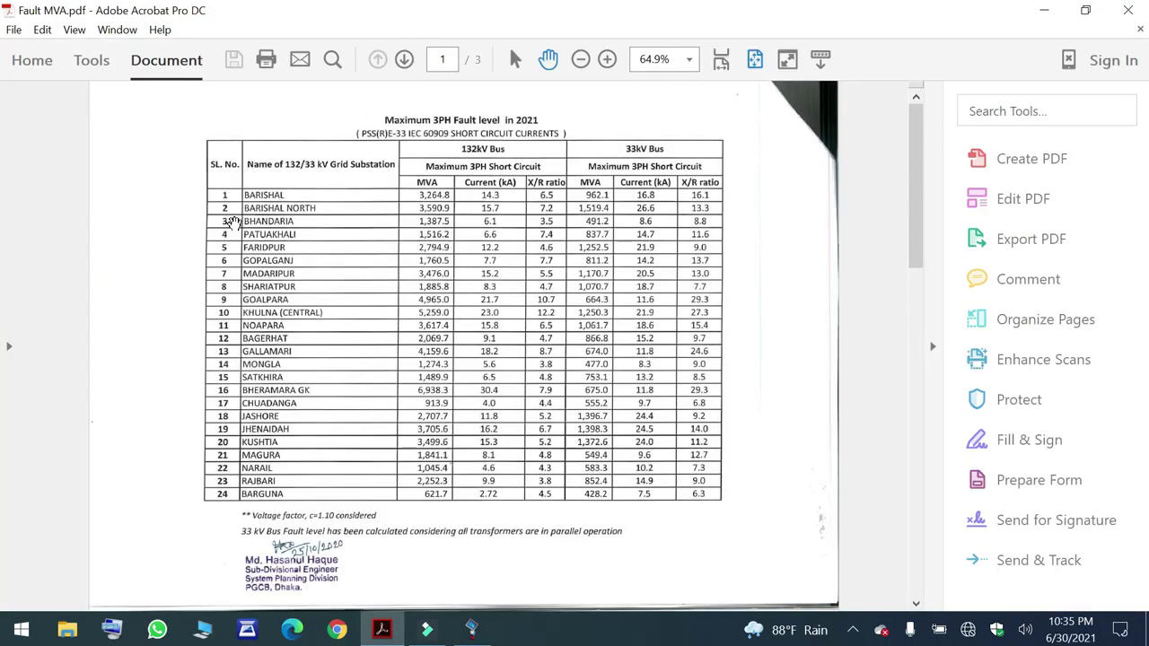
key(ctrl+1)
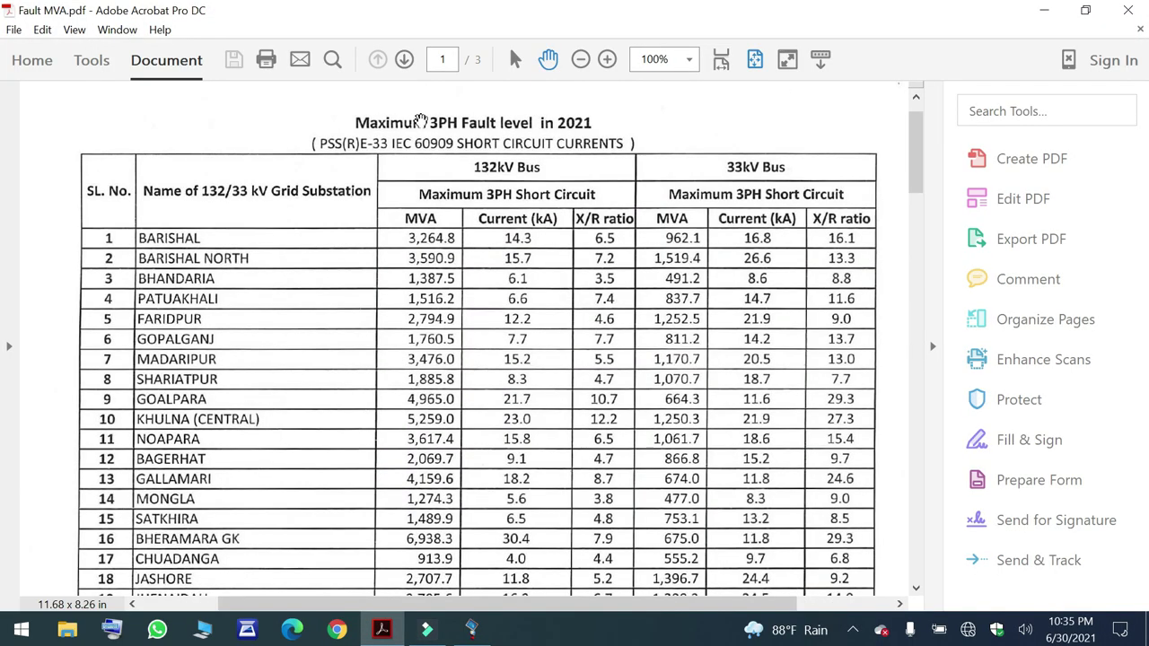
scroll(422, 210, down, 4)
scroll(354, 296, down, 2)
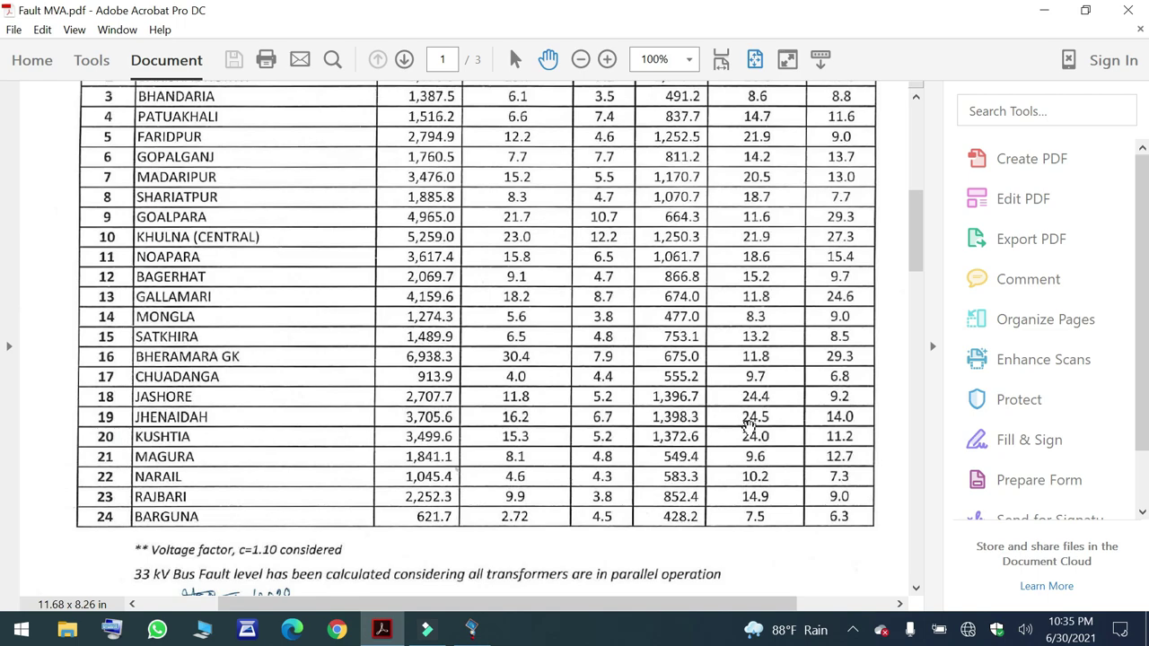
scroll(824, 427, up, 1)
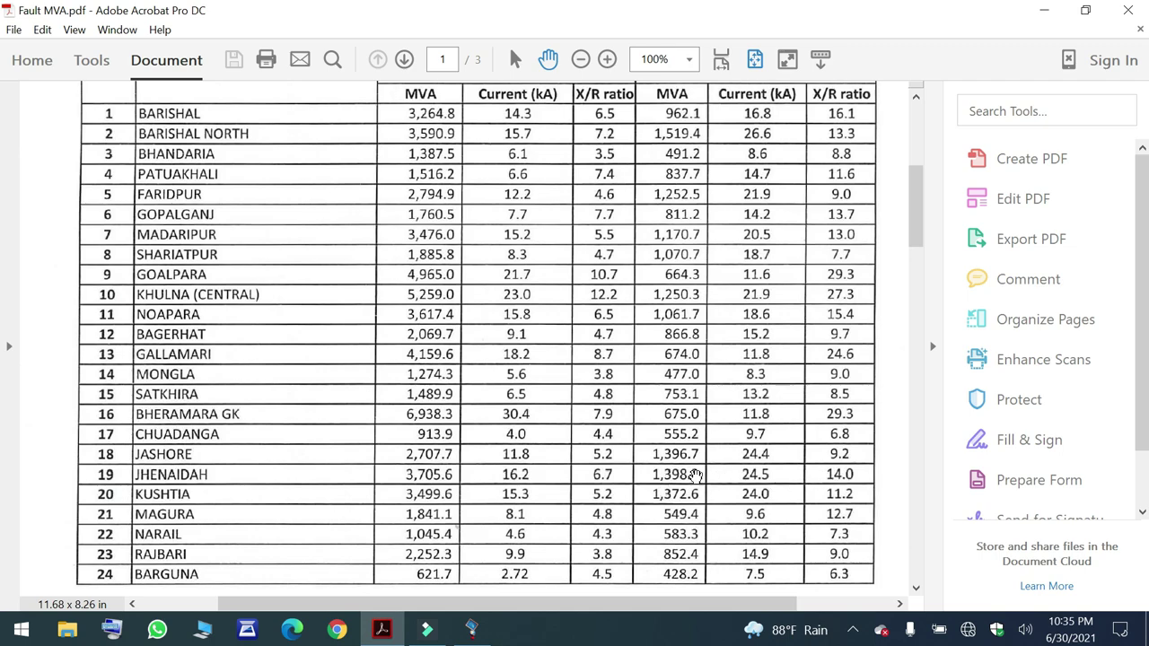
Back in ETAP, set the grid's three-phase short-circuit rating to 1398 MVAsc with X/R 14, checking against the PDF table.
click(473, 631)
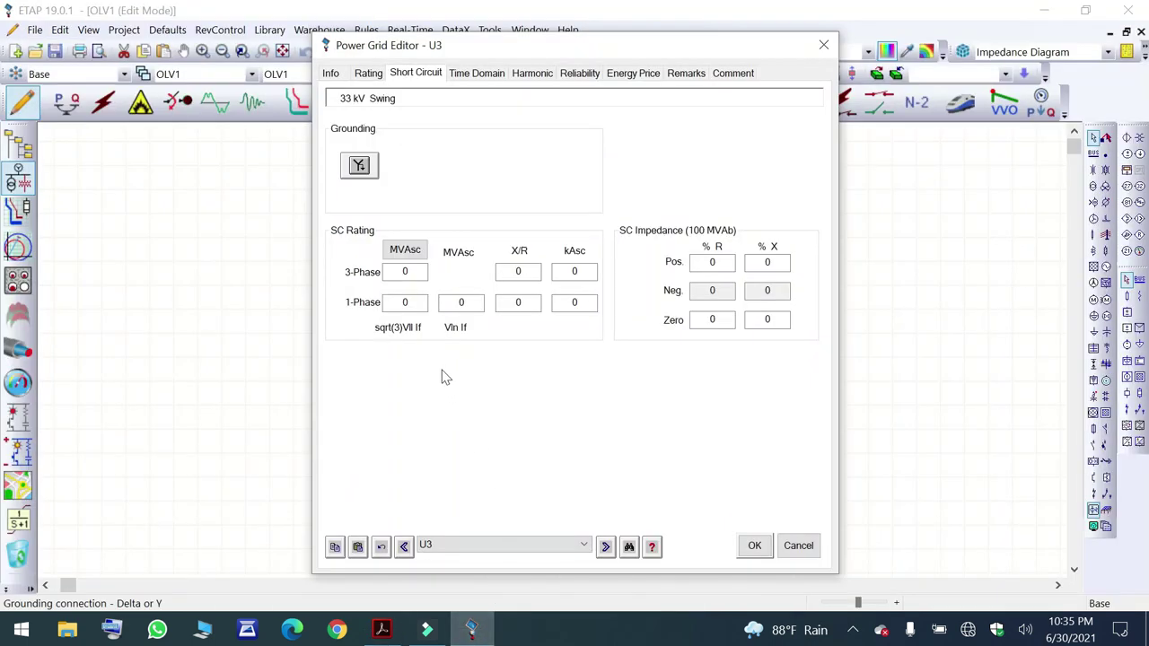
click(405, 271)
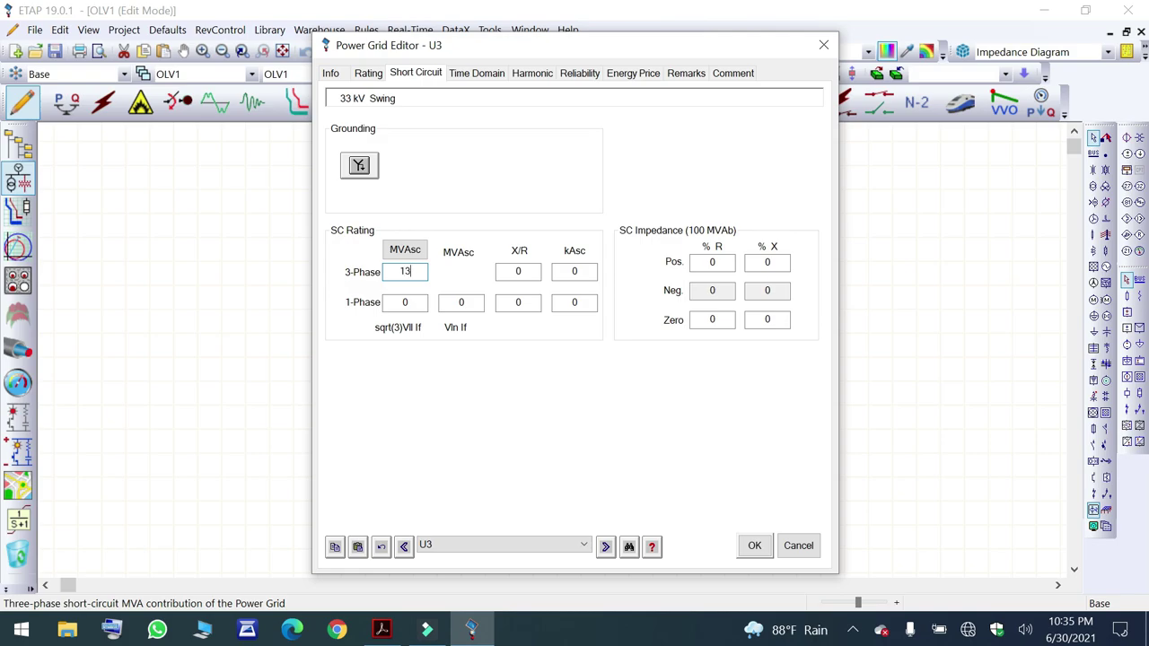
click(518, 272)
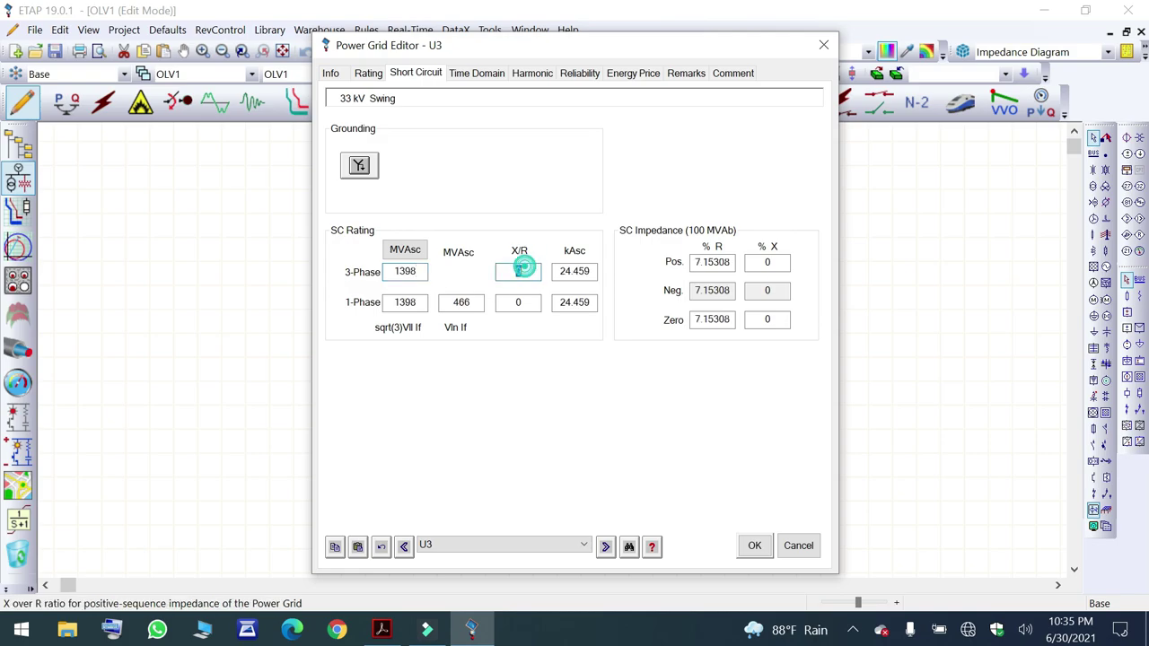
text(14)
click(382, 631)
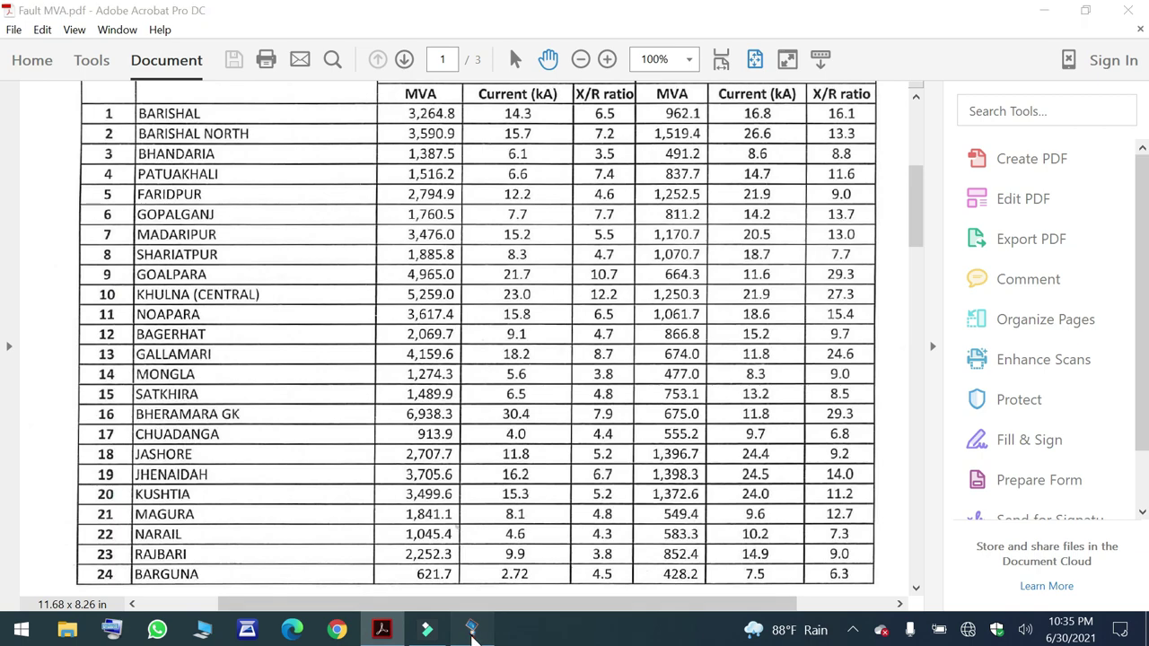
click(471, 628)
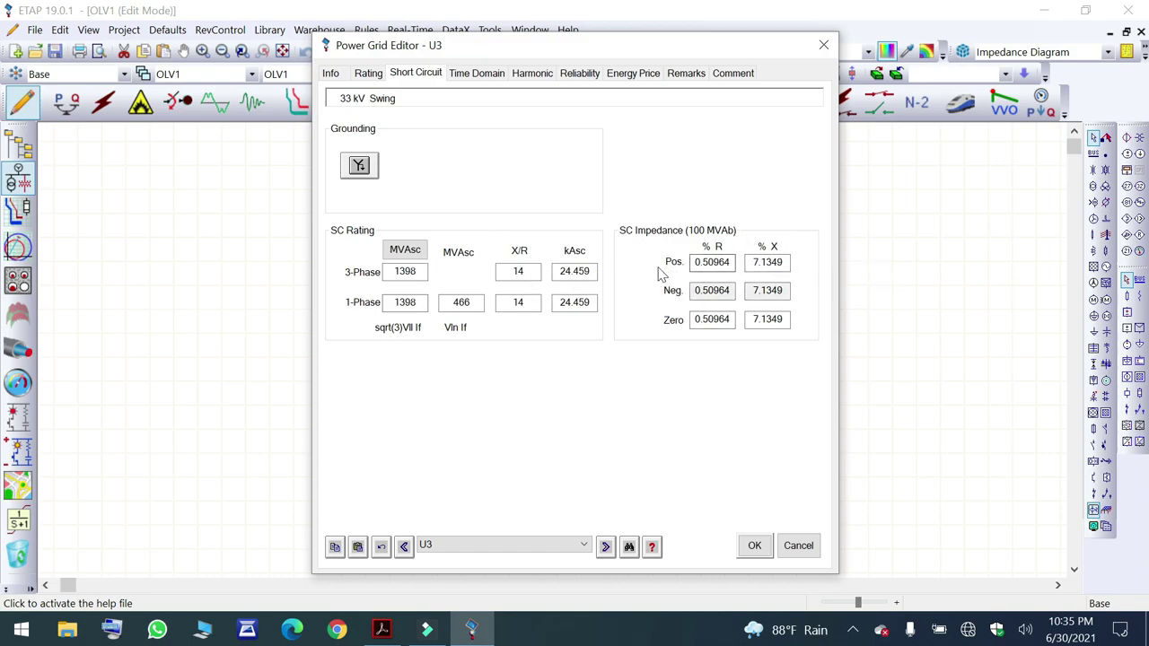
Review the power grid's reliability, energy price, short-circuit and general data, and accept the grid settings.
click(578, 77)
click(620, 74)
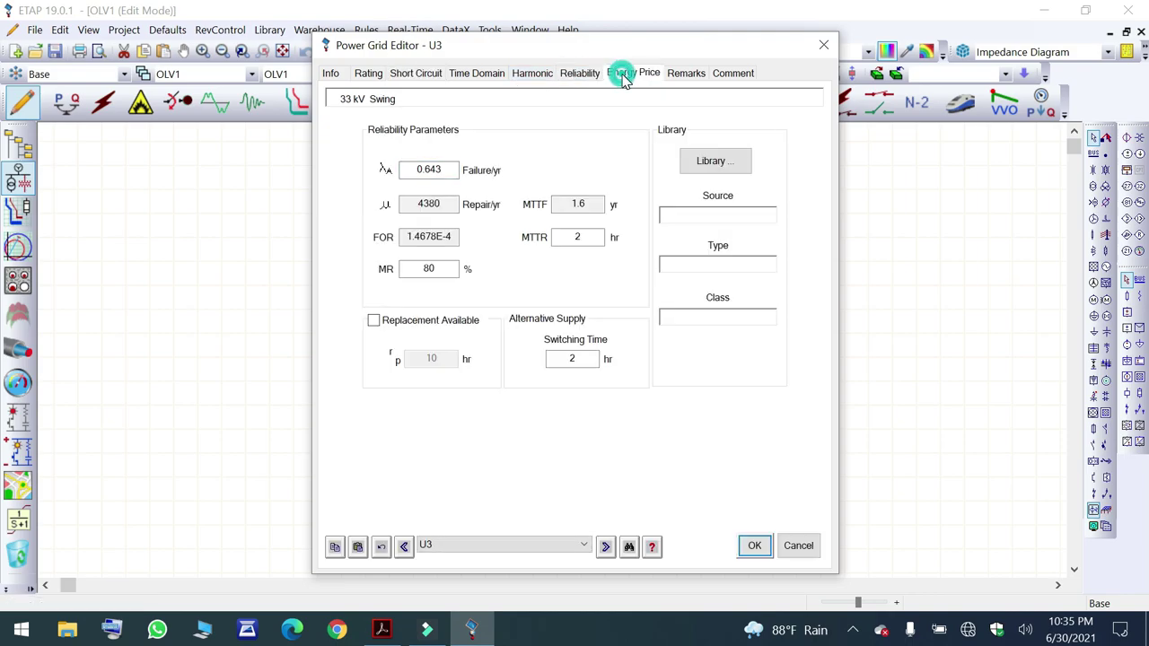
click(417, 79)
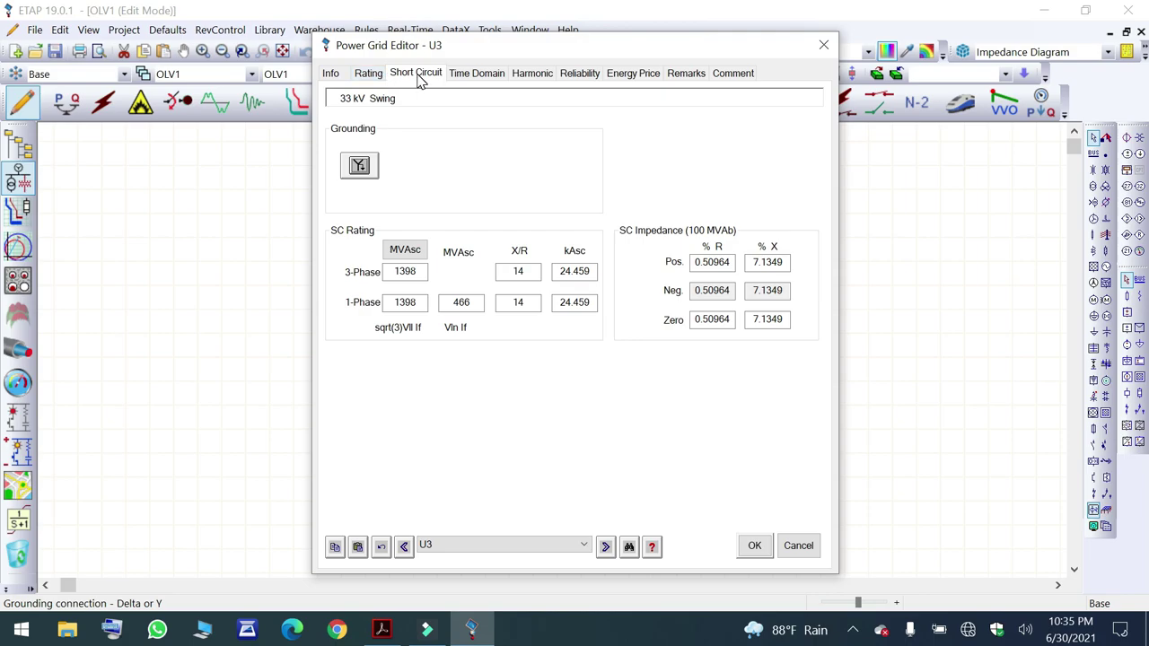
click(333, 75)
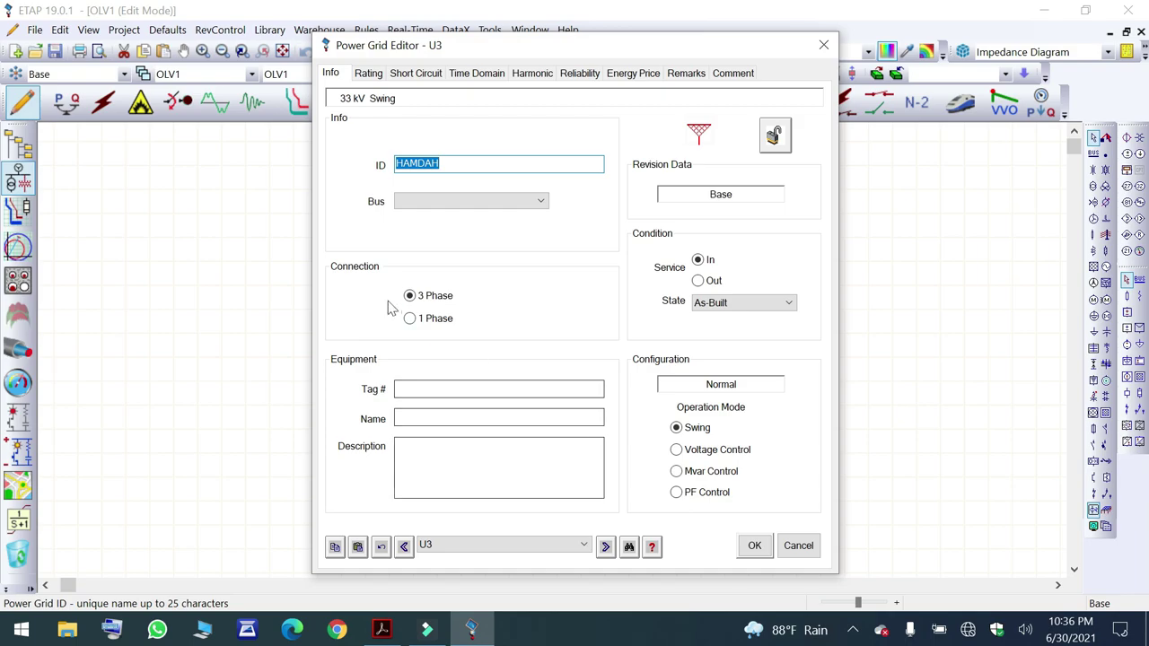
click(754, 547)
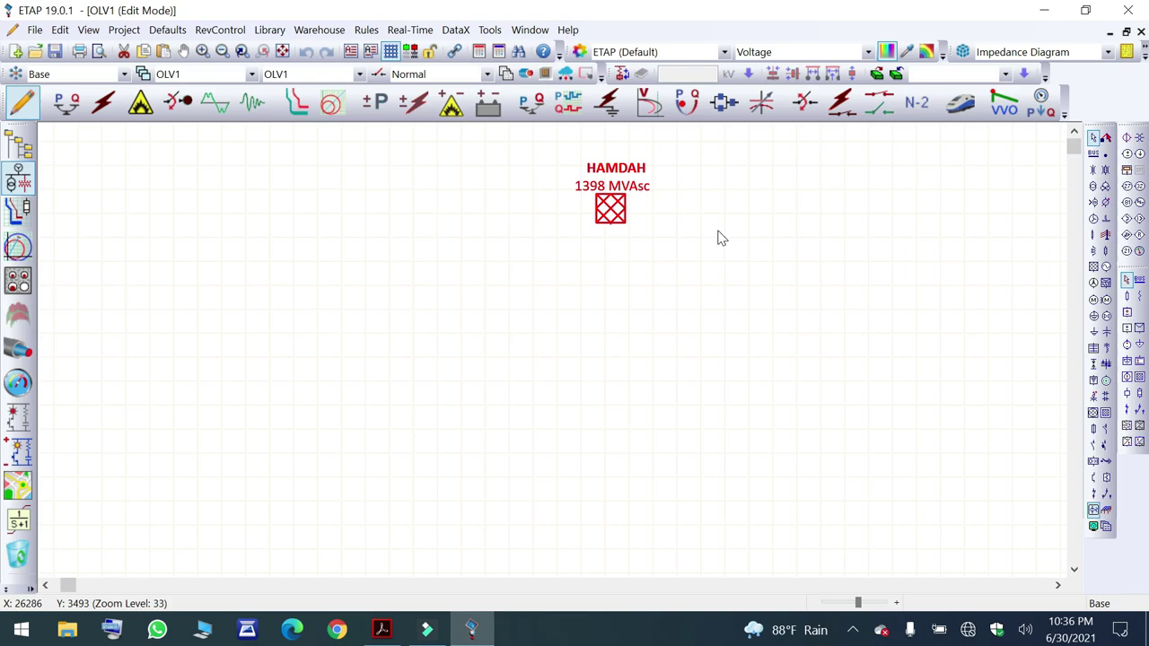
Place a bus below the HAMDAH power grid and connect the grid to it.
click(1095, 154)
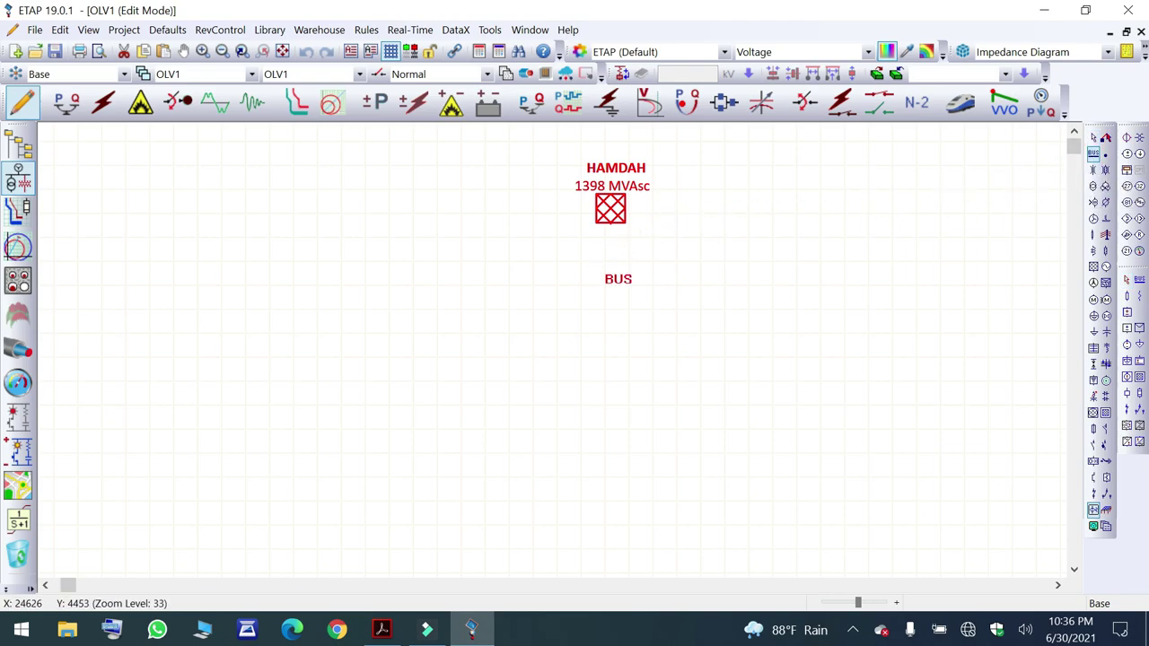
click(611, 308)
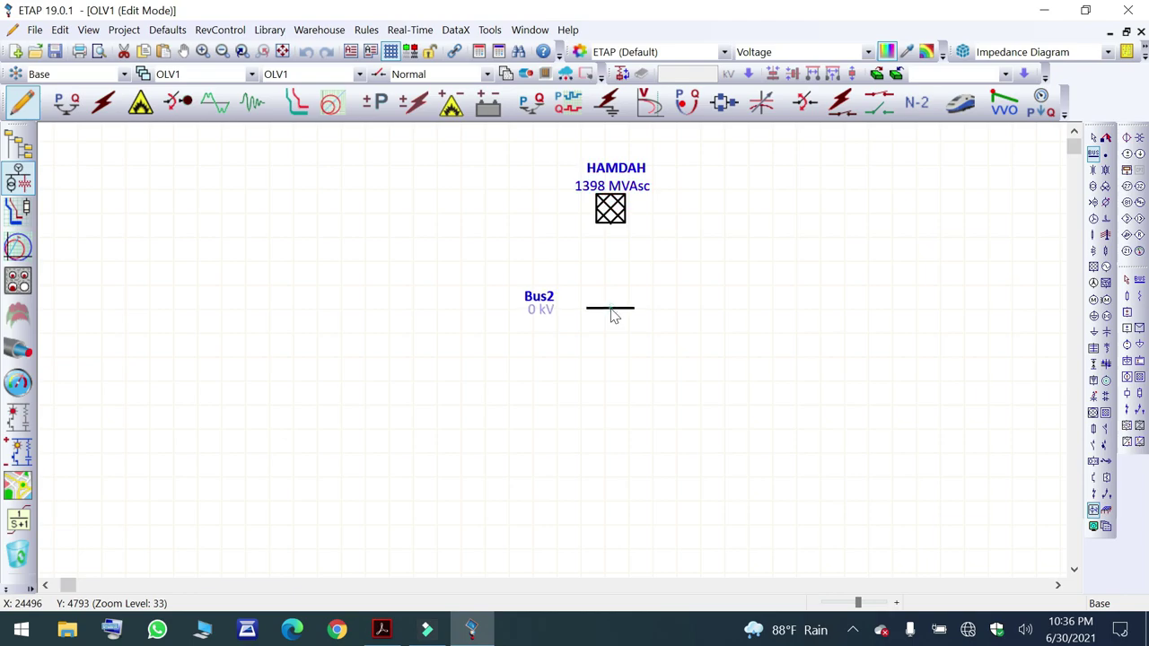
click(614, 220)
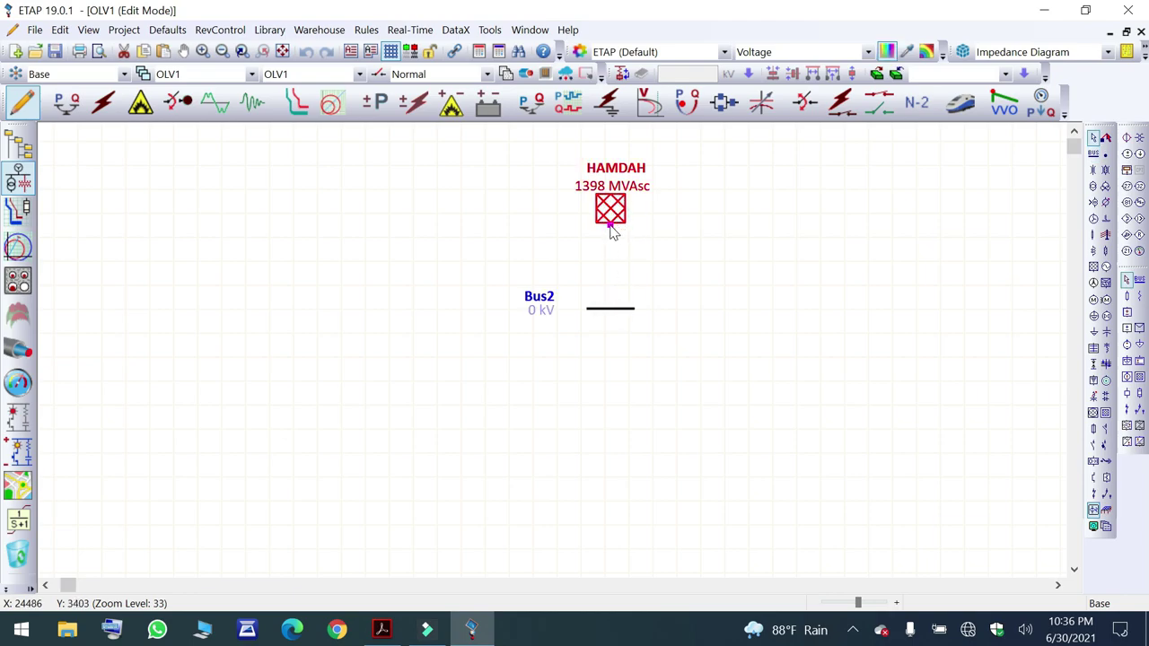
drag(611, 225, 616, 316)
drag(615, 315, 612, 310)
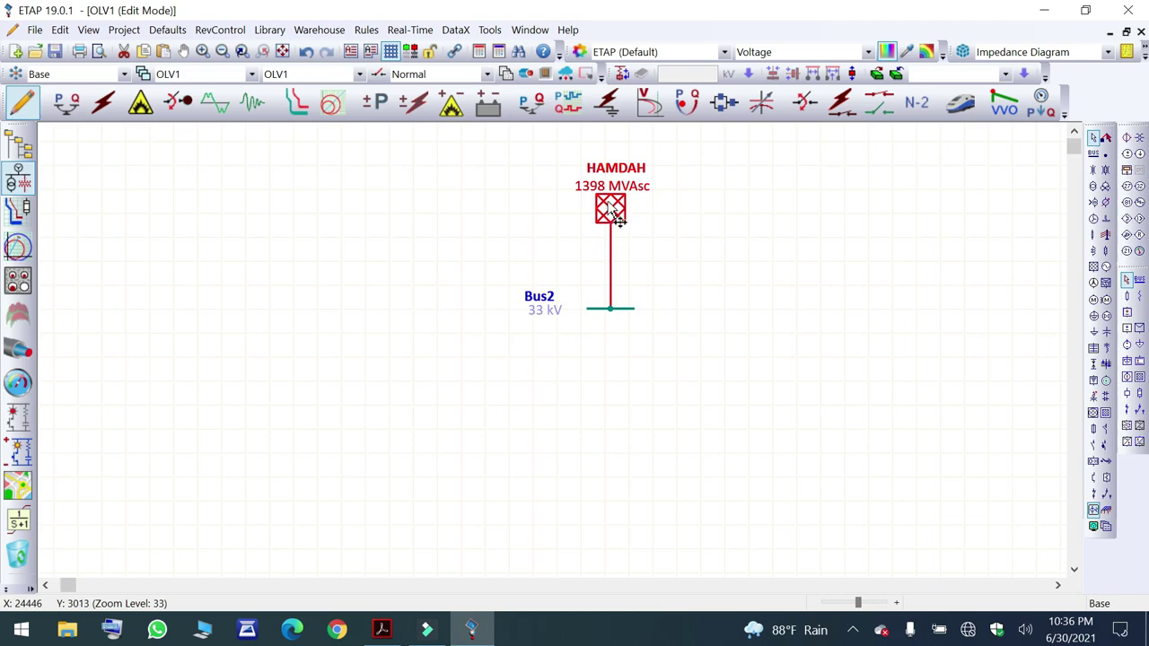
Rename the new bus HAMDAH BUS and shift its label clear of the vertical connection line.
double_click(602, 311)
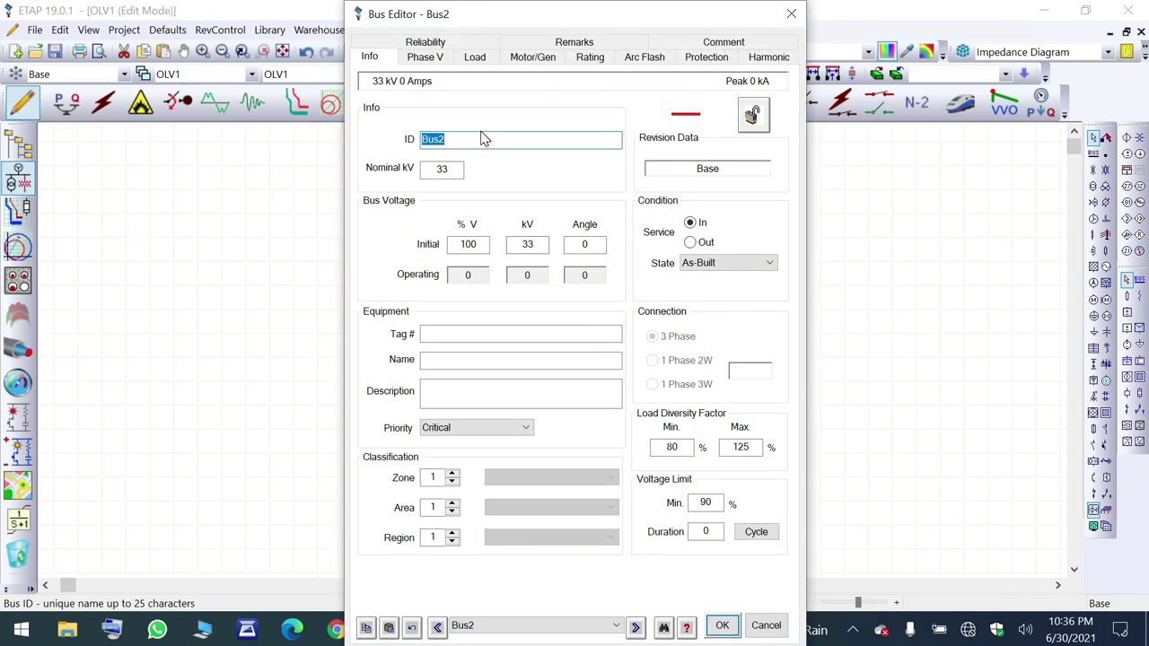
text(HAMDAH BUS)
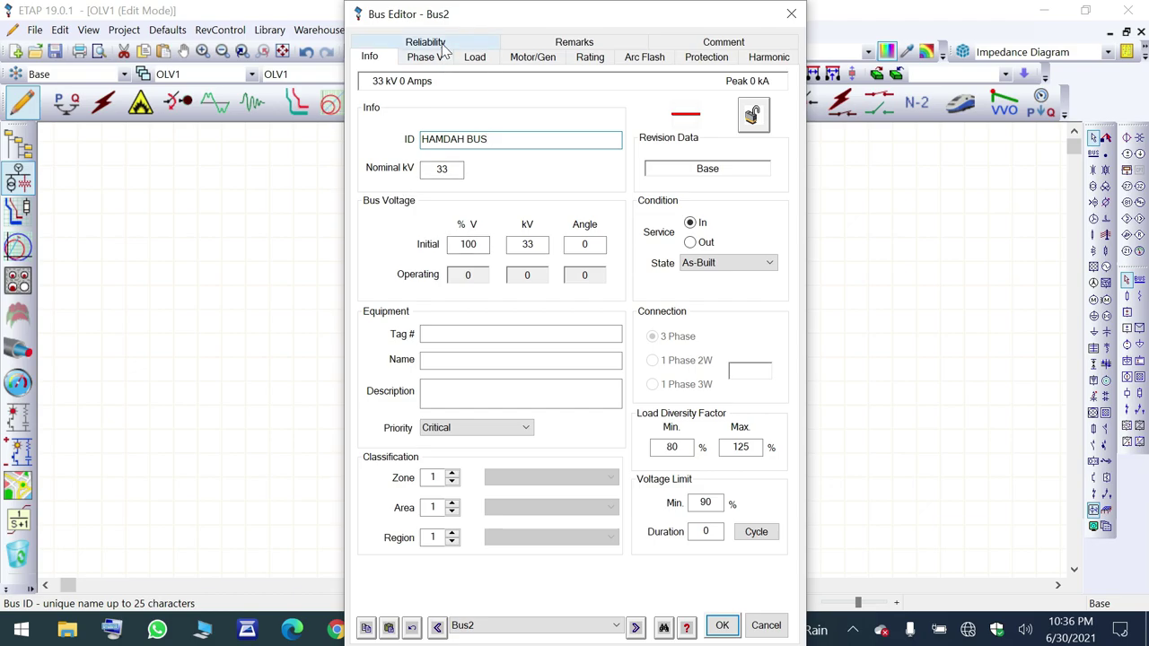
click(722, 626)
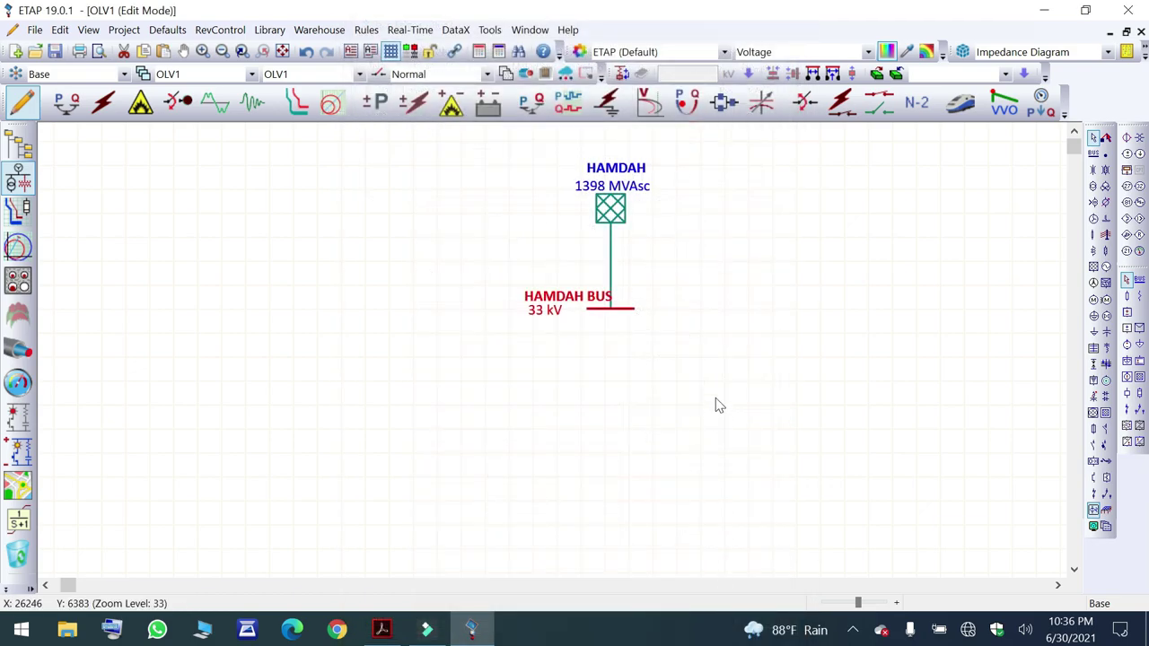
click(559, 295)
drag(559, 294, 540, 293)
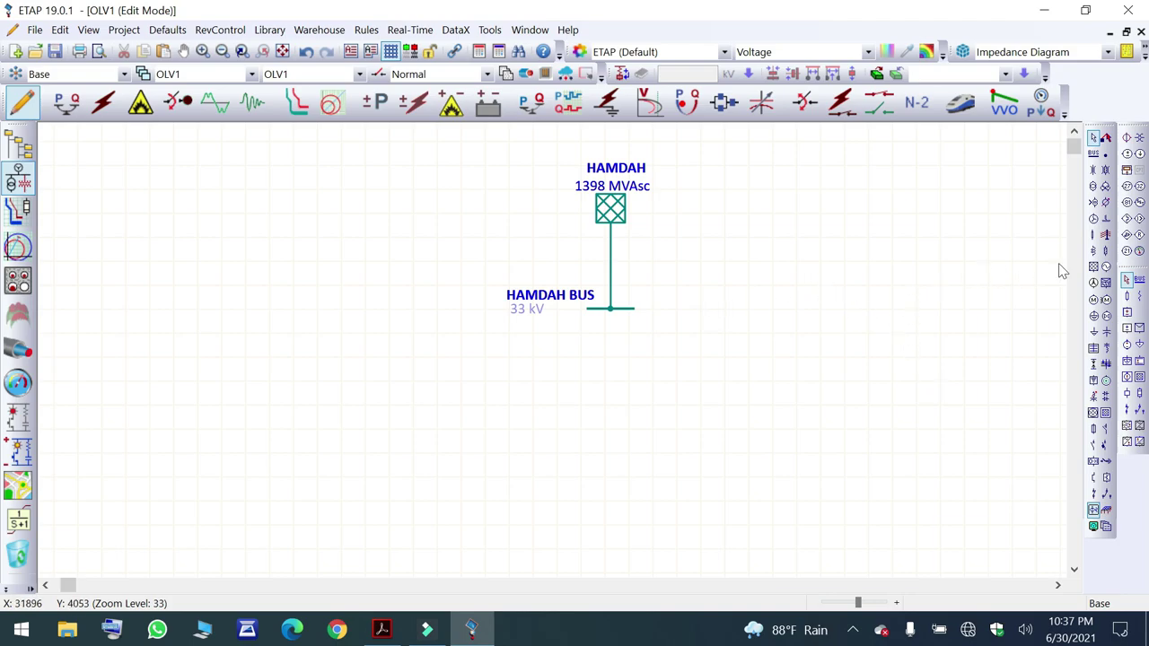
Place a transmission line below HAMDAH BUS and connect its upper end to the bus.
click(1106, 236)
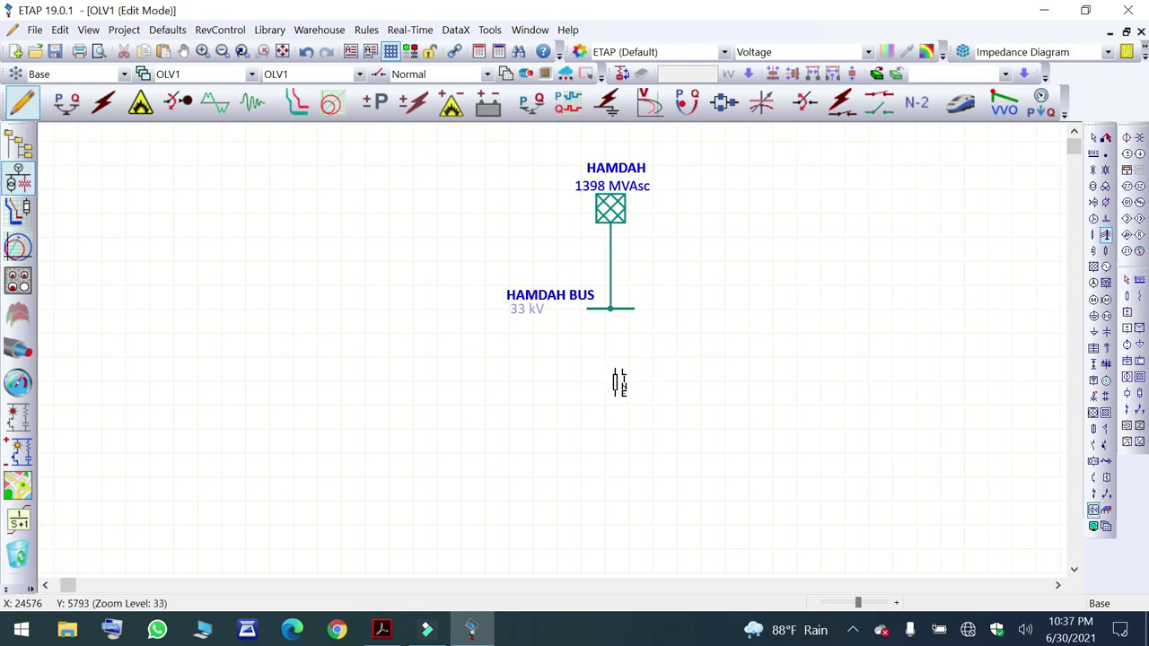
click(616, 384)
drag(619, 350, 610, 308)
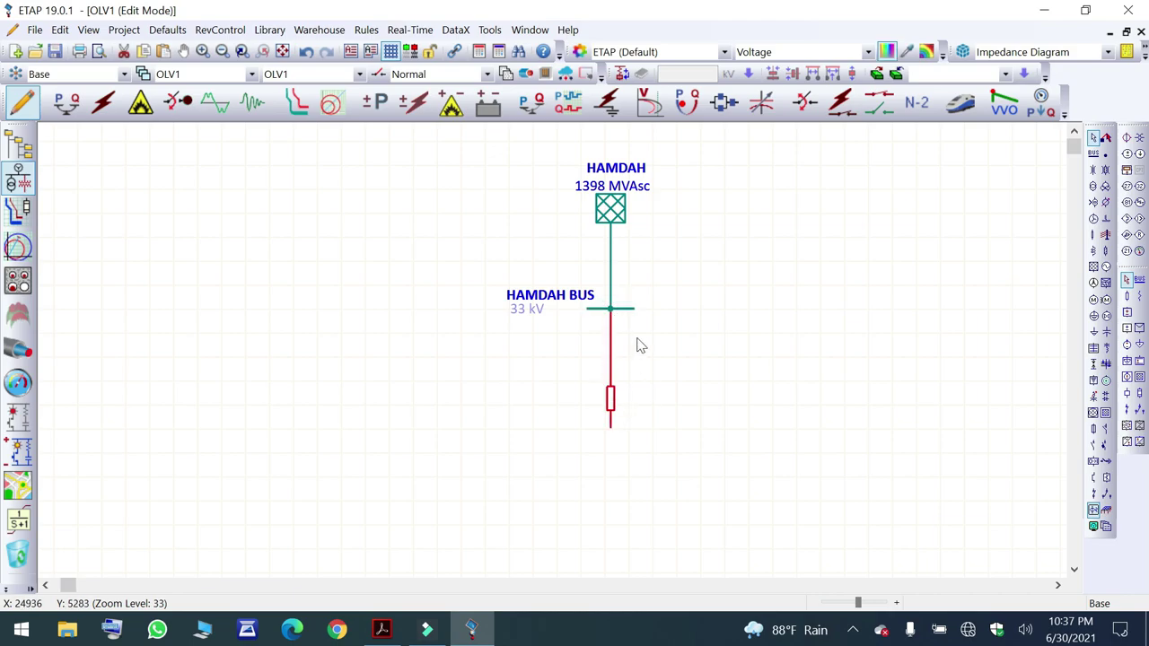
Place a second bus below the transmission line and connect the line's lower end to it.
scroll(641, 345, down, 1)
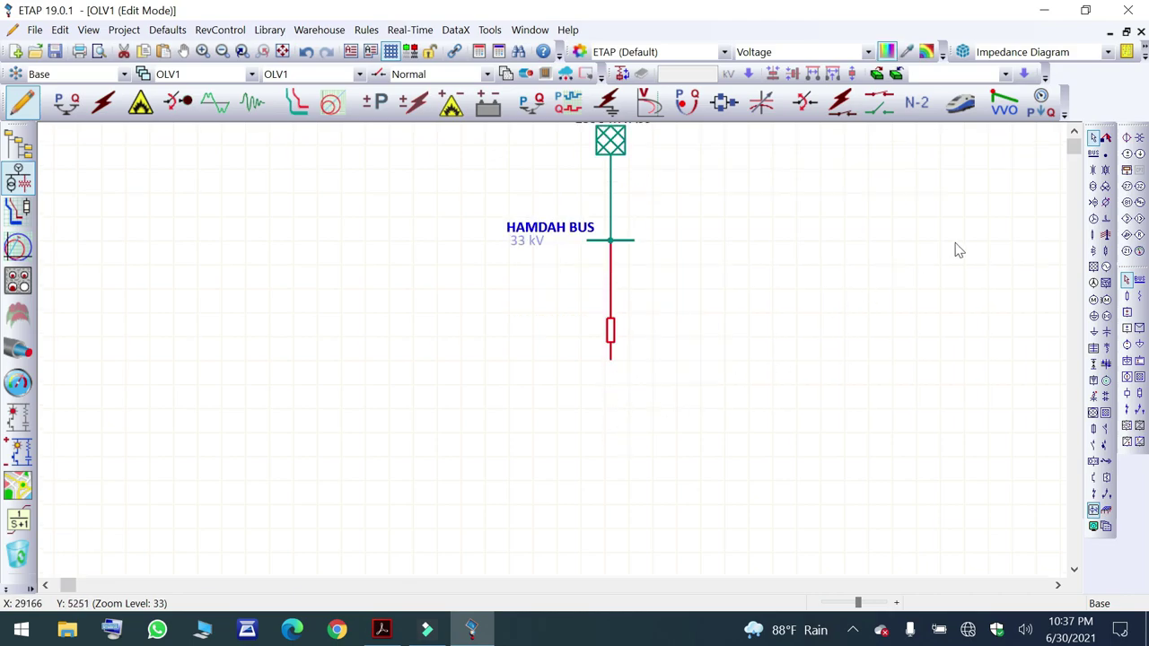
click(1094, 155)
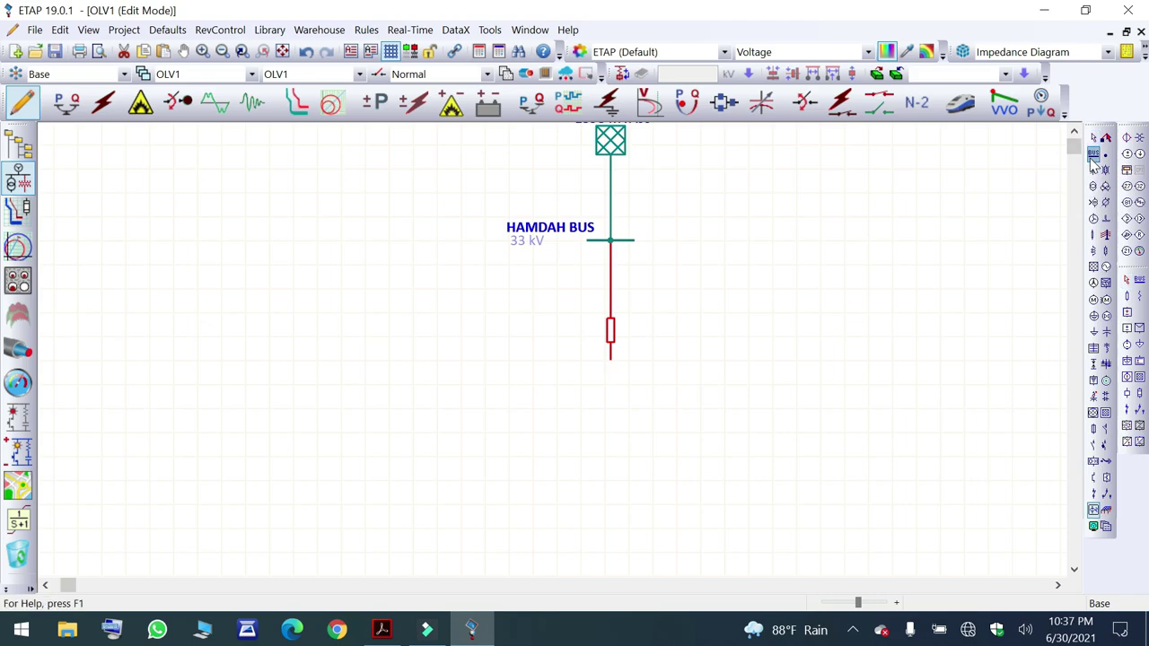
click(611, 403)
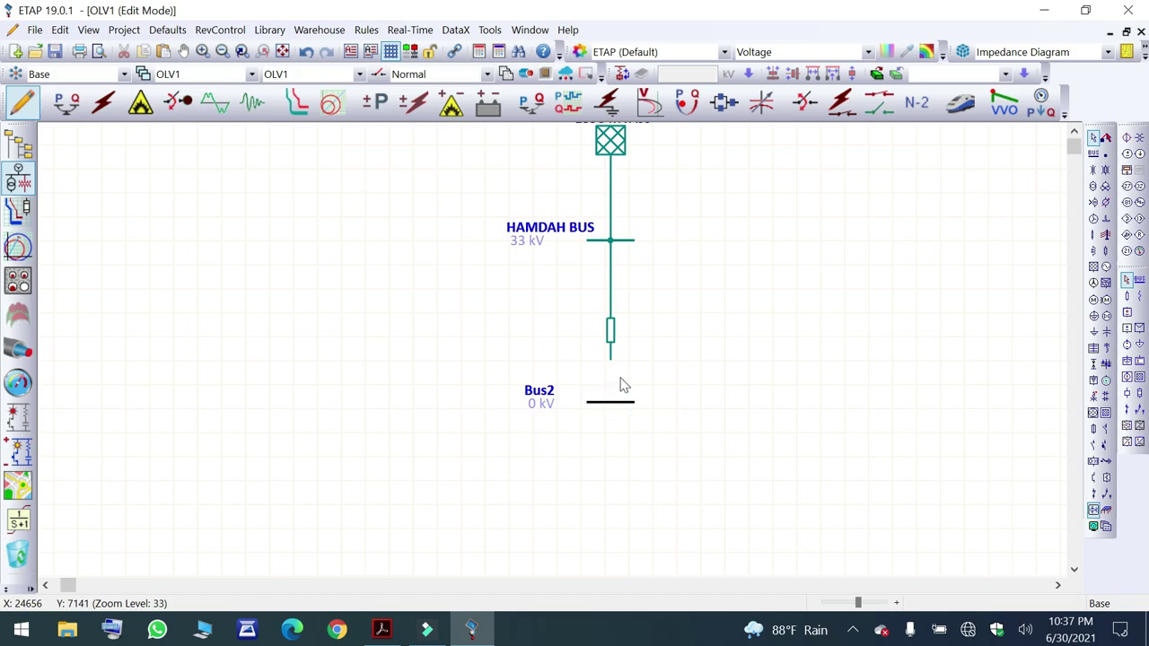
drag(611, 361, 612, 405)
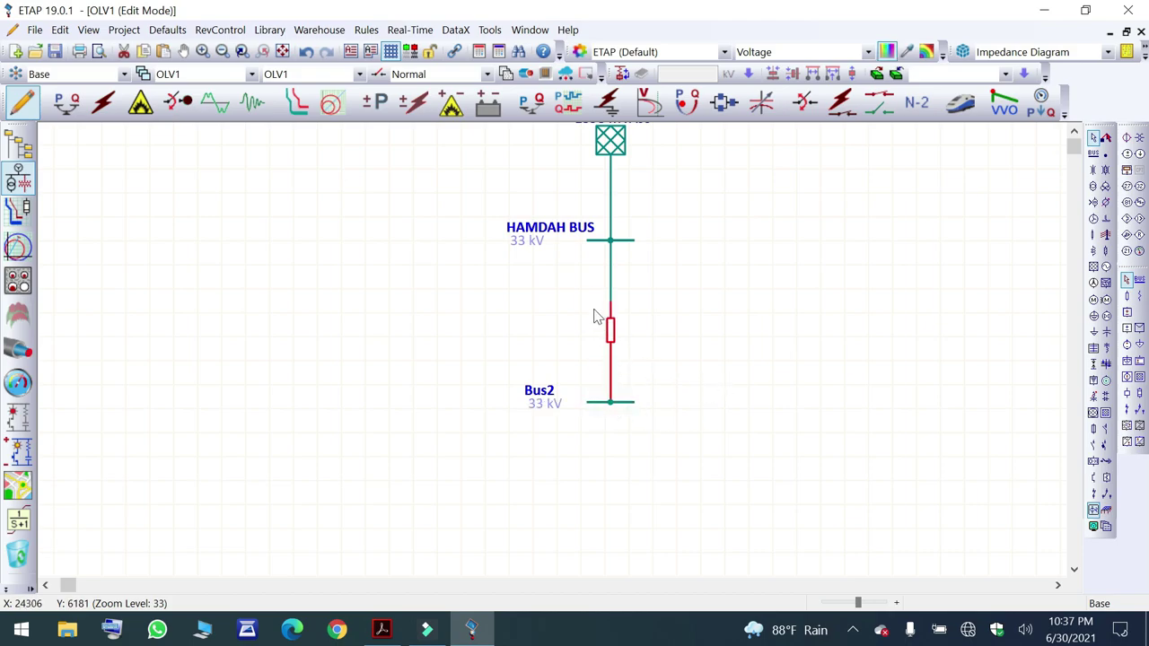
Rename the lower bus CAMPUS and accept its settings.
double_click(550, 395)
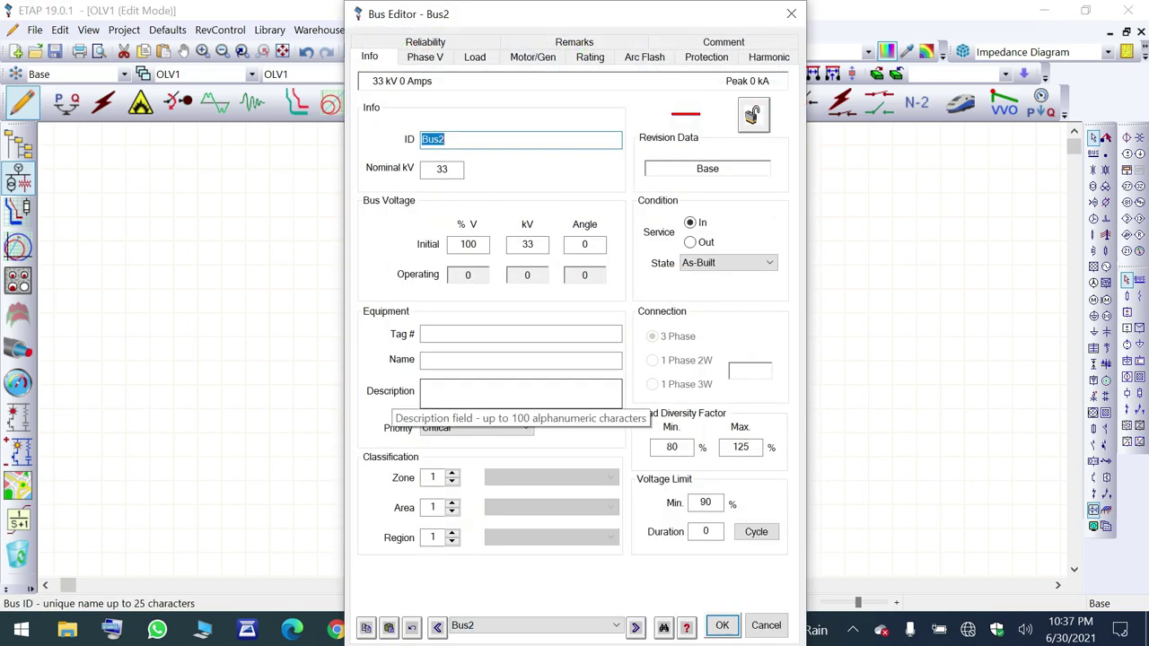
text(CAMPUS)
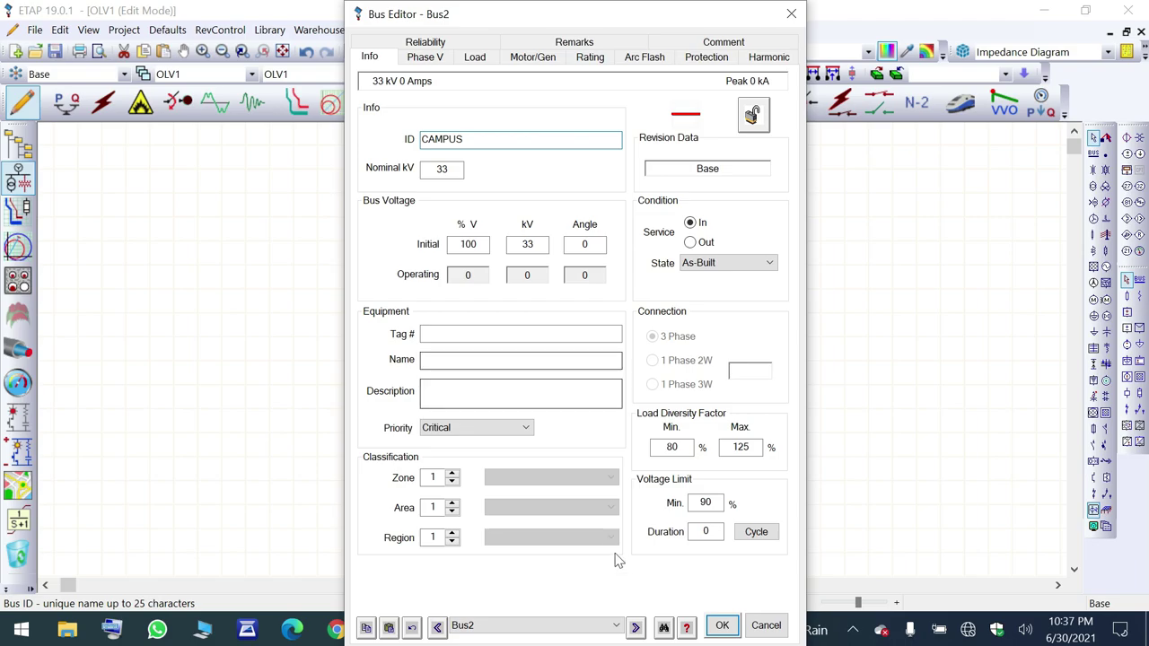
click(727, 629)
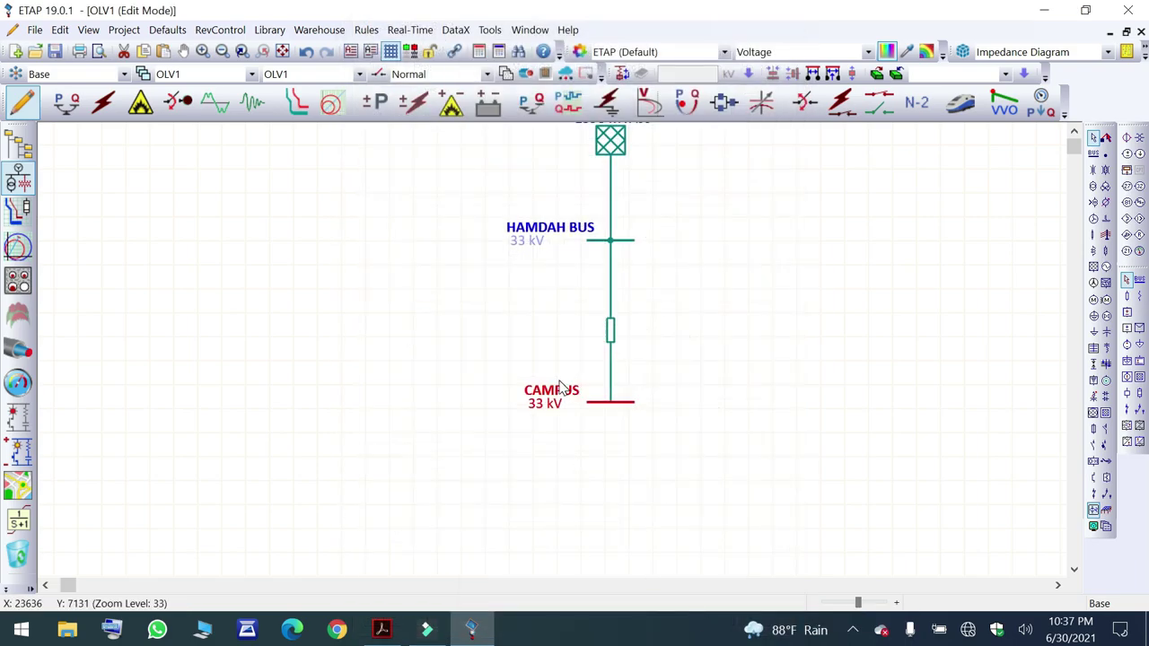
Set the transmission line's length to 2 km and switch its phase conductor library to the English unit system.
double_click(613, 334)
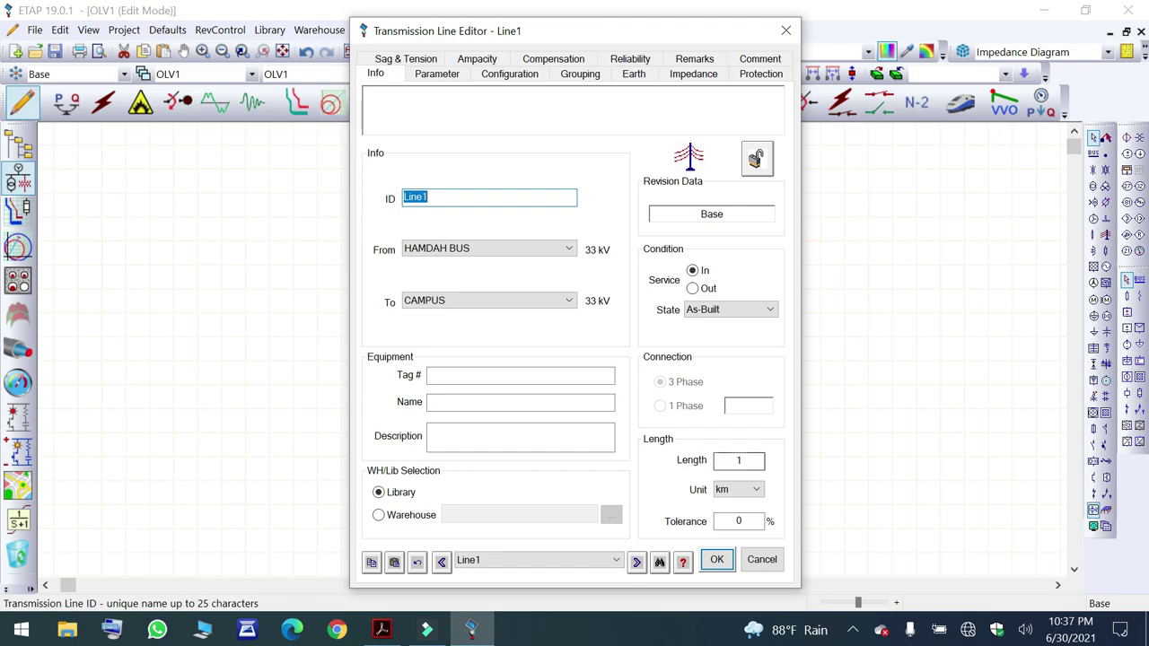
double_click(749, 461)
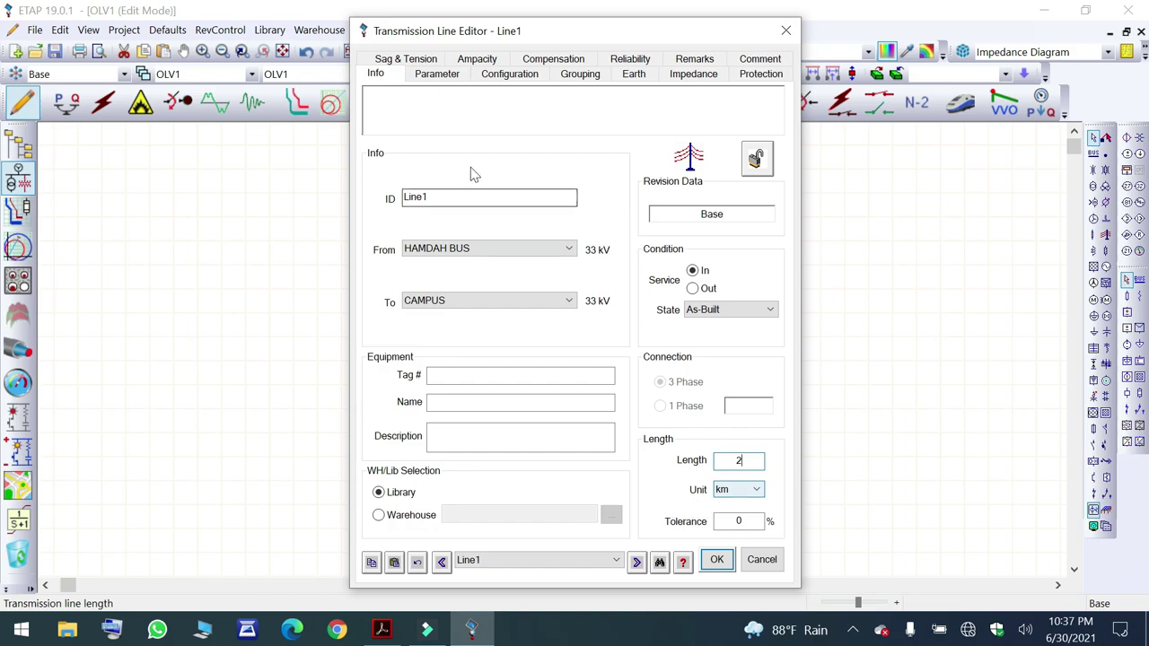
click(437, 75)
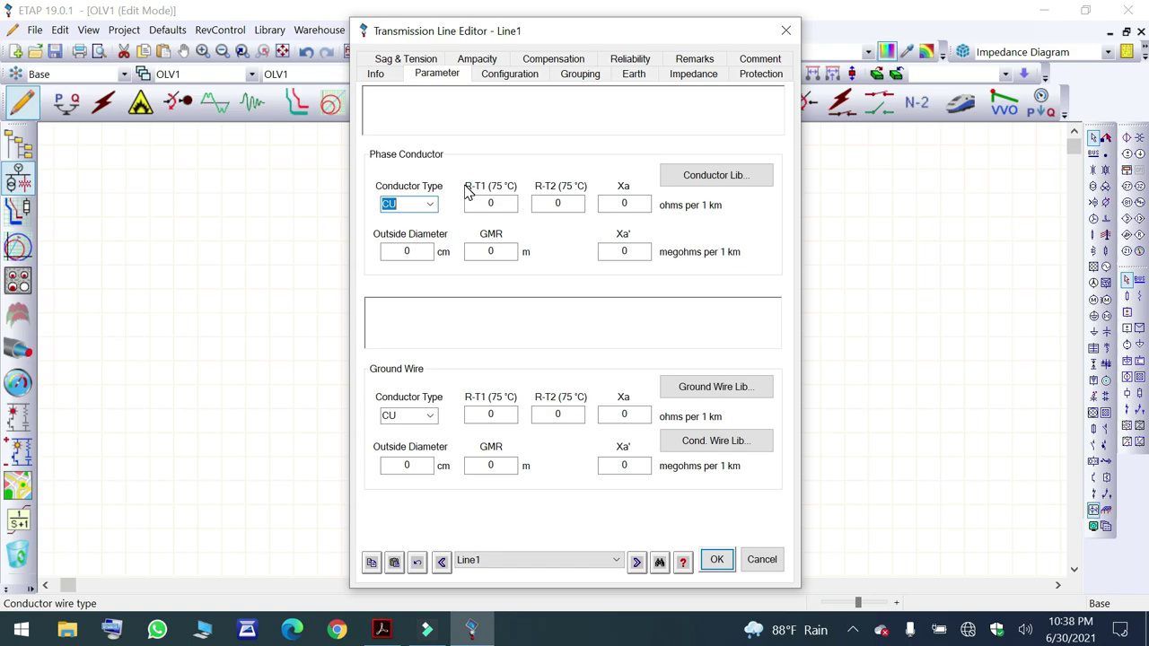
click(716, 176)
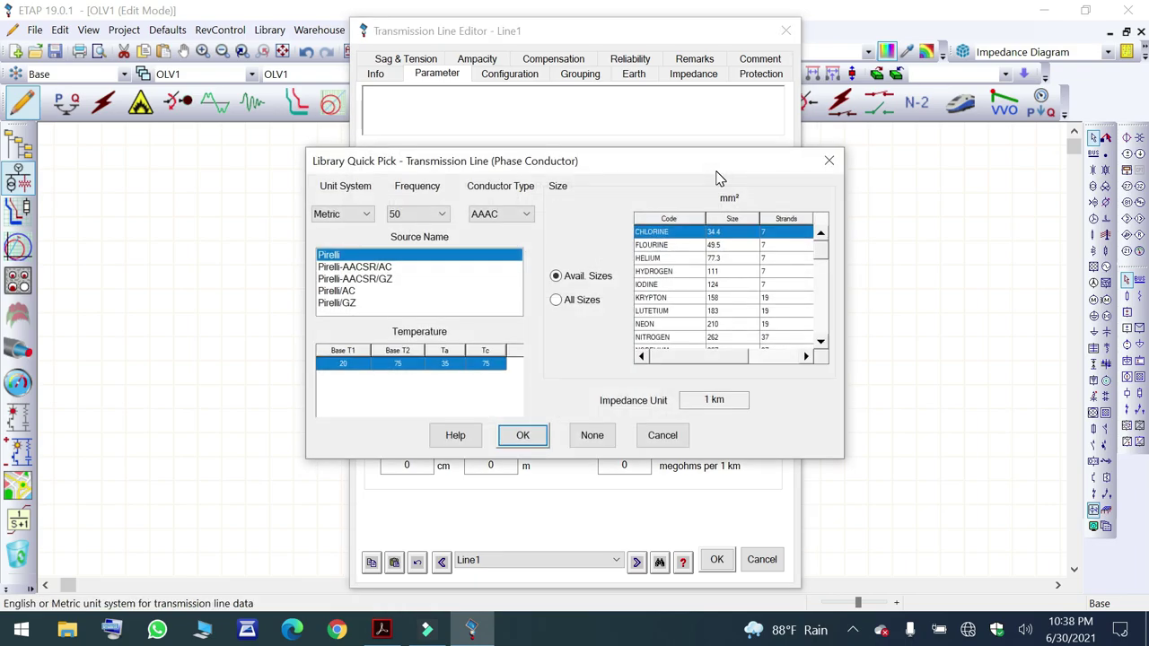
click(366, 218)
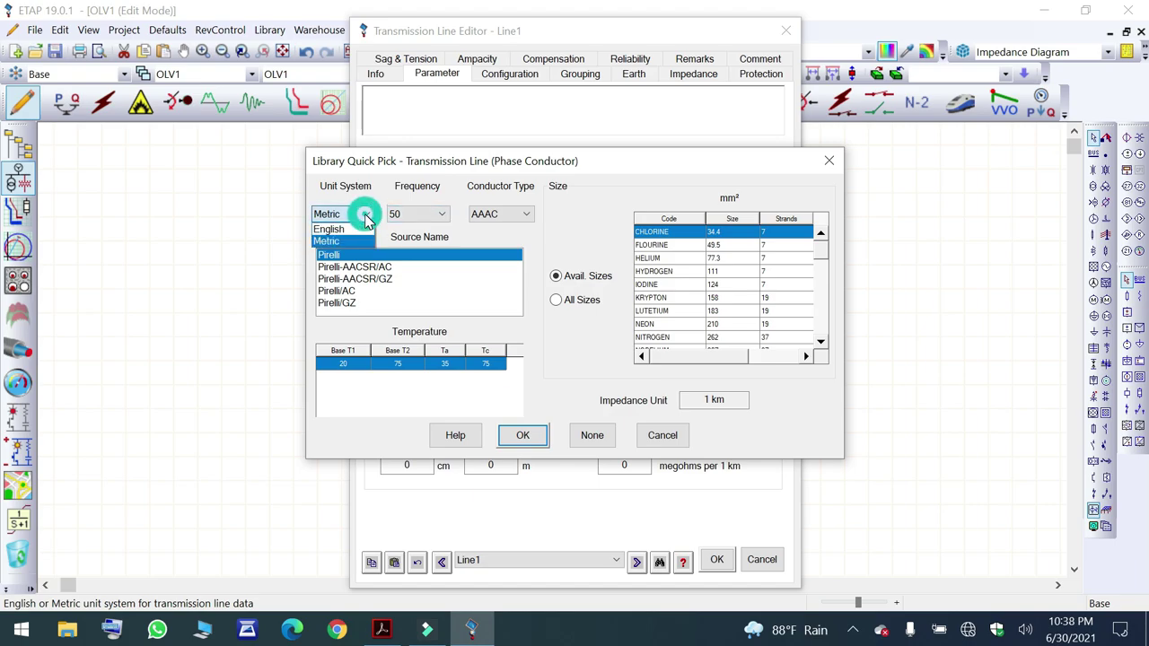
click(334, 230)
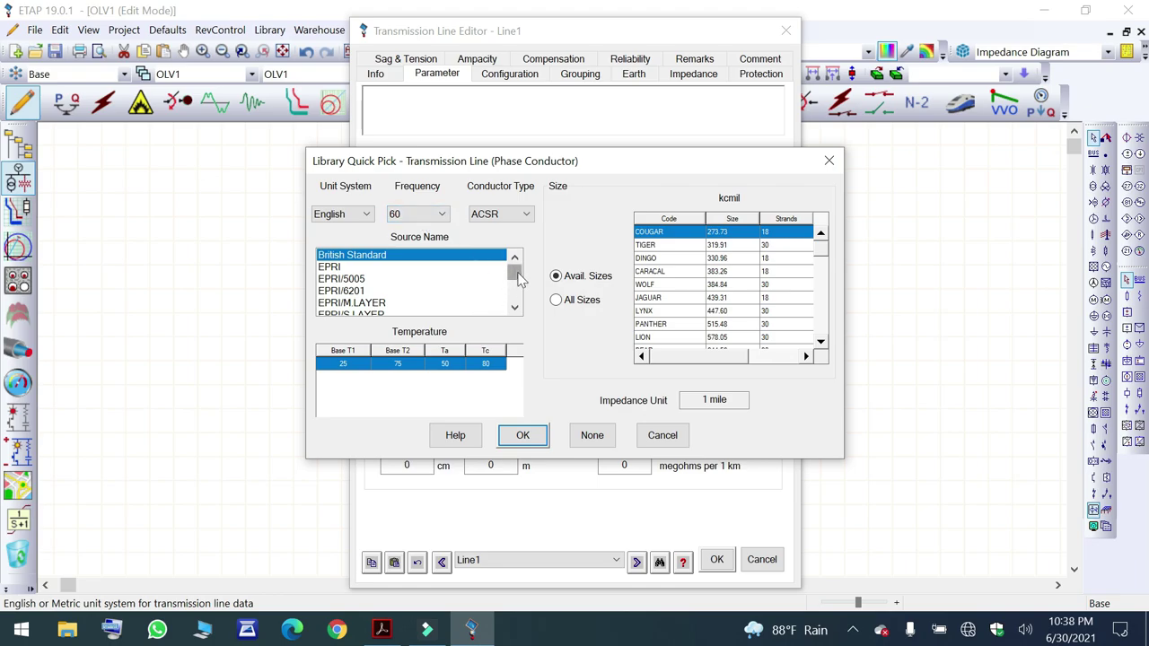
Select Southwire/M.LAYER as the source of the ACSR phase conductor.
click(515, 311)
click(516, 311)
click(515, 310)
click(514, 310)
click(515, 310)
click(515, 310)
click(514, 310)
click(389, 280)
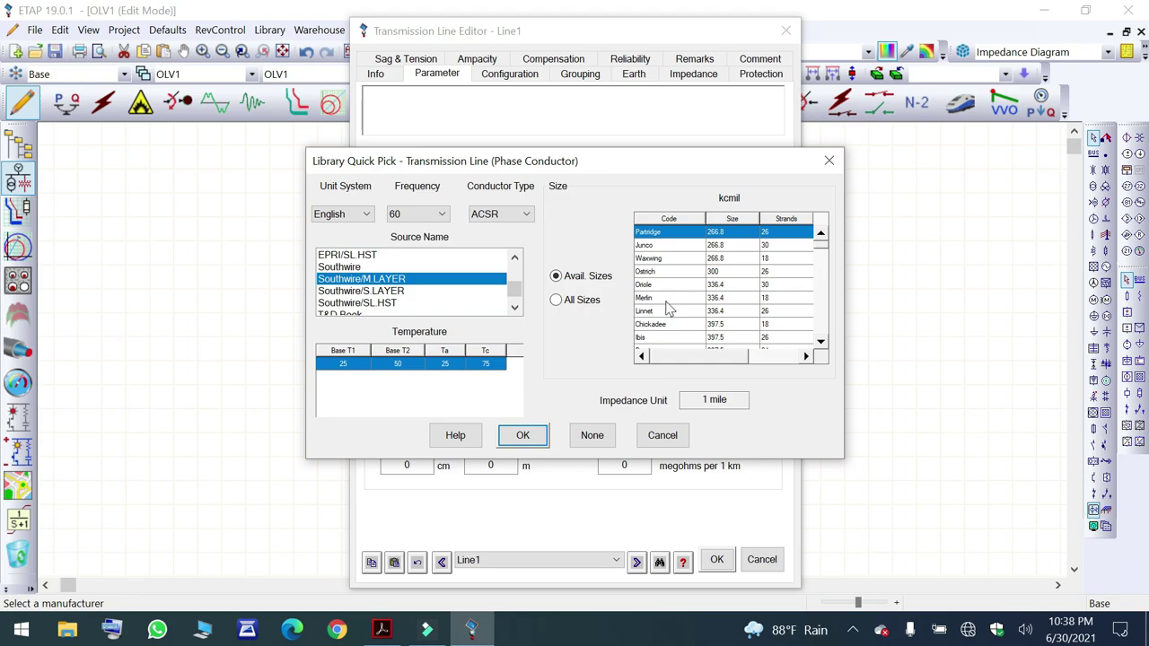
Assign the 636 kcmil, 26-strand Grosbeak conductor to the line's phases.
click(820, 342)
click(820, 344)
click(820, 344)
click(820, 344)
click(820, 344)
click(819, 344)
click(820, 345)
click(821, 346)
click(821, 345)
click(820, 346)
click(819, 346)
click(820, 346)
click(820, 346)
click(820, 347)
click(820, 347)
click(820, 347)
click(820, 346)
click(819, 346)
click(820, 347)
click(819, 346)
click(820, 347)
click(820, 347)
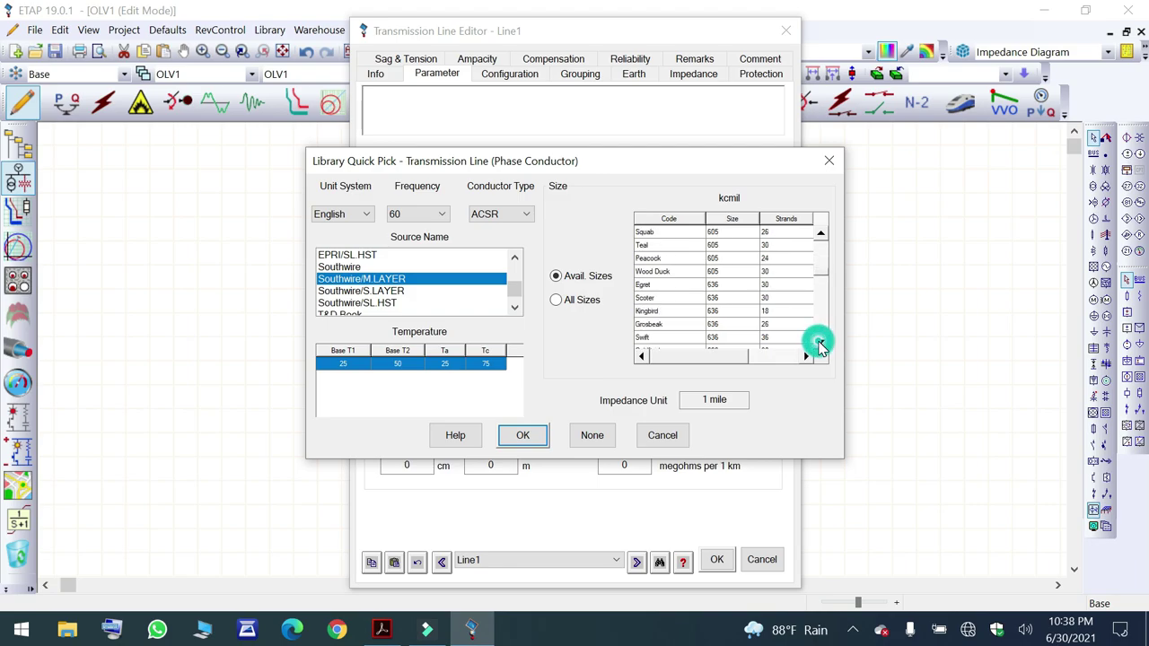
click(668, 326)
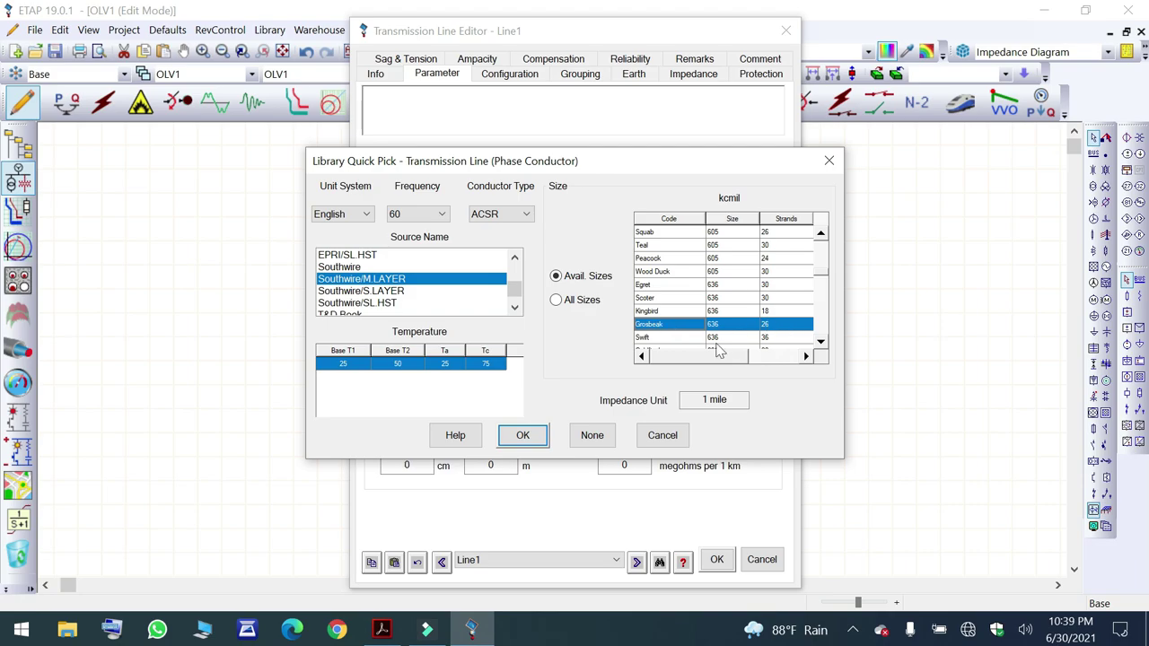
click(543, 444)
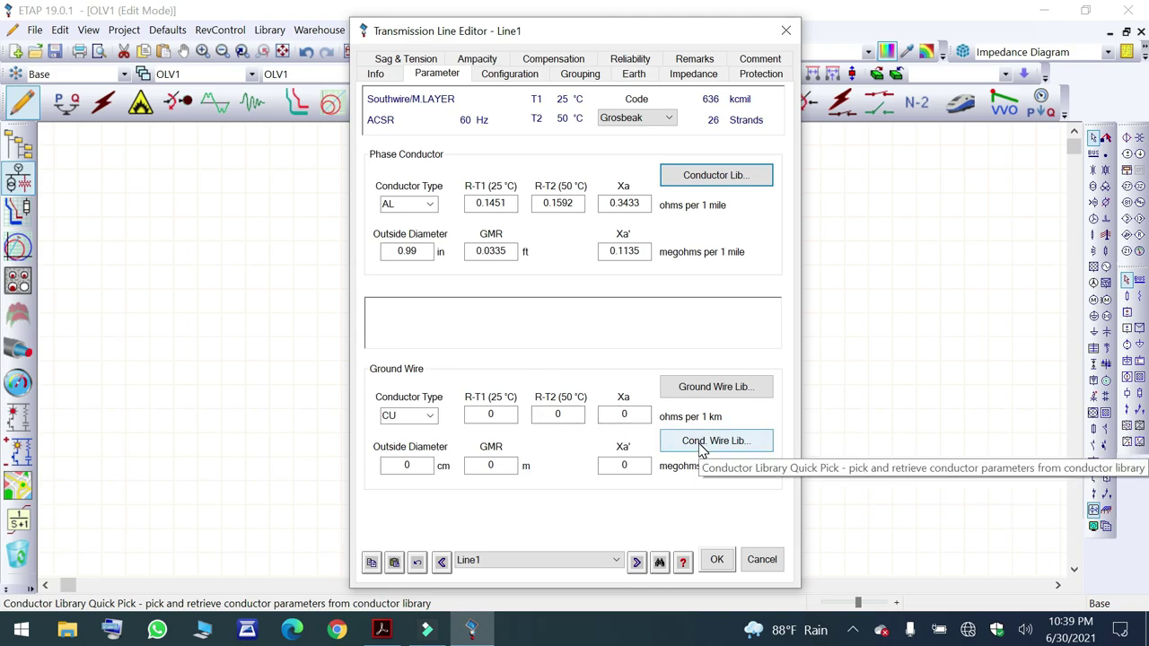
click(696, 387)
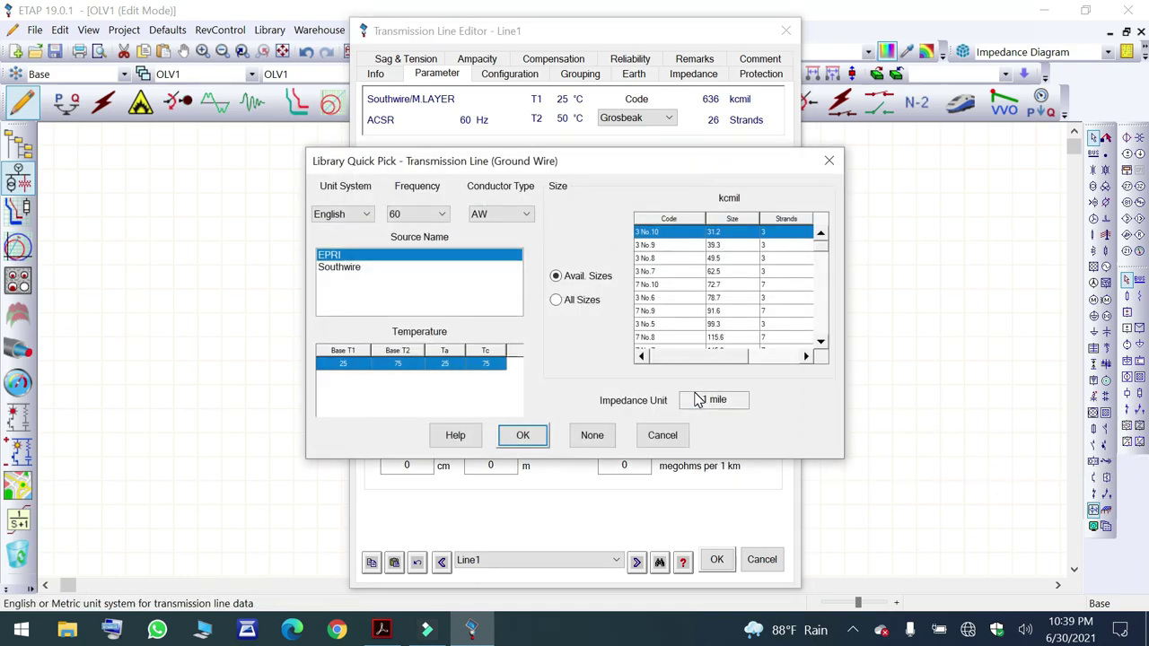
click(828, 161)
click(744, 434)
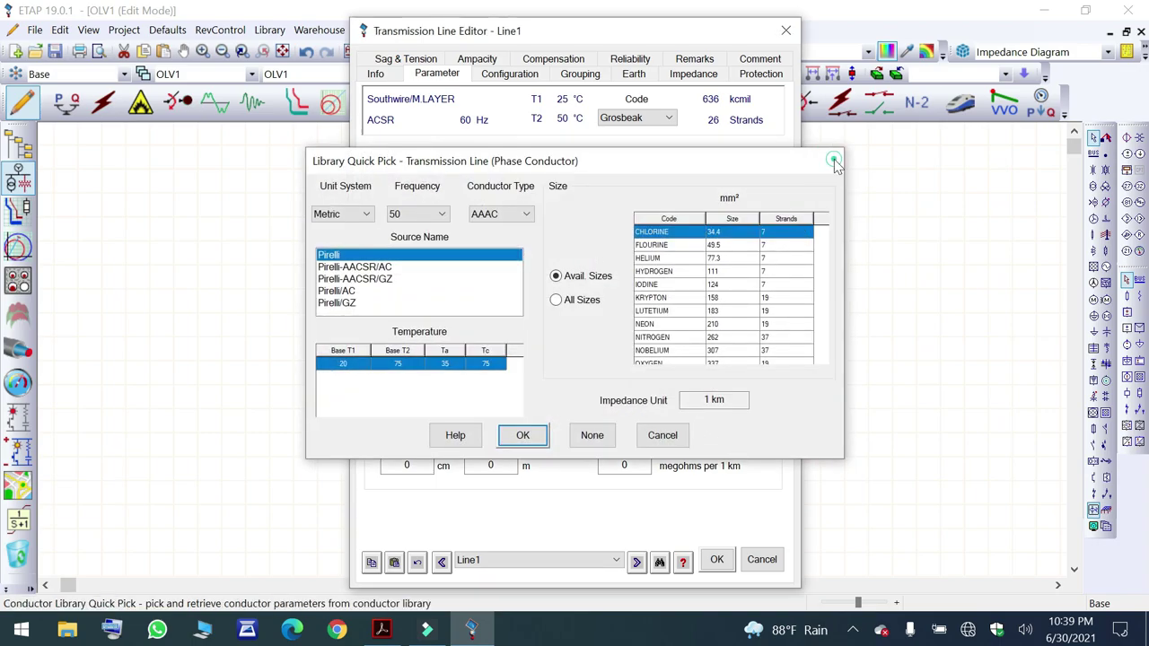
click(829, 161)
Assign the EPRI AW ground wire 3 No.10, 31.2 kcmil with 3 strands, from the ground wire library.
click(735, 395)
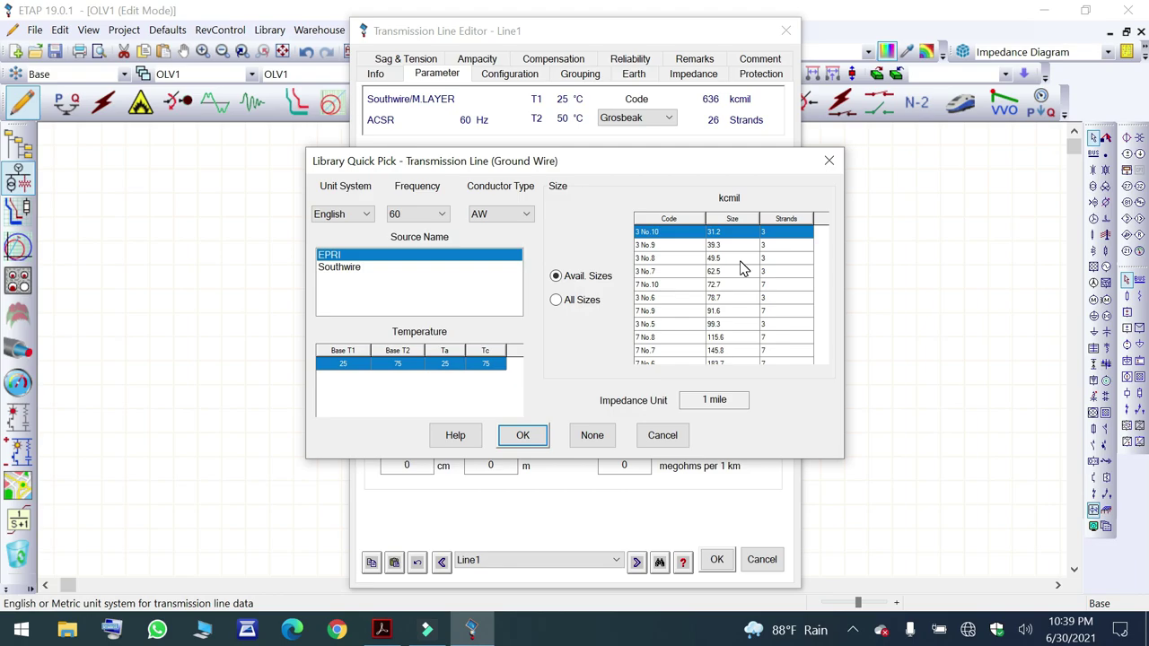
click(530, 438)
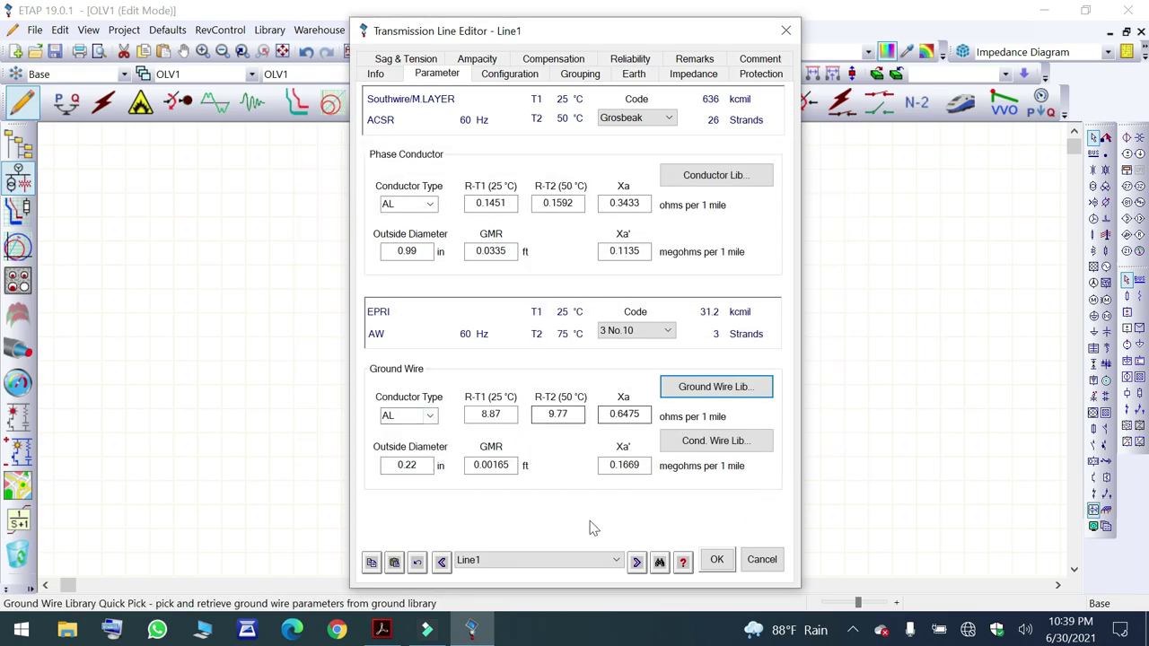
Compare the conductor layouts for the transmission line and set its configuration type to Triangular.
click(494, 76)
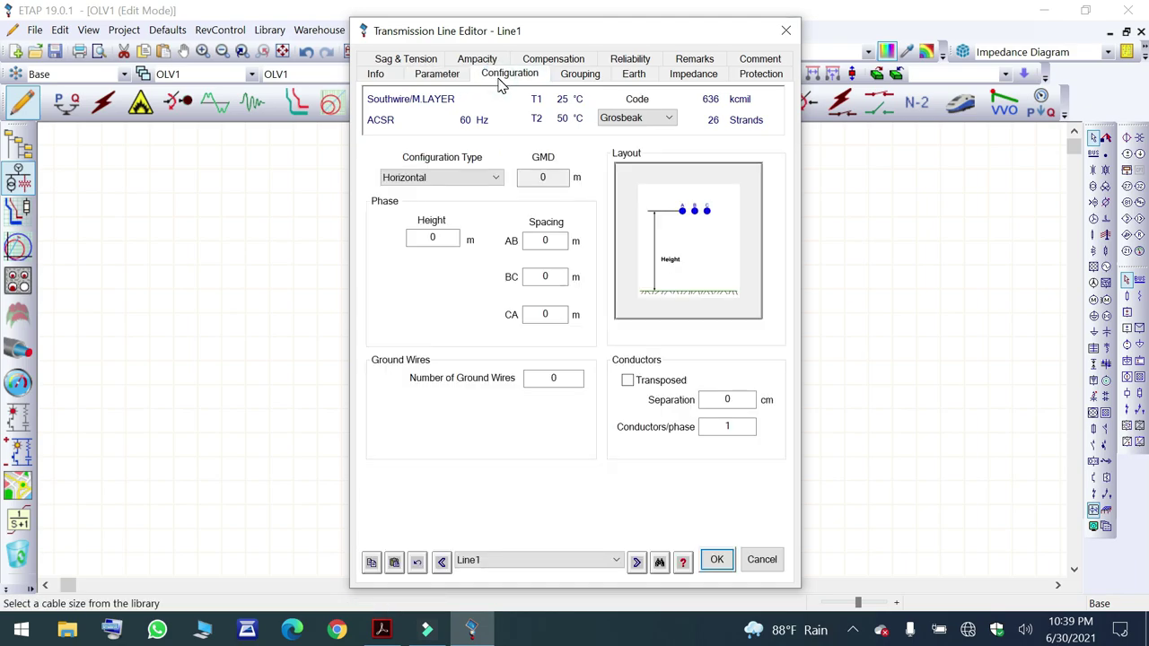
click(497, 178)
click(462, 200)
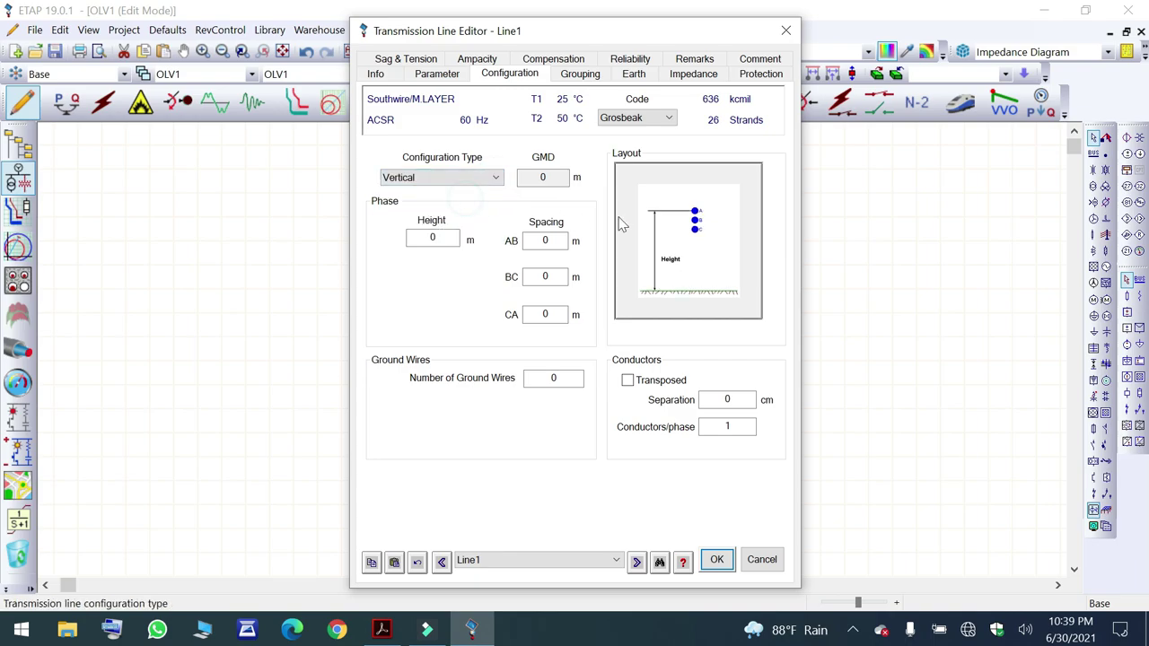
click(490, 177)
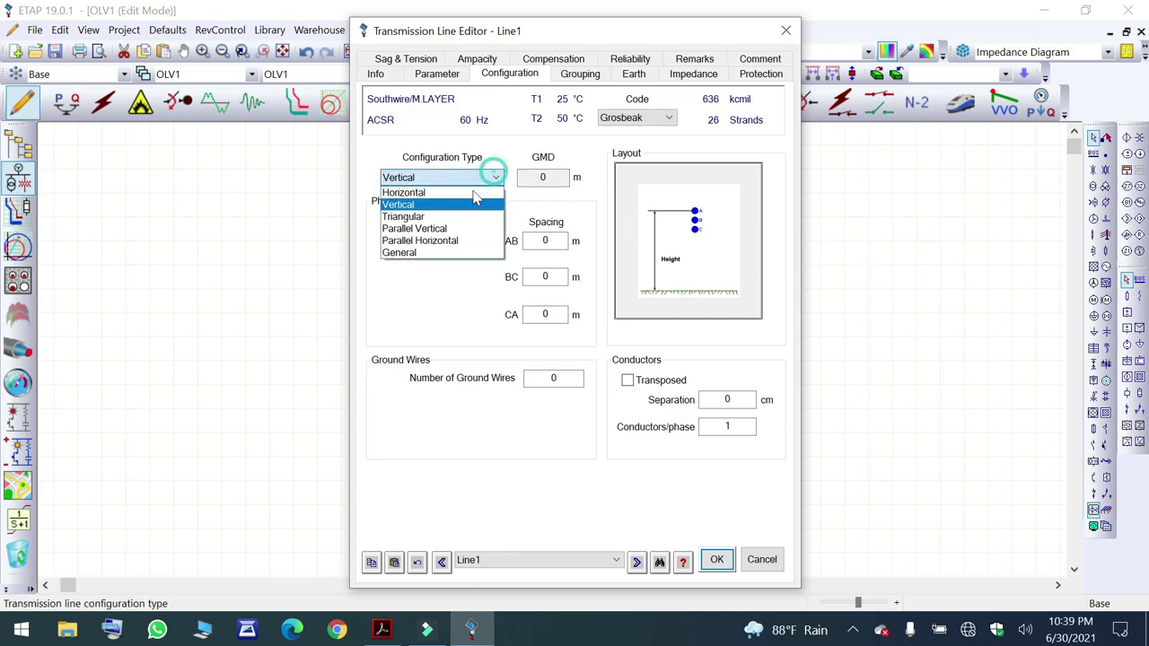
click(443, 218)
click(495, 179)
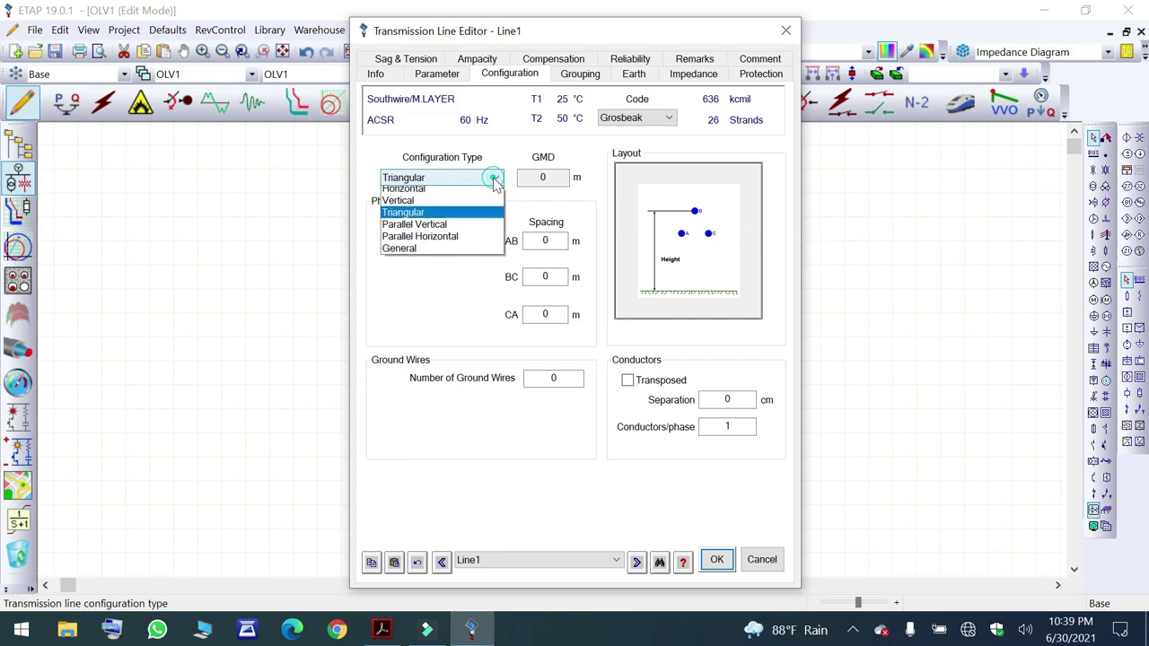
click(458, 237)
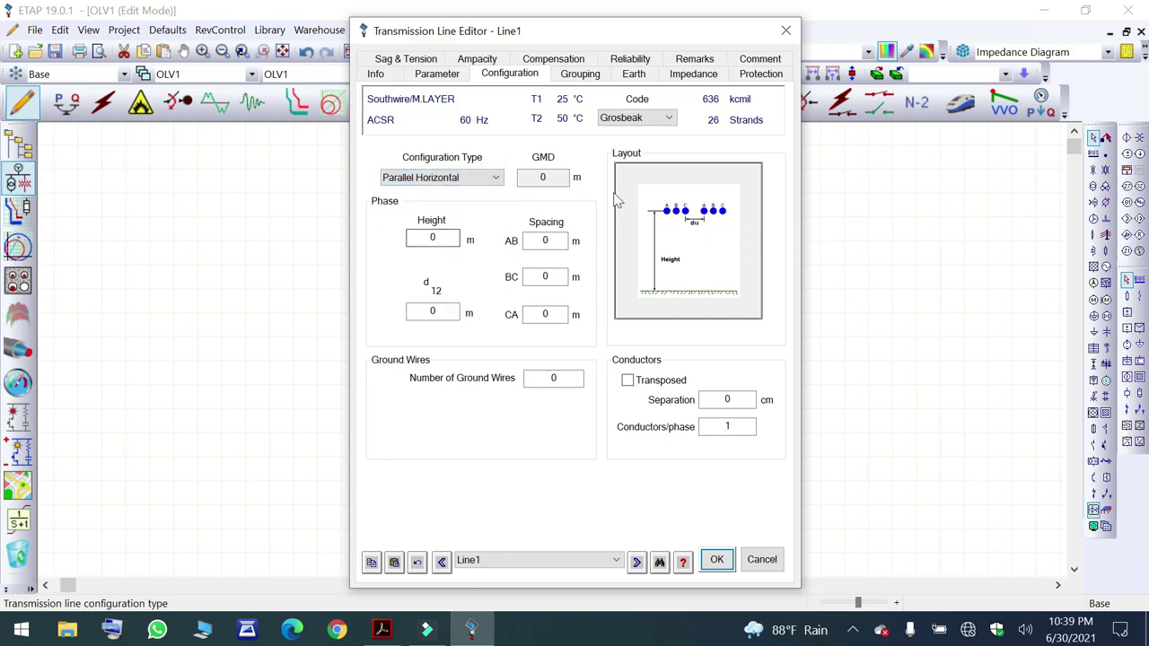
click(495, 177)
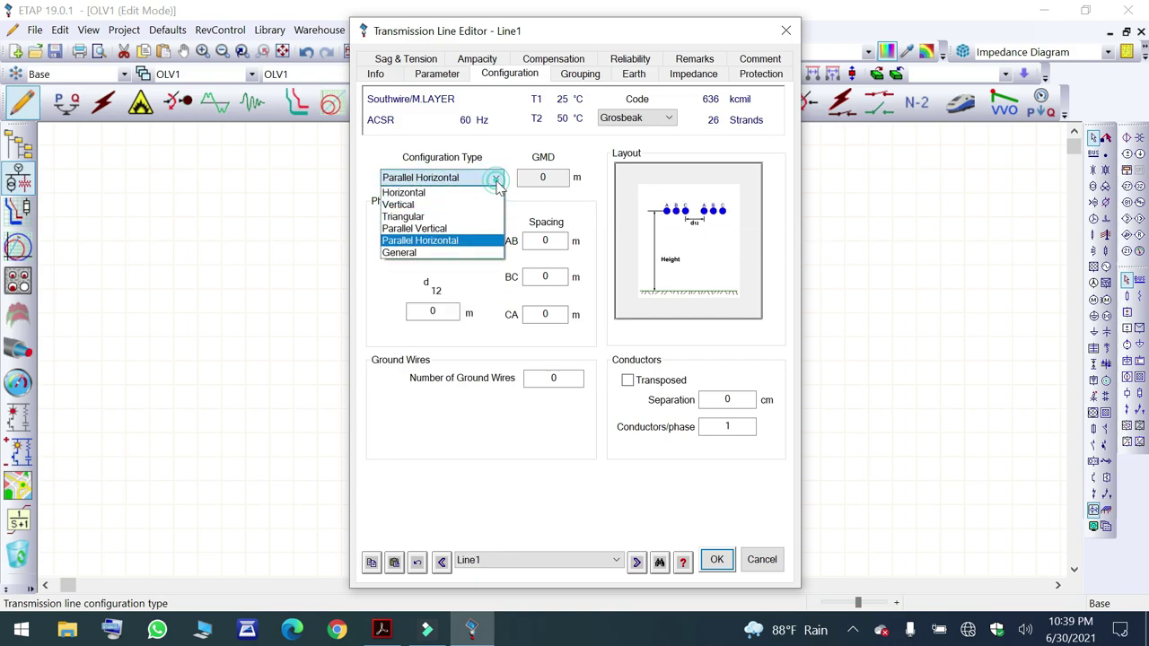
click(462, 220)
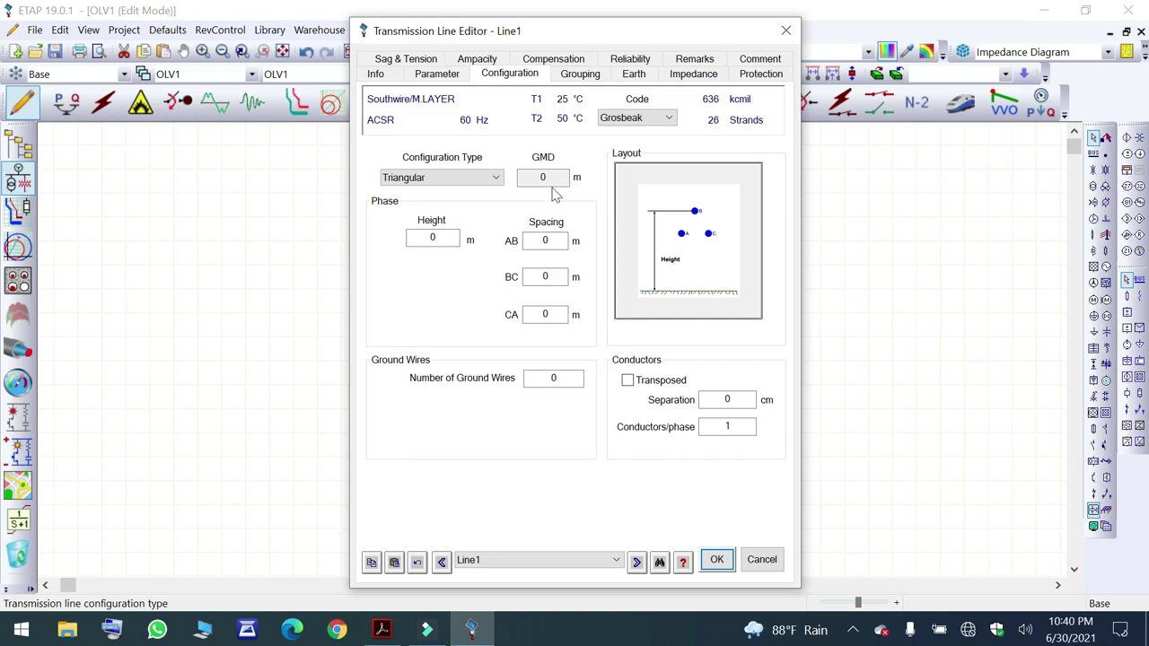
Set the line's AB, BC and CA phase spacings to 1 m each and the phase height to 10 m.
click(556, 241)
double_click(555, 241)
key(Tab)
text(1)
key(Tab)
text(1)
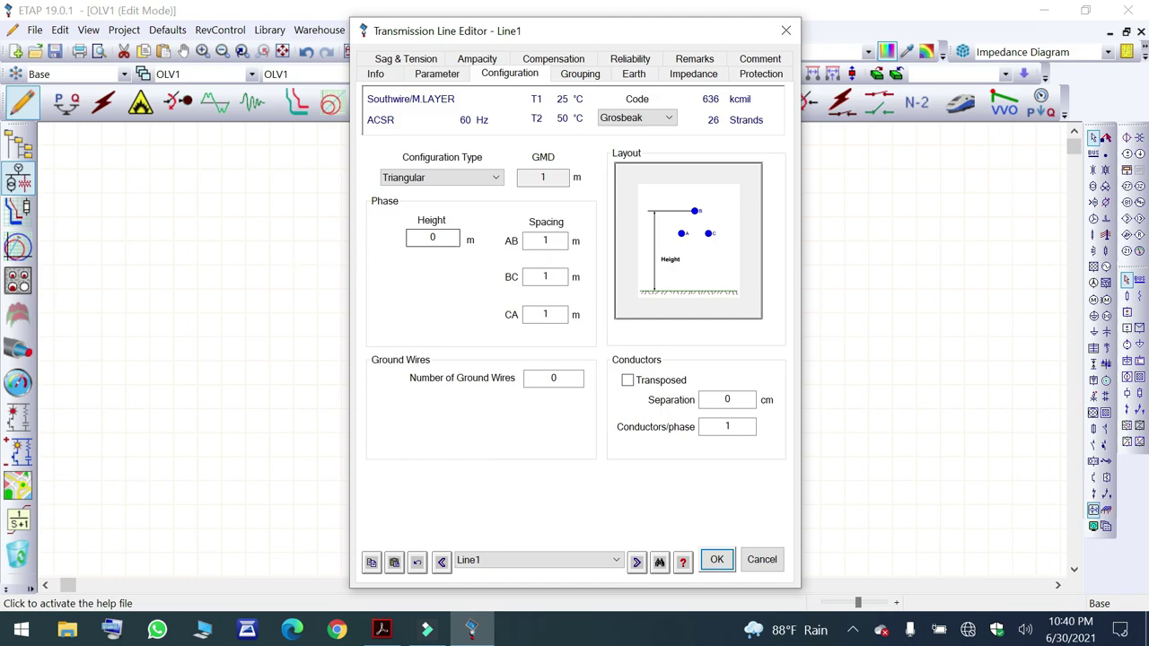
click(438, 237)
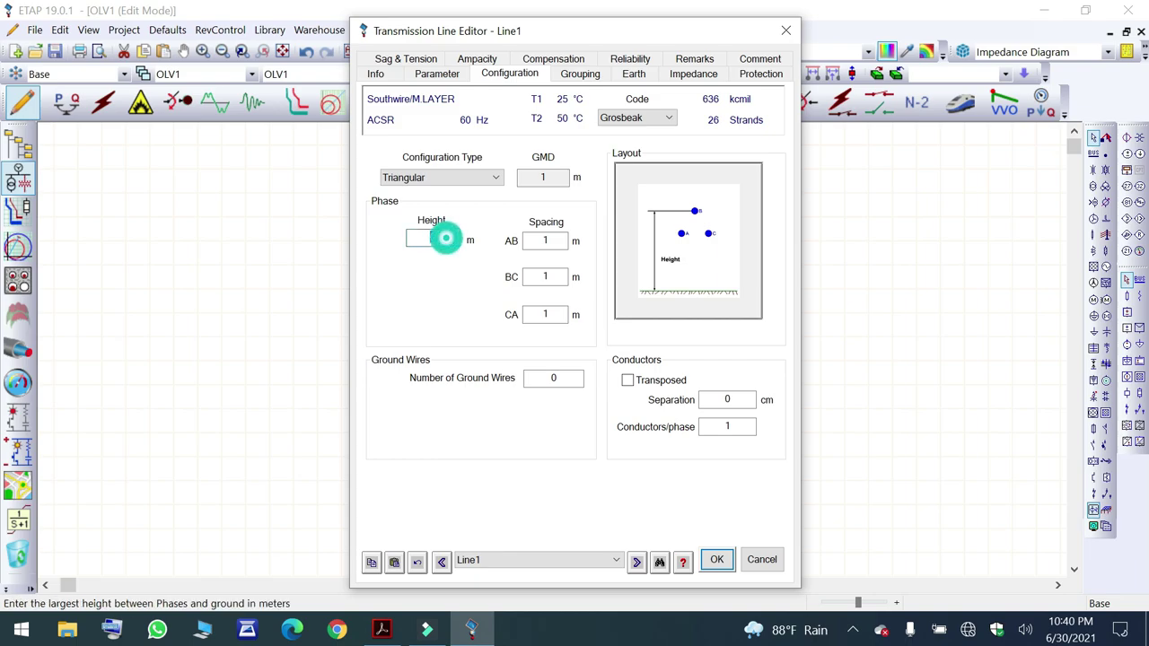
click(457, 299)
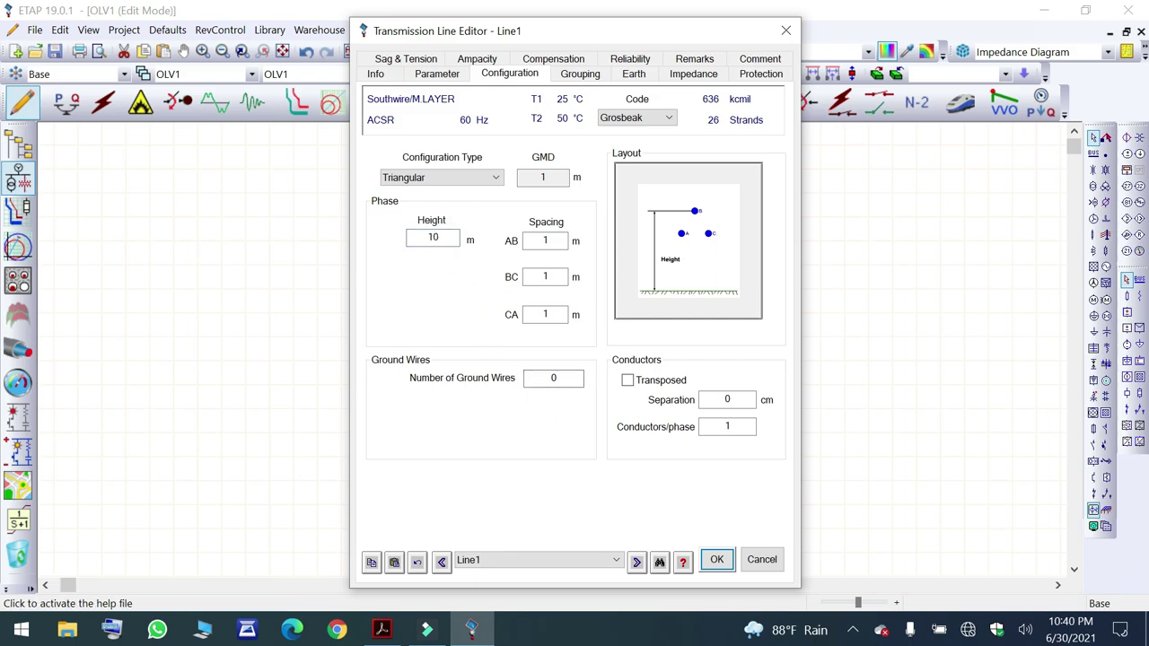
Give the line 1 ground wire with a CG distance of 1 m above the phase conductors.
double_click(557, 379)
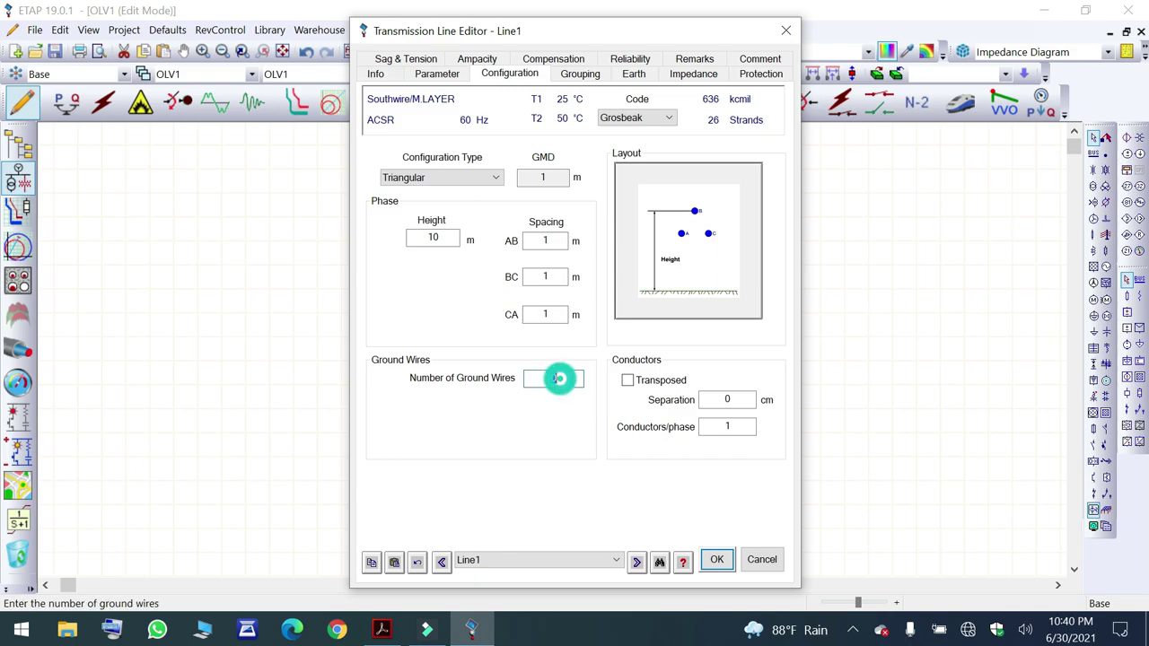
text(1)
click(553, 416)
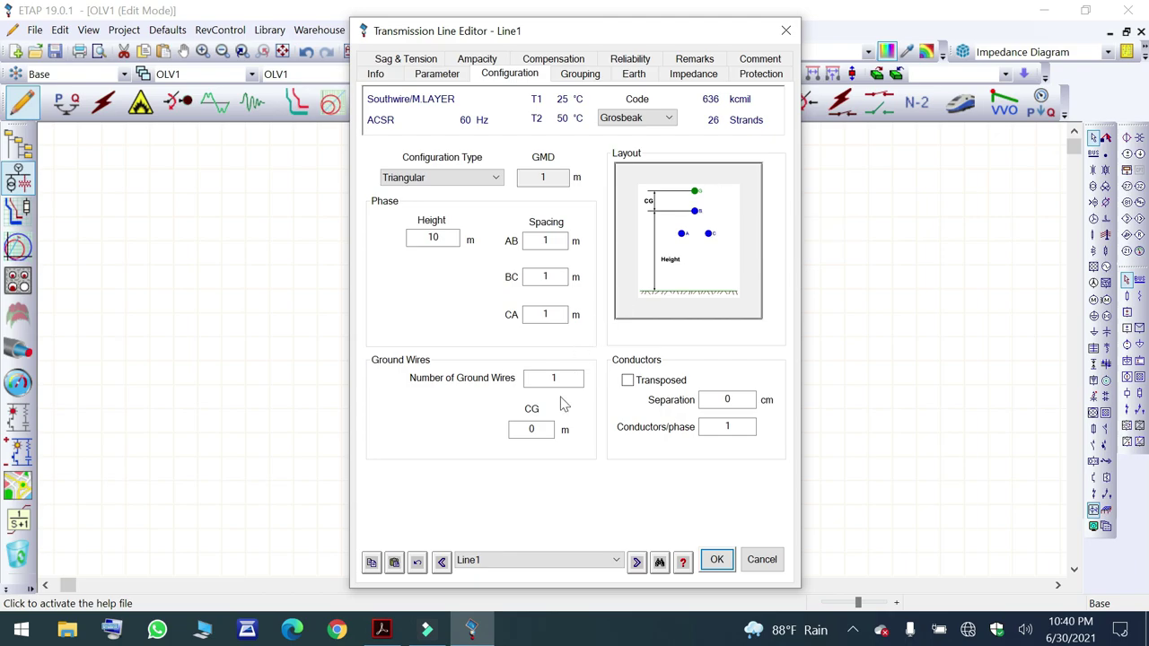
double_click(534, 429)
text(1)
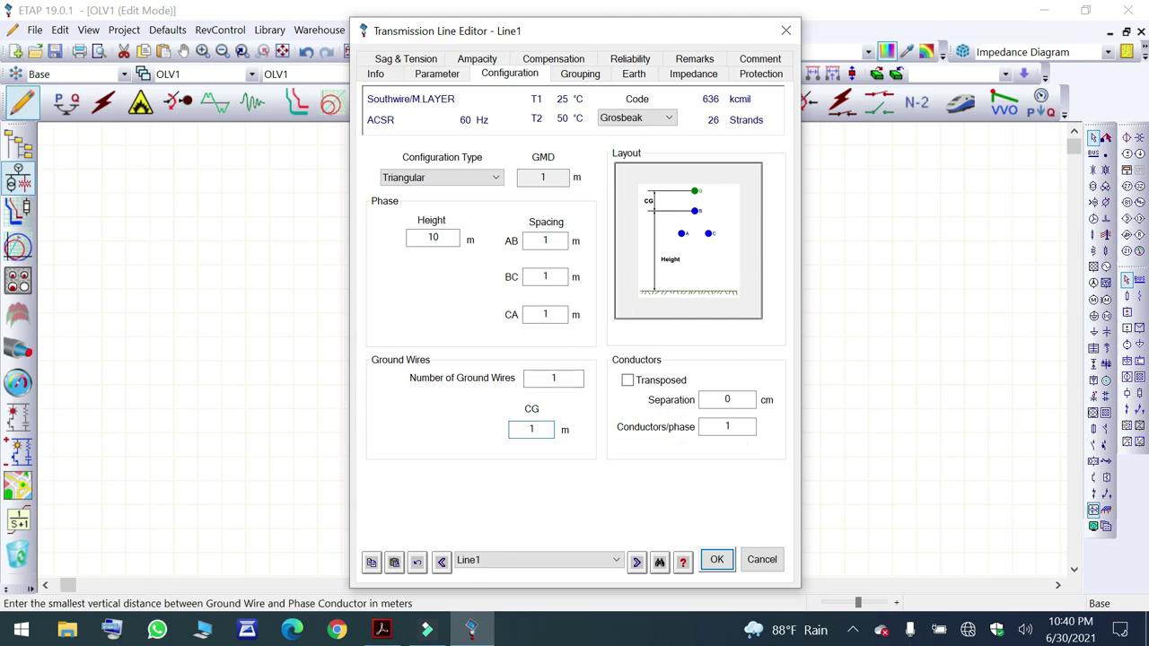
click(451, 421)
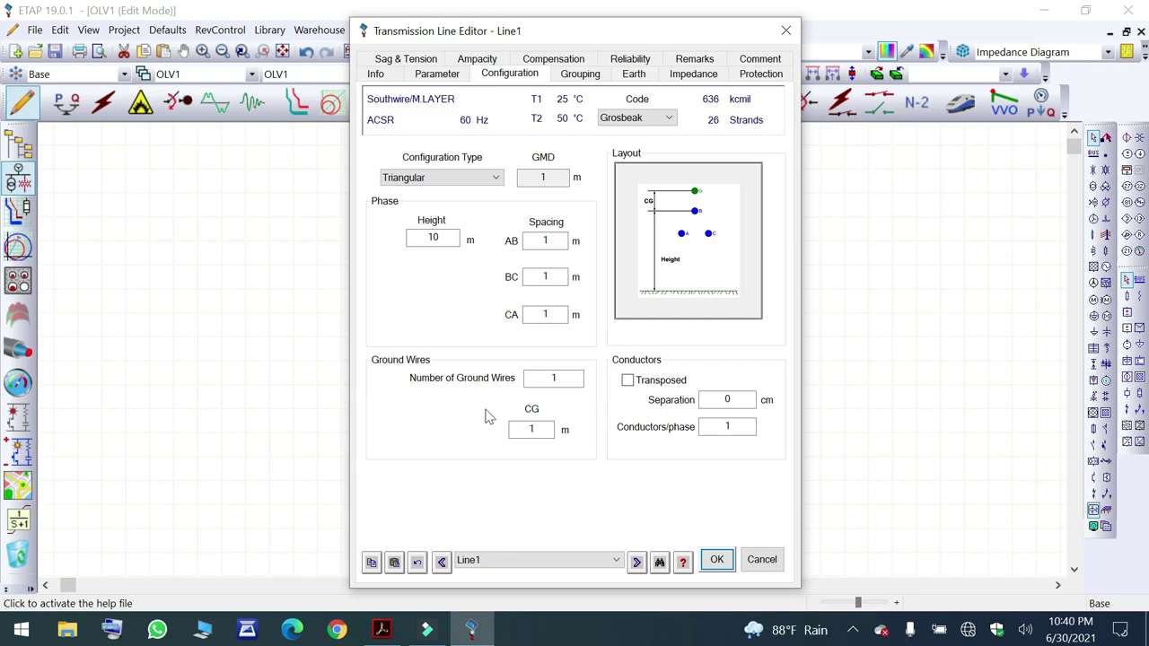
Review the line's grouping, earth, impedance and protection settings and accept the transmission line's data.
click(571, 79)
click(626, 78)
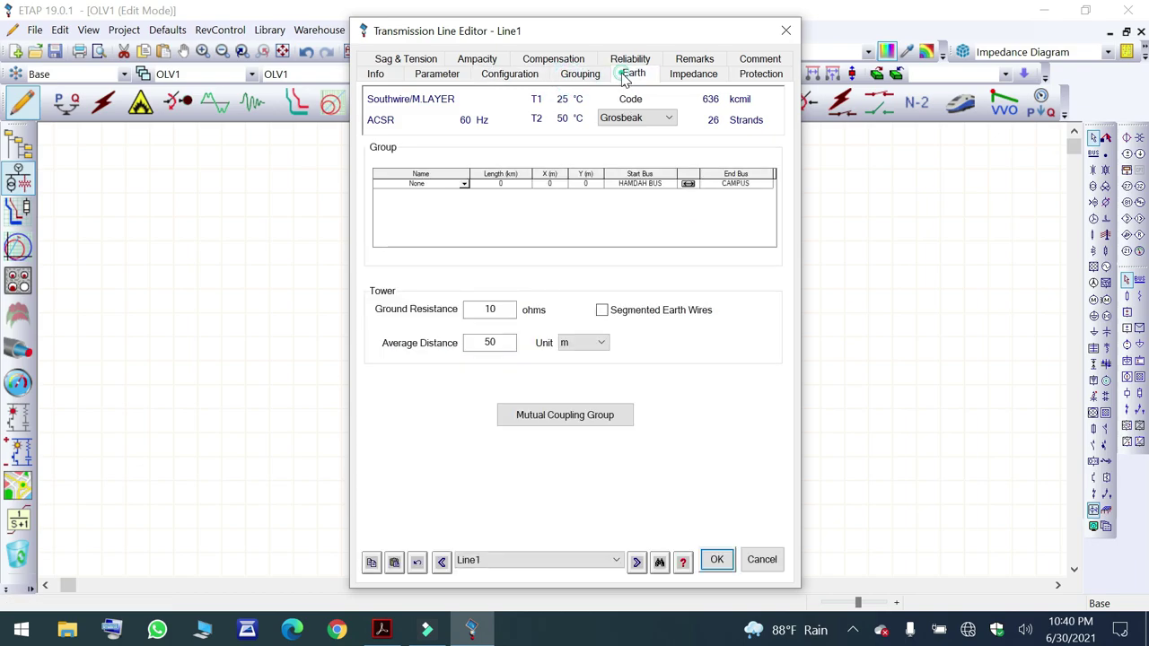
click(691, 75)
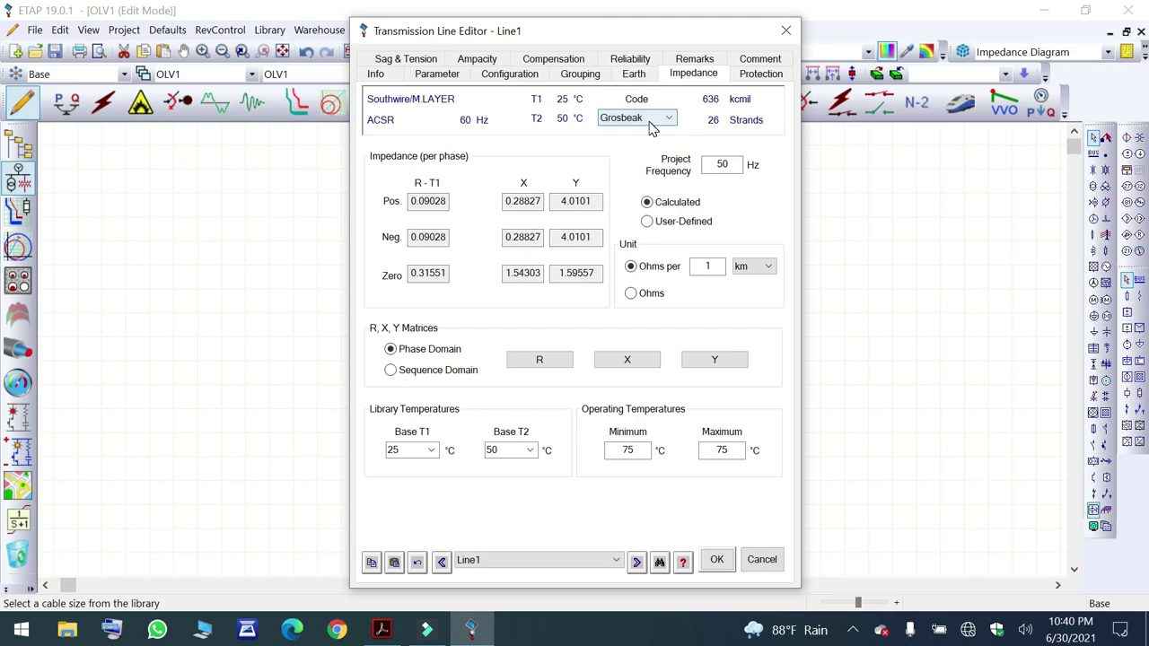
click(745, 77)
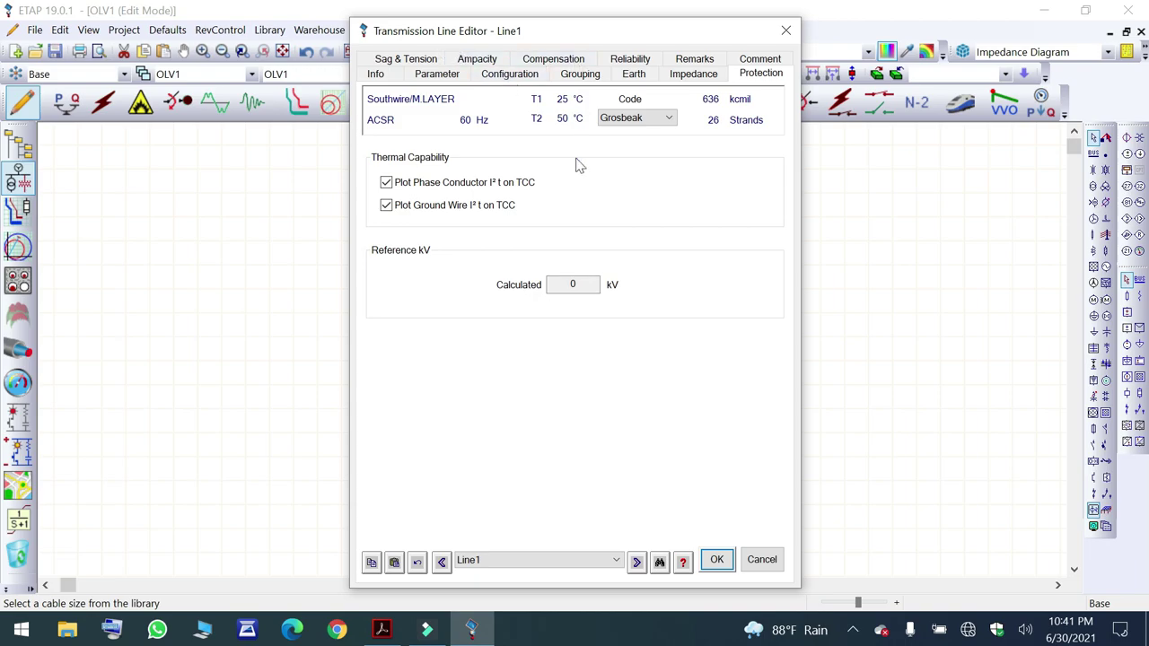
click(717, 559)
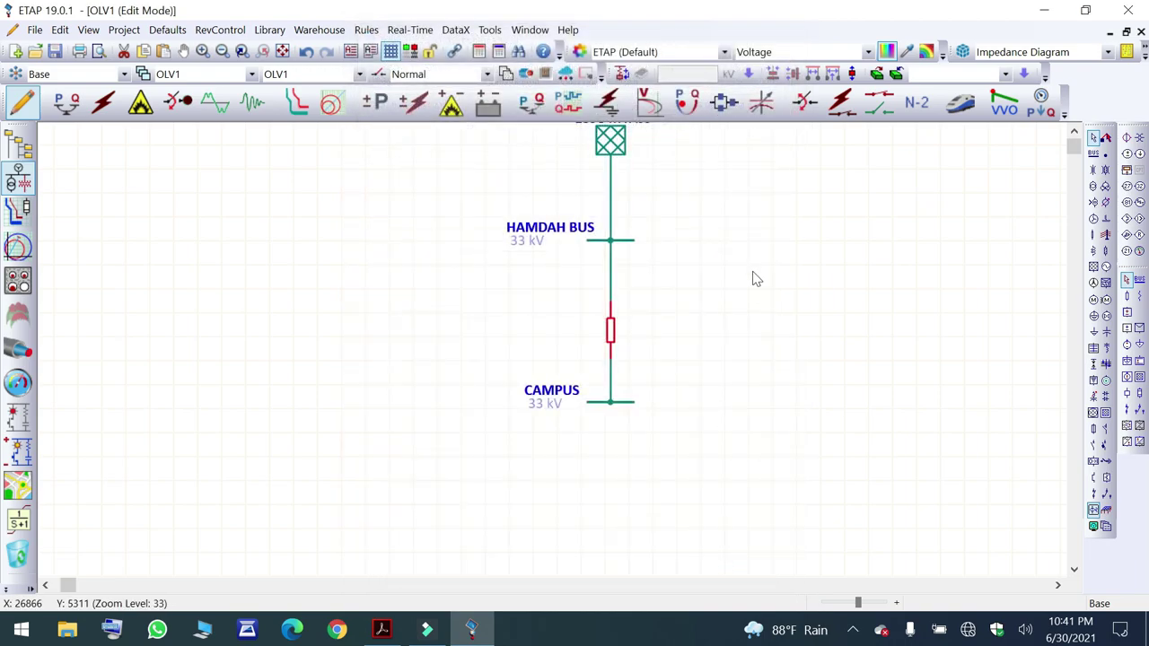
Lengthen the CAMPUS bus bar on both sides of the incoming line to make room for two feeders.
scroll(719, 332, down, 2)
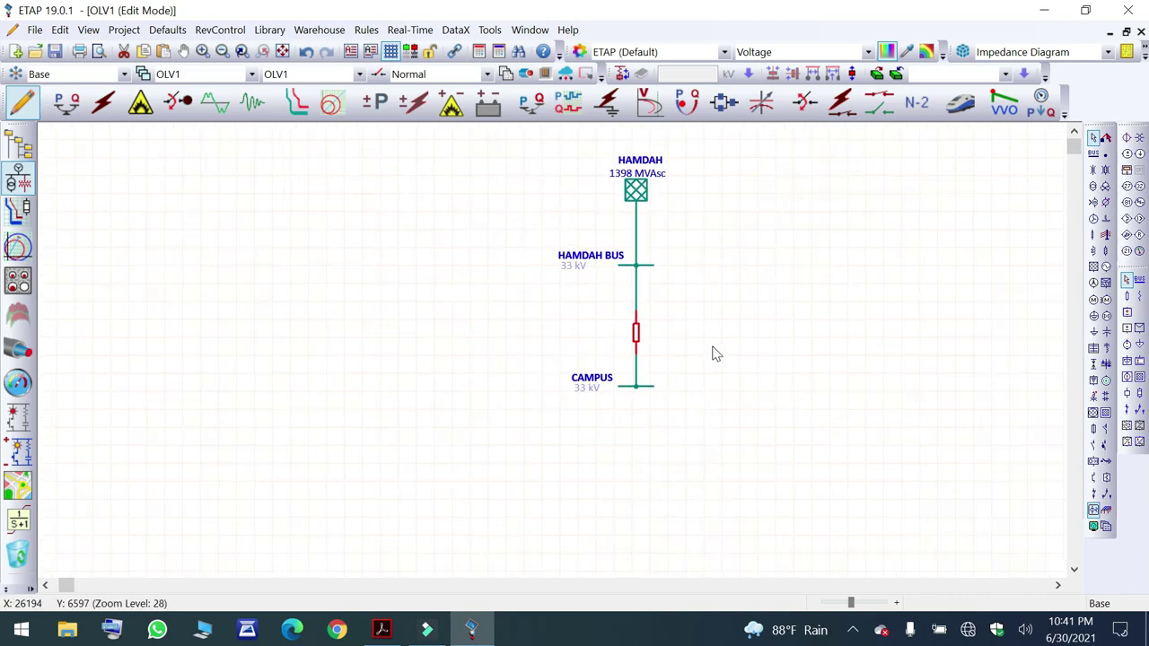
scroll(692, 386, down, 1)
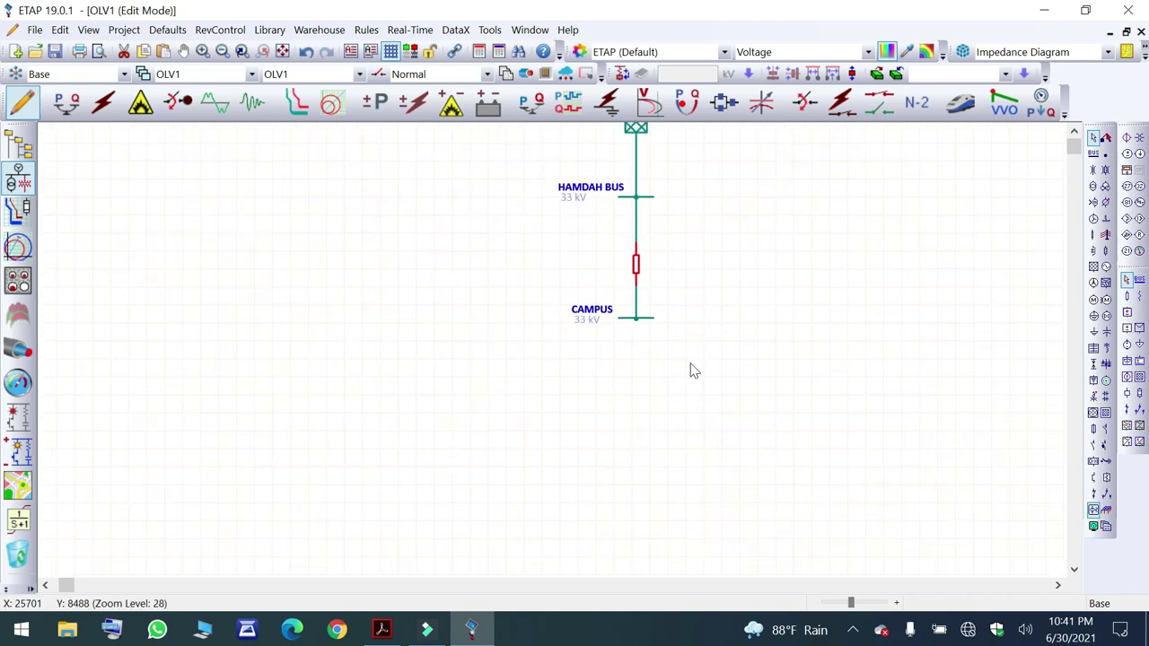
click(647, 320)
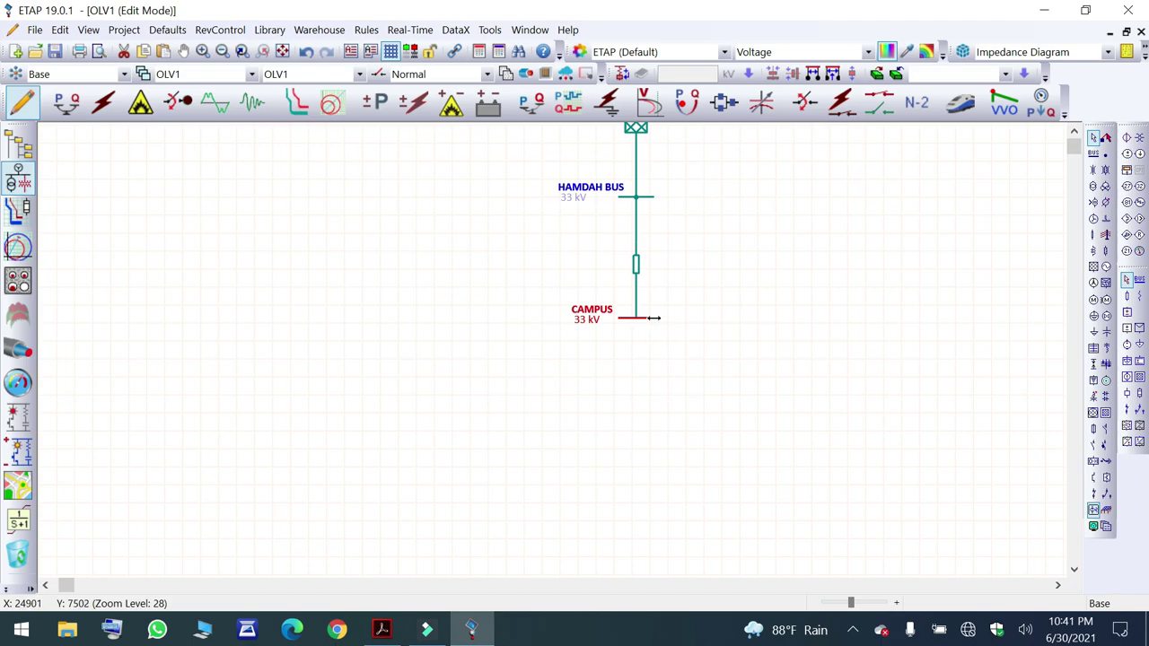
mouse_move(654, 318)
mouse_down()
mouse_move(727, 318)
mouse_move(647, 318)
mouse_move(660, 318)
mouse_up()
double_click(677, 318)
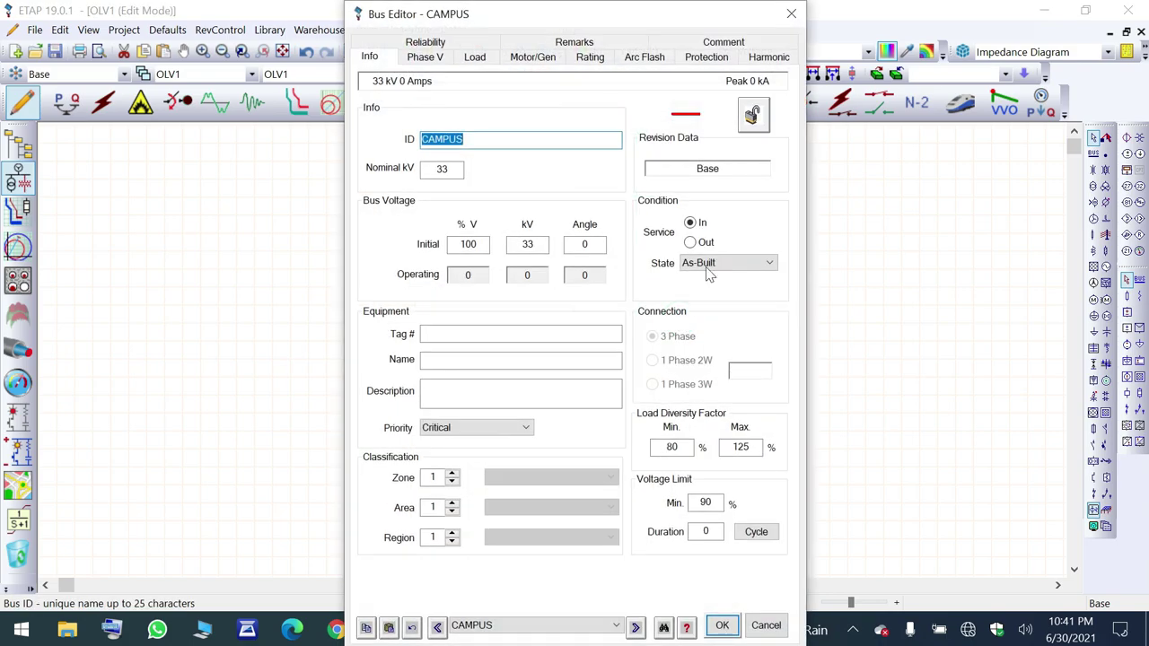
click(791, 14)
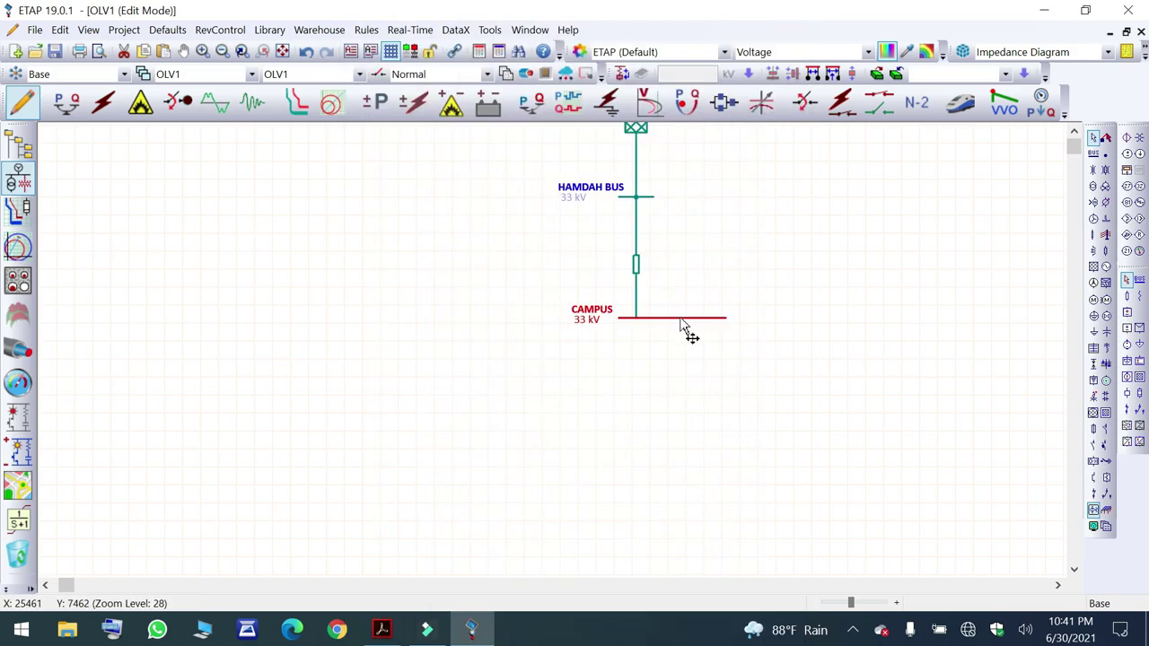
drag(686, 319, 552, 318)
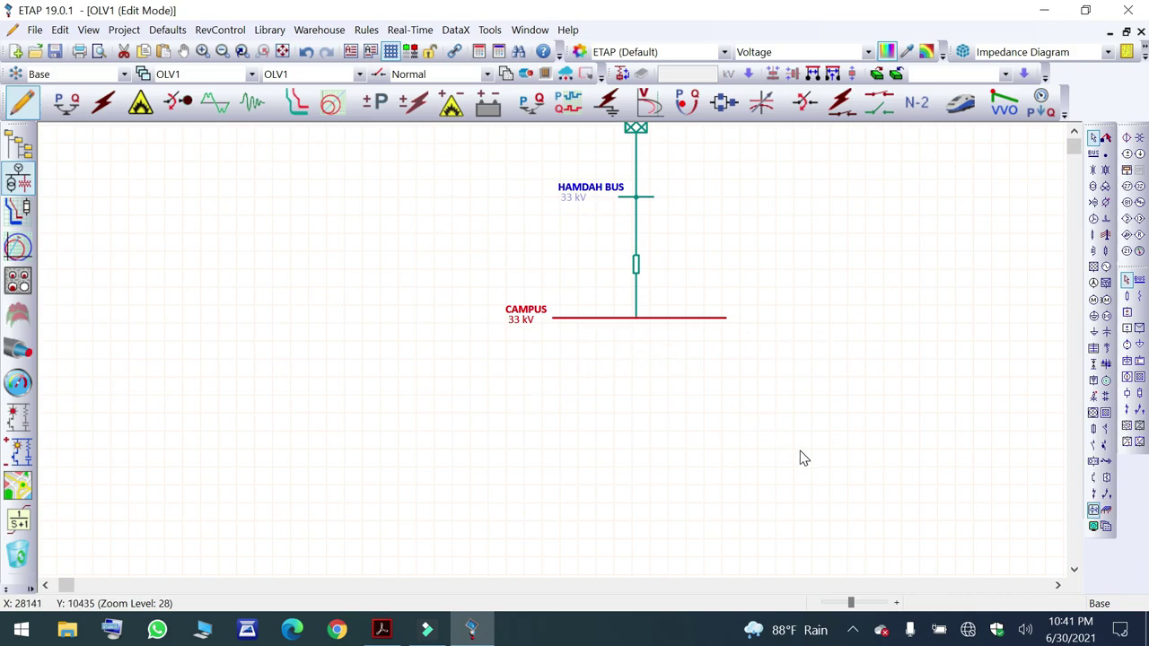
Place two two-winding transformers side by side below the CAMPUS bus and connect their primary sides to it.
click(1094, 186)
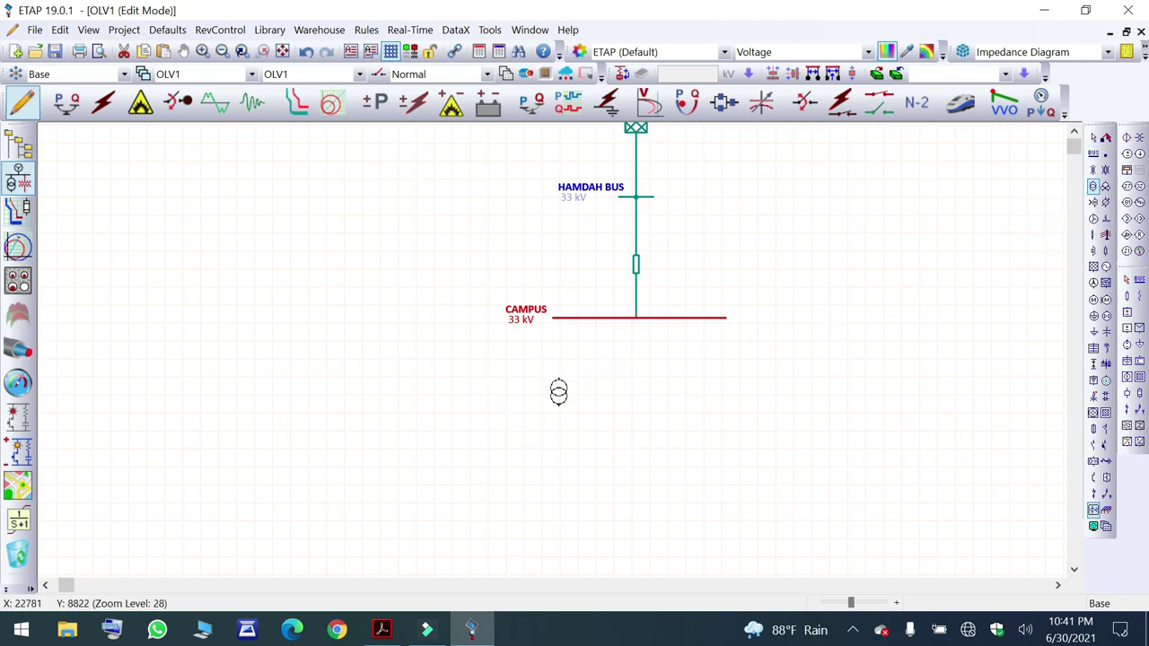
click(559, 395)
click(1094, 186)
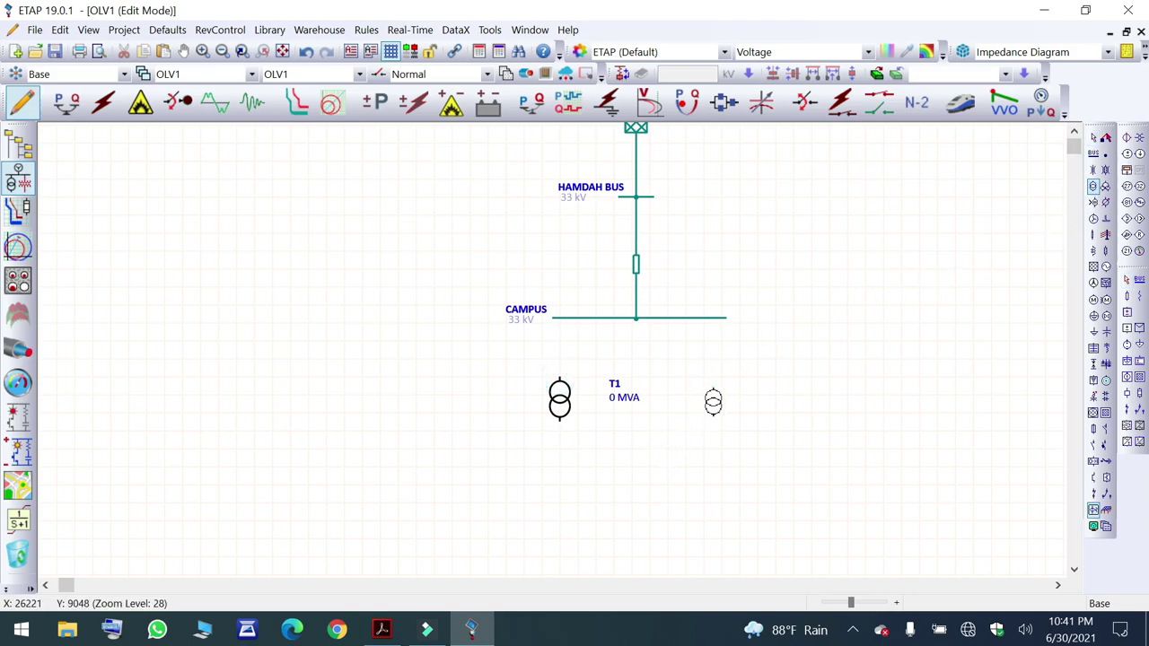
click(713, 406)
drag(713, 388, 710, 320)
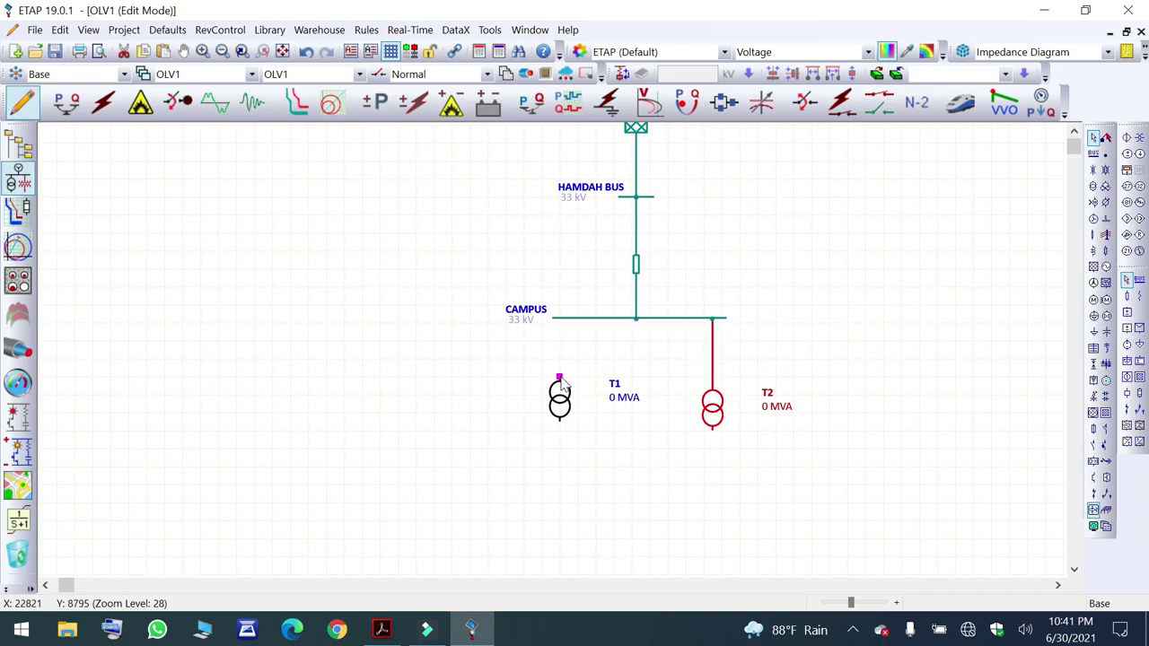
drag(559, 378, 561, 318)
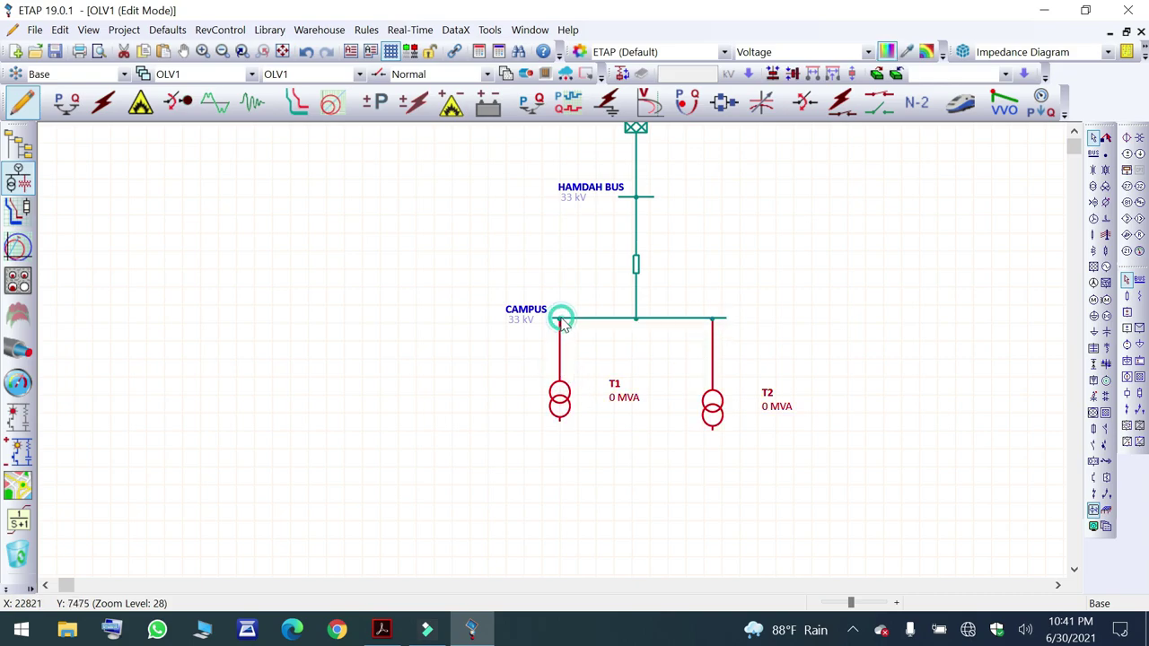
Place a bus below each of the two transformers and connect each transformer's secondary side to its bus.
scroll(518, 346, down, 2)
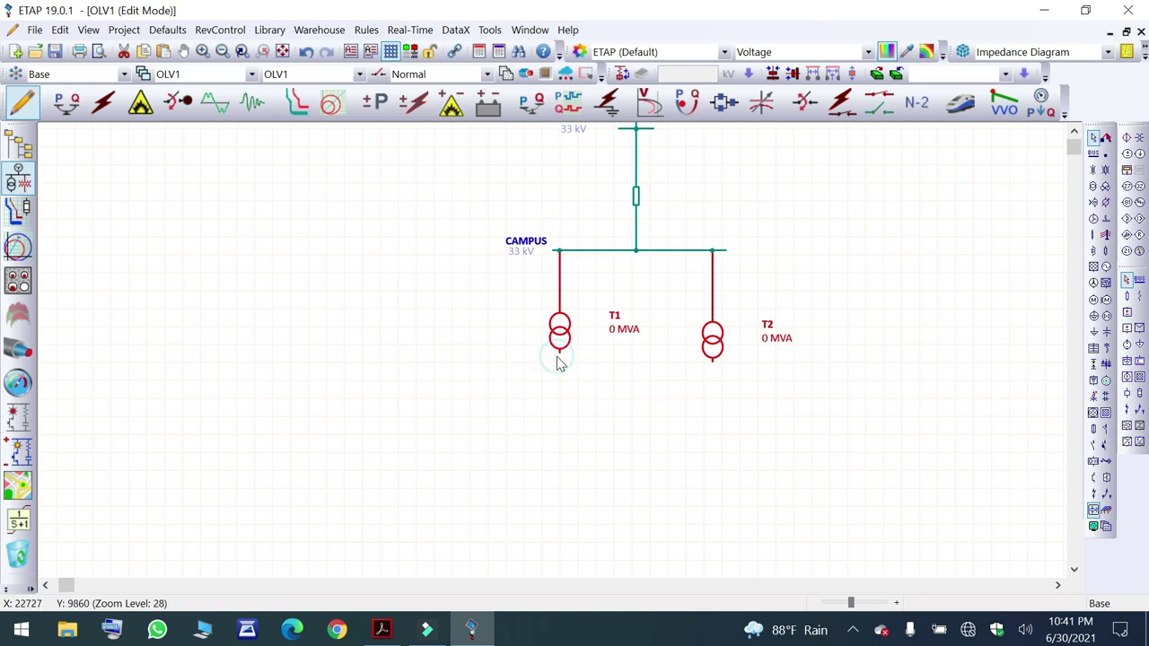
click(1094, 153)
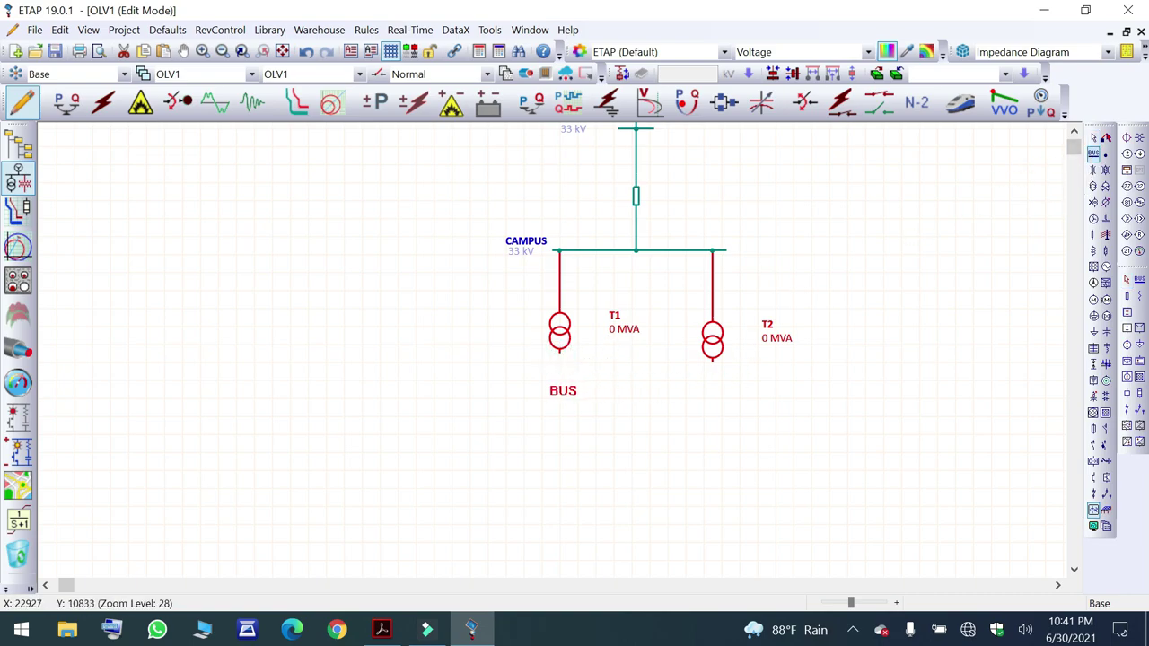
click(621, 408)
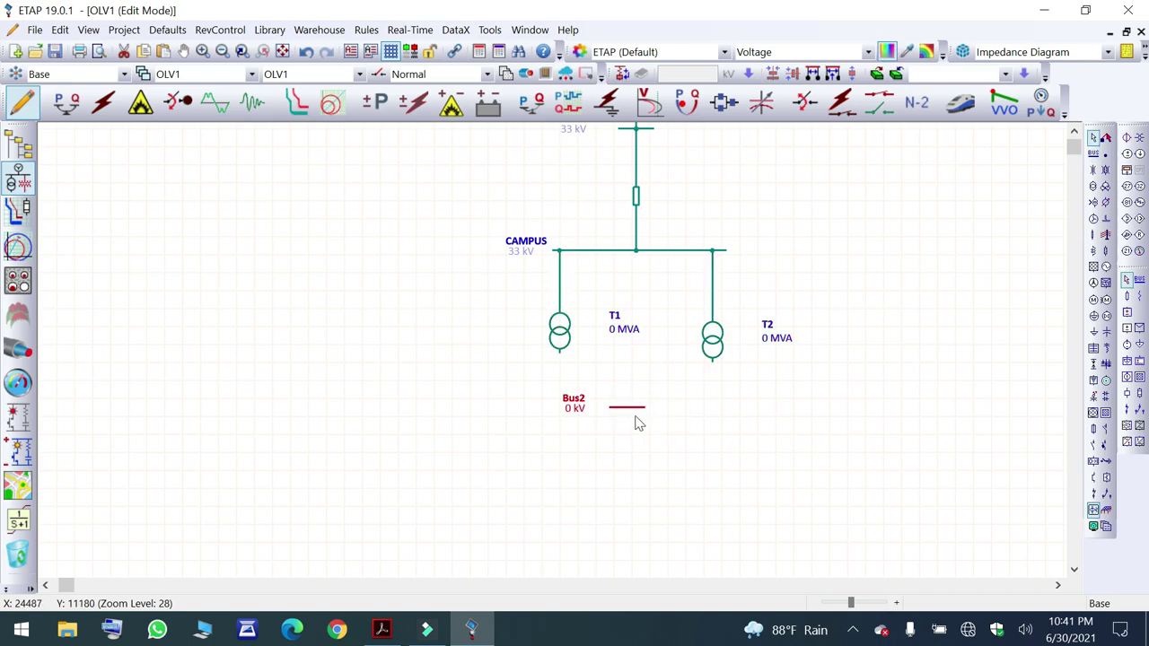
drag(629, 408, 562, 403)
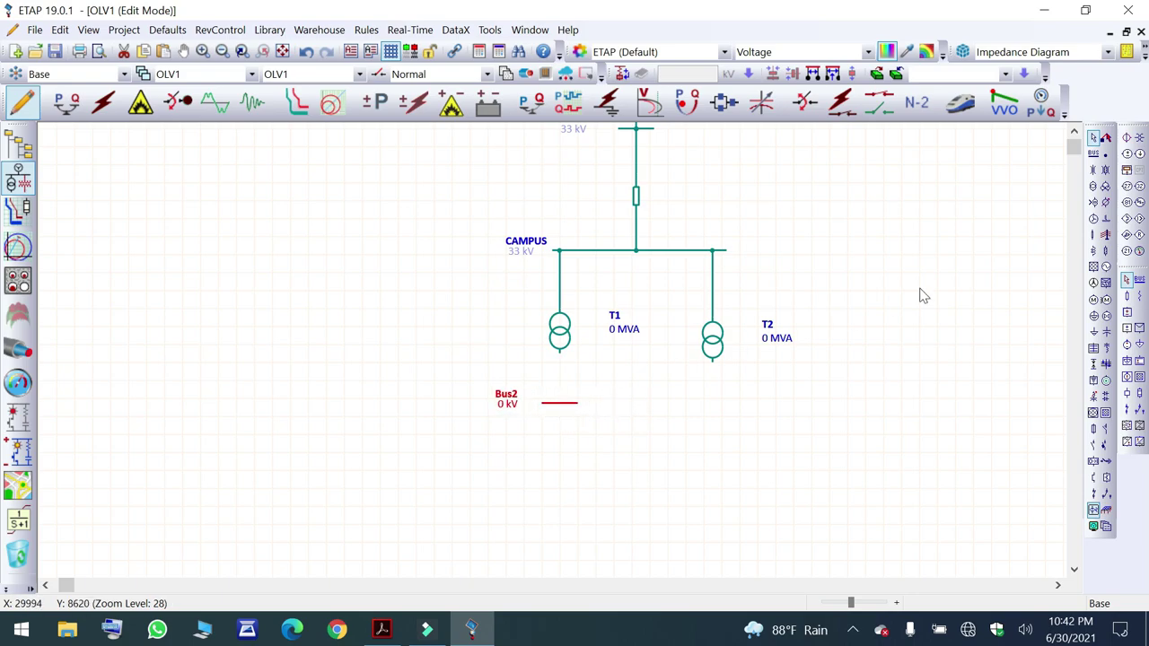
click(1094, 153)
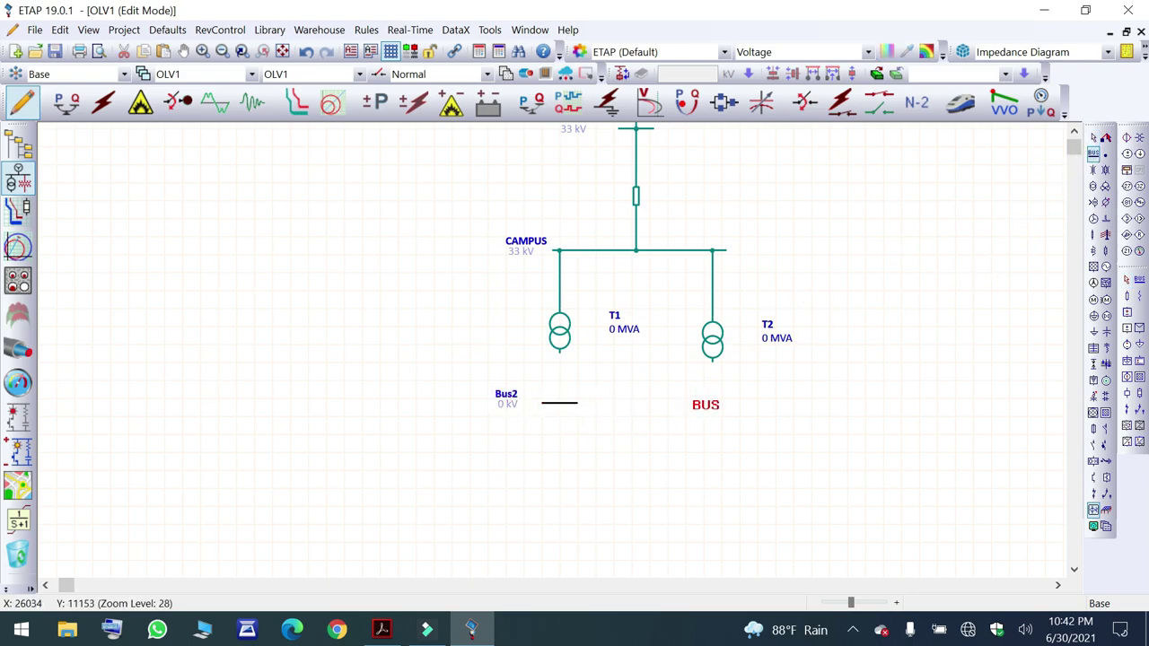
click(710, 407)
drag(559, 356, 560, 403)
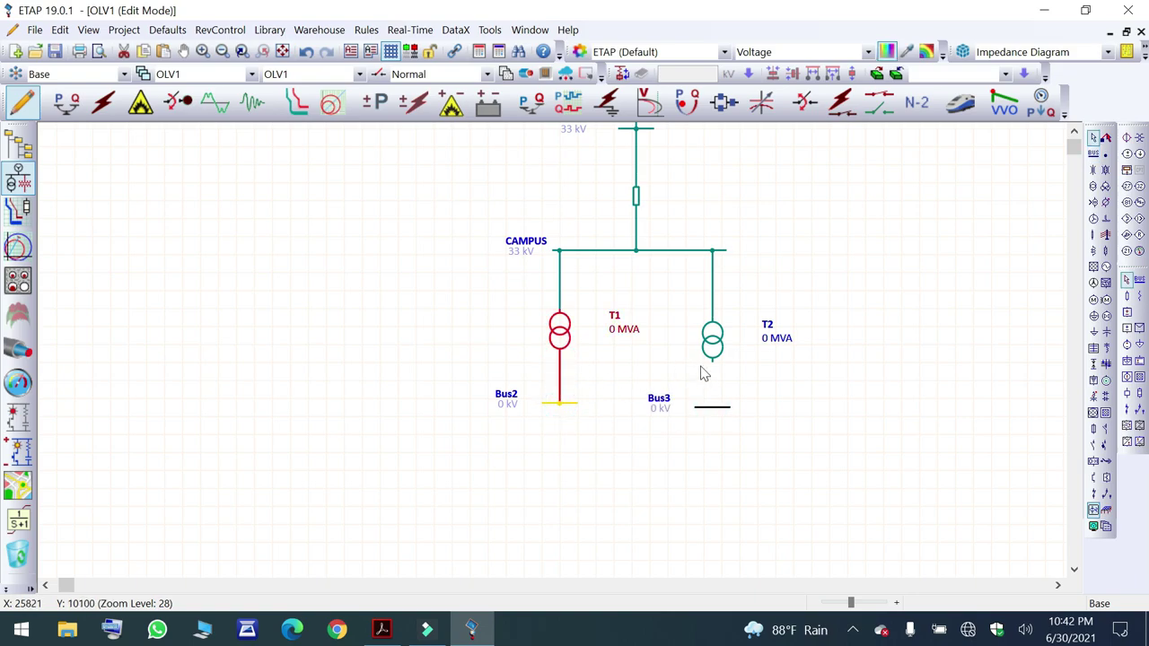
drag(712, 362, 714, 409)
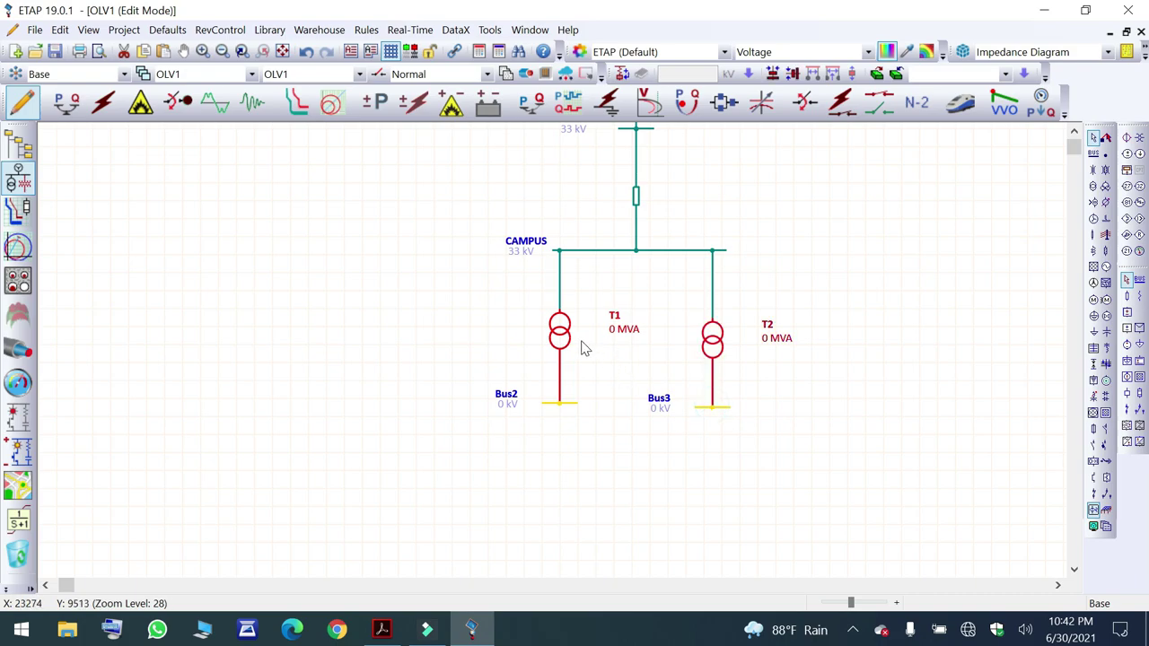
Rename transformer T1 as TR-02 and set its subtype to Mineral Oil and its cooling class to ONAN/ONAF, keeping Liquid-Fill.
double_click(556, 328)
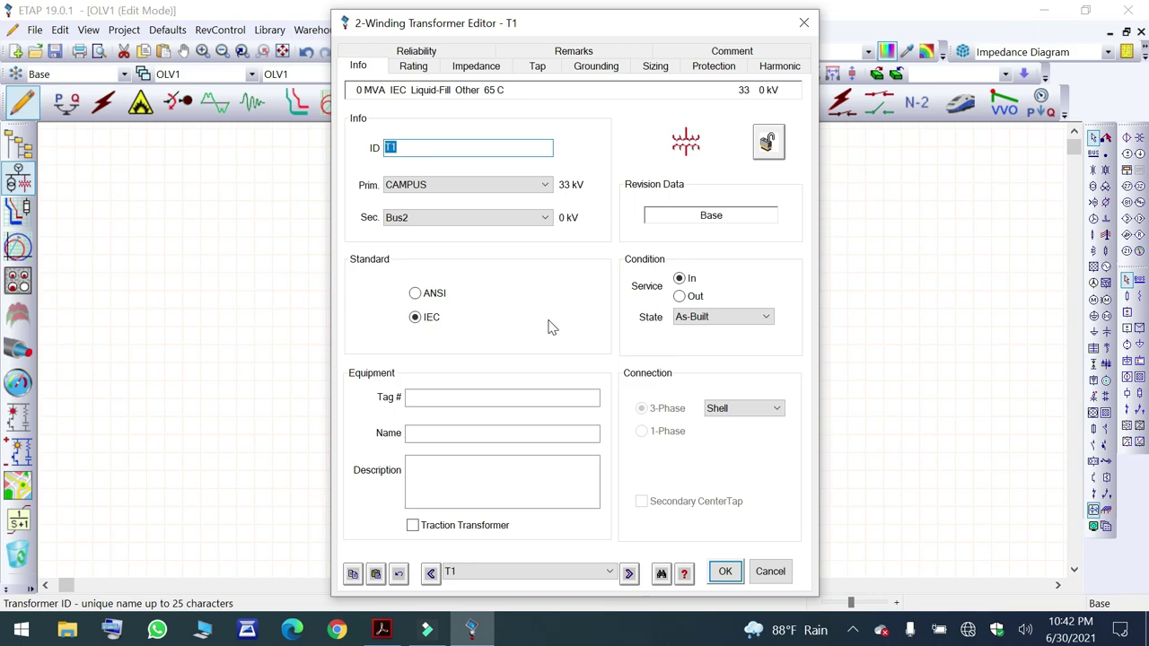
text(tr)
click(411, 68)
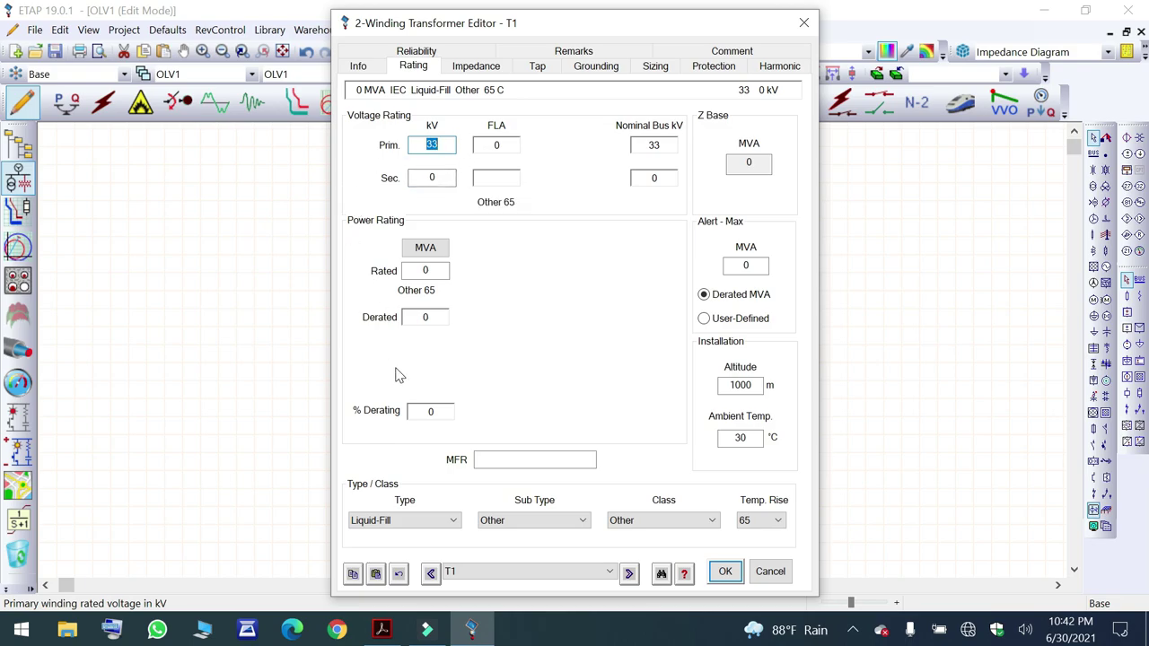
click(412, 521)
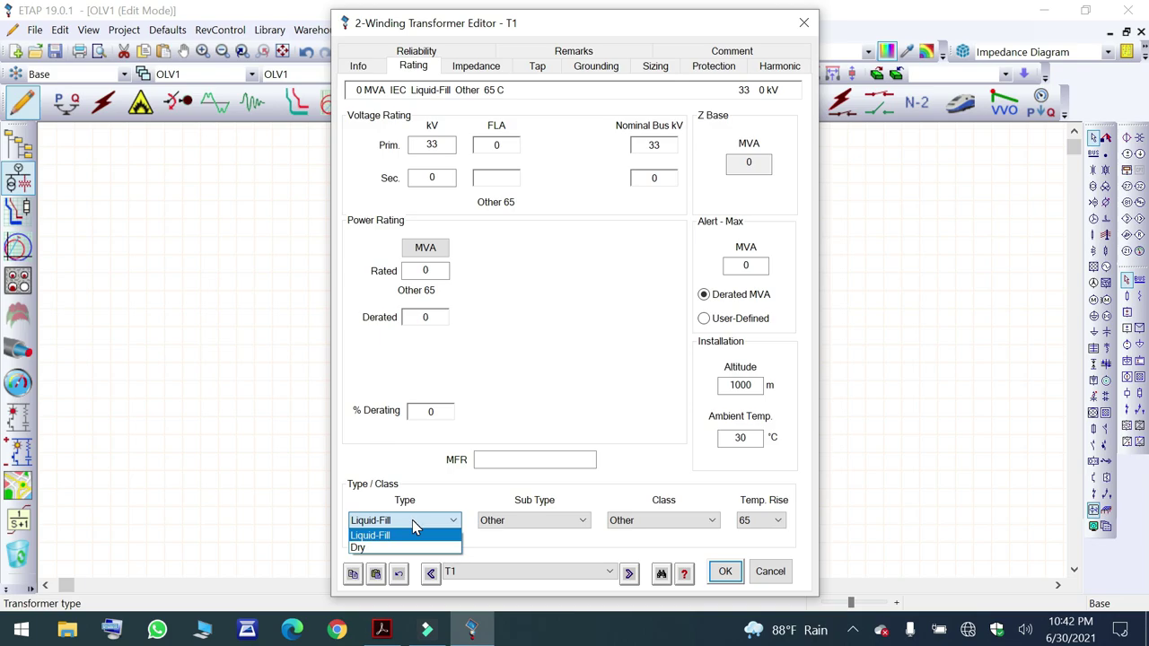
click(412, 520)
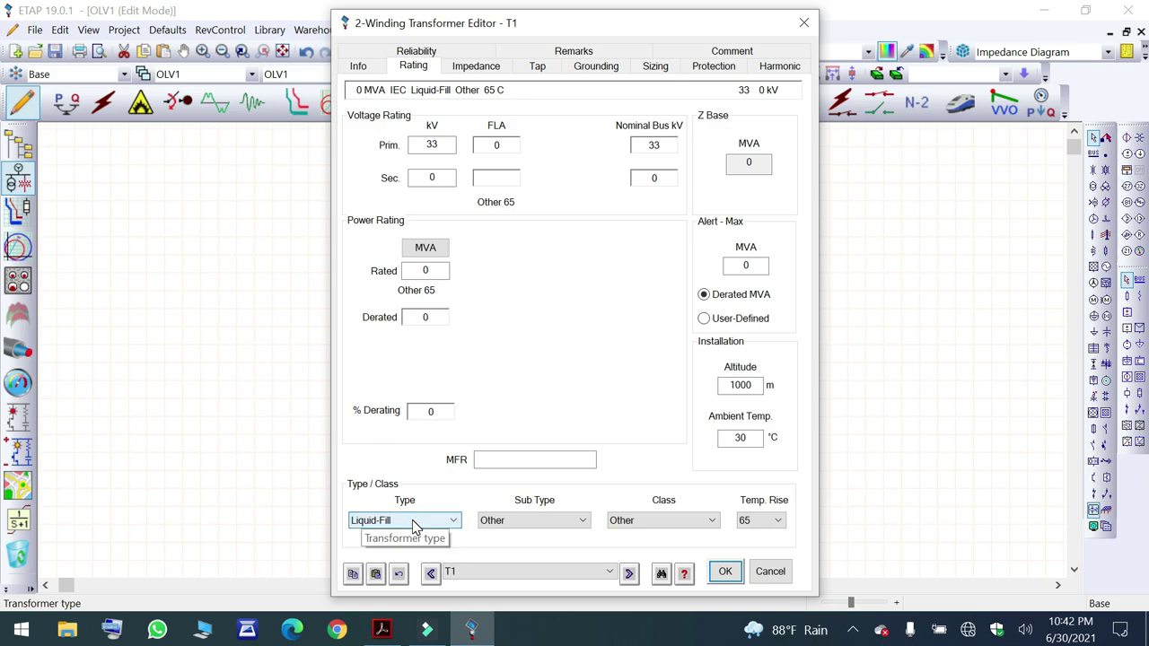
click(542, 522)
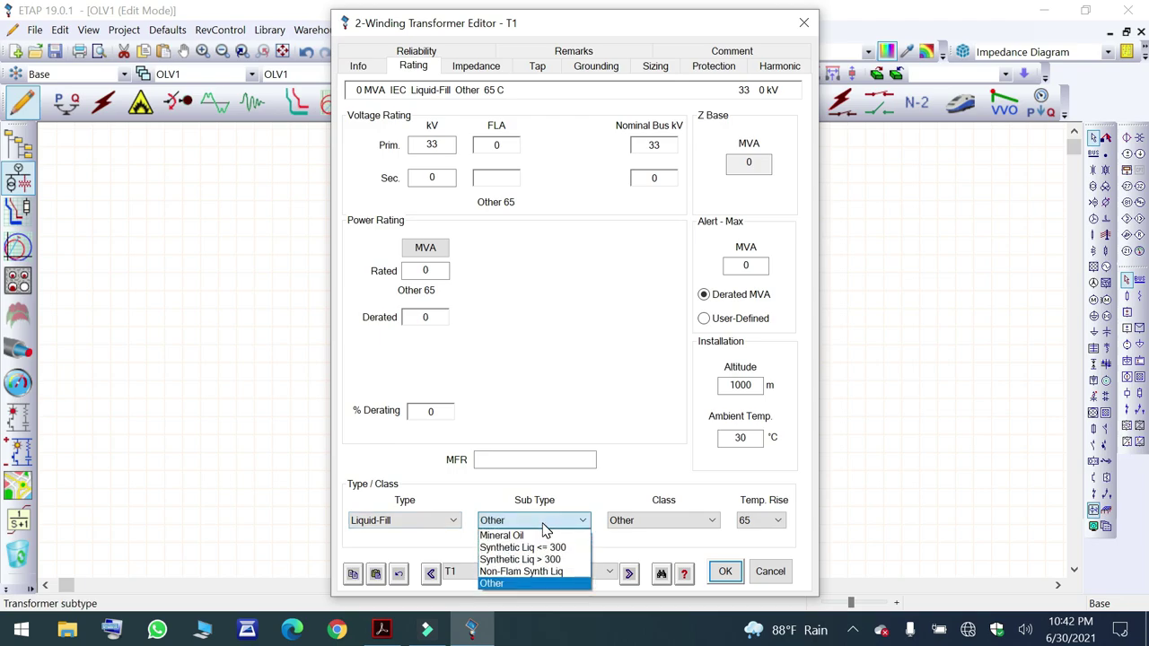
click(539, 535)
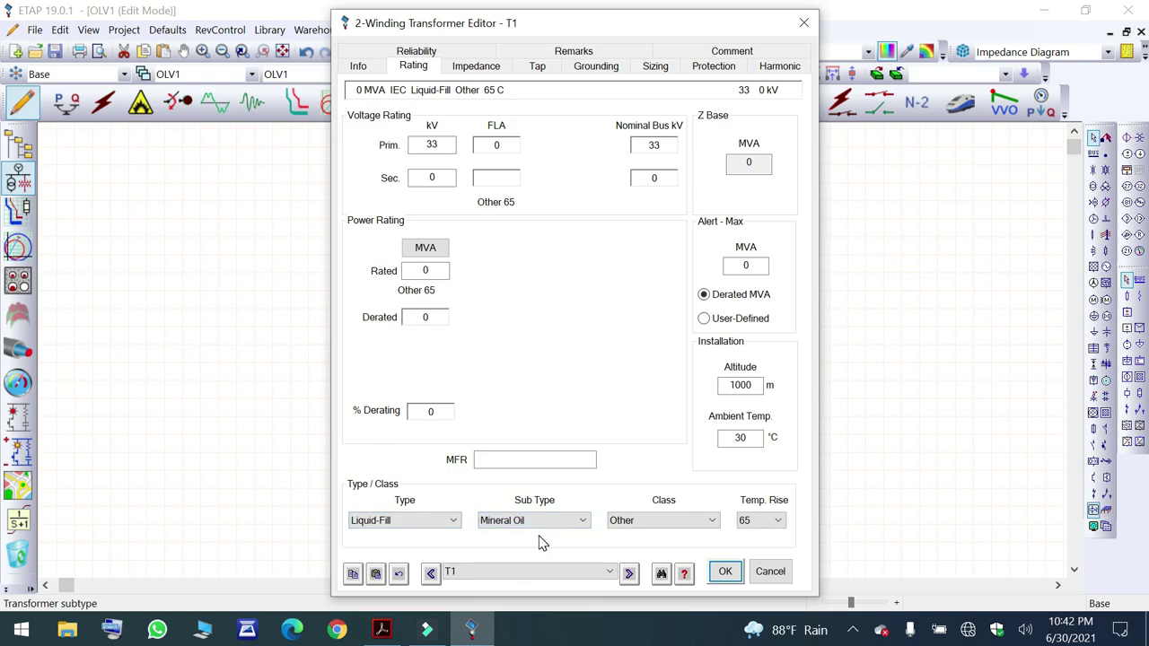
click(677, 522)
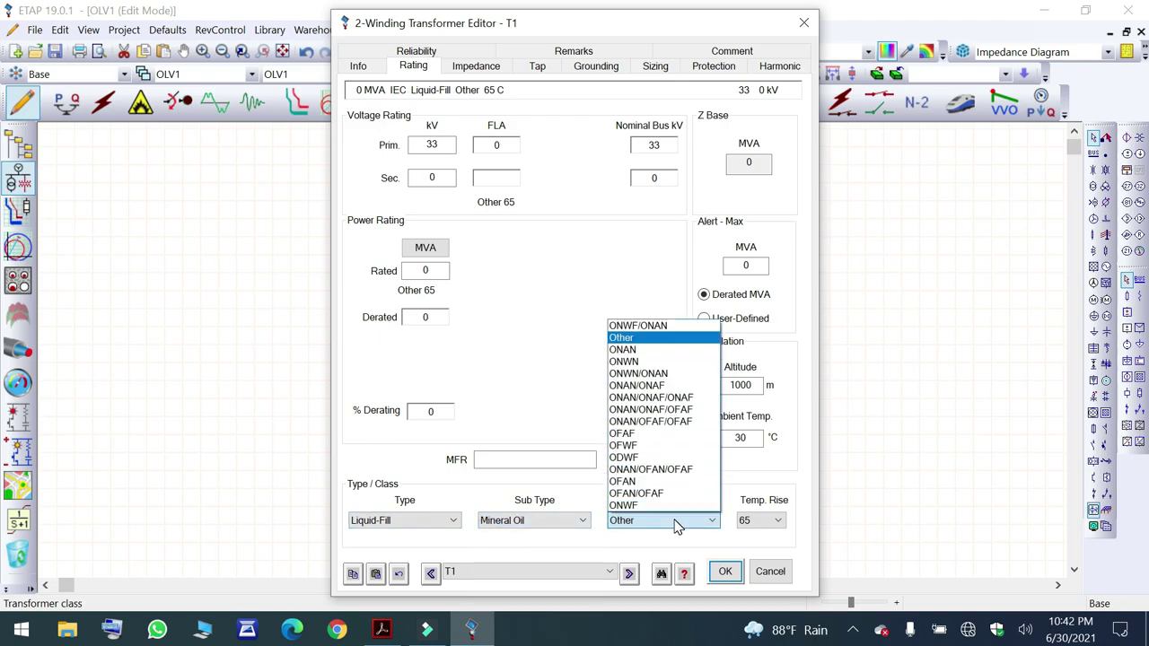
click(668, 388)
key(Tab)
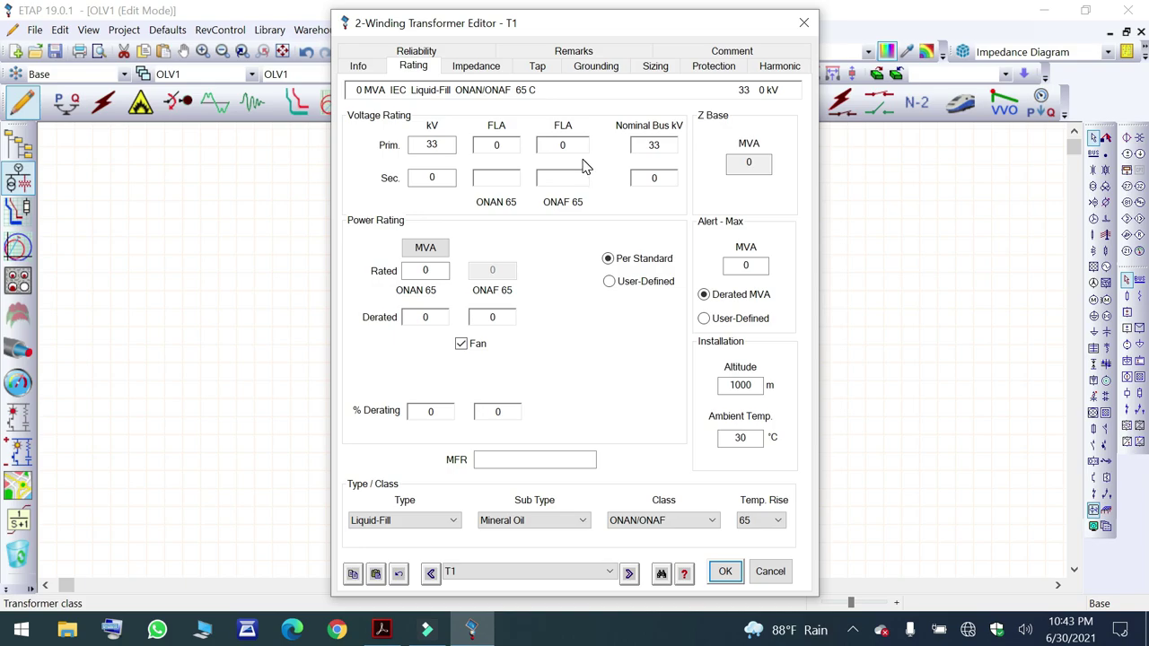
Rate TR-02 at 10 MVA for ONAN and, with user-defined ratings, 13.33 MVA for ONAF.
click(435, 271)
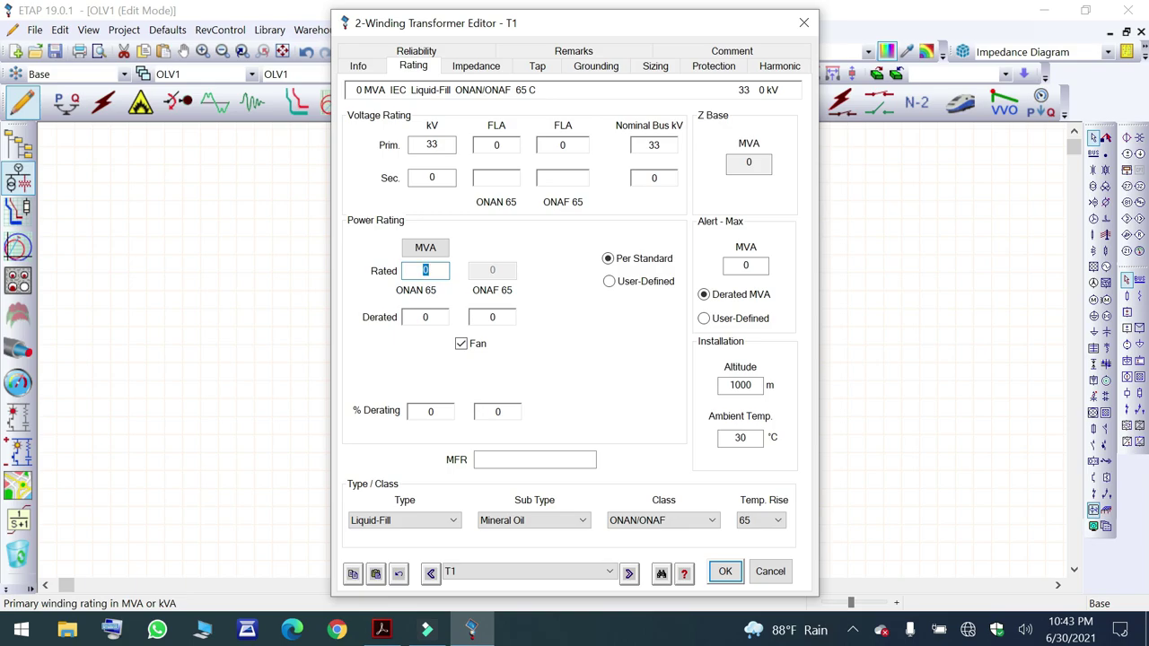
key(Tab)
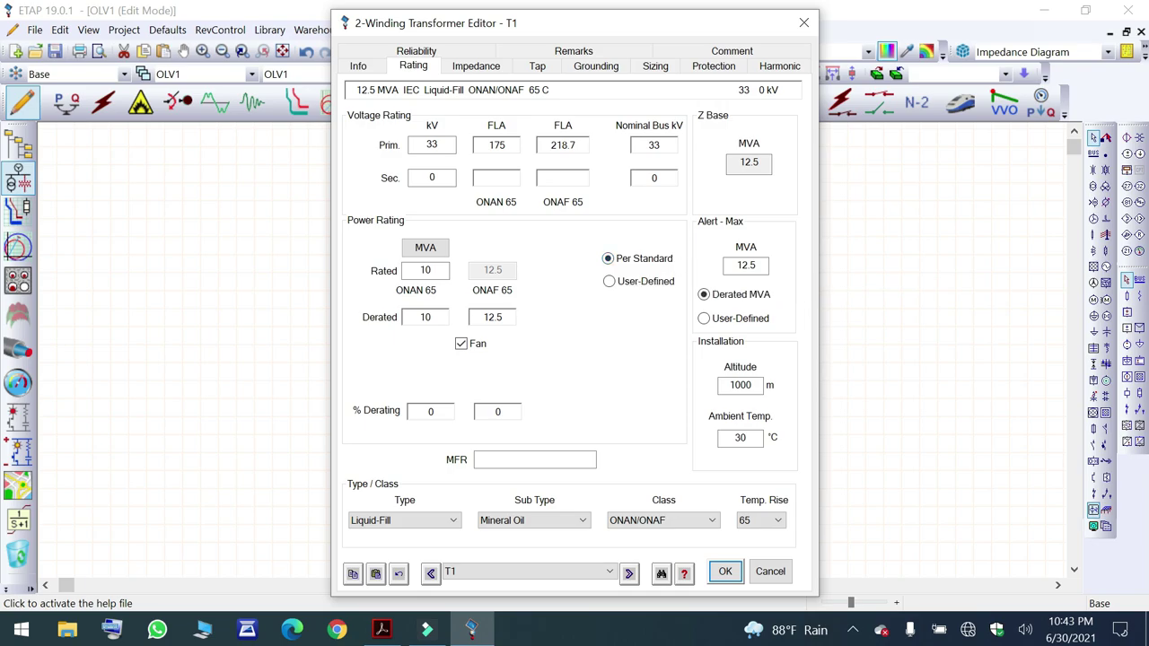
click(610, 282)
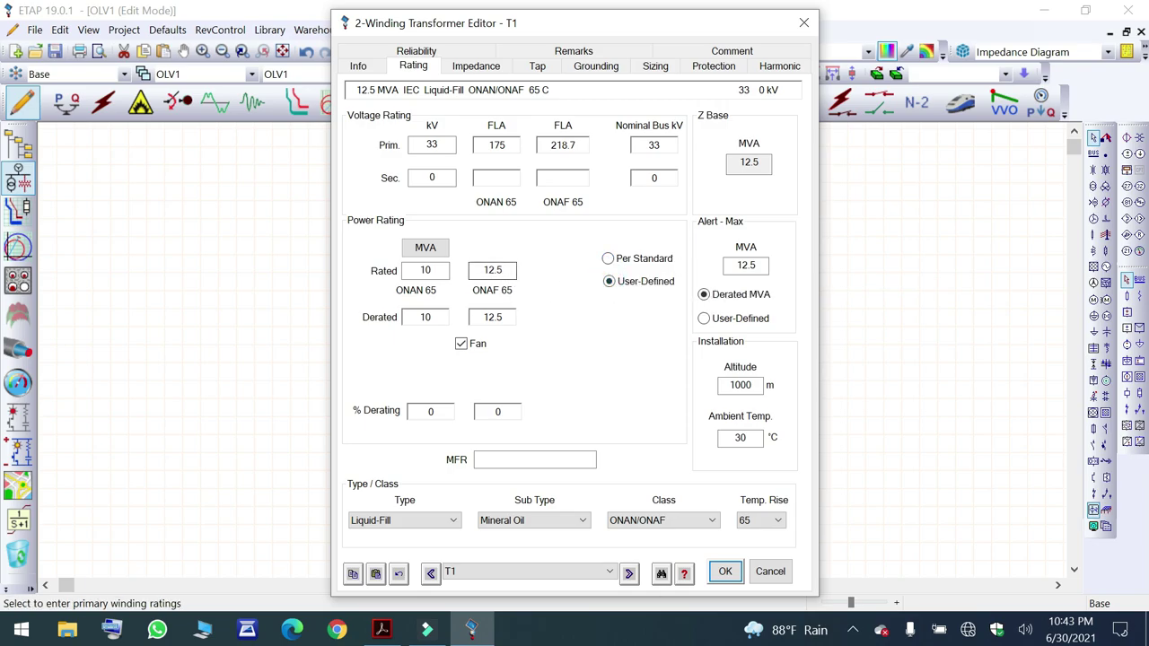
click(493, 270)
text(13.33)
click(607, 368)
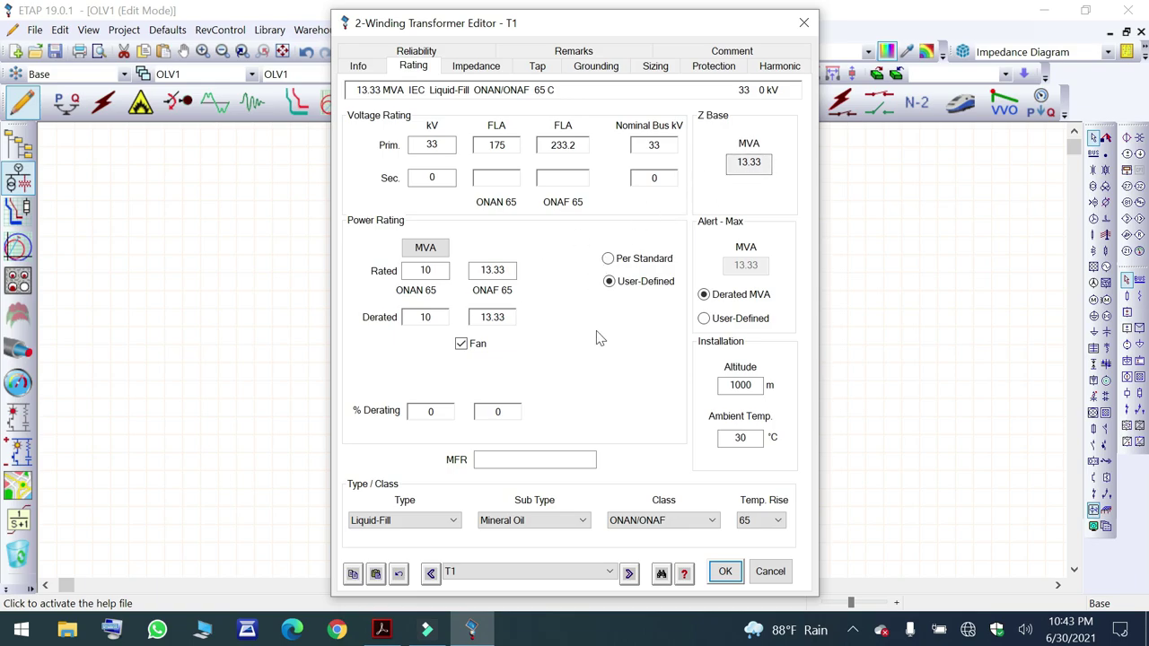
click(607, 356)
Set TR-02's positive-sequence impedance to 10.66 %Z and fill in the typical X/R values.
click(477, 70)
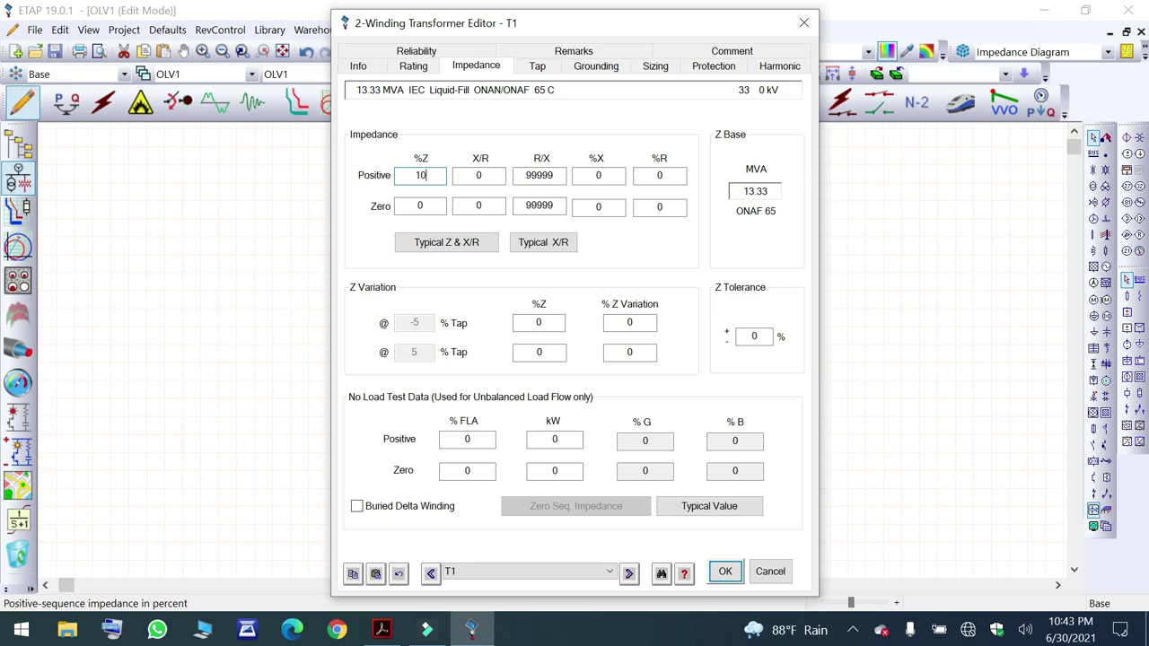
text(66)
click(680, 174)
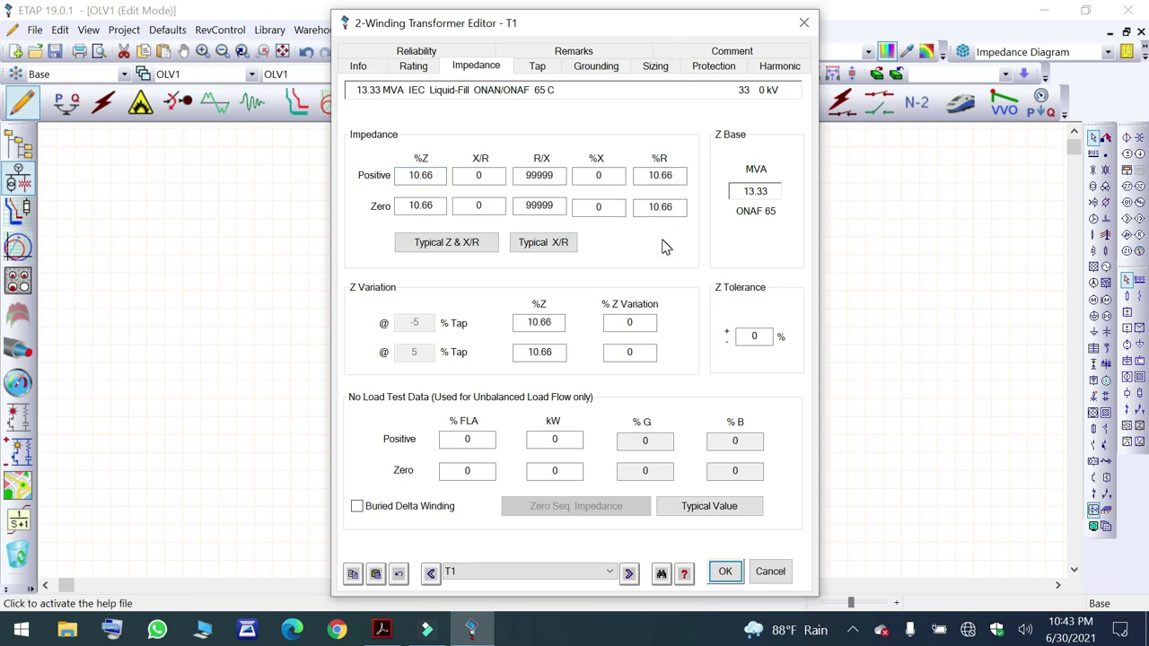
click(570, 249)
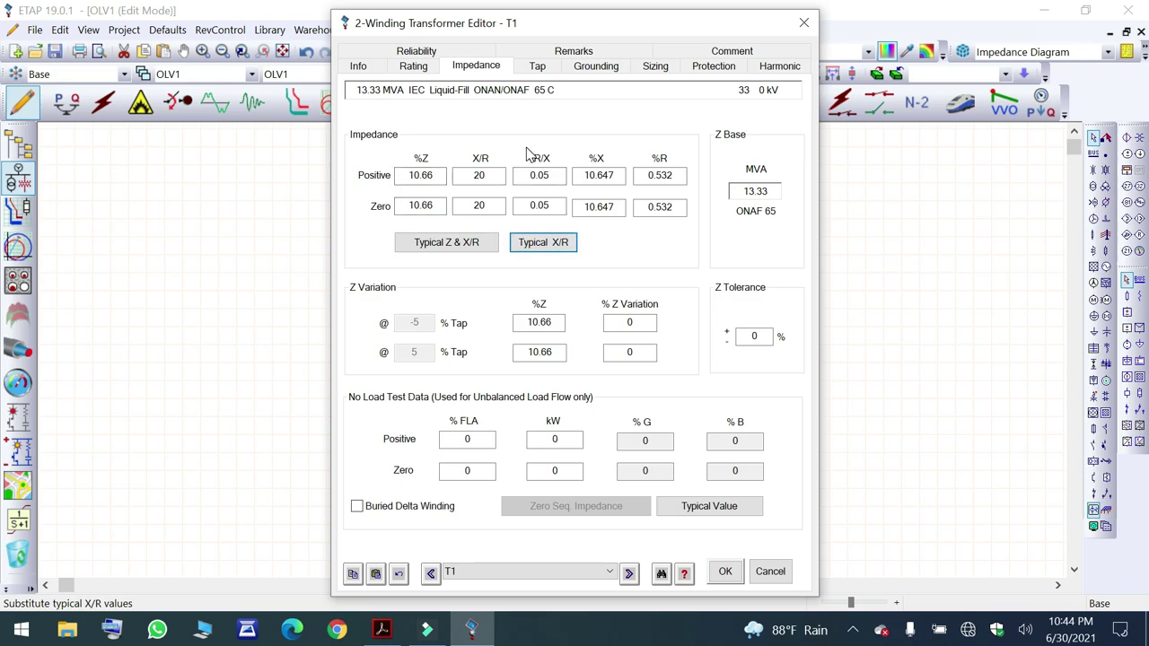
Try a -30 degree phase shift for TR-02, toggle its secondary winding between delta and wye, and check the grounding options.
click(538, 68)
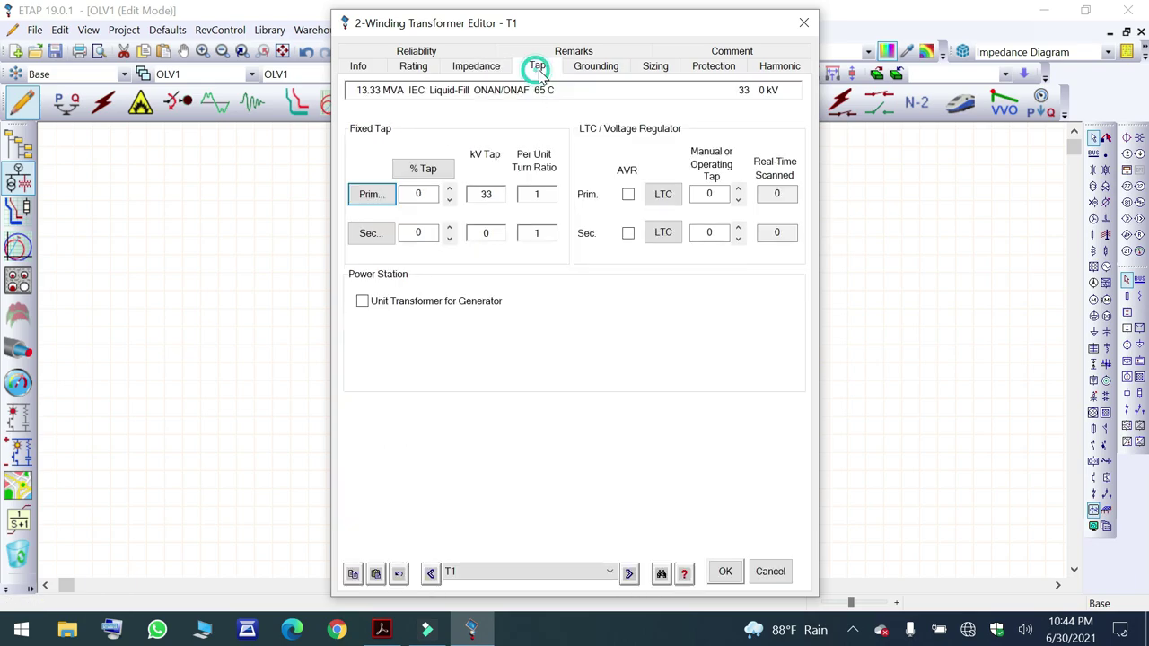
click(604, 68)
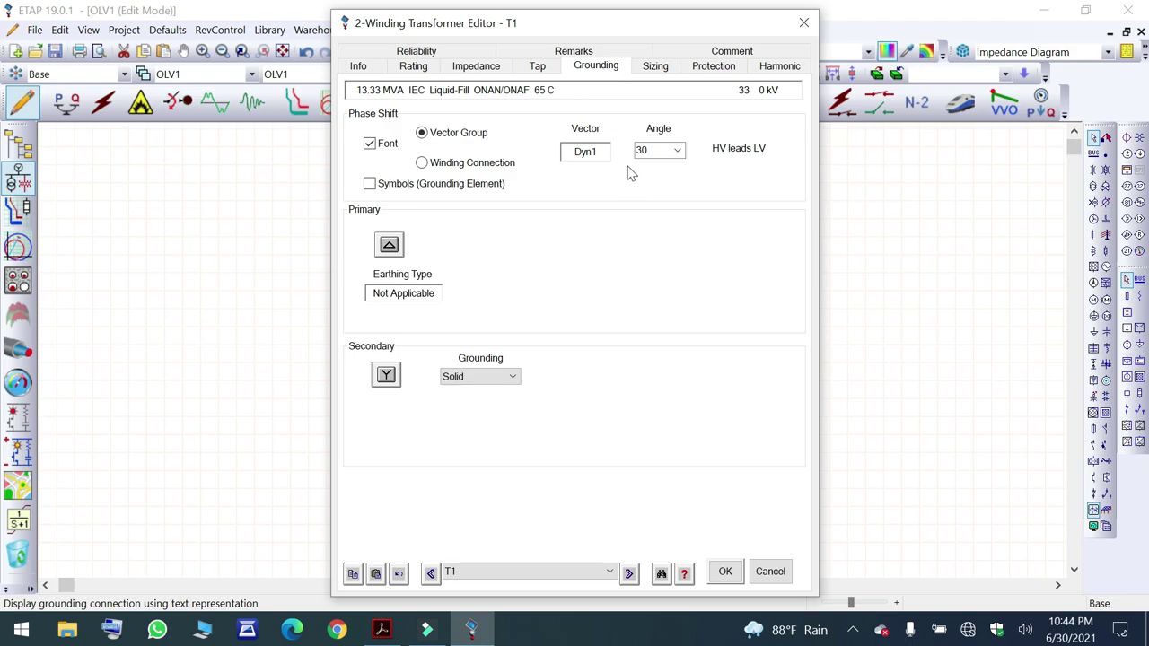
click(680, 151)
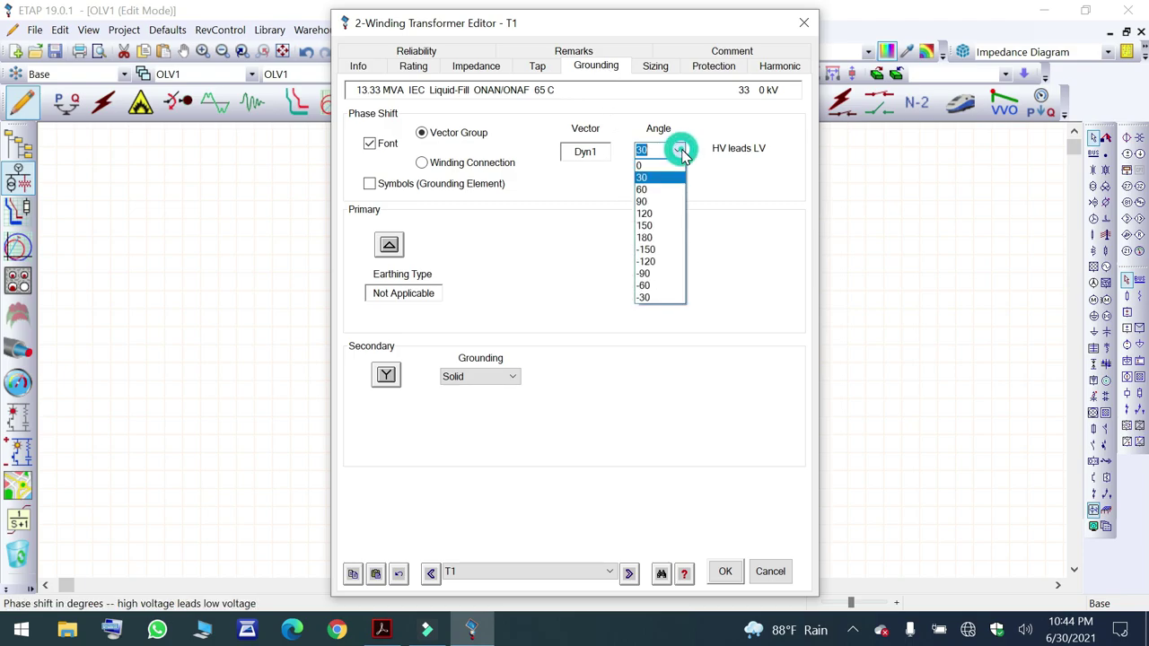
click(666, 298)
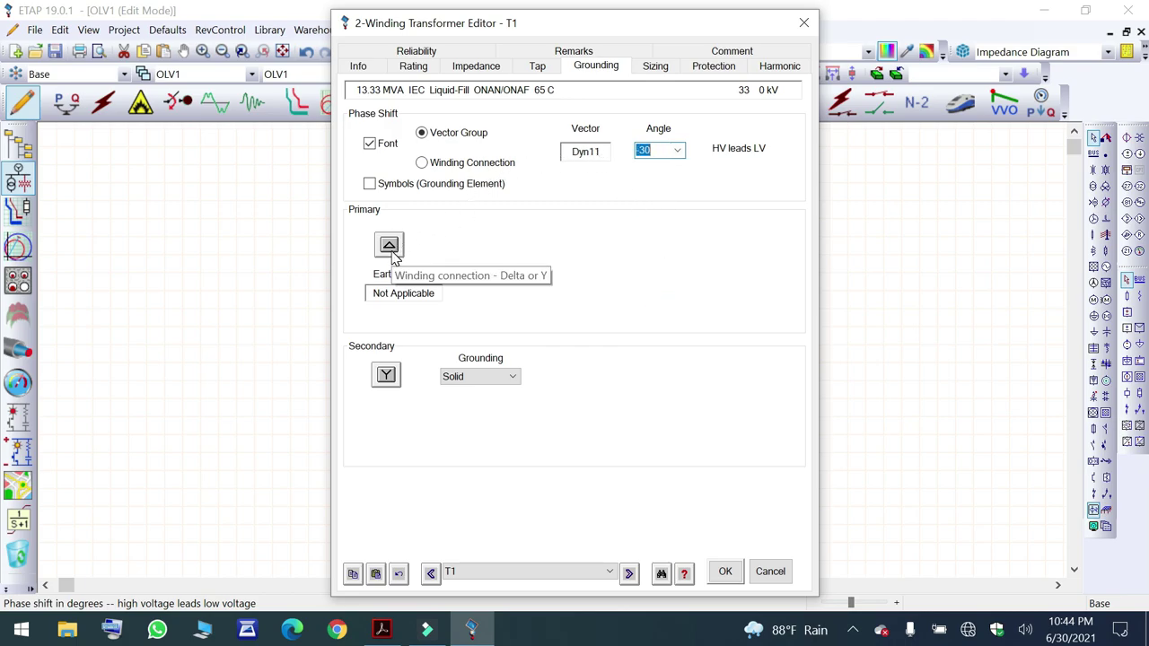
click(386, 378)
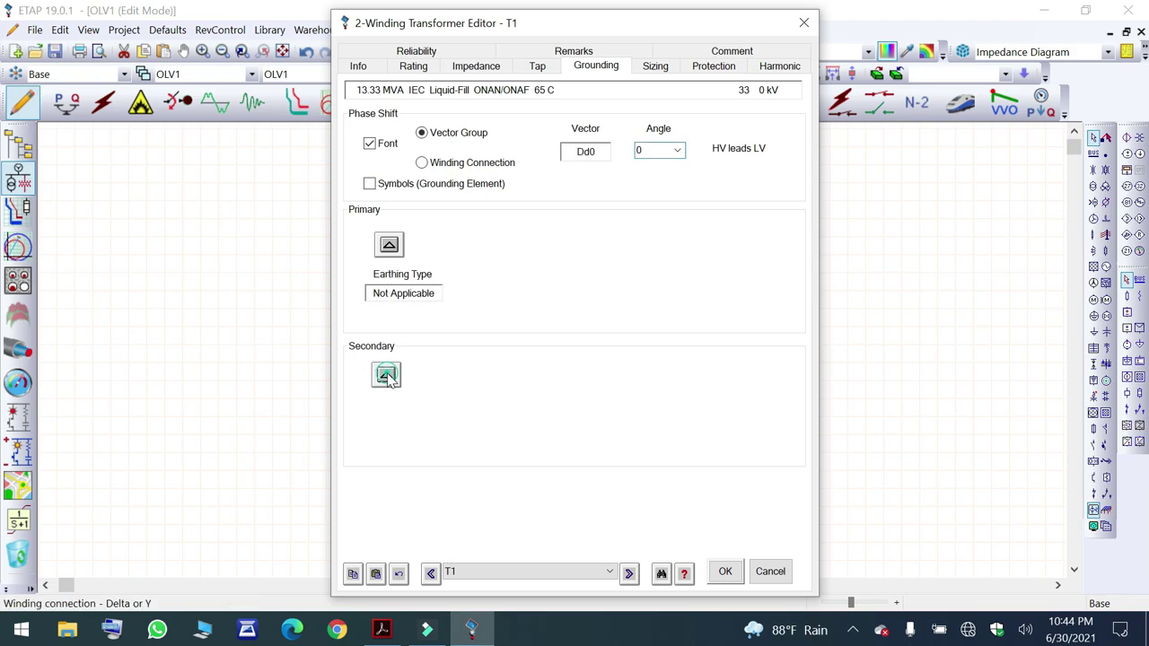
click(388, 378)
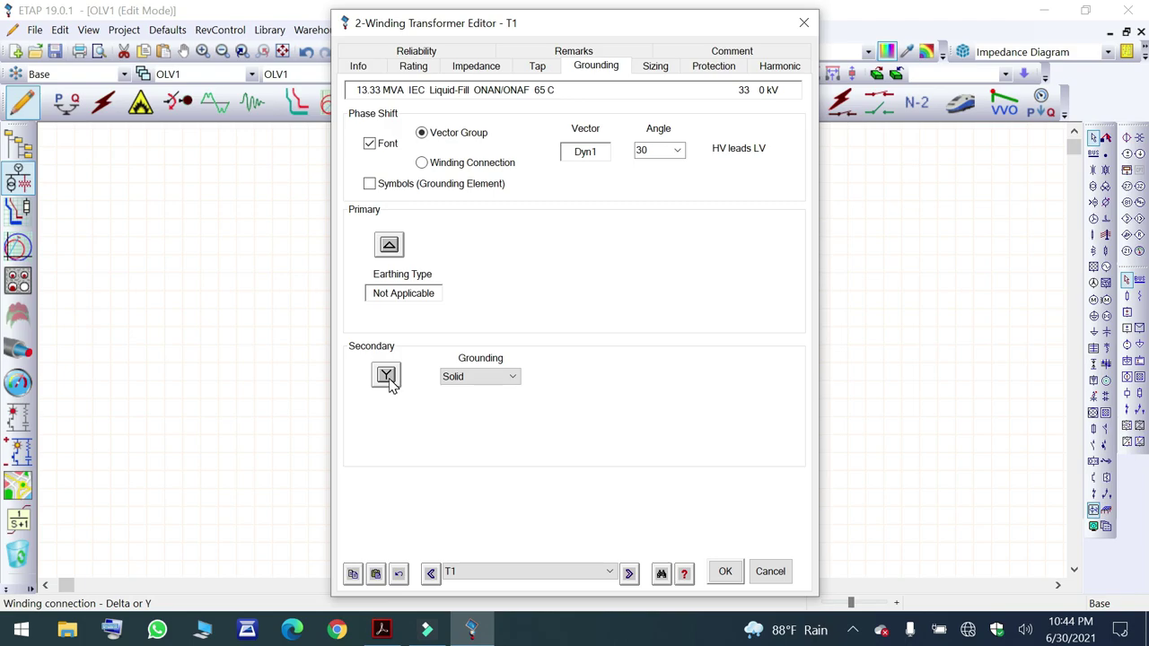
click(494, 378)
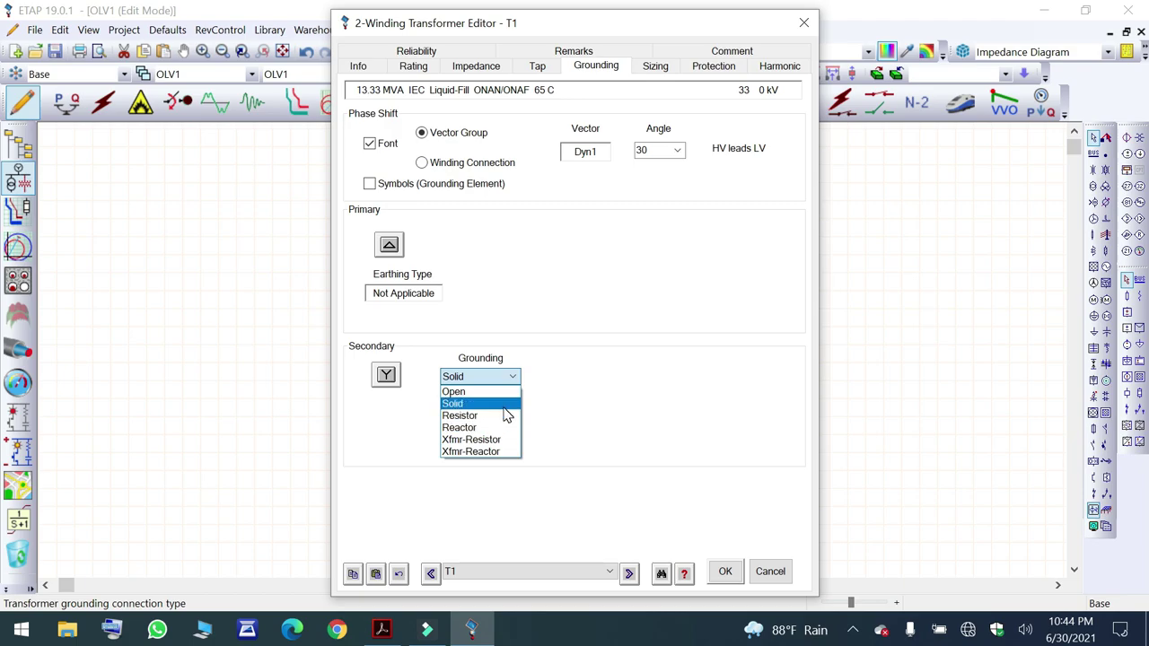
click(604, 415)
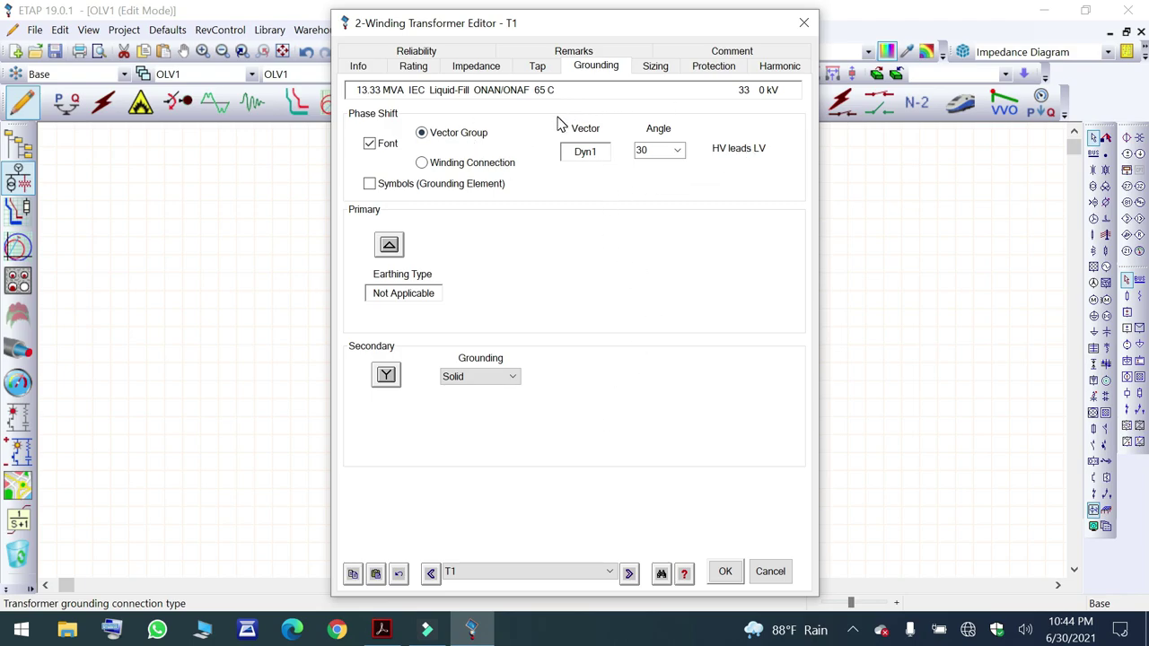
Review TR-02's sizing, protection and harmonic settings and accept the transformer's data.
click(654, 69)
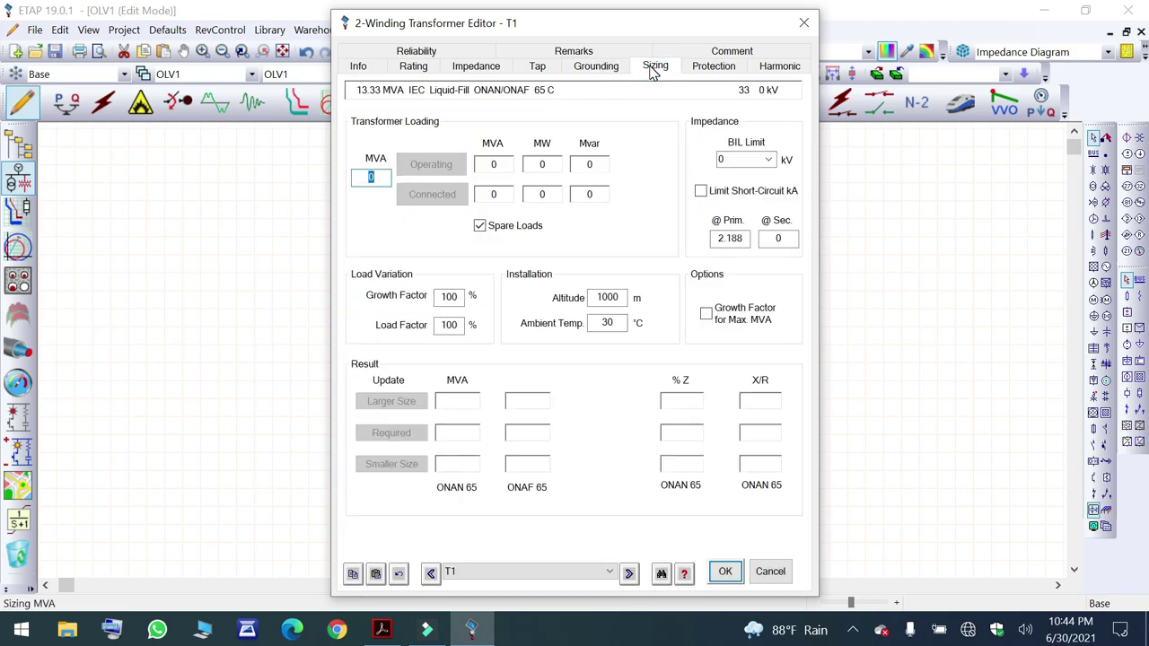
click(703, 69)
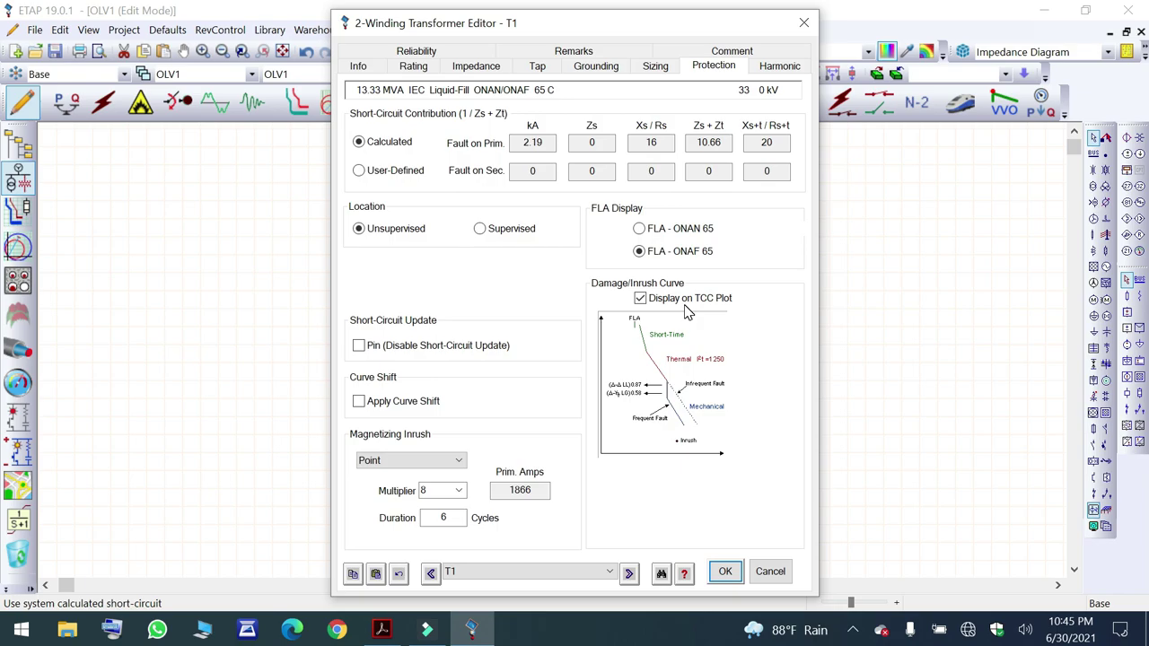
click(778, 70)
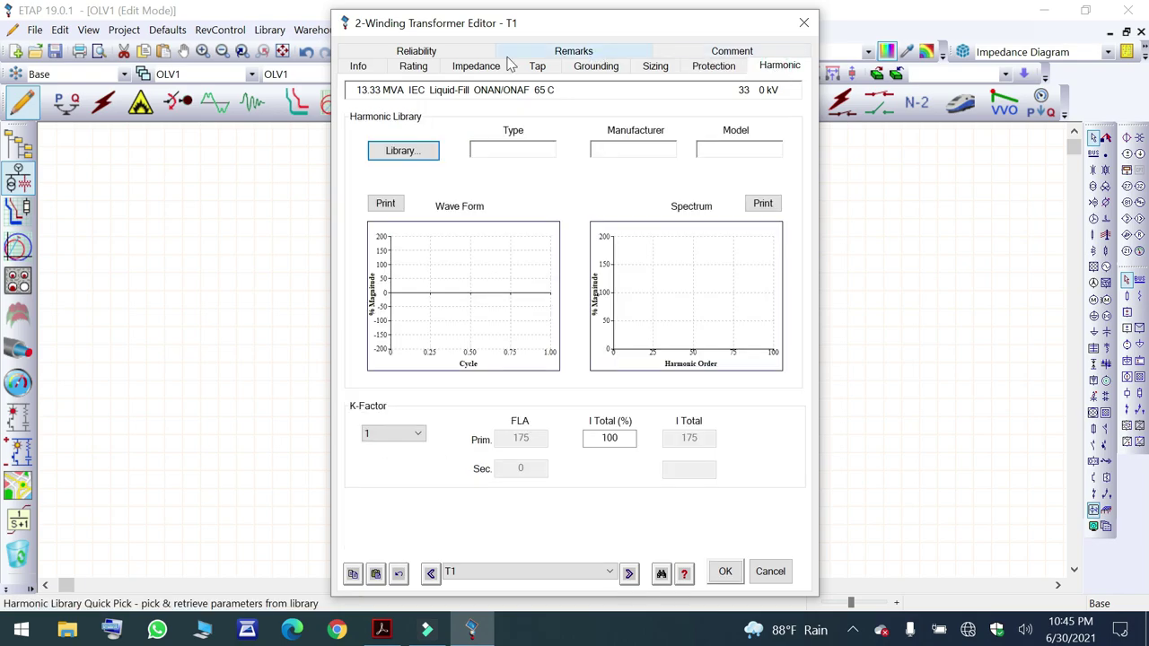
click(725, 573)
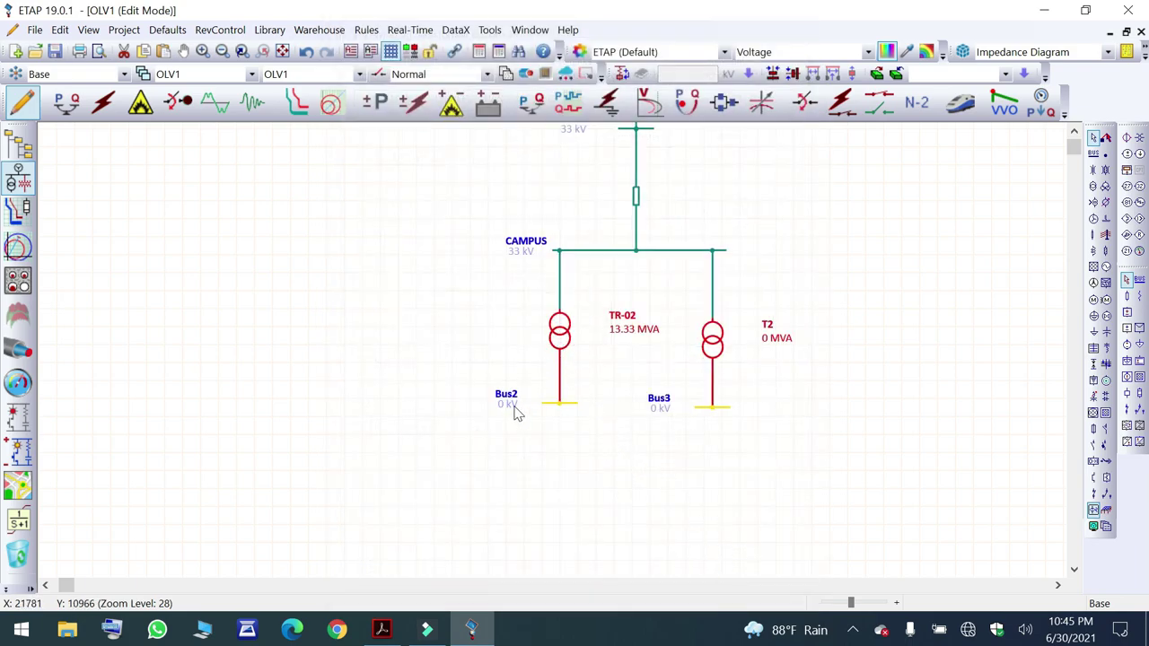
Set TR-02's secondary rated voltage to 11 kV and accept the change.
double_click(560, 340)
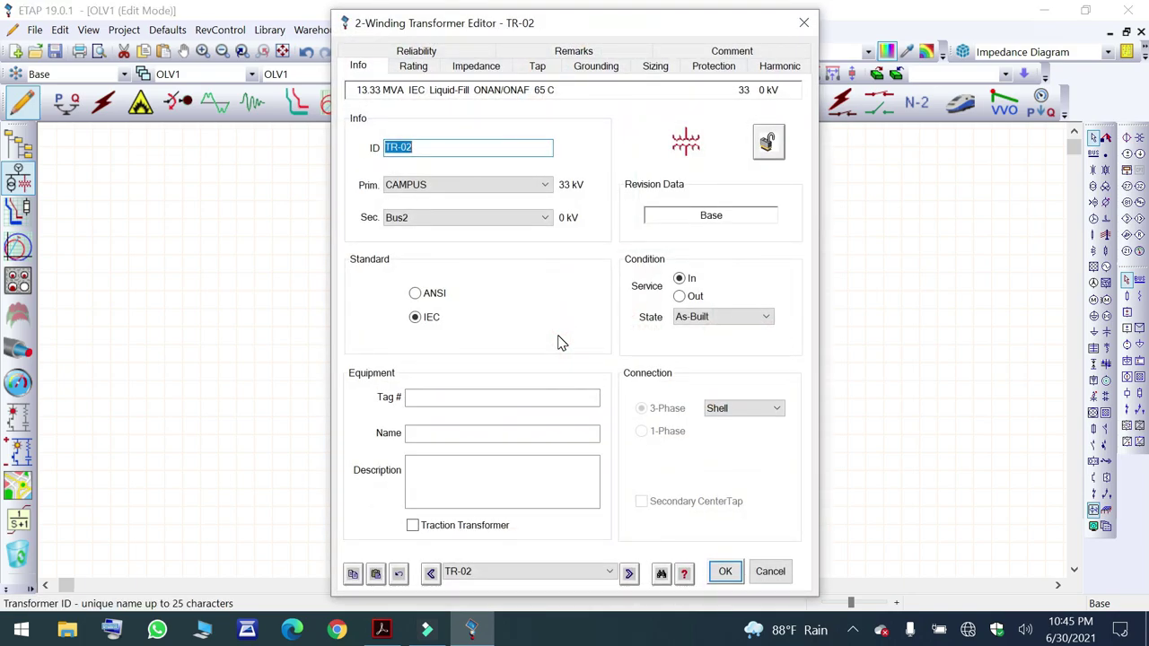
click(413, 66)
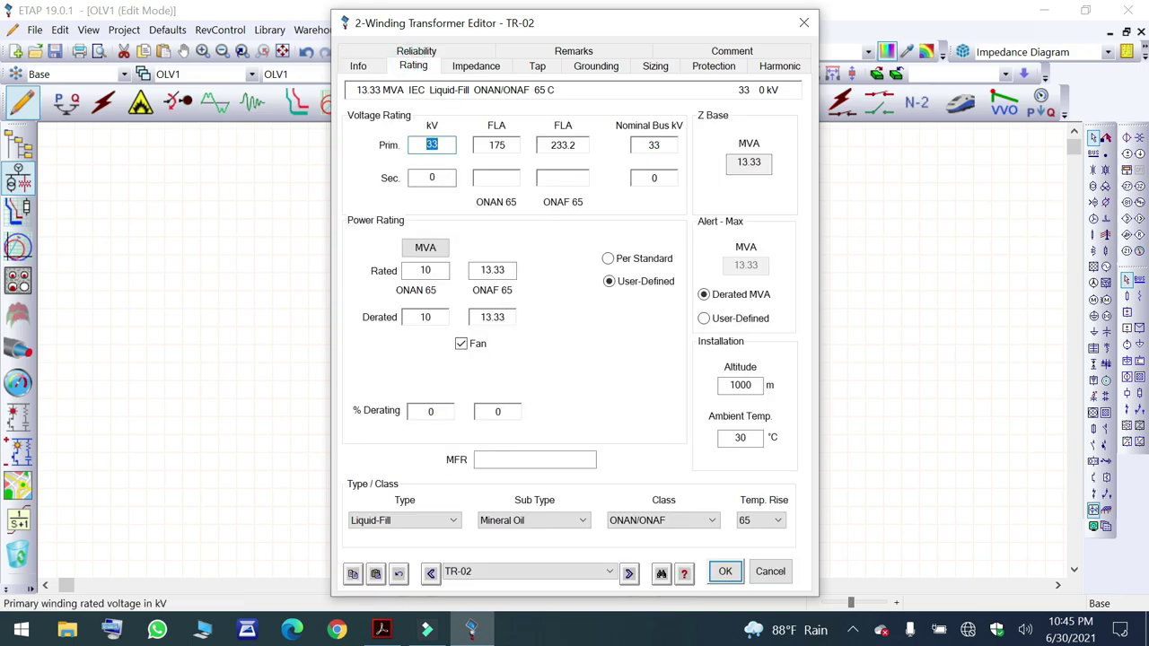
click(440, 173)
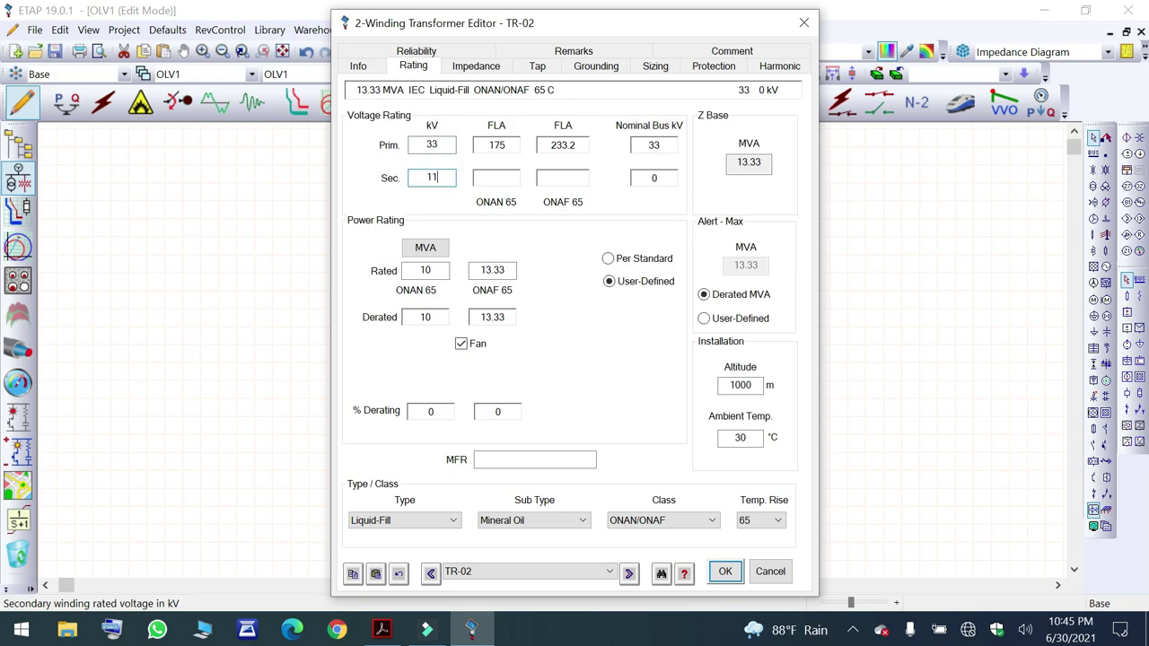
key(Tab)
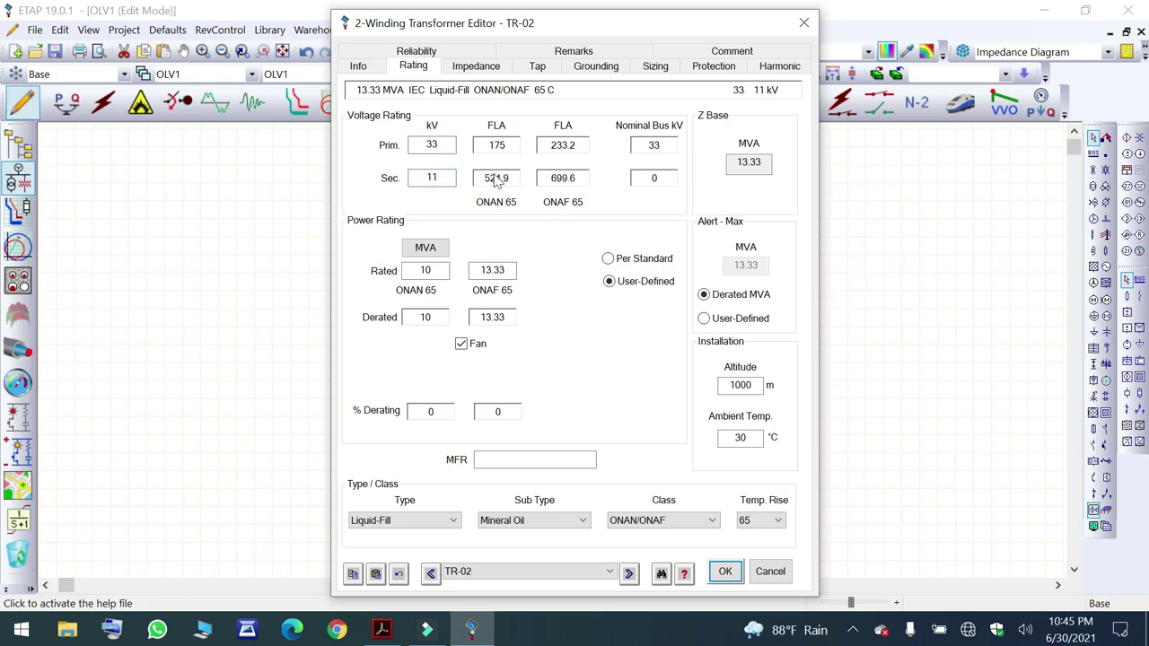
click(723, 572)
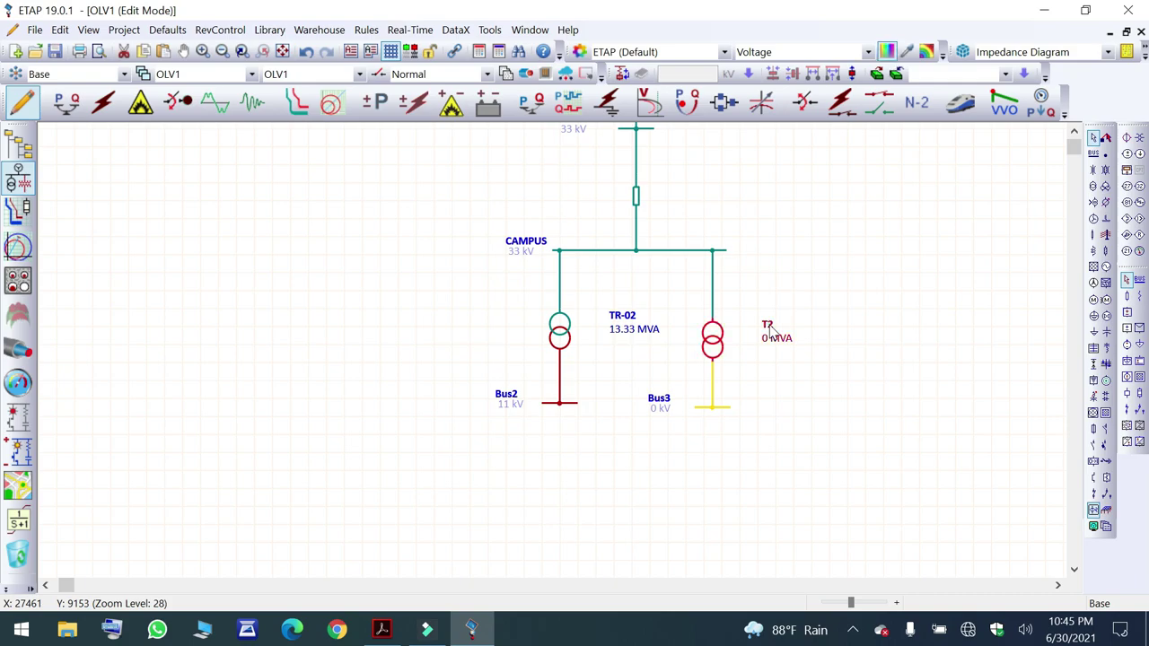
Rename transformer T2 as TR-01.
double_click(769, 329)
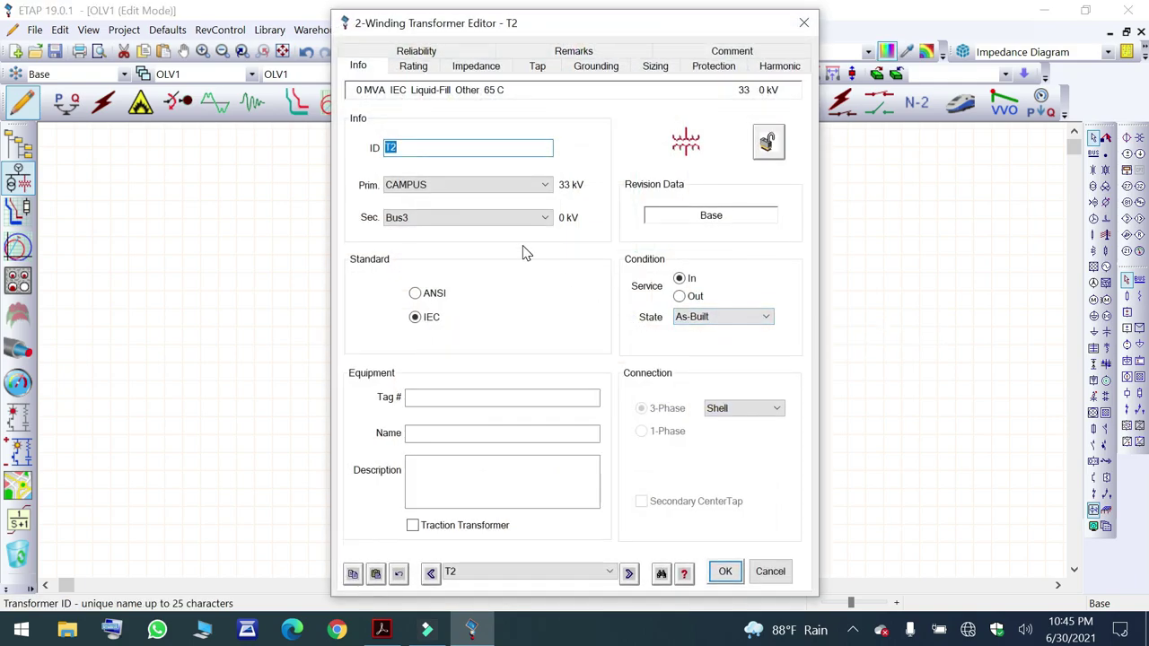
text(TR-01)
click(727, 571)
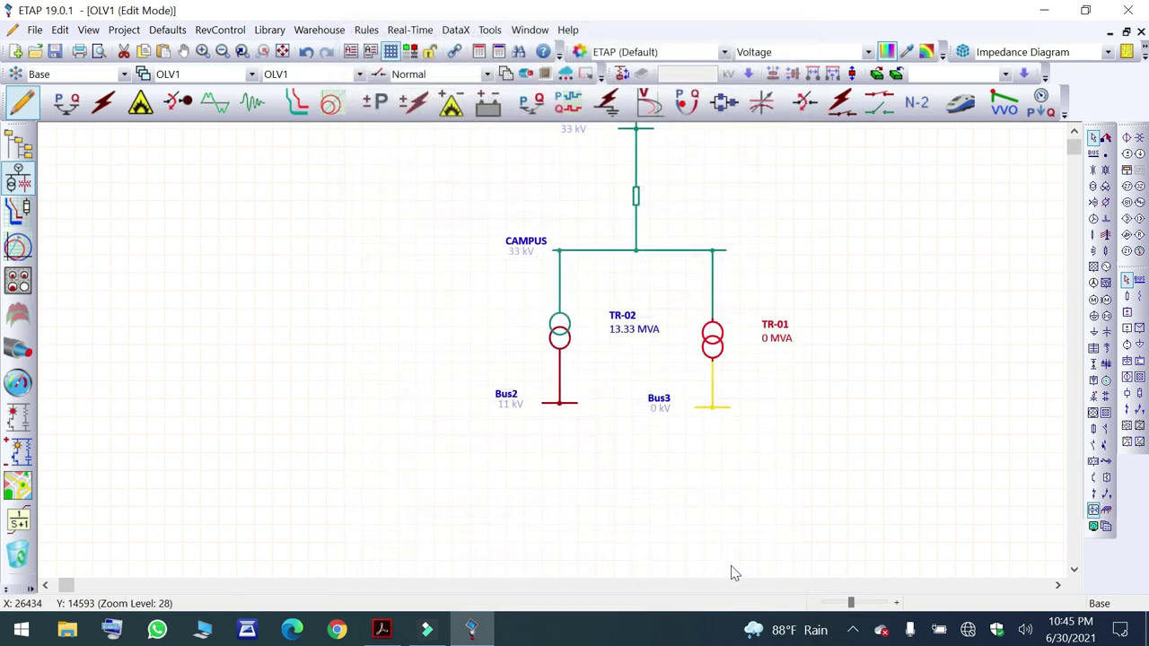
Copy transformer TR-02's data to the default element and close its editor.
double_click(559, 337)
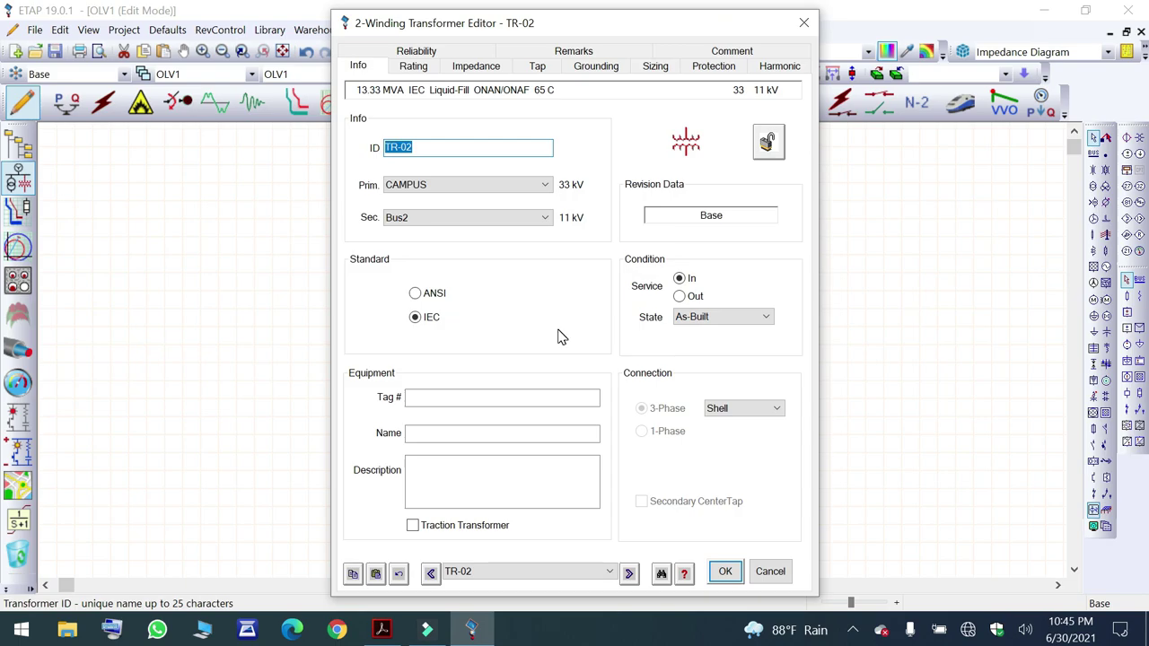
click(353, 574)
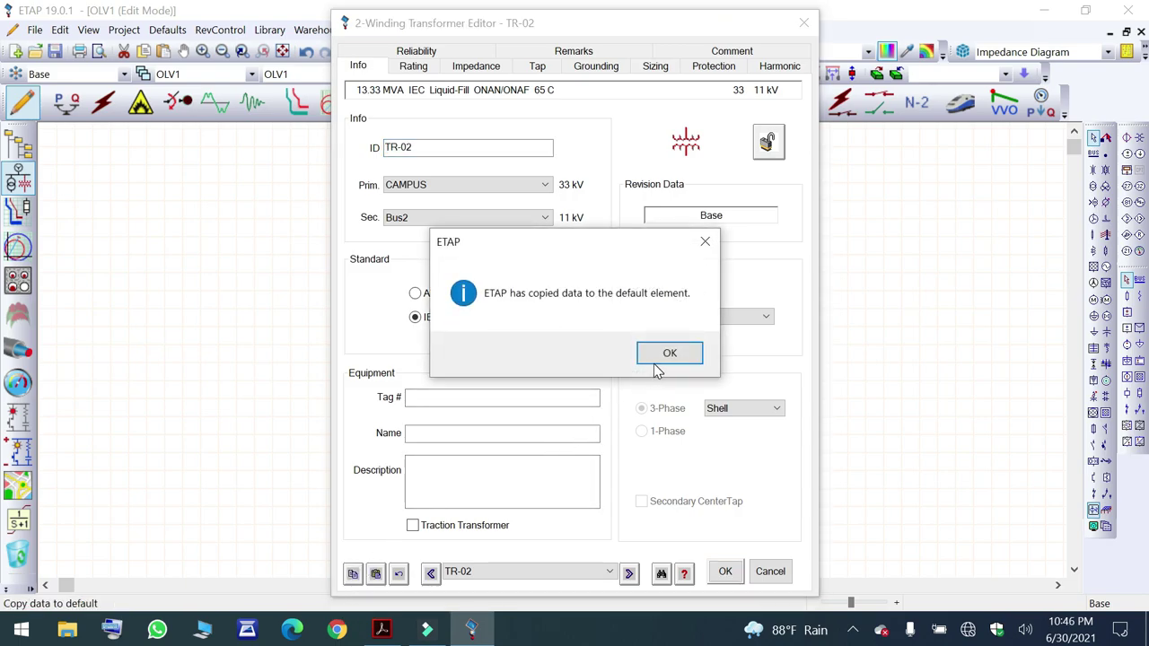
click(665, 354)
click(770, 571)
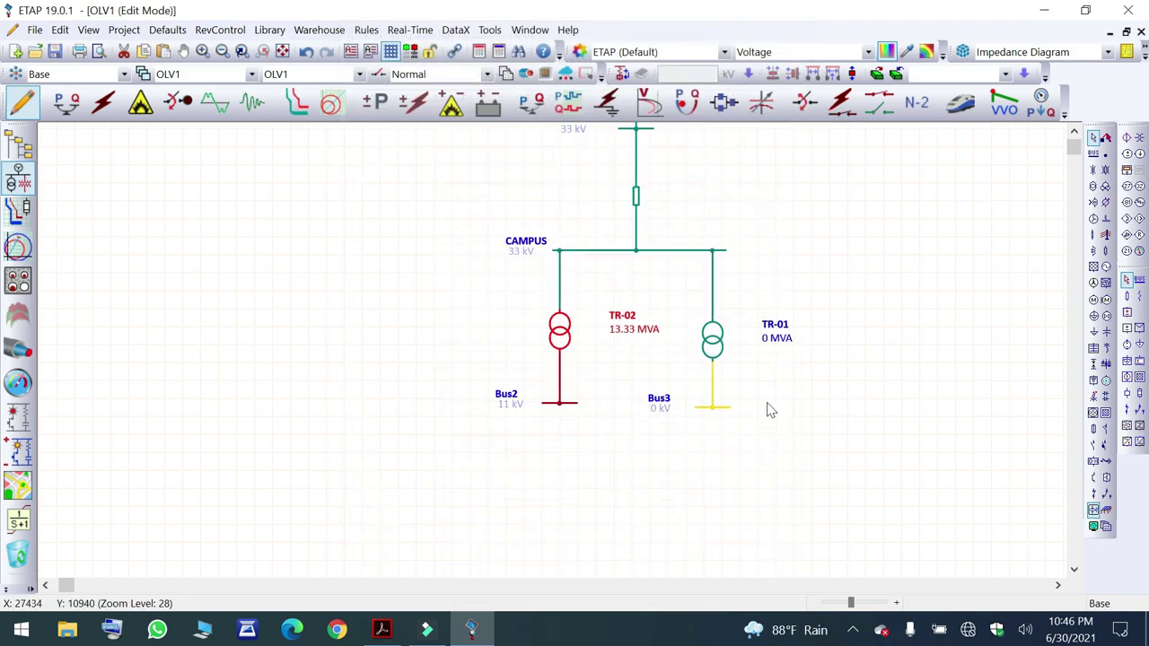
Paste the default transformer data into TR-01 and re-enter the end of its ID as TR-01.
double_click(712, 339)
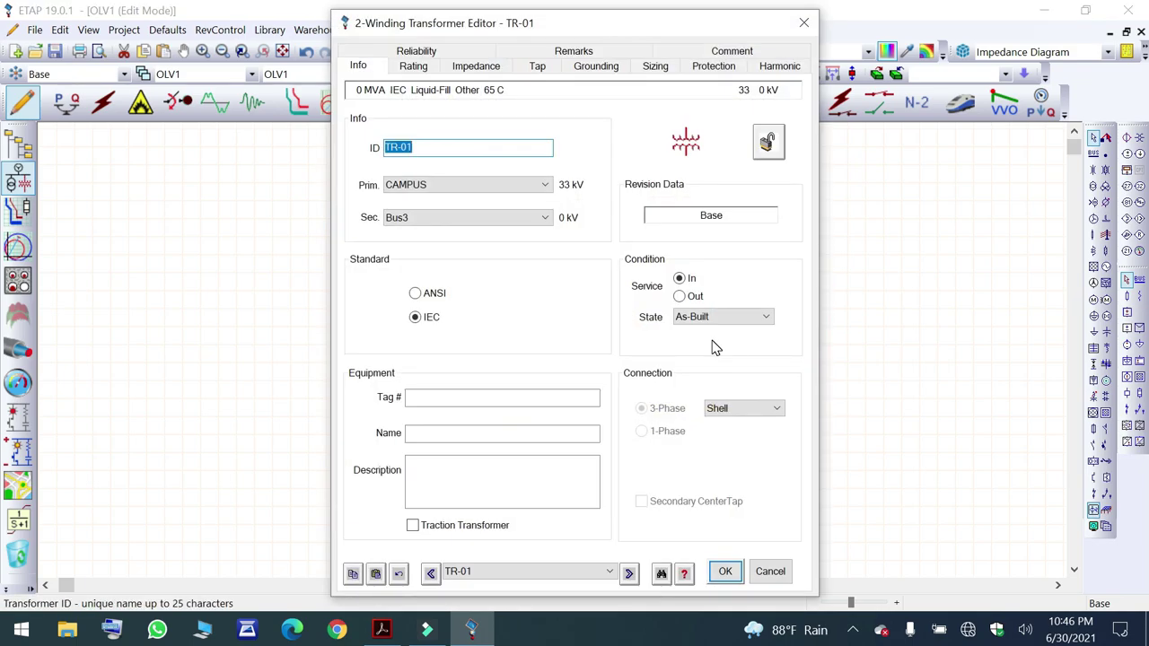
click(376, 575)
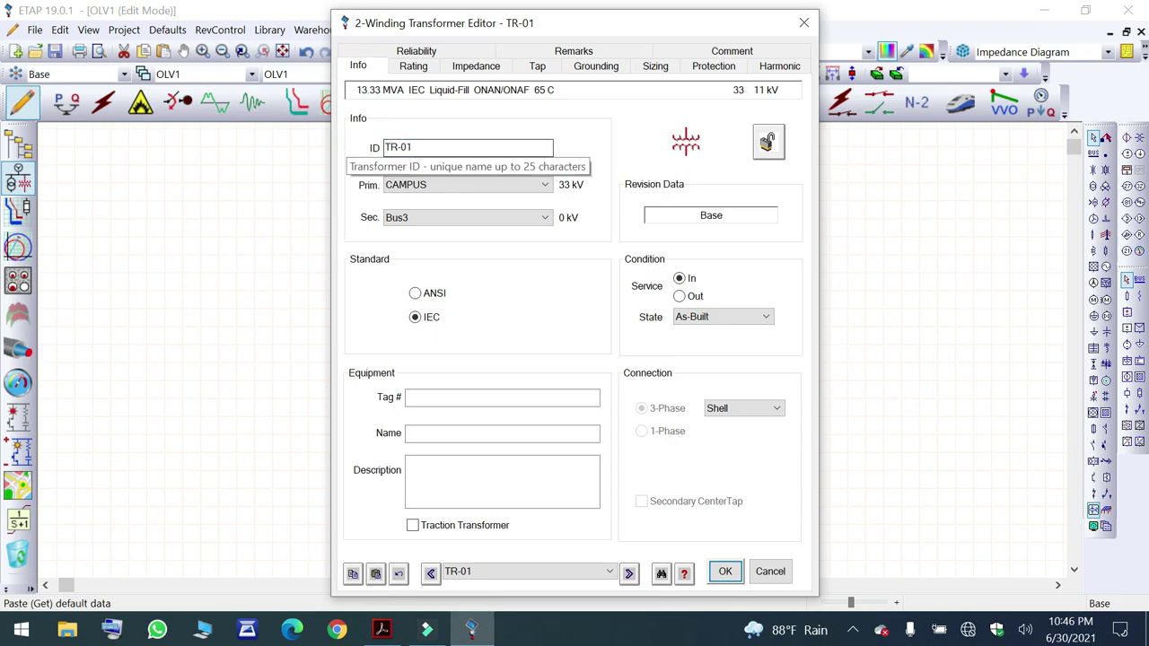
click(419, 146)
key(BackSpace)
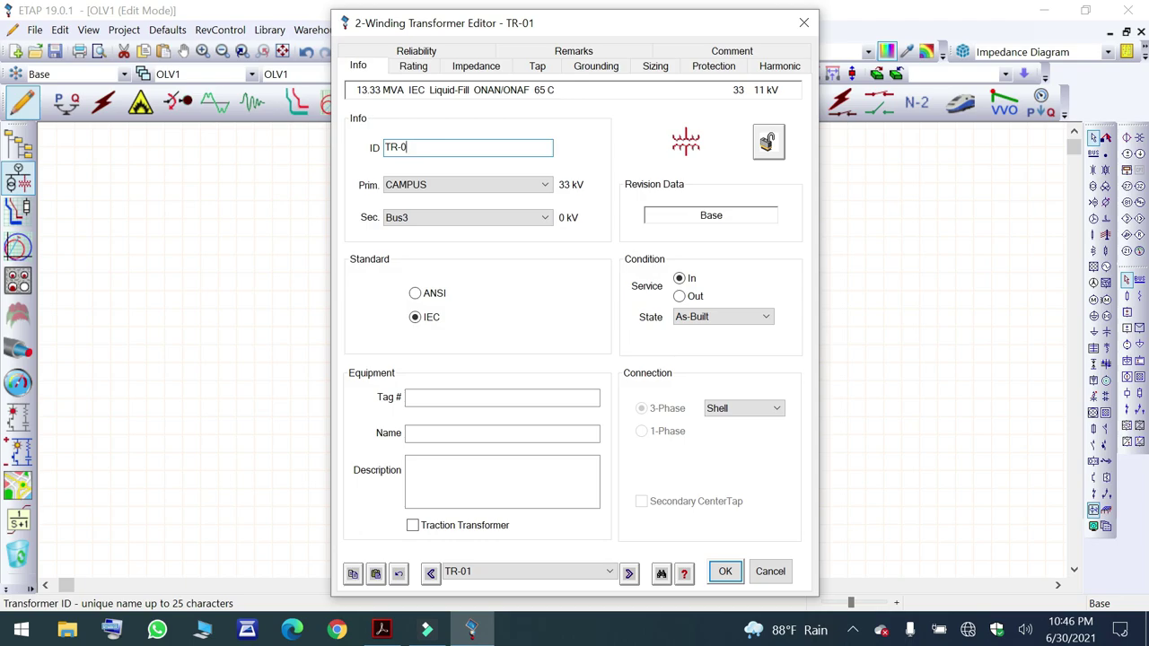
Check TR-01's rating, impedance and tap data, and set its phase-shift angle to -30 degrees.
click(411, 67)
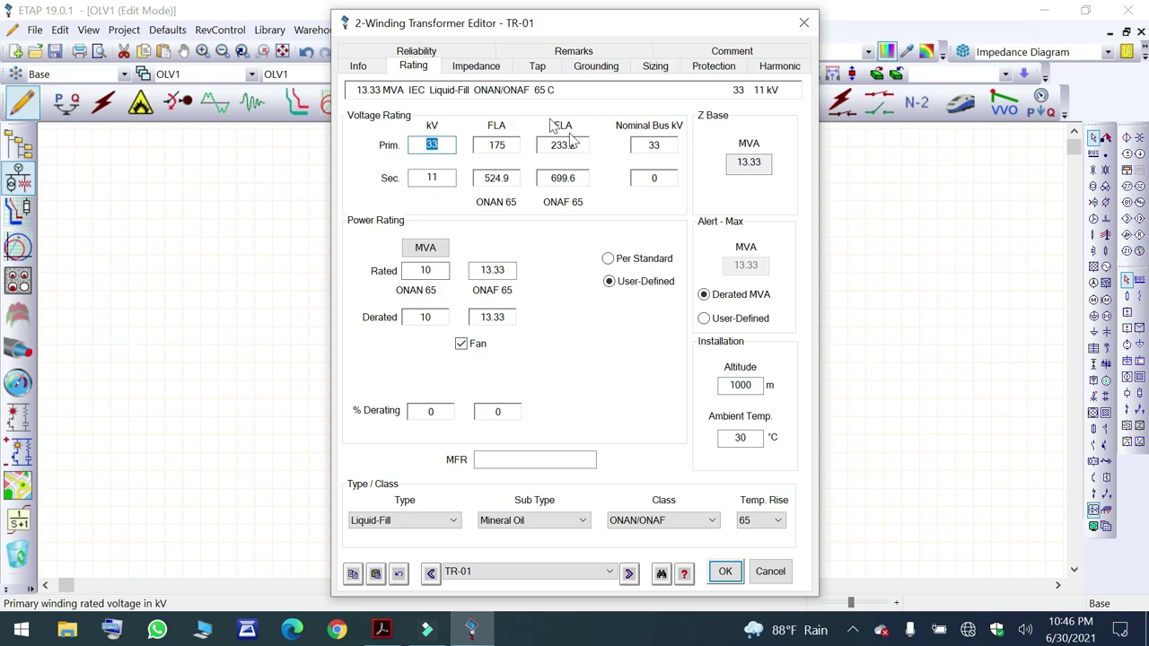
click(474, 69)
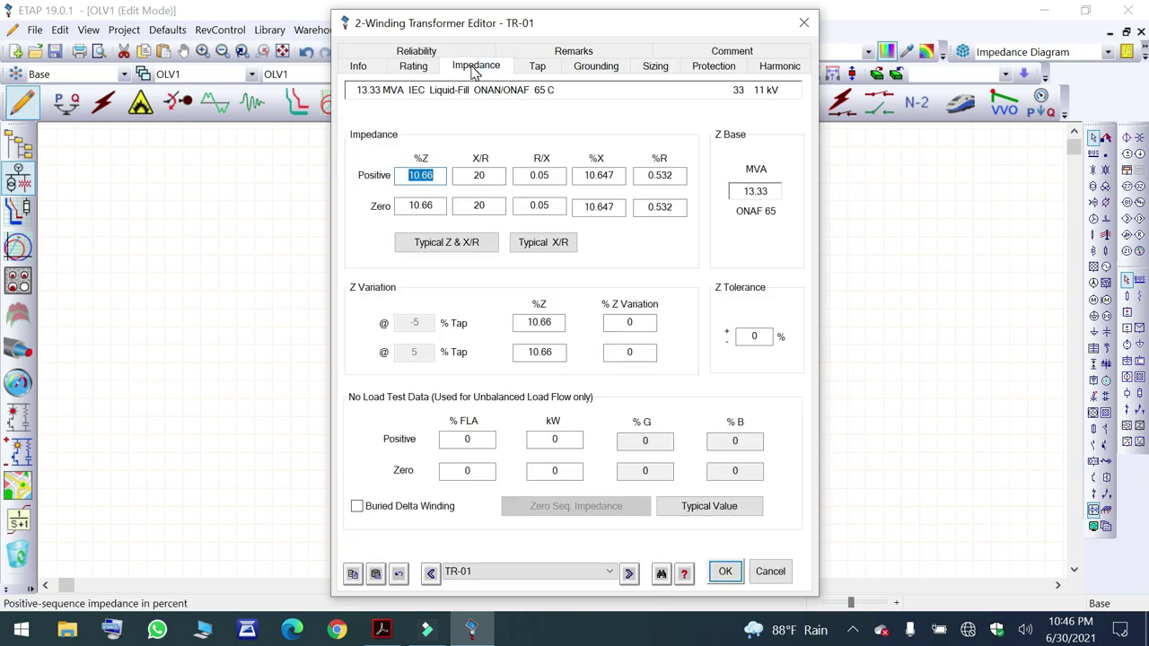
click(536, 70)
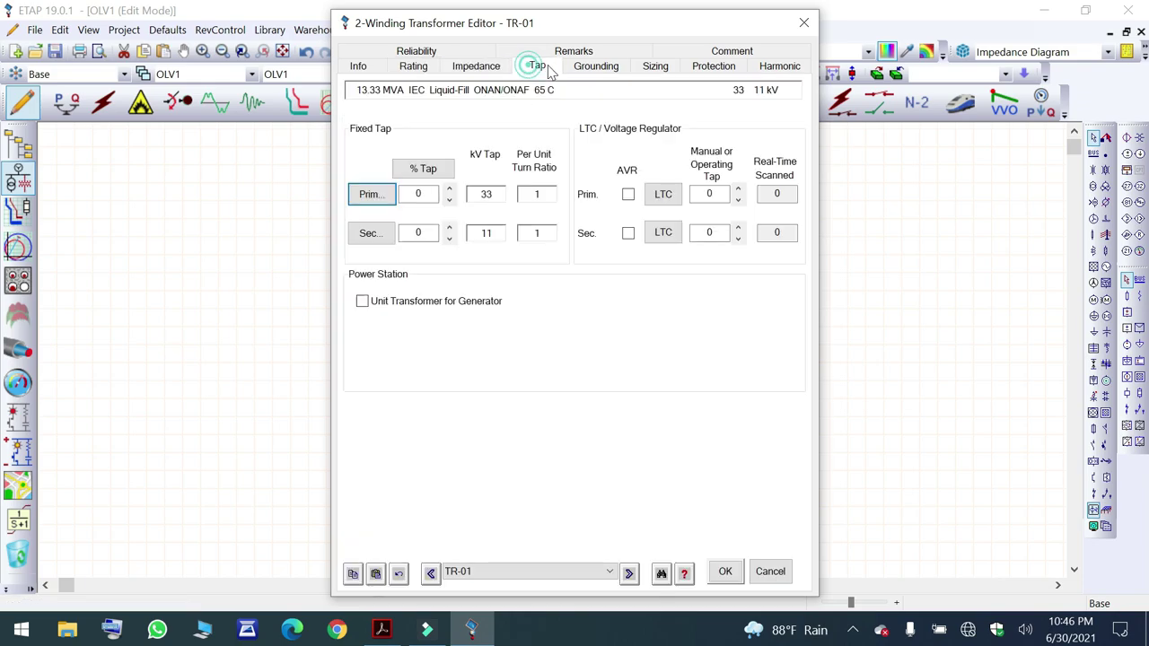
click(579, 68)
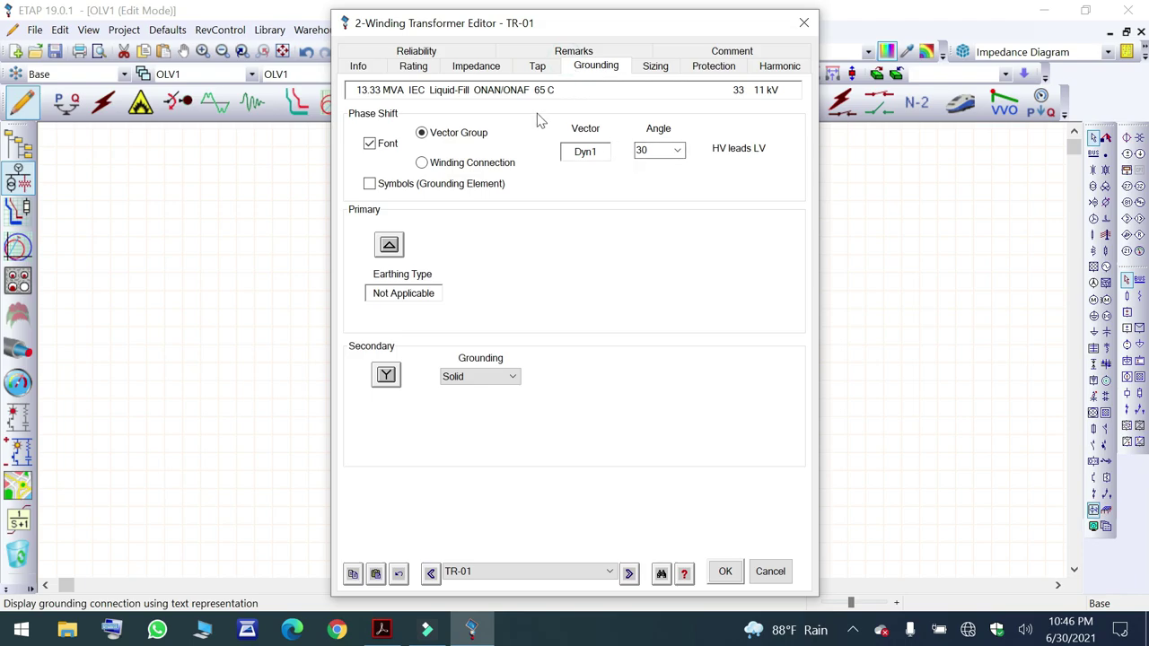
click(678, 152)
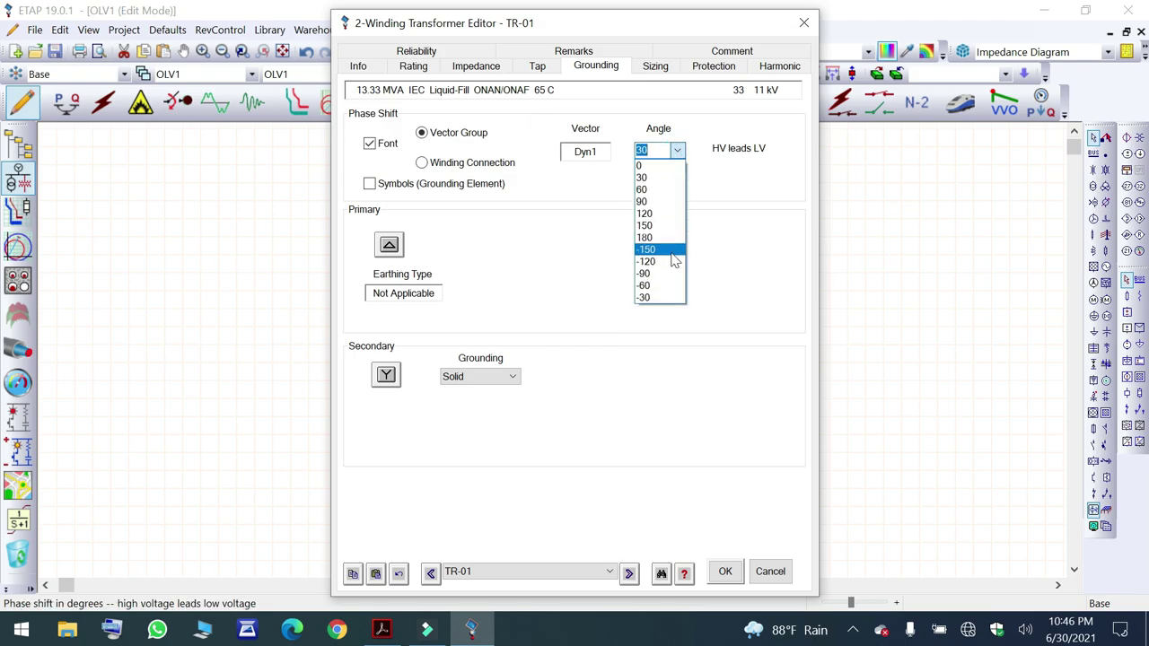
click(654, 297)
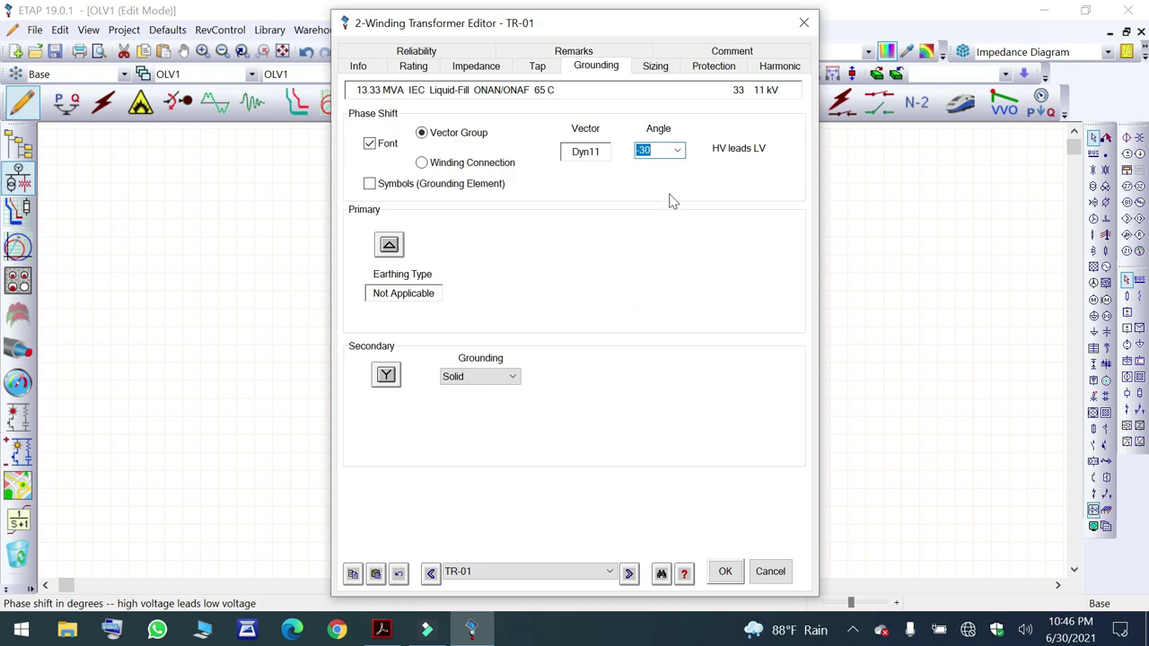
Review TR-01's sizing, protection, rating and impedance data and accept the transformer's settings.
click(656, 69)
click(694, 68)
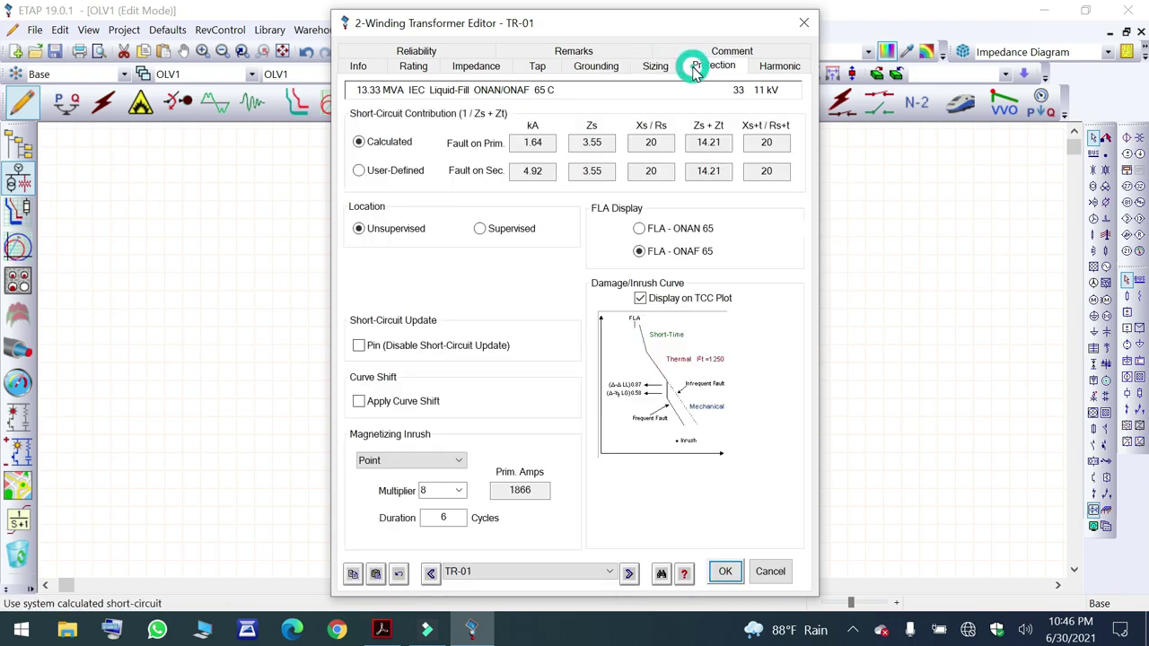
click(413, 69)
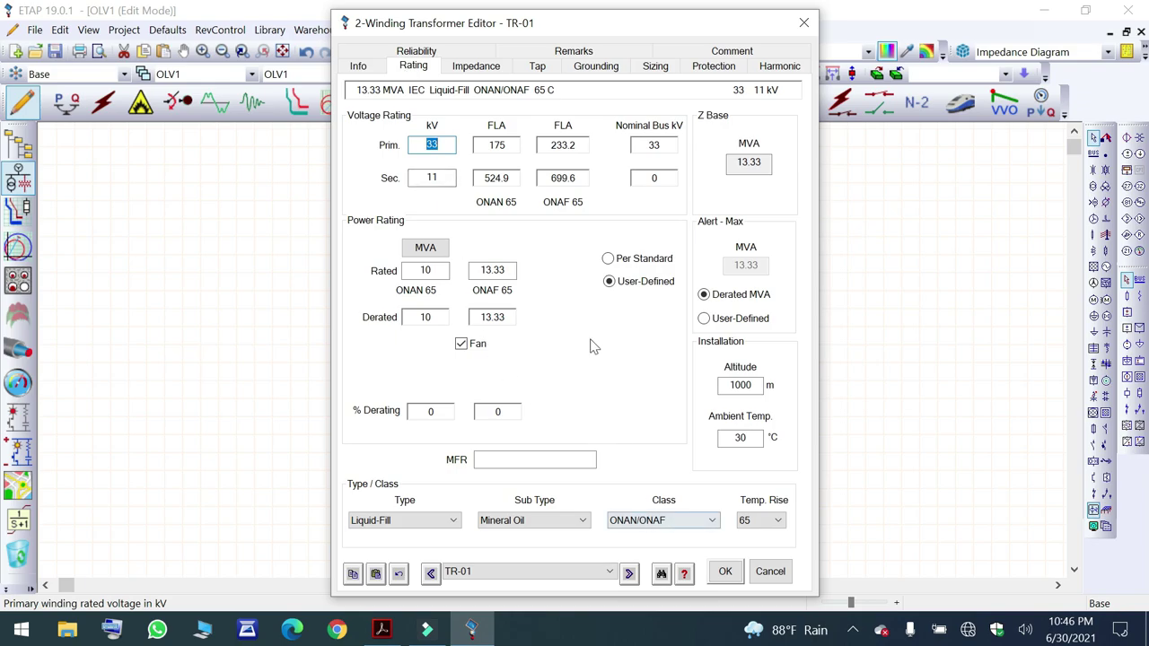
click(478, 68)
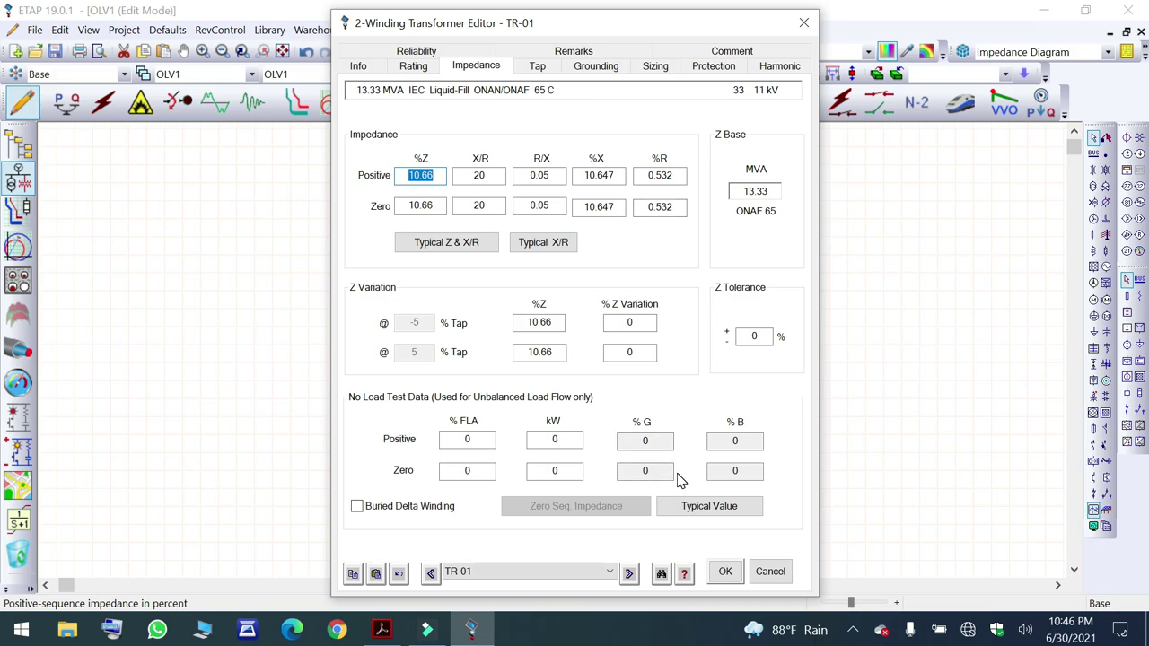
click(729, 572)
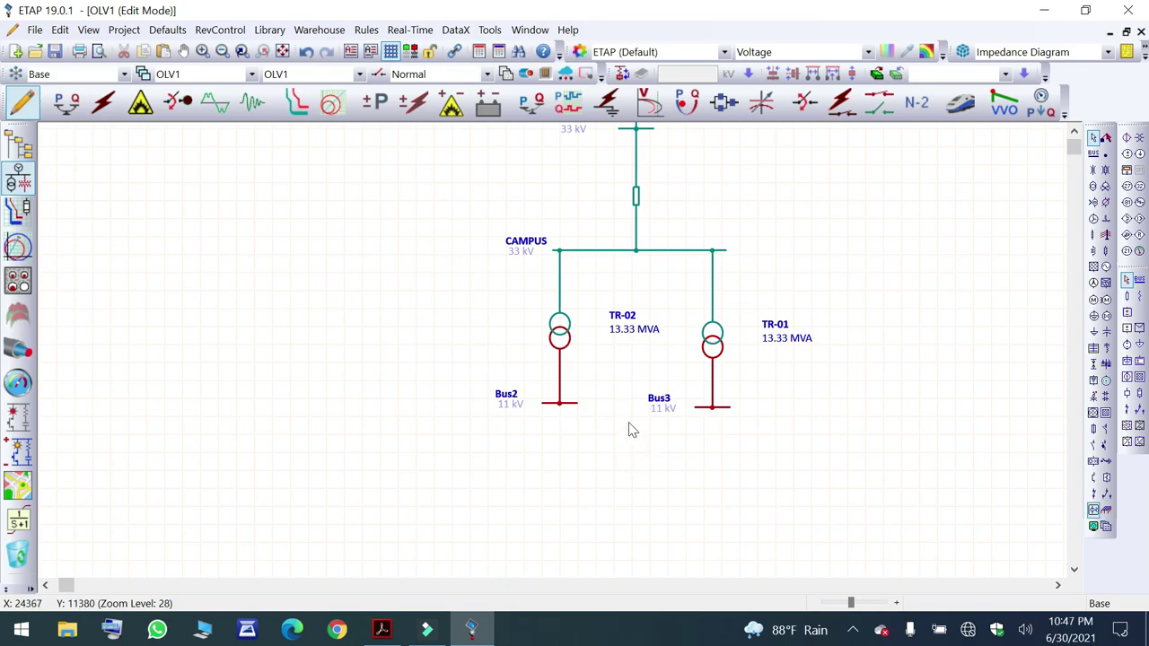
Move the Bus2 and Bus3 labels closer to their buses.
drag(660, 402, 699, 409)
drag(507, 395, 550, 398)
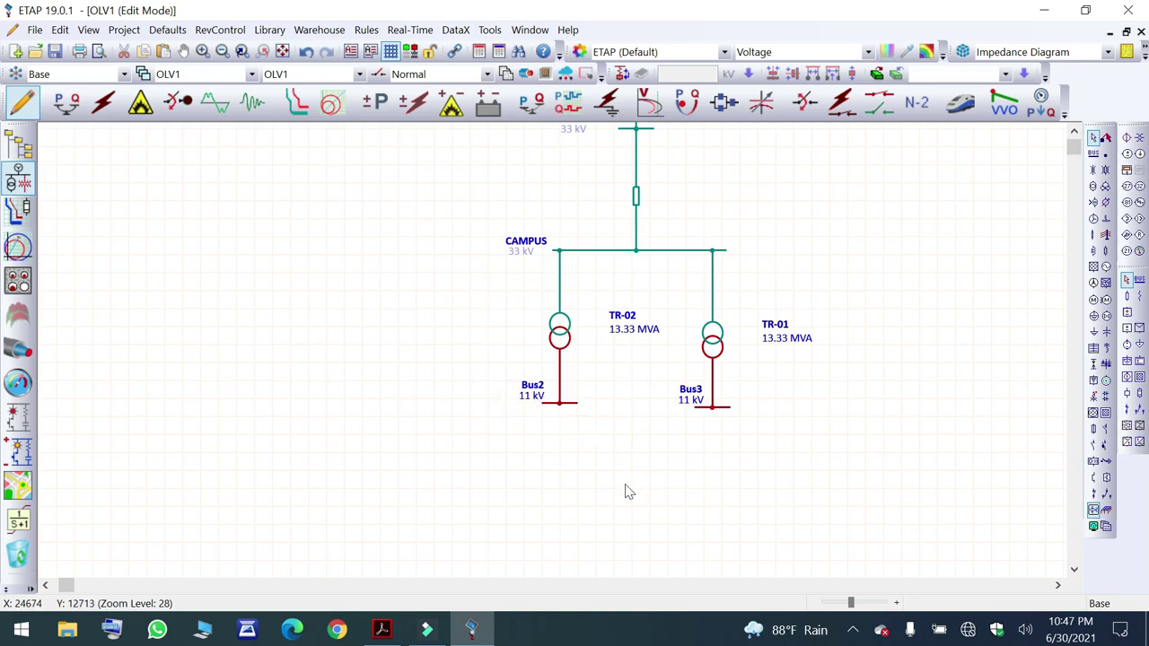
double_click(568, 406)
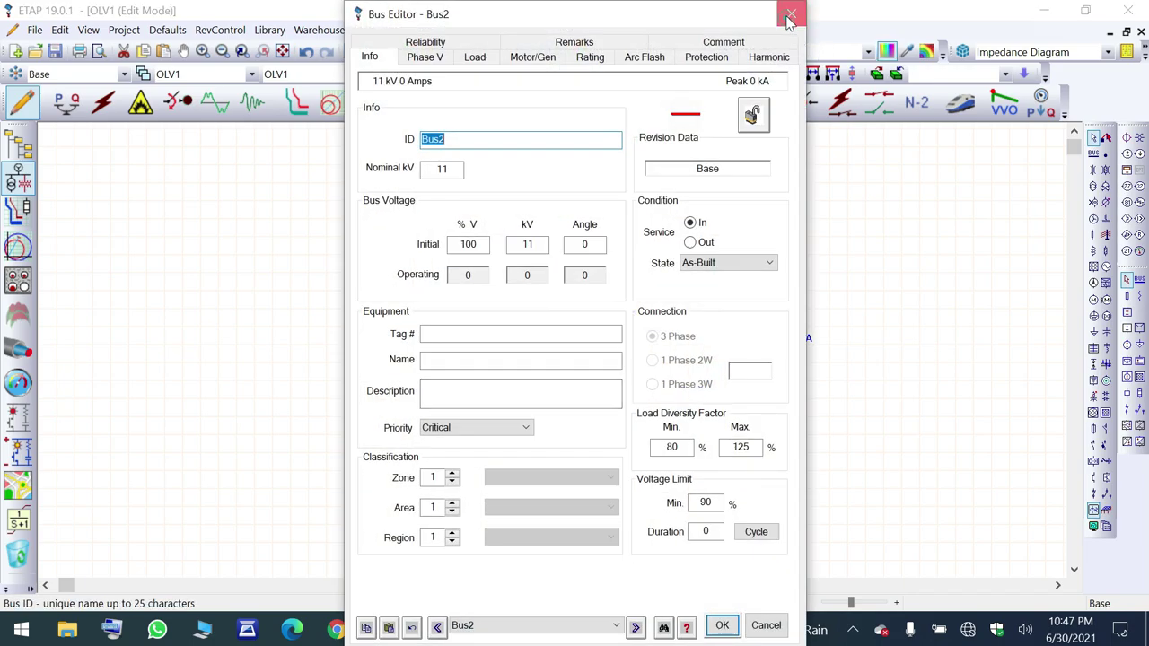
click(791, 13)
Lower Bus2 slightly below TR-02 and raise the Bus3 label a little above its bus.
drag(569, 408, 535, 398)
click(536, 405)
click(633, 416)
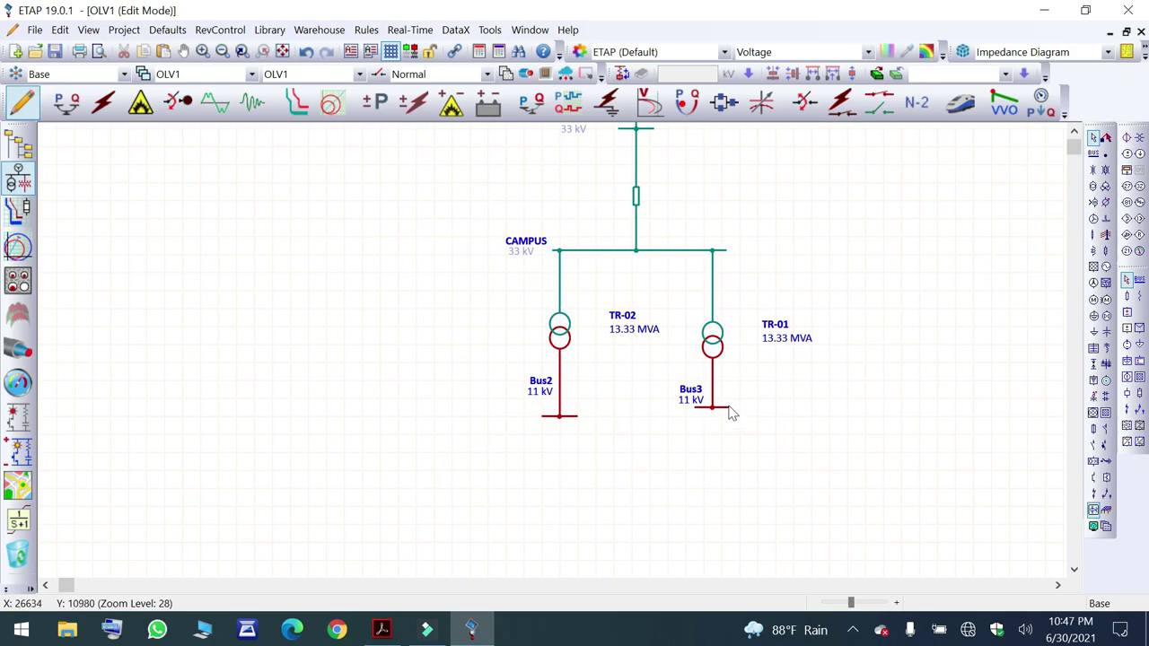
mouse_move(694, 409)
mouse_down()
mouse_move(679, 394)
mouse_move(691, 396)
mouse_move(693, 379)
mouse_move(692, 395)
mouse_up()
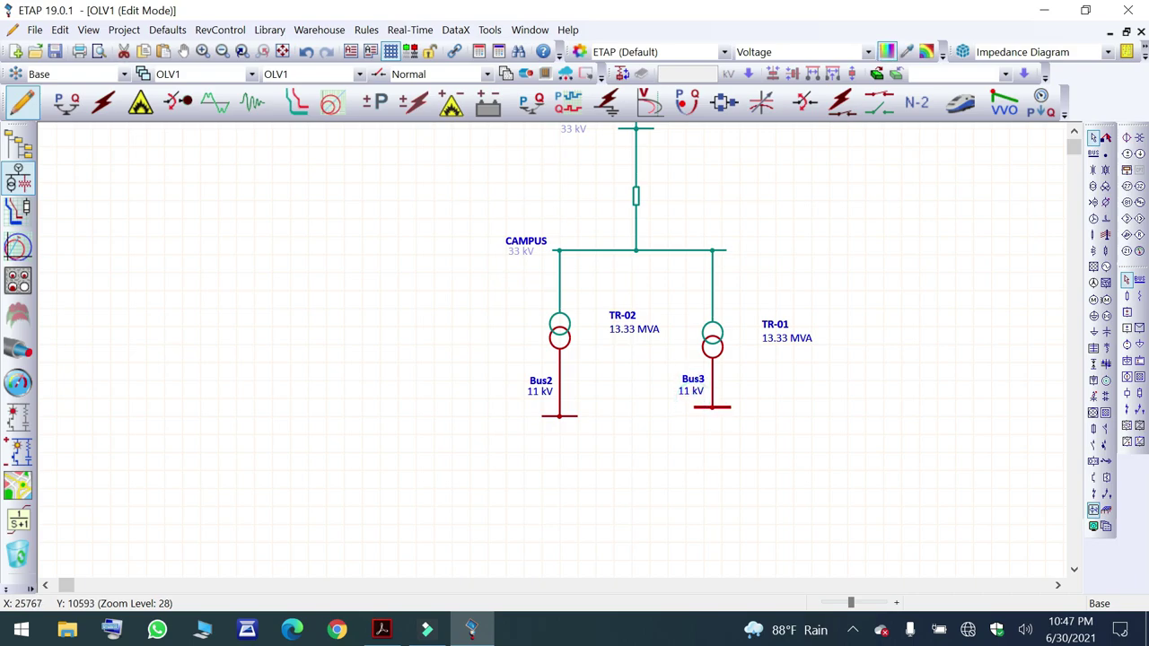
click(567, 442)
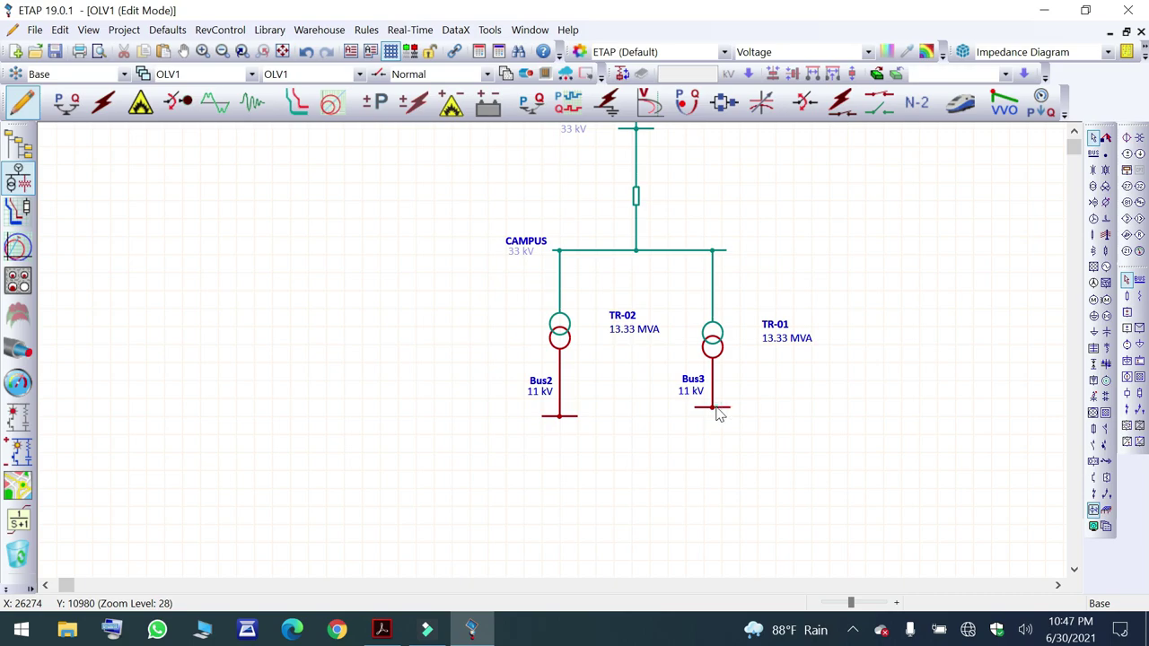
Lower Bus3 below TR-01 to line up with Bus2.
double_click(718, 409)
click(792, 14)
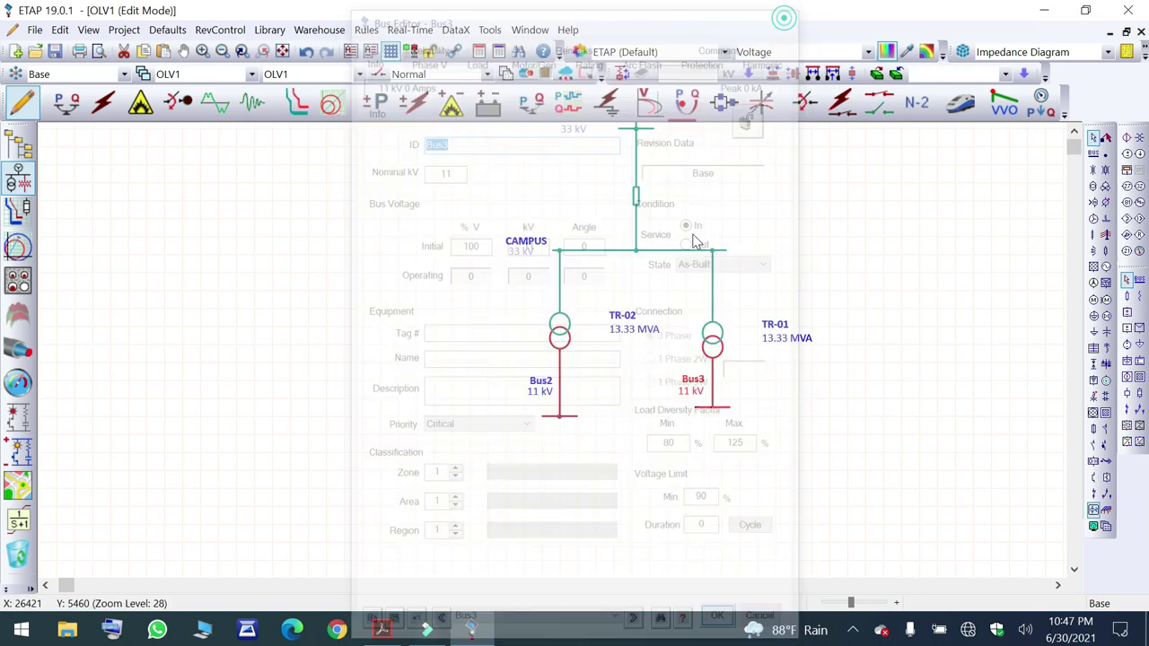
drag(709, 411, 709, 417)
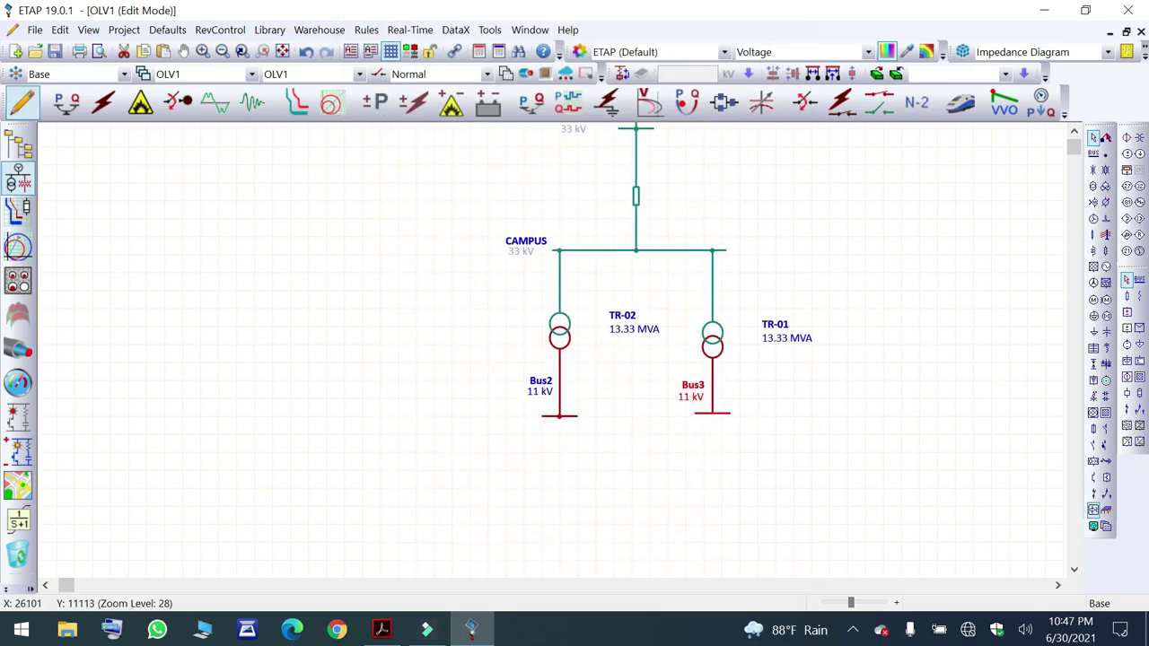
Lengthen Bus2 and Bus3 toward each other, leaving a gap between their ends.
click(577, 420)
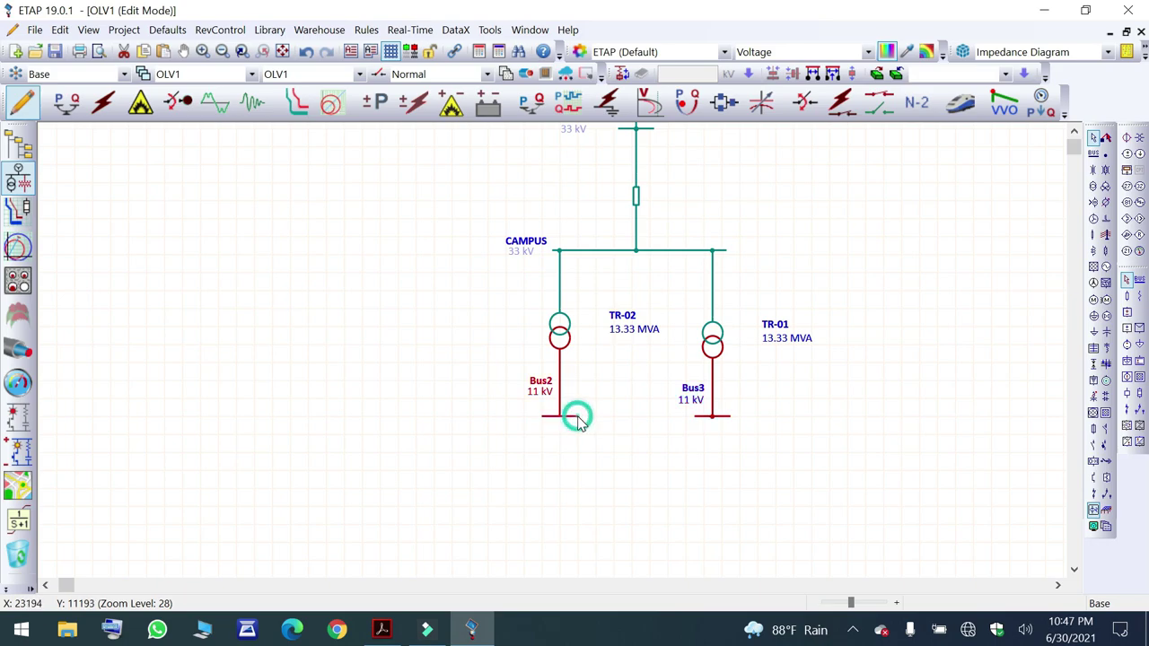
drag(577, 417, 619, 418)
click(701, 420)
drag(694, 416, 657, 417)
click(648, 494)
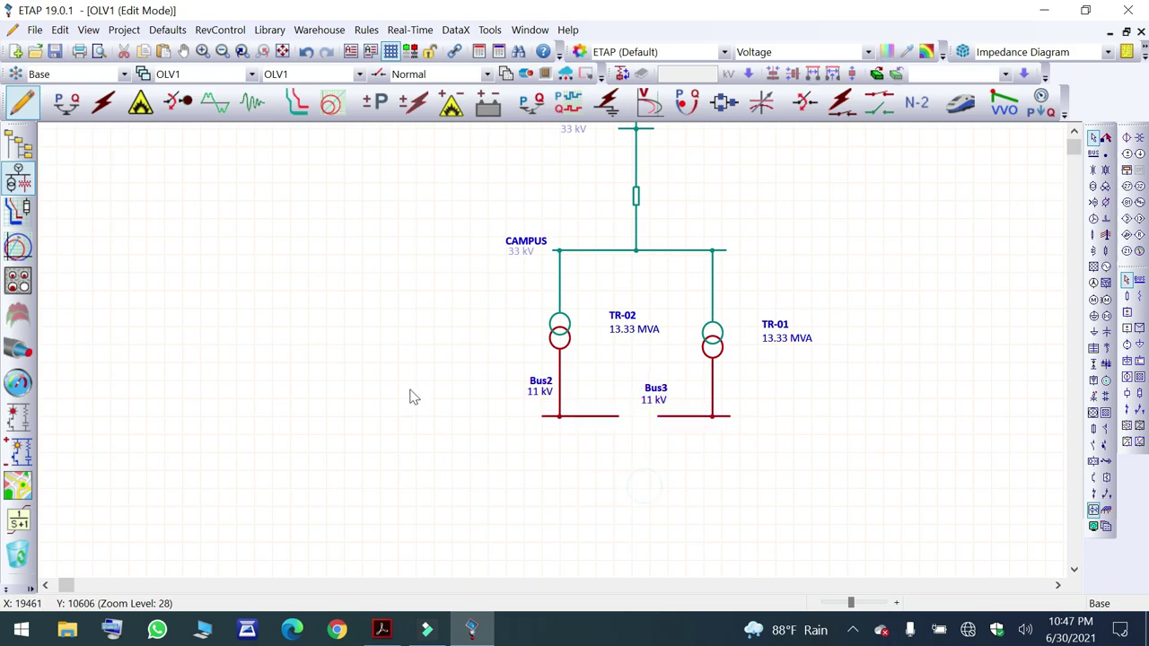
Place a static load below Bus3 and connect it to the bus near its outer end.
scroll(458, 422, down, 2)
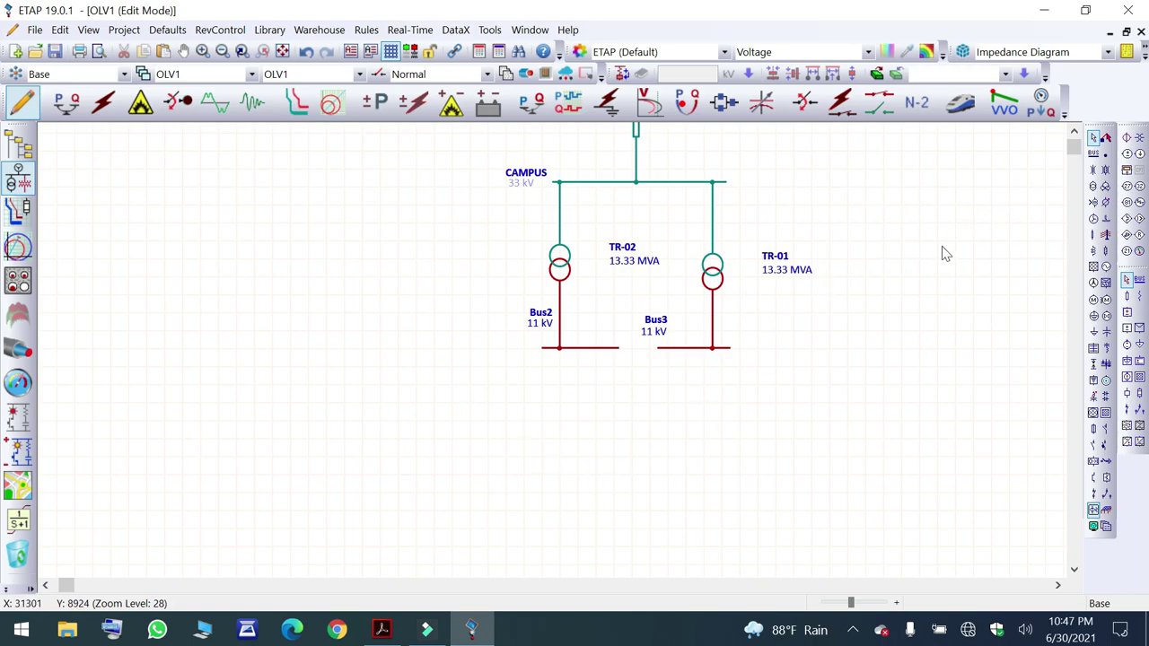
click(1097, 316)
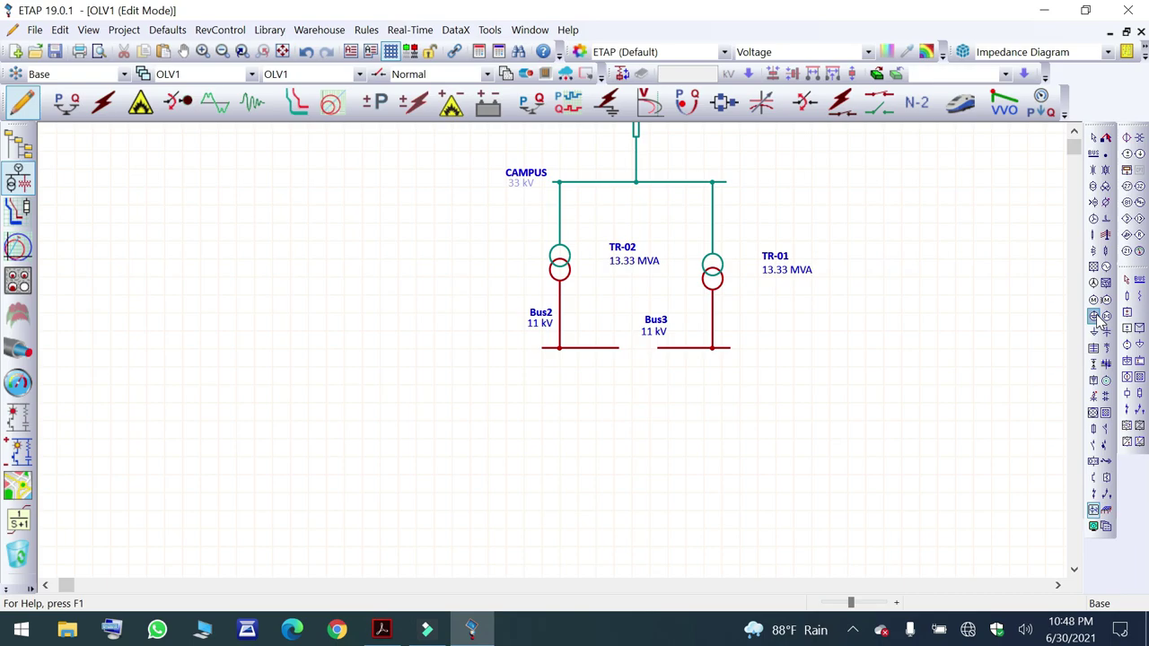
click(1096, 332)
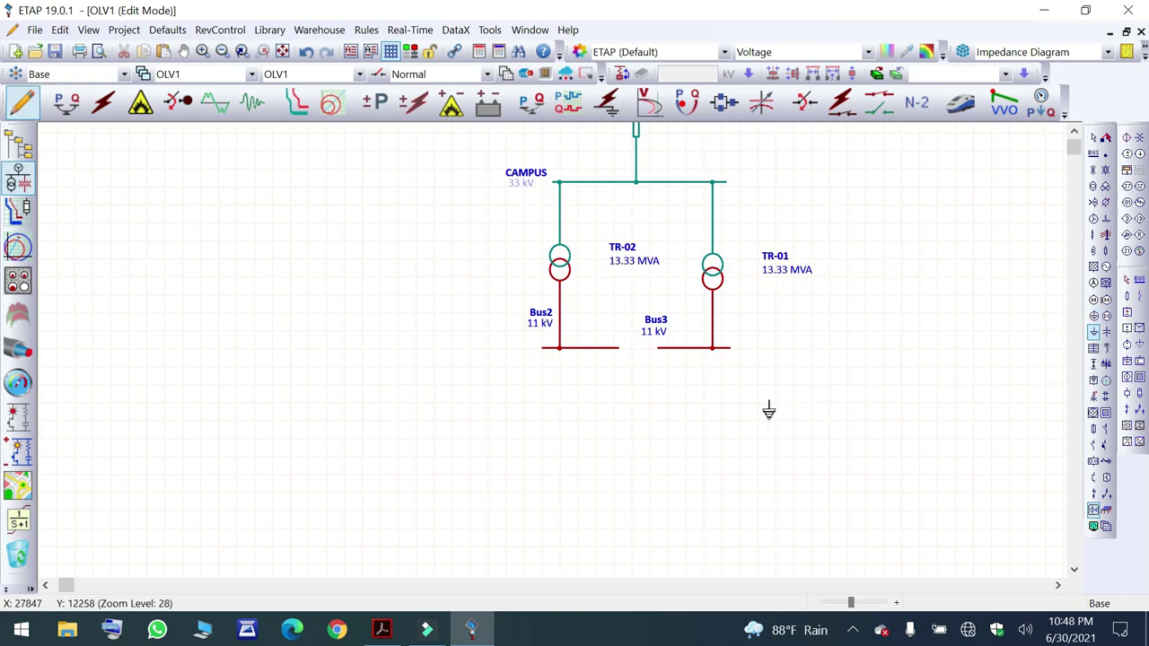
click(725, 402)
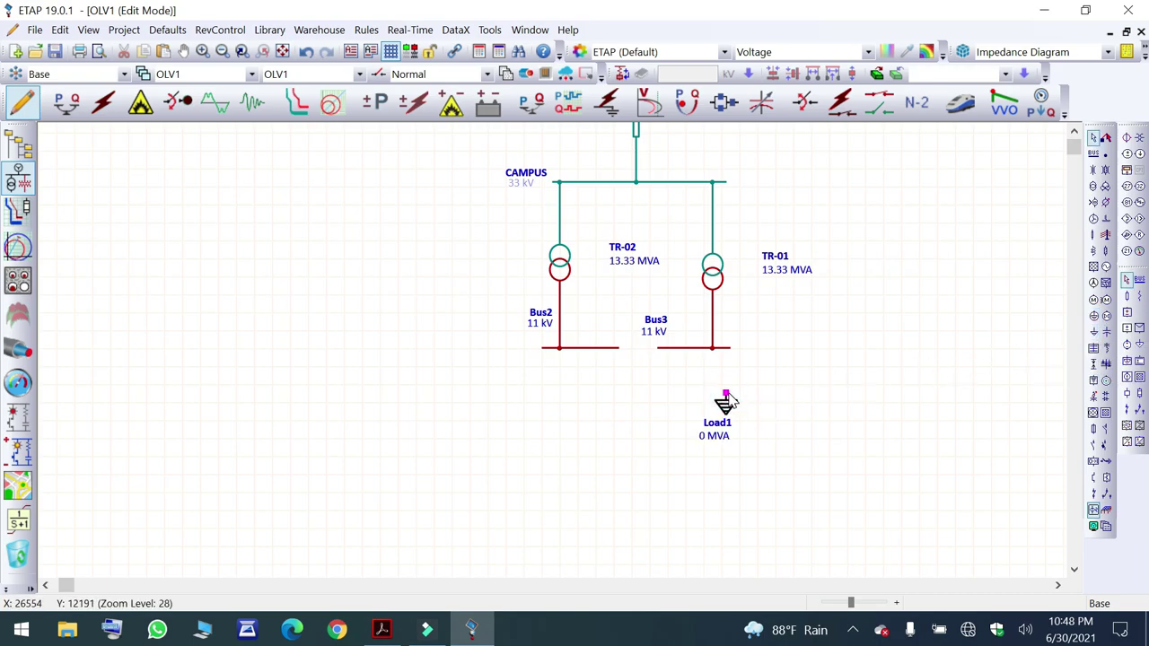
drag(725, 400, 726, 348)
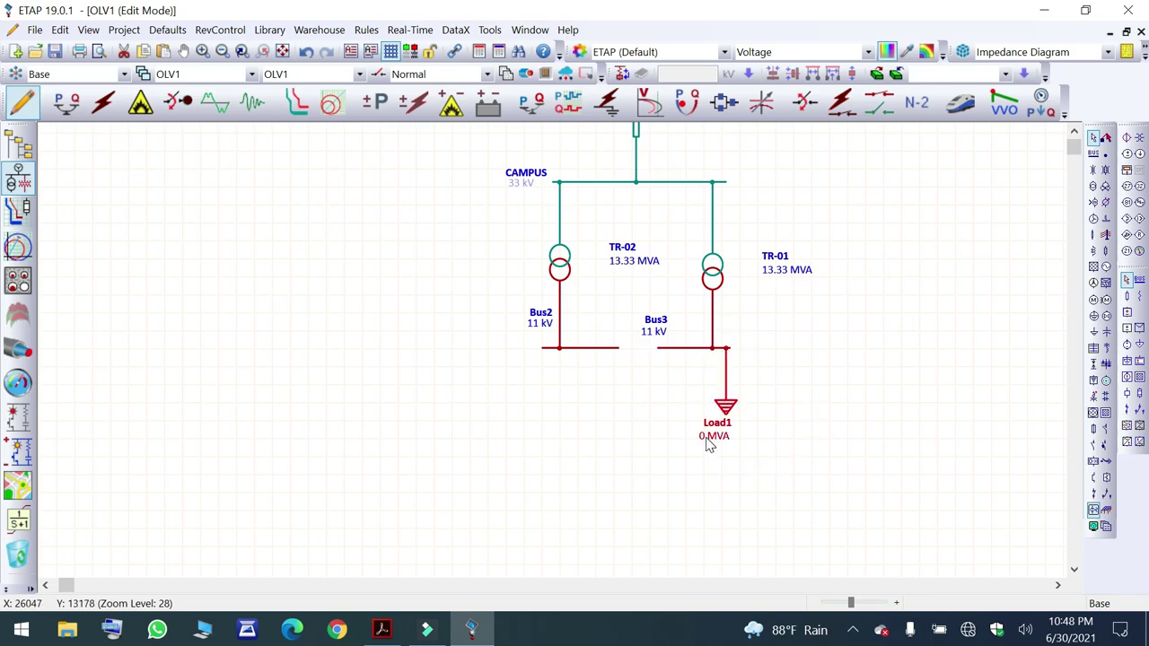
Set the static load's ID to HOSPITAL FEEDER and its rated power to 3 MVA.
double_click(727, 406)
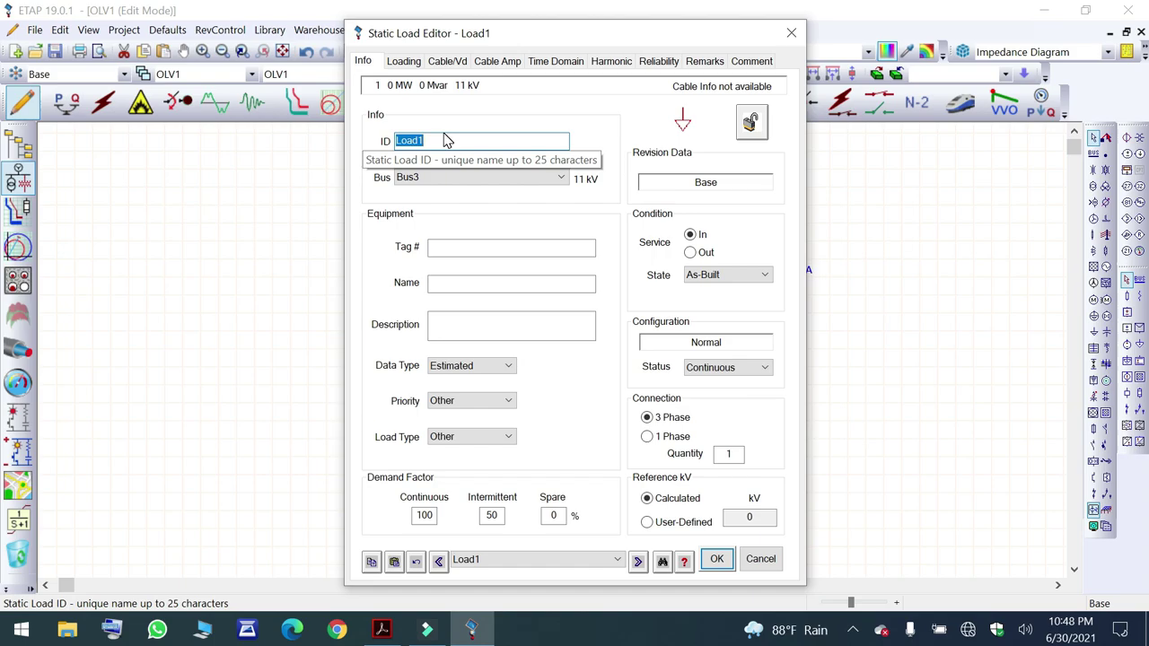
text(HOSPITAL FEEDER)
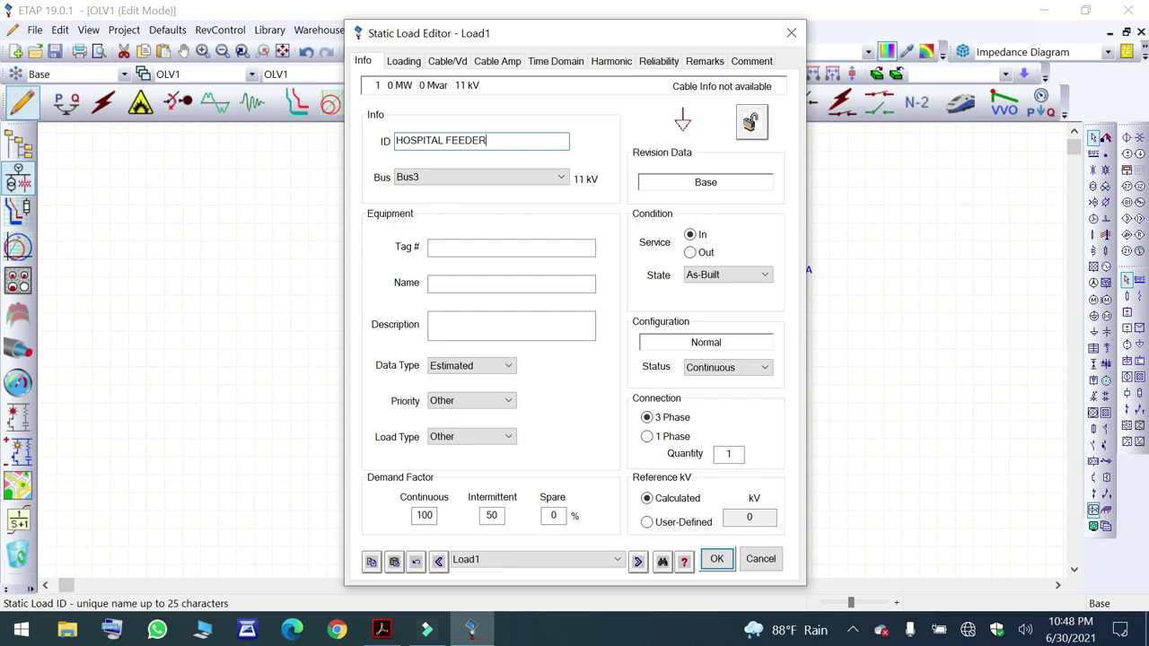
click(402, 61)
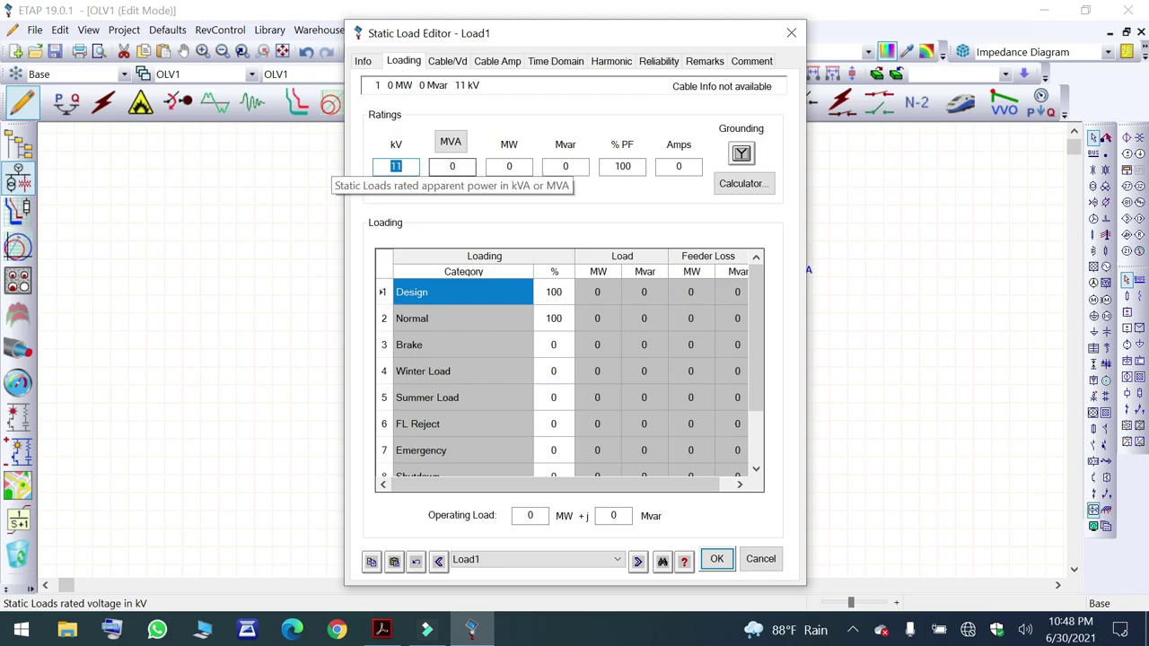
click(451, 166)
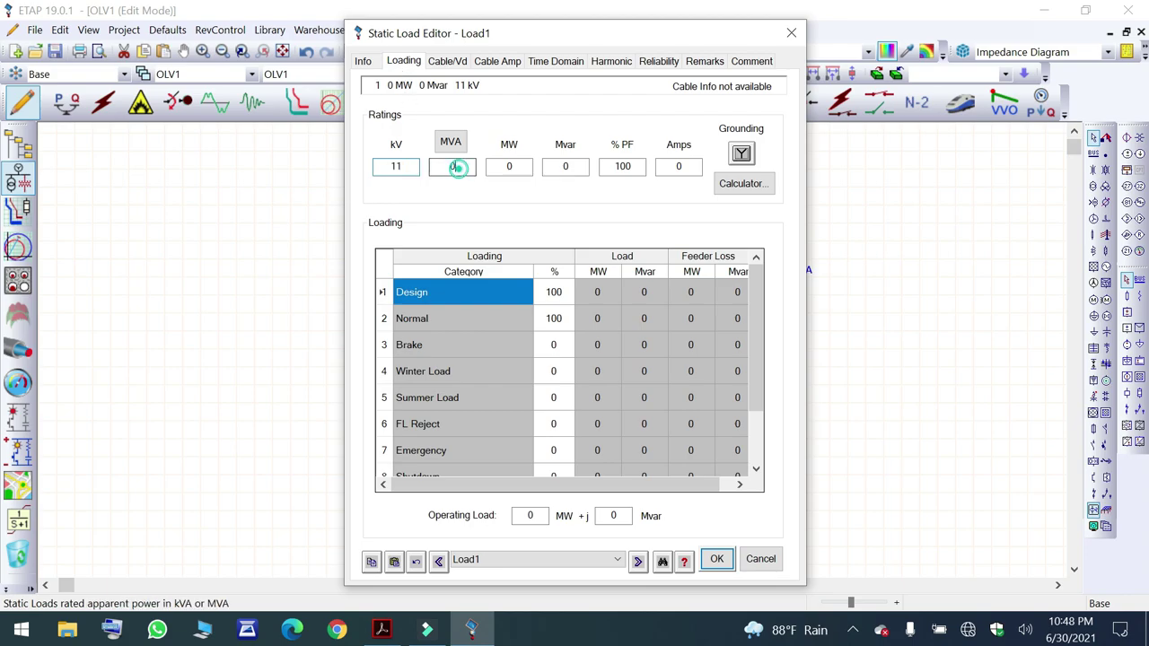
click(500, 192)
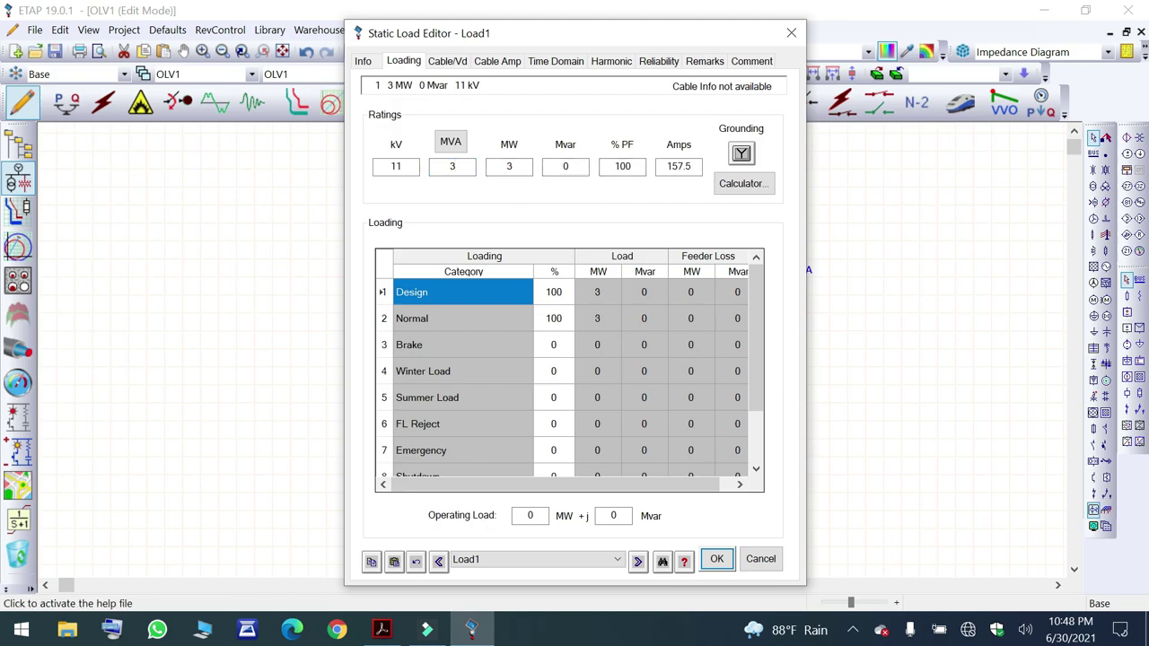
Set the HOSPITAL FEEDER load's power factor to 95%.
double_click(626, 167)
text(95)
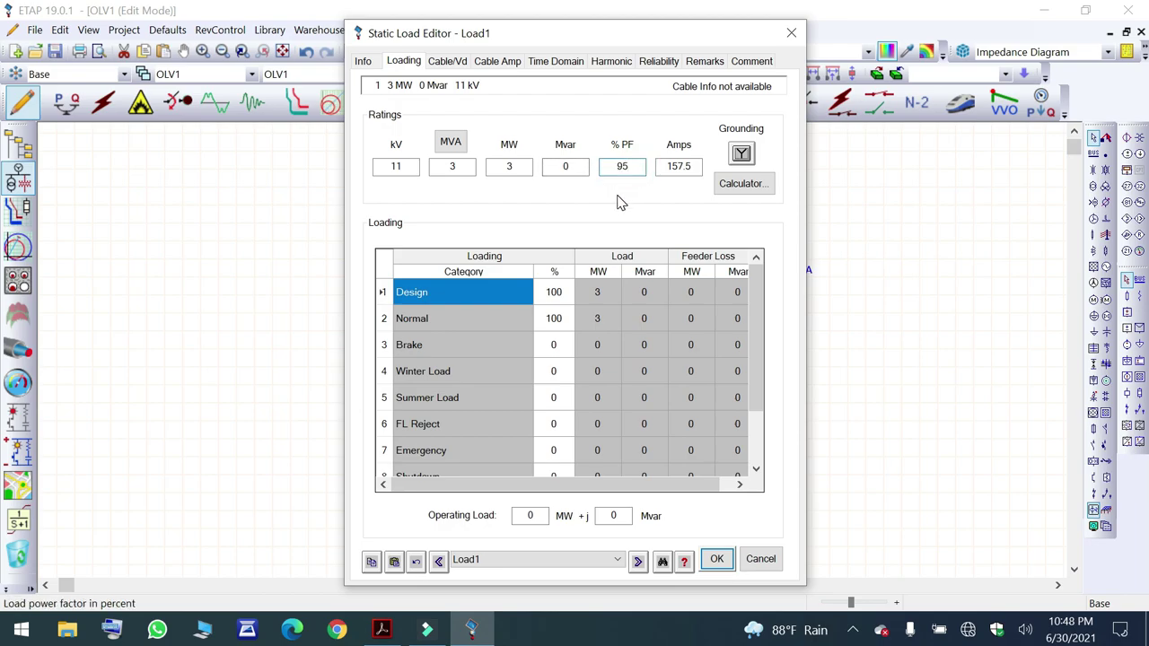
key(Tab)
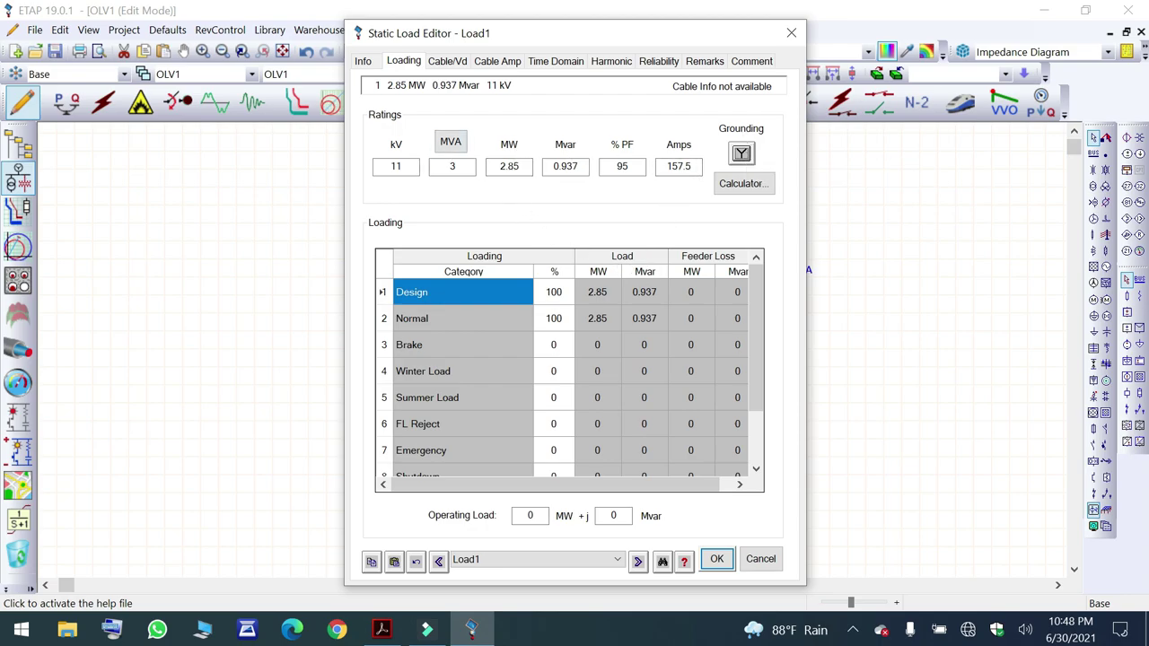
Review the HOSPITAL FEEDER load's cable, reliability, general and loading data, and accept its settings.
click(447, 63)
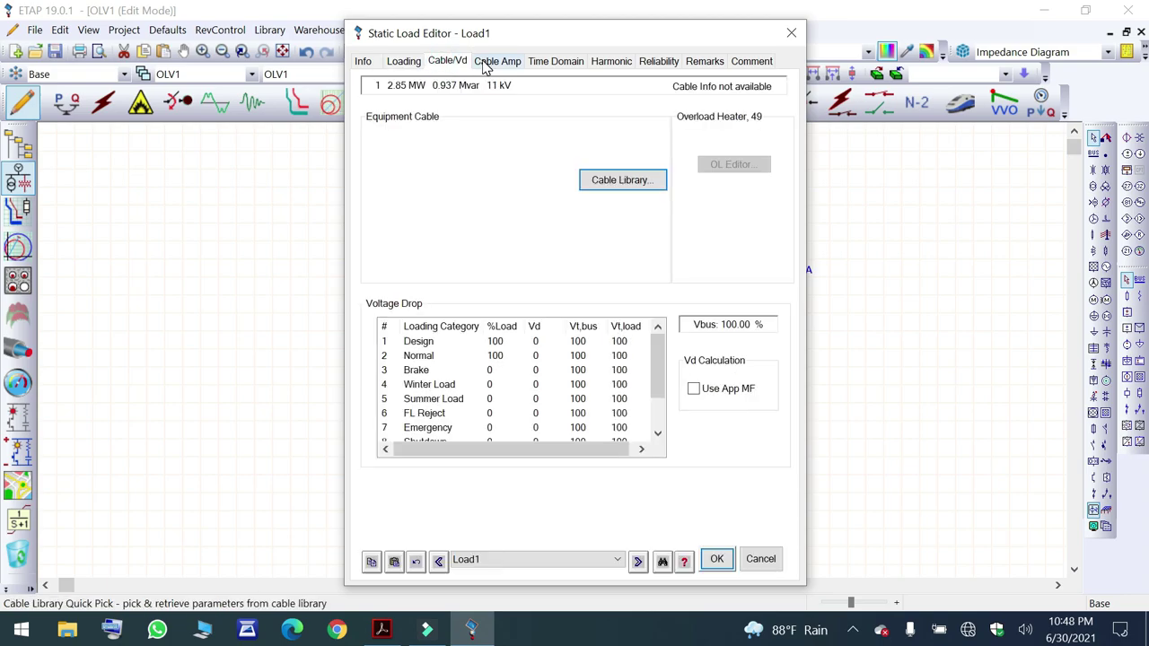
click(485, 63)
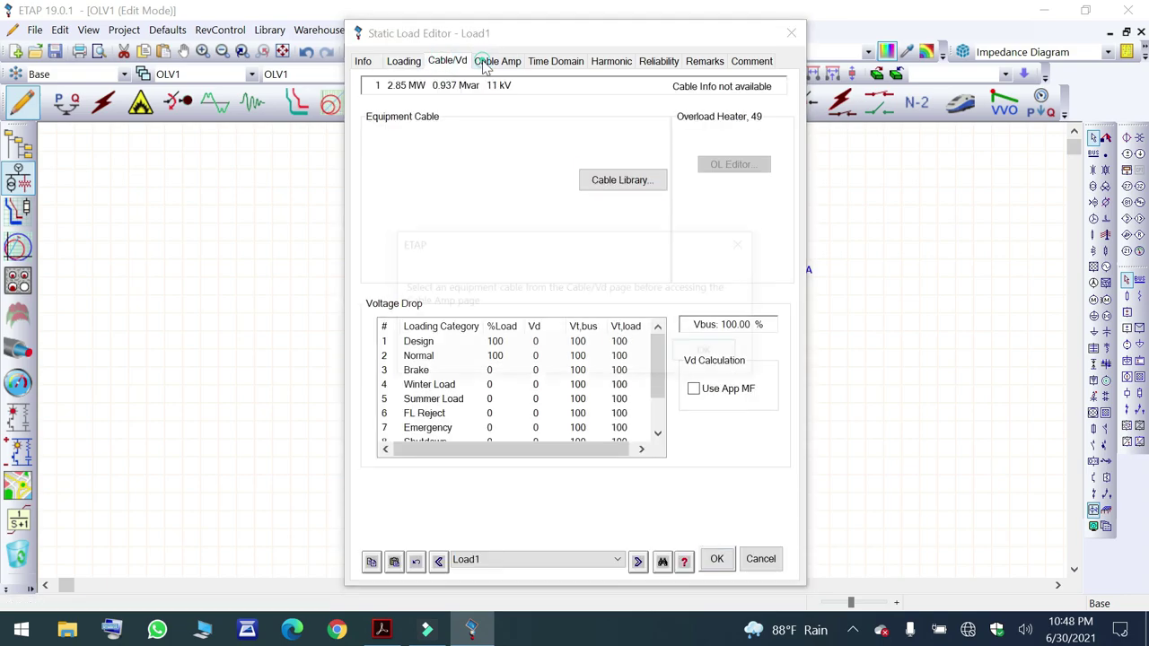
click(748, 244)
click(663, 63)
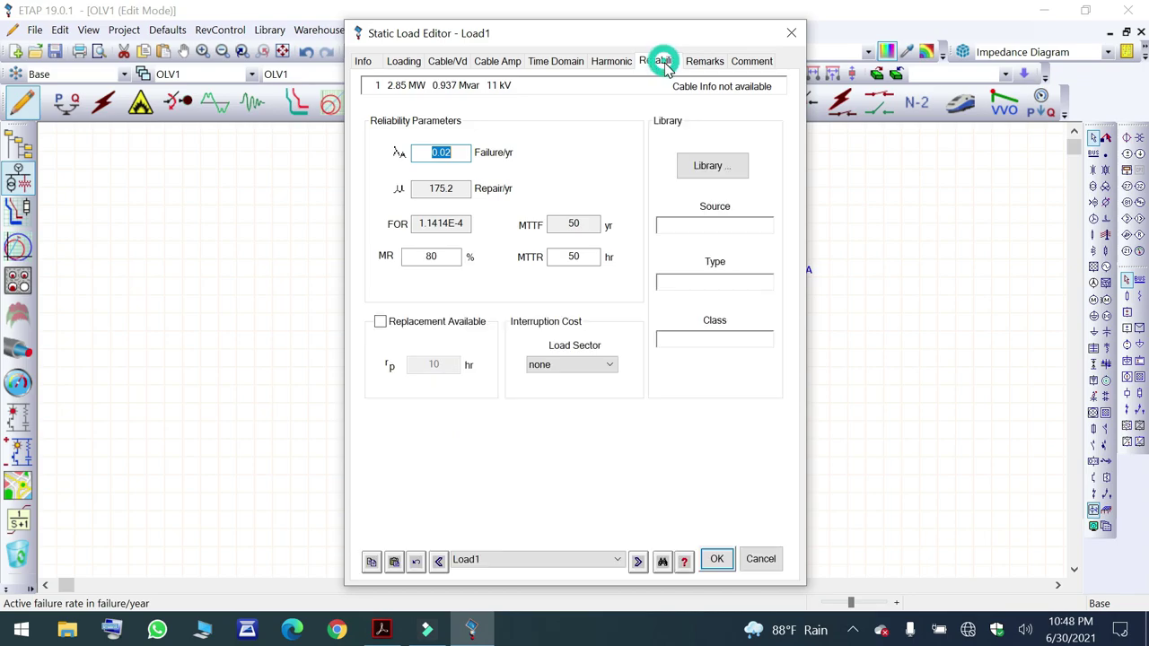
click(368, 61)
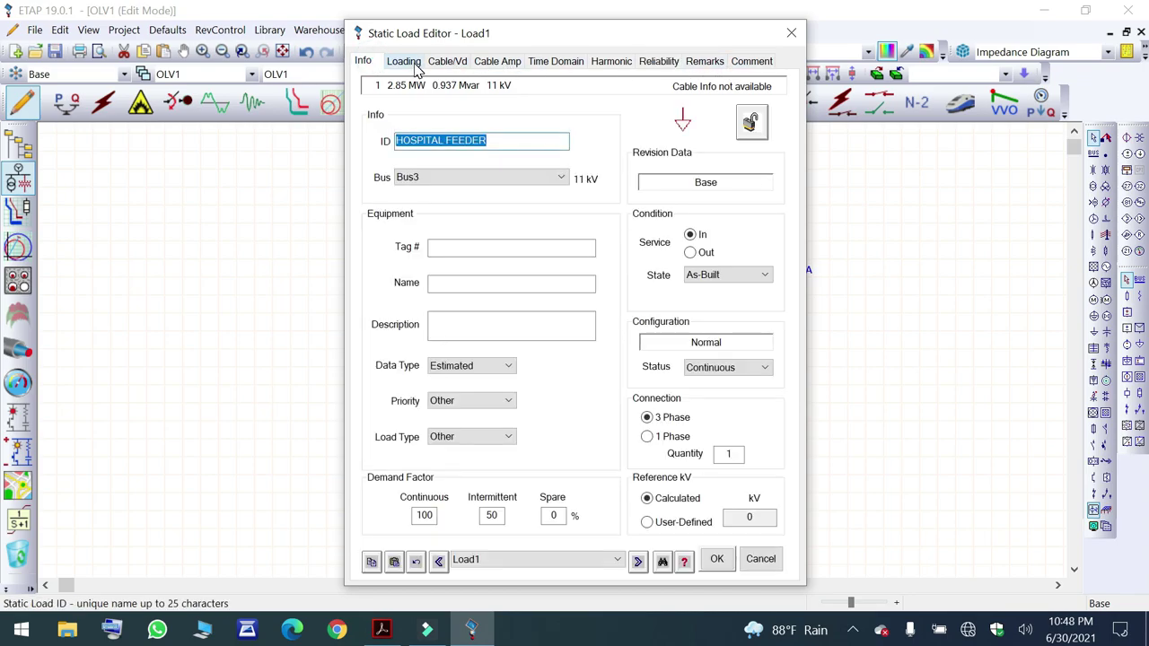
click(404, 61)
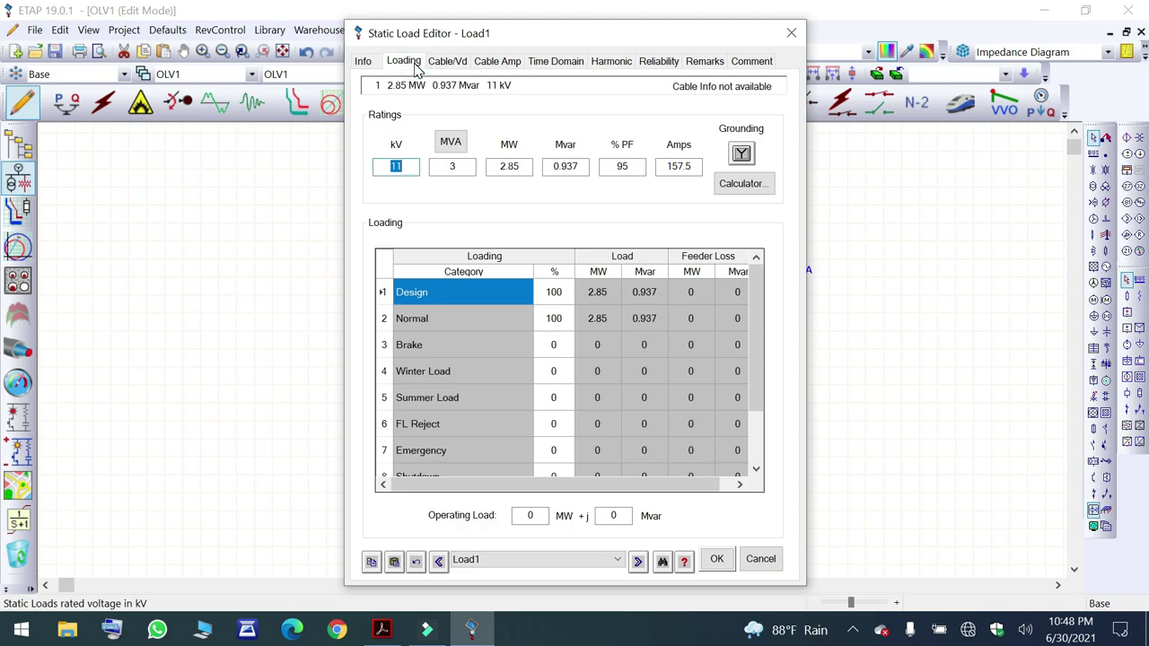
click(363, 62)
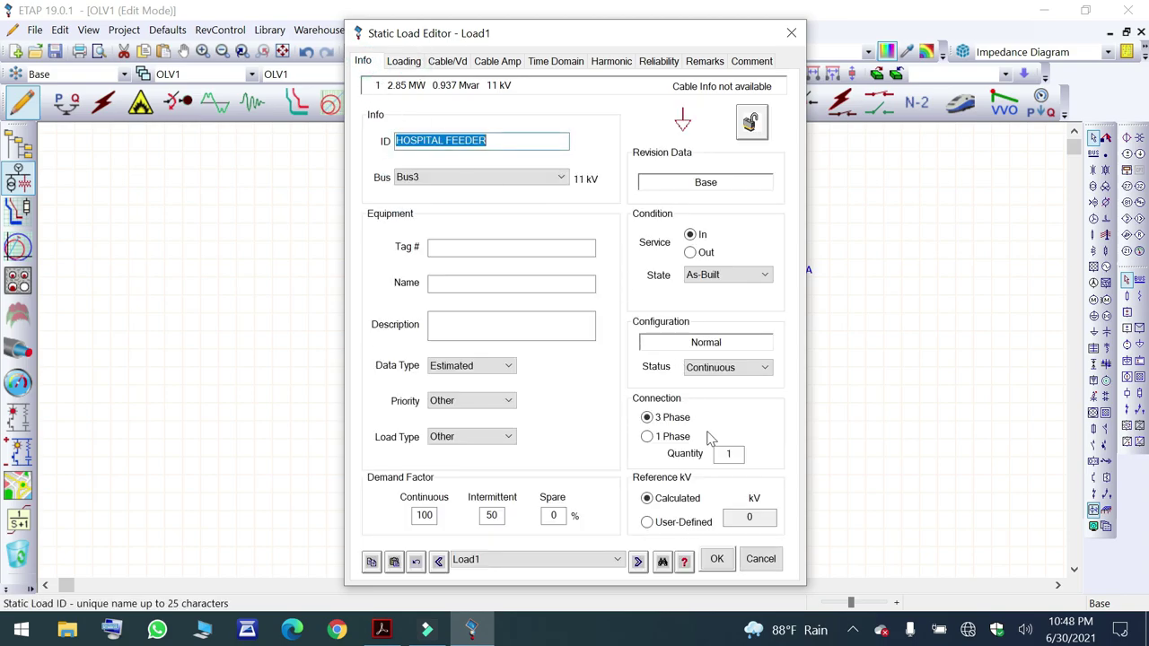
click(719, 560)
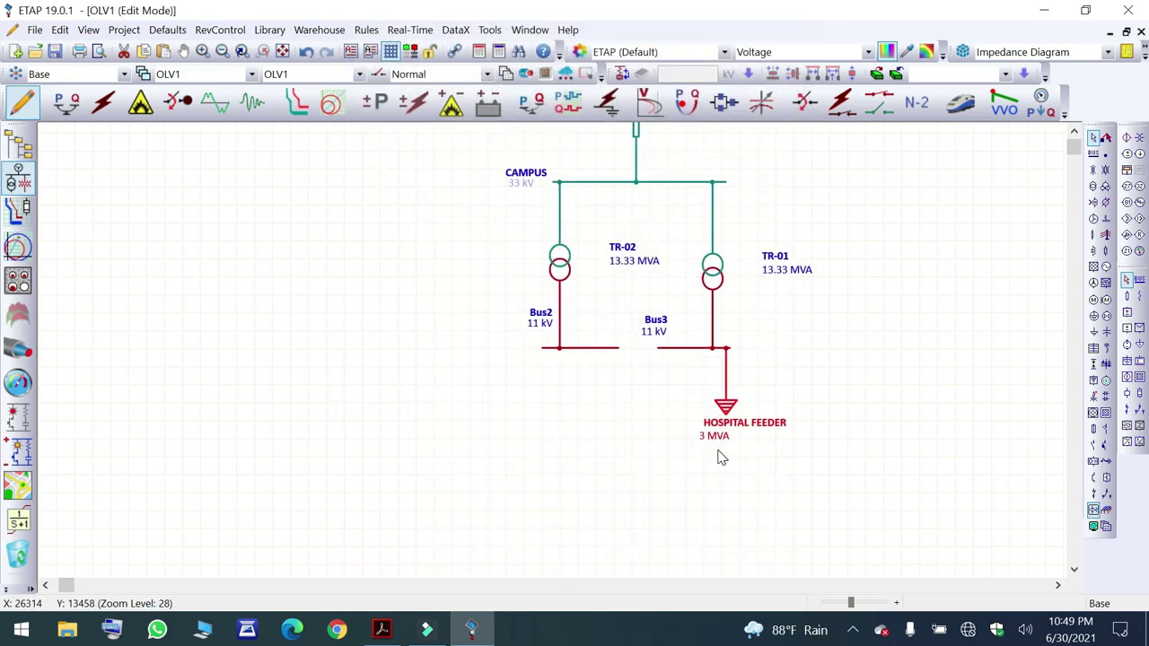
Place a second static load below Bus2 and connect it to the bus near its outer end.
scroll(715, 512, down, 3)
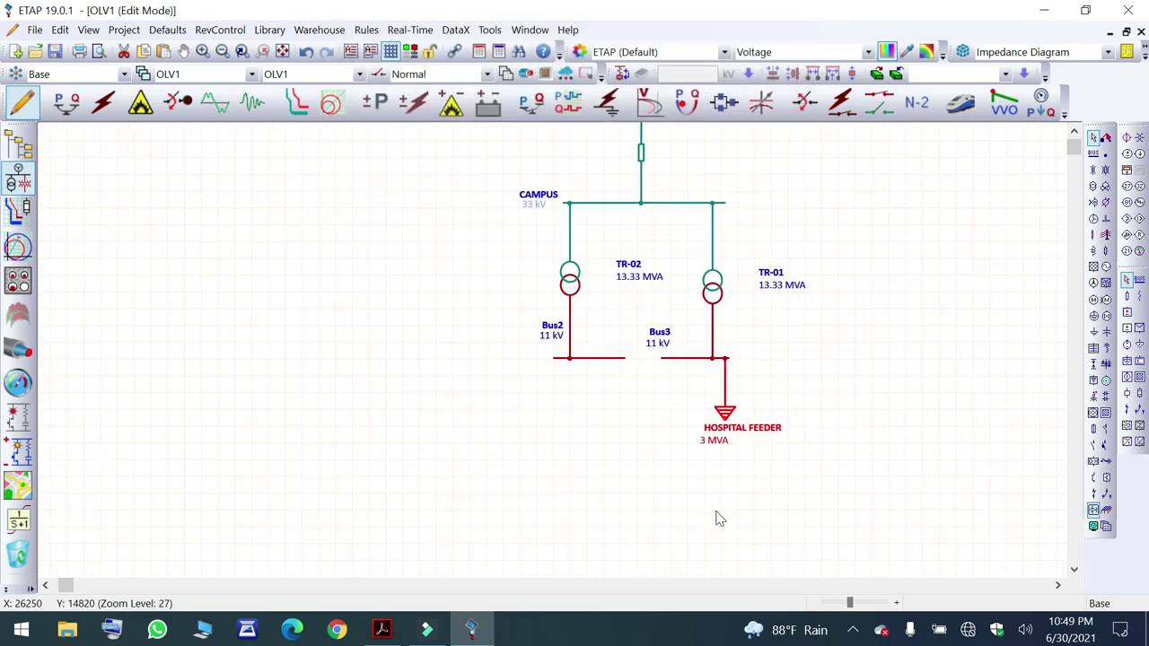
scroll(726, 495, up, 1)
scroll(731, 485, down, 1)
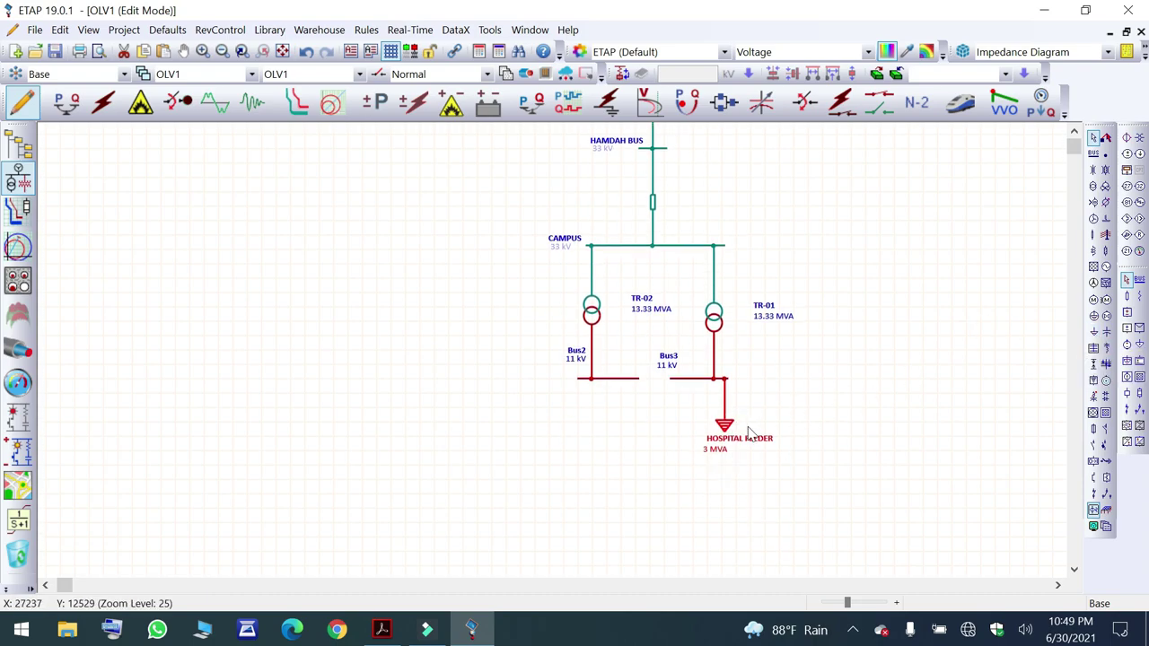
click(1095, 334)
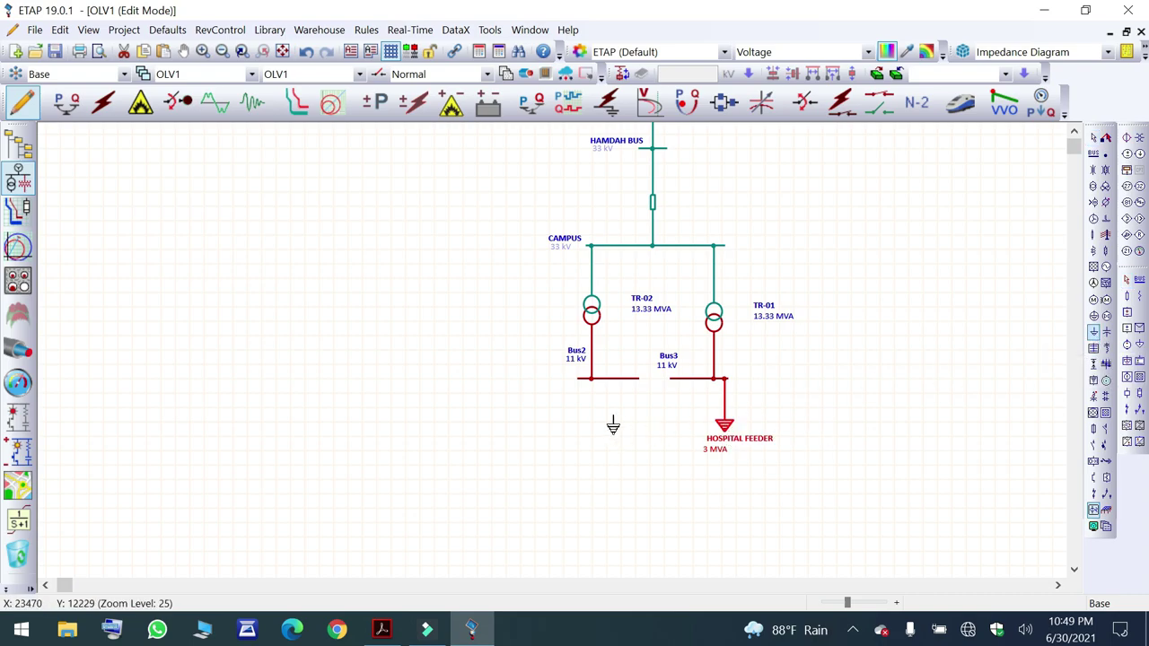
click(576, 420)
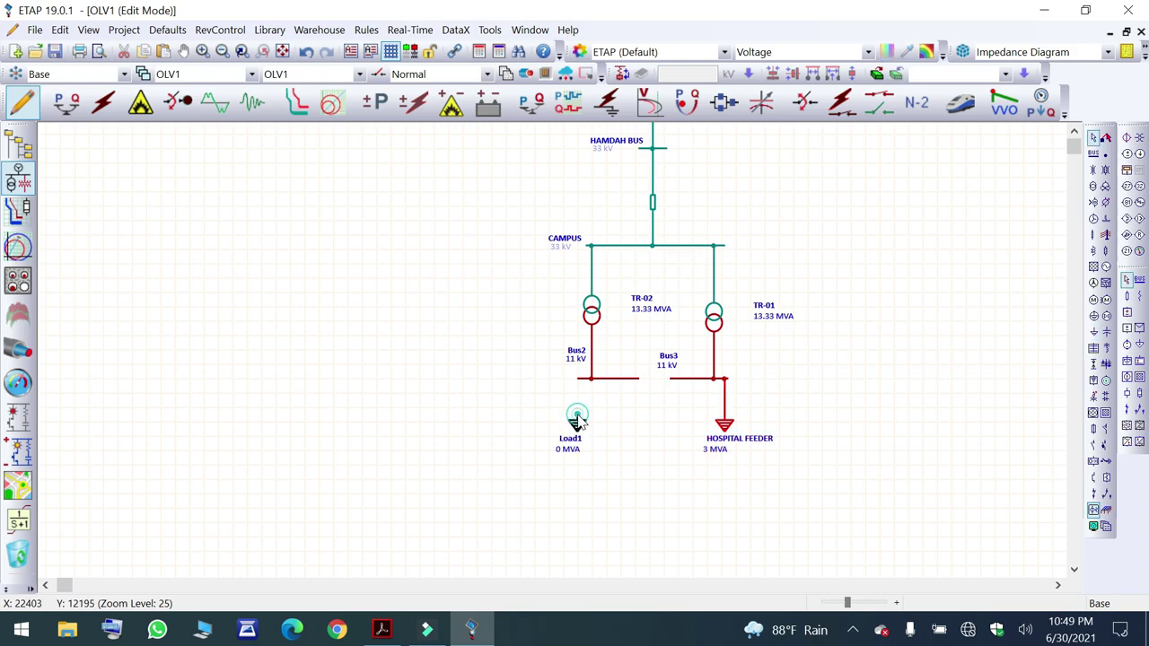
drag(577, 415, 576, 378)
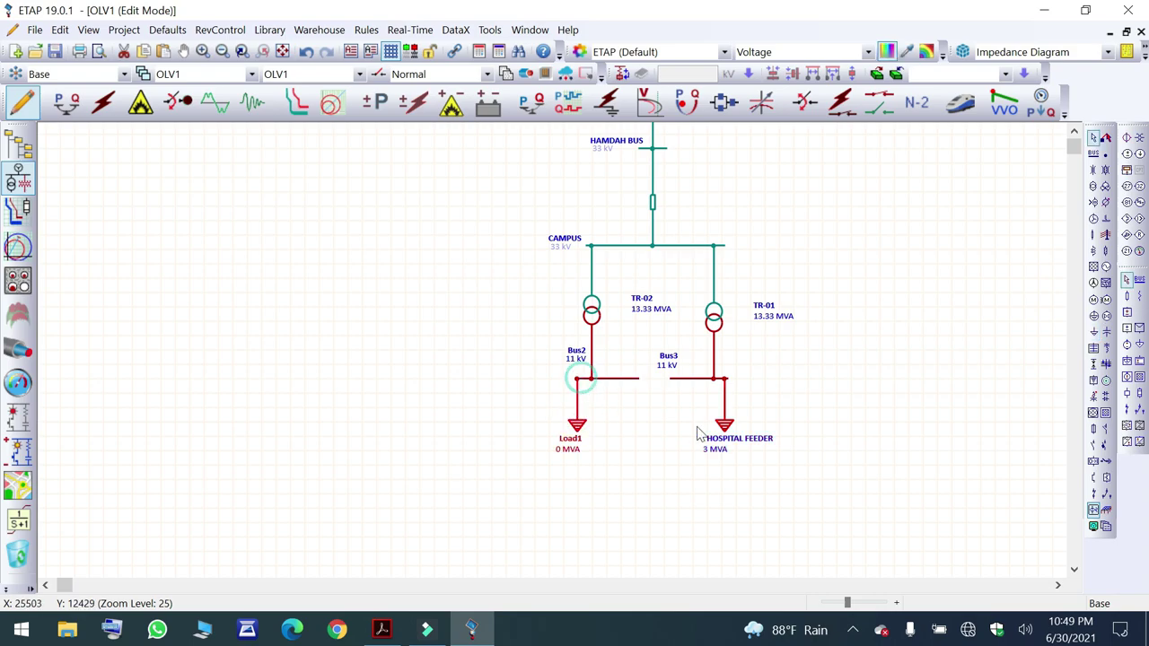
Copy the HOSPITAL FEEDER load's data as default and paste it into the new load on Bus2.
double_click(725, 427)
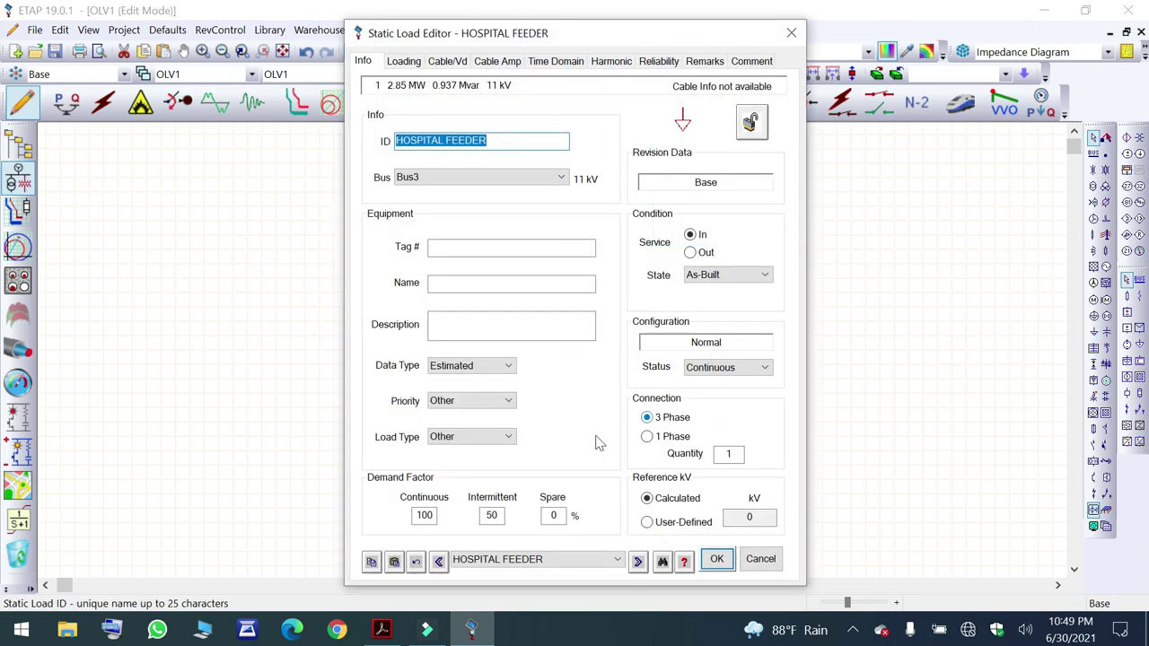
click(371, 563)
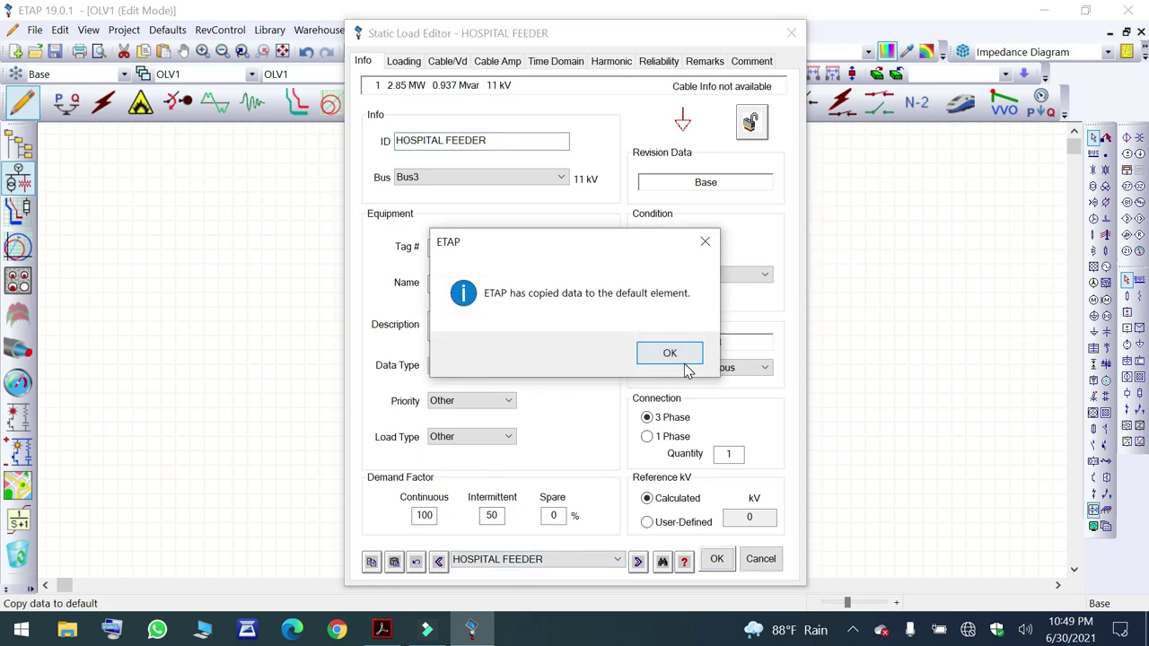
click(683, 361)
click(760, 559)
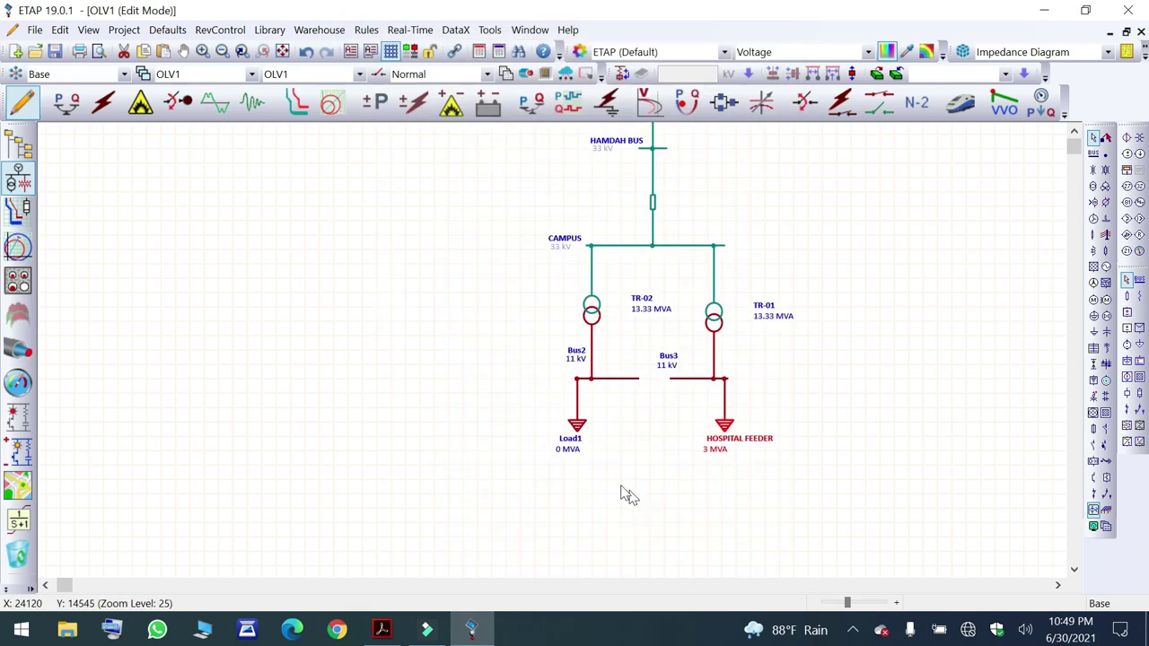
double_click(578, 426)
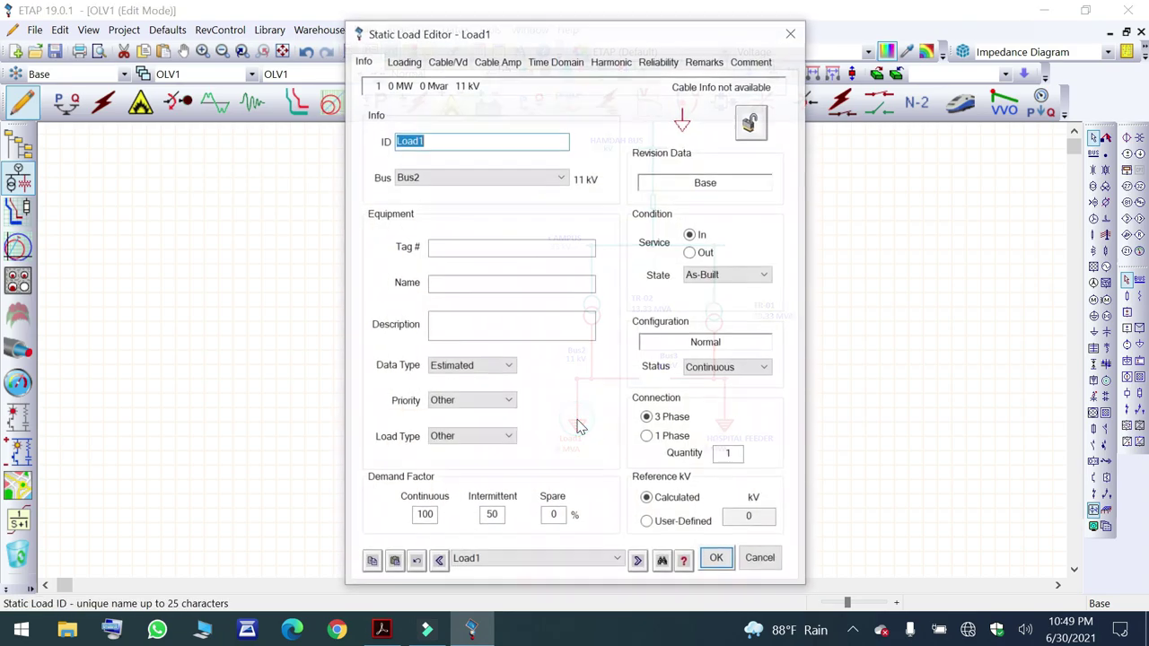
click(394, 561)
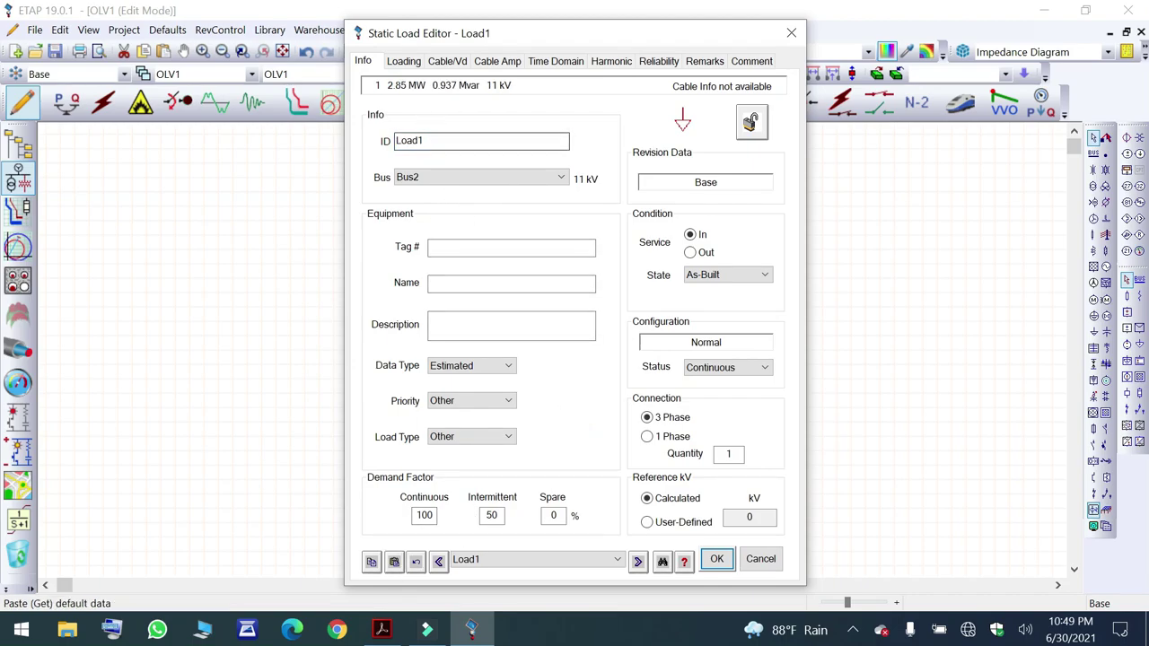
Set the Bus2 load's ID to CAMPUS EXPRESS and its rated power to 2.5 MVA.
double_click(431, 141)
key(BackSpace)
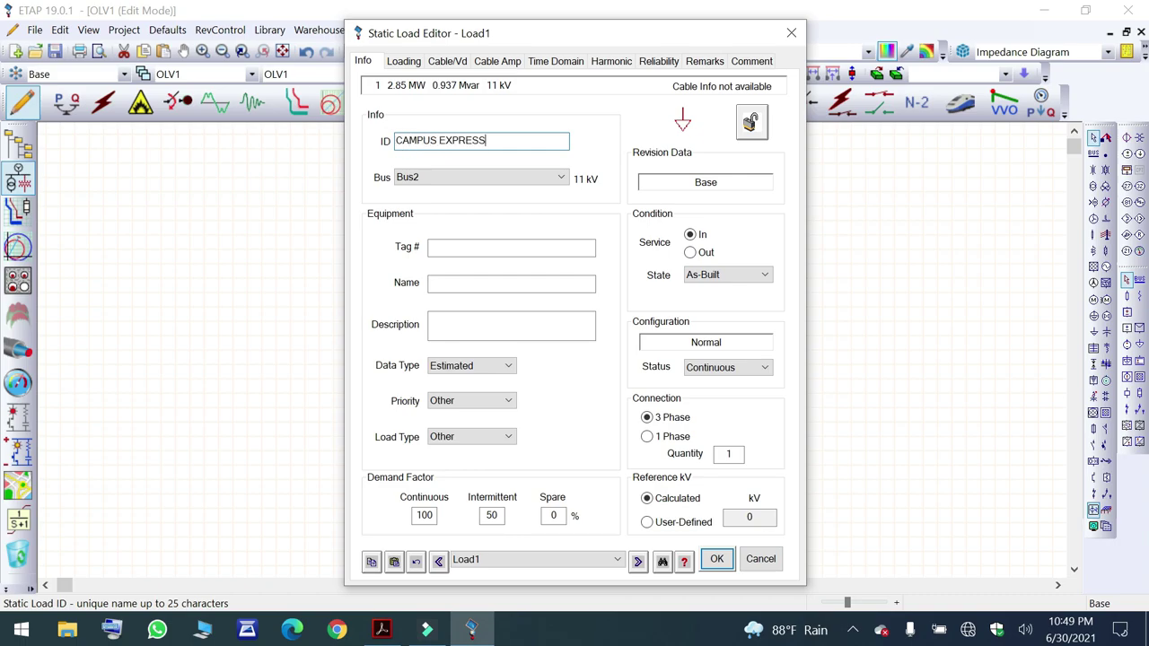
click(403, 60)
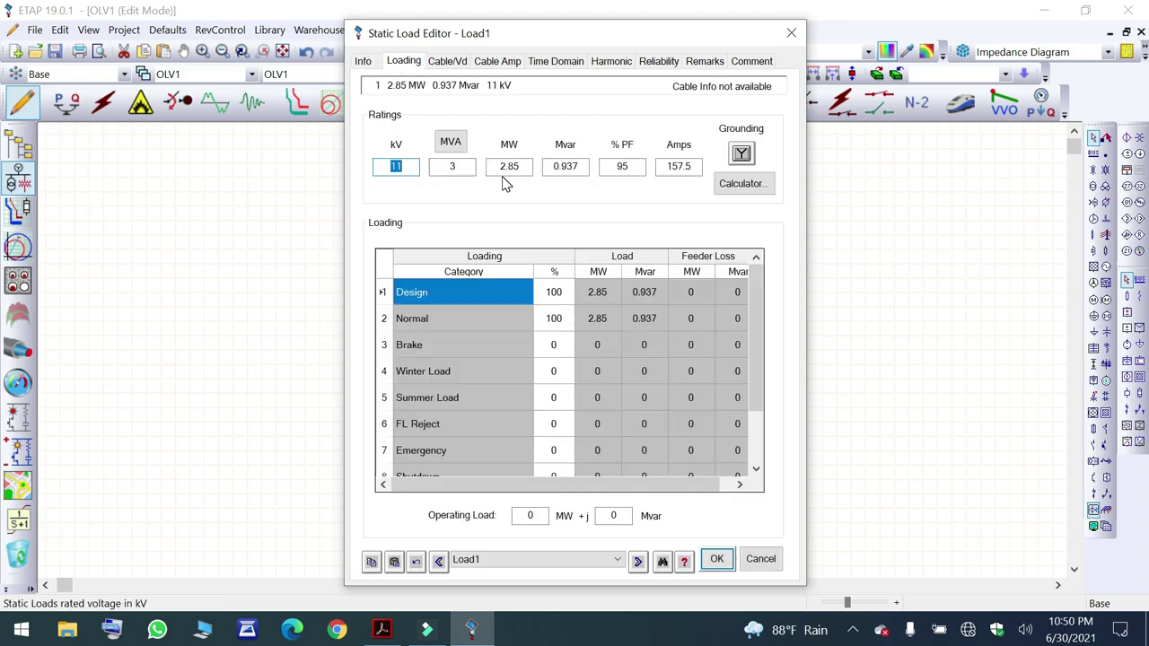
click(470, 167)
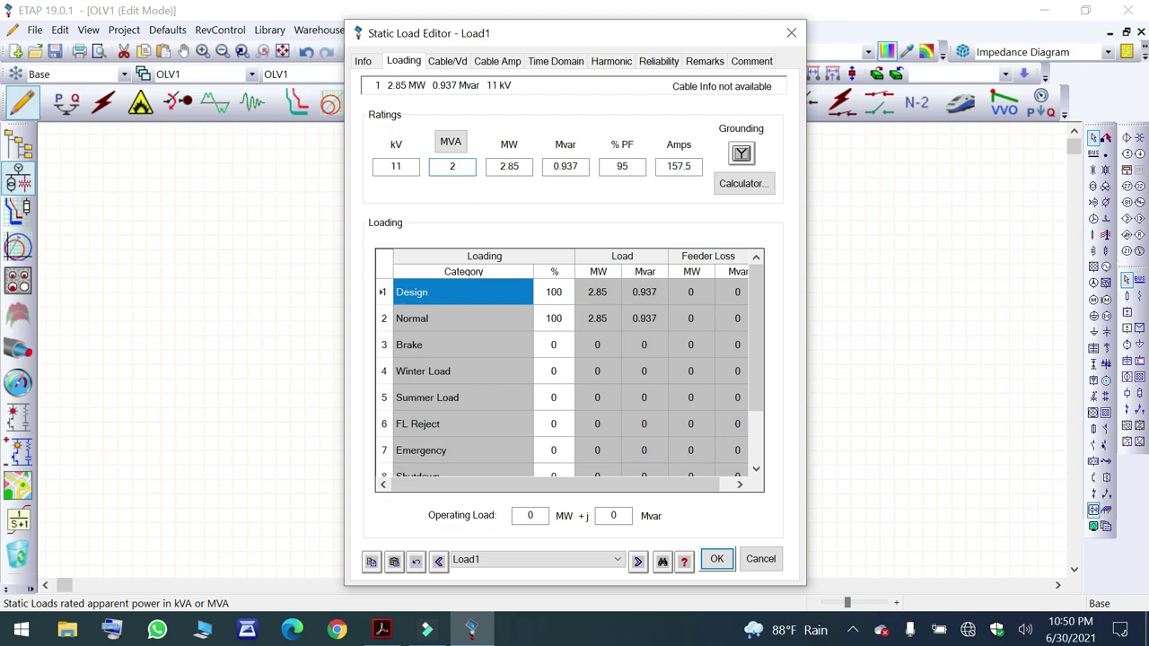
text(2.5)
click(556, 169)
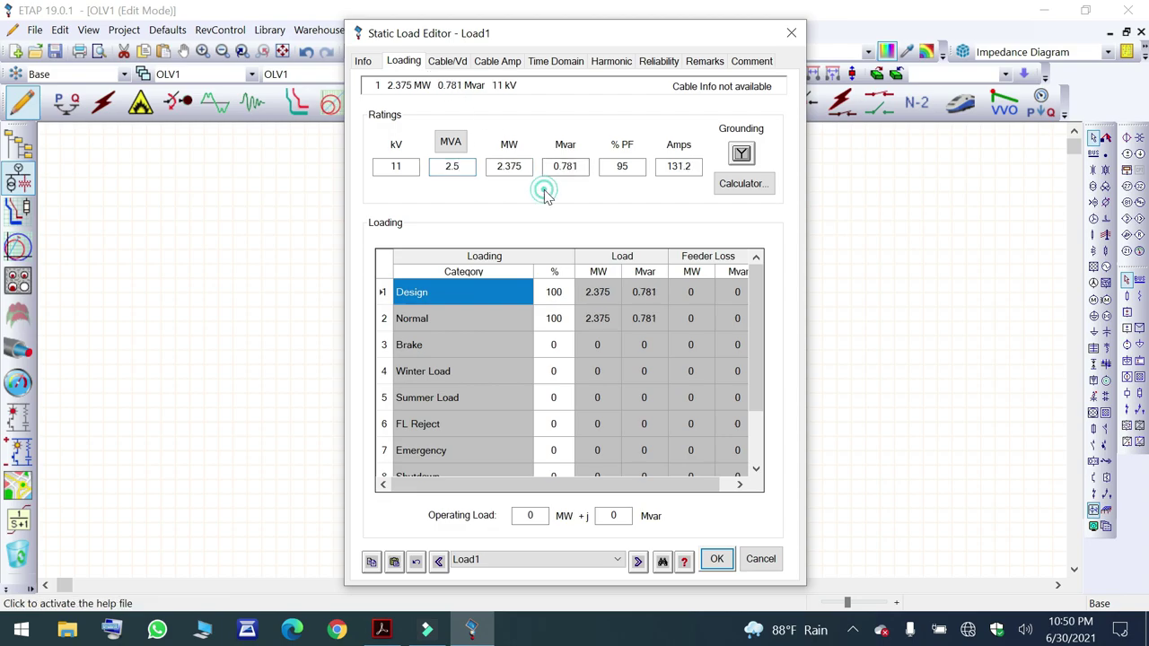
click(510, 167)
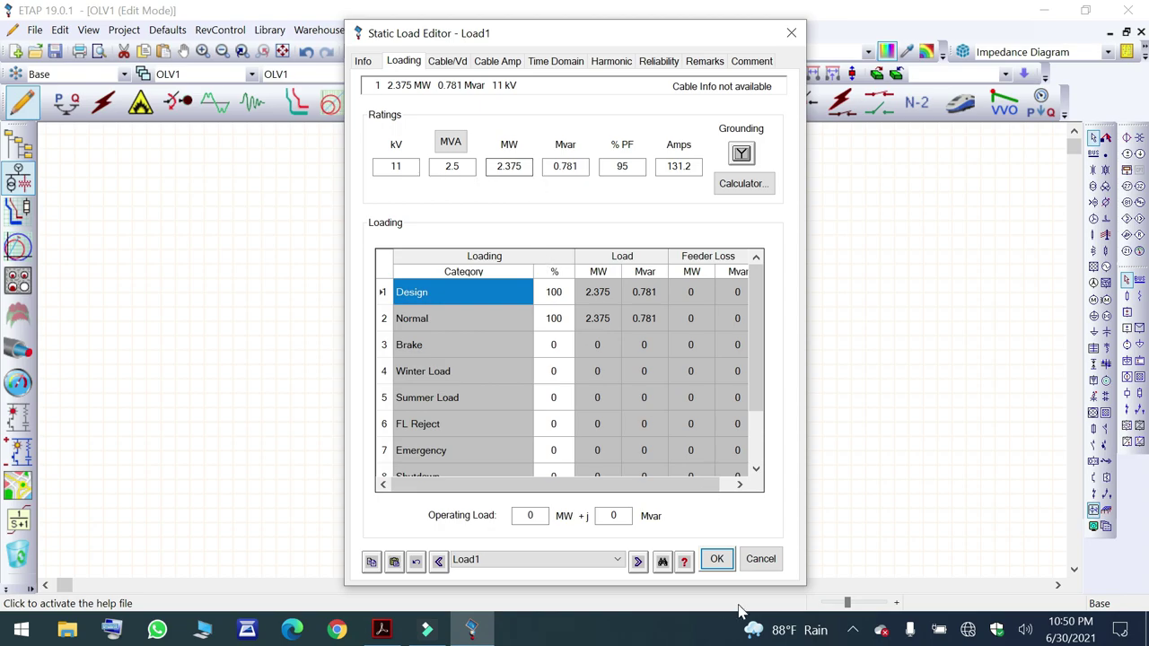
click(718, 560)
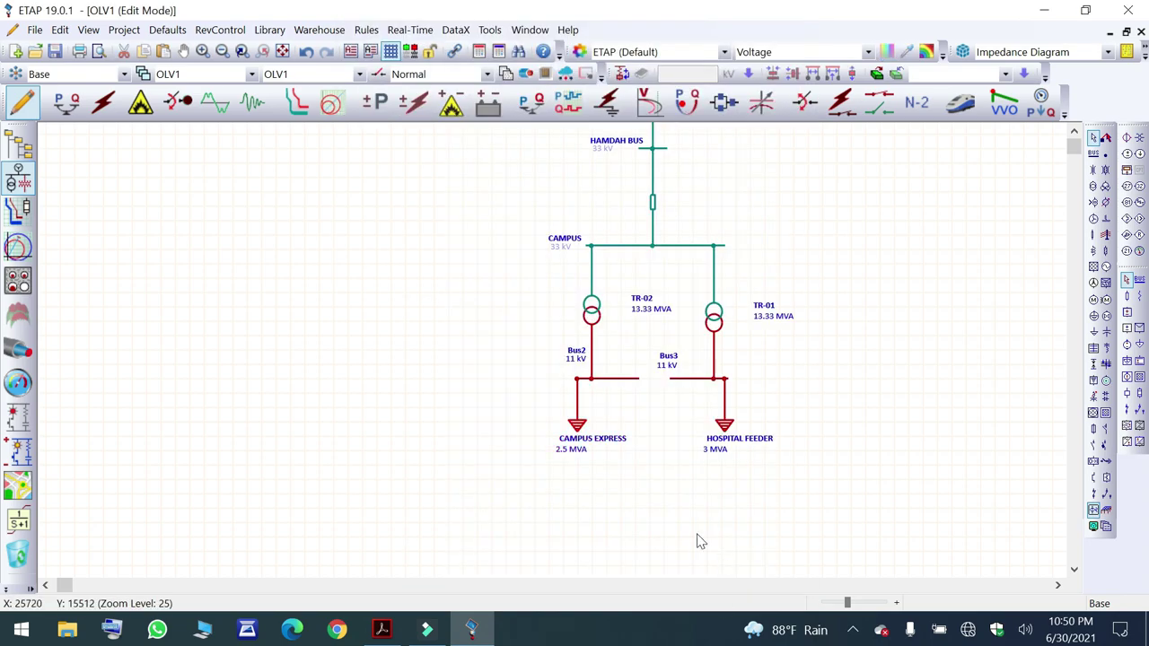
Run a load flow analysis on the network with the output file named bdprofessionals.
scroll(610, 442, down, 4)
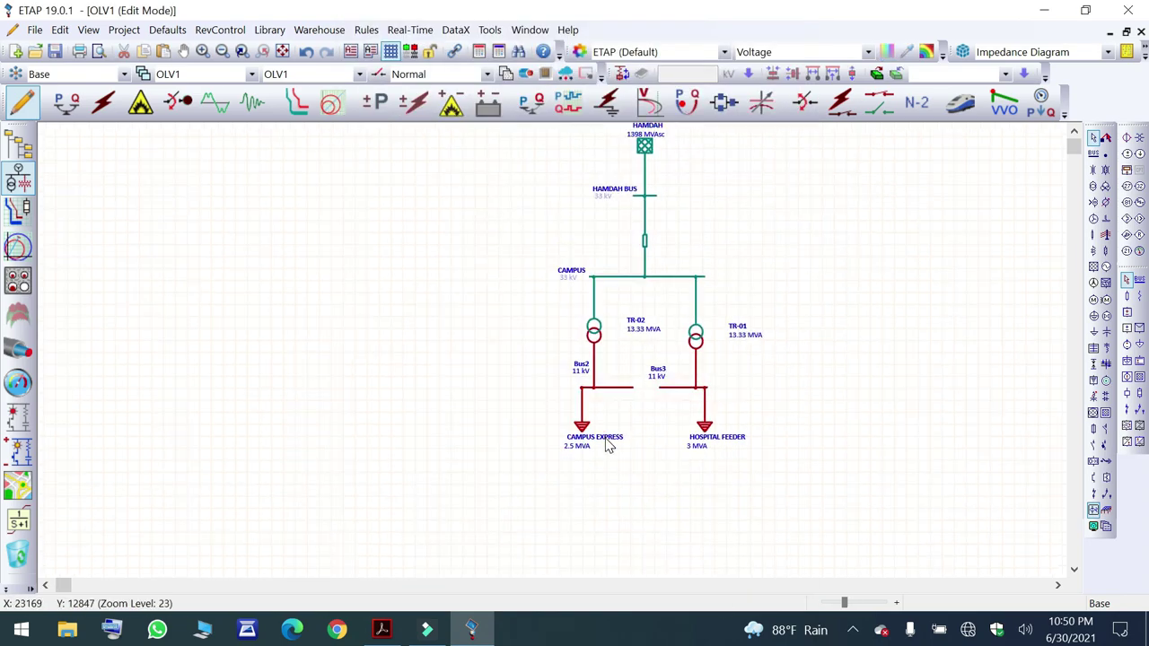
scroll(620, 431, up, 1)
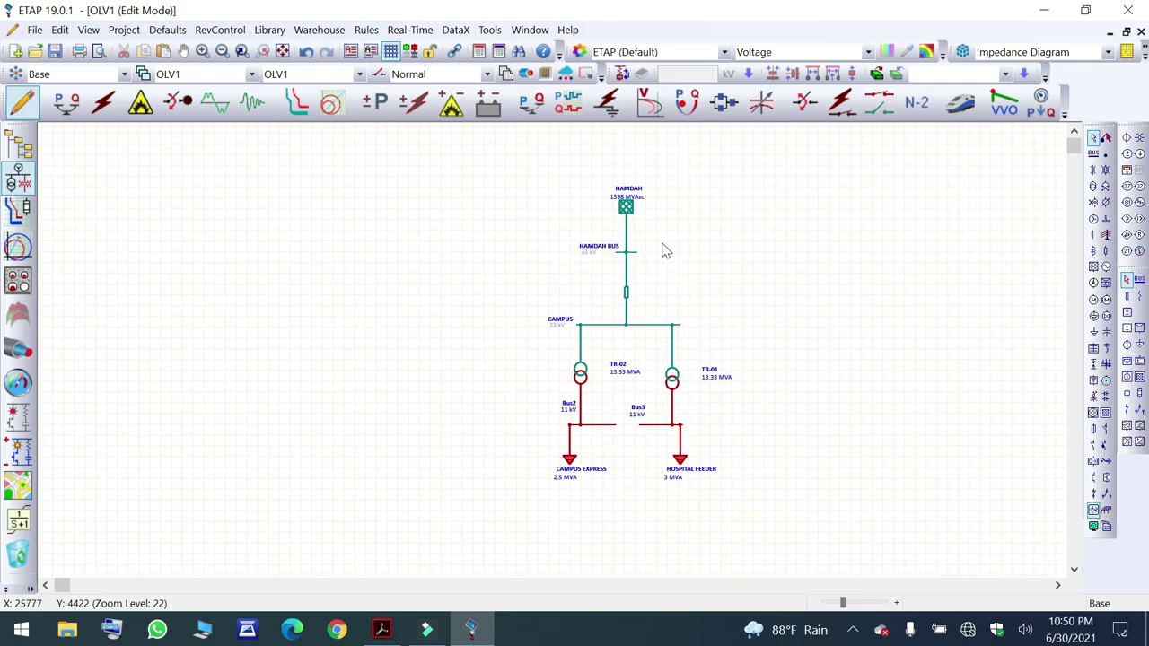
scroll(678, 384, up, 5)
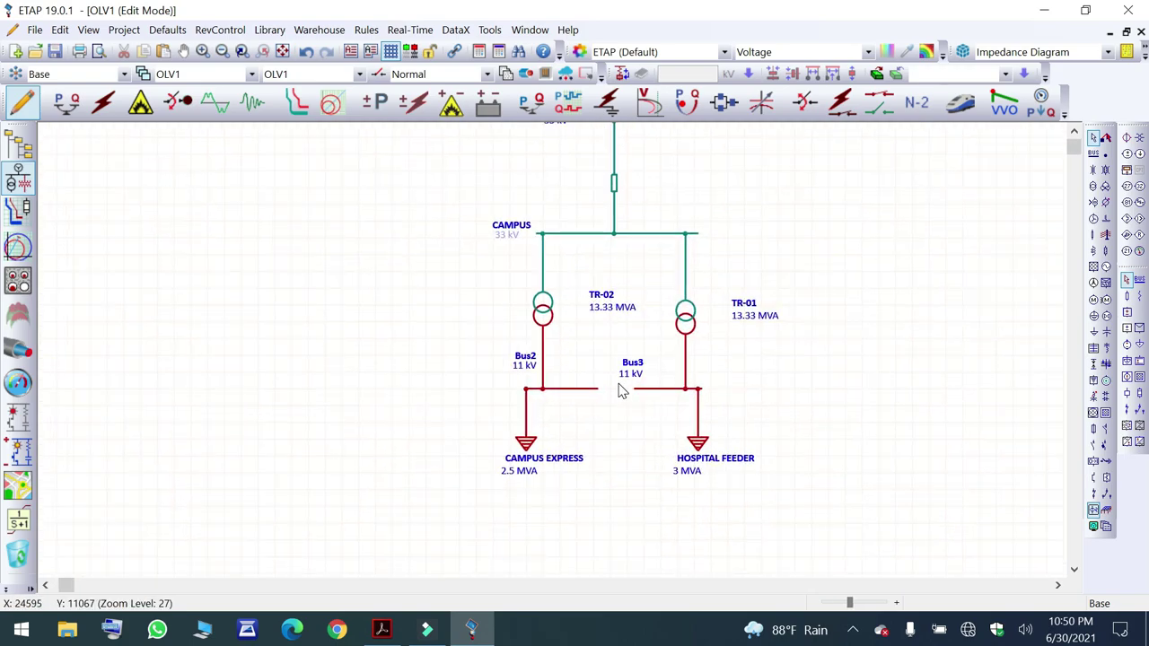
scroll(691, 449, down, 4)
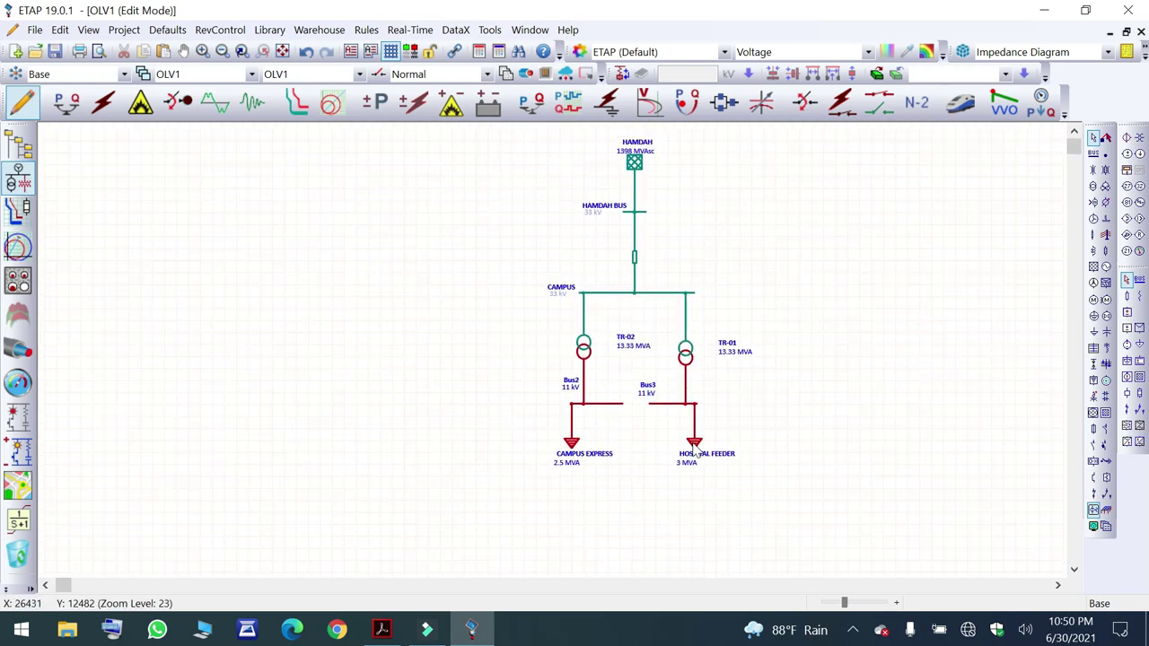
scroll(696, 452, down, 1)
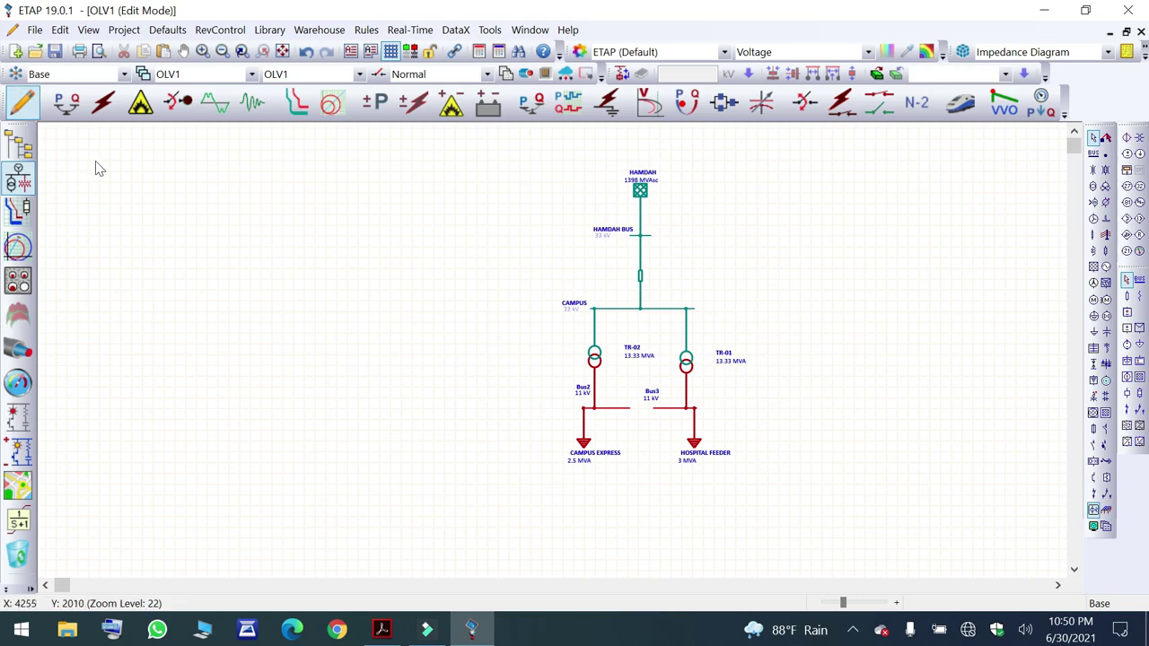
click(67, 103)
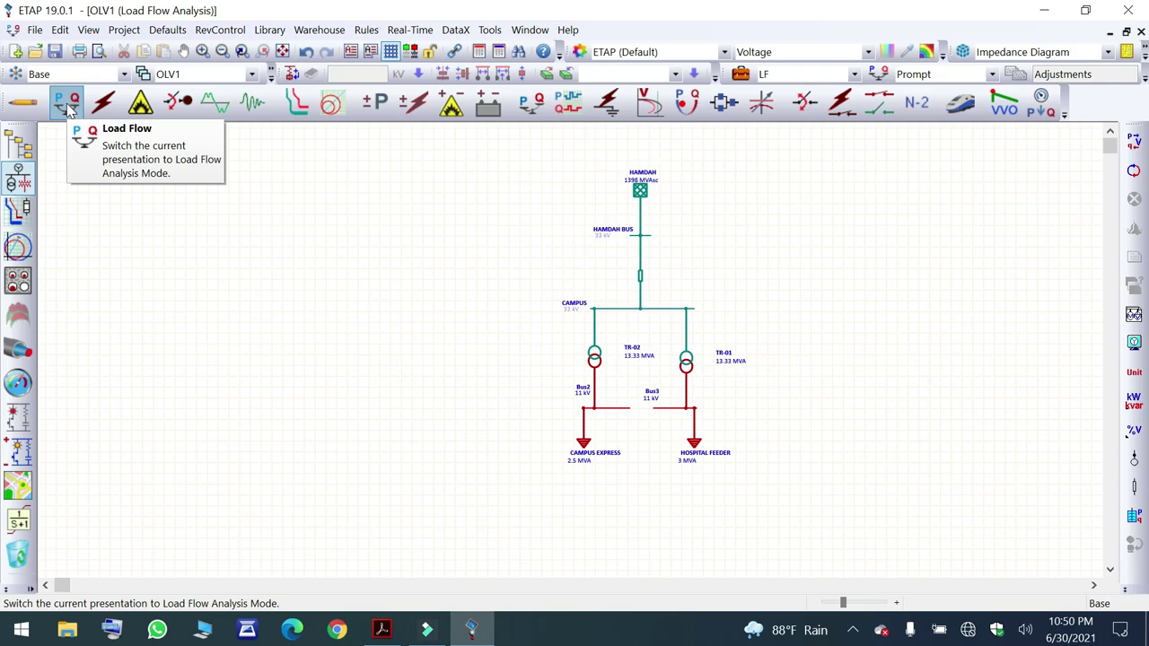
click(1136, 144)
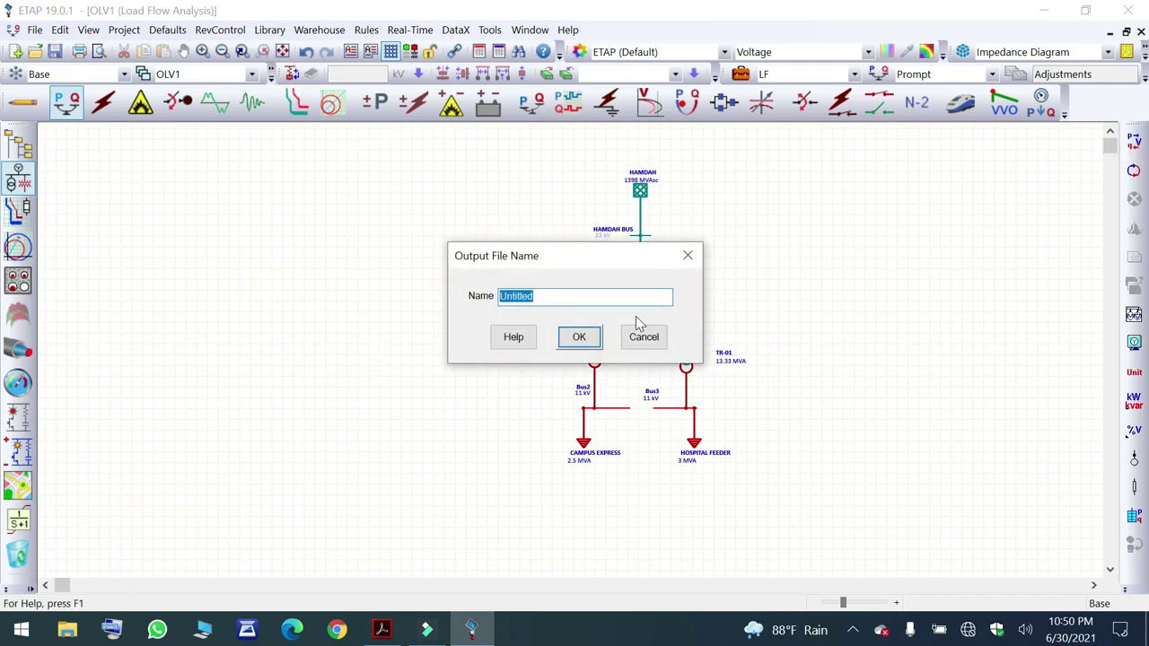
text(BD)
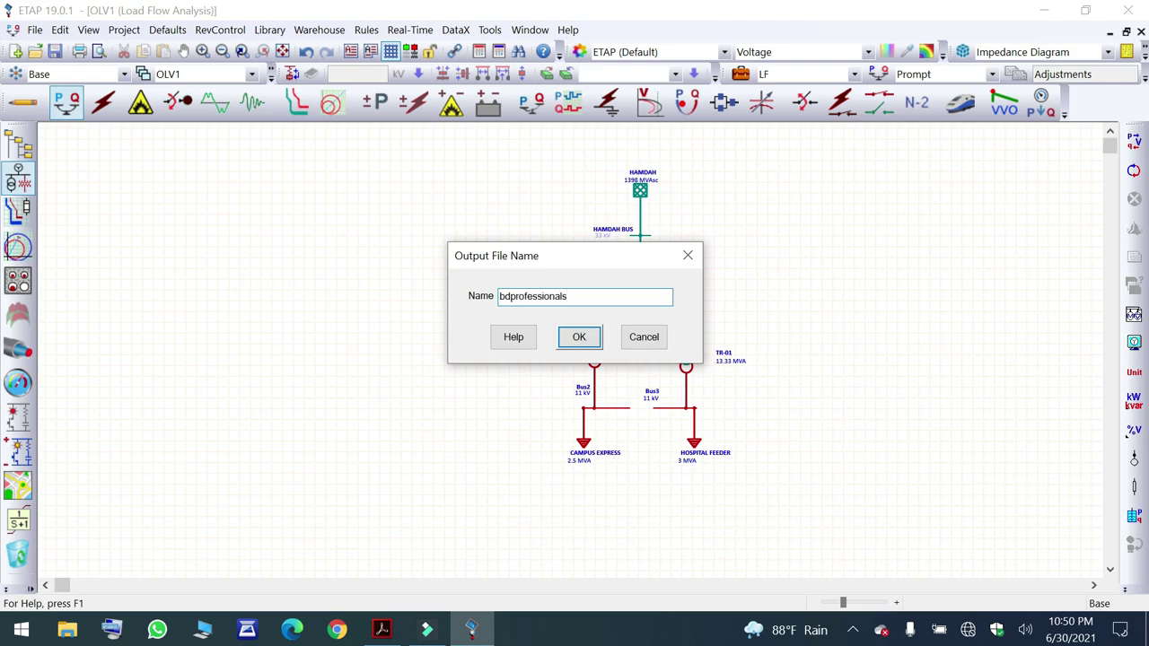
key(Return)
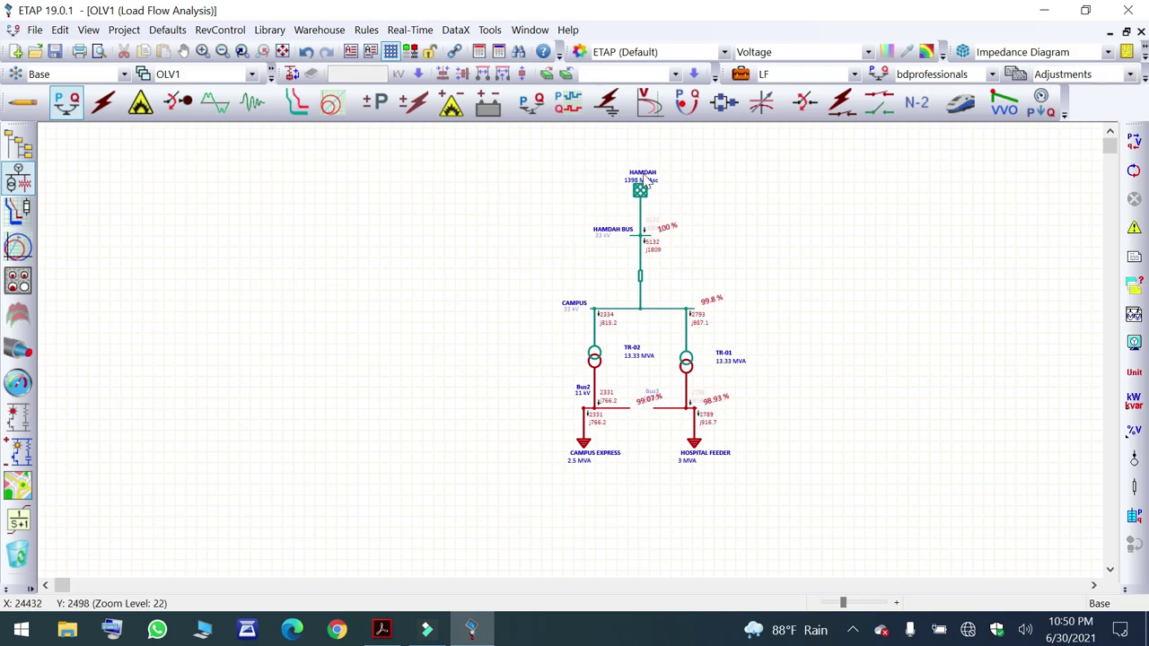
Display the load flow results as currents in Amp and bus voltages in kV, and examine them across the network.
scroll(662, 179, up, 3)
scroll(673, 192, up, 2)
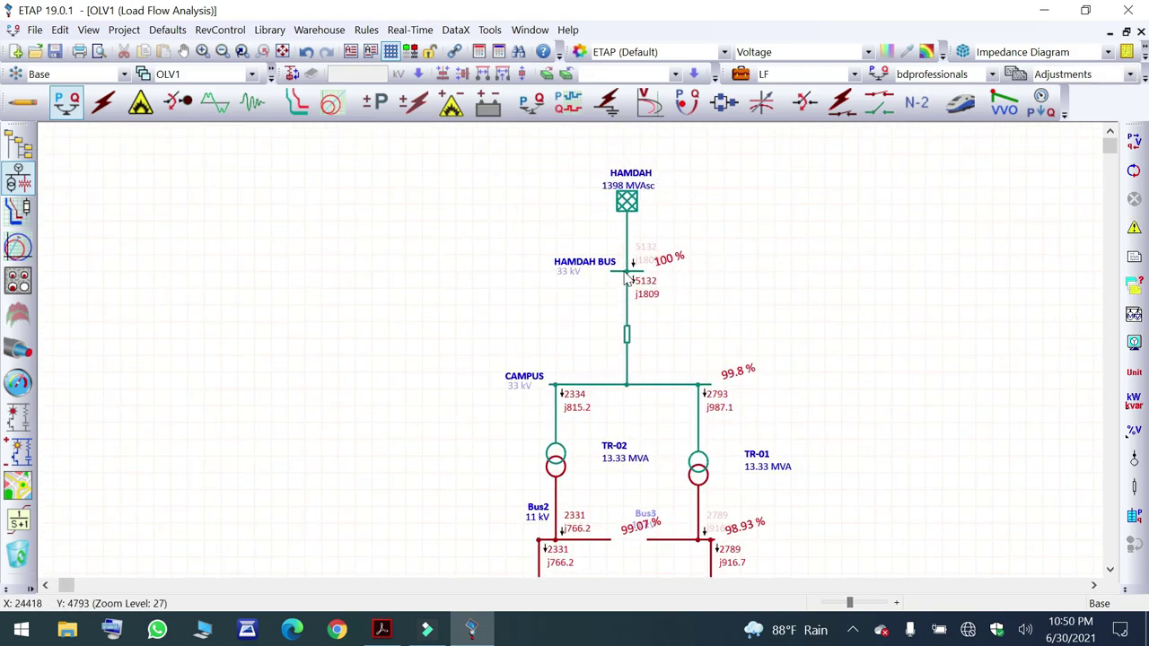
scroll(680, 265, down, 2)
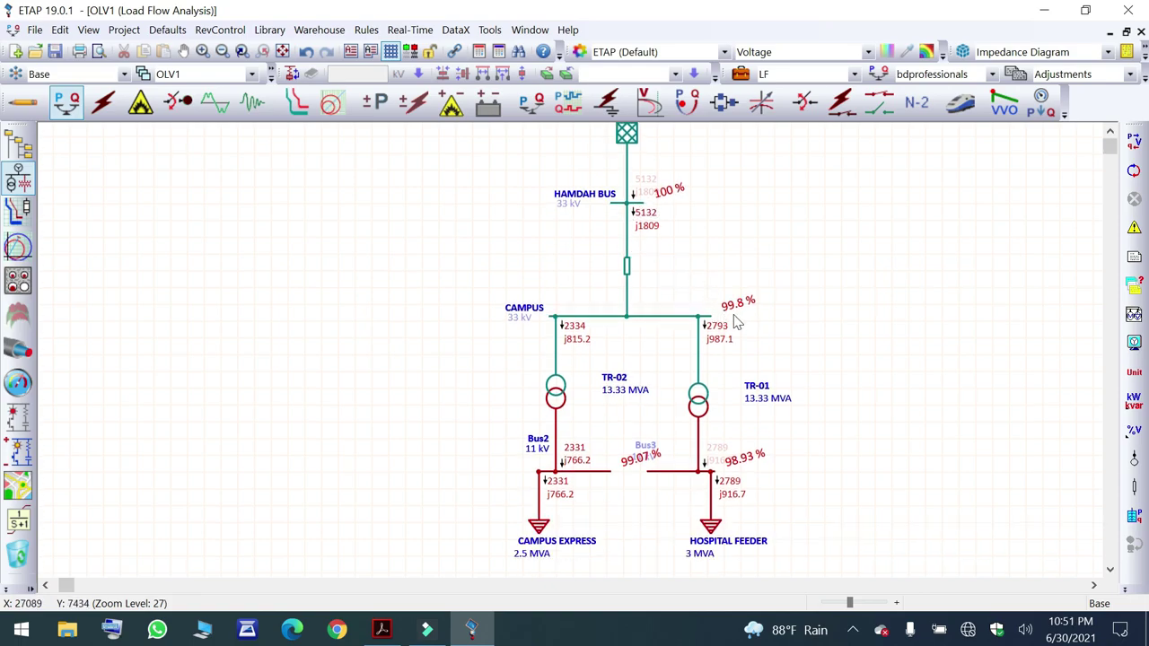
click(1134, 401)
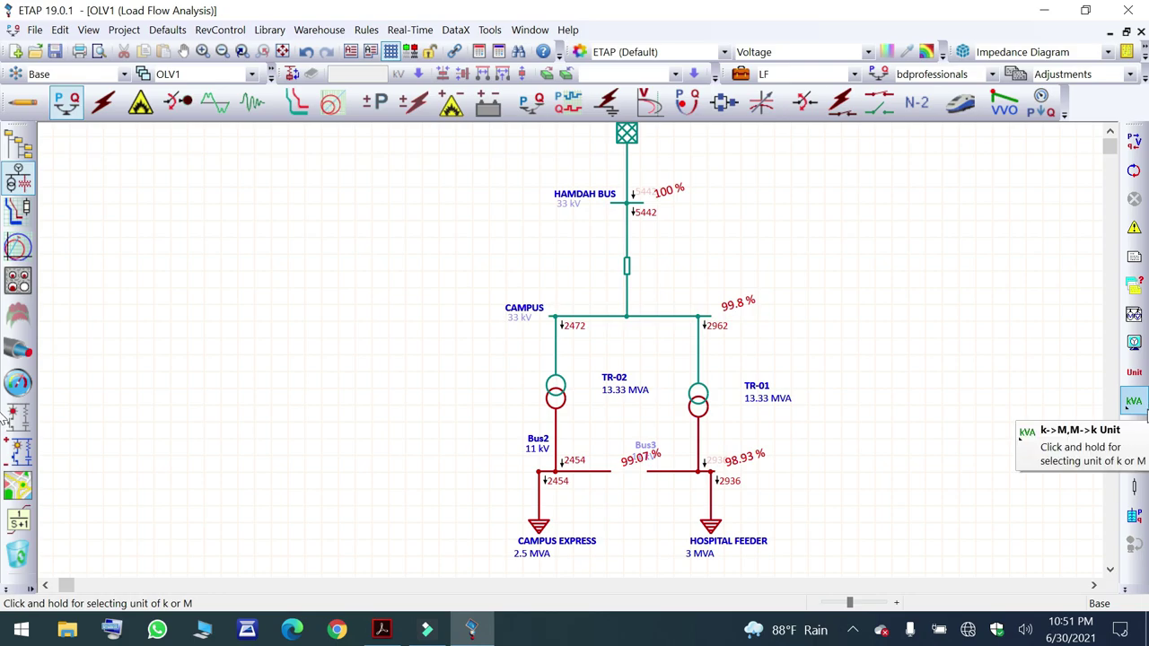
click(1144, 409)
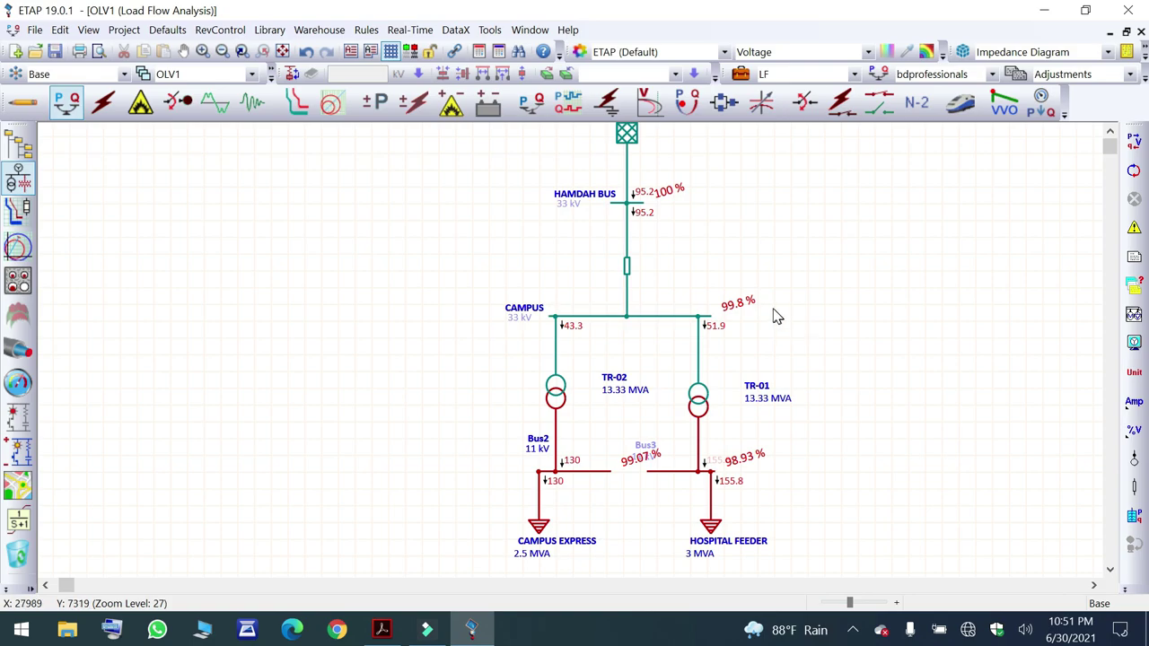
click(1135, 432)
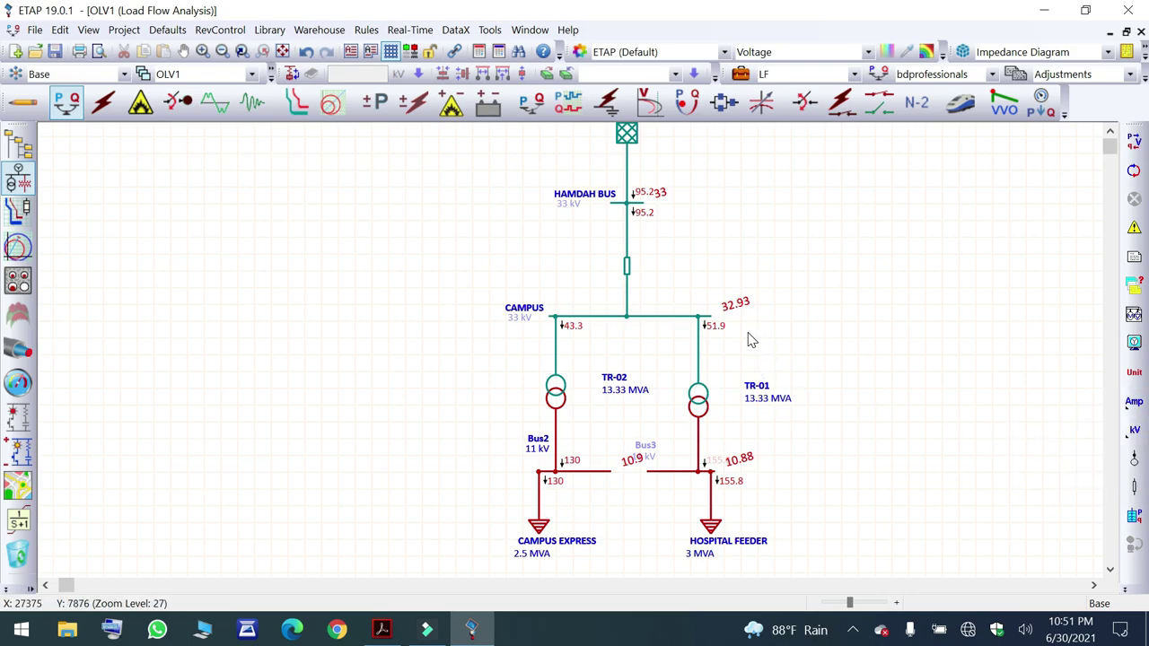
scroll(750, 346, up, 2)
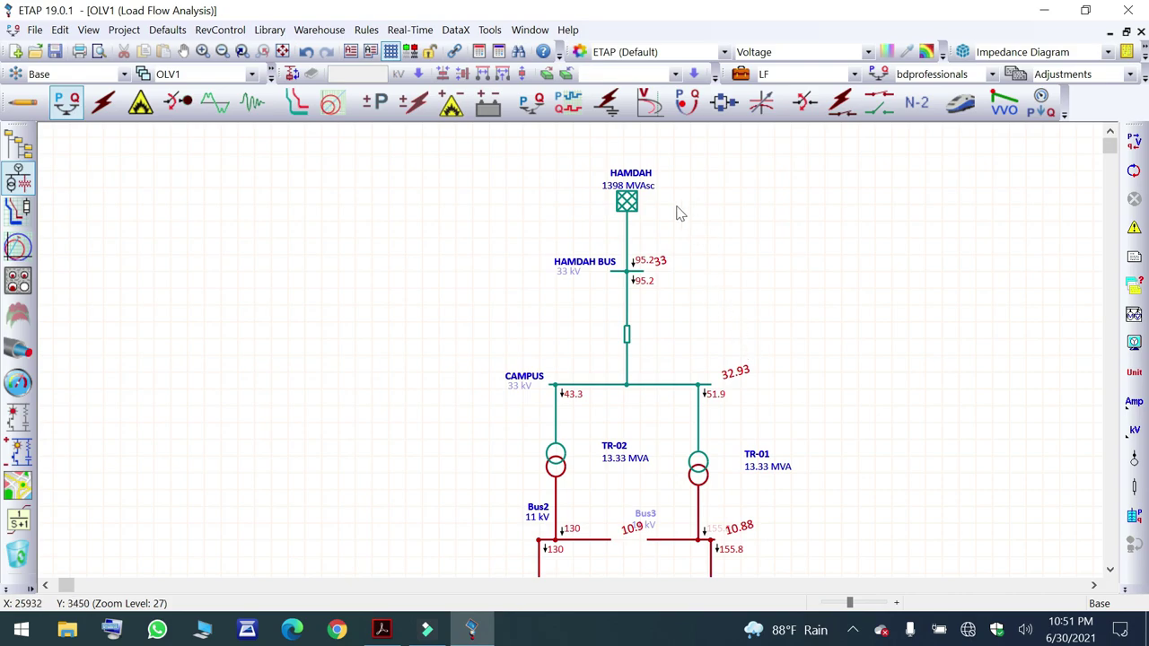
scroll(658, 260, down, 2)
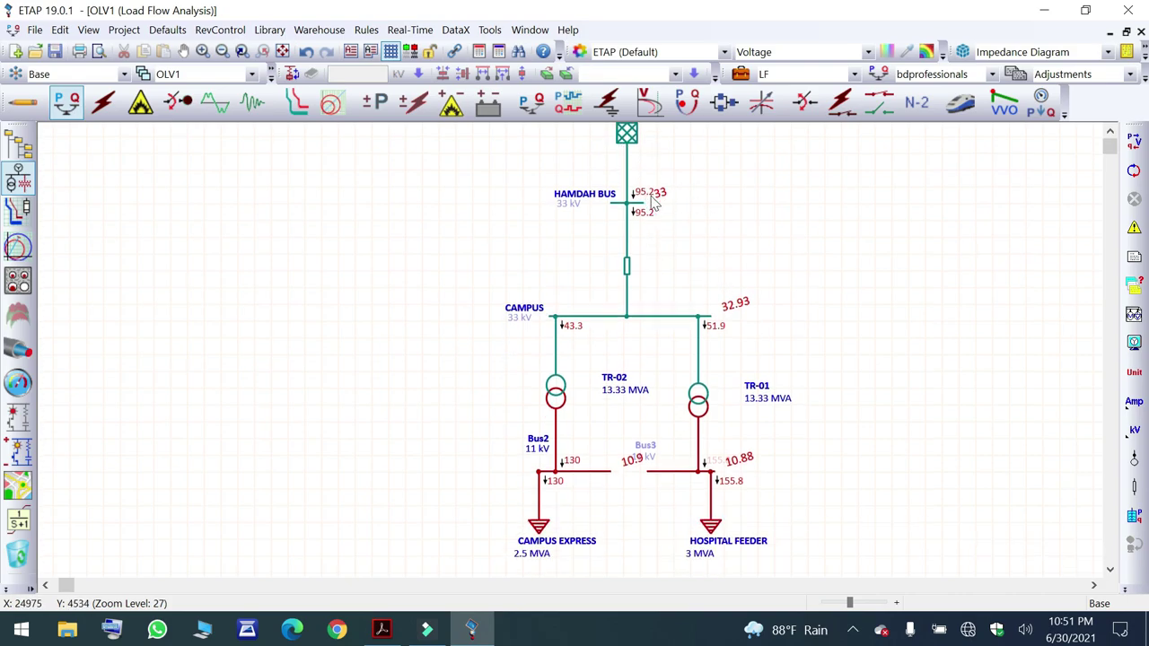
scroll(626, 331, down, 2)
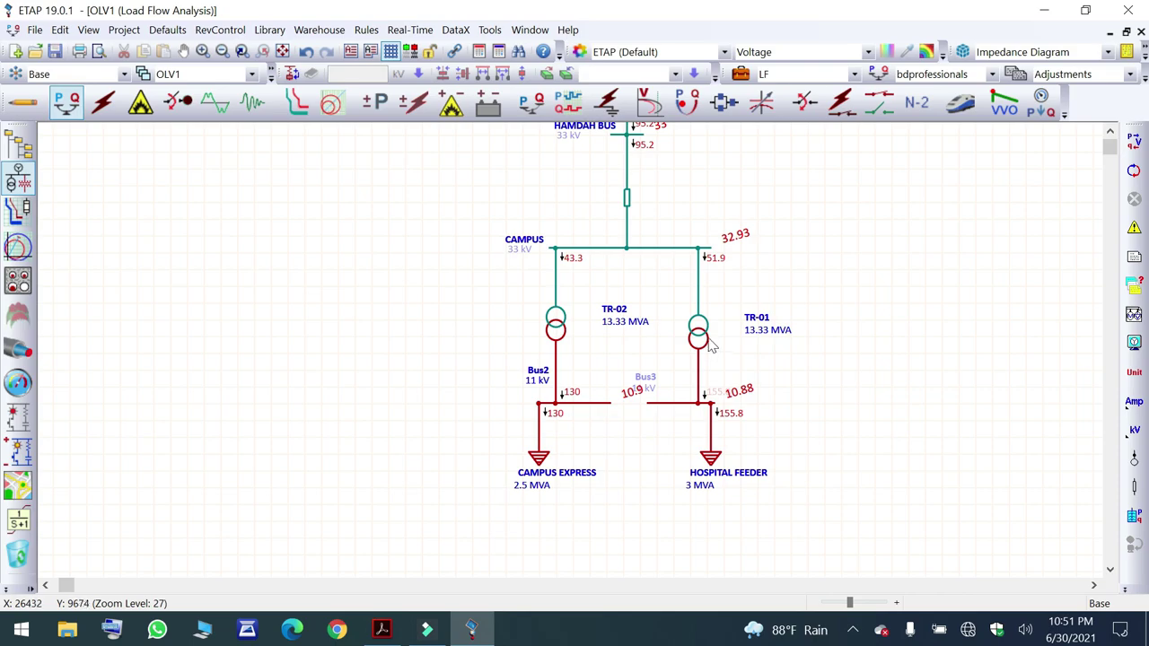
scroll(718, 267, up, 1)
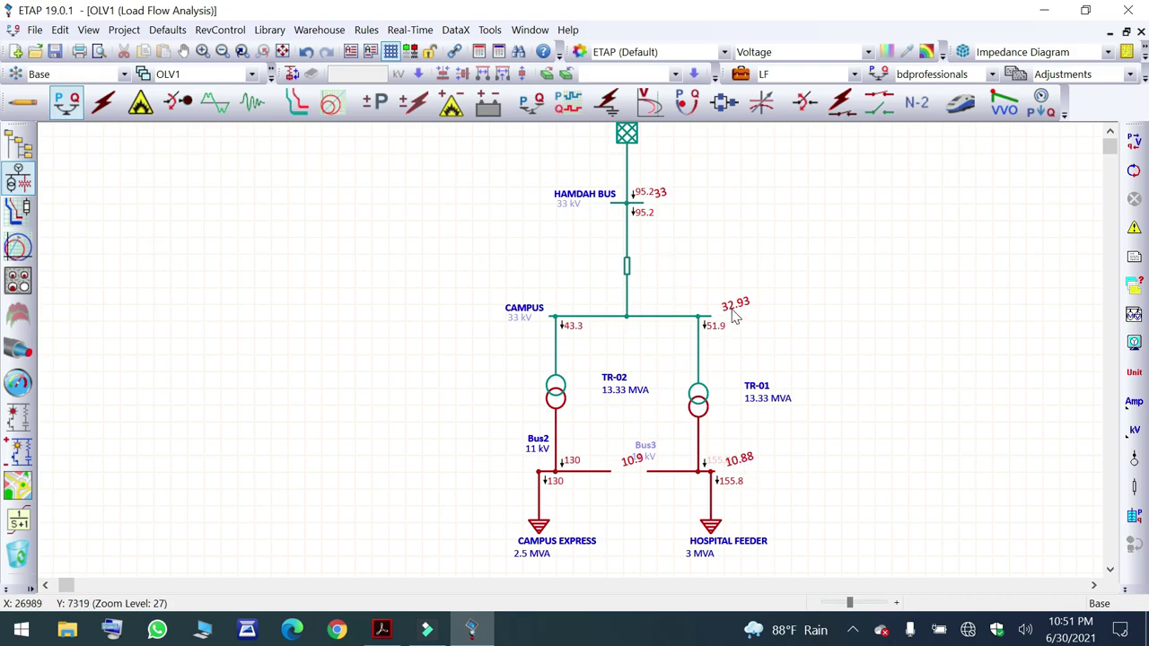
Set the length of the transmission line between HAMDAH BUS and CAMPUS to 20 km and rerun the load flow analysis.
click(30, 106)
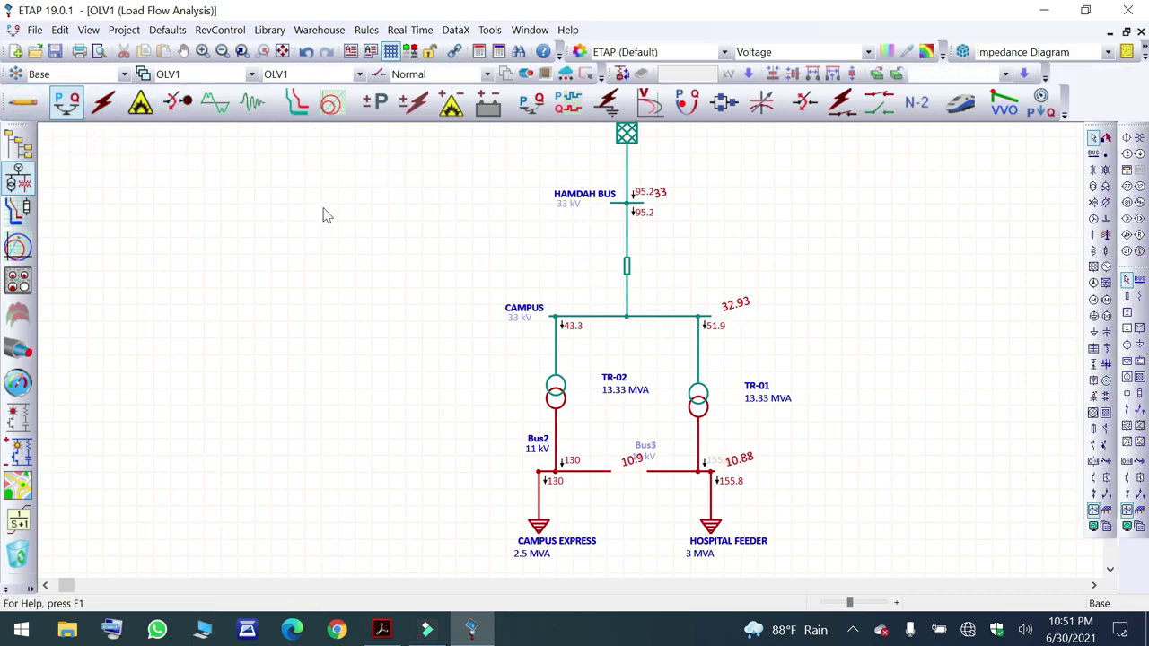
double_click(619, 268)
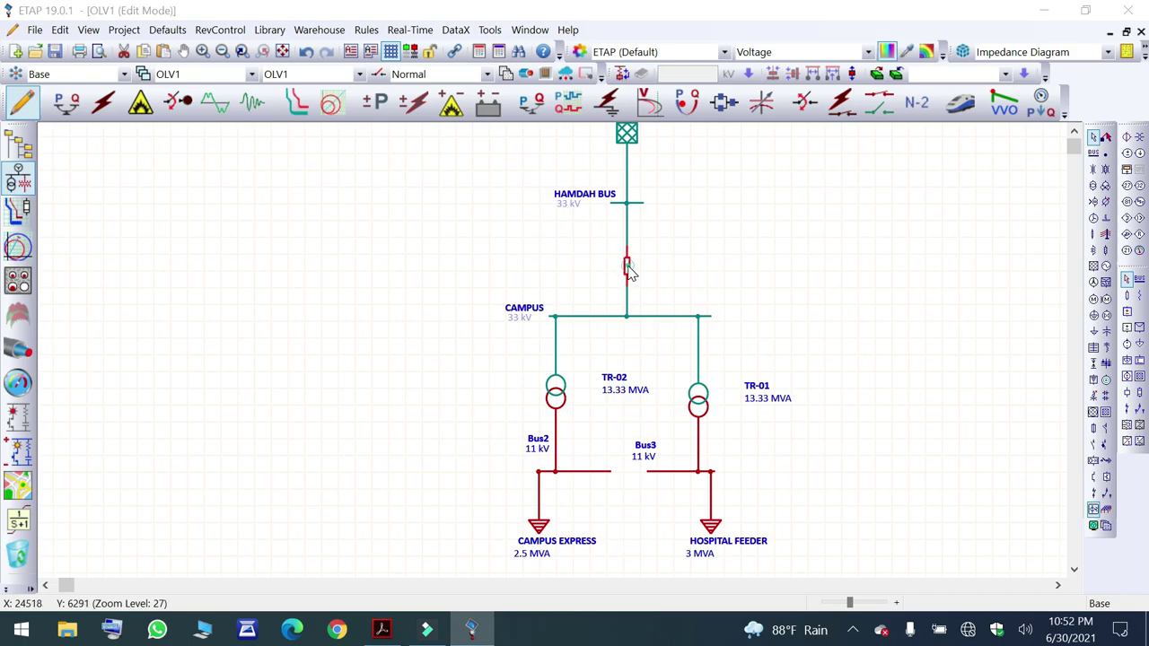
click(739, 460)
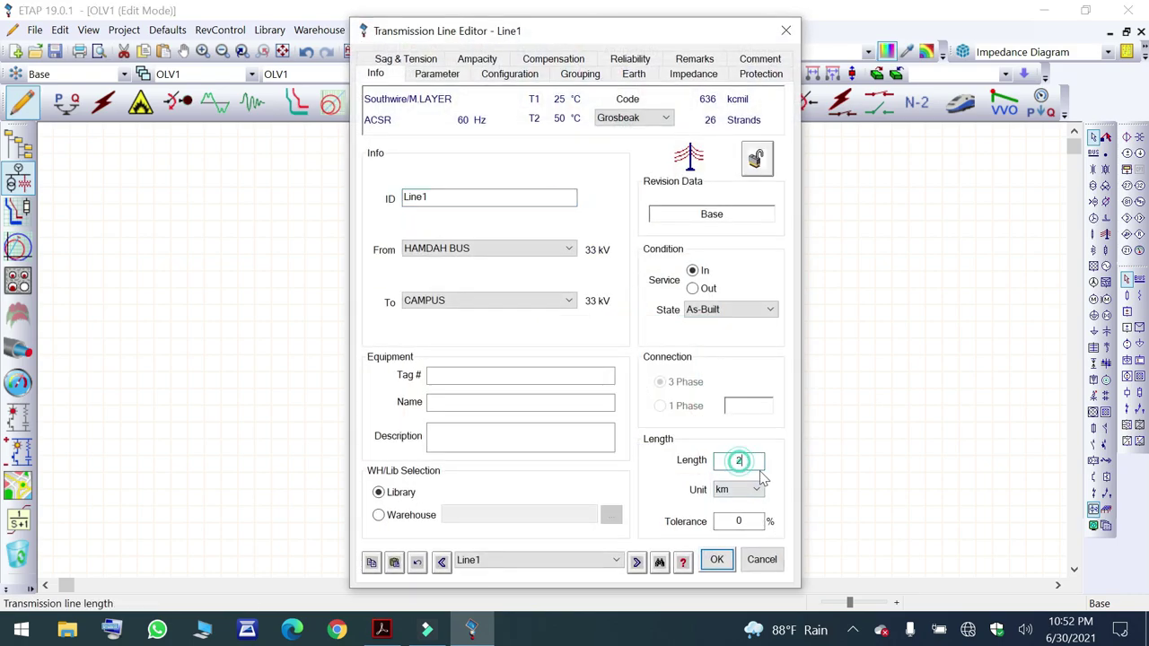
text(20)
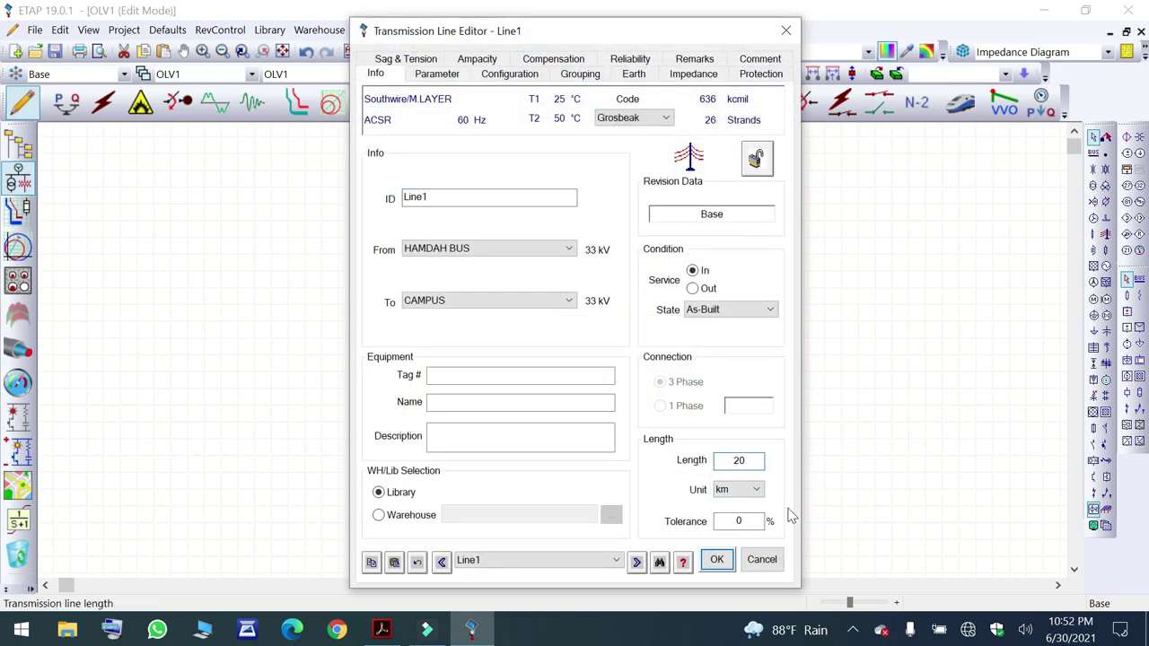
click(717, 559)
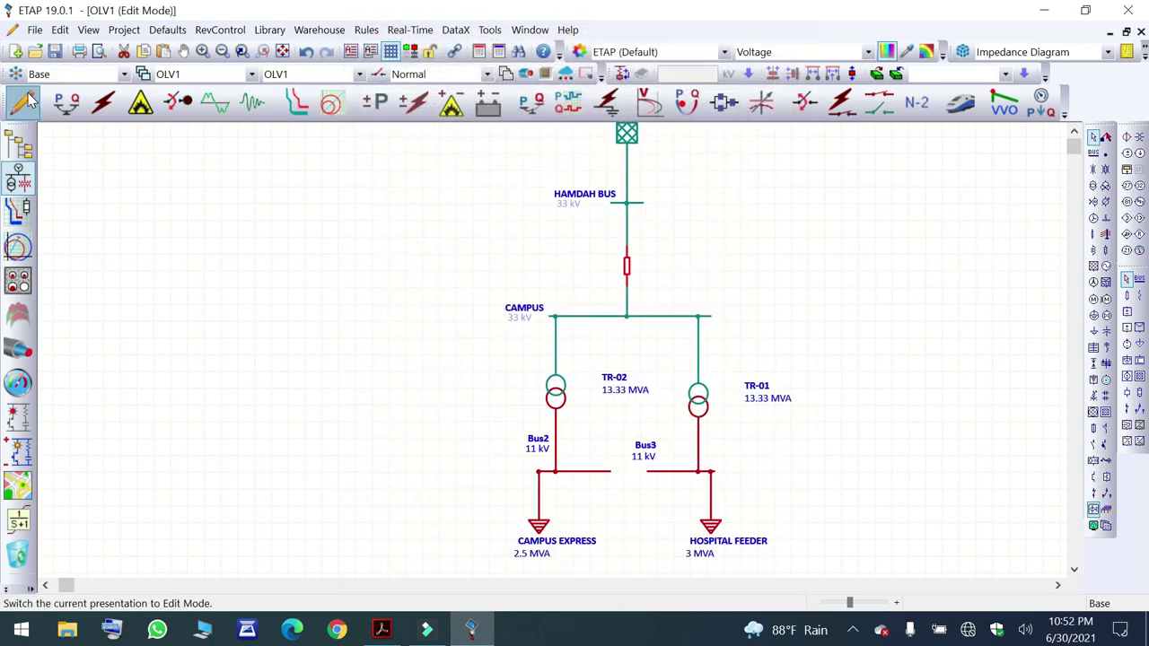
click(66, 106)
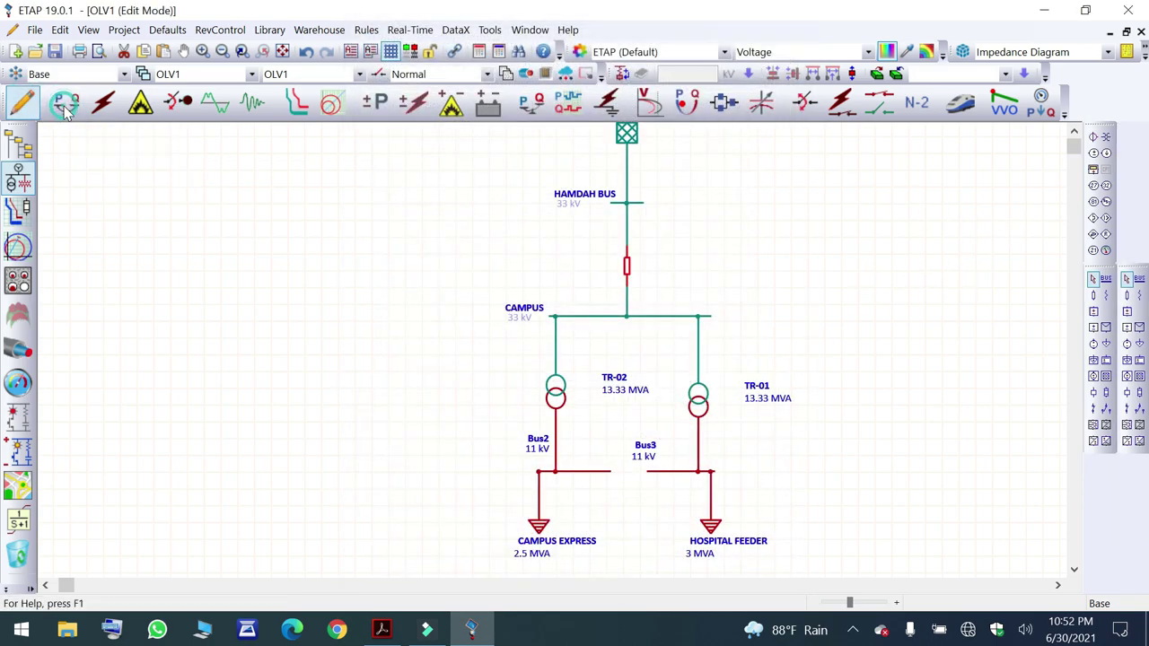
click(1136, 145)
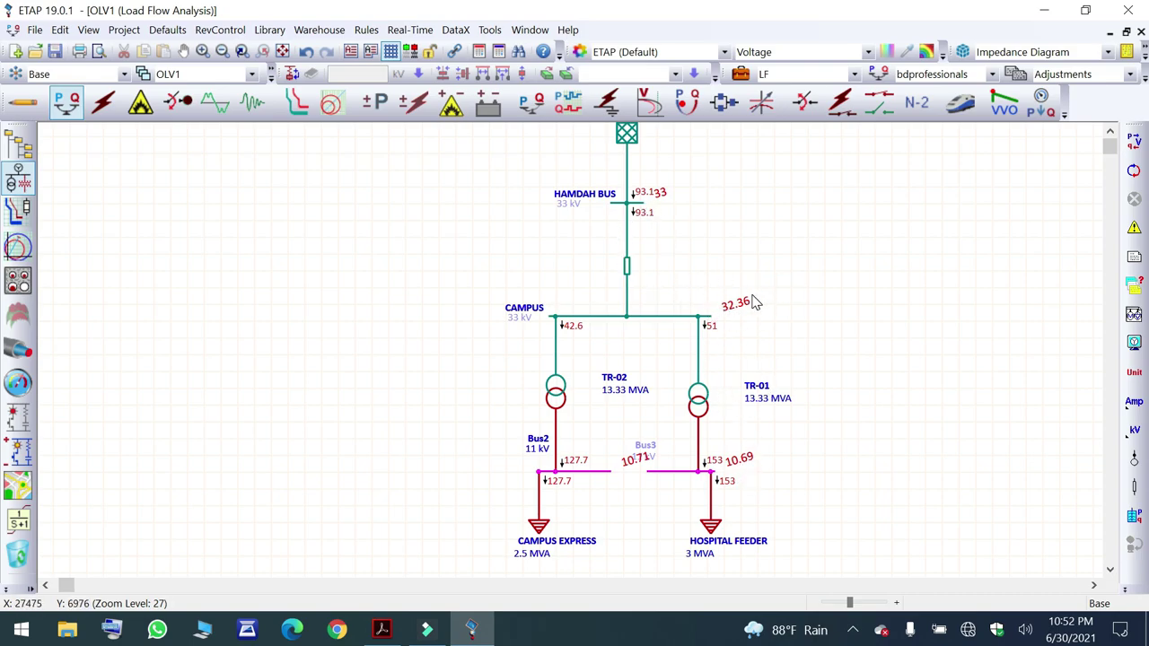
Set the length of the transmission line between HAMDAH BUS and CAMPUS to 2 km.
click(22, 101)
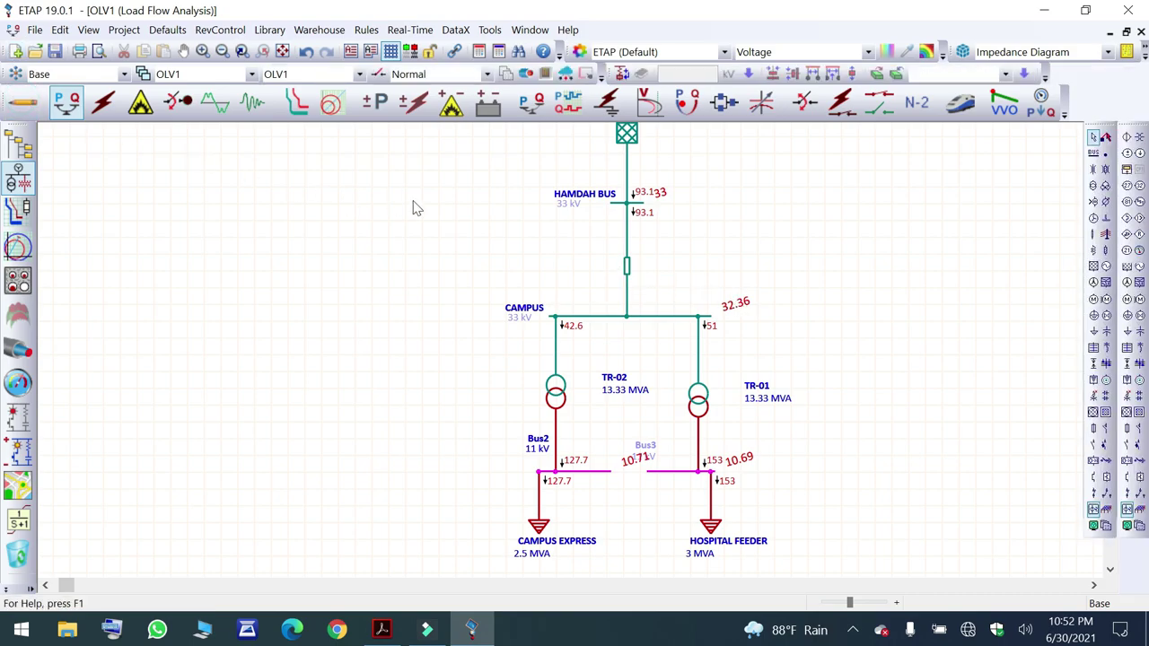
double_click(627, 269)
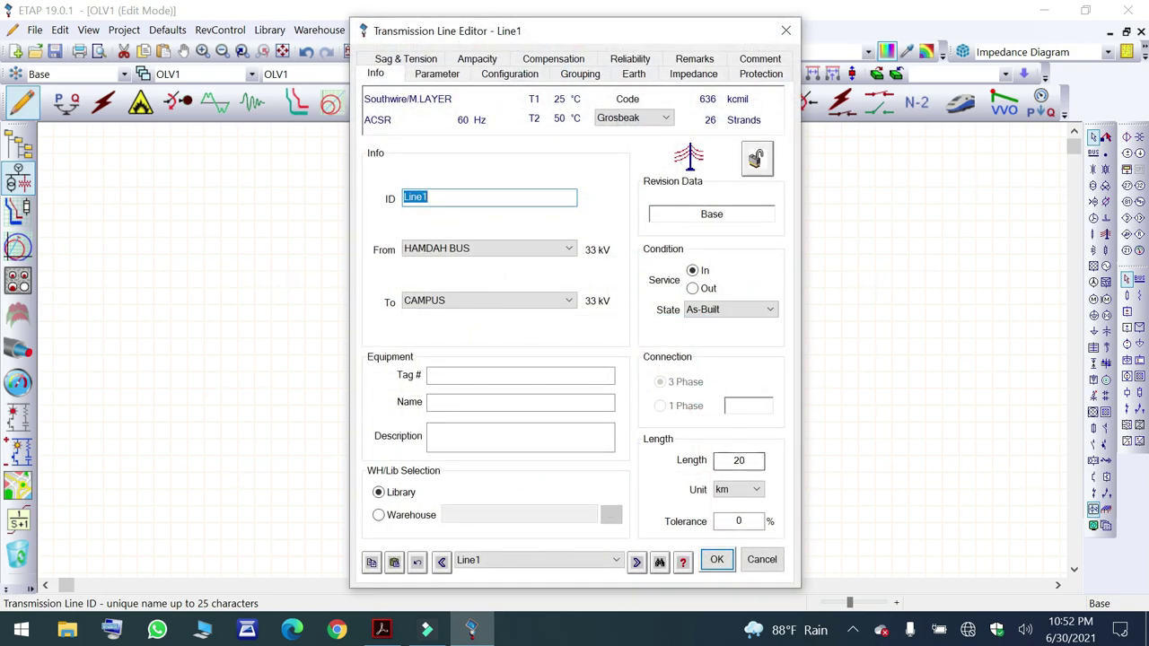
click(752, 461)
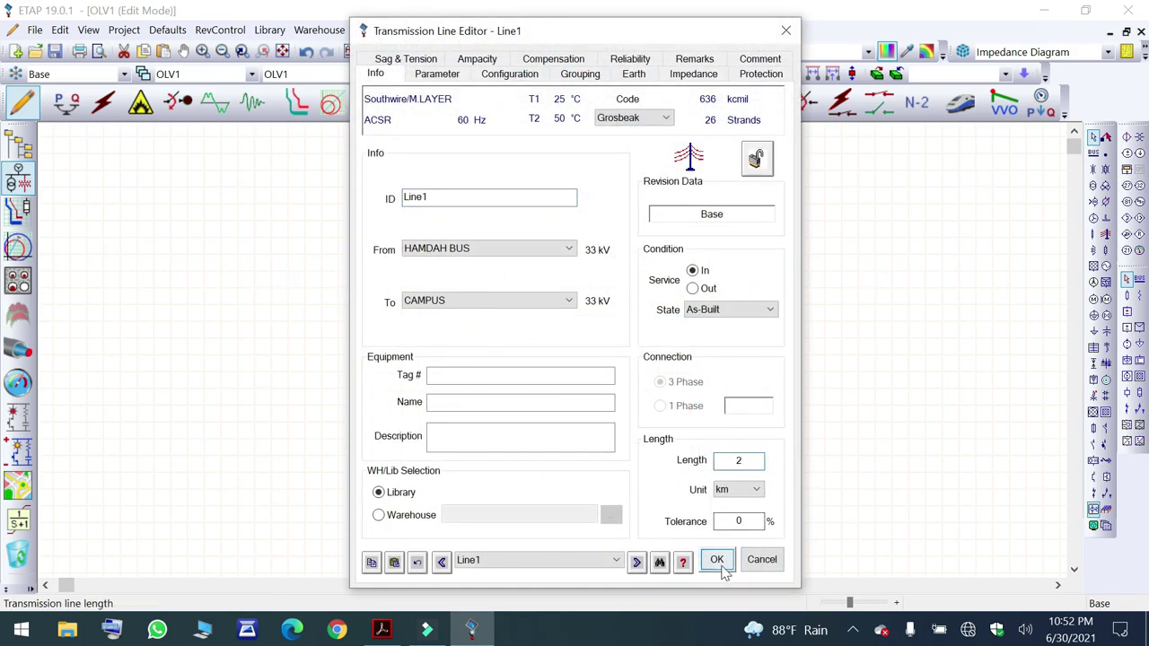
click(717, 560)
scroll(771, 413, down, 2)
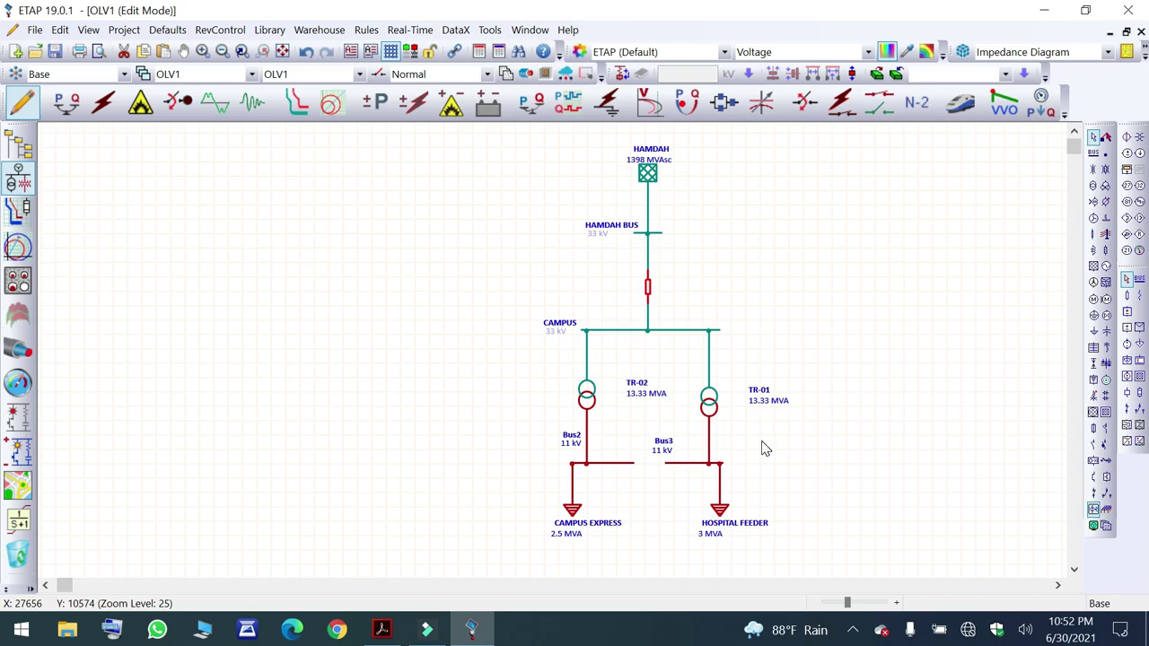
Try to run an IEC 60909 short-circuit analysis with the output file named bdprofessionals, and close the resulting report.
click(104, 105)
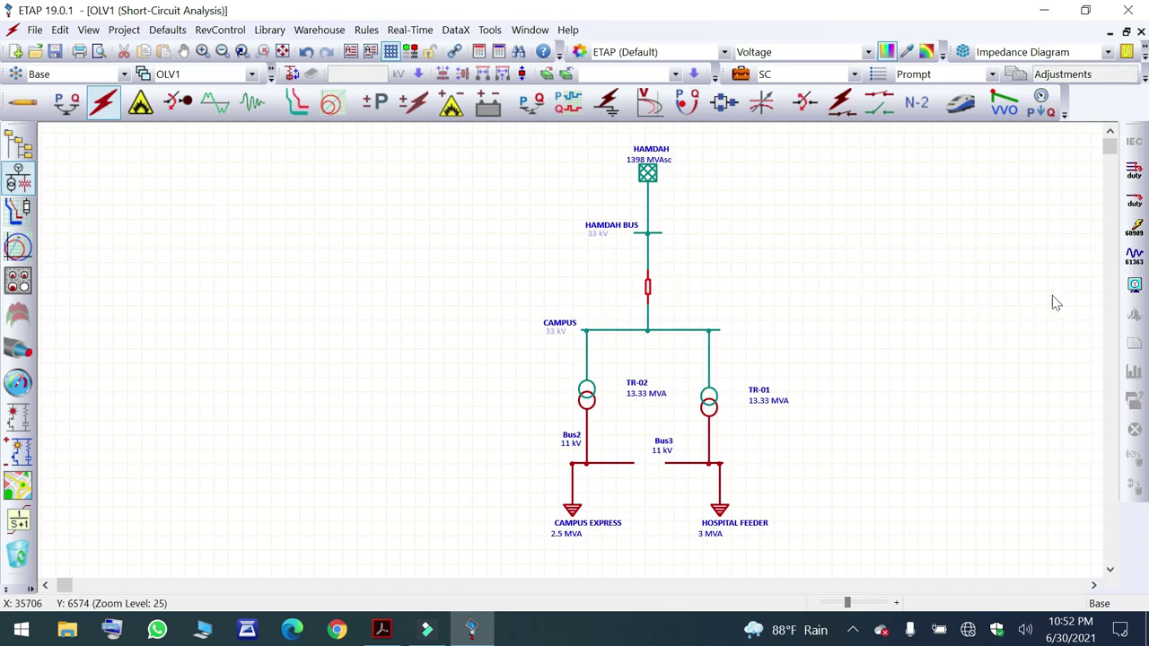
click(1138, 230)
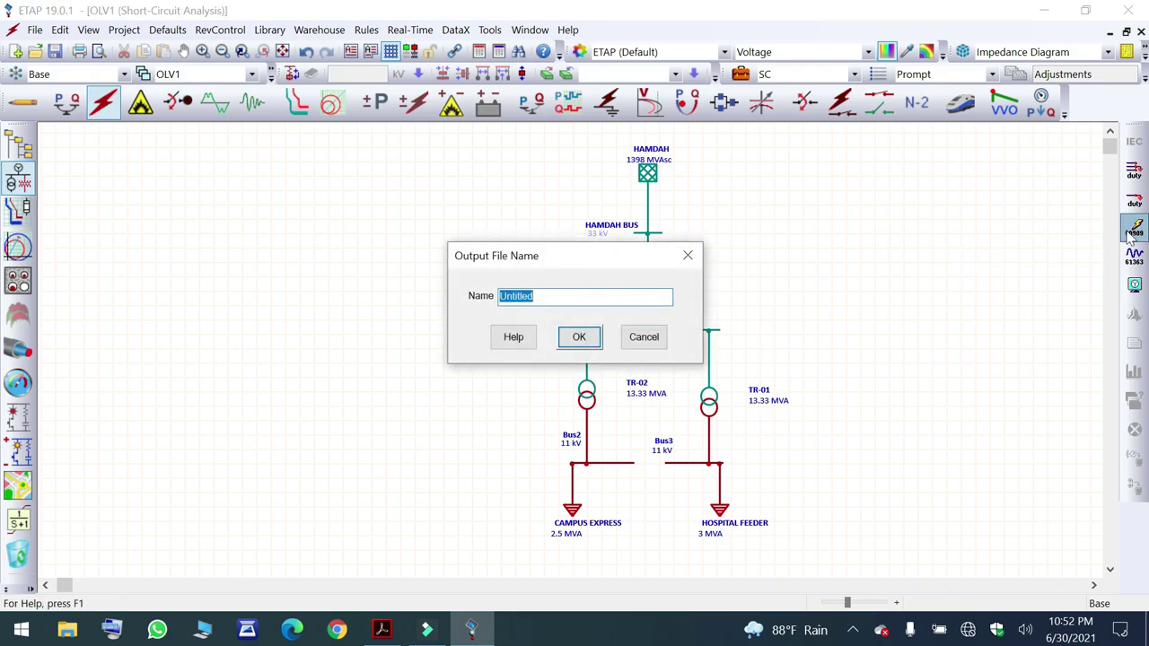
text(bdprofessionals)
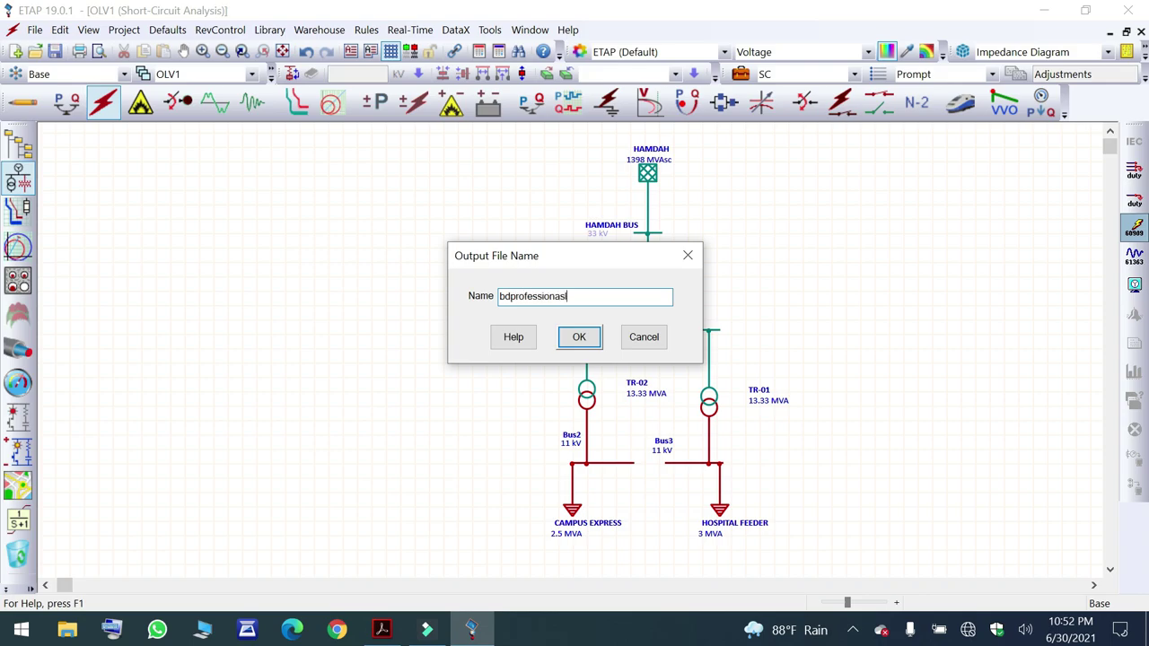
key(Return)
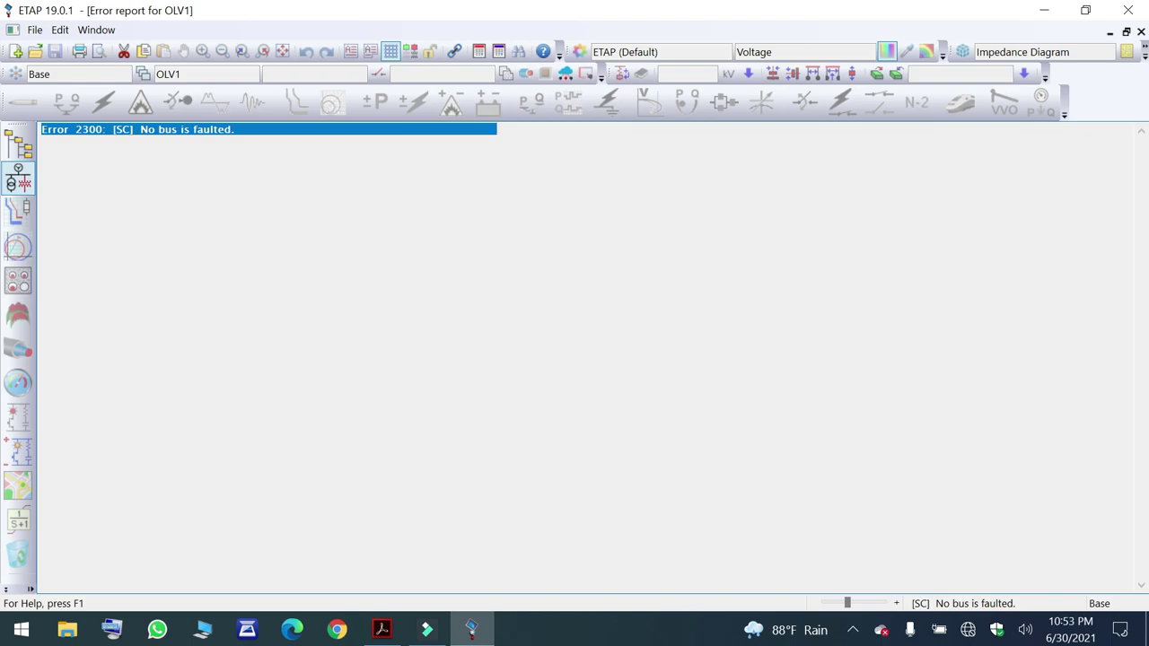
click(1141, 31)
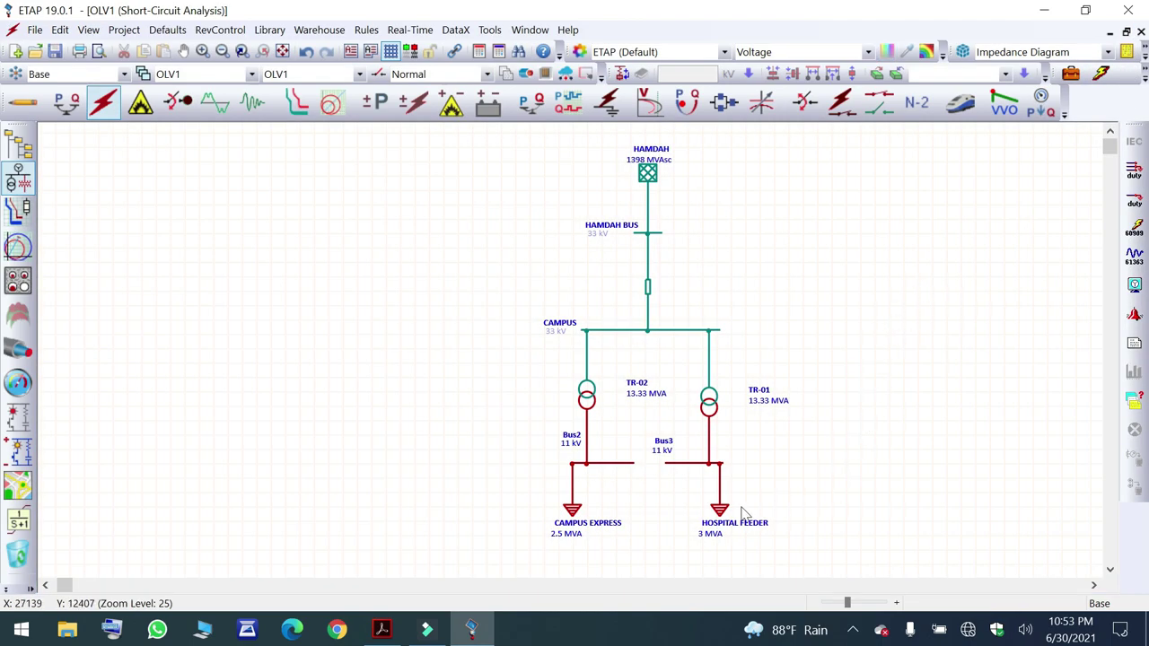
Mark Bus3, CAMPUS, HAMDAH BUS and Bus2 as faulted and run the IEC 60909 short-circuit analysis.
right_click(696, 472)
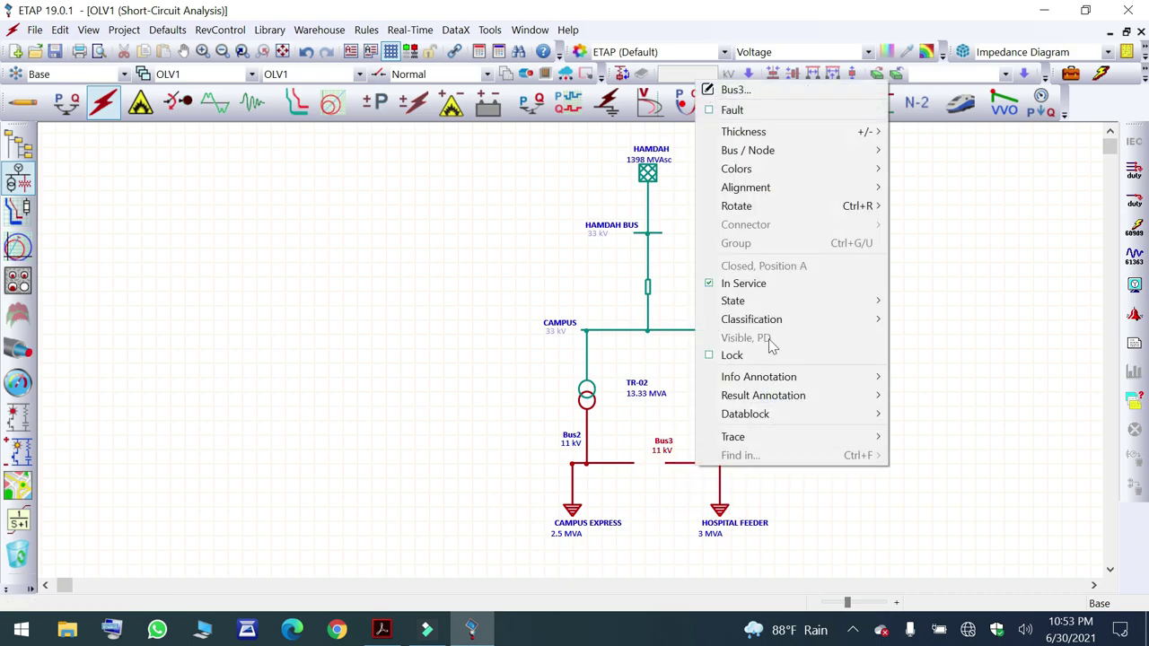
click(709, 110)
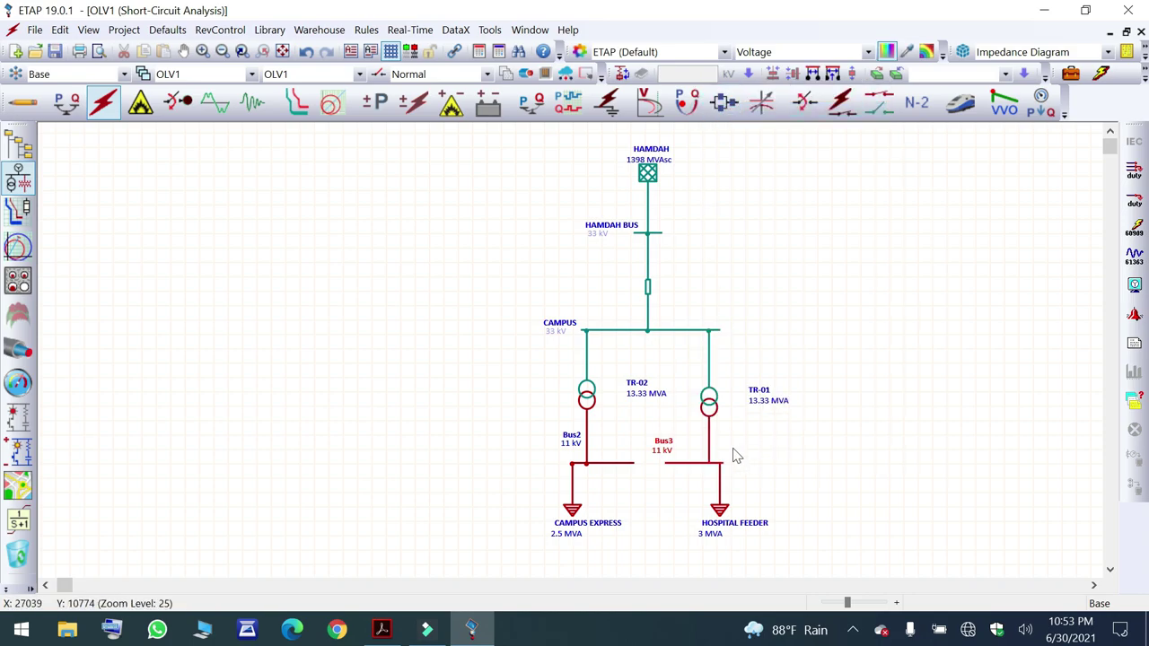
right_click(686, 338)
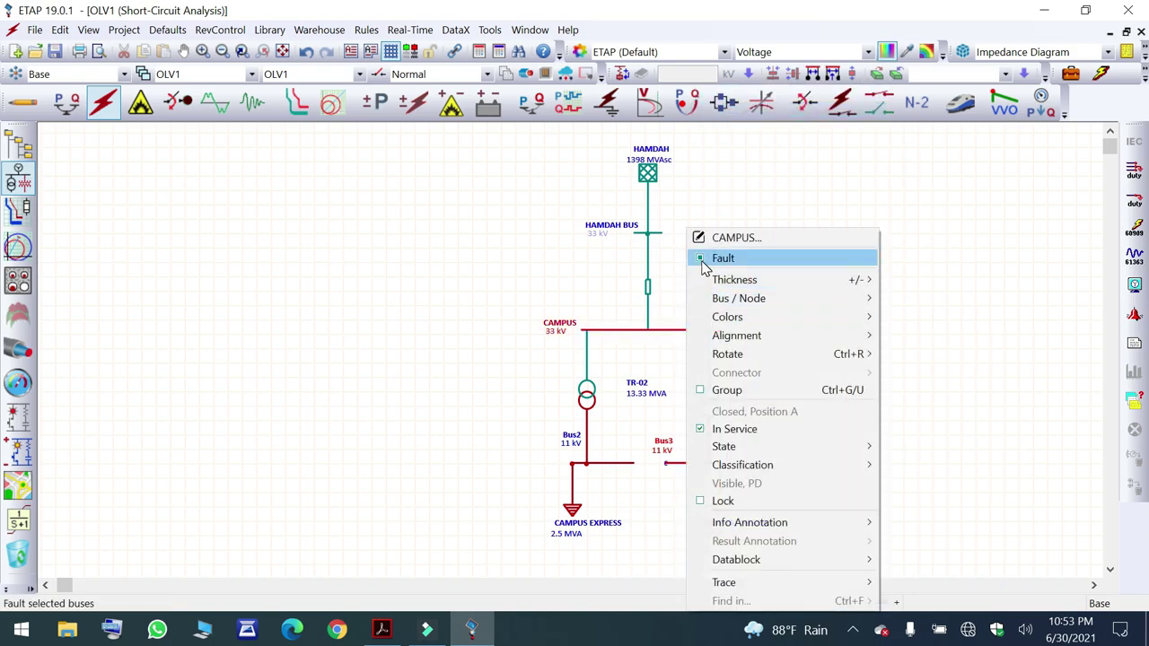
click(703, 259)
right_click(699, 332)
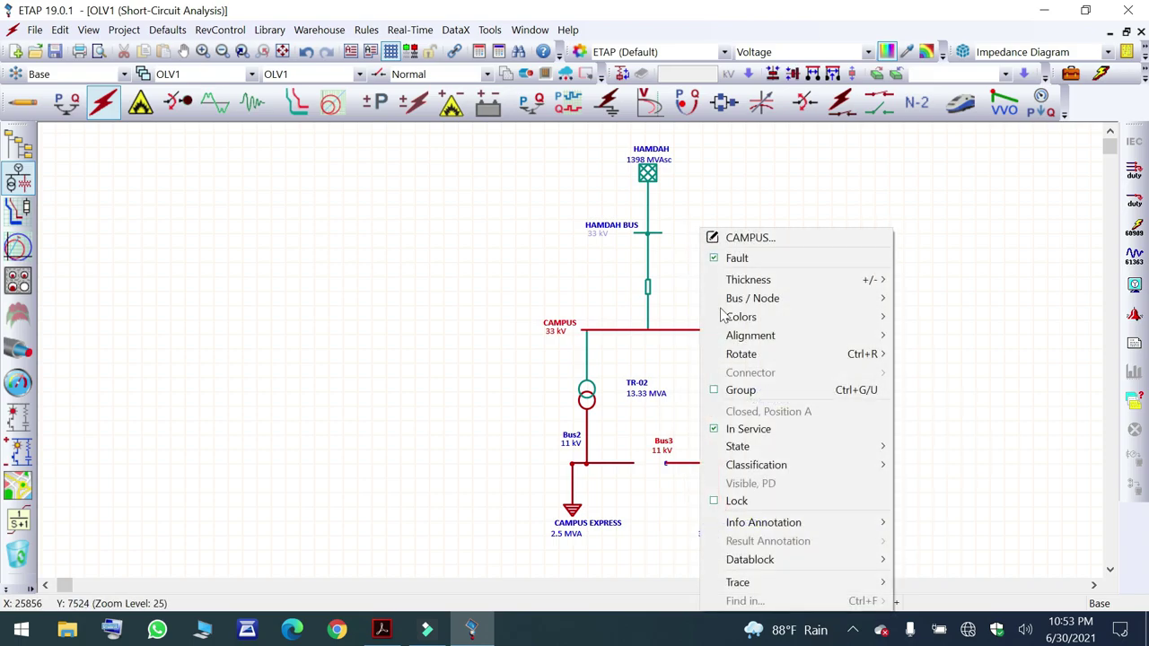
click(728, 266)
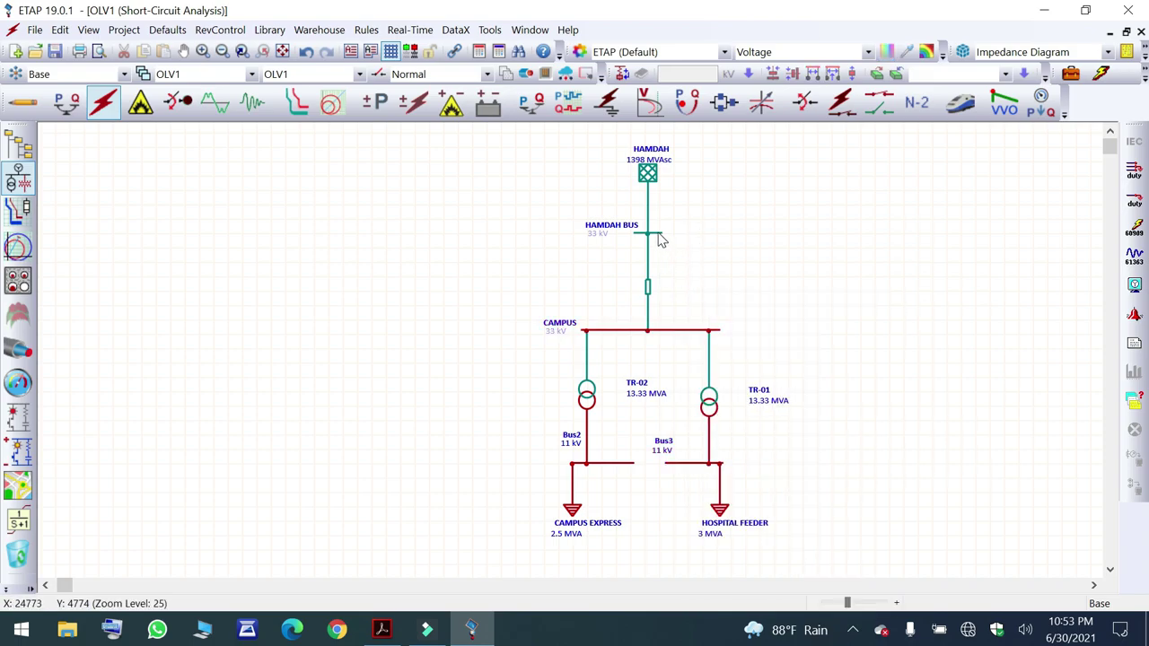
right_click(660, 237)
click(682, 256)
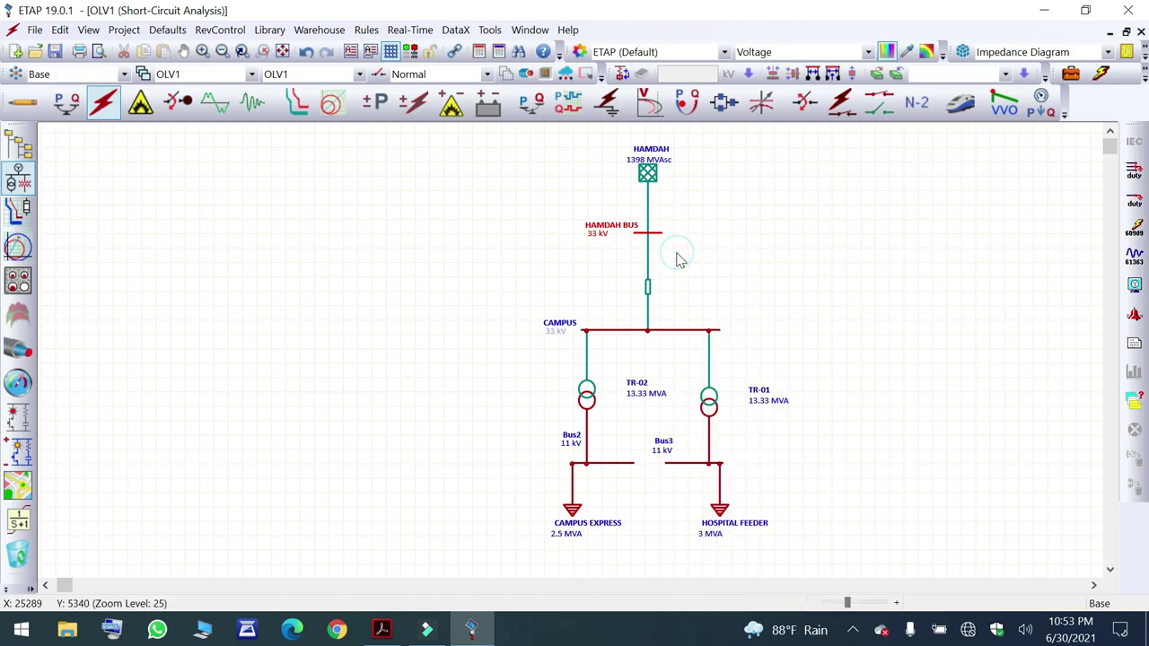
right_click(610, 465)
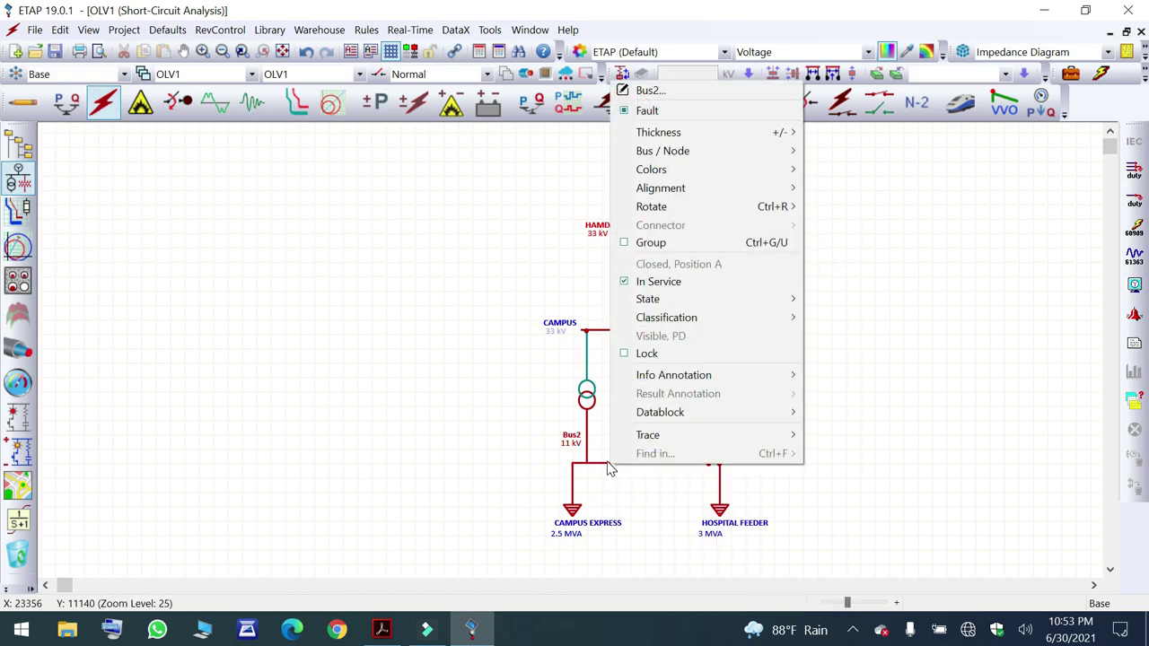
click(651, 110)
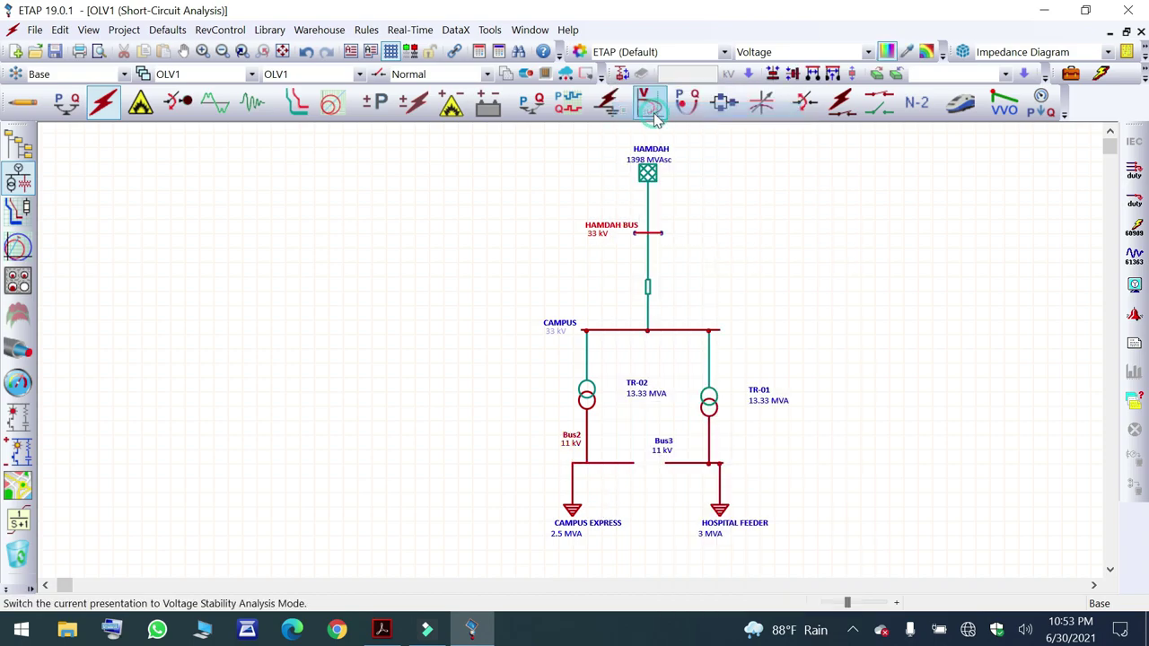
click(1135, 229)
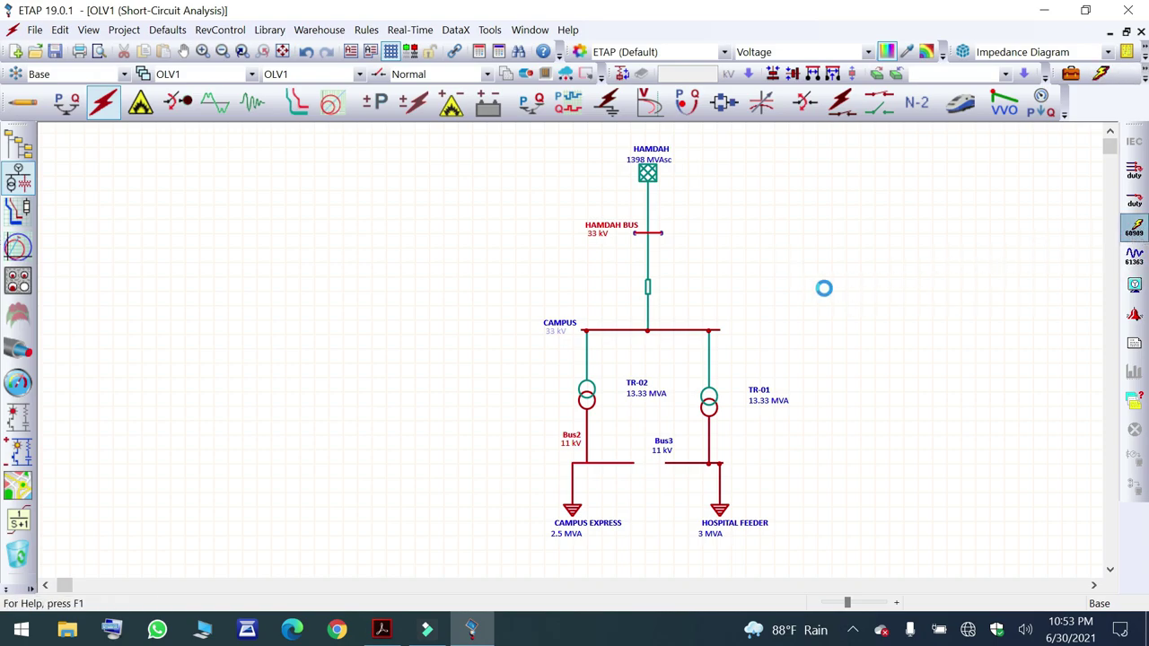
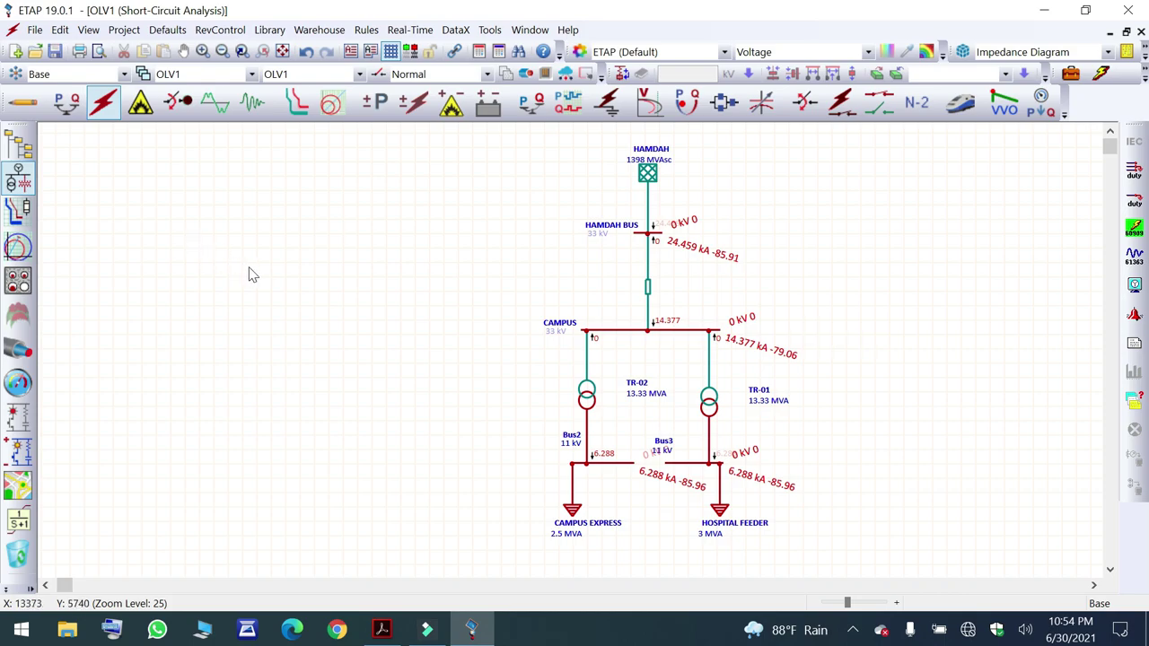
Return the one-line diagram to edit mode and move transformers TR-02 and TR-01 further down from the CAMPUS bus.
click(22, 103)
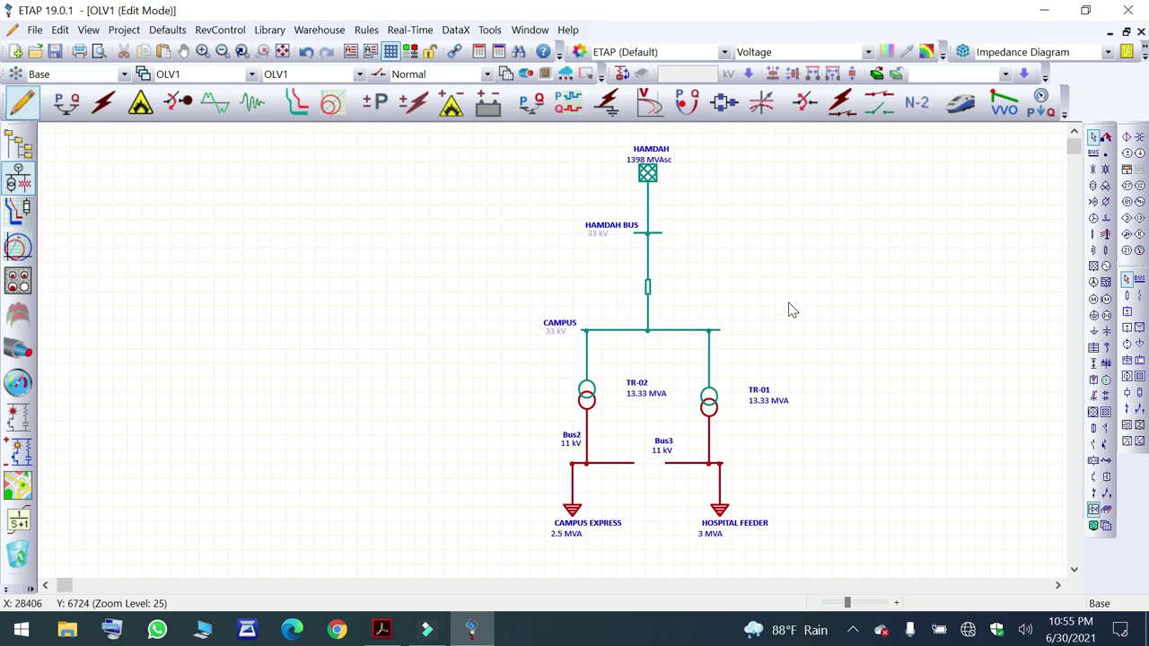
scroll(746, 428, down, 1)
scroll(749, 429, up, 1)
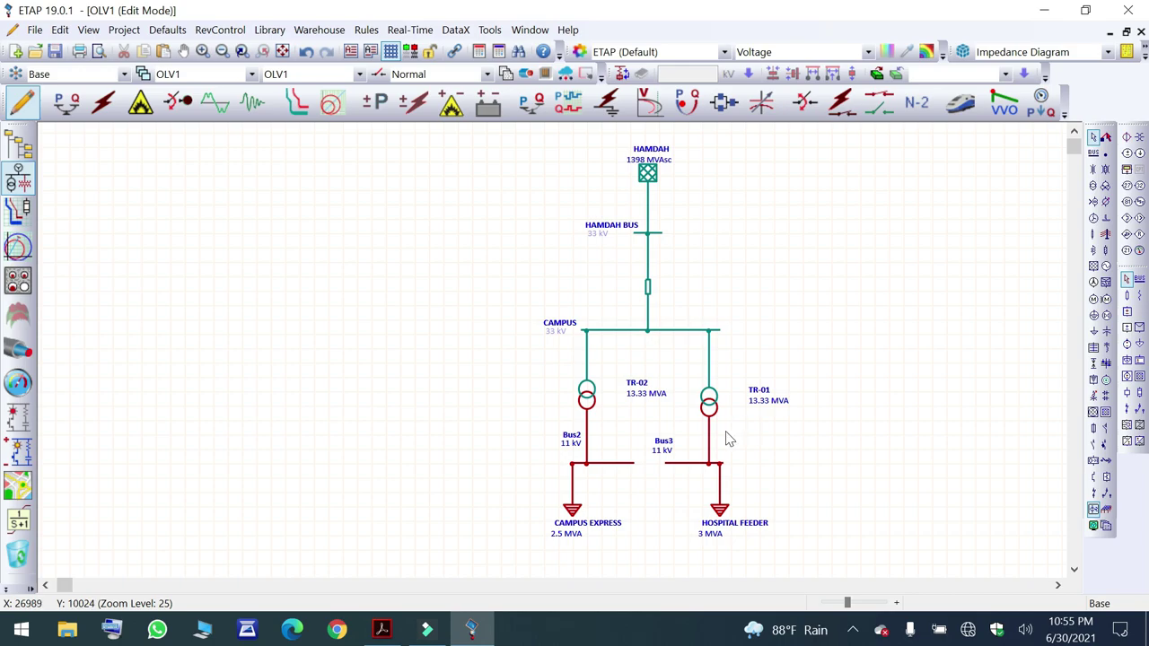
scroll(732, 431, down, 1)
scroll(718, 444, up, 1)
drag(592, 472, 526, 359)
scroll(718, 347, down, 1)
drag(718, 339, 713, 378)
Move Bus2 and Bus3 with their loads further below the transformers, and extend the HOSPITAL FEEDER load further down from Bus3.
drag(790, 544, 529, 416)
drag(711, 427, 709, 469)
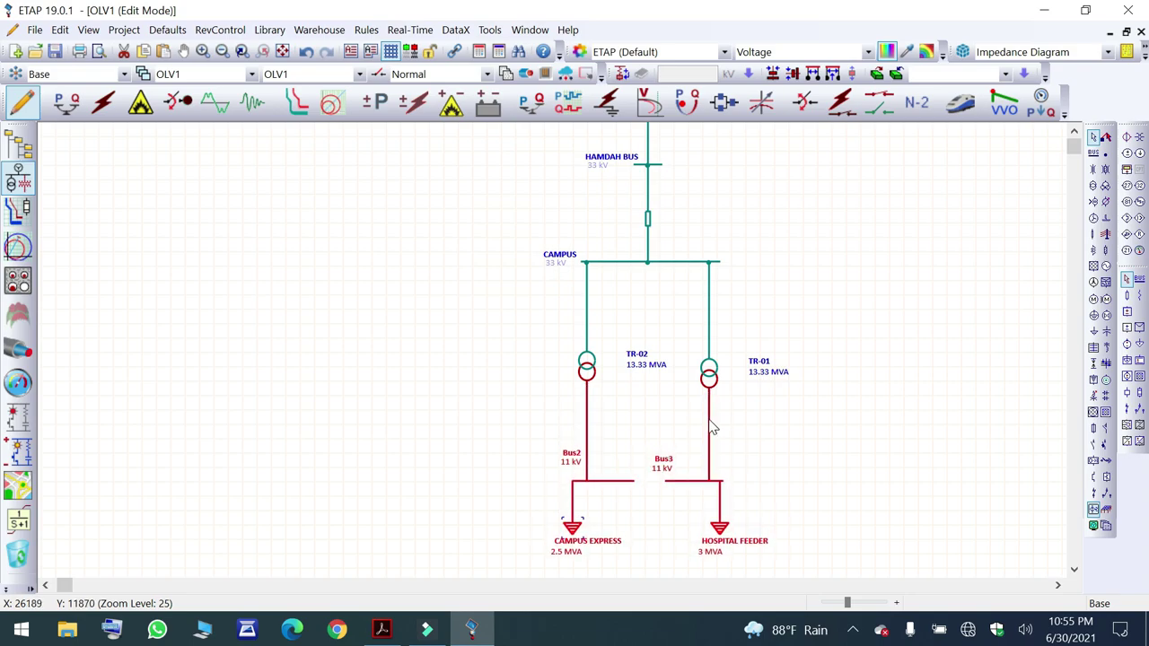
scroll(724, 341, down, 3)
click(782, 443)
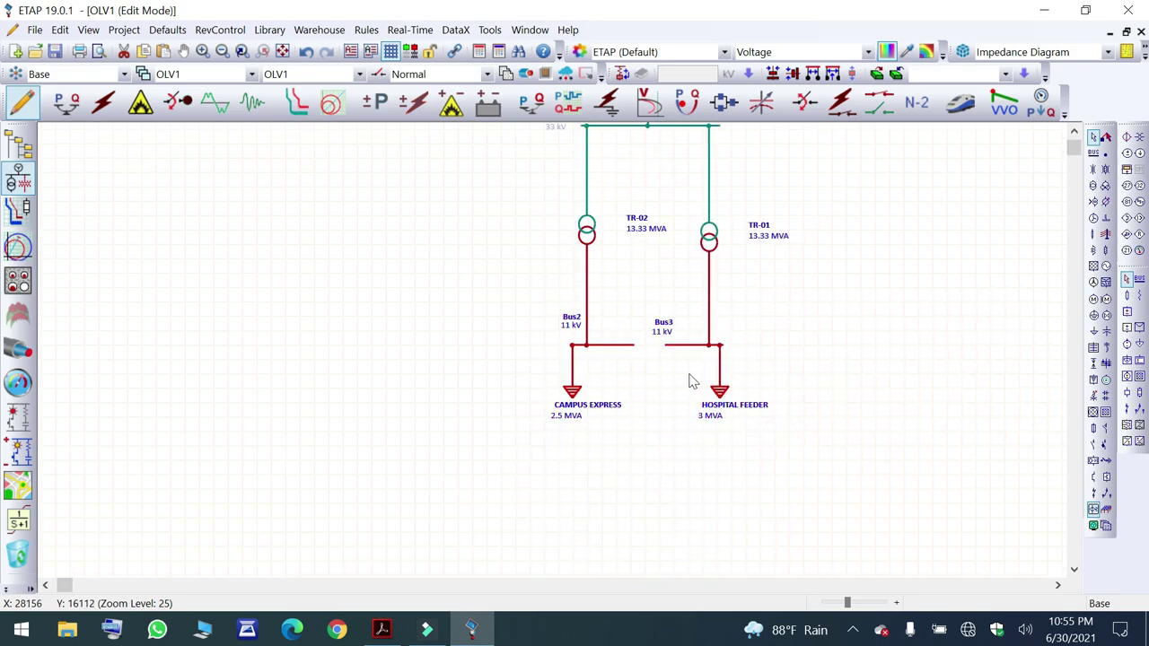
drag(719, 386, 719, 447)
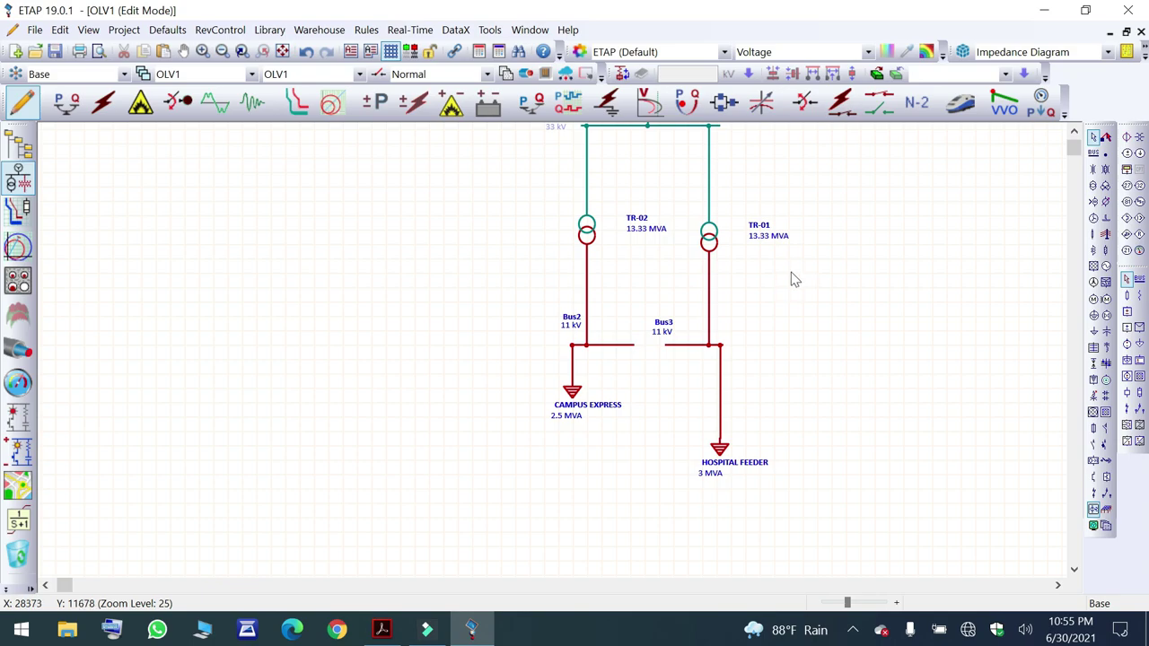
Place current transformers on the HOSPITAL FEEDER branch and on the 11 kV and 33 kV sides of TR-01.
click(1128, 140)
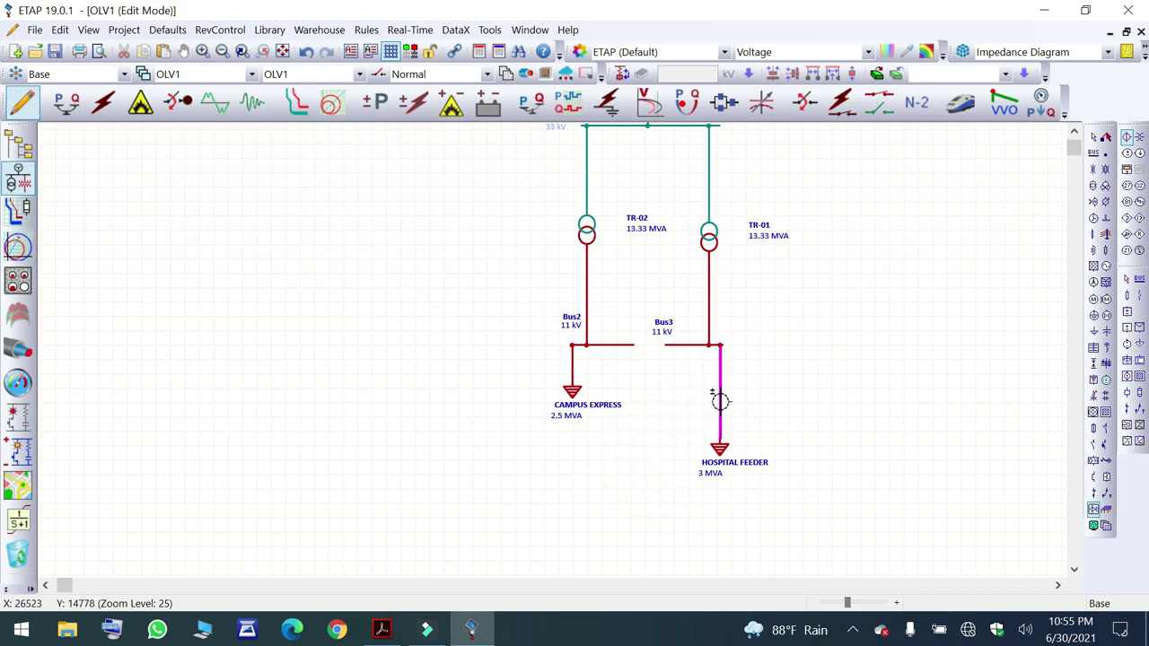
click(719, 401)
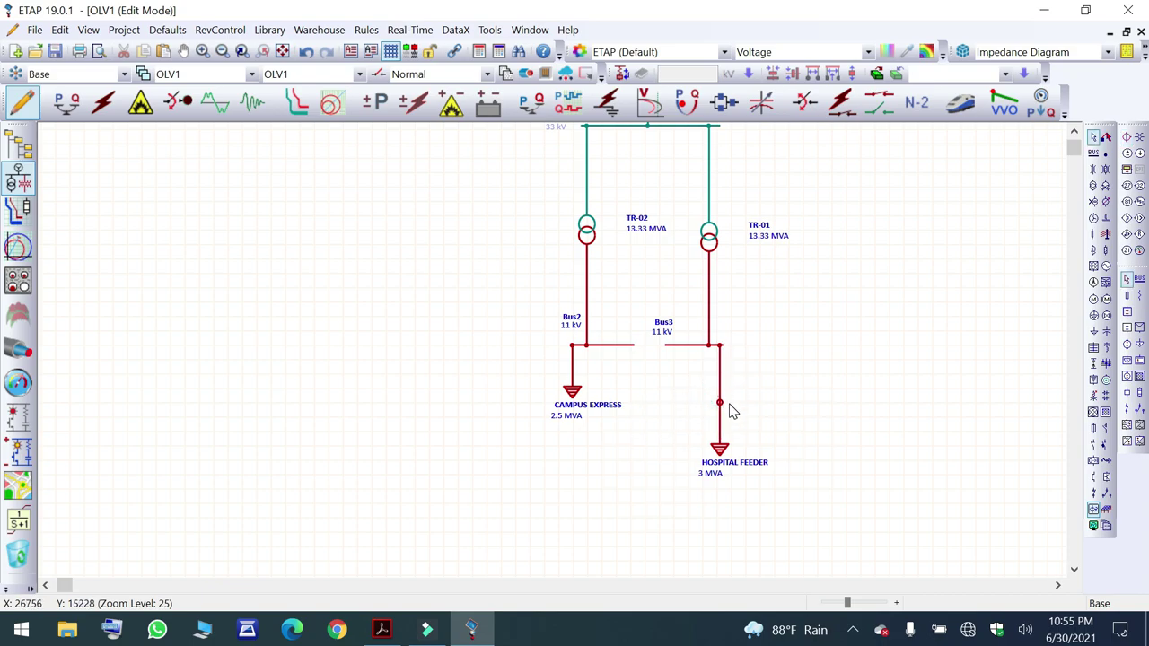
click(1130, 139)
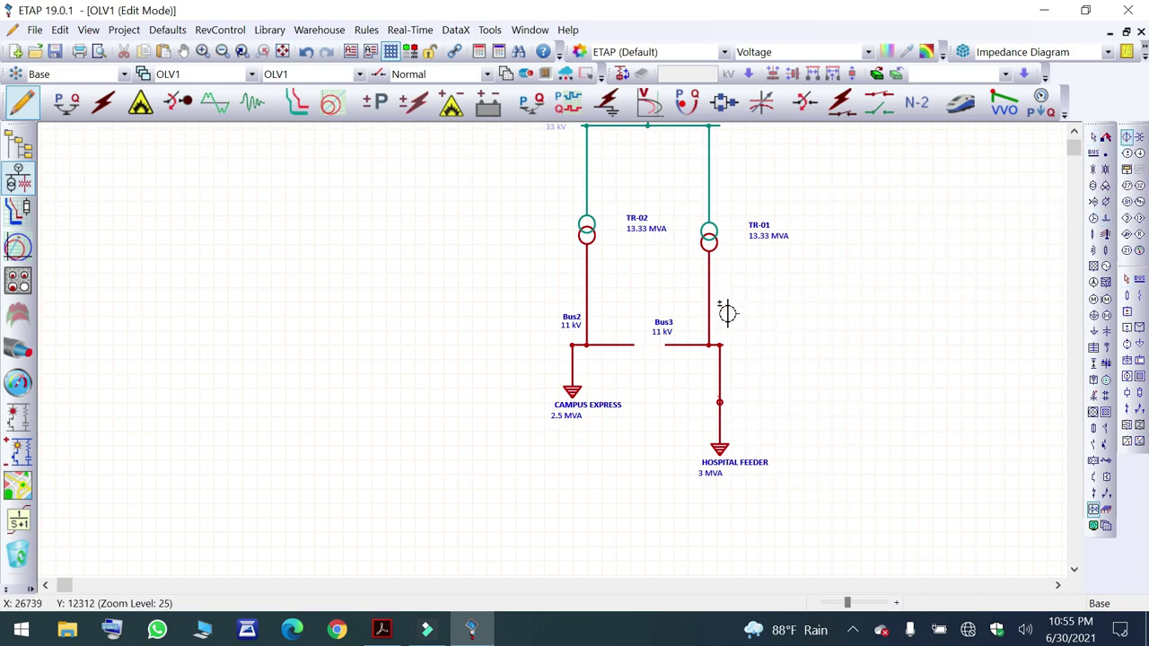
click(708, 280)
click(1129, 140)
scroll(763, 296, up, 3)
click(710, 280)
scroll(772, 282, down, 2)
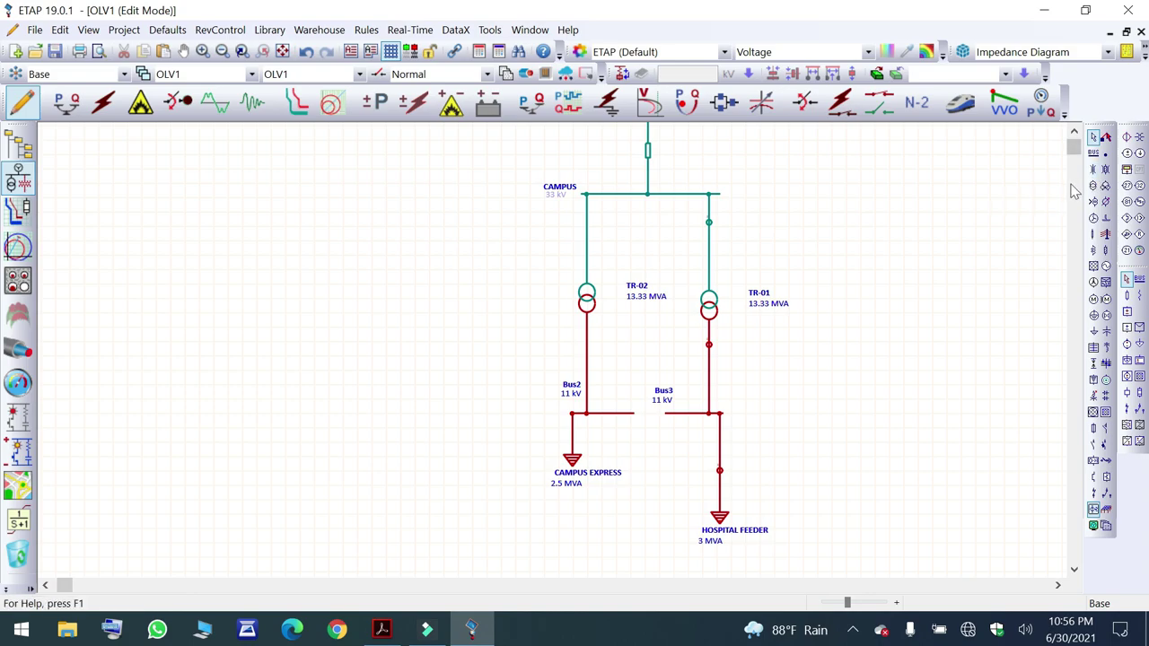
Place three overcurrent relays (50/51/67), one beside each current transformer on the HOSPITAL FEEDER and TR-01 branches.
click(1139, 220)
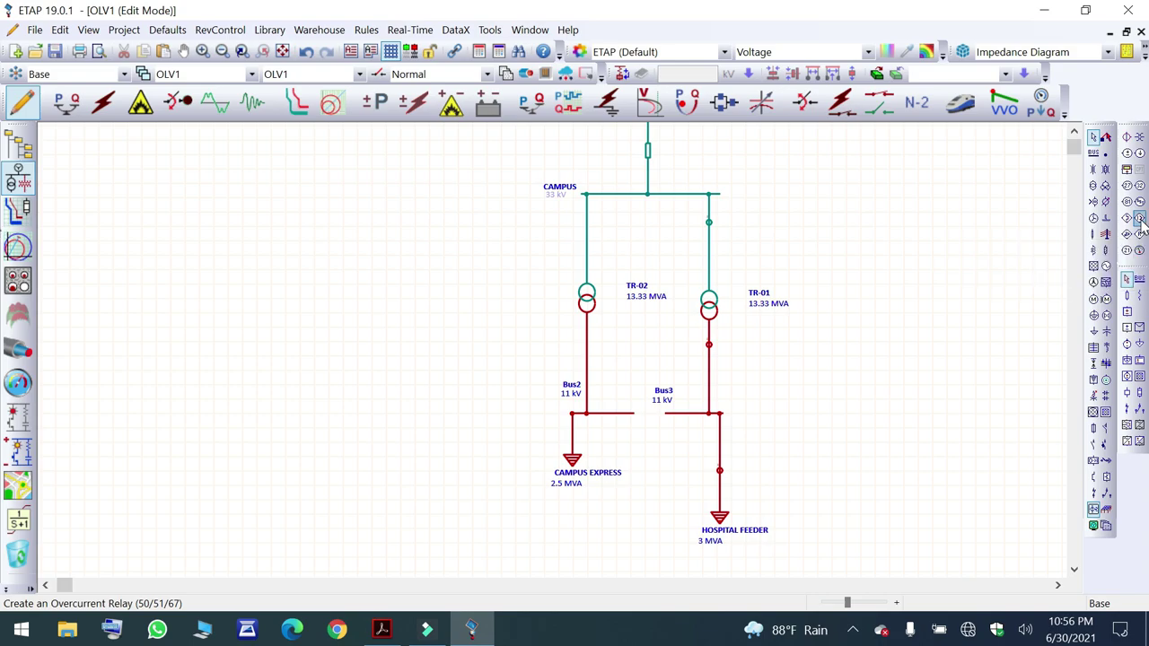
click(764, 471)
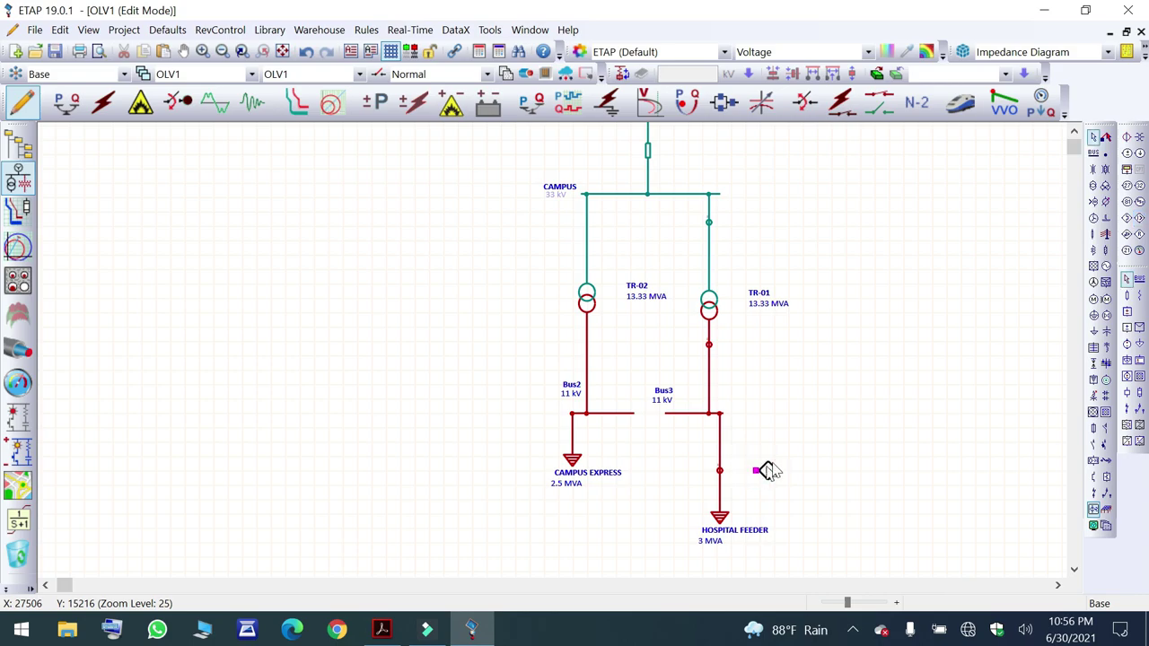
click(1140, 219)
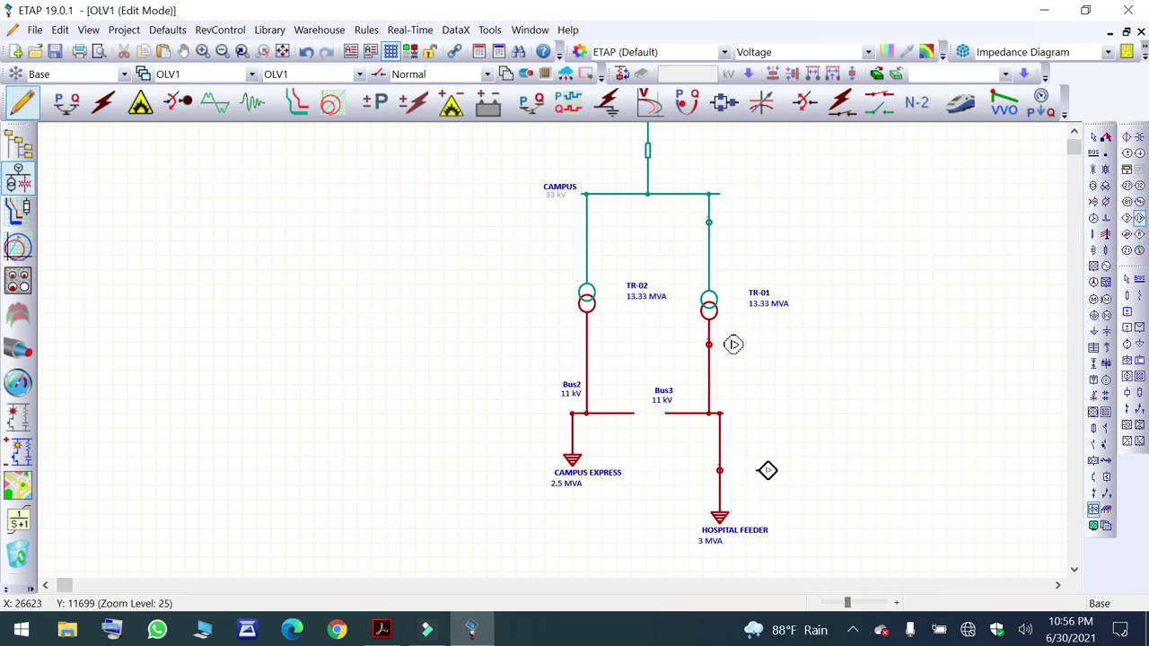
click(781, 345)
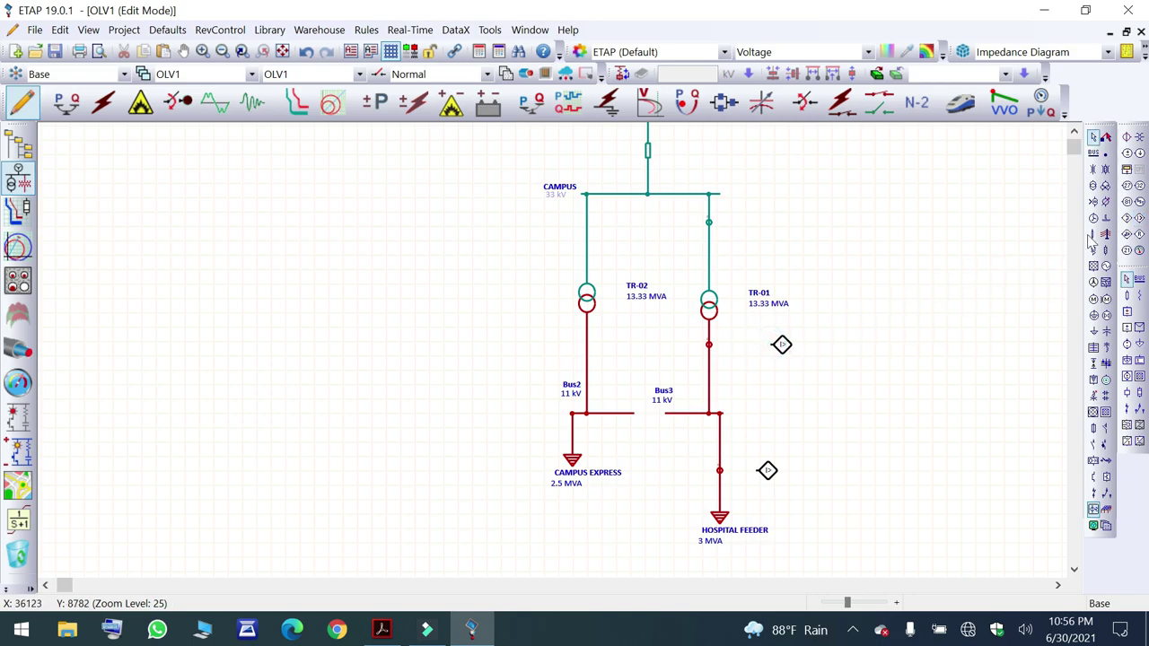
click(1140, 220)
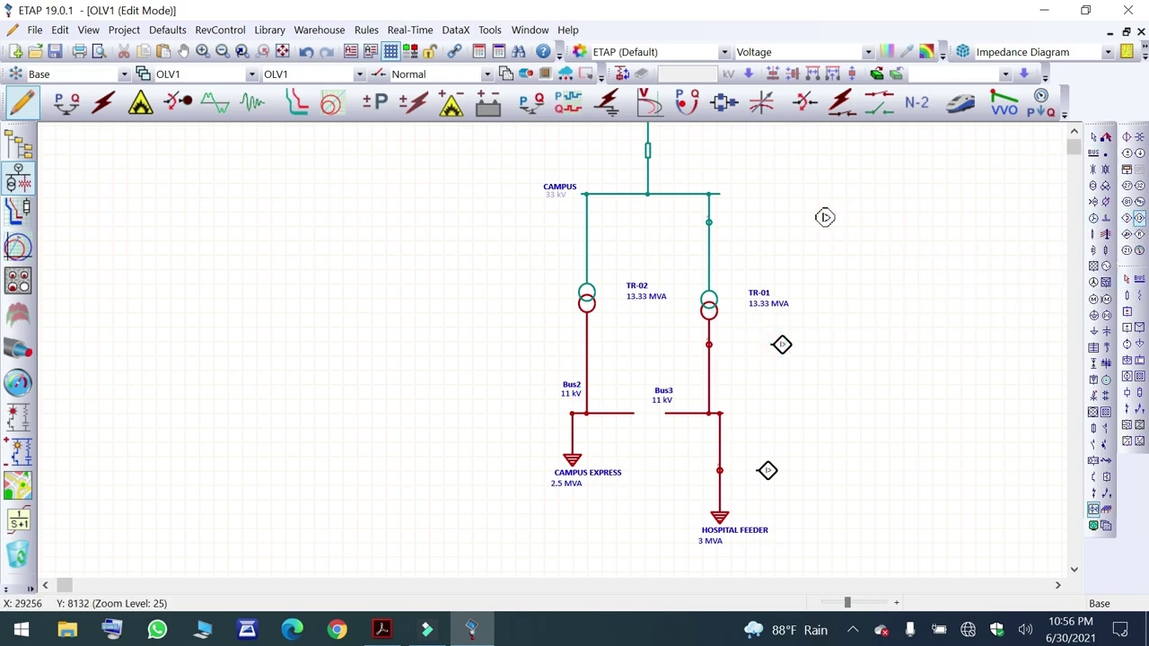
click(782, 225)
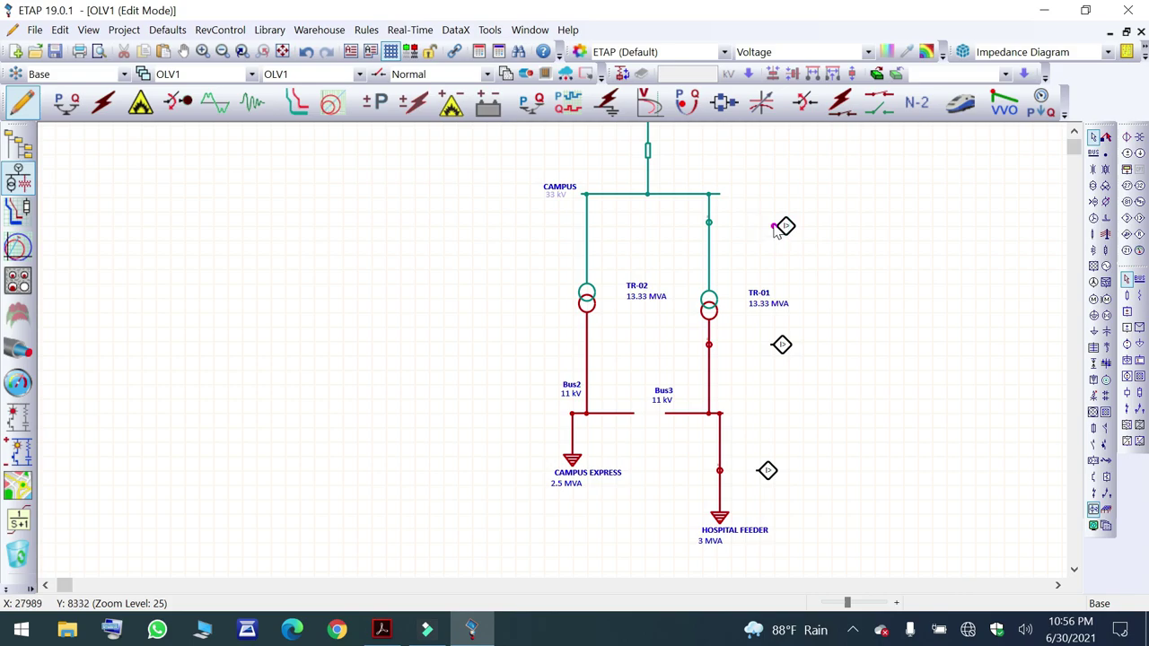
Connect each of the three overcurrent relays to its neighbouring current transformer.
drag(774, 225, 711, 224)
click(739, 261)
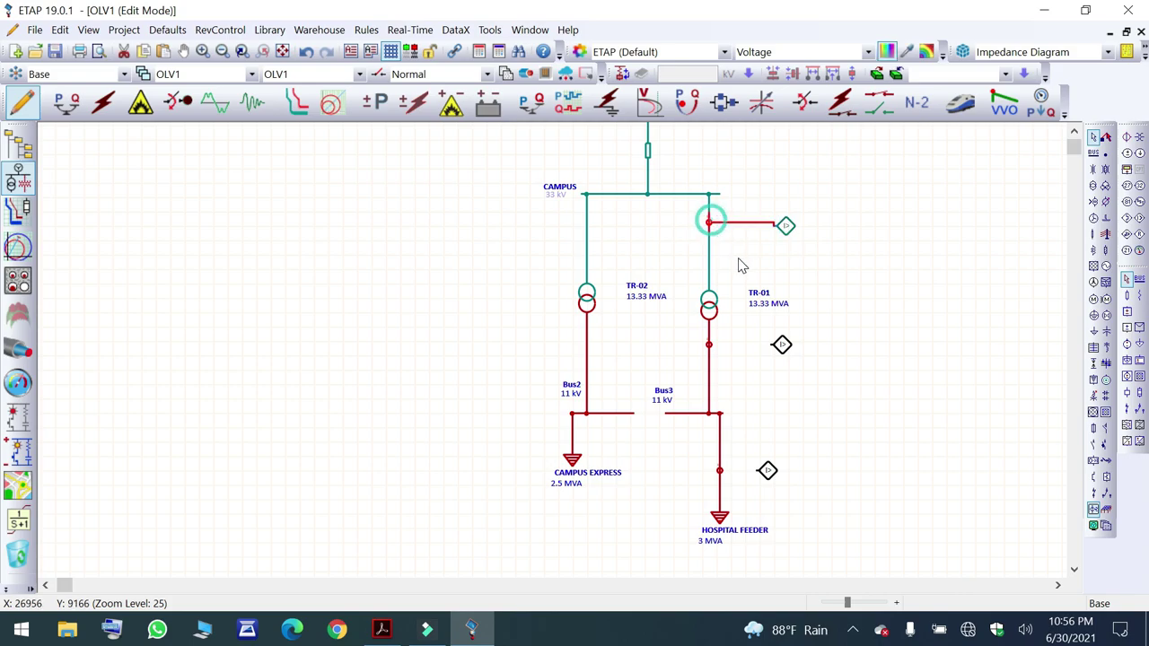
drag(771, 349, 713, 348)
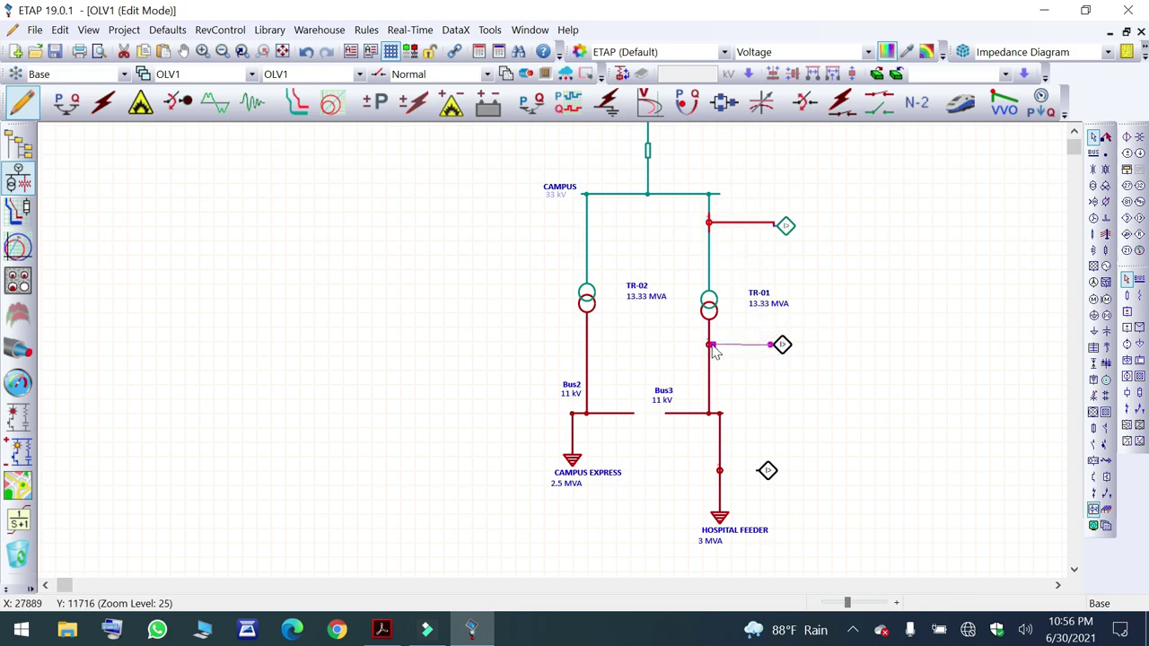
click(712, 357)
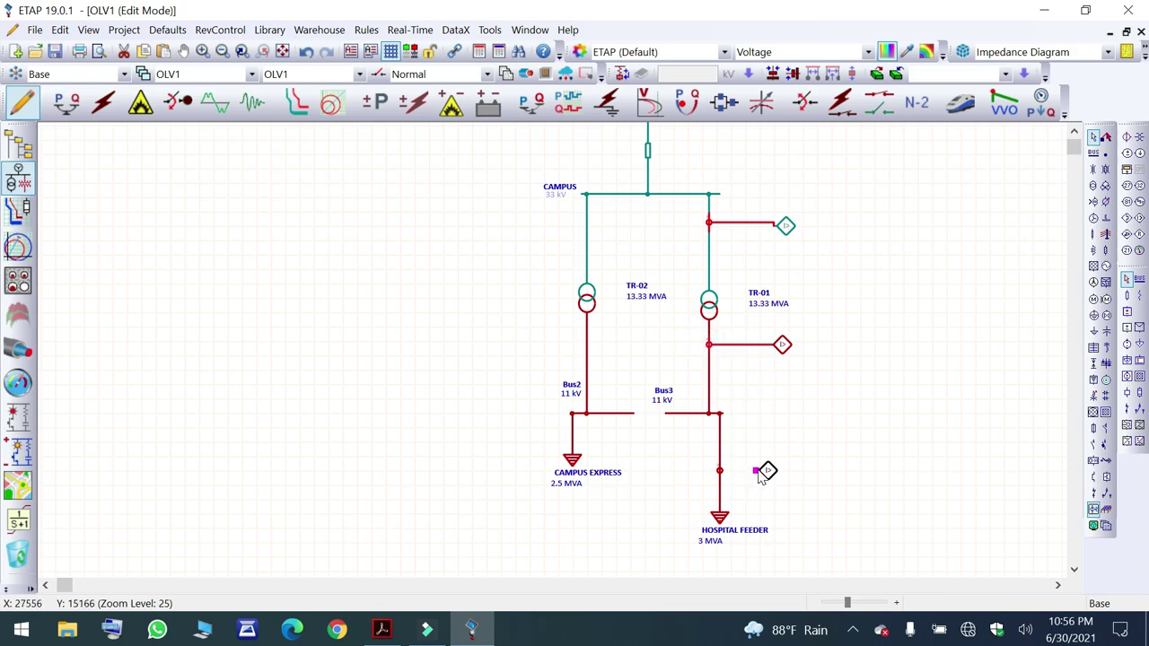
drag(757, 471, 720, 471)
click(907, 401)
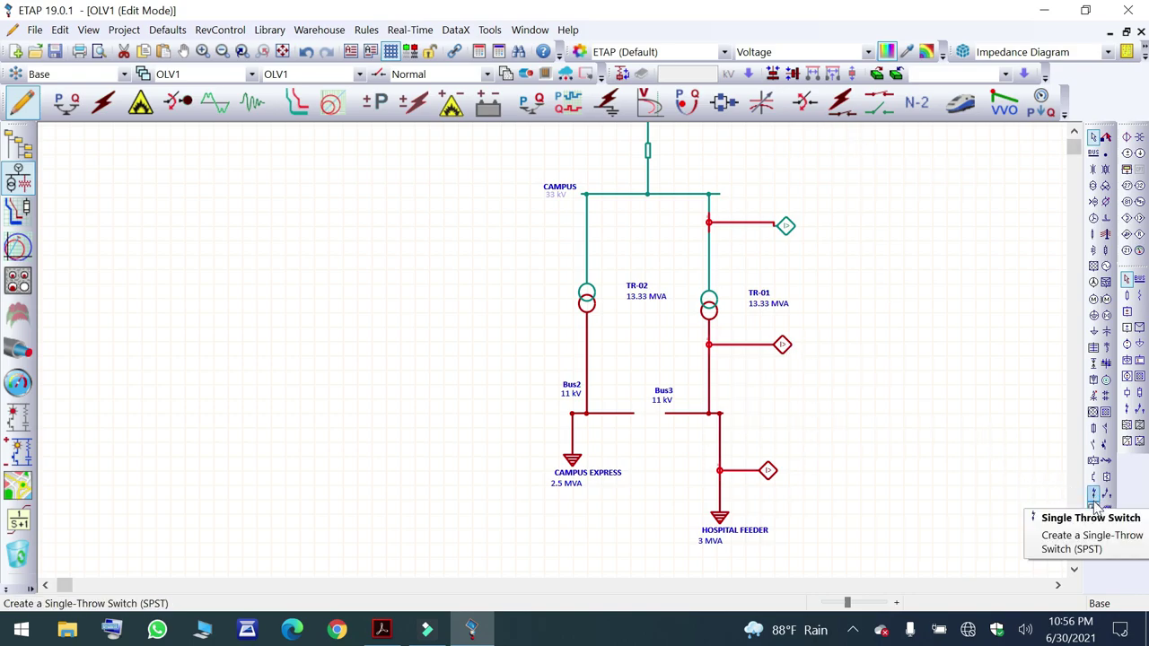
Insert circuit breakers on the HOSPITAL FEEDER branch below Bus3, between TR-01 and Bus3, and between CAMPUS and TR-01.
click(1098, 449)
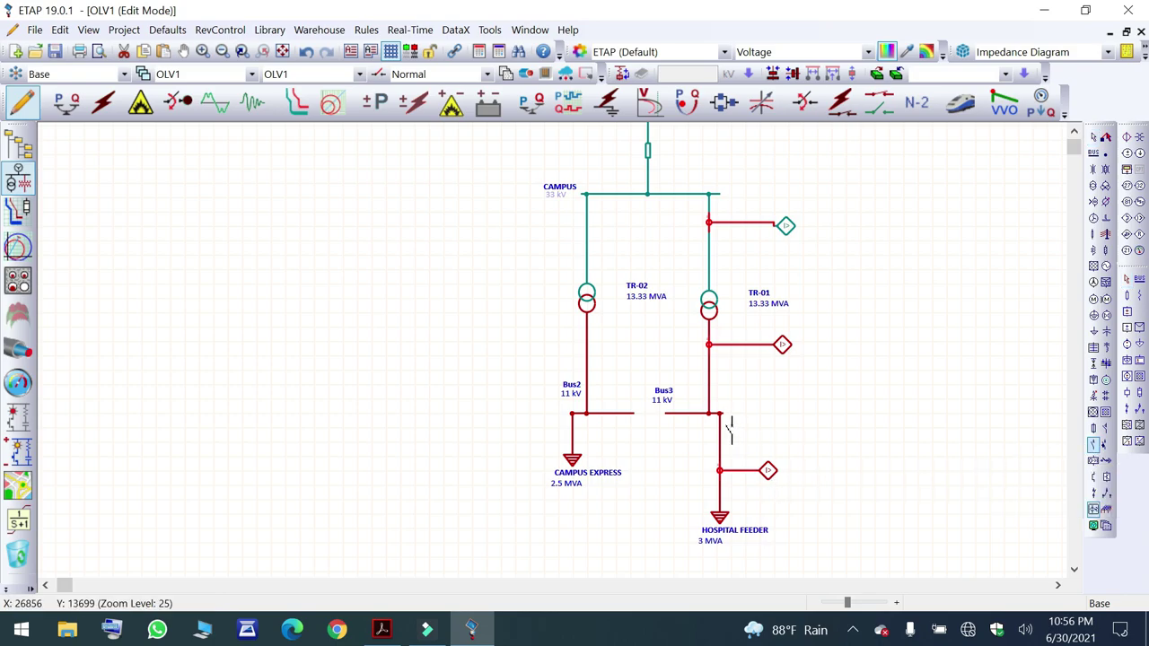
click(718, 429)
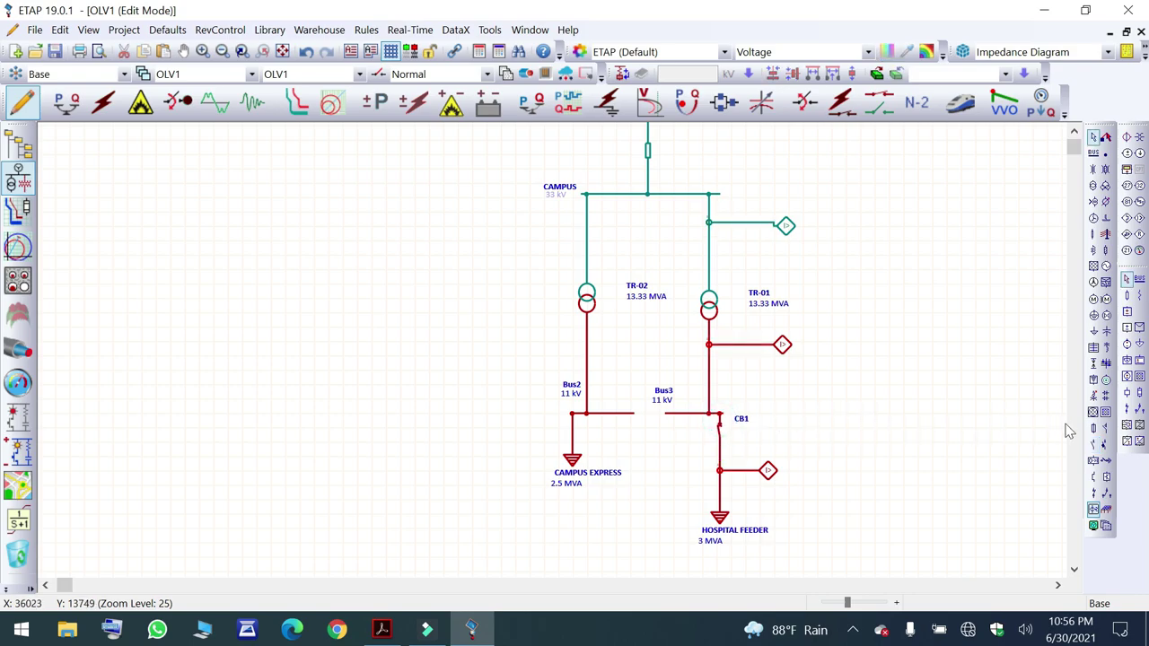
click(1096, 449)
click(709, 396)
click(1095, 446)
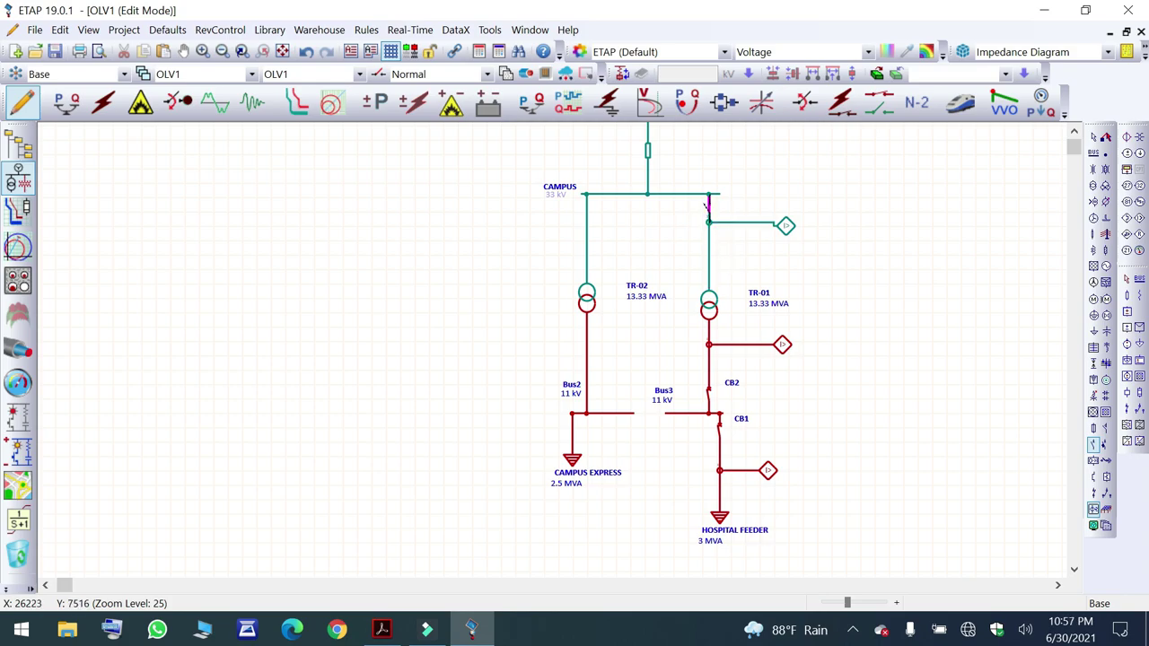
click(708, 206)
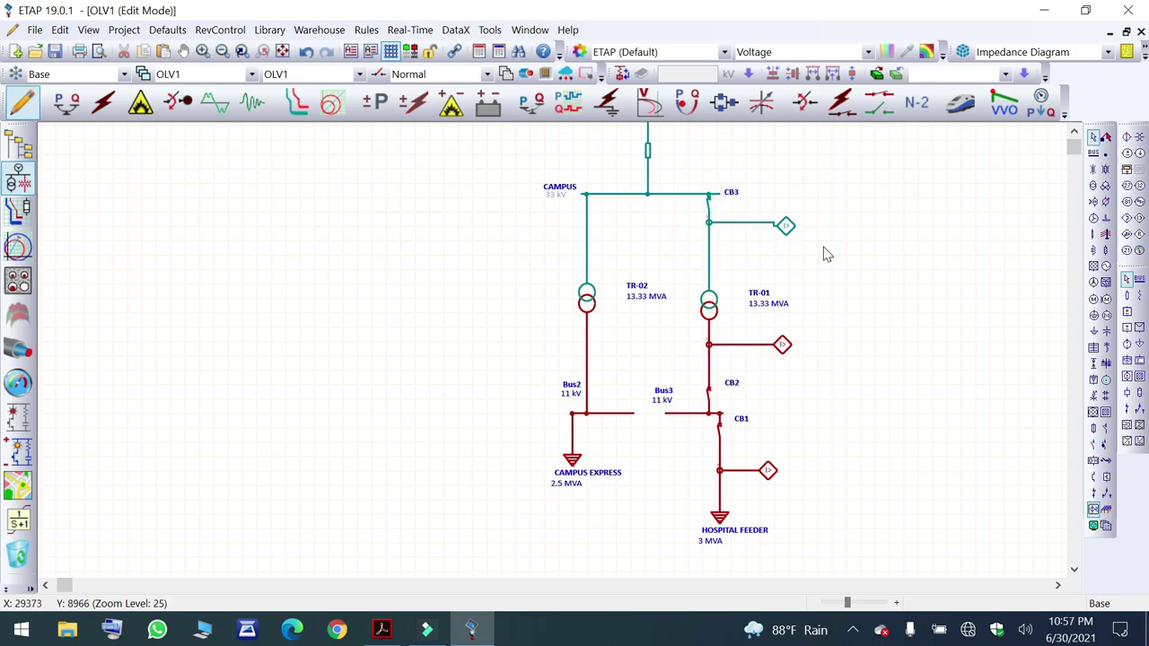
Move the current transformer and relay above TR-01 further down, and shift CB3 slightly below the CAMPUS bus.
click(717, 234)
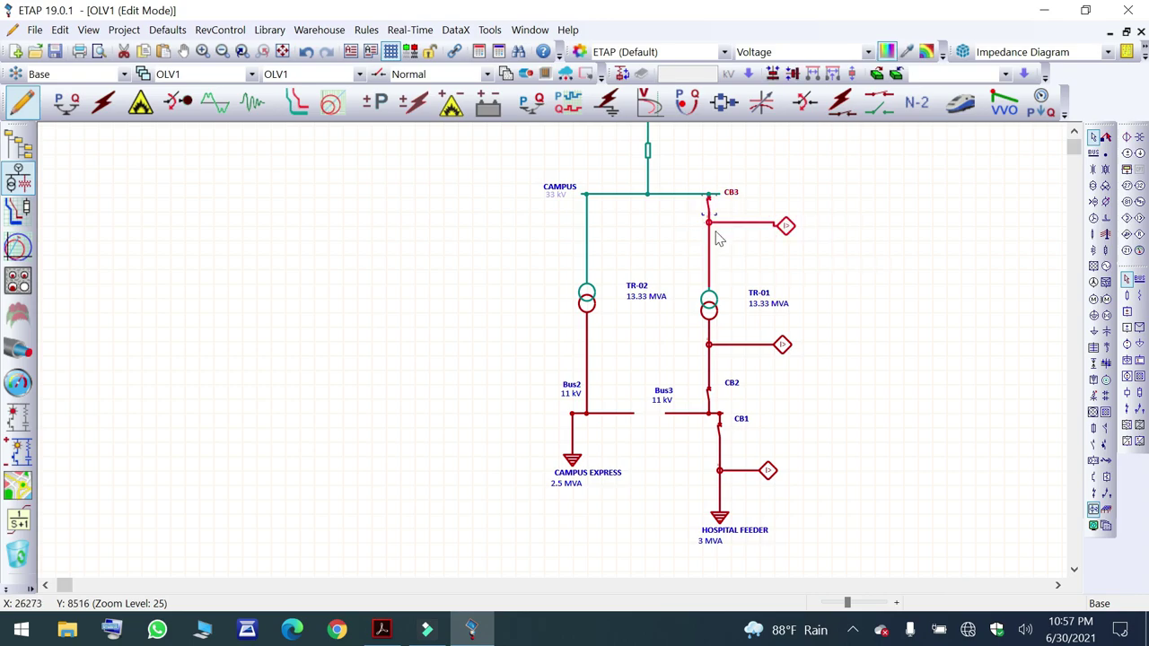
click(756, 253)
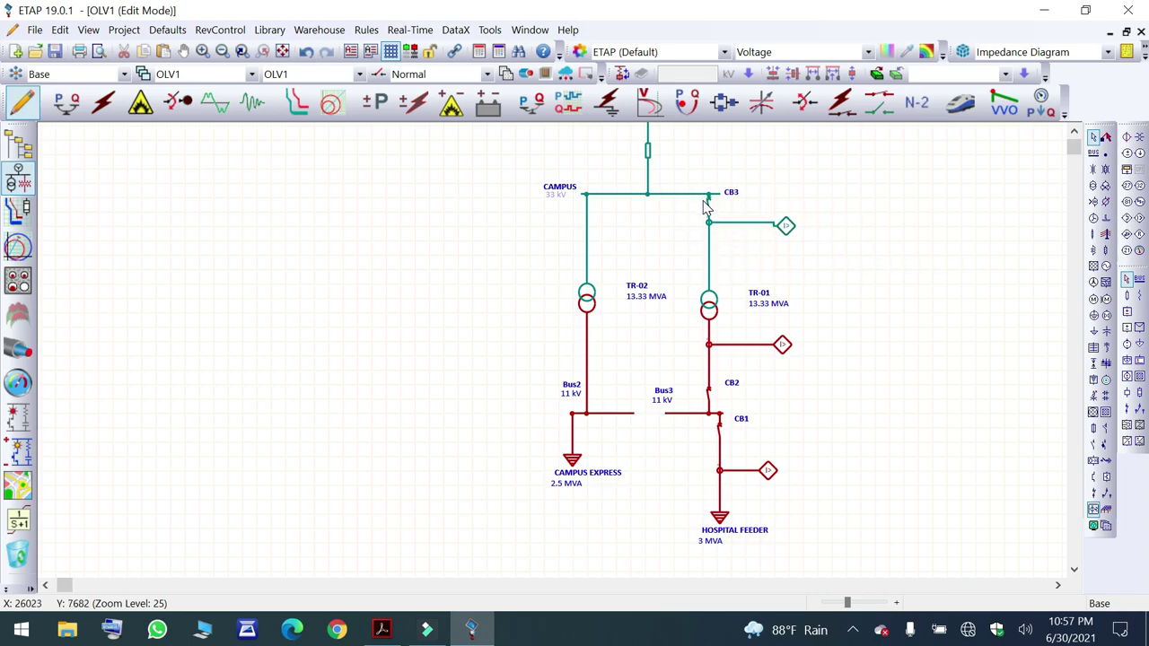
scroll(705, 207, up, 3)
double_click(710, 233)
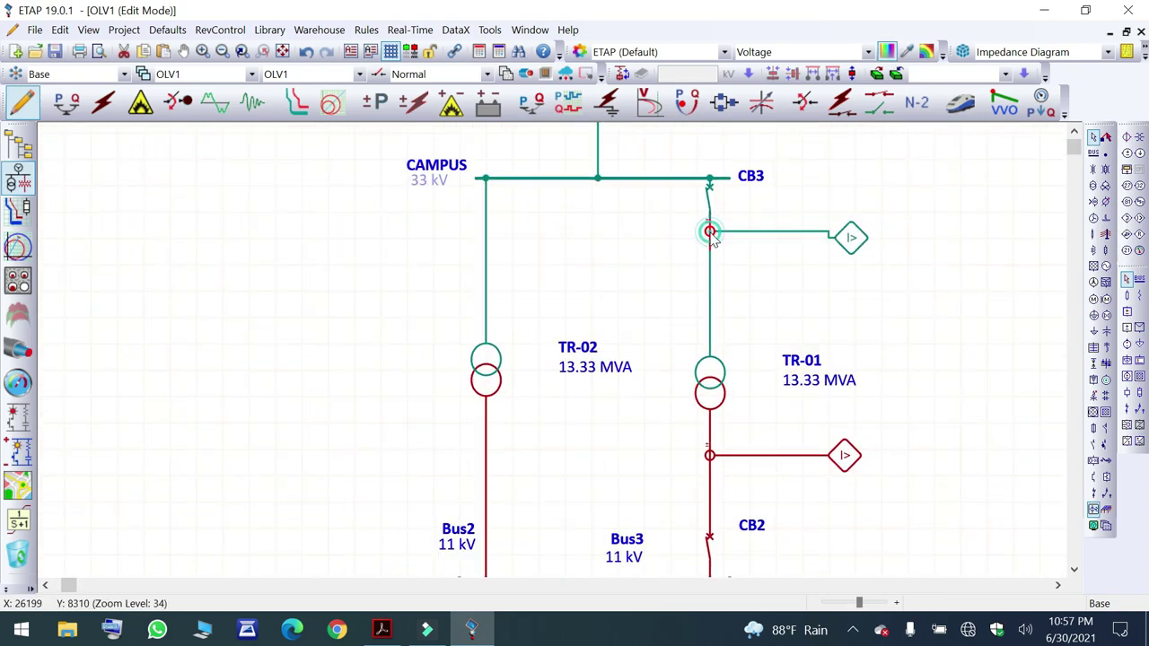
click(788, 91)
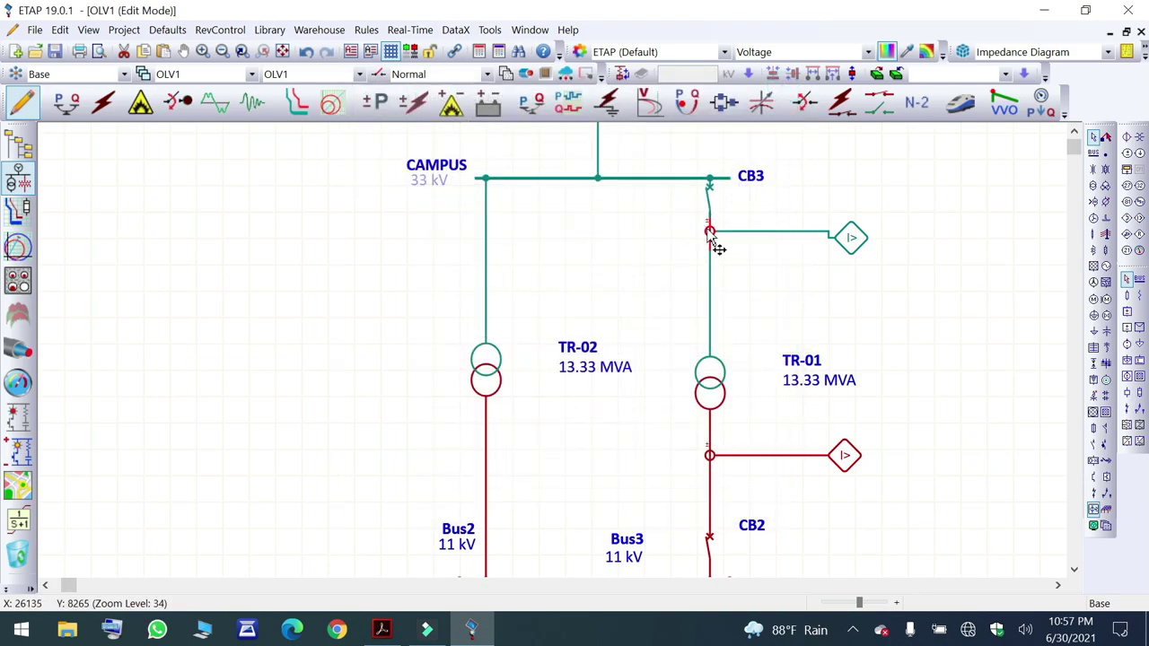
drag(710, 234, 710, 283)
click(852, 239)
drag(853, 245, 862, 283)
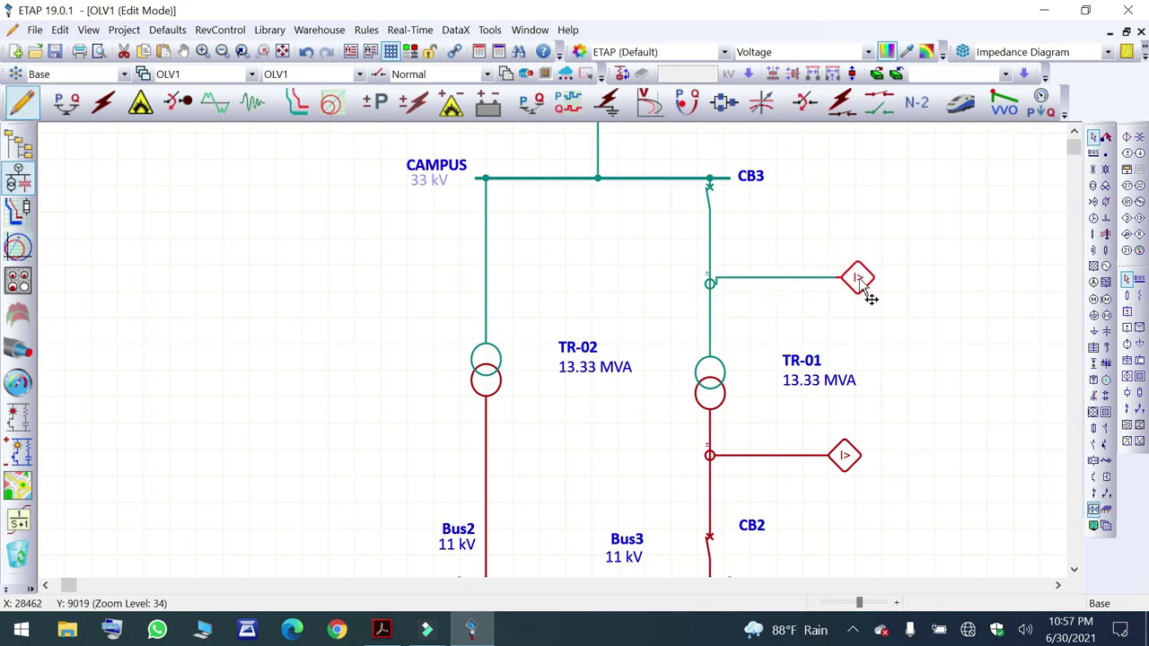
click(710, 179)
click(710, 190)
drag(709, 189, 710, 199)
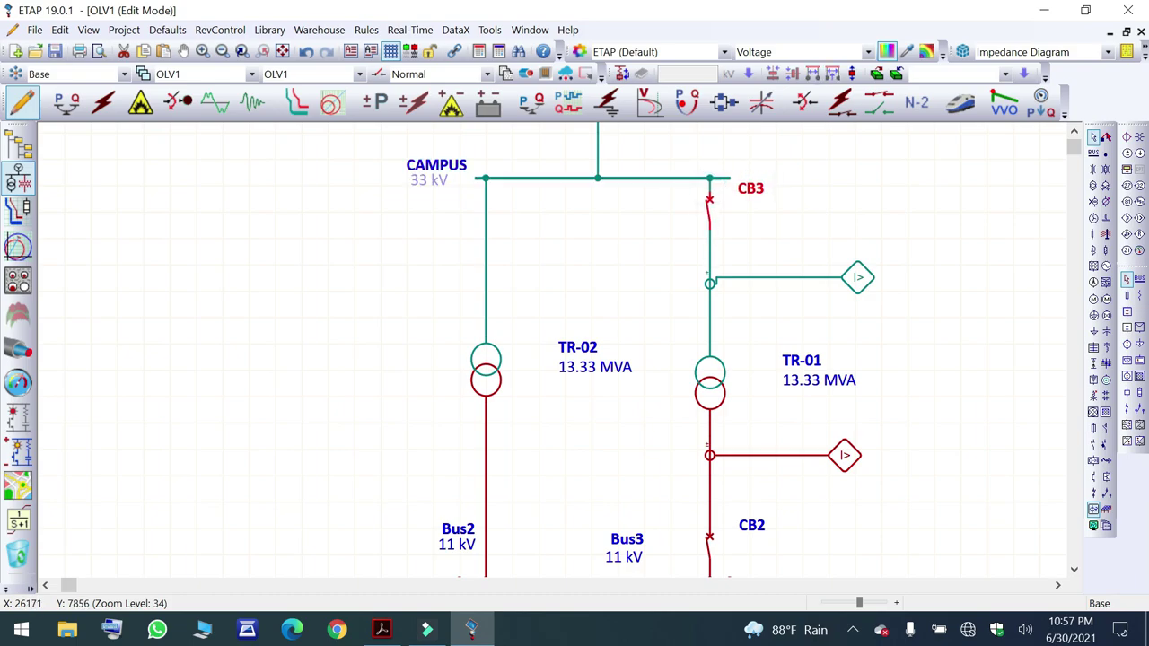
click(929, 402)
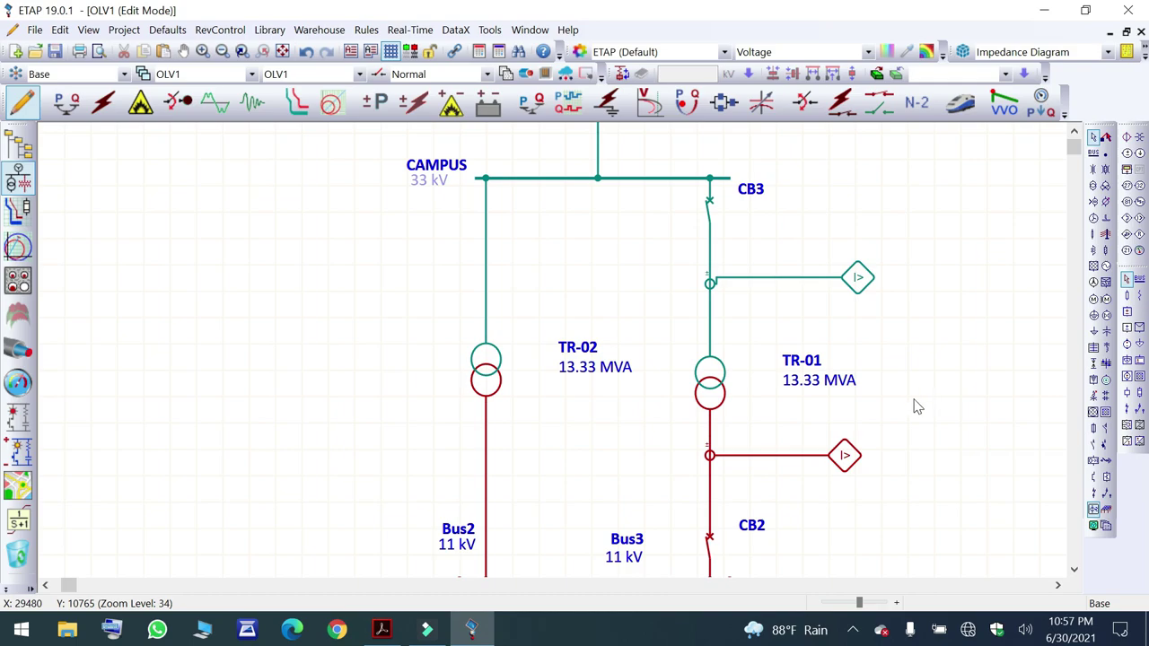
Set the HOSPITAL FEEDER current transformer's ratio to 400 A primary and 5 A secondary.
scroll(818, 449, down, 5)
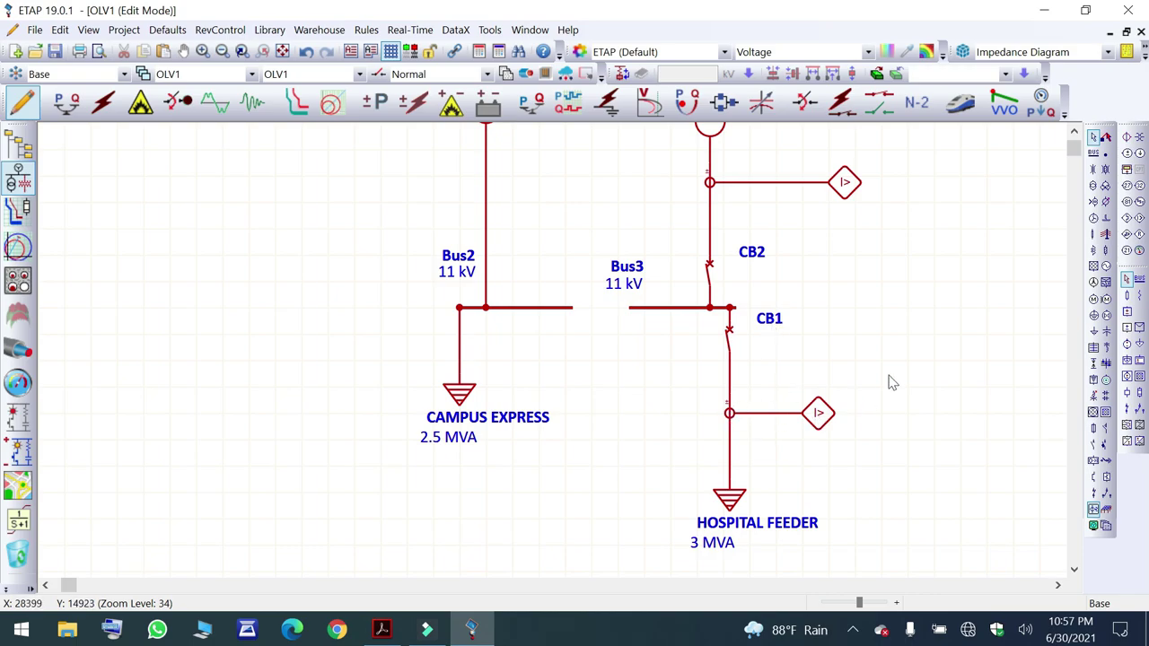
double_click(729, 409)
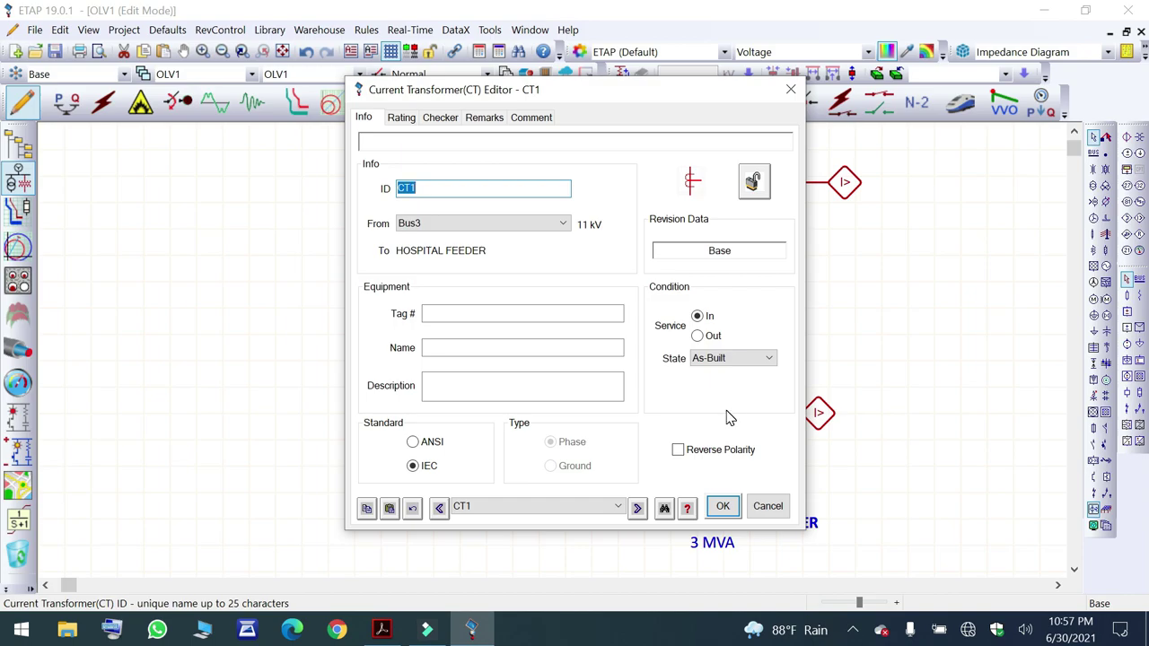
click(402, 118)
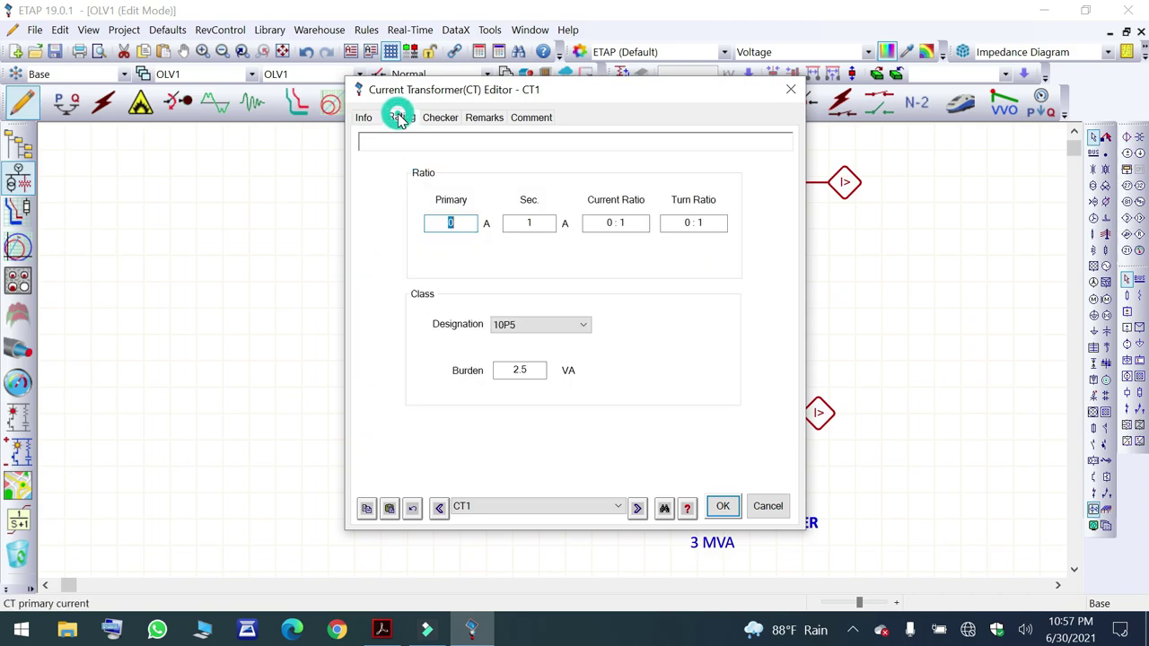
click(364, 116)
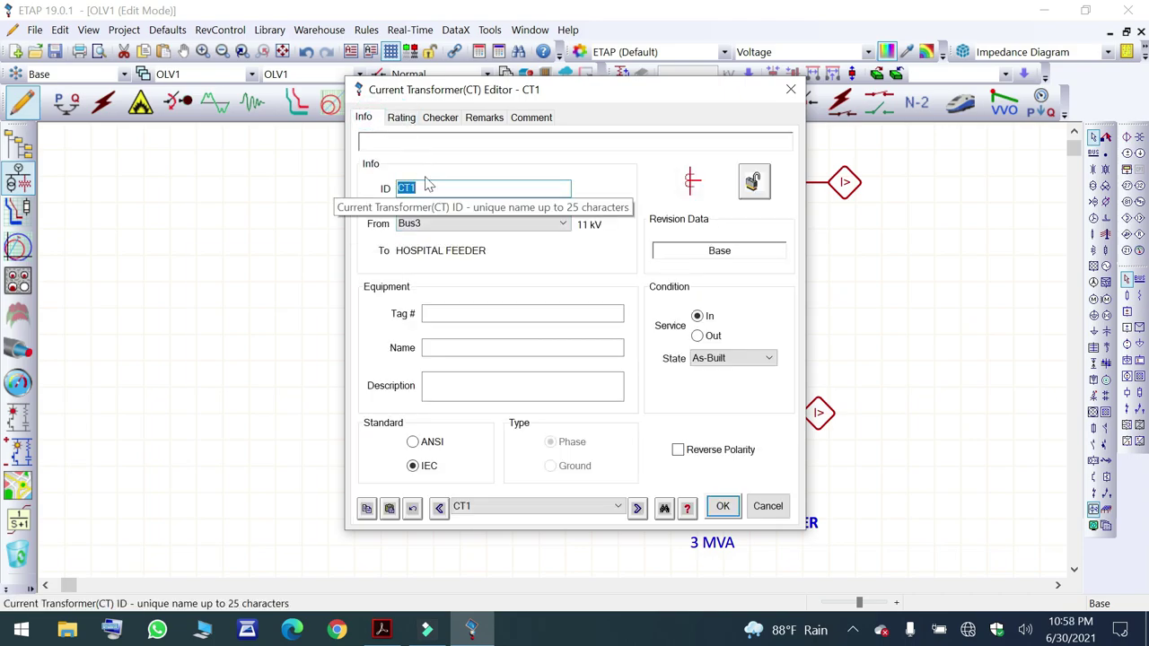
click(403, 120)
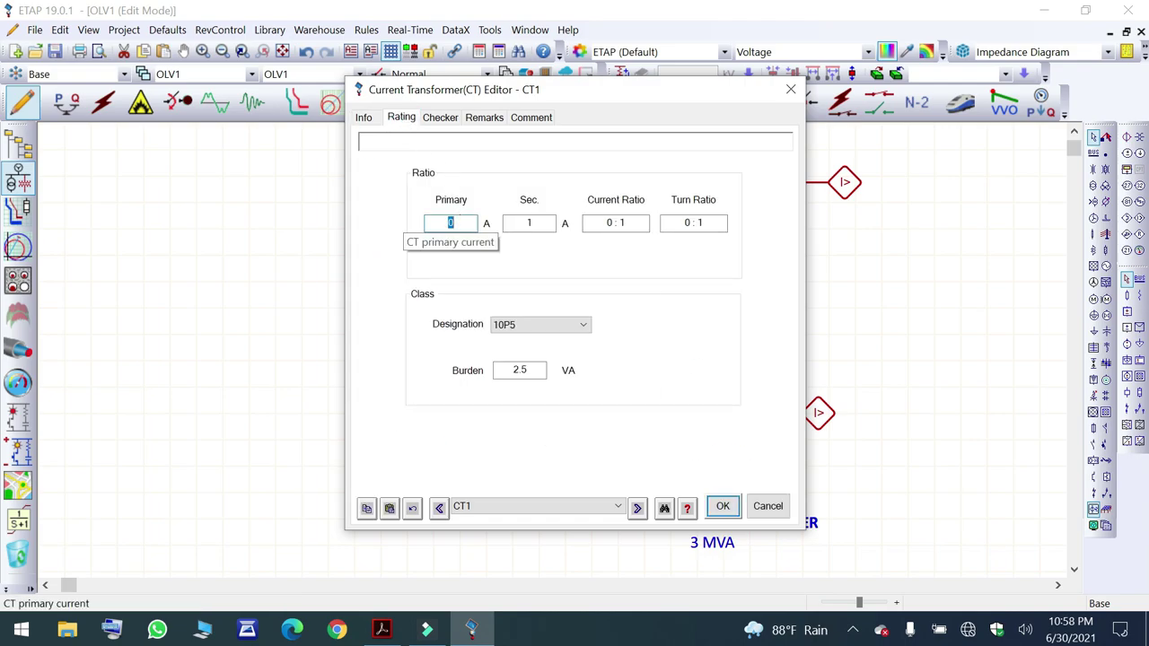
text(400)
click(532, 223)
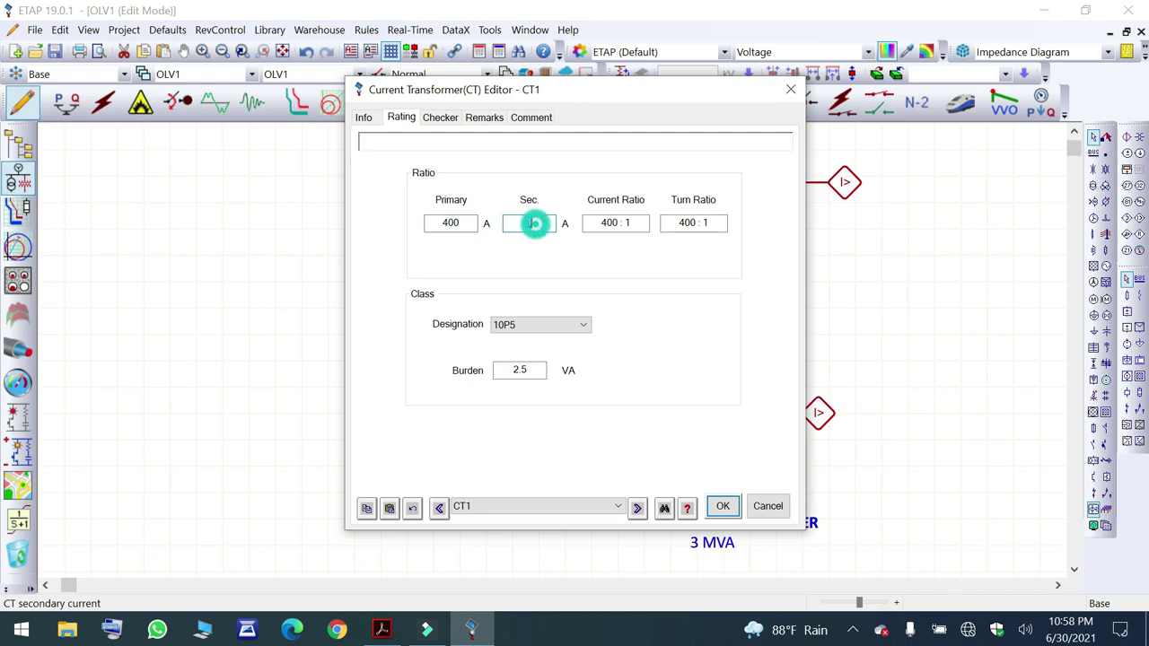
text(5)
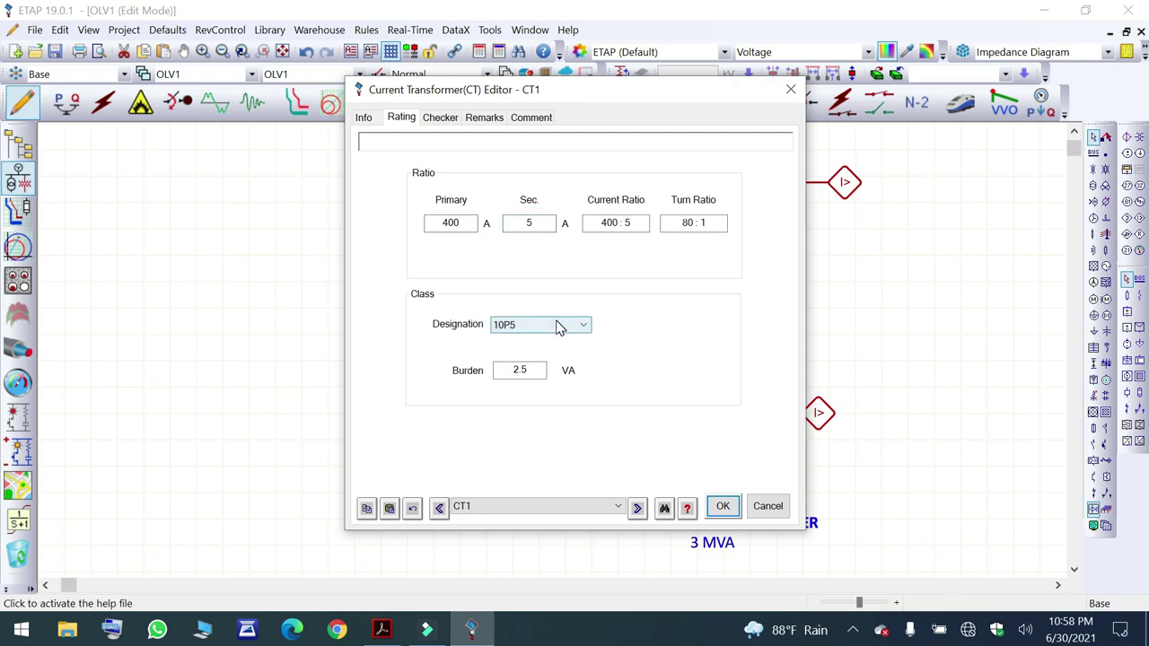
Set the HOSPITAL FEEDER current transformer's class designation to 10P20 and its burden to 30 VA.
click(558, 325)
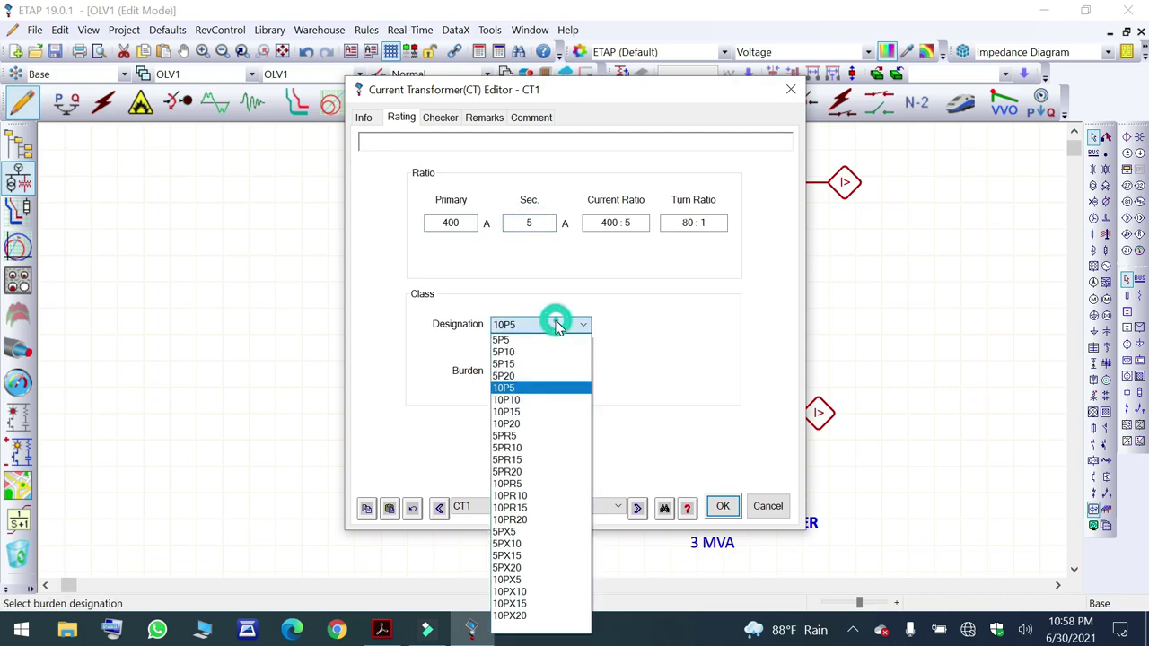
click(551, 426)
double_click(537, 371)
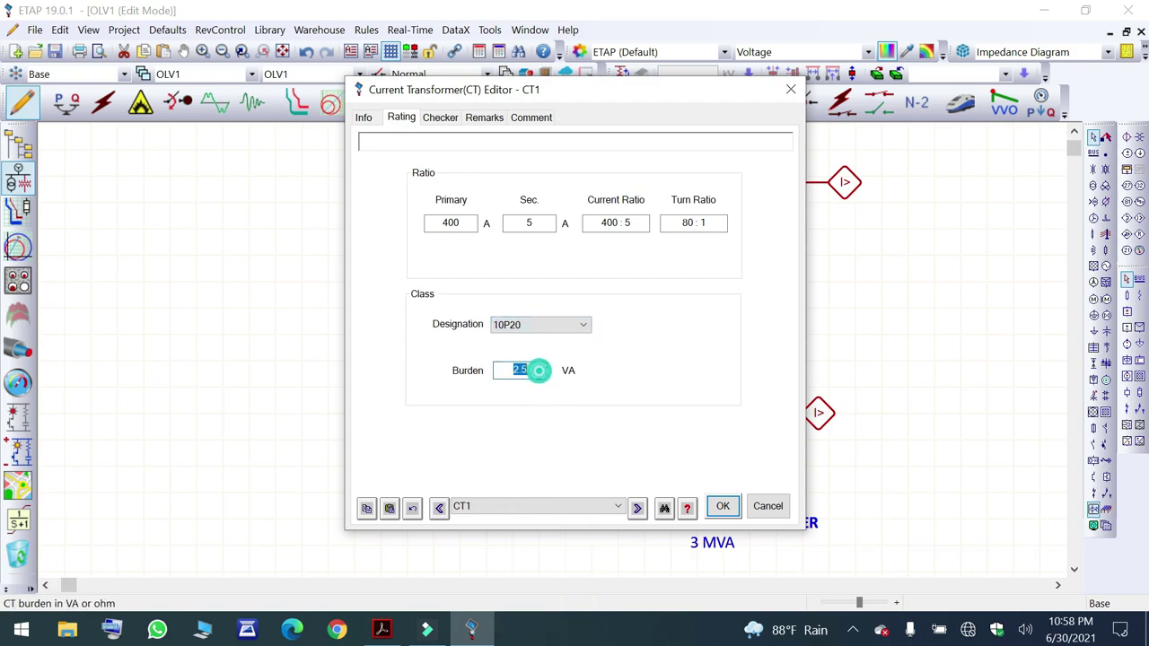
text(30)
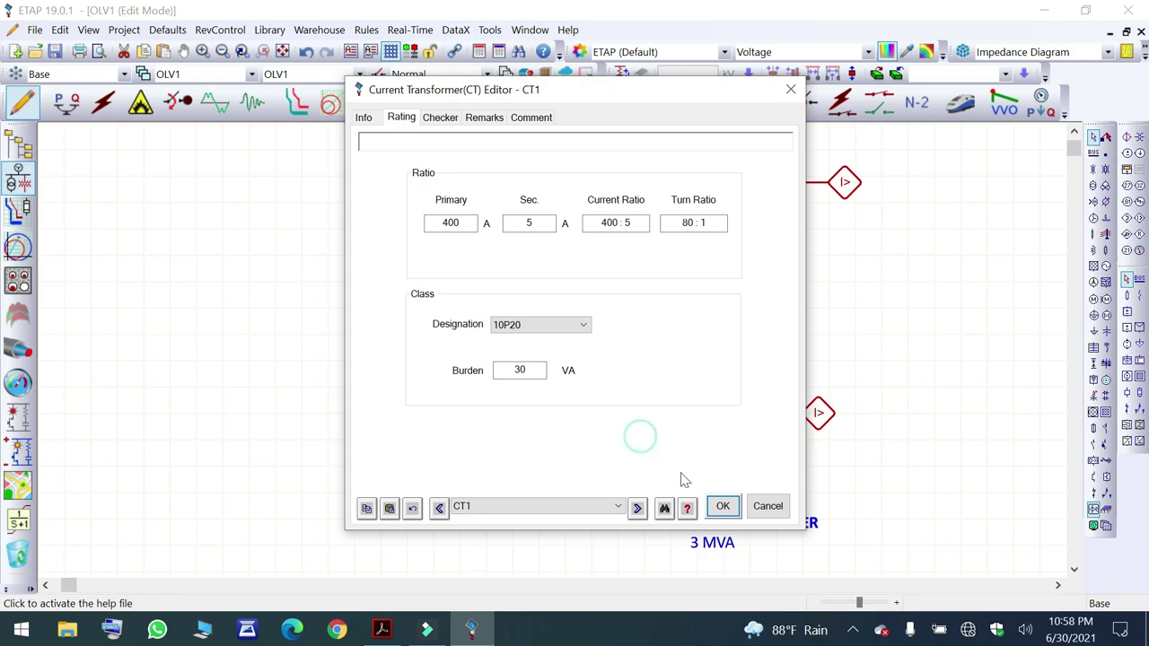
click(724, 507)
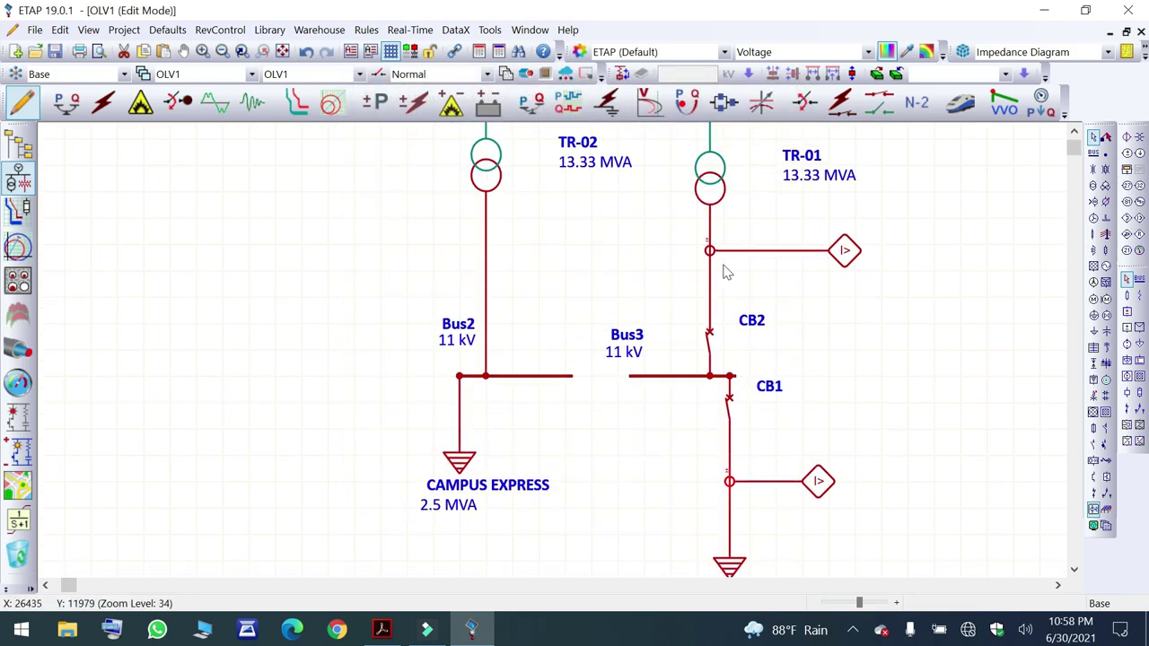
Reopen the properties of the current transformer on the HOSPITAL FEEDER branch.
double_click(733, 487)
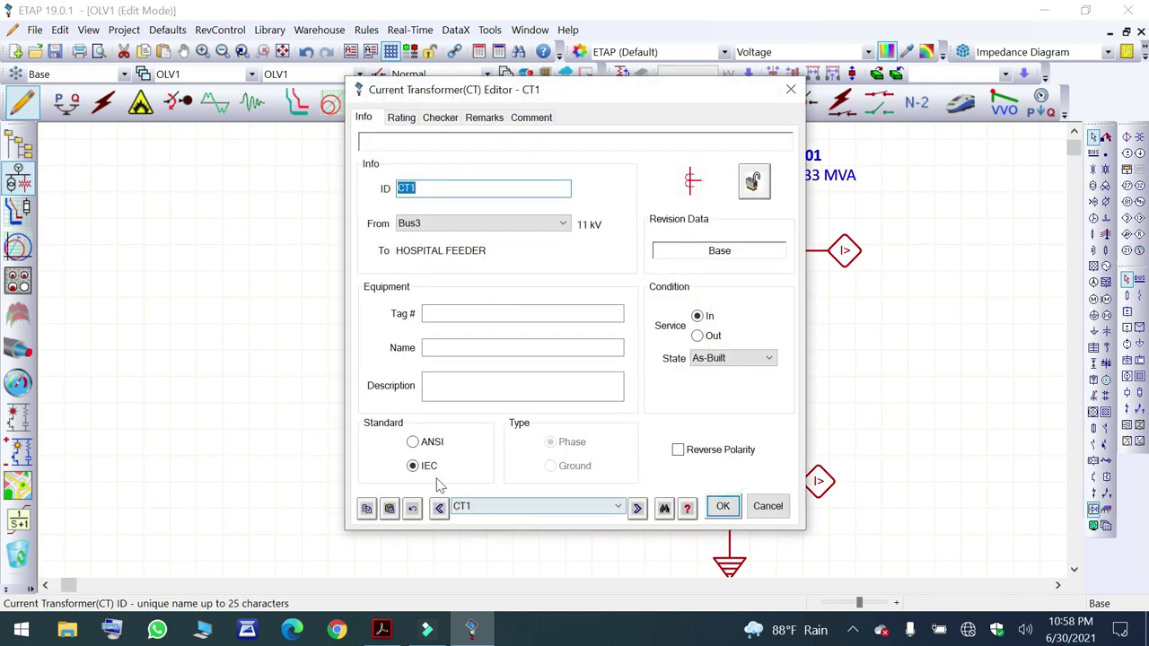
Copy the hospital feeder CT's data to the default element and paste it into CT2 below transformer TR-01.
click(367, 508)
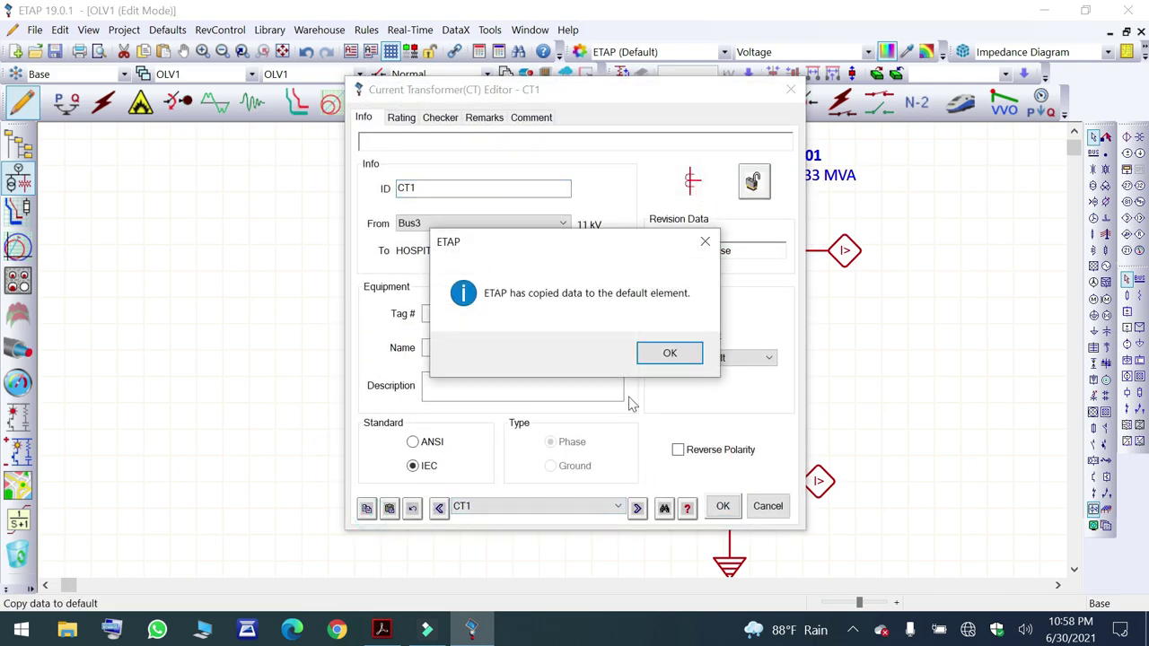
click(675, 355)
click(724, 508)
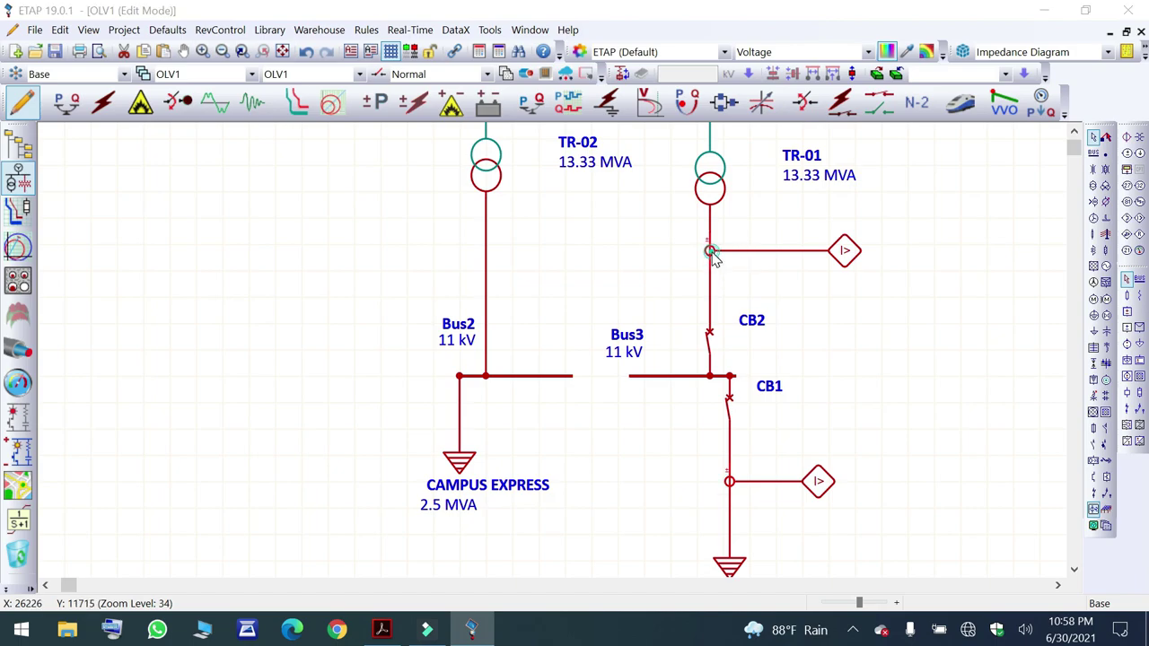
double_click(710, 253)
click(390, 511)
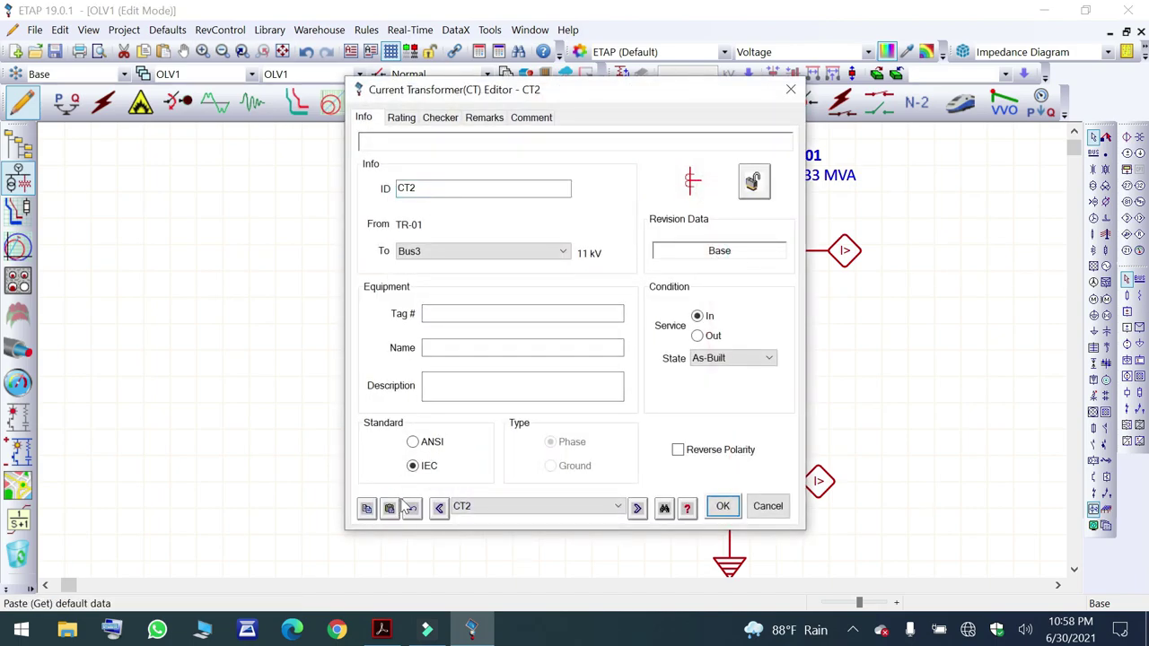
Set CT2's primary current to 800 A and its class designation to 5P20, and accept the changes.
click(402, 118)
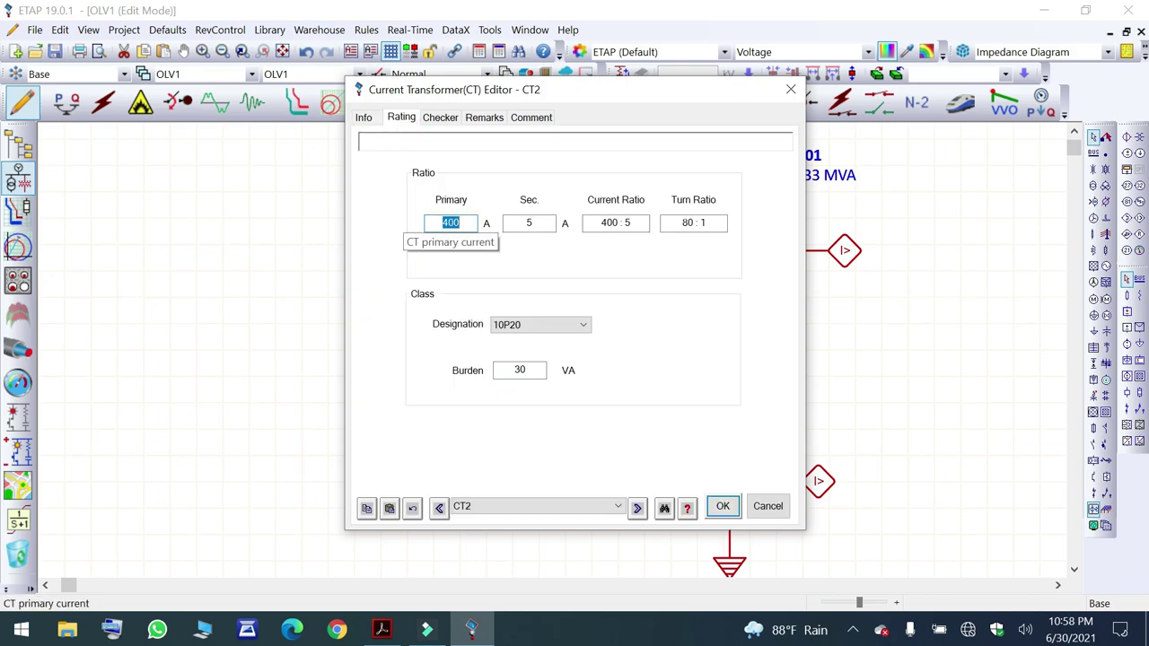
text(80)
click(641, 262)
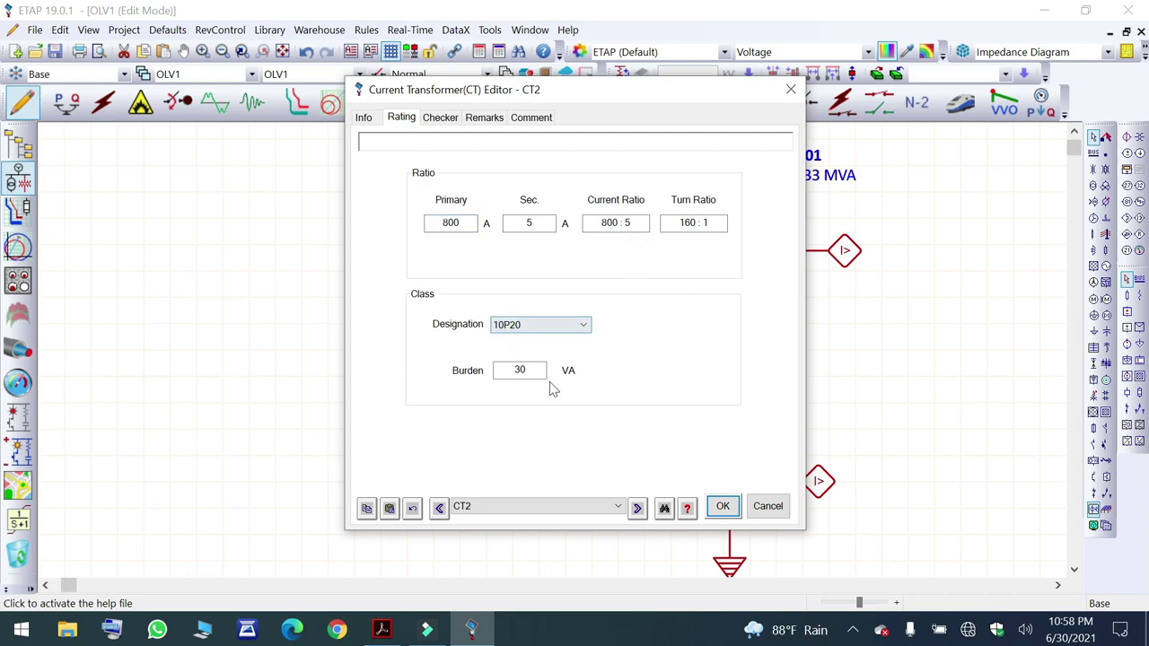
click(546, 325)
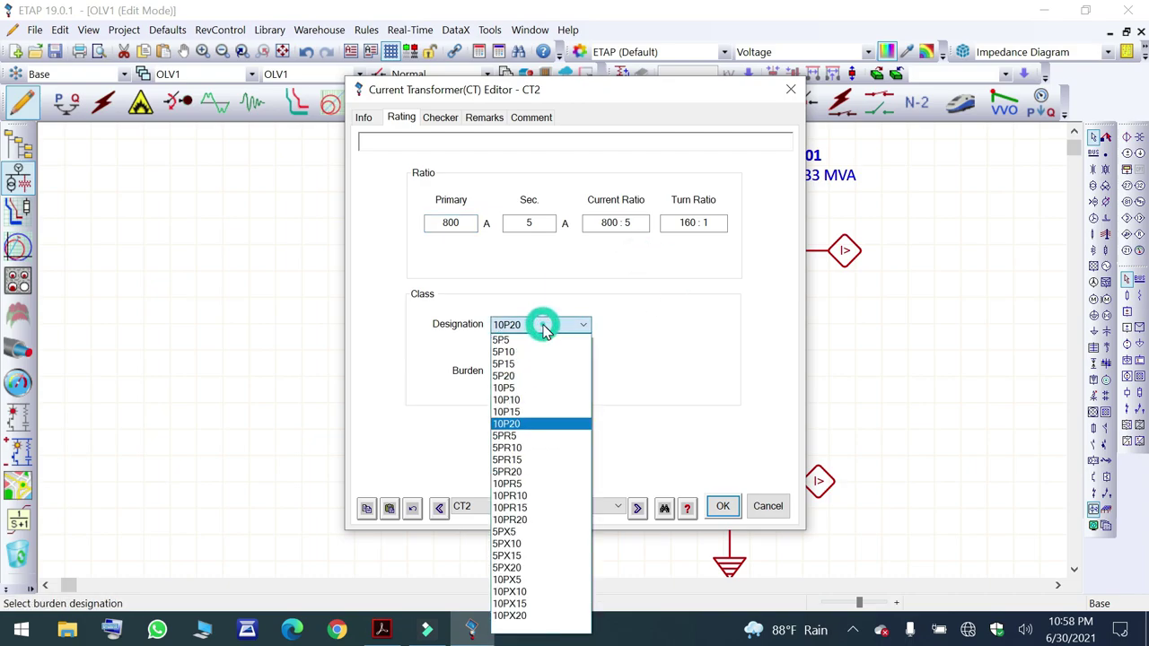
click(530, 376)
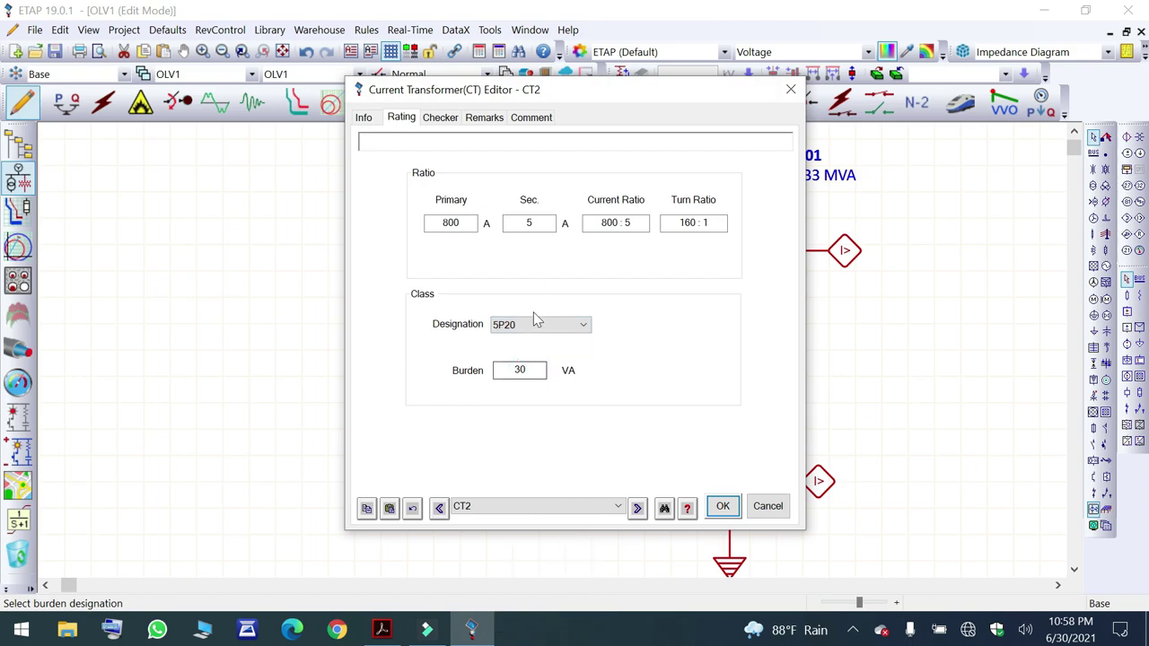
click(724, 508)
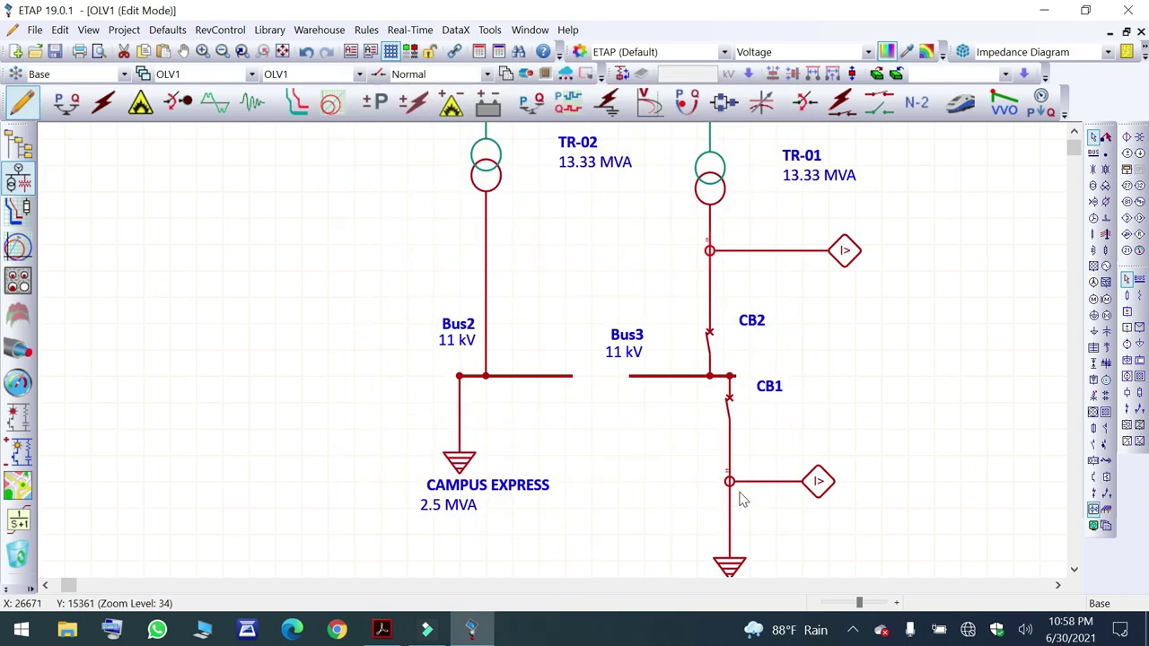
Set the class designation of CT1 on the hospital feeder to 5P20 and accept the change.
double_click(729, 478)
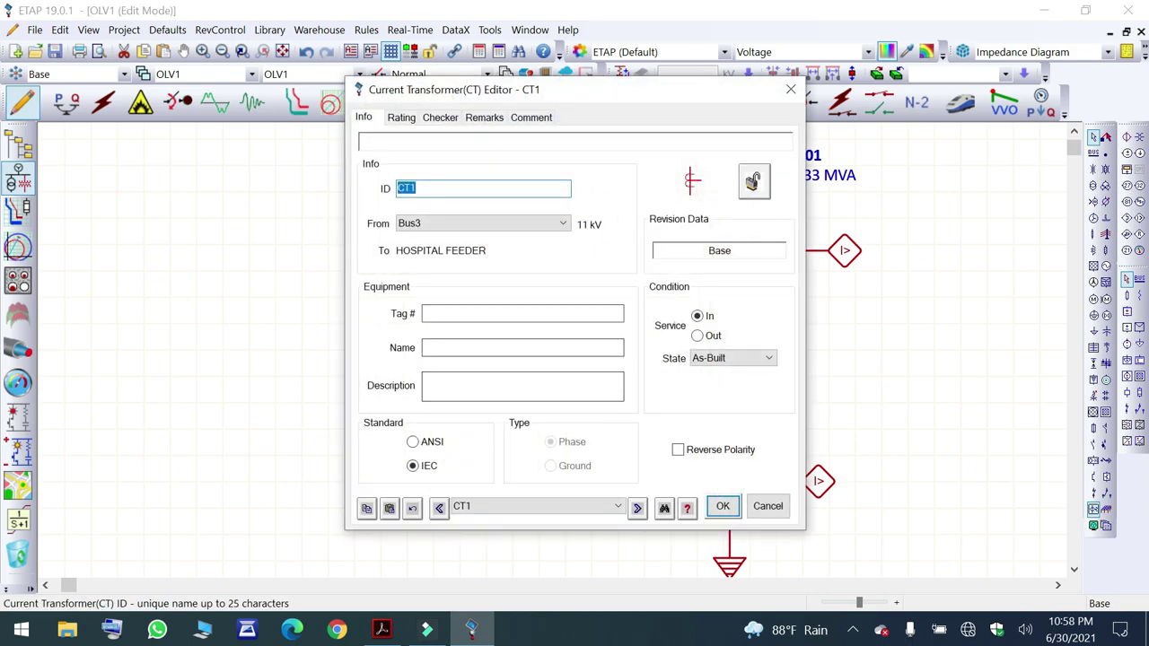
click(406, 119)
click(534, 326)
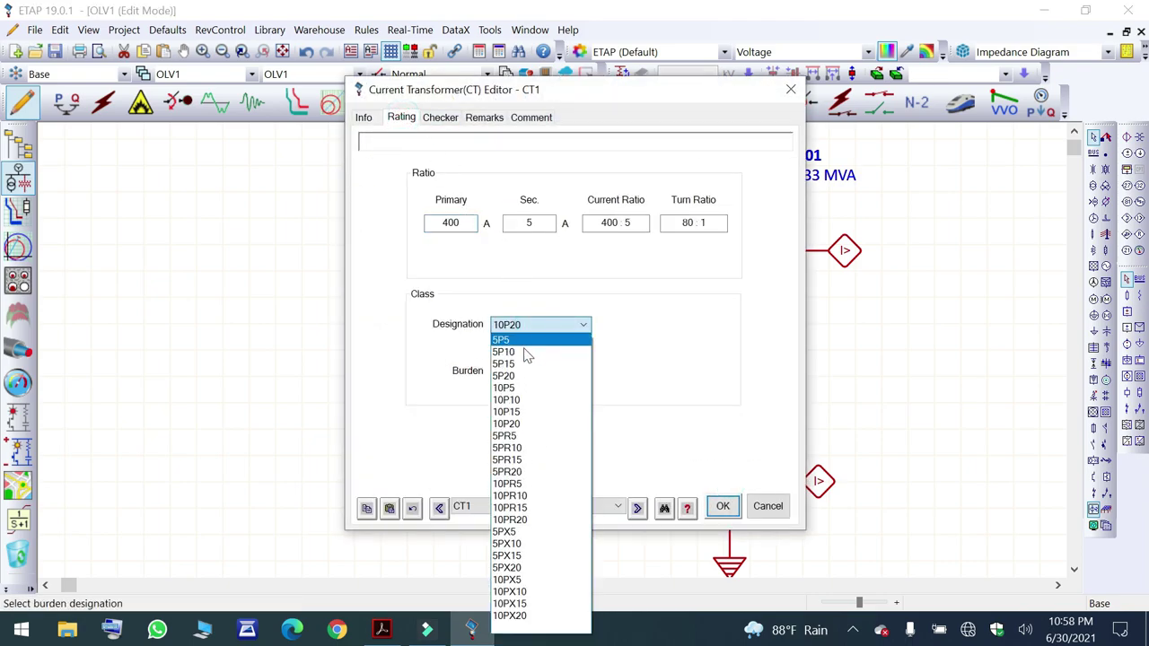
click(530, 376)
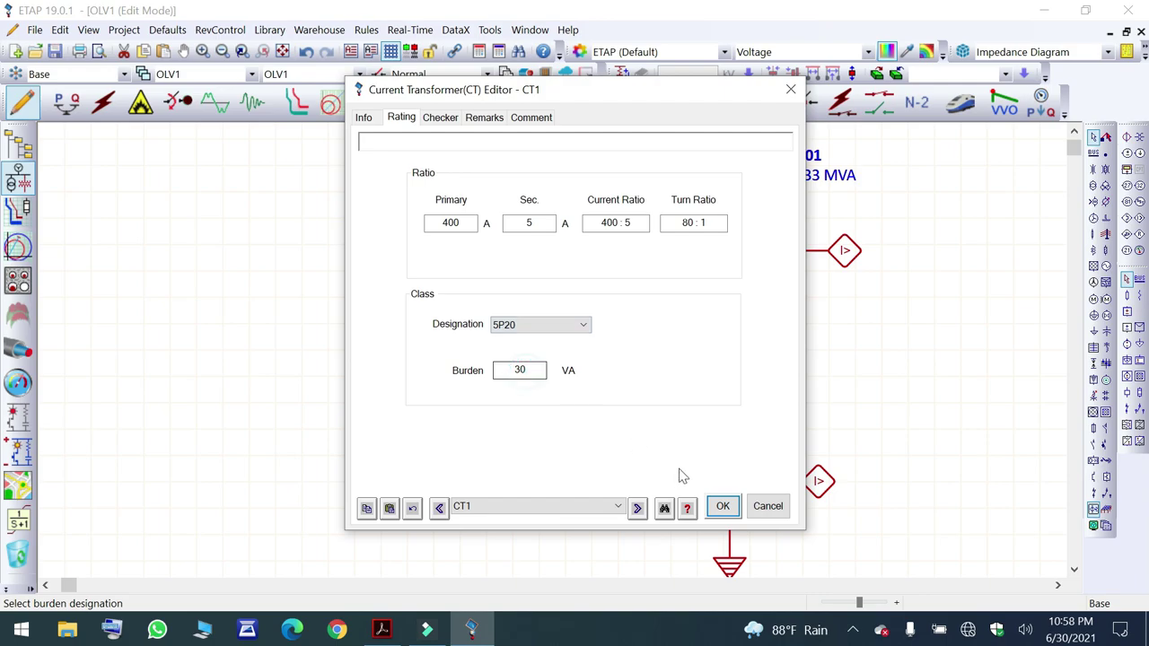
click(724, 507)
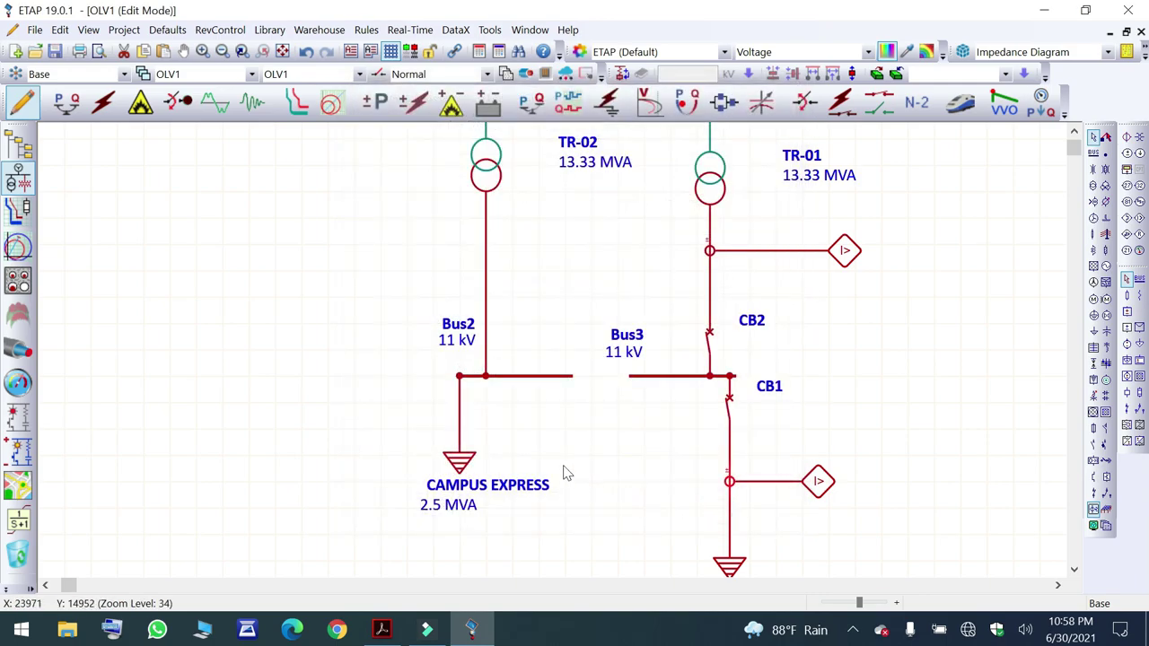
Save CT1's updated data as the default current transformer data.
double_click(730, 483)
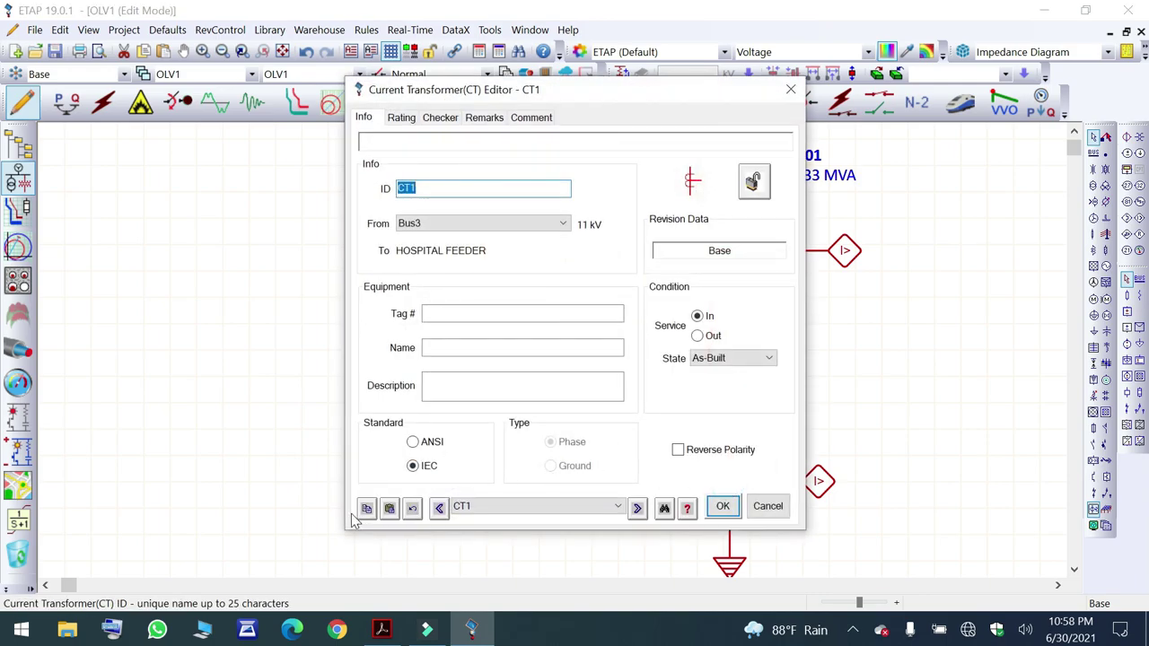
click(367, 509)
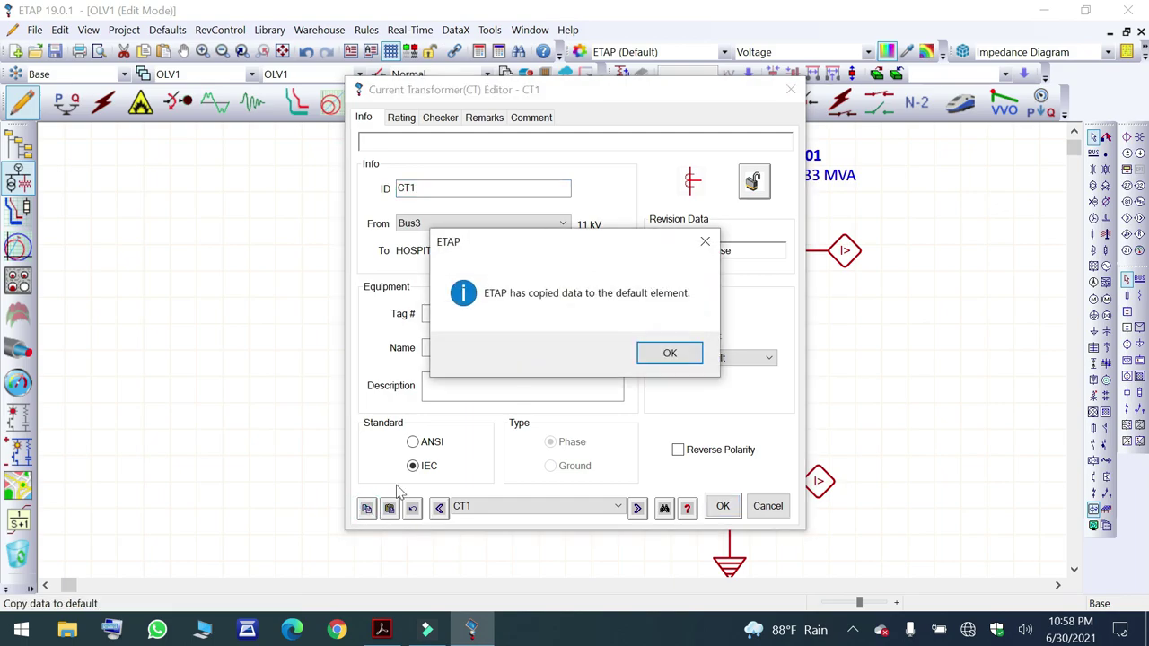
click(671, 354)
click(723, 508)
Set the ratio of CT3 between CB3 and transformer TR-01 to 400 A primary and 5 A secondary.
scroll(739, 377, up, 5)
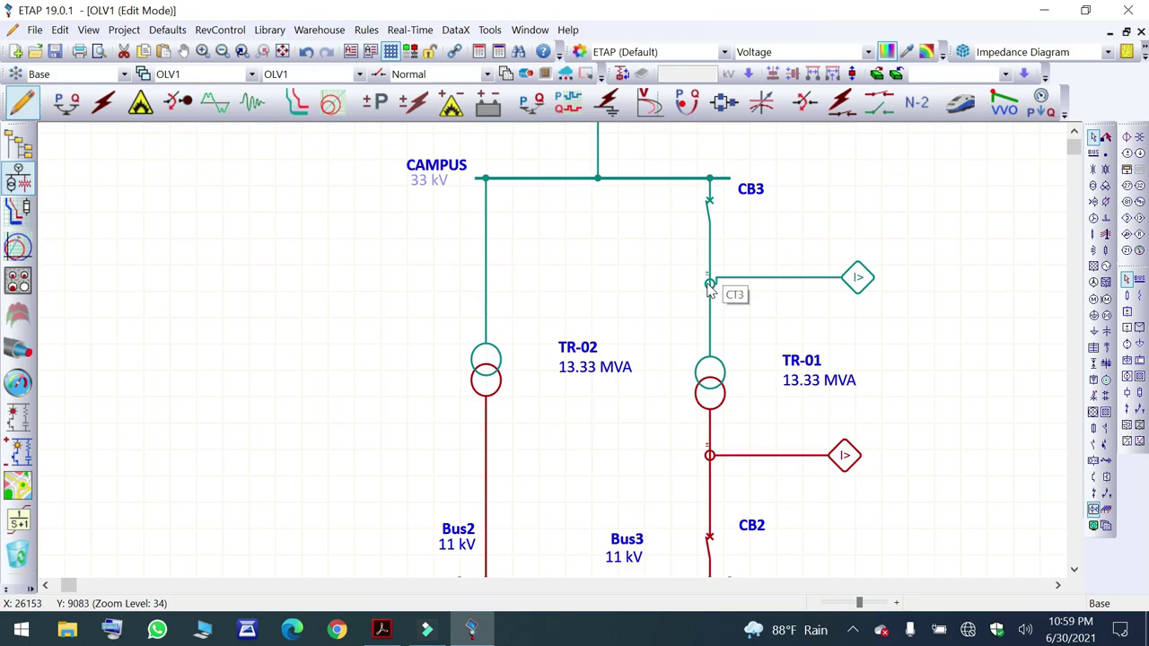
double_click(709, 286)
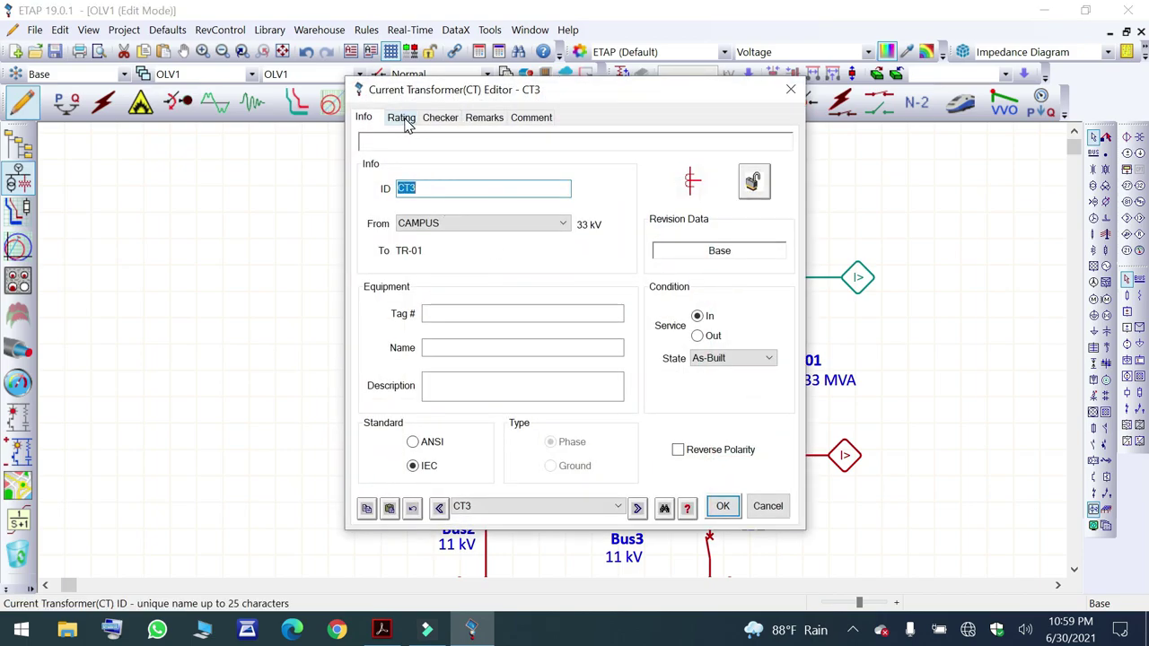
click(403, 120)
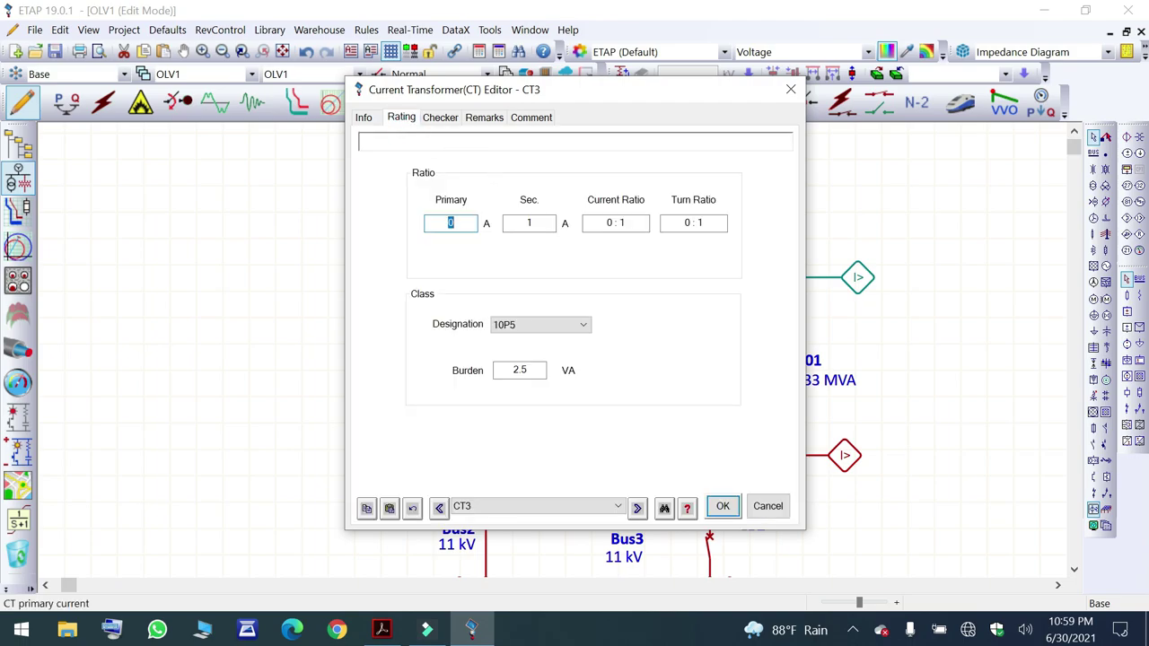
text(400)
click(634, 260)
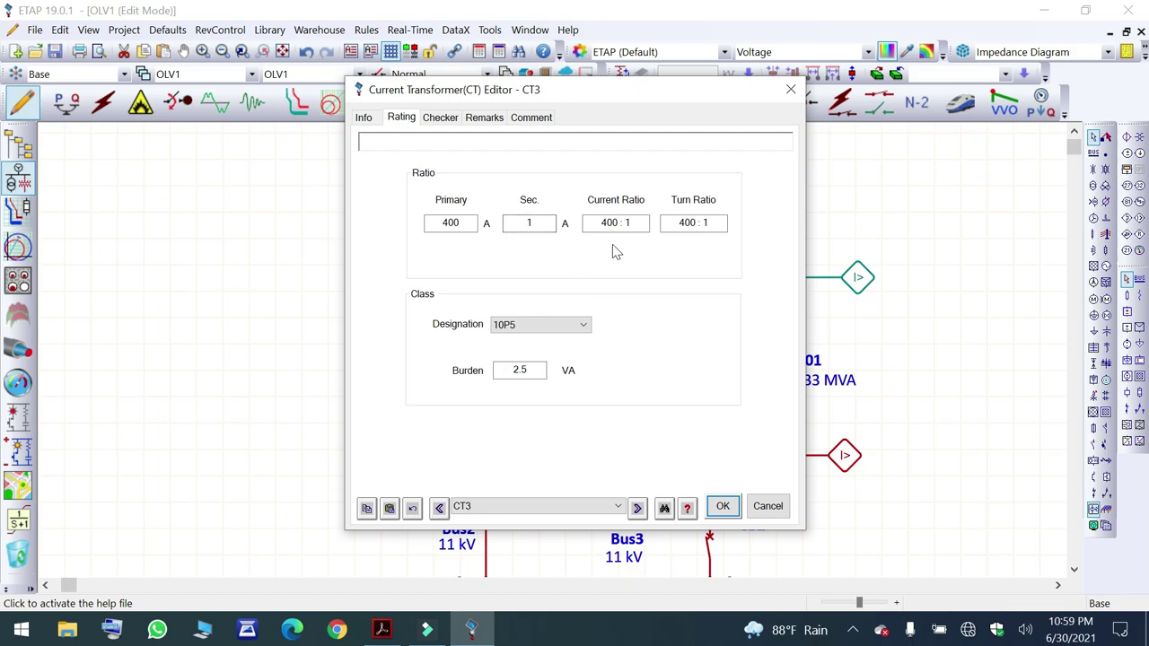
click(532, 224)
text(5)
click(653, 283)
Set CT3's class designation to 5P20 and its burden to 30 VA, and accept the changes.
click(537, 329)
scroll(540, 334, up, 5)
click(523, 375)
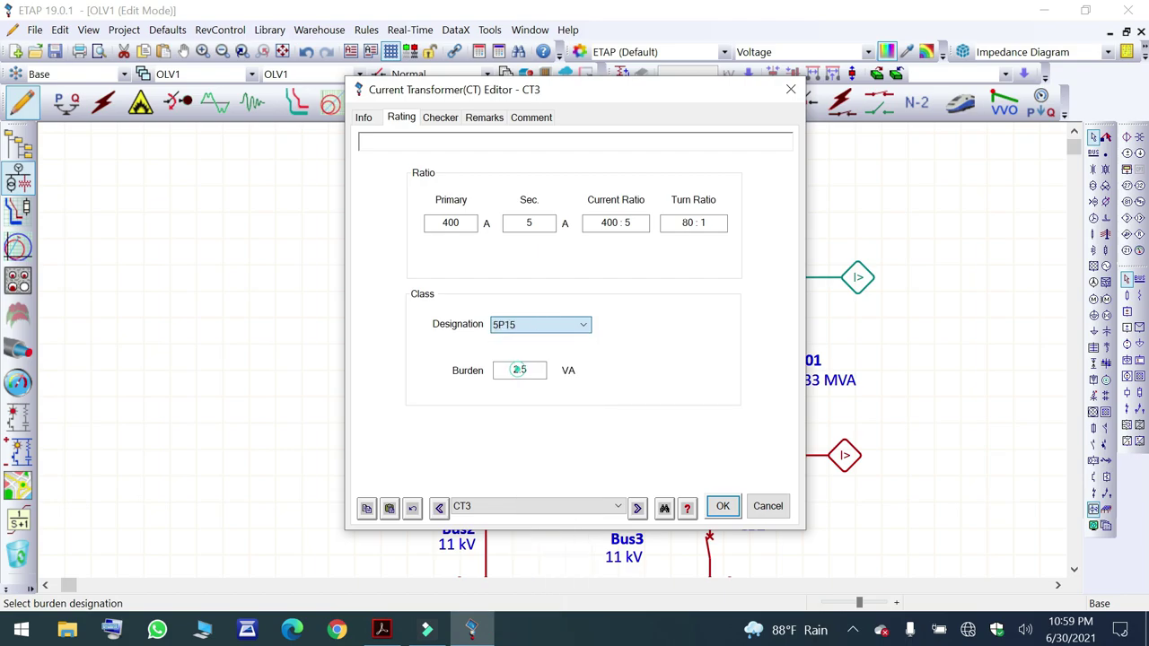
click(528, 329)
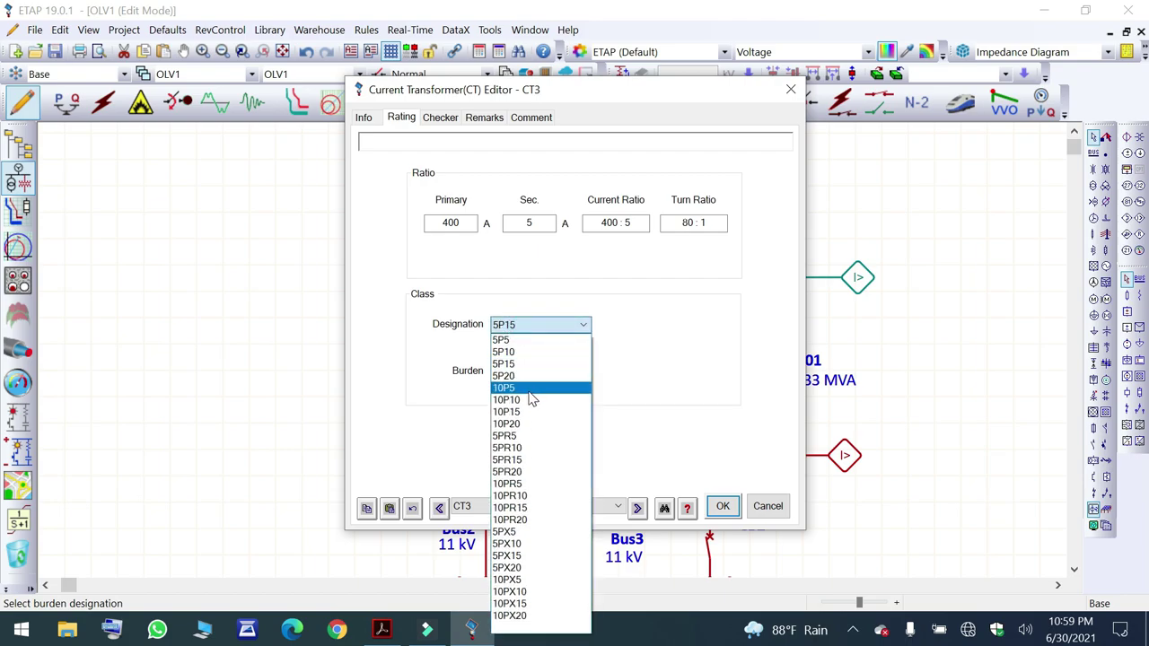
click(525, 377)
click(527, 370)
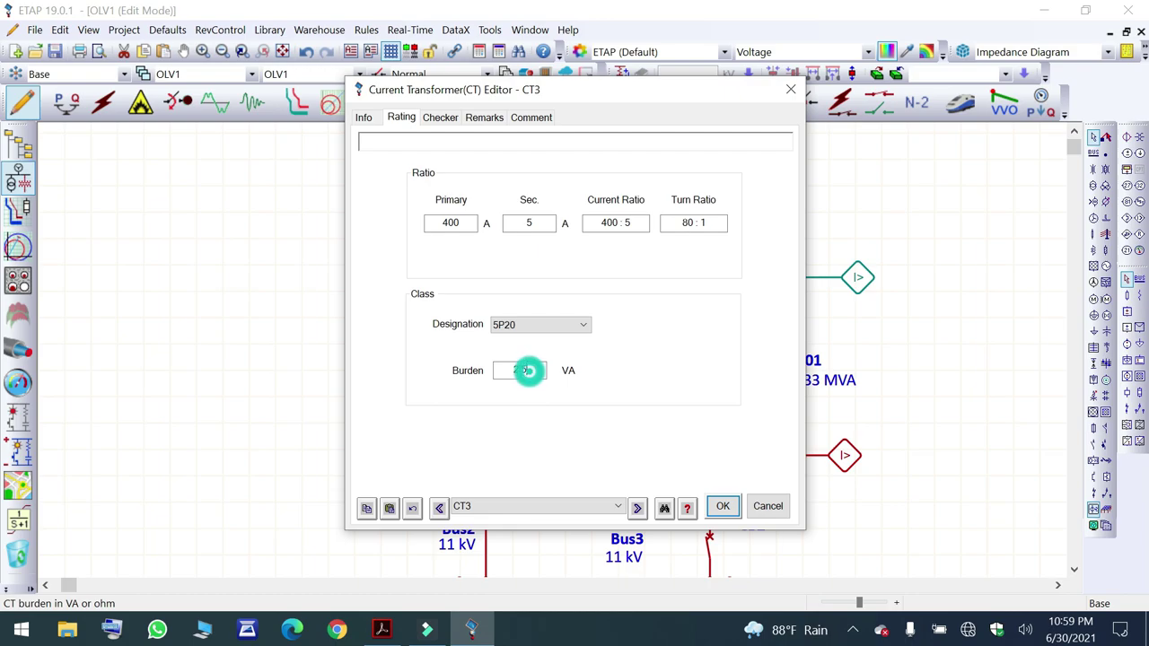
double_click(527, 370)
text(30)
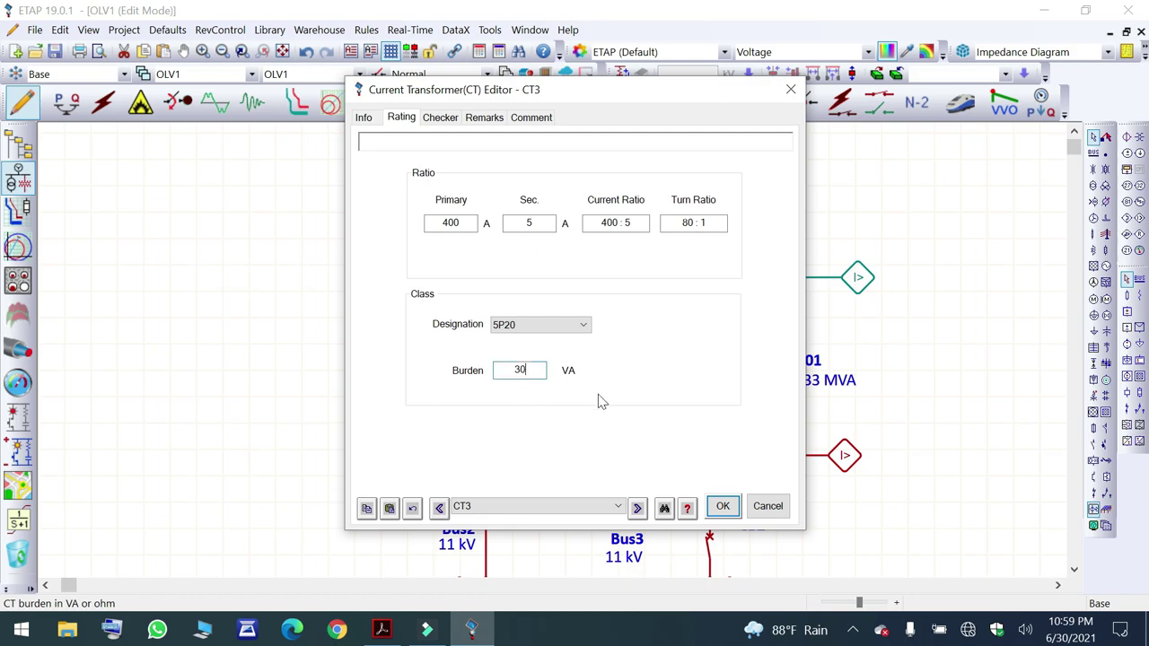
click(440, 119)
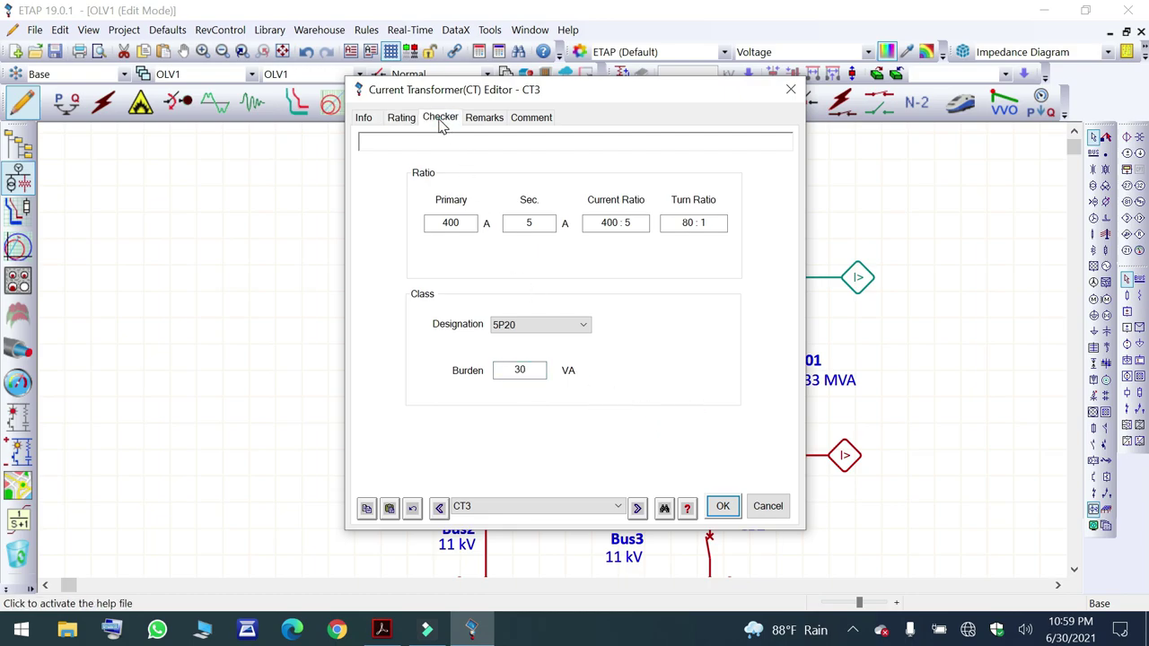
click(364, 118)
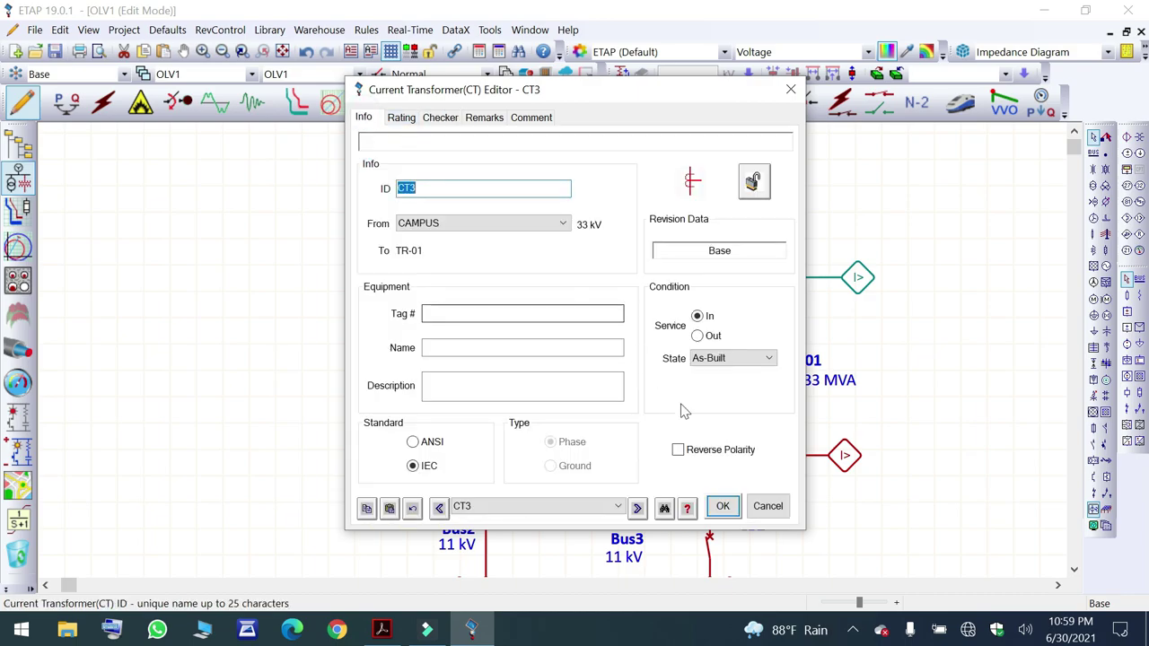
click(724, 507)
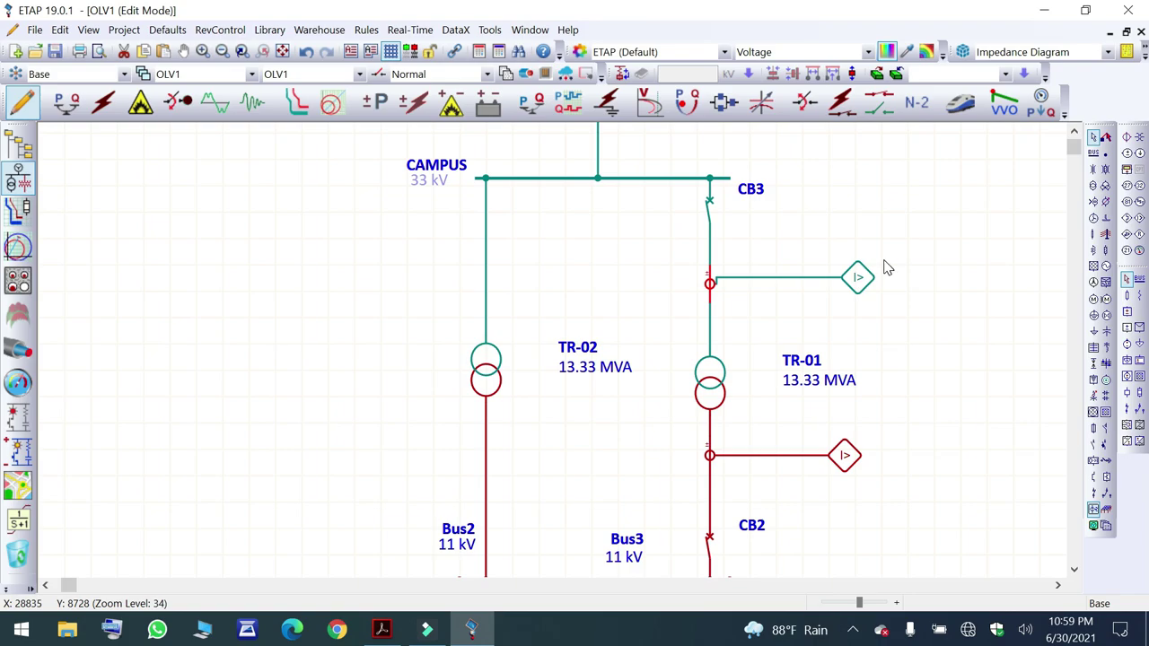
Open the hospital feeder's overcurrent relay and examine its CT input assignments and output settings.
scroll(790, 350, down, 1)
scroll(762, 340, down, 3)
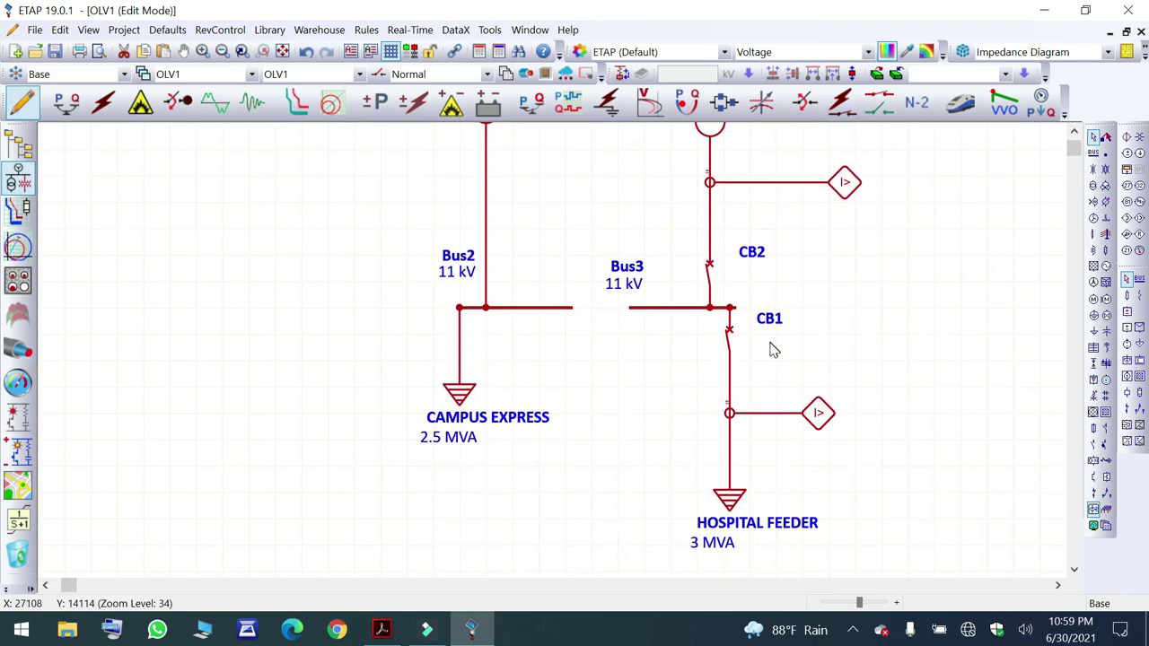
double_click(819, 415)
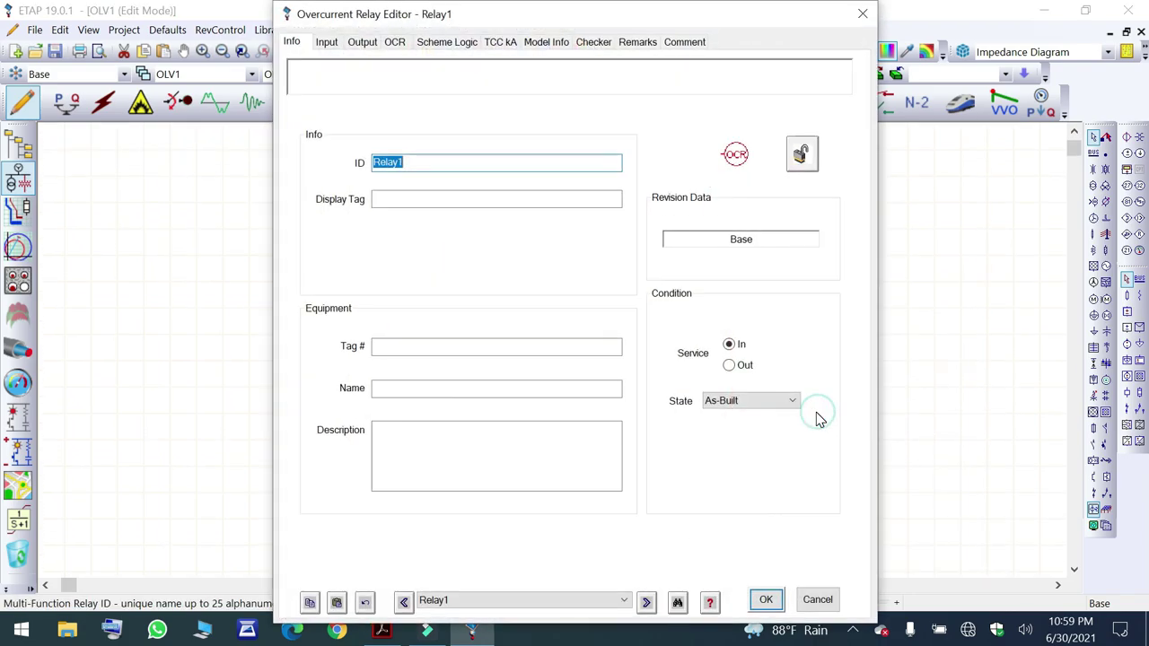
click(326, 42)
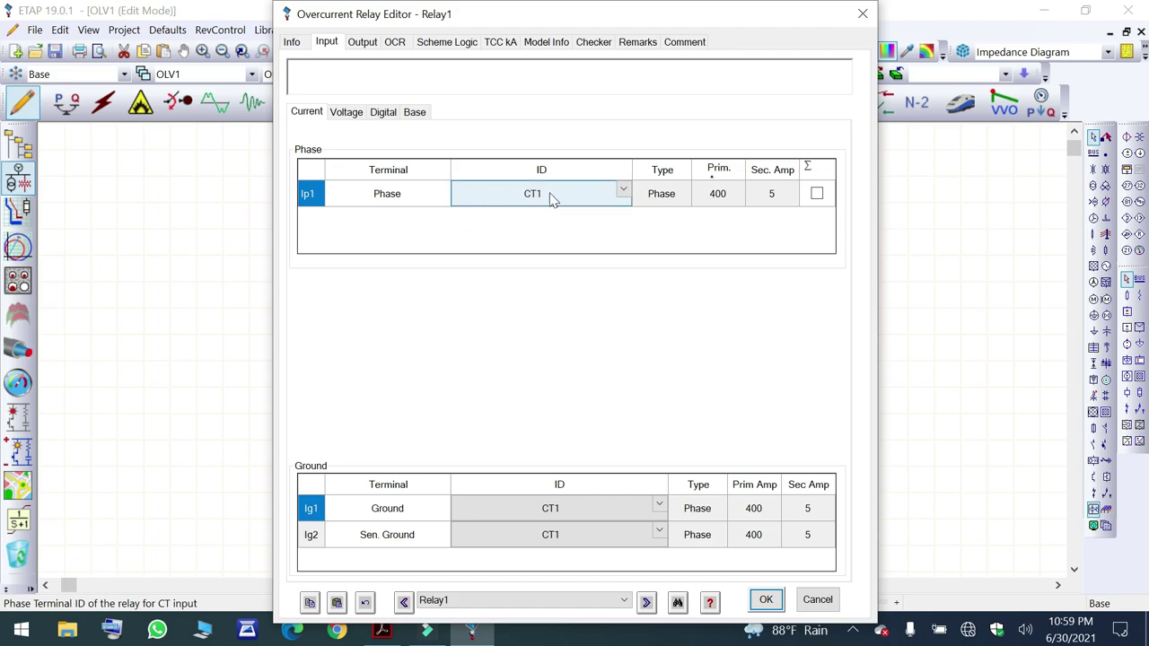
click(621, 195)
click(623, 197)
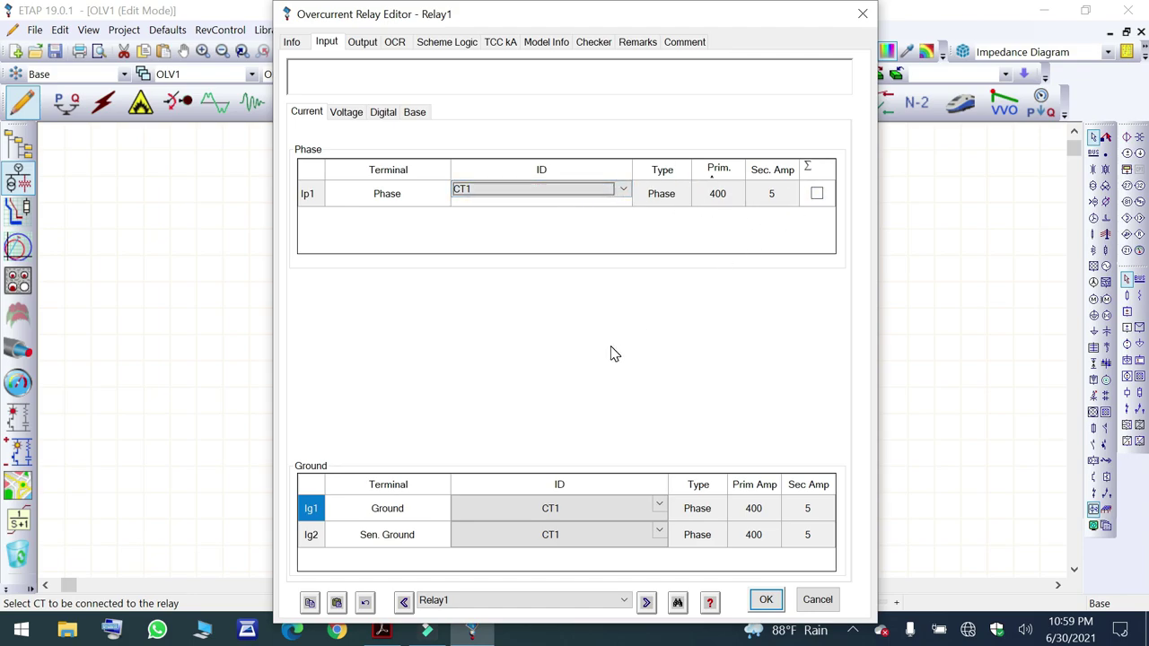
click(366, 45)
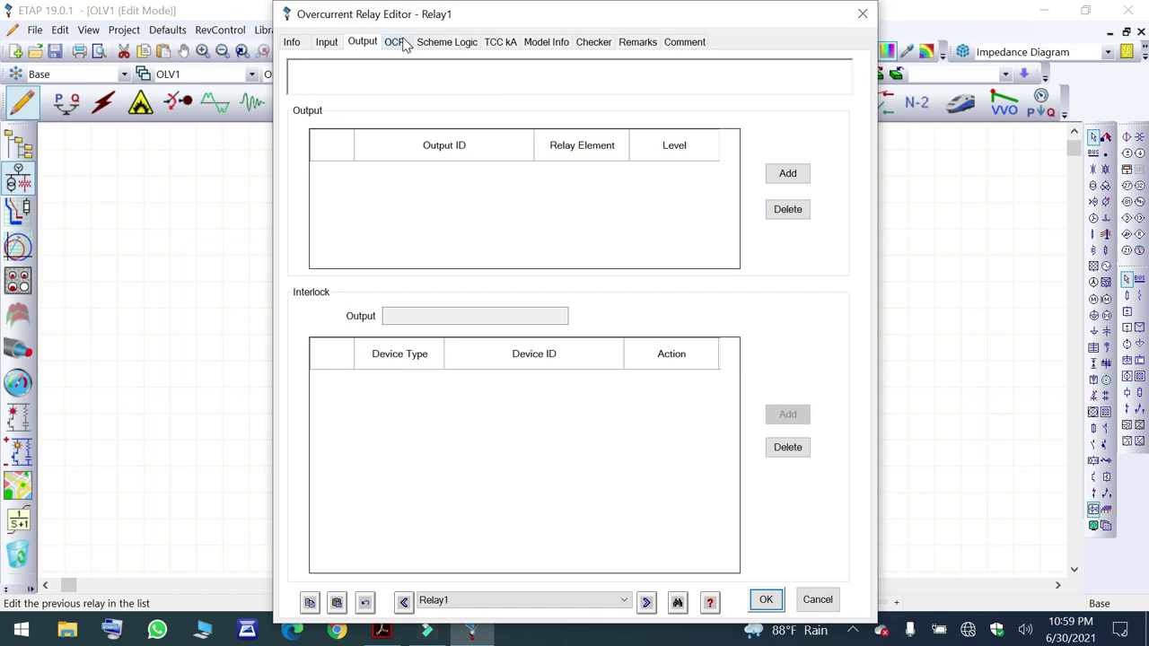
Open the relay library from the hospital feeder relay's overcurrent settings and choose Siemens as the manufacturer.
click(397, 43)
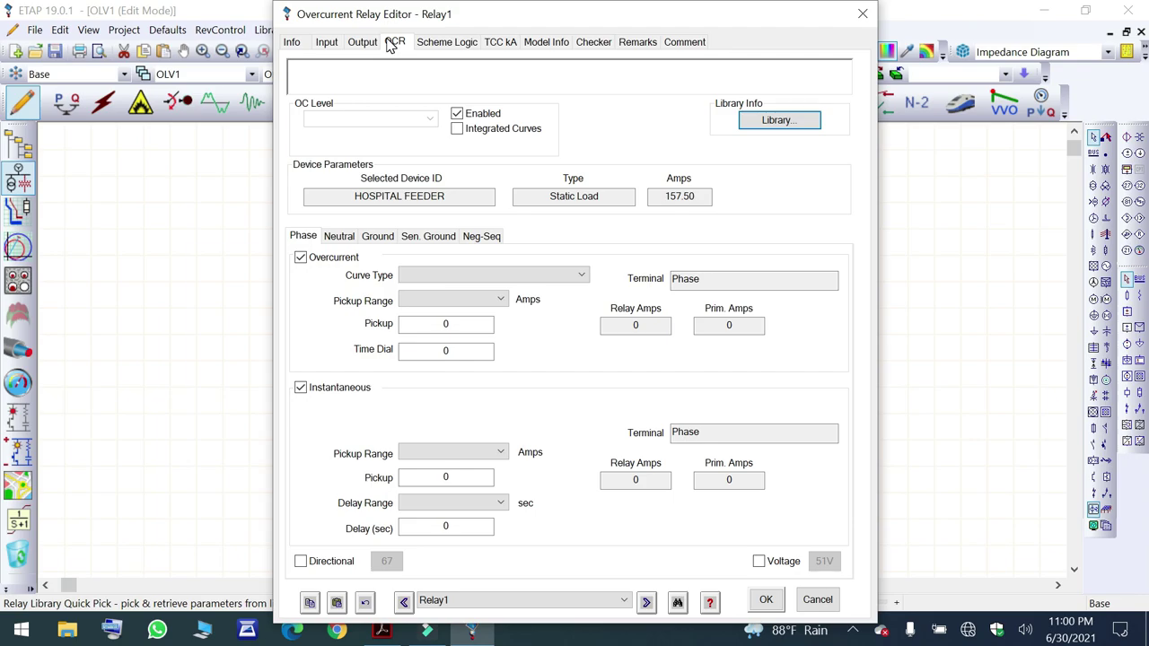
click(756, 126)
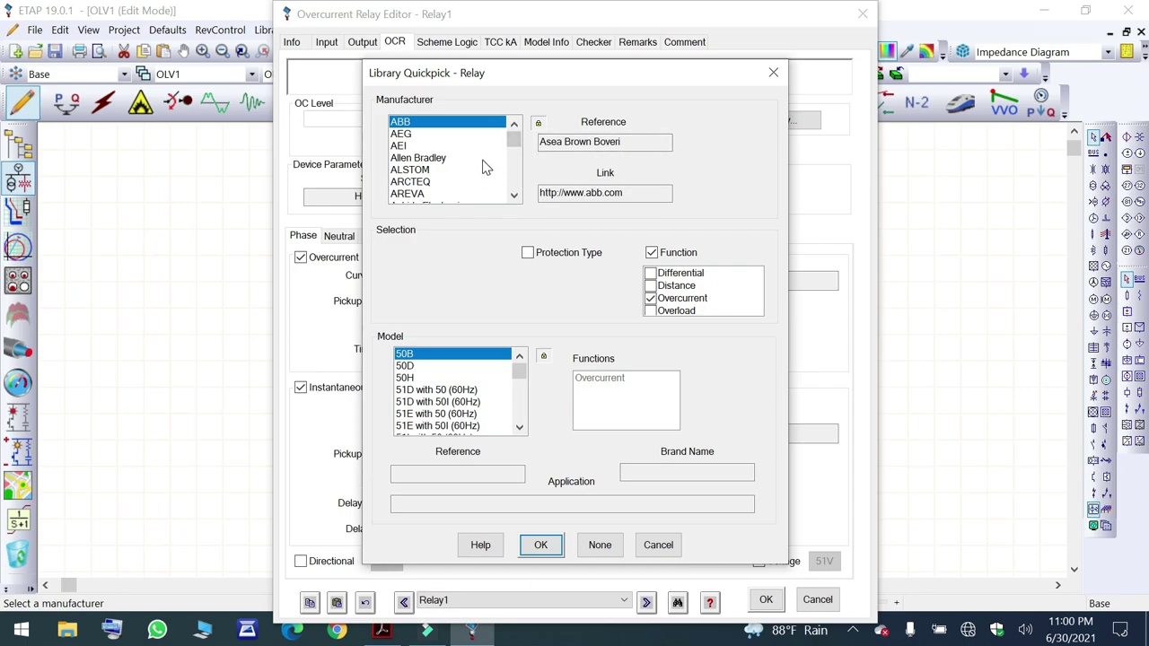
scroll(487, 171, down, 3)
scroll(487, 168, down, 4)
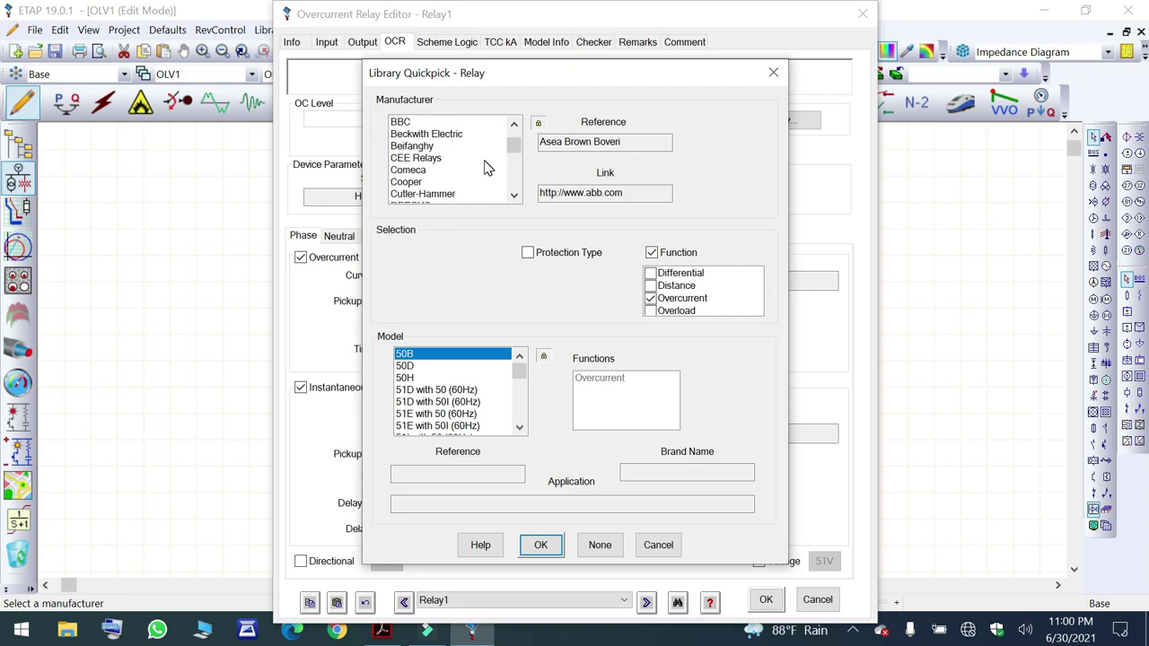
scroll(487, 168, down, 6)
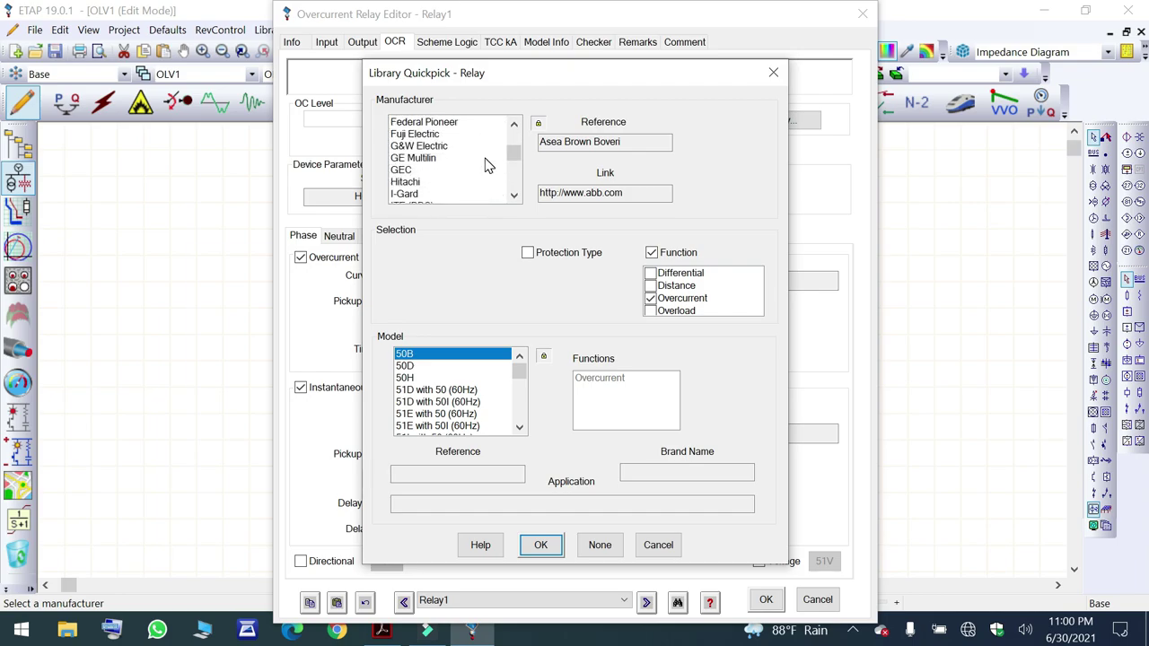
scroll(487, 165, down, 2)
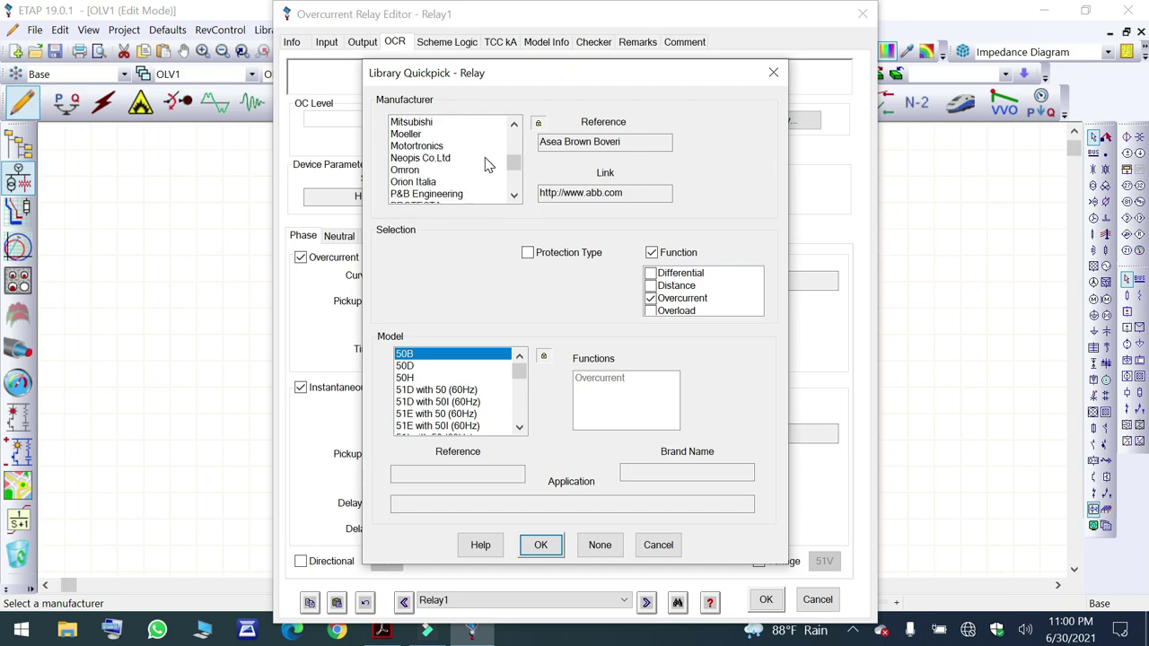
scroll(487, 165, down, 1)
scroll(436, 178, down, 2)
scroll(438, 171, down, 2)
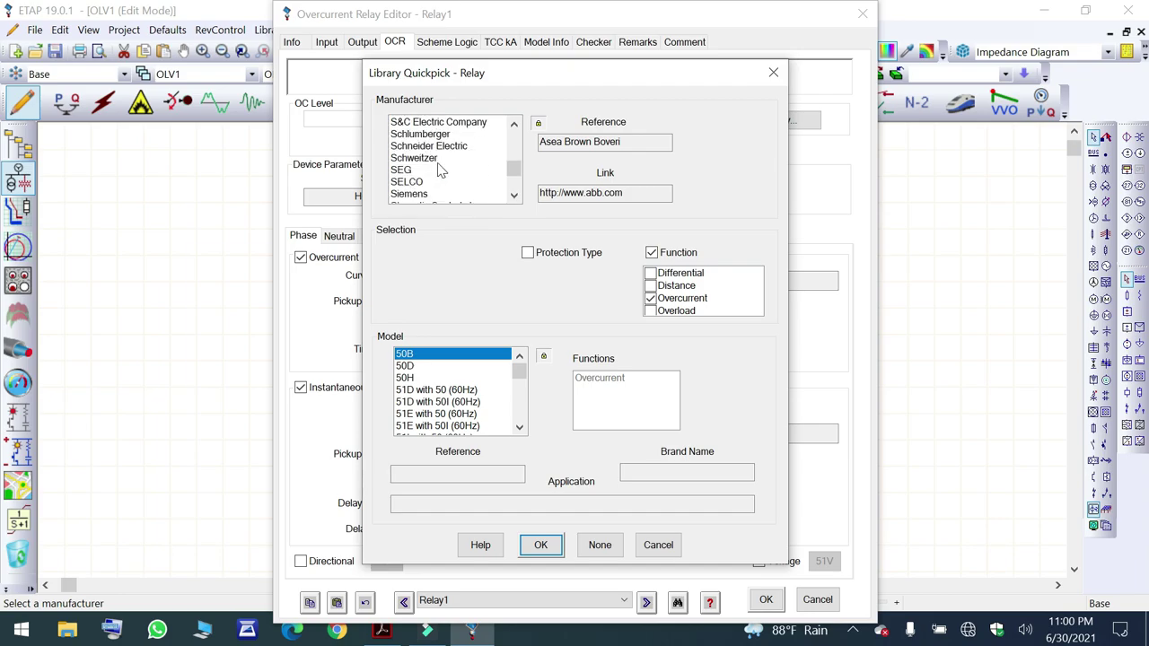
click(409, 158)
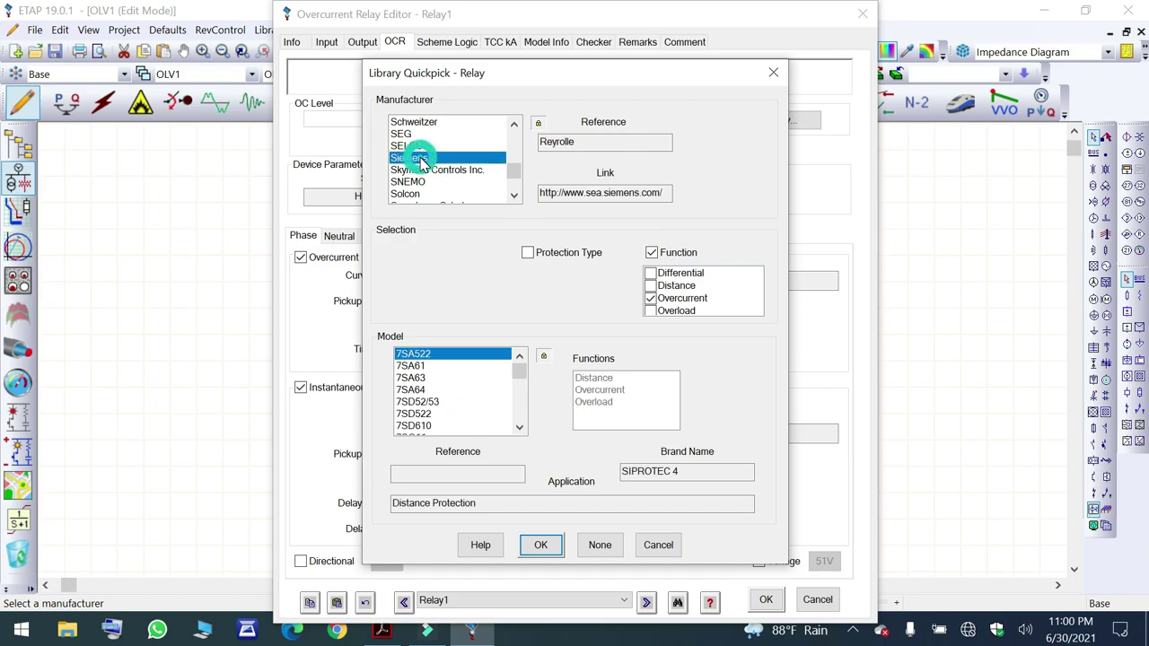
Select the Siemens 7SR11 overcurrent model and load it into Relay1.
click(519, 427)
click(519, 427)
click(519, 428)
click(519, 427)
click(519, 427)
click(519, 428)
click(519, 427)
click(519, 428)
click(519, 428)
click(519, 428)
click(519, 427)
click(519, 427)
click(422, 392)
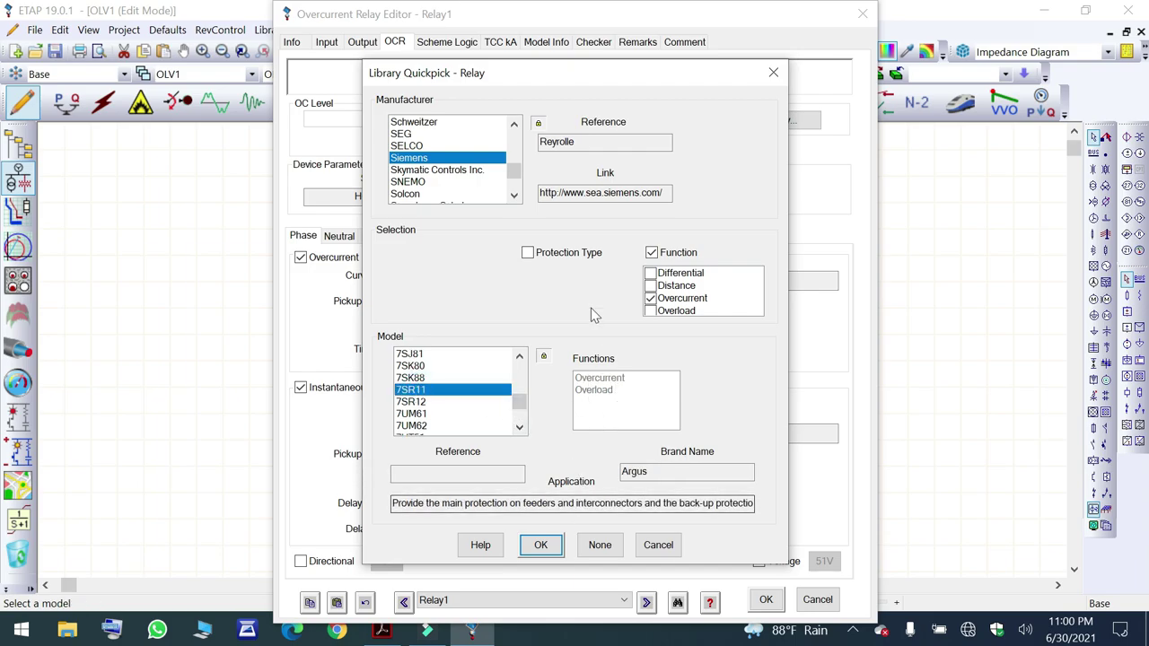
click(541, 545)
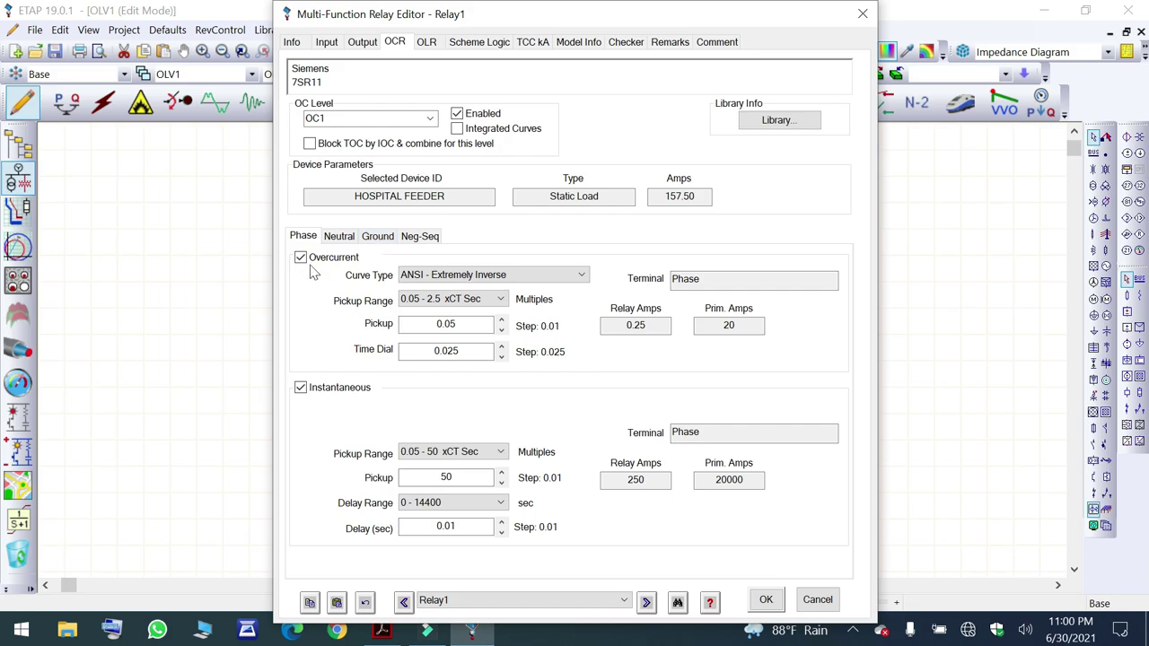
Set the OC1 phase overcurrent curve to IEC - Normal Inverse with a pickup of 0.7.
click(484, 276)
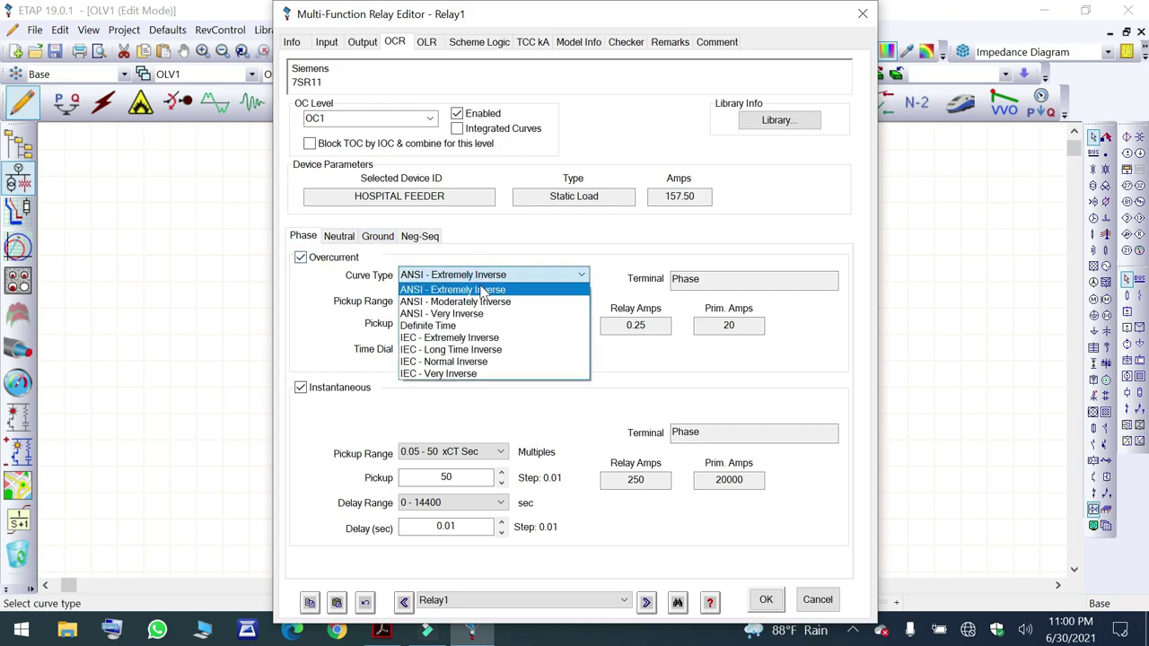
click(490, 362)
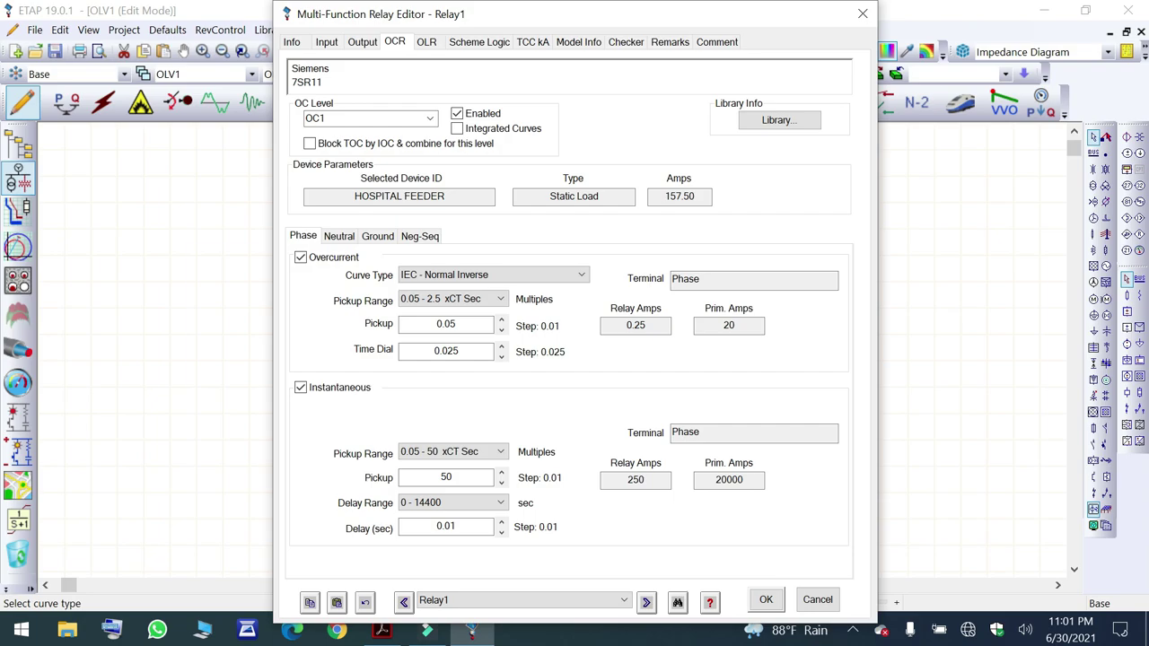
click(472, 325)
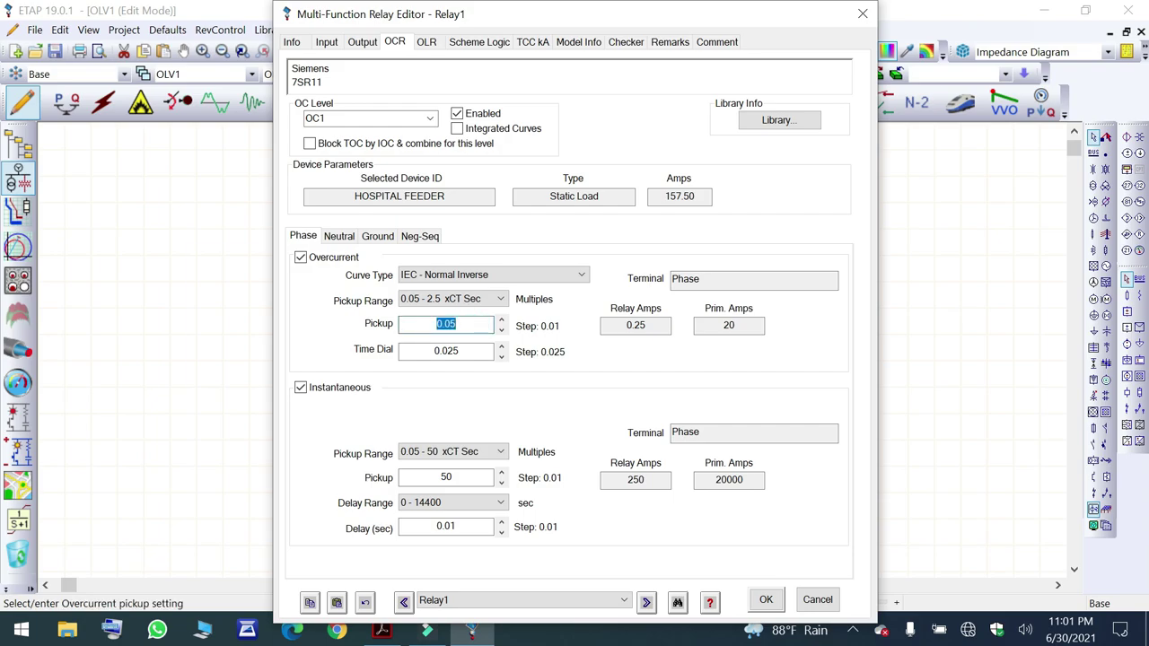
text(0.7)
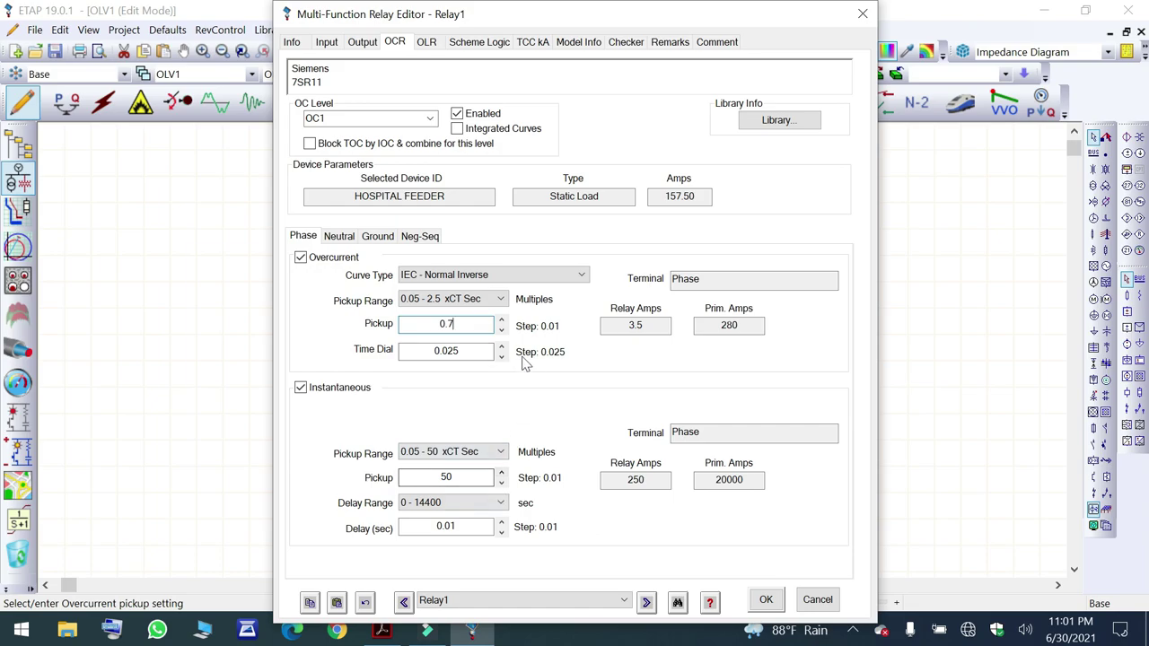
Set the phase instantaneous pickup to 3 and its delay to 0 seconds.
double_click(467, 479)
text(3)
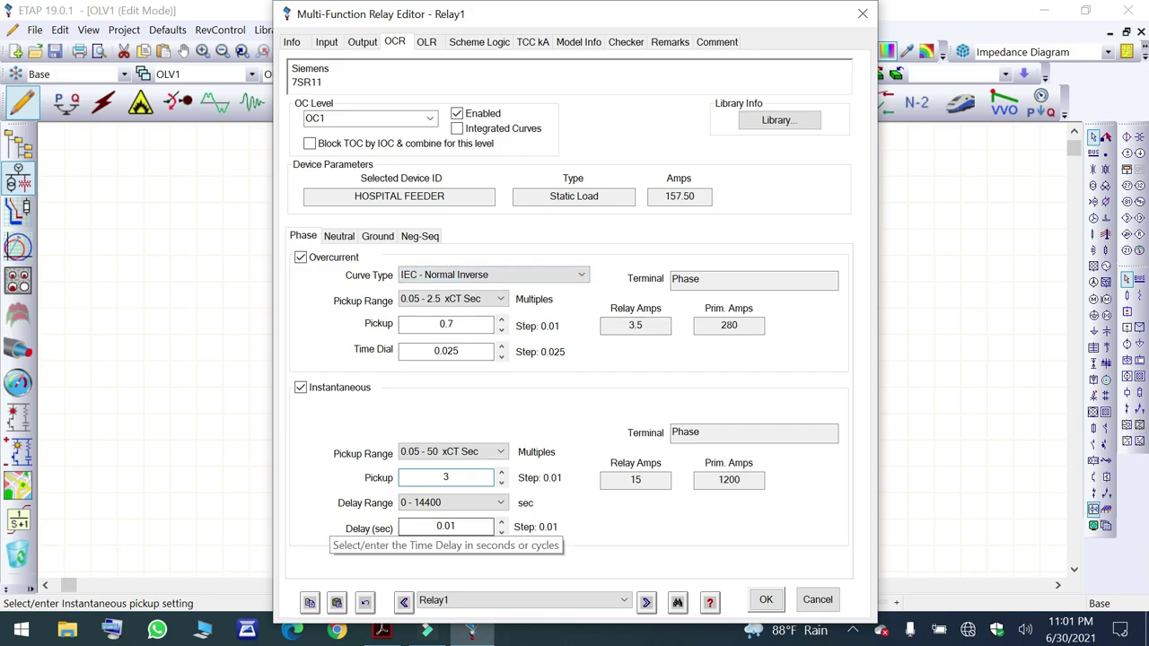
click(446, 527)
text(0)
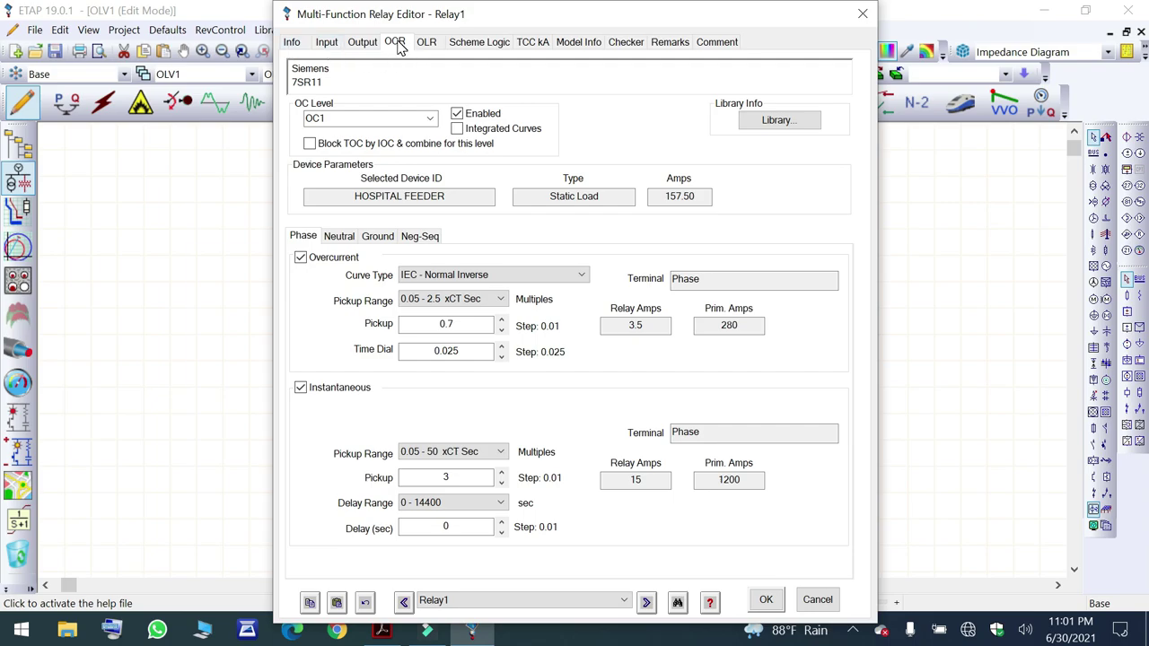
Keep CT1 as the relay's ground input and add a digital output for any relay element at any level.
click(327, 45)
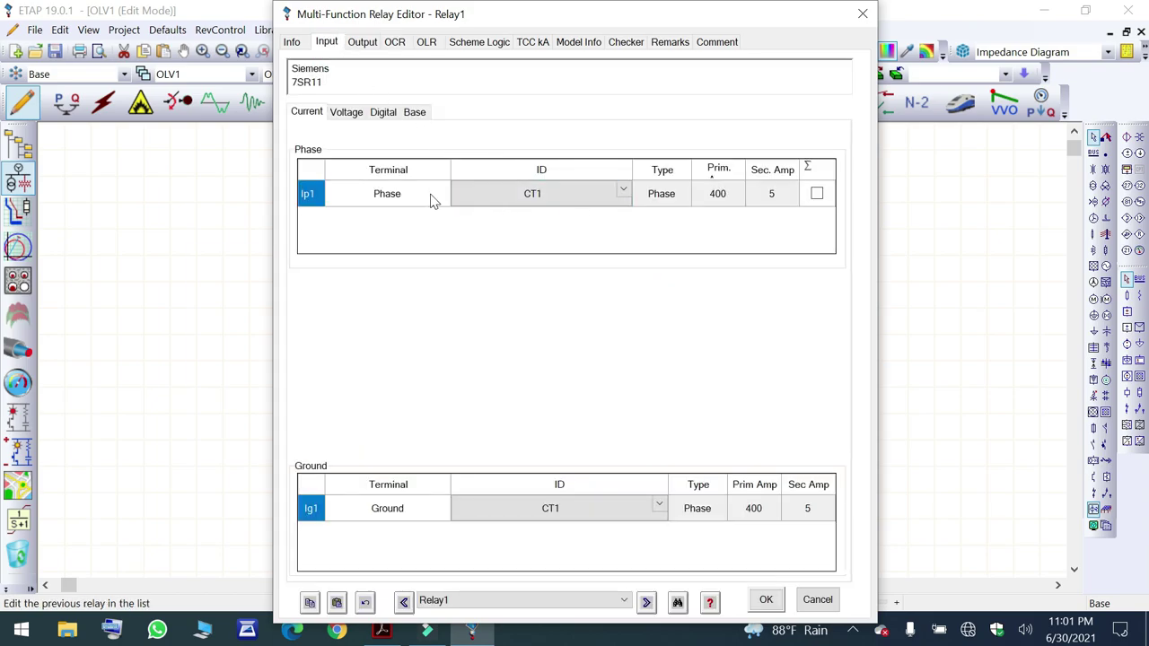
click(662, 507)
click(648, 510)
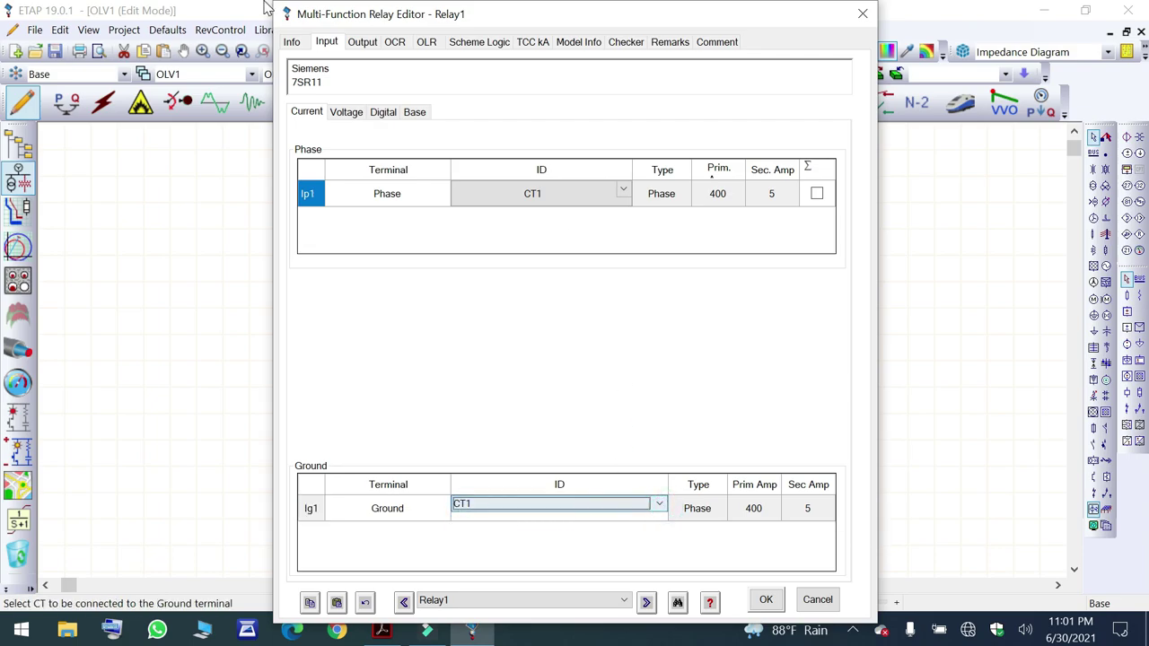
click(373, 47)
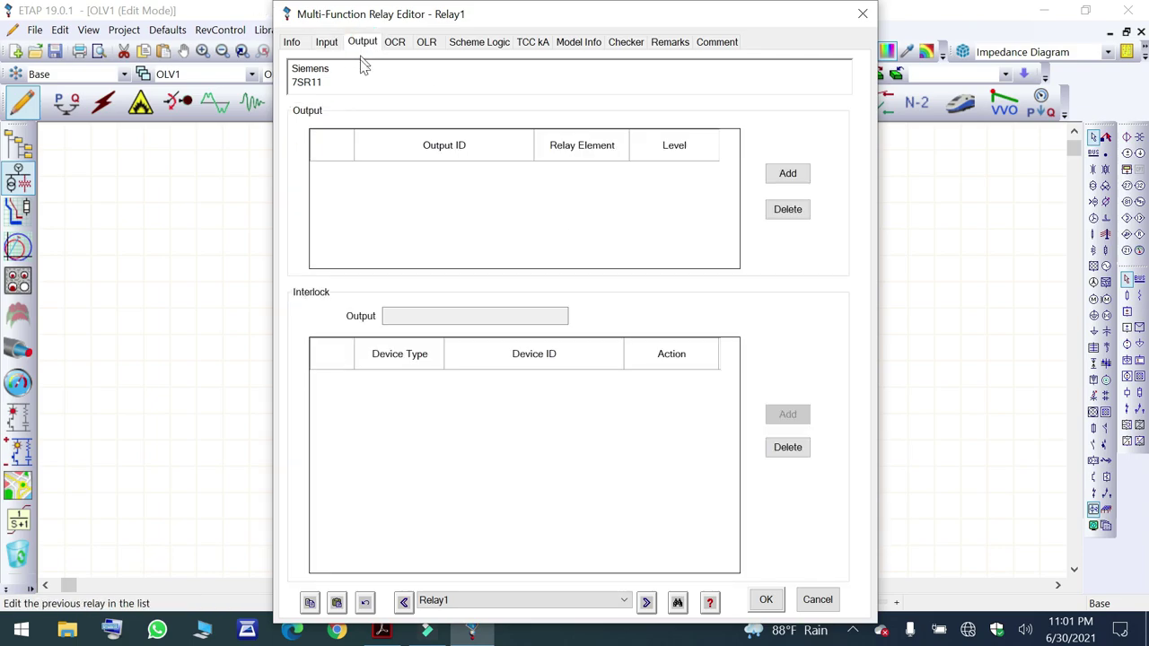
click(785, 174)
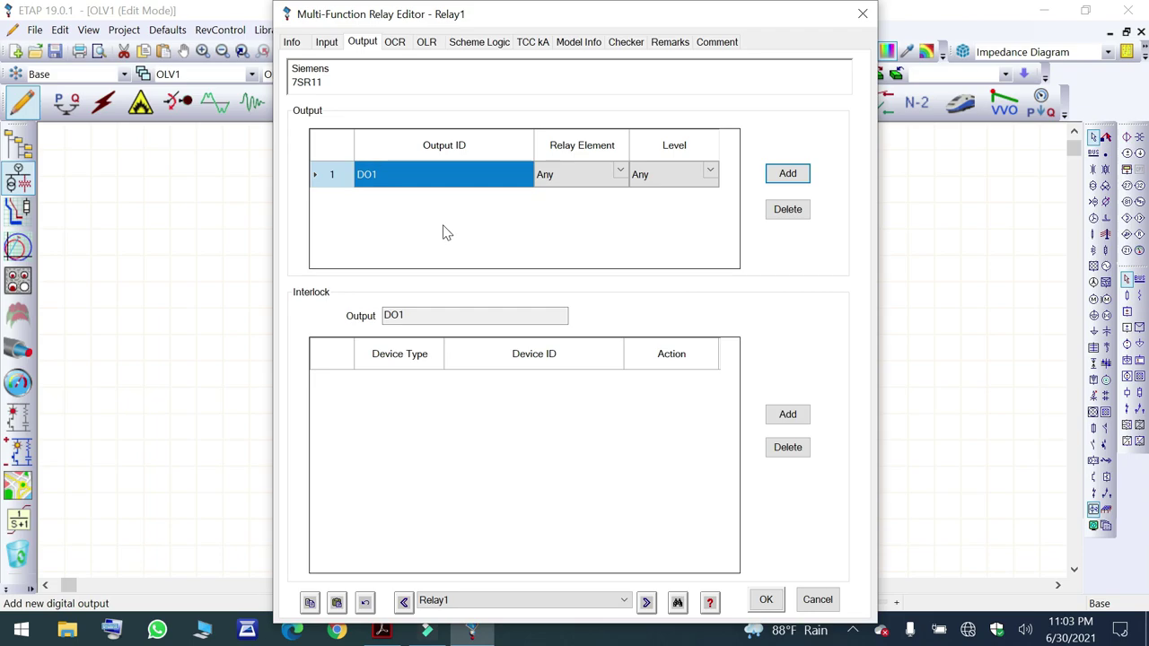
click(619, 172)
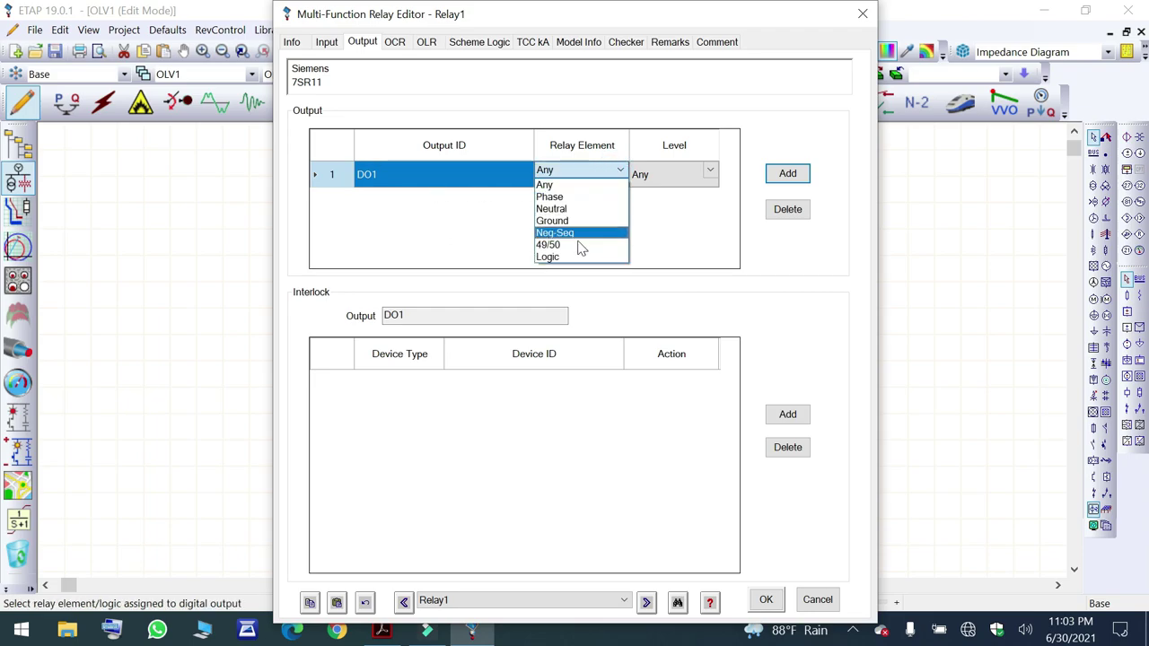
click(552, 185)
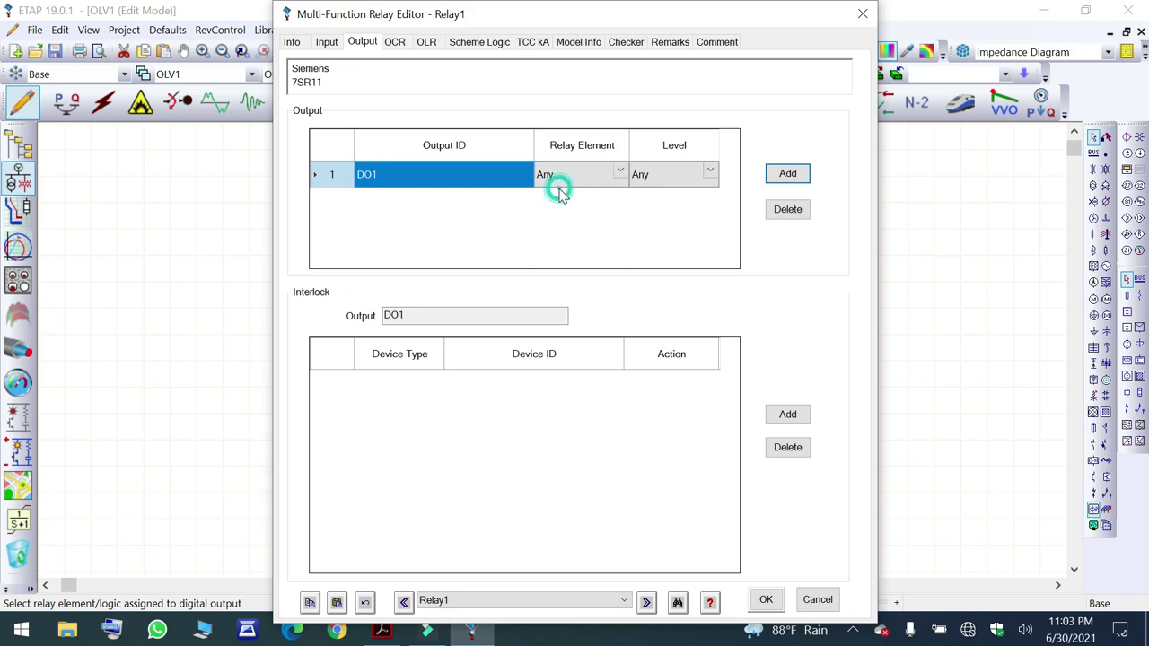
click(709, 170)
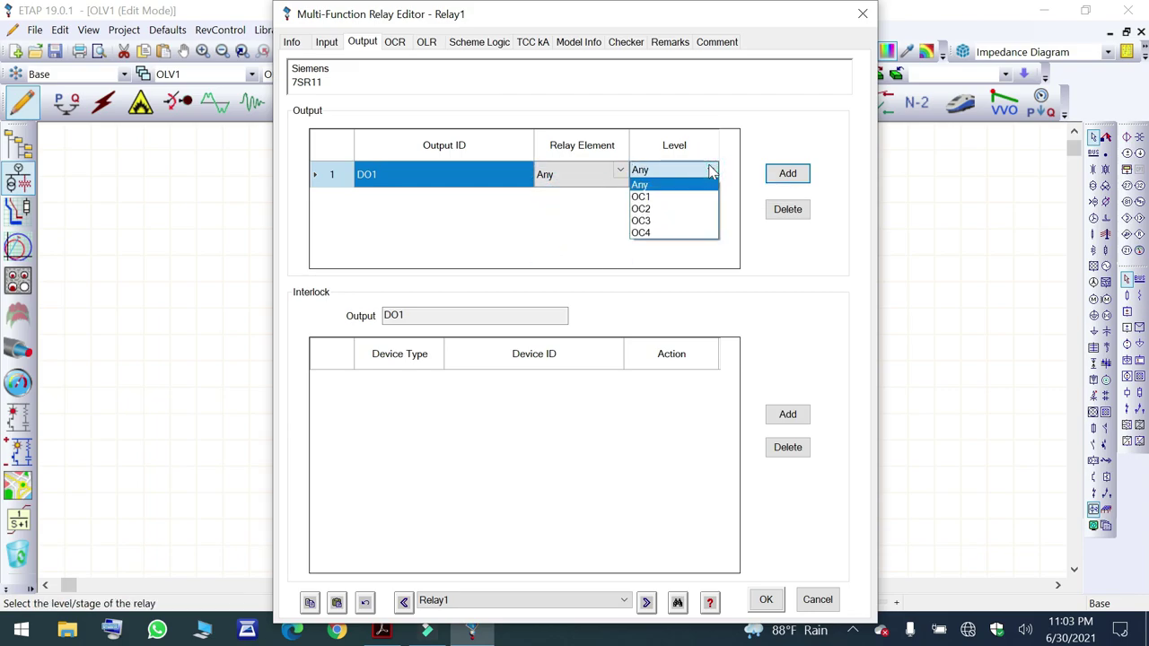
click(664, 185)
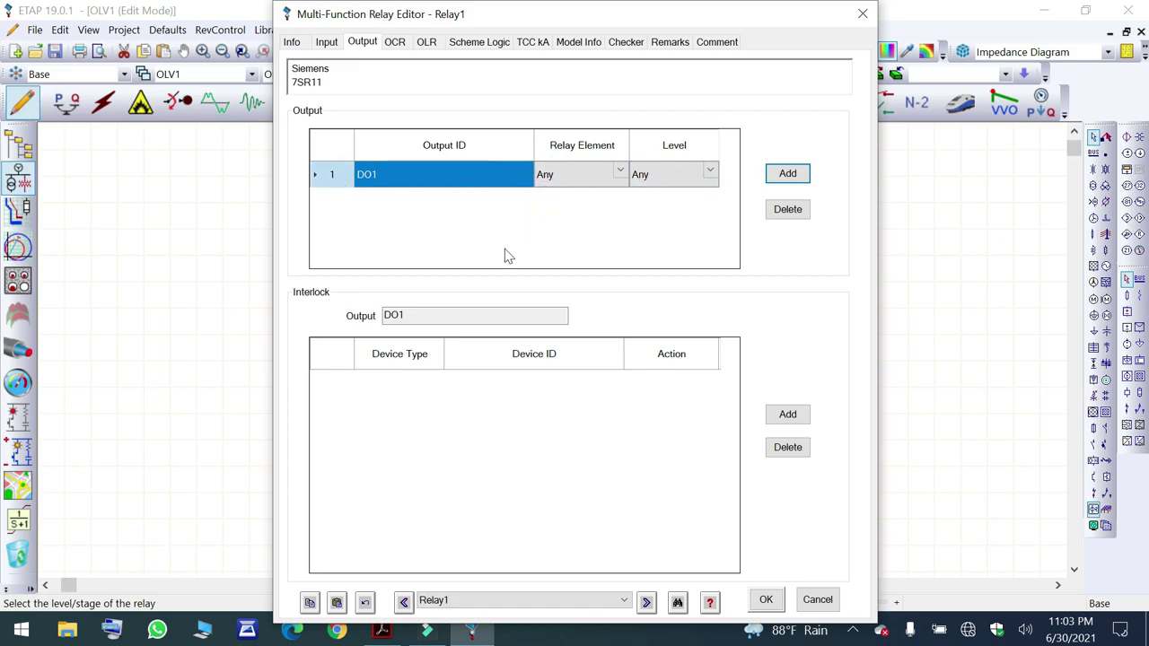
Add an interlock to output DO1 with device type HVCB, device CB1 and action Open.
click(789, 424)
click(436, 382)
click(436, 381)
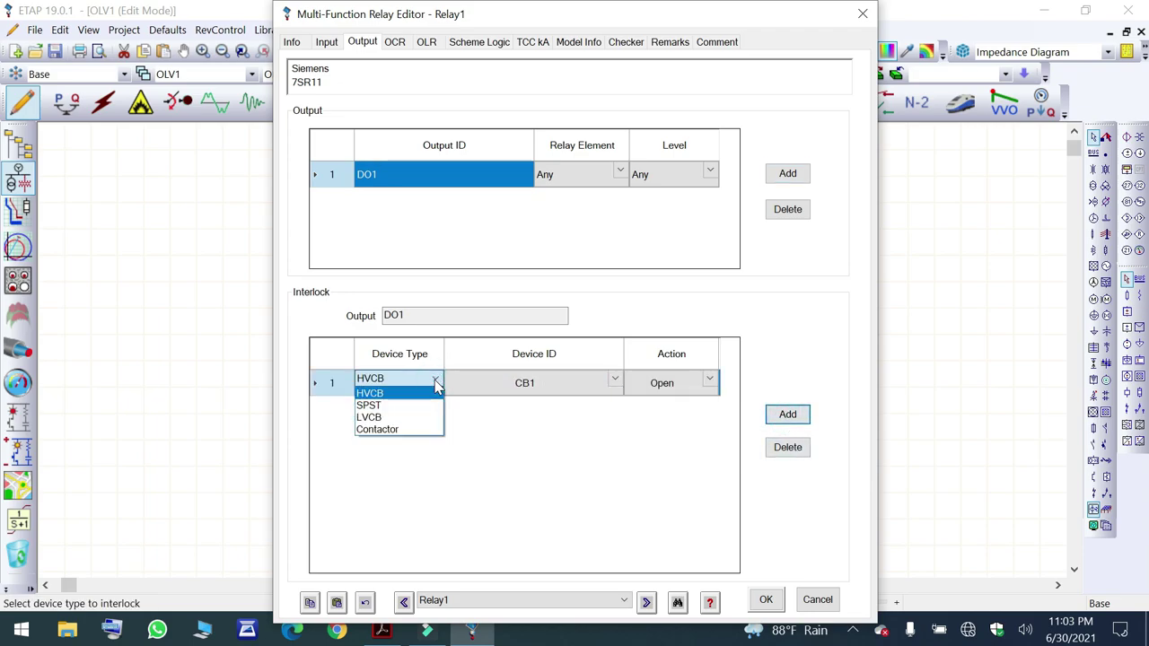
click(436, 382)
click(487, 385)
click(584, 390)
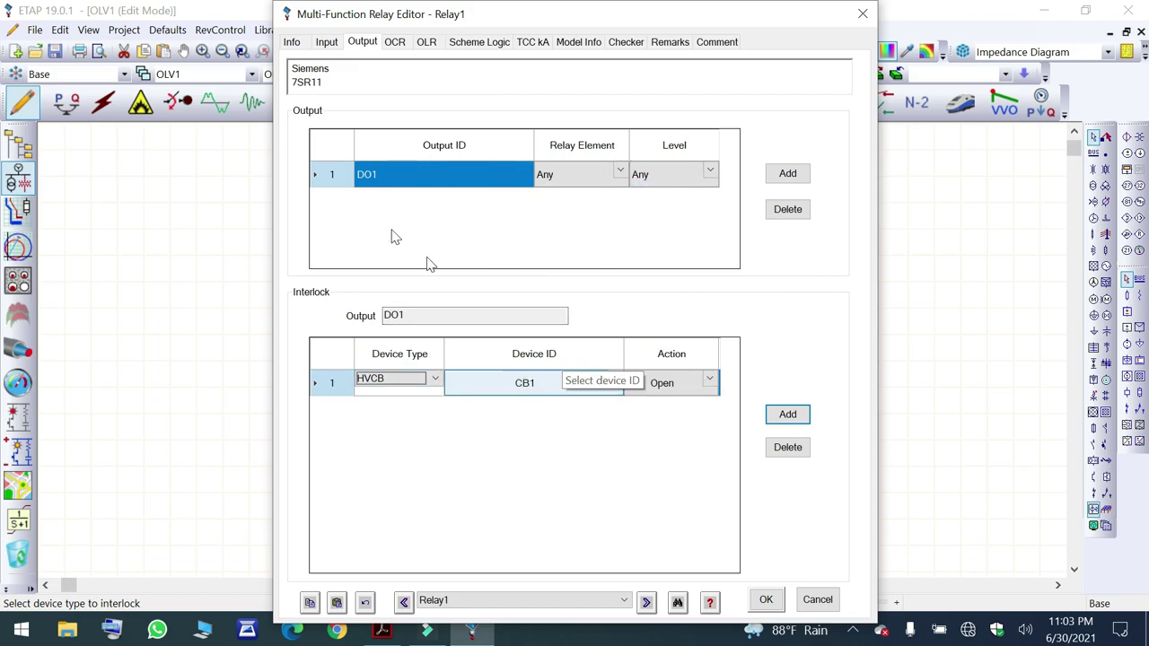
click(615, 380)
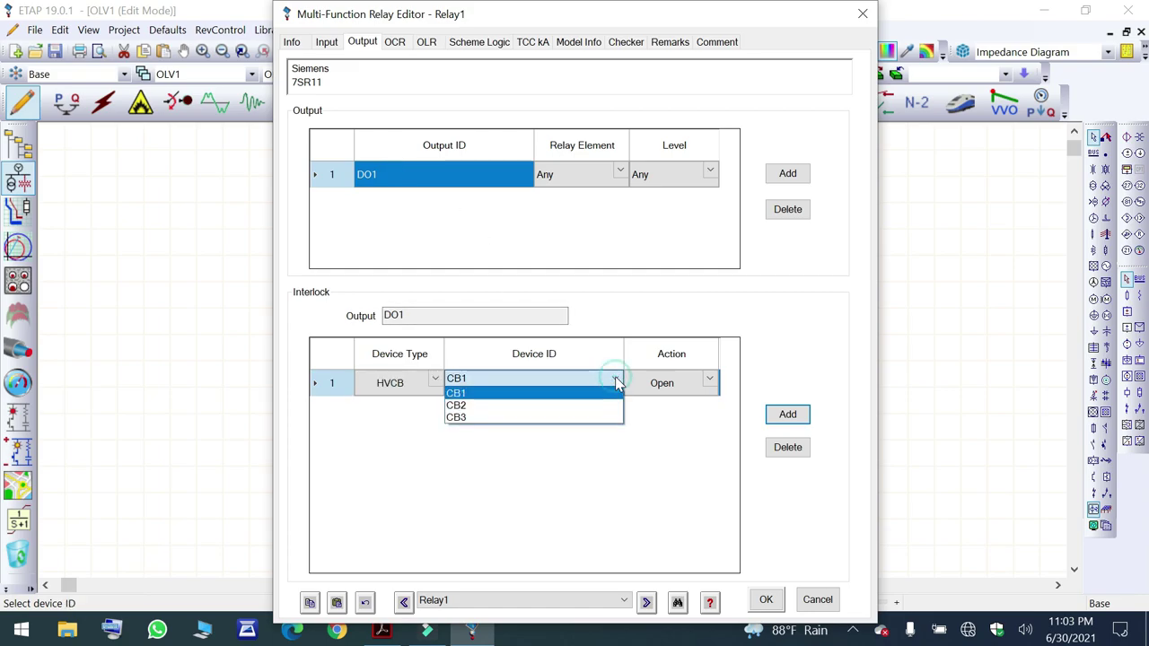
click(528, 392)
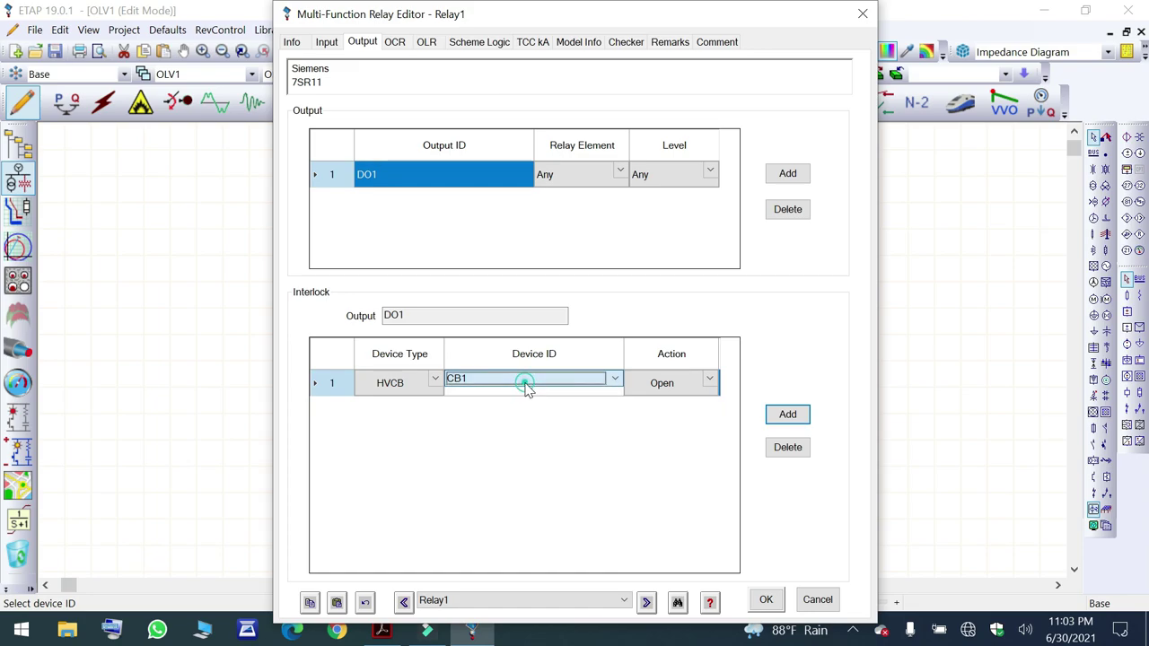
click(711, 382)
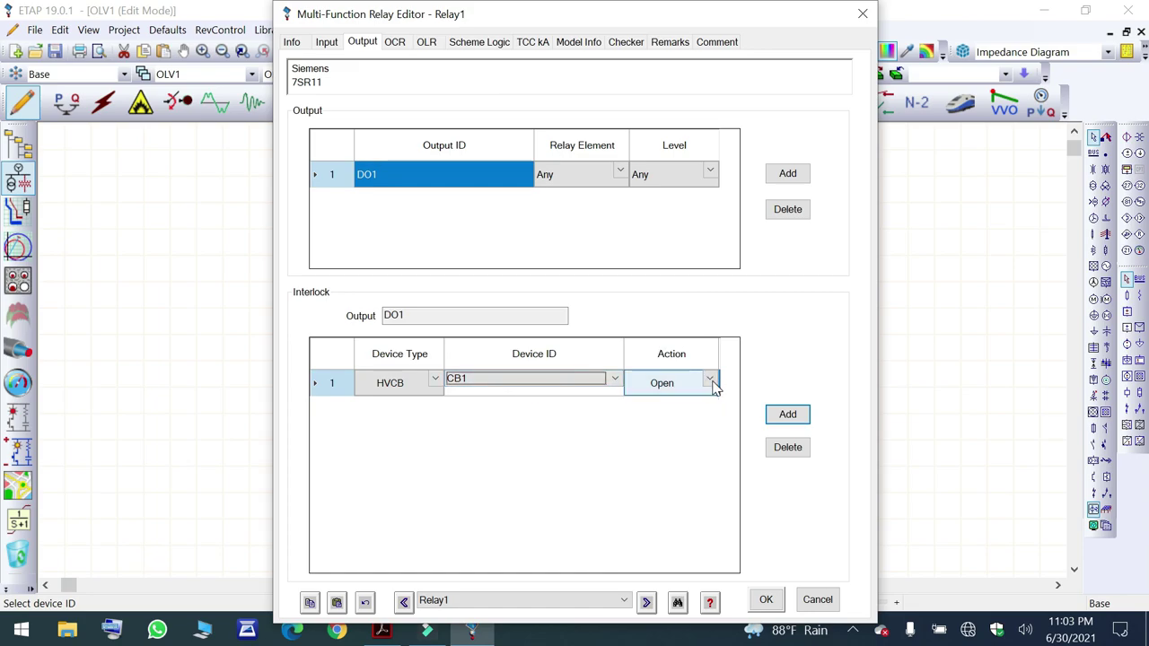
click(711, 383)
click(712, 384)
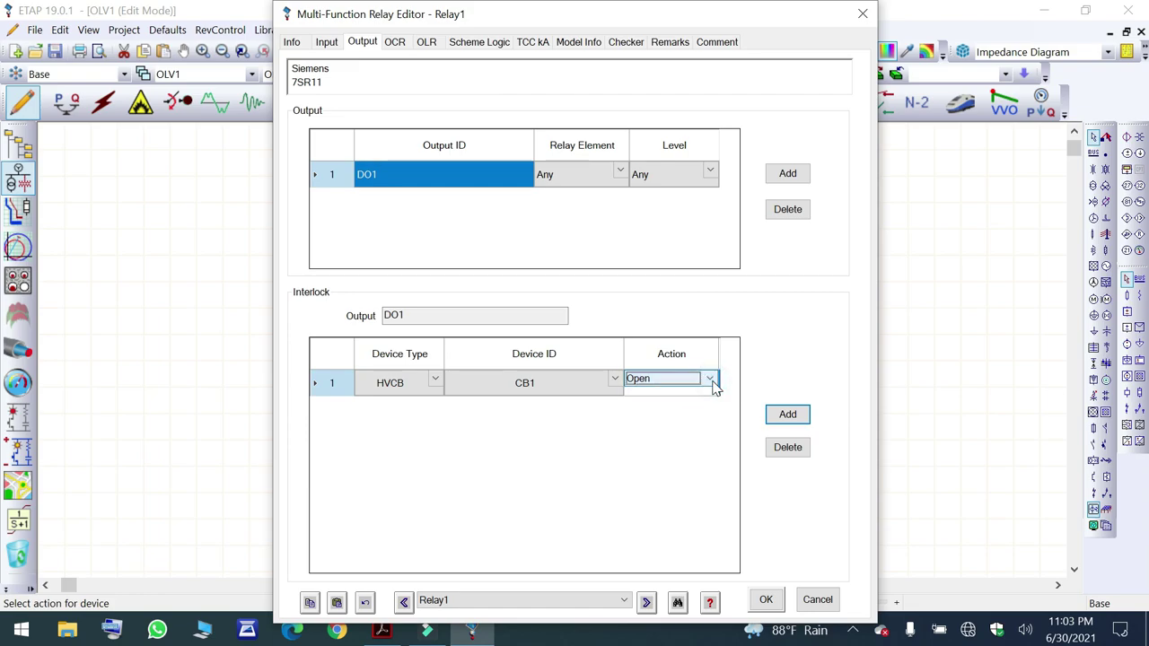
click(651, 434)
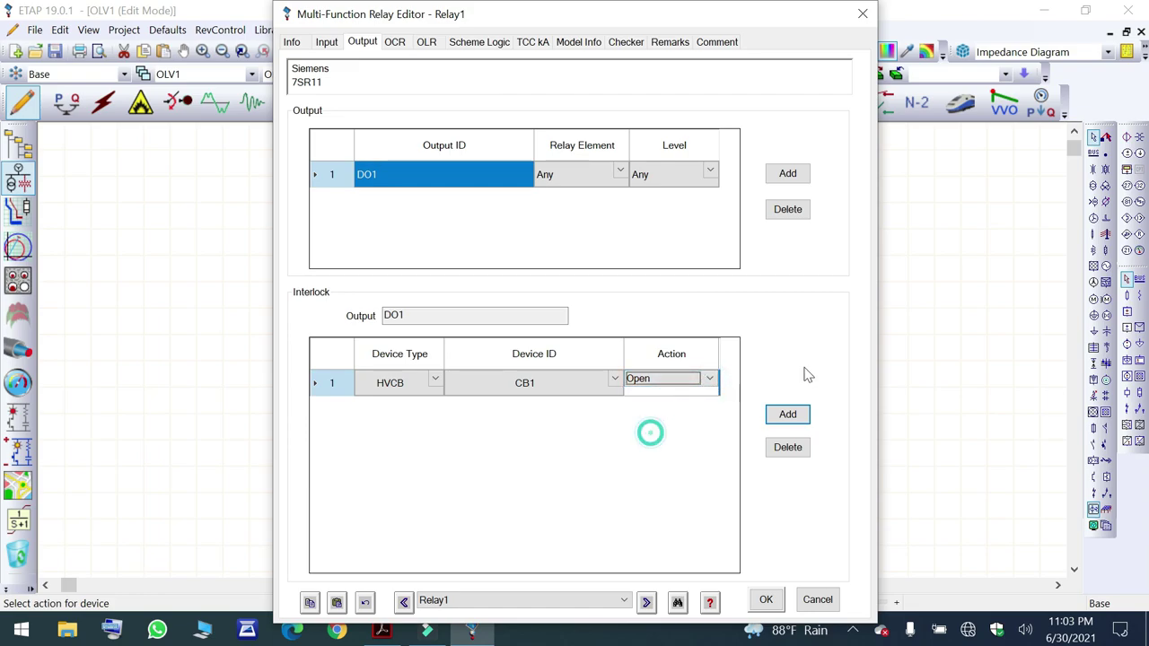
Recheck Relay1's overcurrent, input and output settings, and disable its thermal overload function.
click(396, 45)
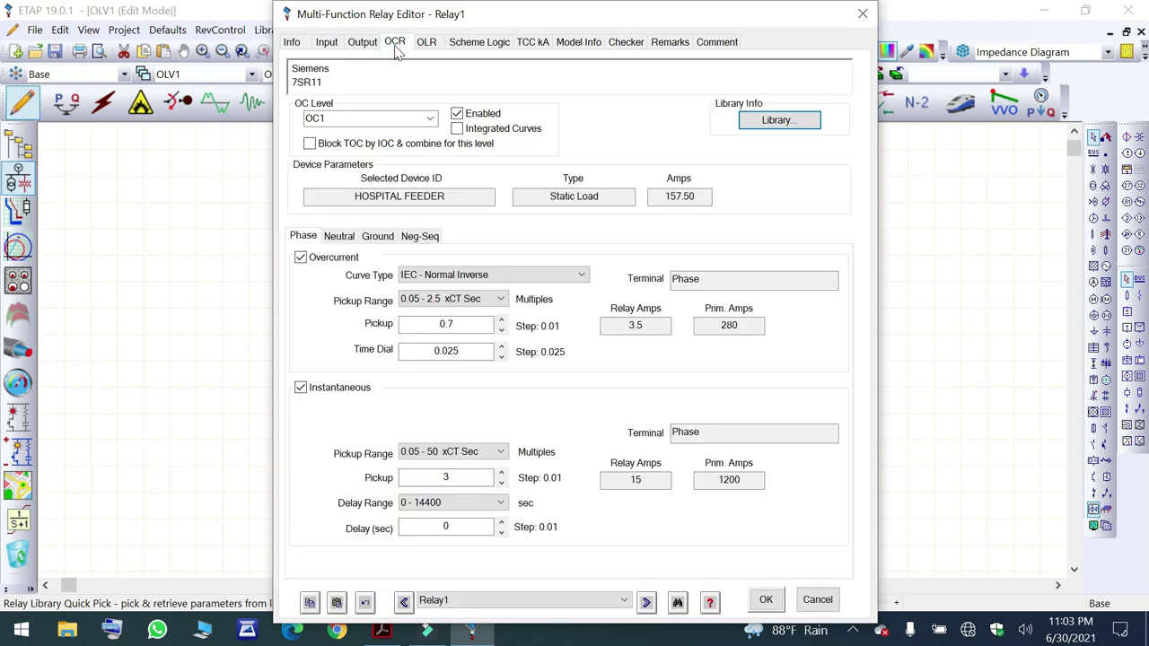
click(327, 45)
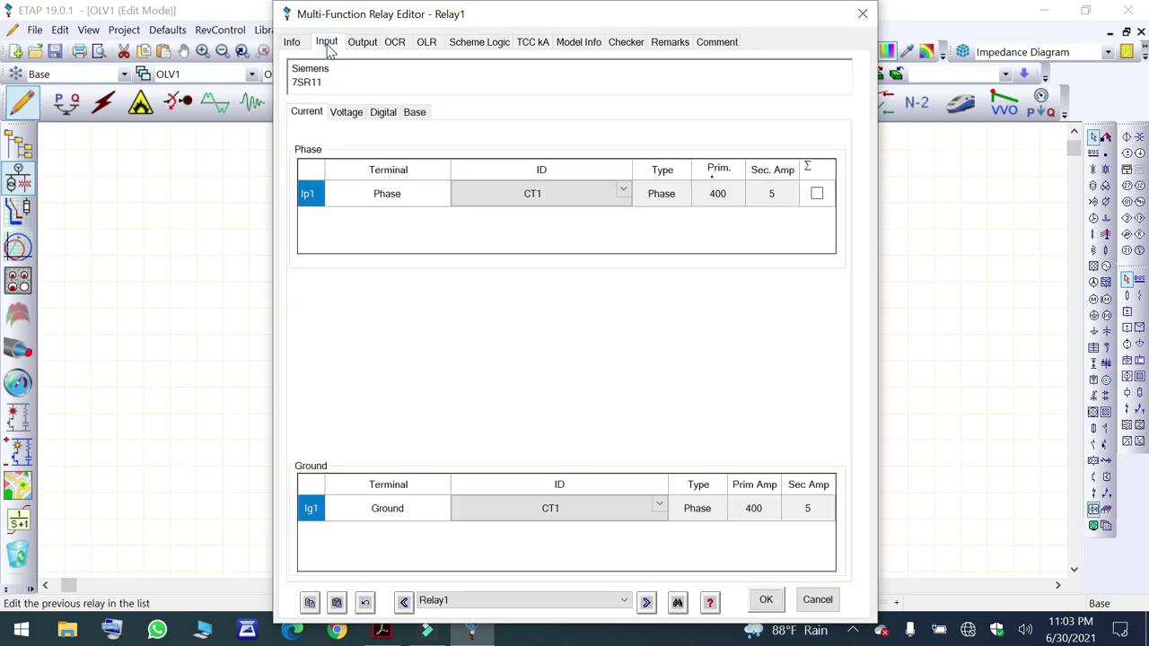
click(362, 43)
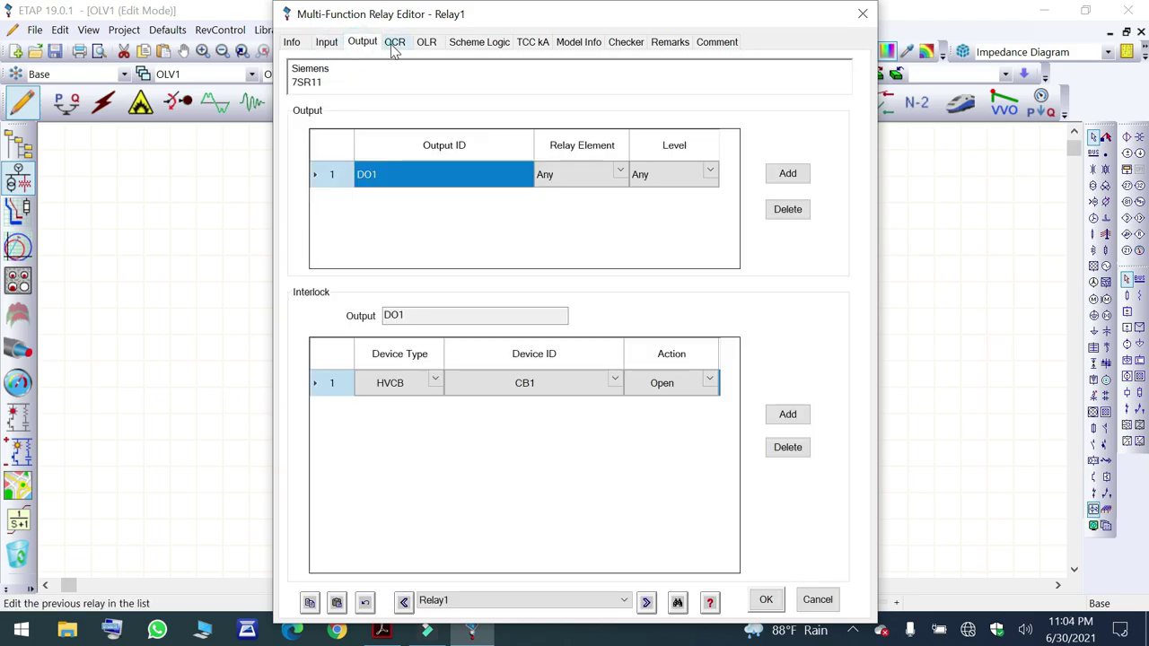
click(395, 43)
click(426, 43)
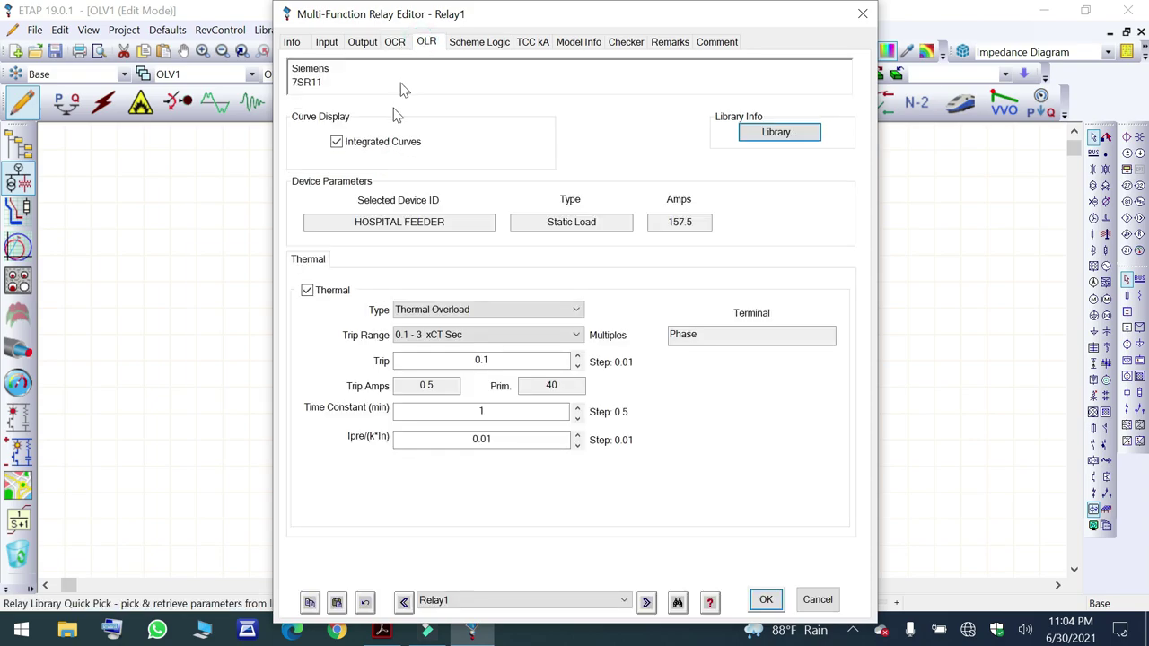
click(308, 292)
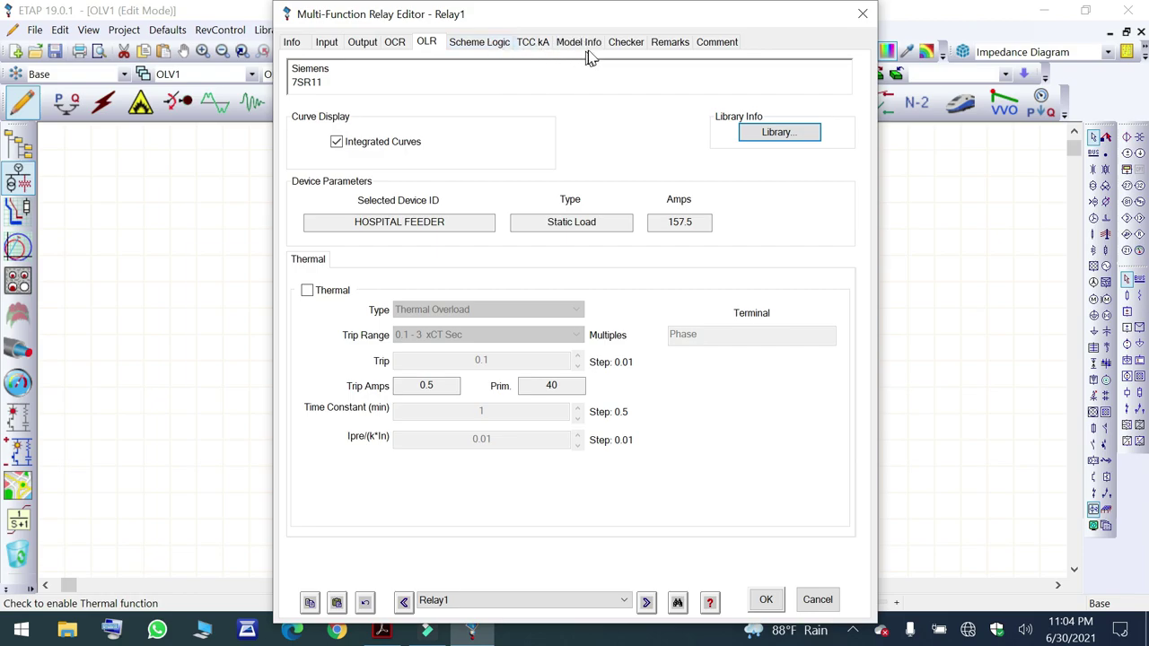
Save Relay1's settings, then copy its data to the default element.
click(777, 606)
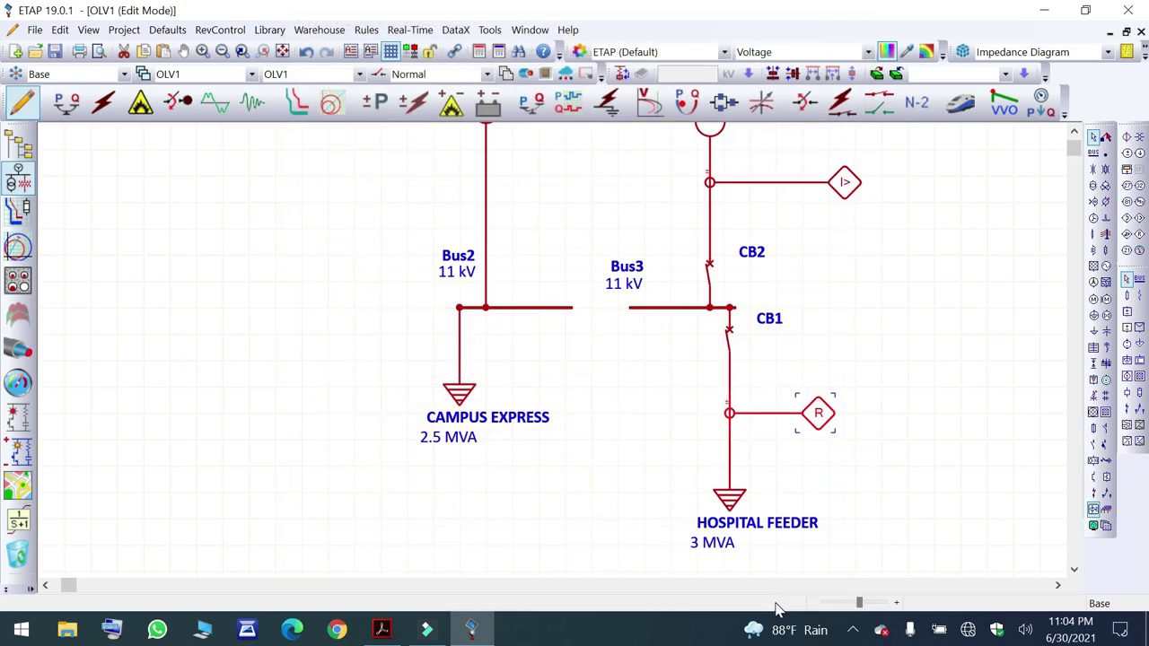
double_click(818, 418)
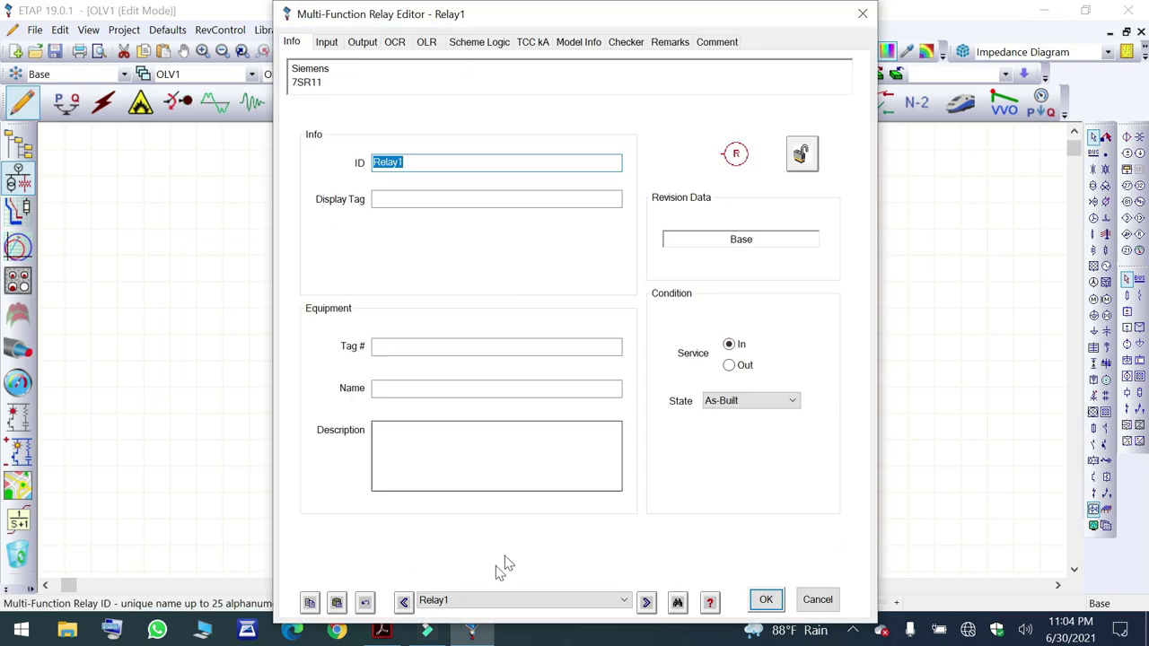
click(309, 603)
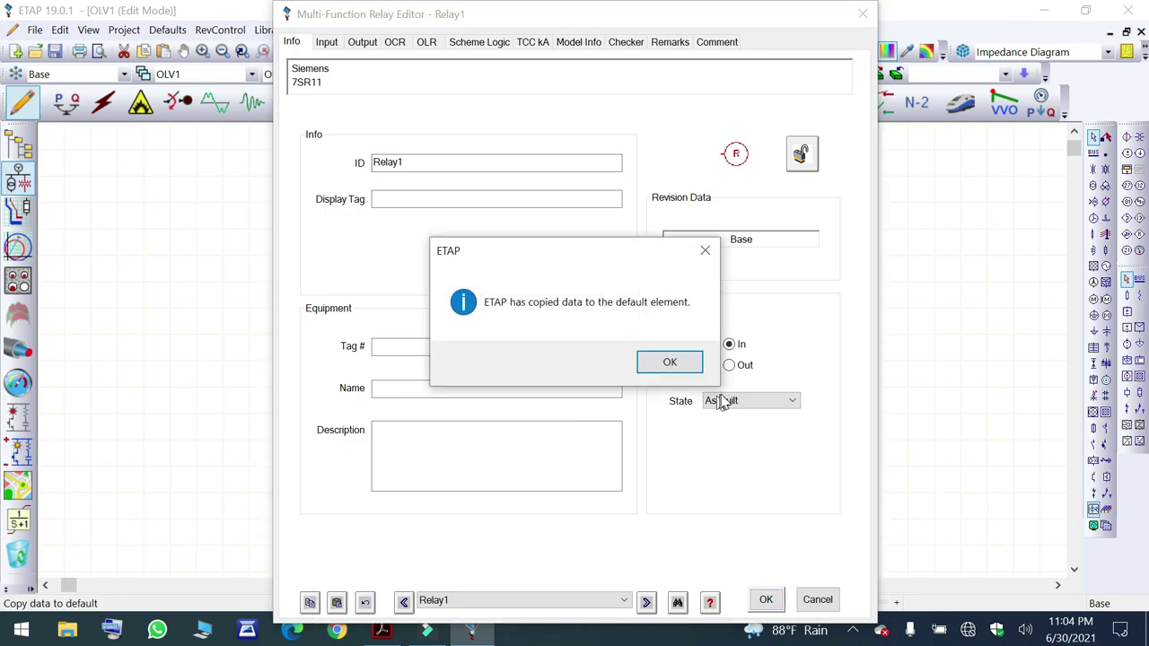
click(670, 362)
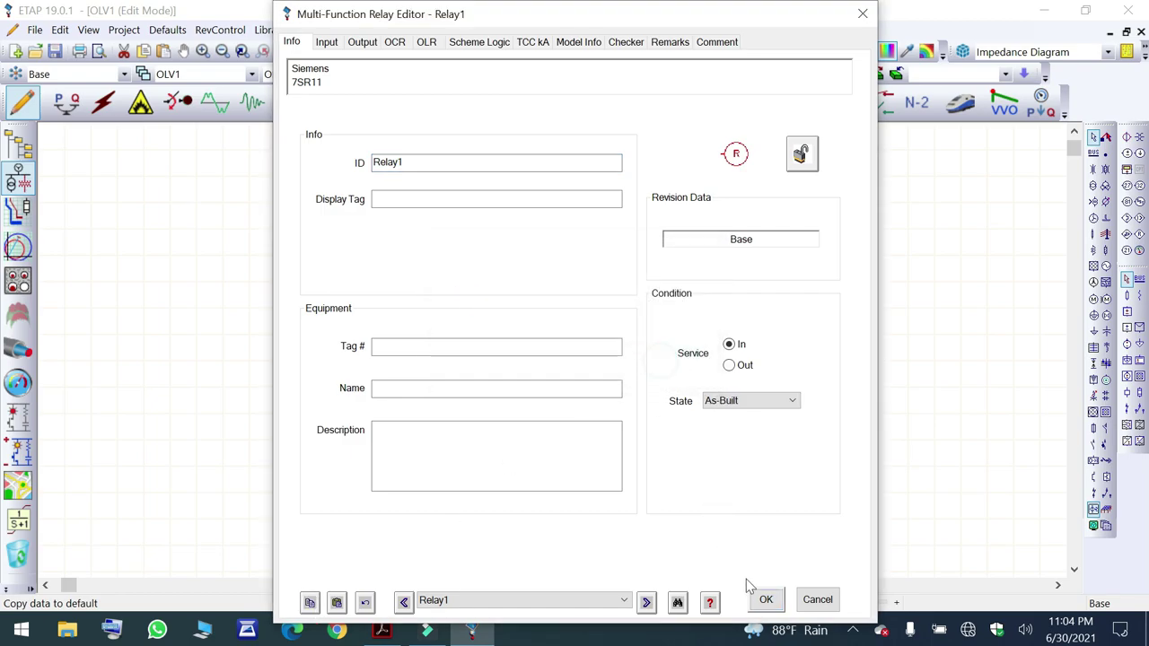
click(818, 600)
Paste the copied Siemens 7SR11 default data into Relay2, between TR-01 and CB2.
scroll(738, 425, up, 1)
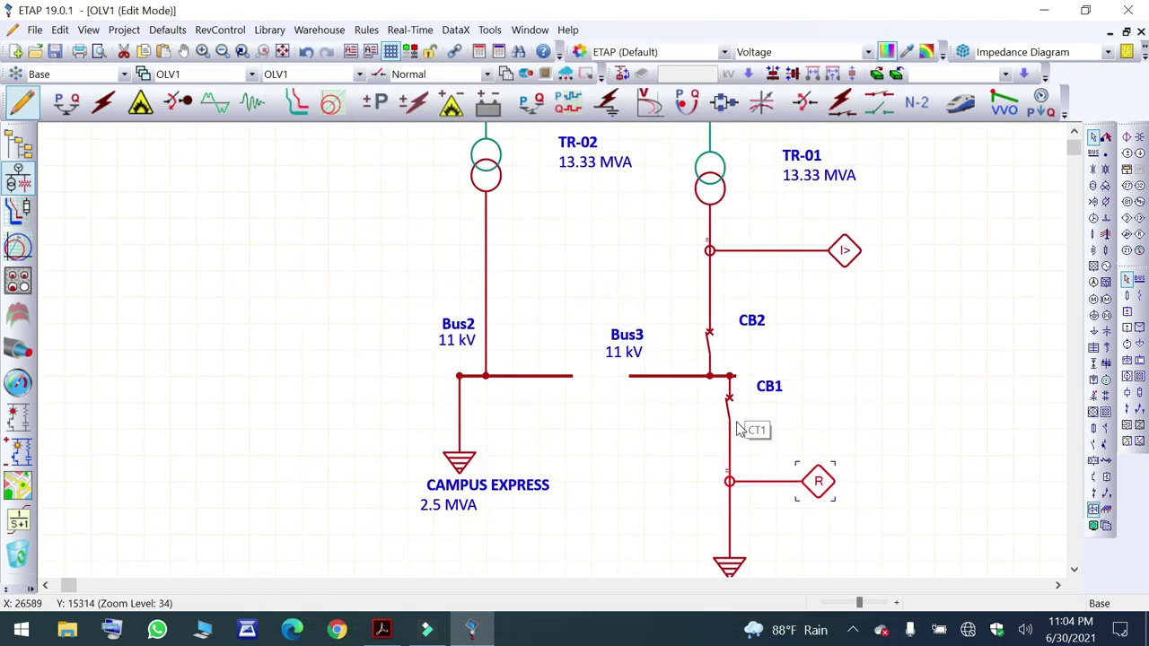
double_click(844, 254)
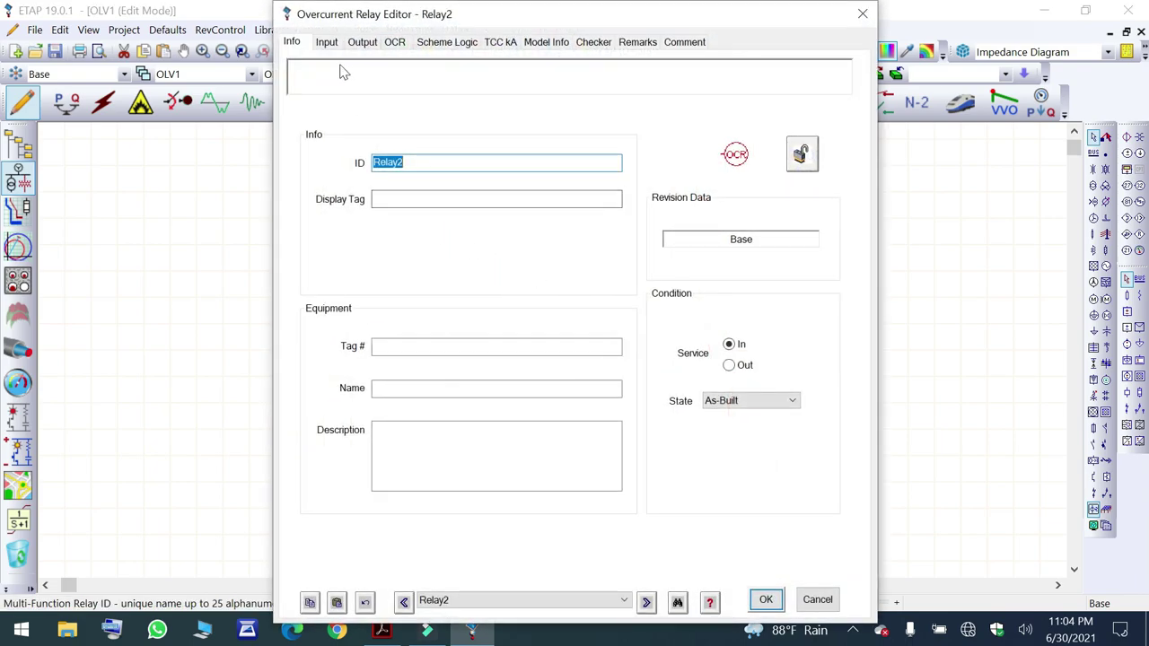
click(337, 602)
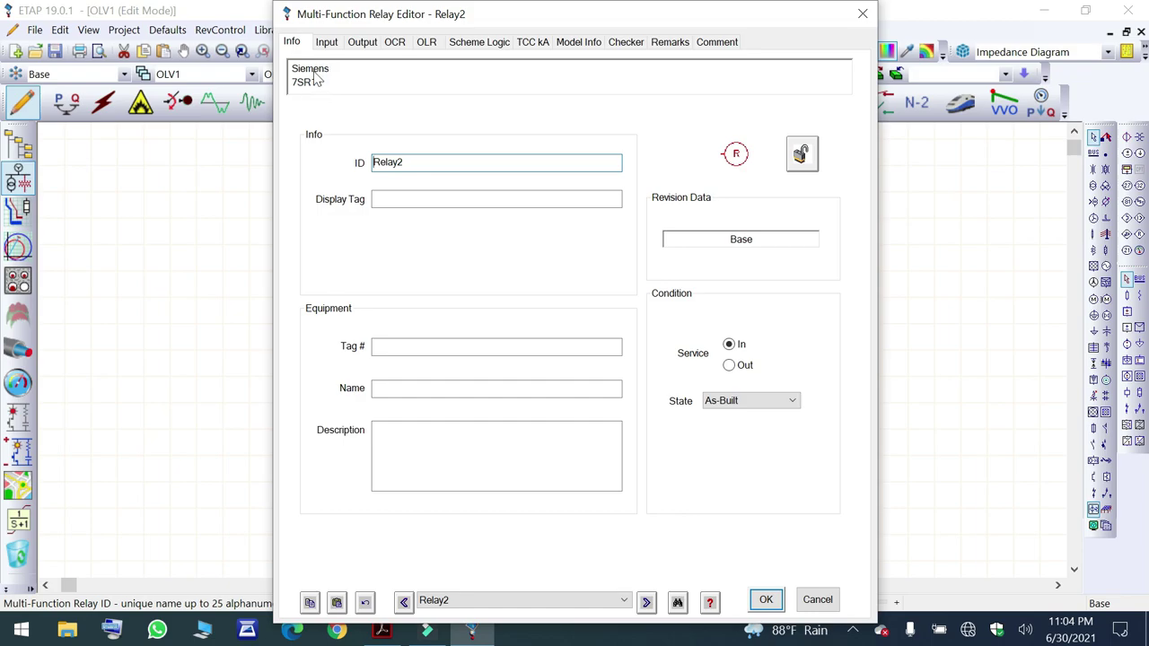
Assign CT2 to both the phase and ground current inputs of Relay2.
click(328, 43)
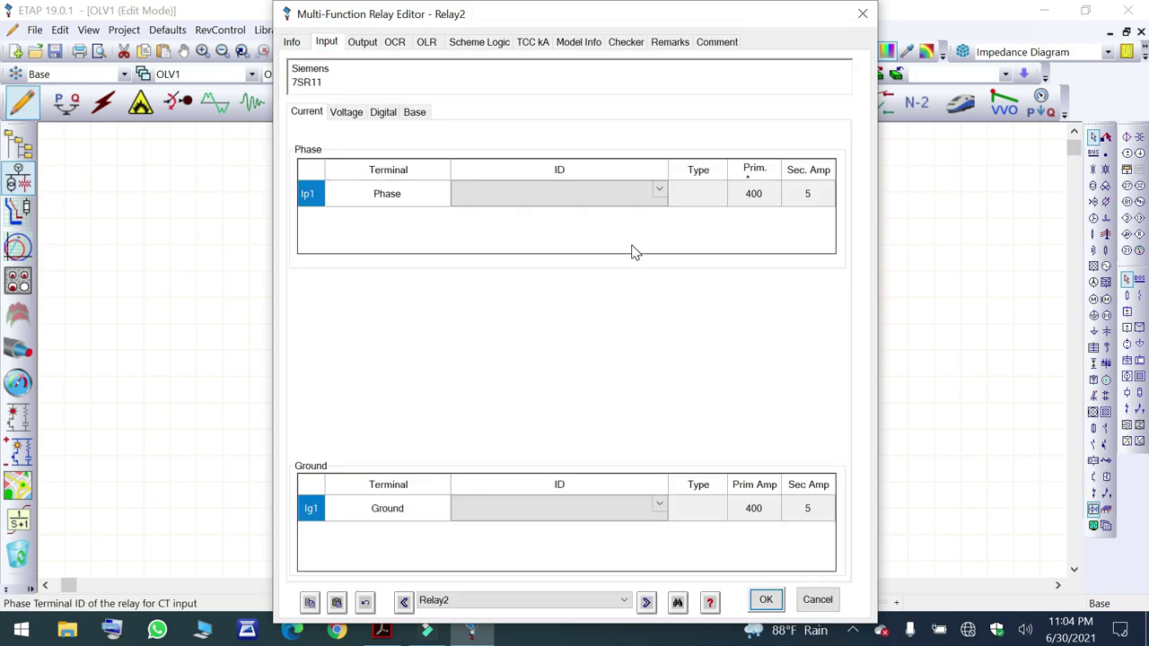
click(659, 191)
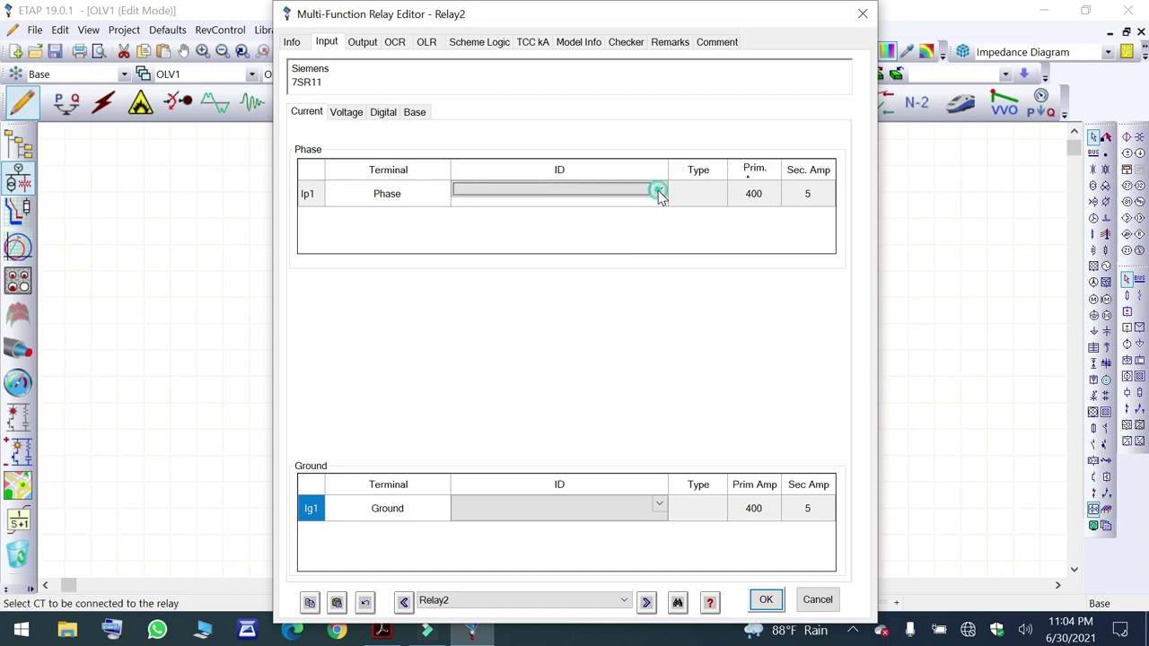
click(626, 217)
click(659, 506)
click(622, 533)
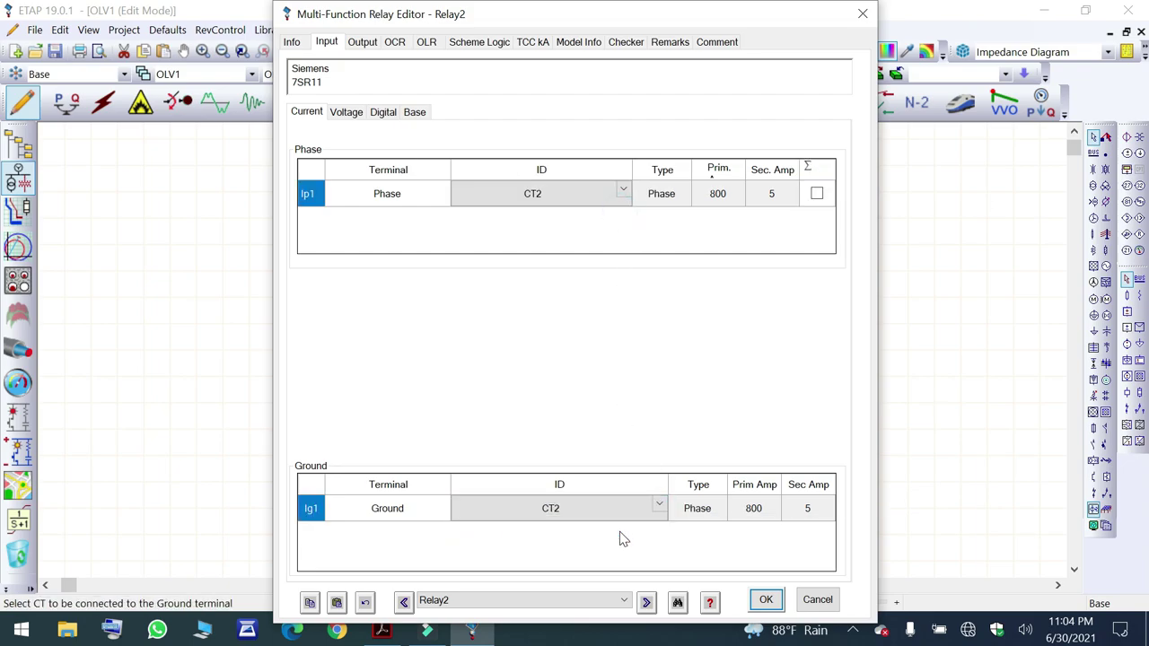
Change the interlocked device of Relay2's output DO1 to breaker CB2.
click(364, 43)
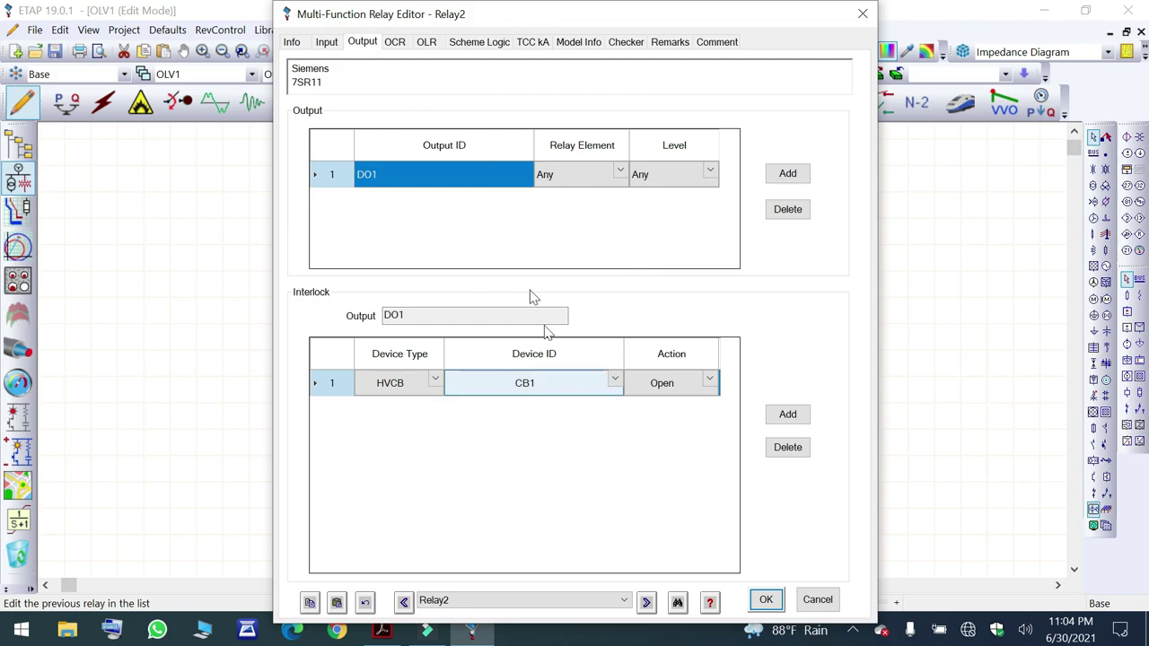
click(614, 380)
click(614, 380)
click(561, 405)
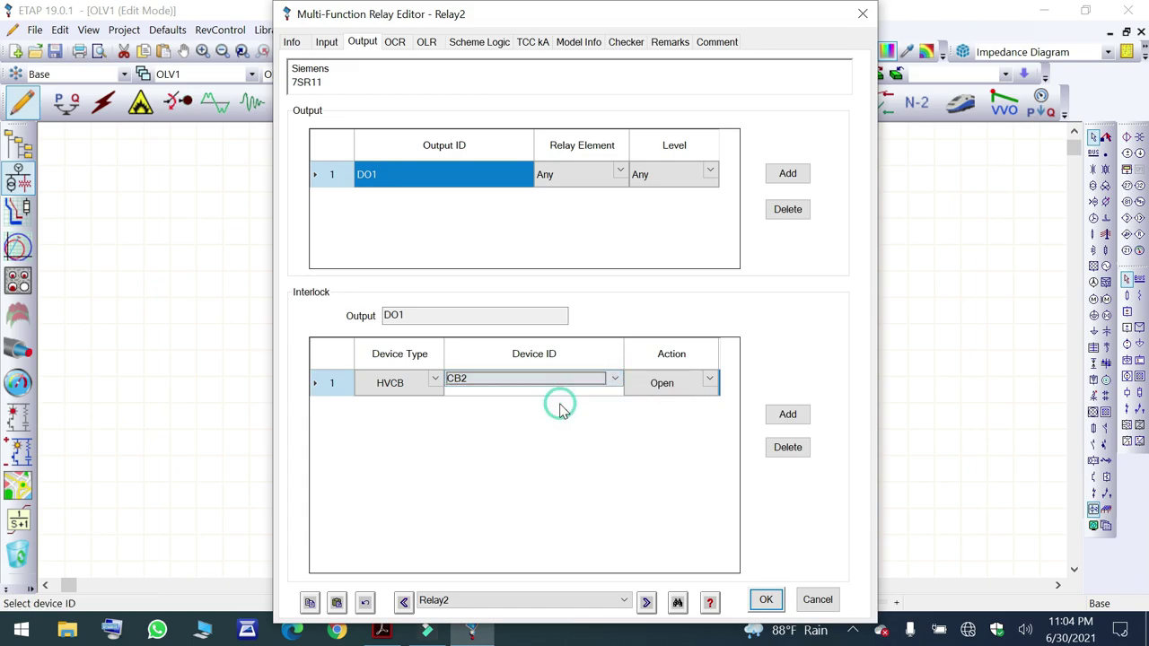
Set Relay2's phase overcurrent pickup to 0.6 and time dial to 0.05, and save the relay settings.
click(390, 44)
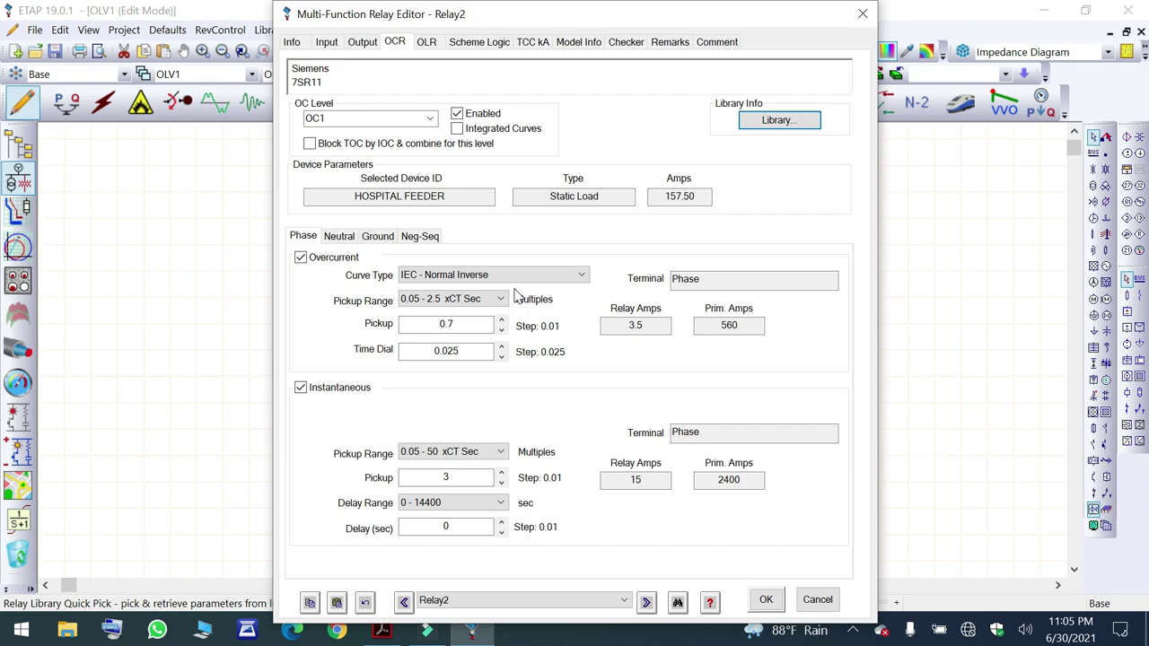
click(478, 323)
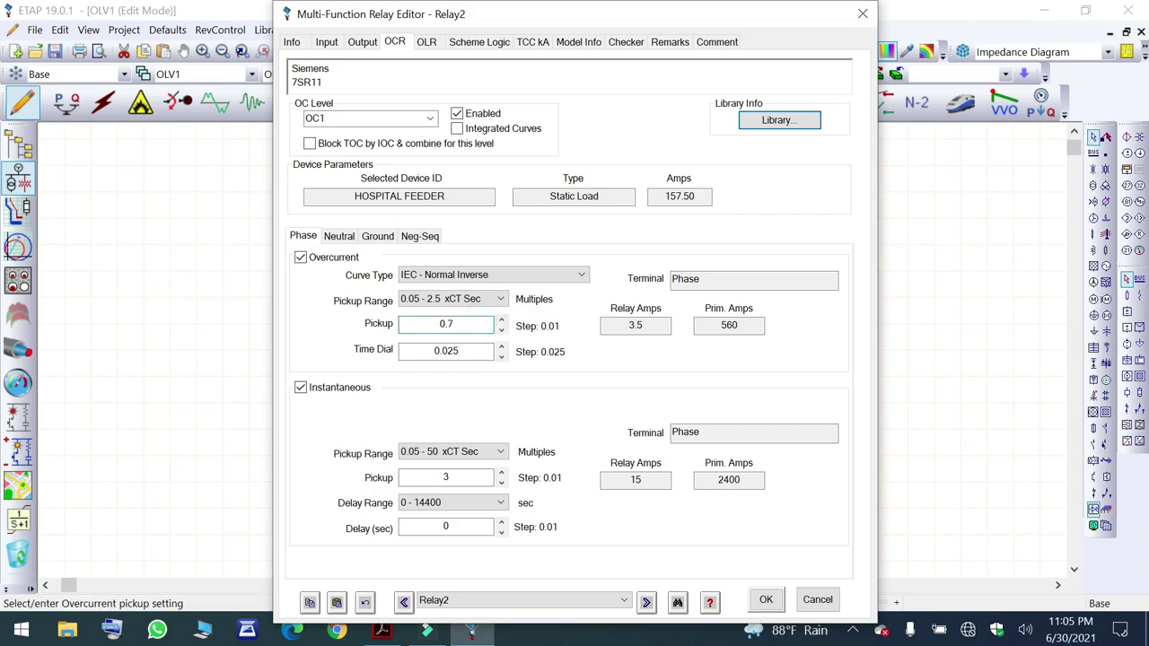
click(629, 374)
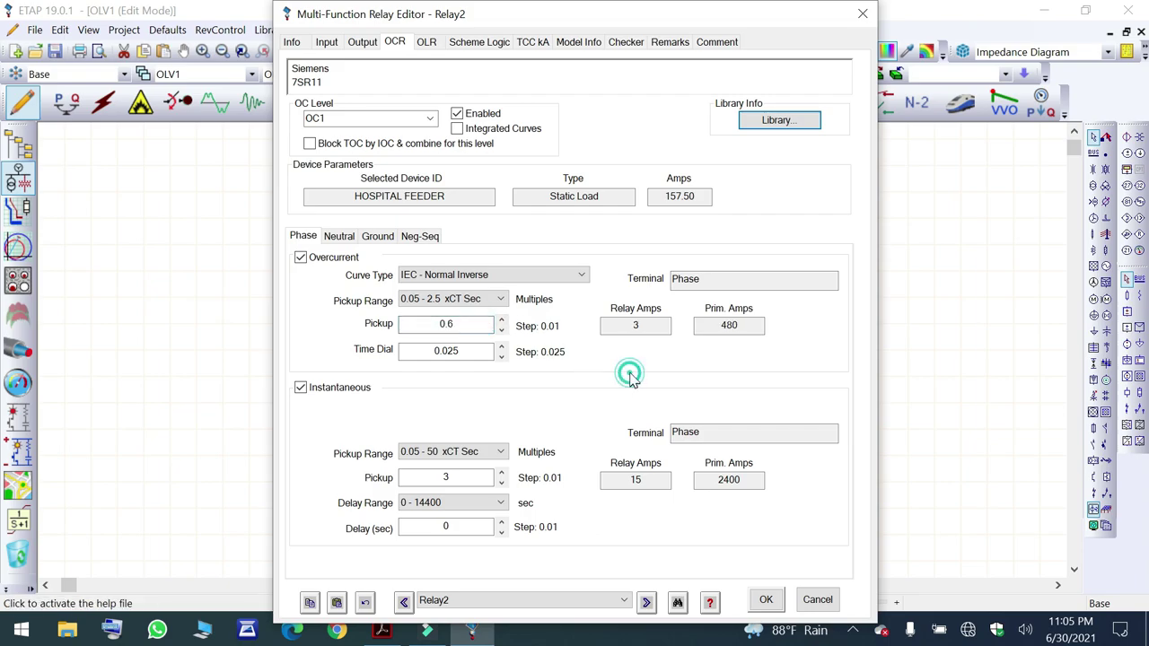
click(502, 349)
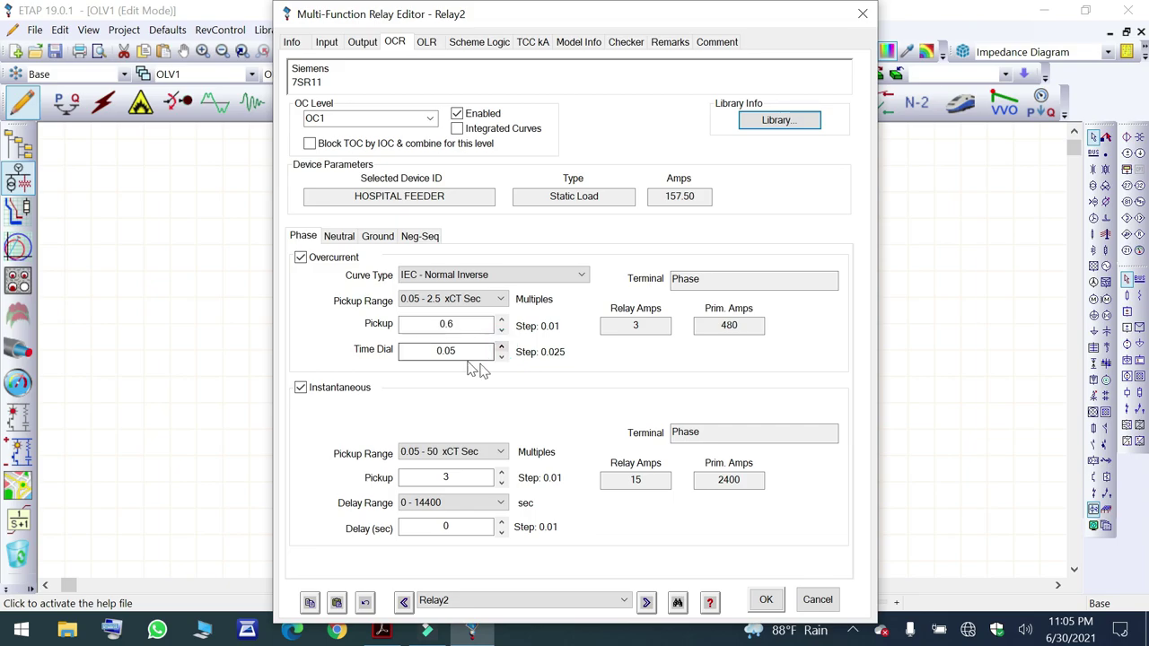
click(582, 399)
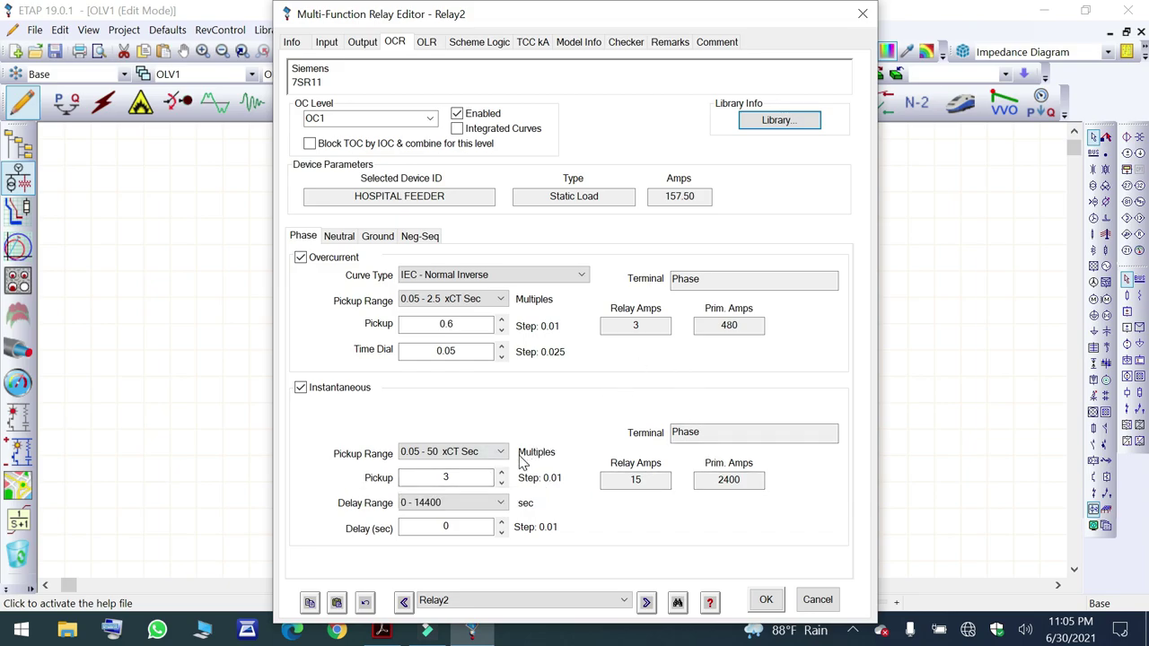
click(428, 43)
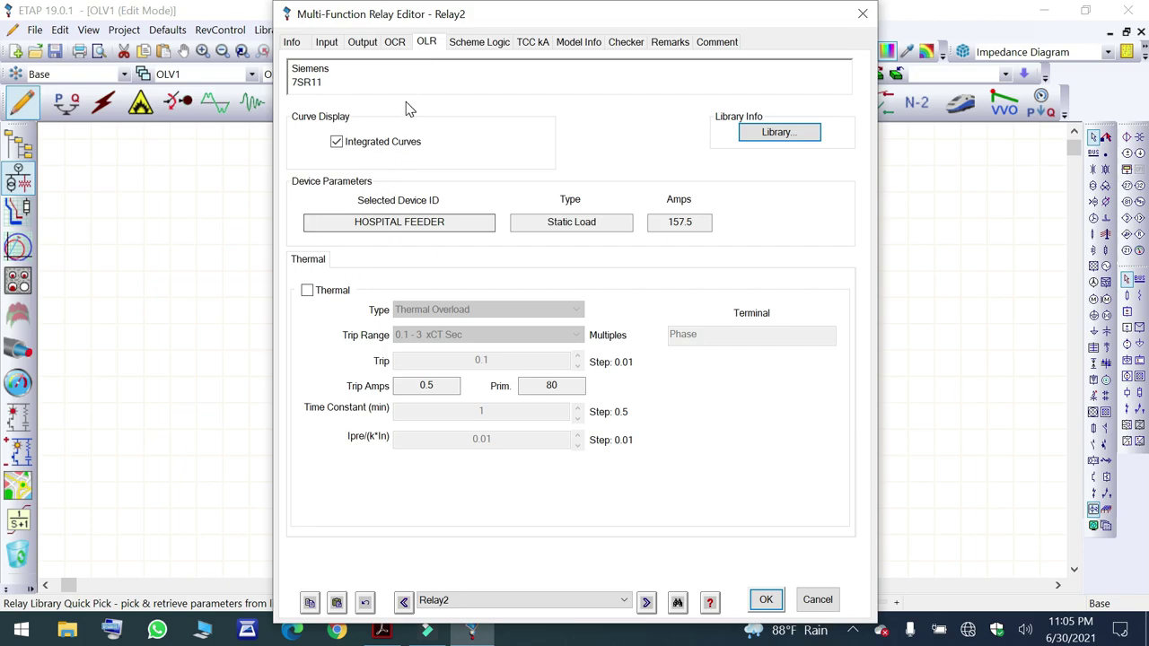
click(766, 600)
Paste the copied Siemens 7SR11 default data into Relay3, on the 33 kV side of TR-01 below CB3.
scroll(696, 451, up, 4)
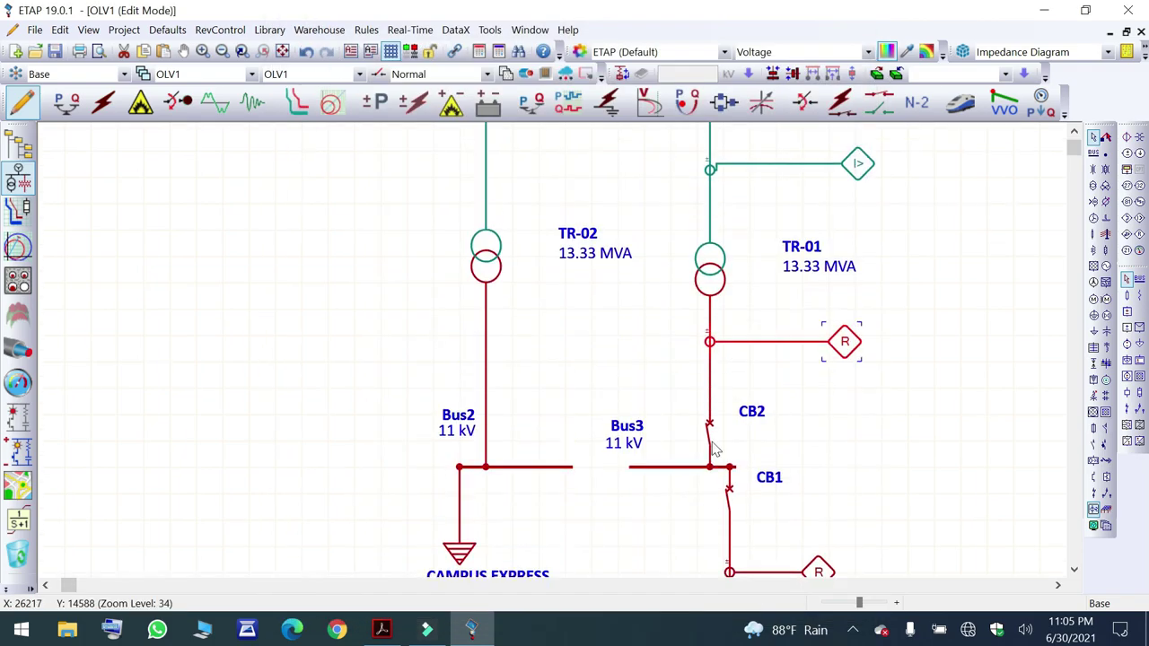
click(859, 352)
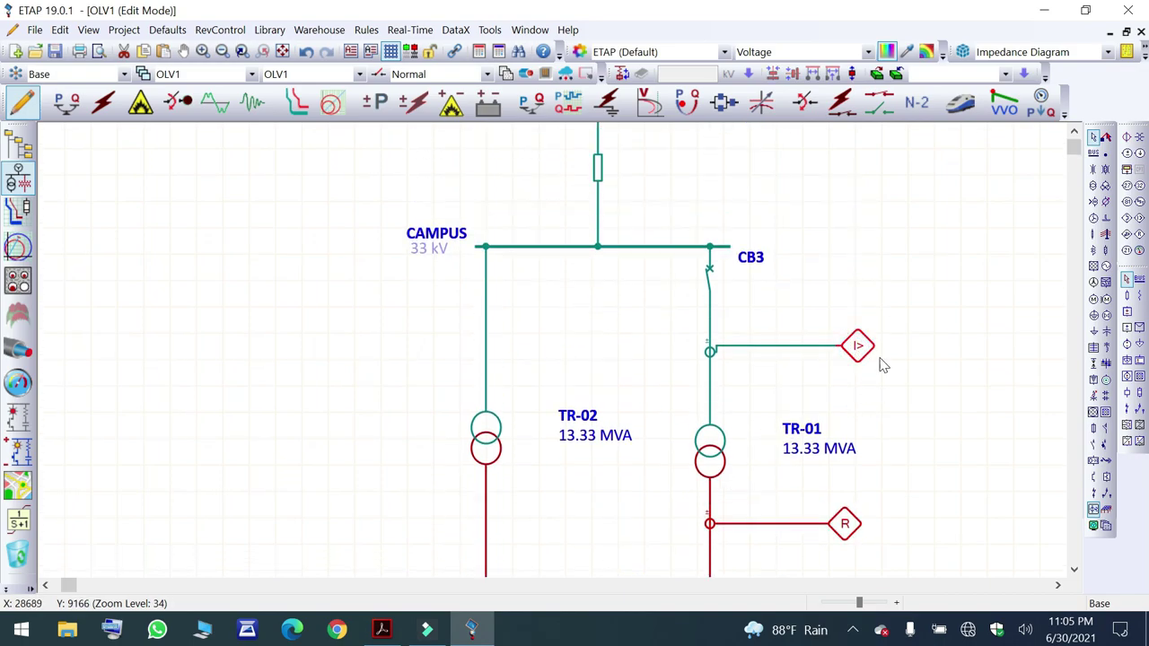
double_click(860, 356)
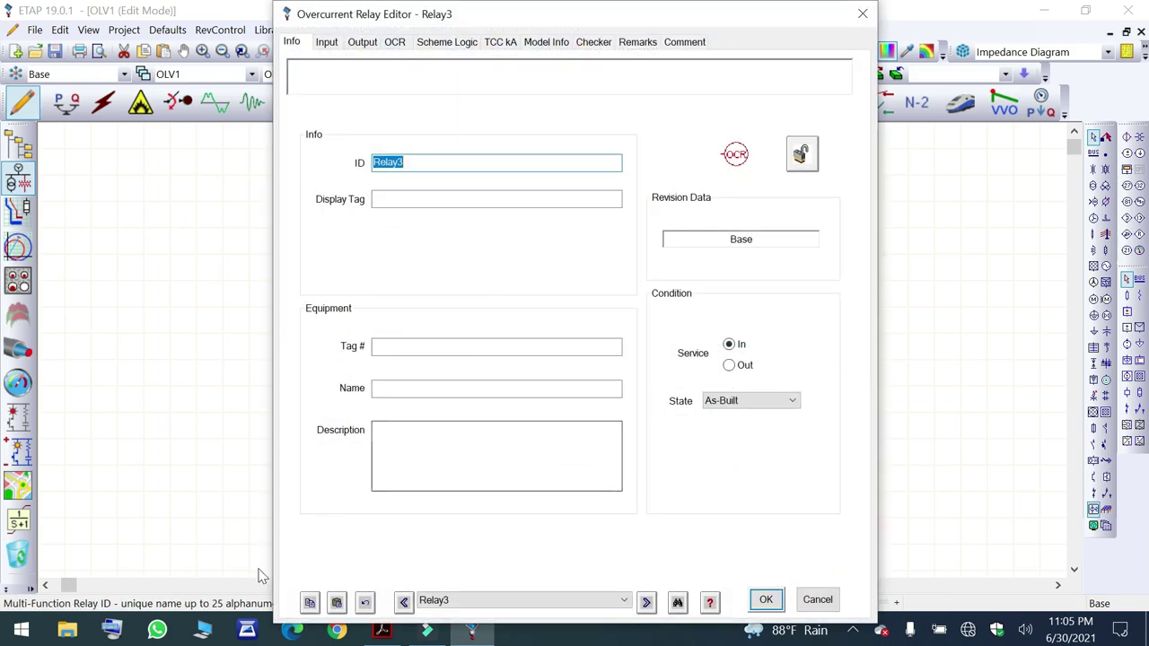
click(337, 601)
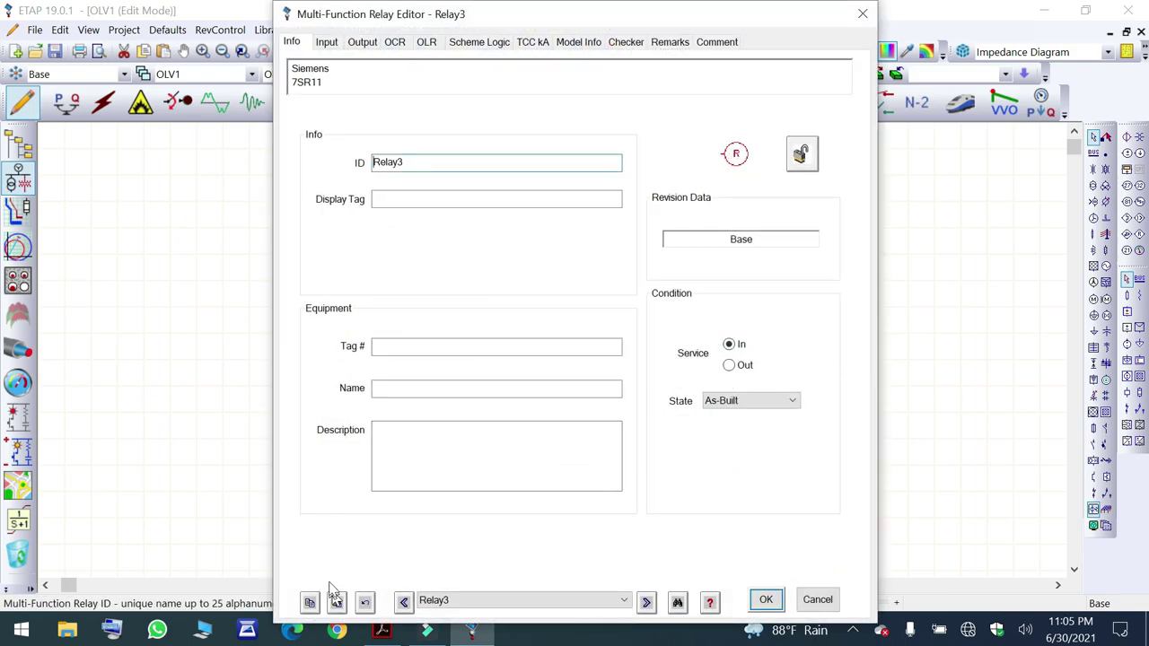
Assign CT3 to both the phase and ground current inputs of Relay3.
click(326, 42)
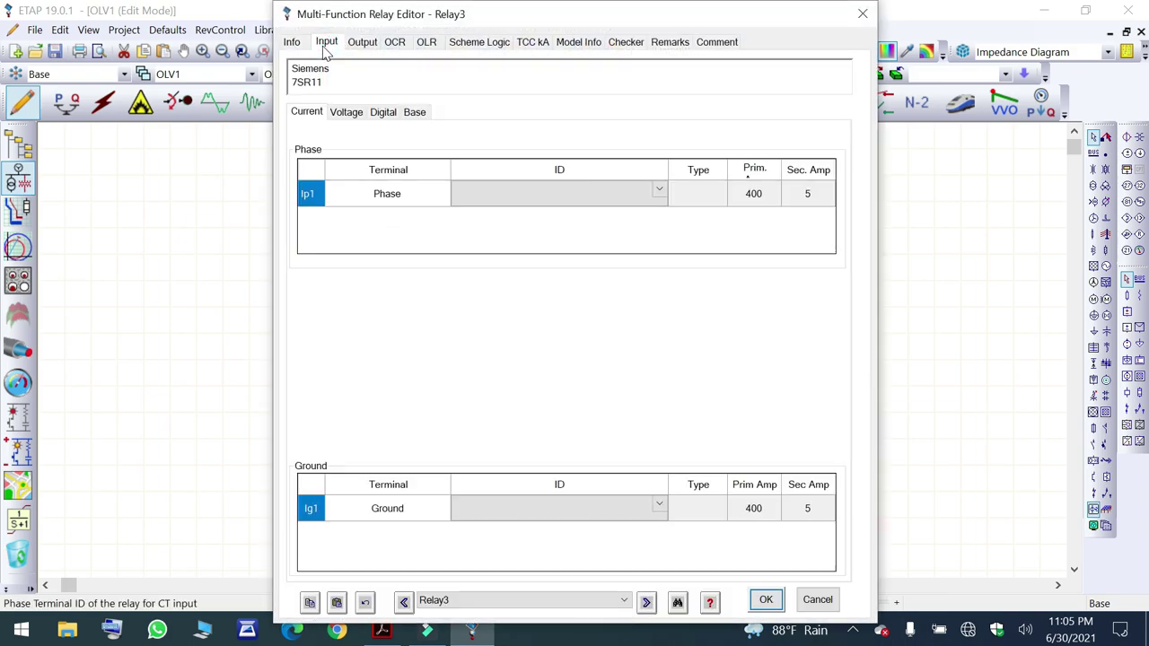
click(660, 193)
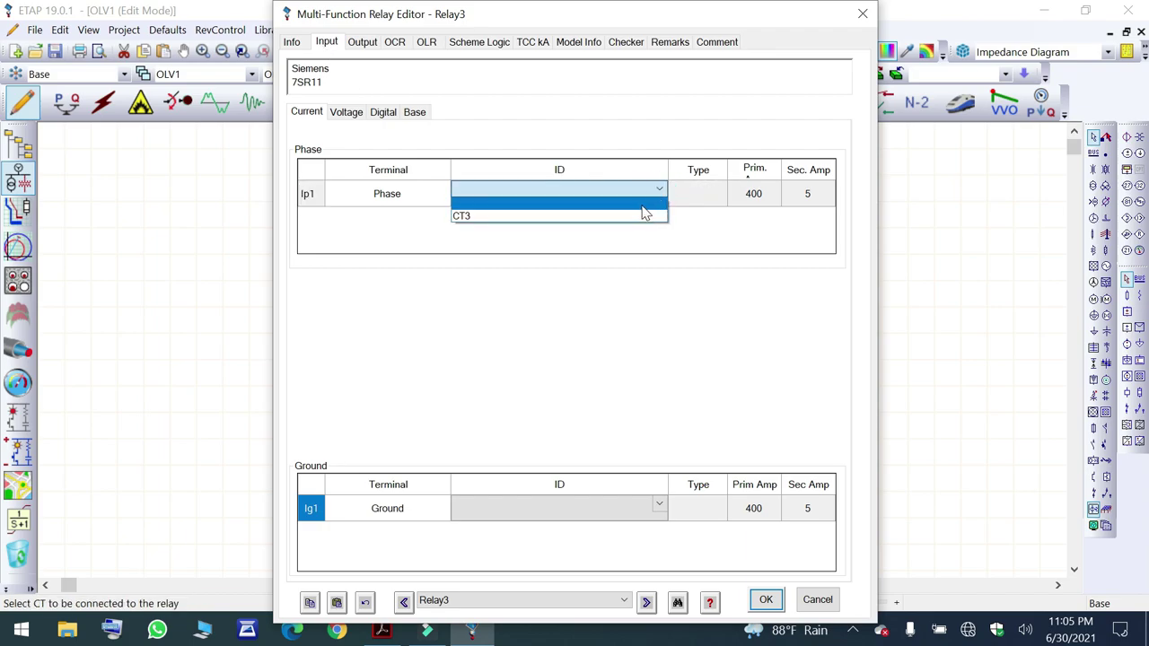
click(626, 216)
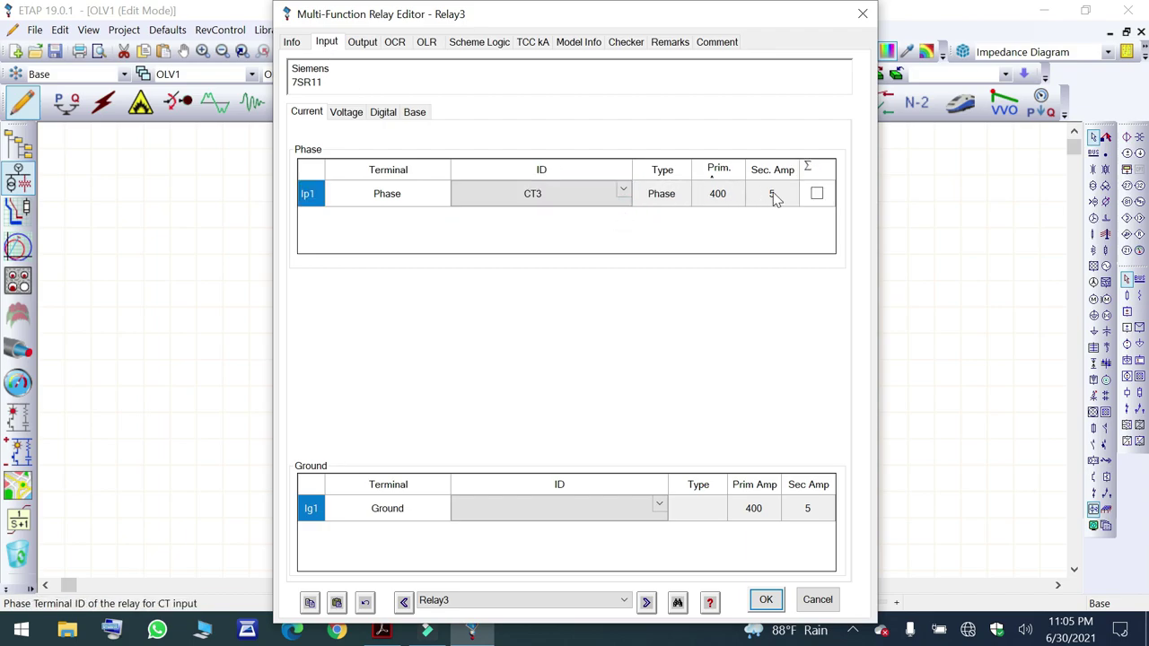
click(658, 505)
click(658, 506)
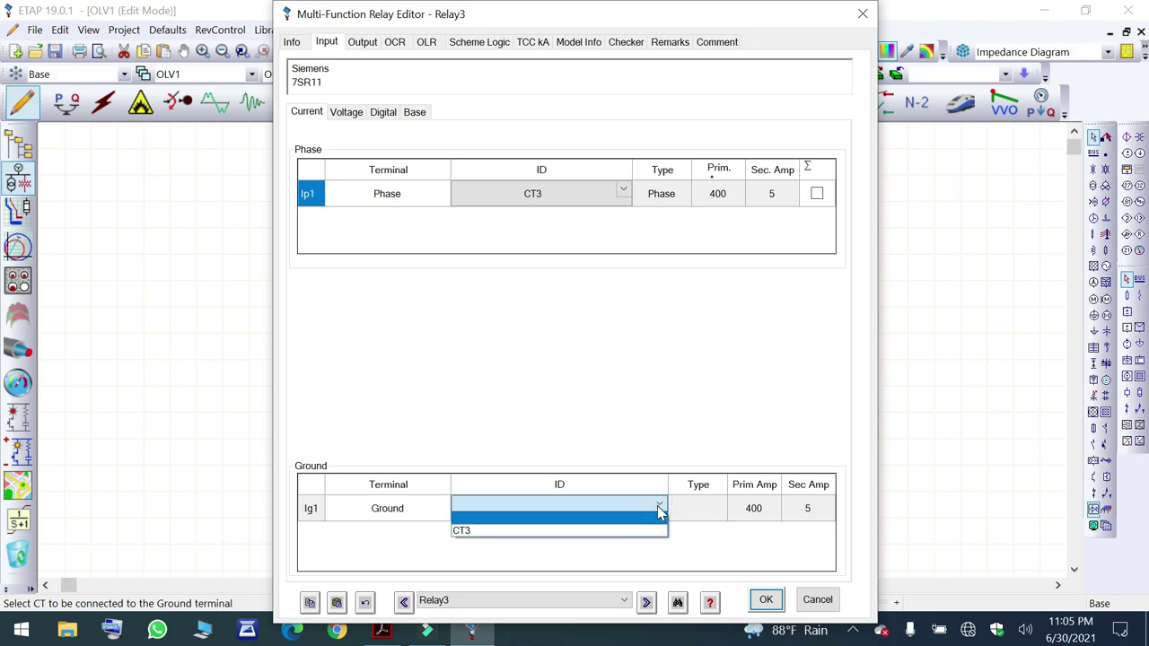
click(600, 530)
Open the relay library for Relay3's overcurrent function and look through the Schneider Electric models.
click(396, 47)
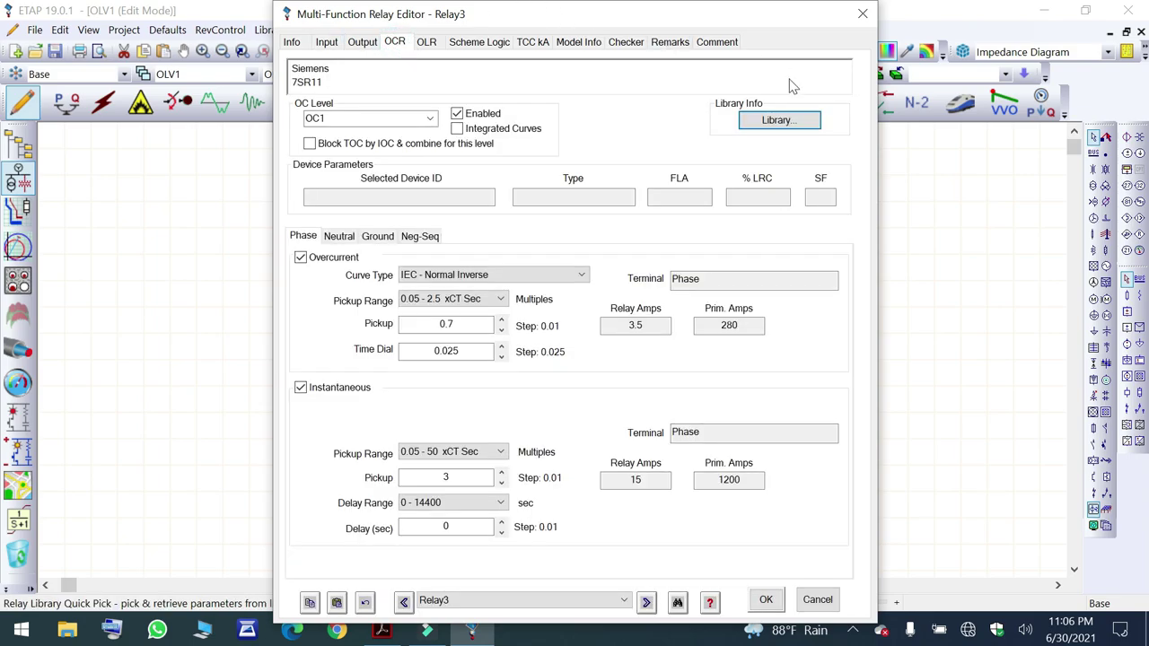
click(777, 119)
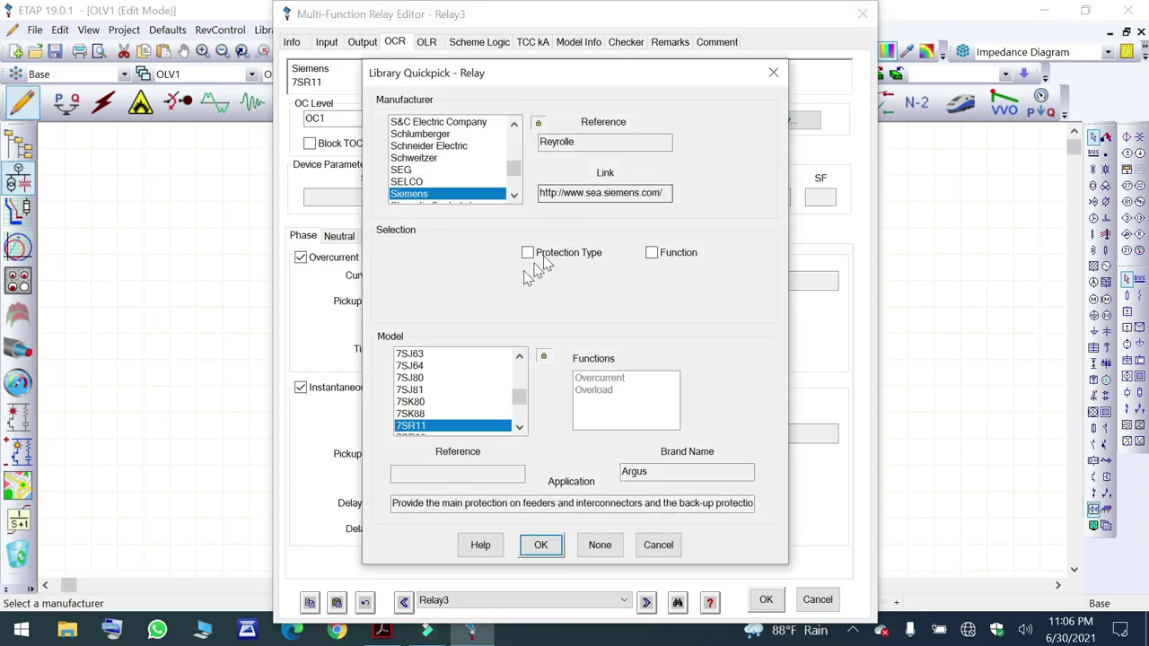
click(515, 125)
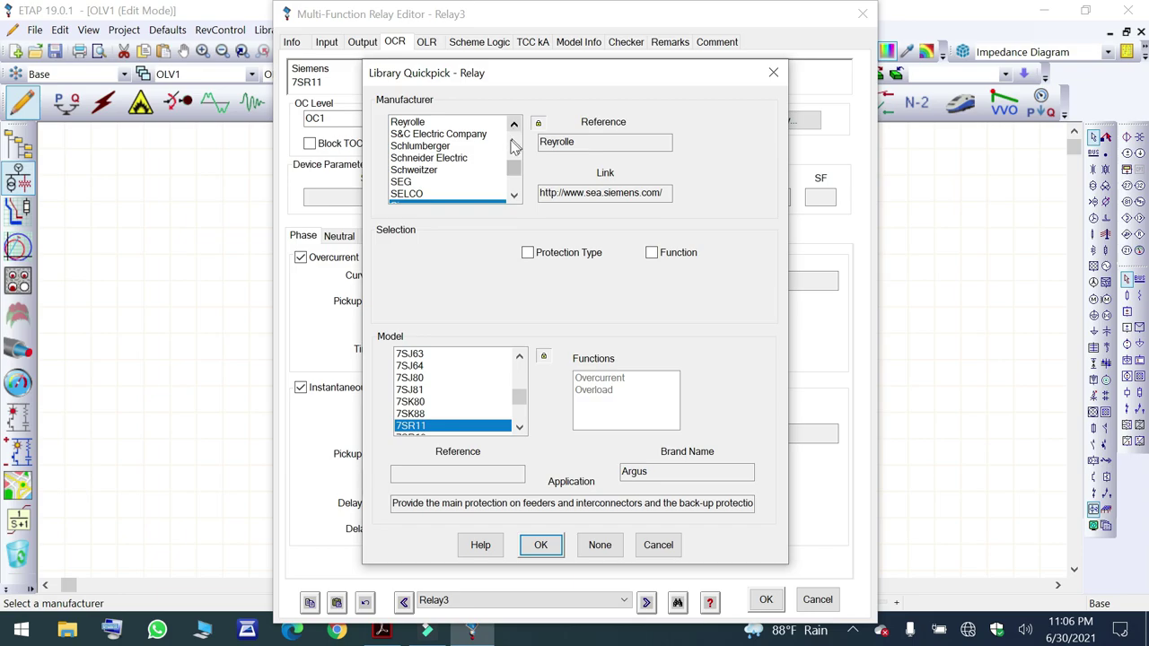
click(456, 159)
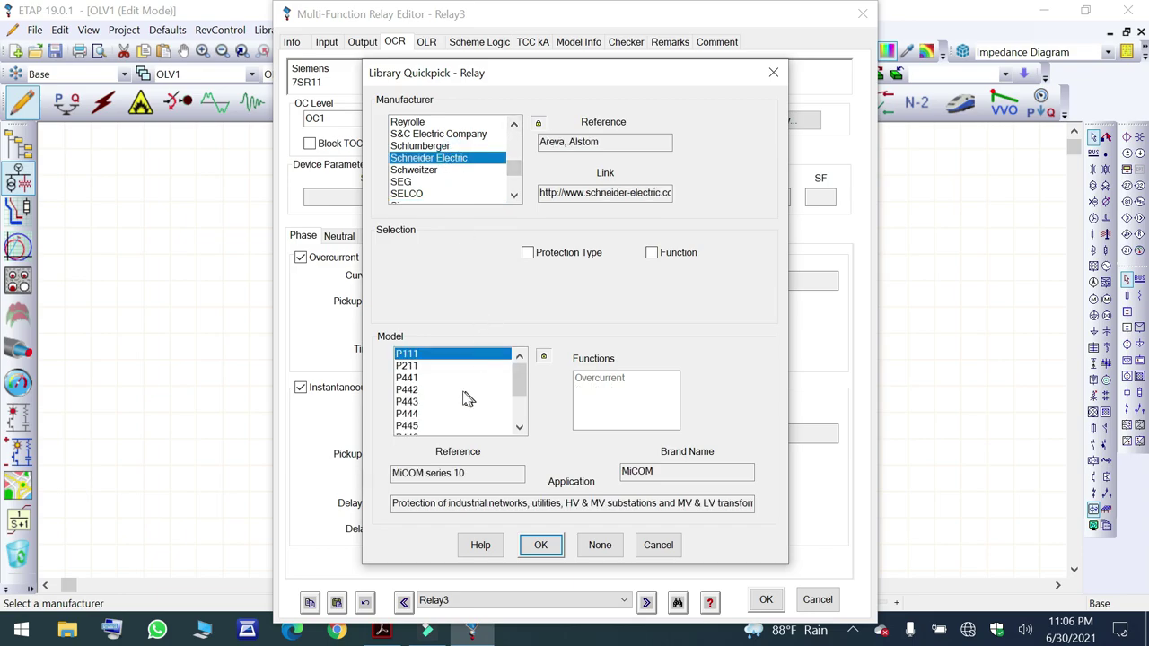
click(519, 429)
click(519, 428)
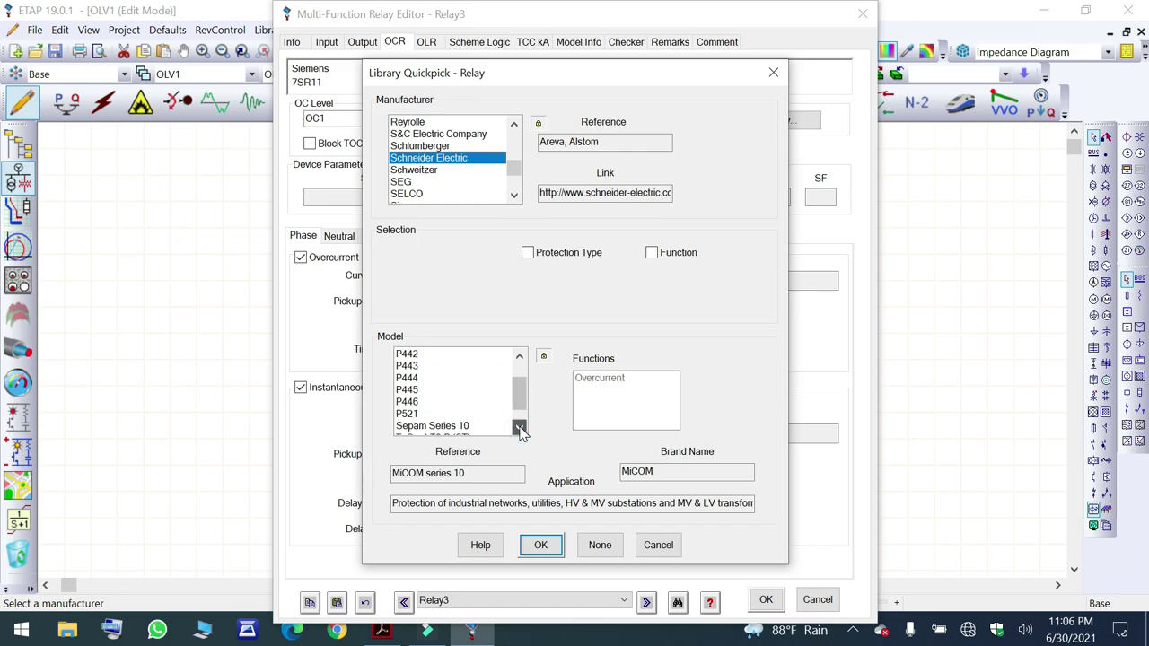
click(519, 428)
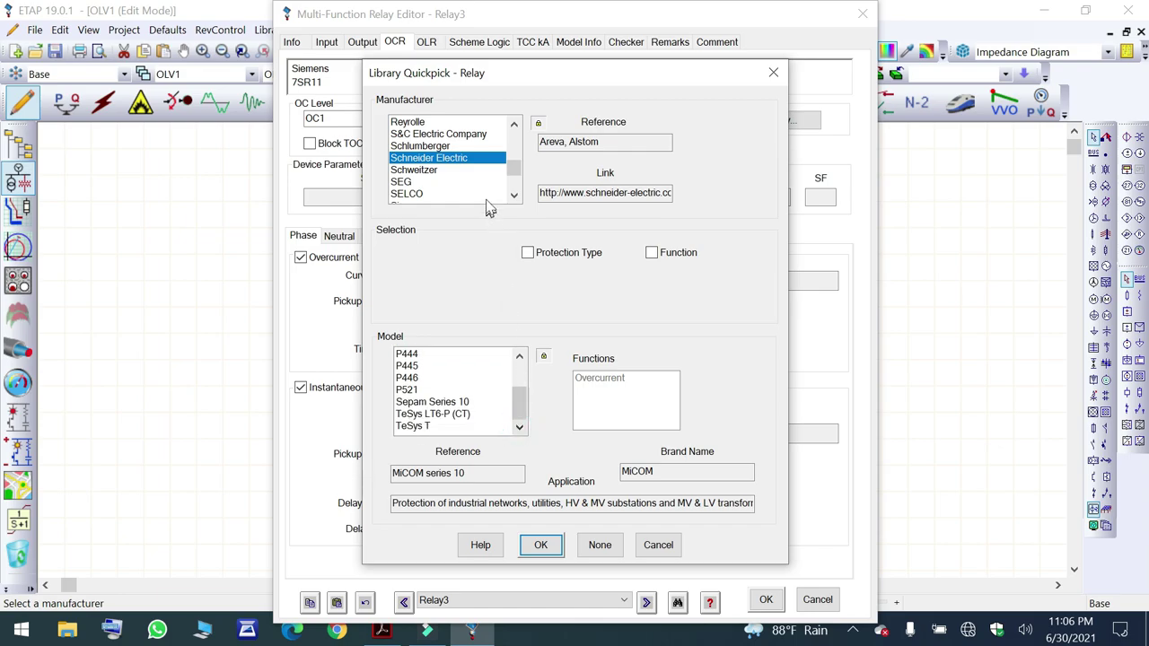
Load the AREVA P141 model from the relay library into Relay3's overcurrent function.
scroll(497, 182, up, 3)
scroll(497, 182, up, 8)
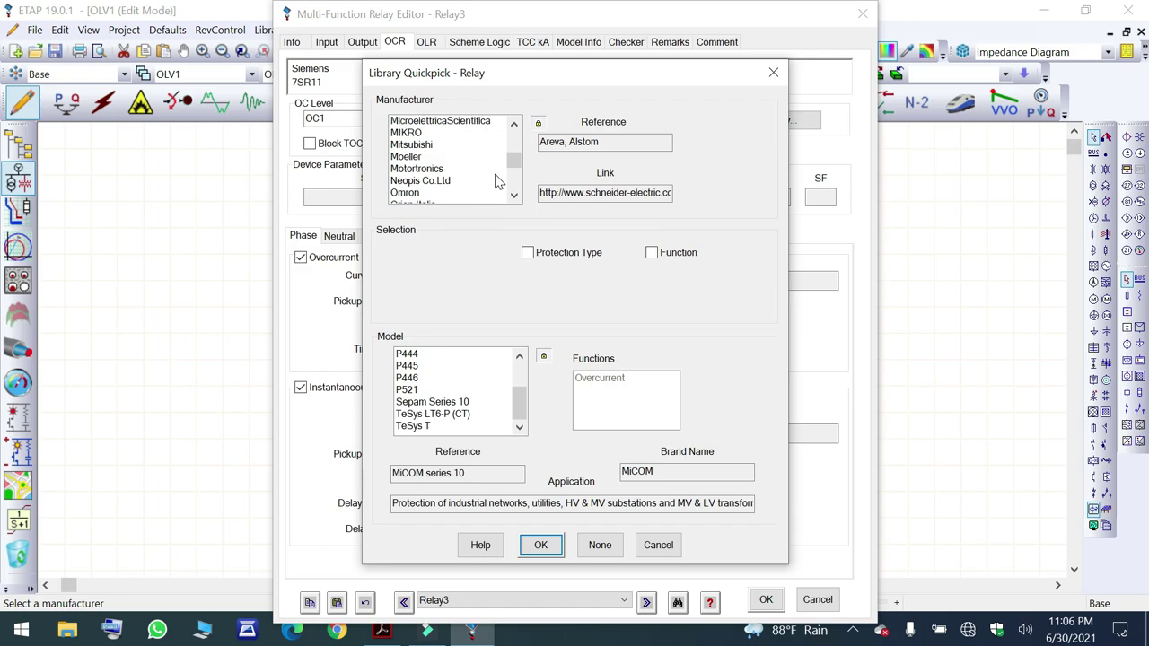
scroll(499, 180, up, 5)
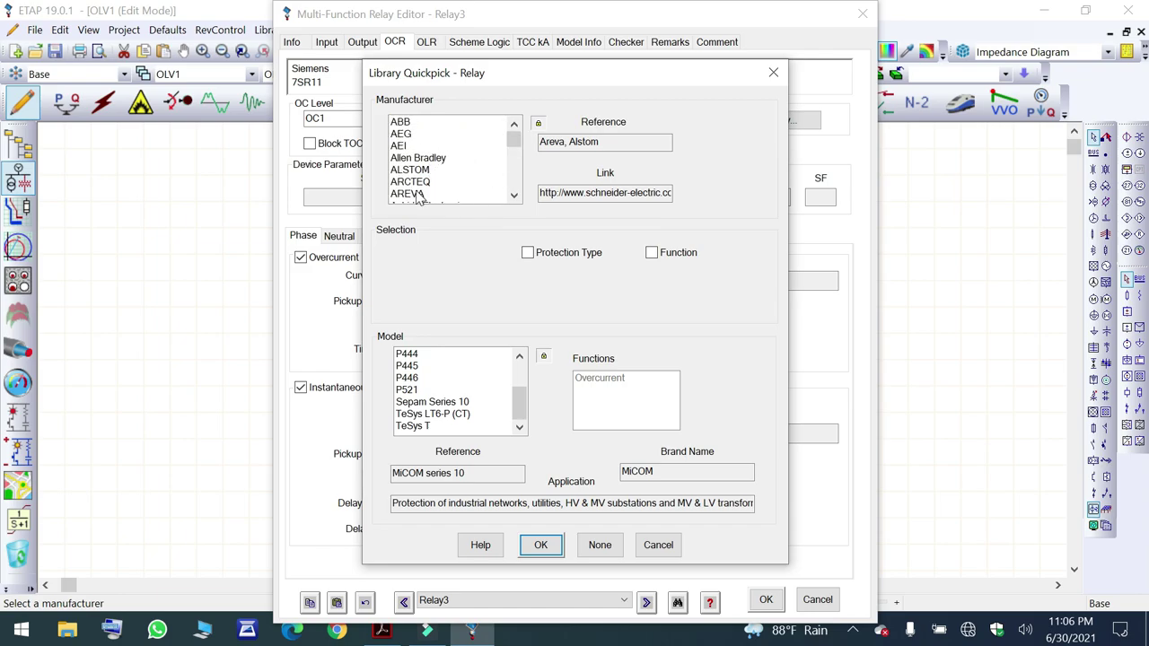
click(416, 194)
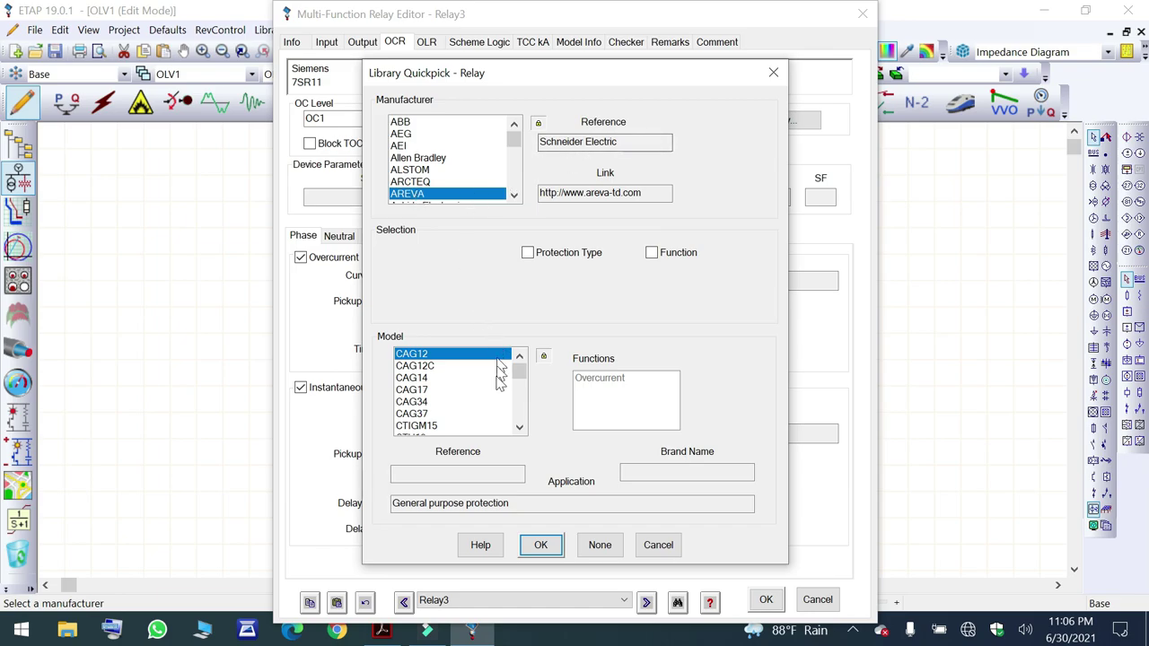
click(520, 428)
click(520, 428)
click(520, 429)
click(520, 429)
click(520, 428)
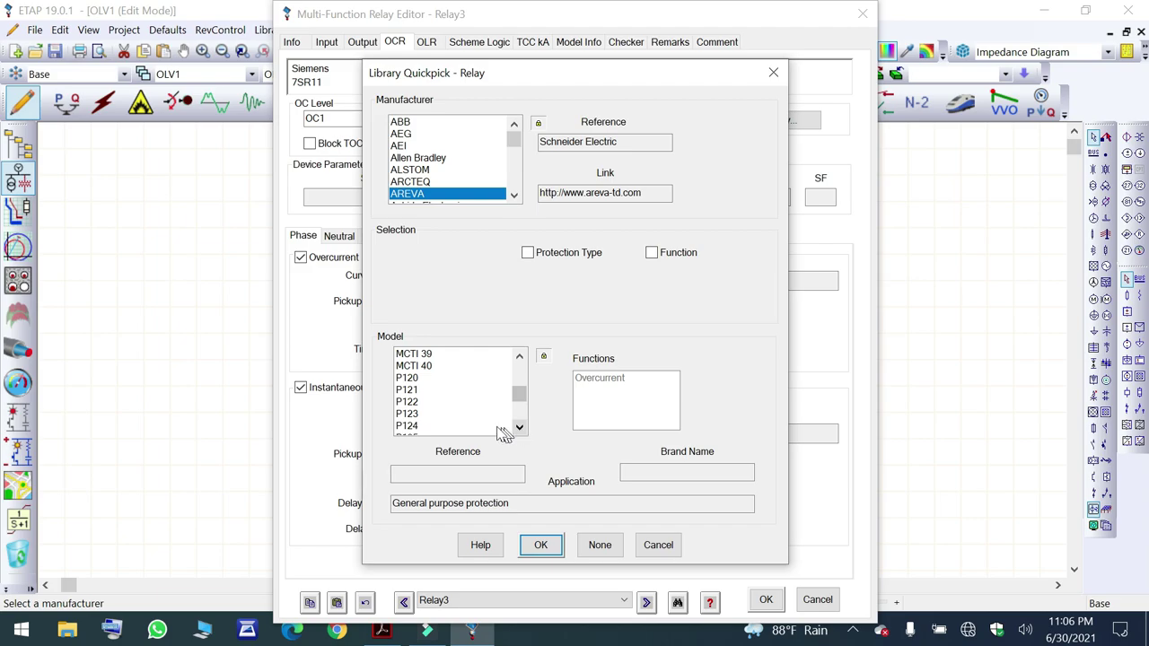
click(520, 429)
click(520, 428)
click(520, 429)
click(520, 428)
click(520, 429)
click(520, 429)
click(520, 428)
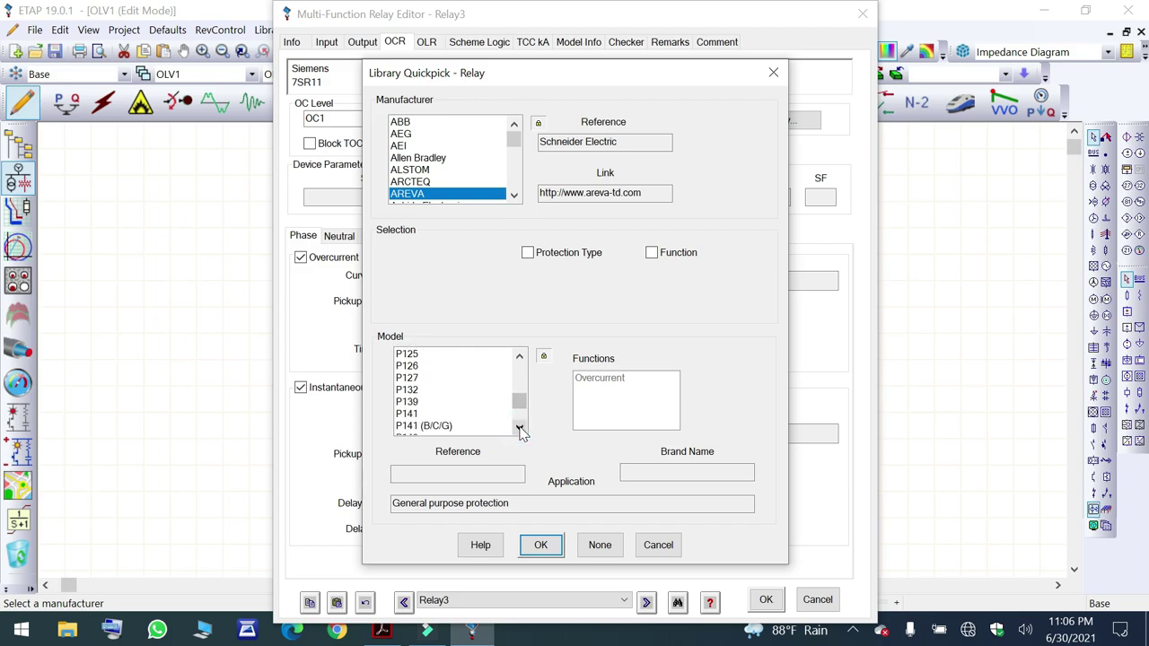
click(429, 415)
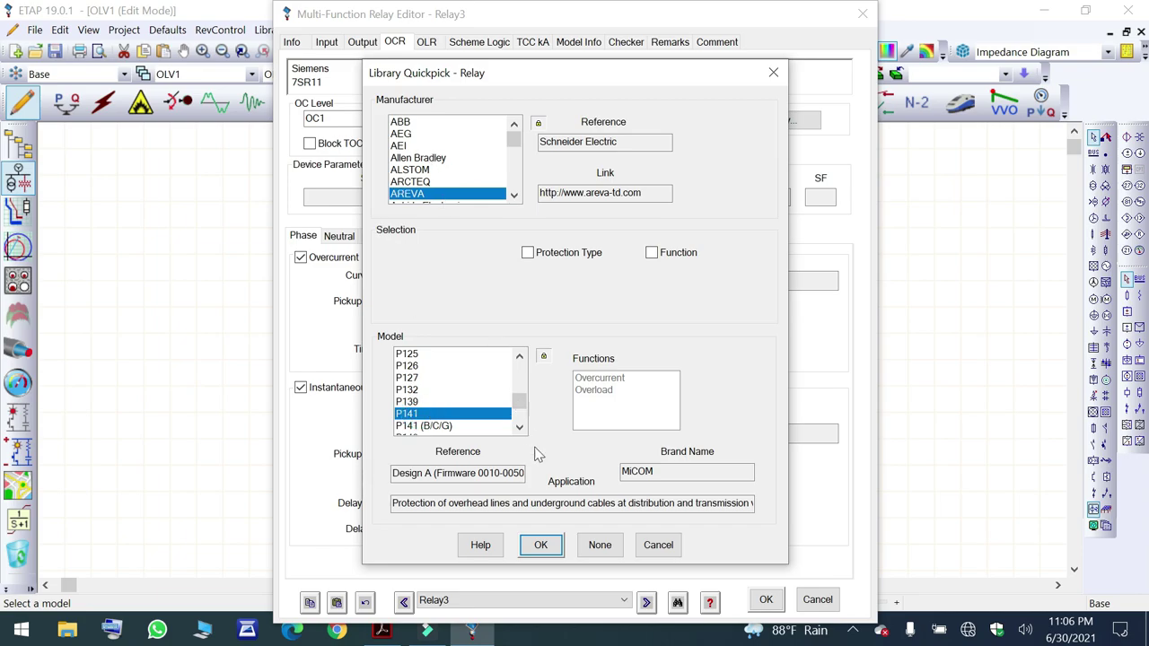
click(541, 545)
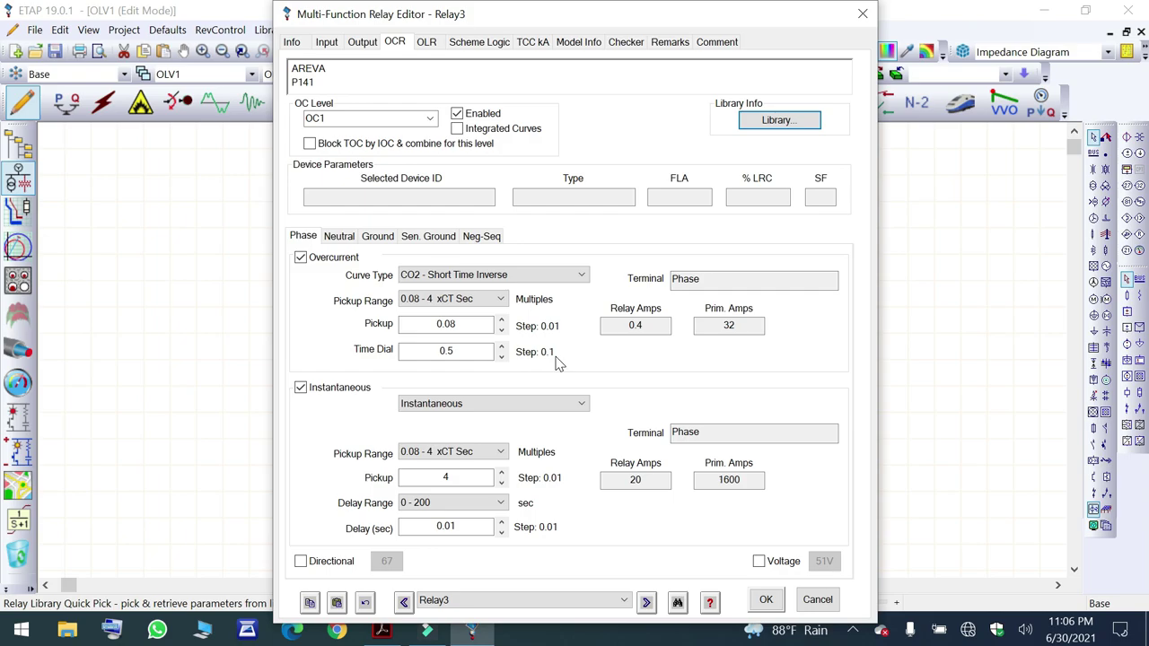
Set Relay3's phase overcurrent curve to IEC - Standard Inverse with a pickup of 0.4.
click(473, 276)
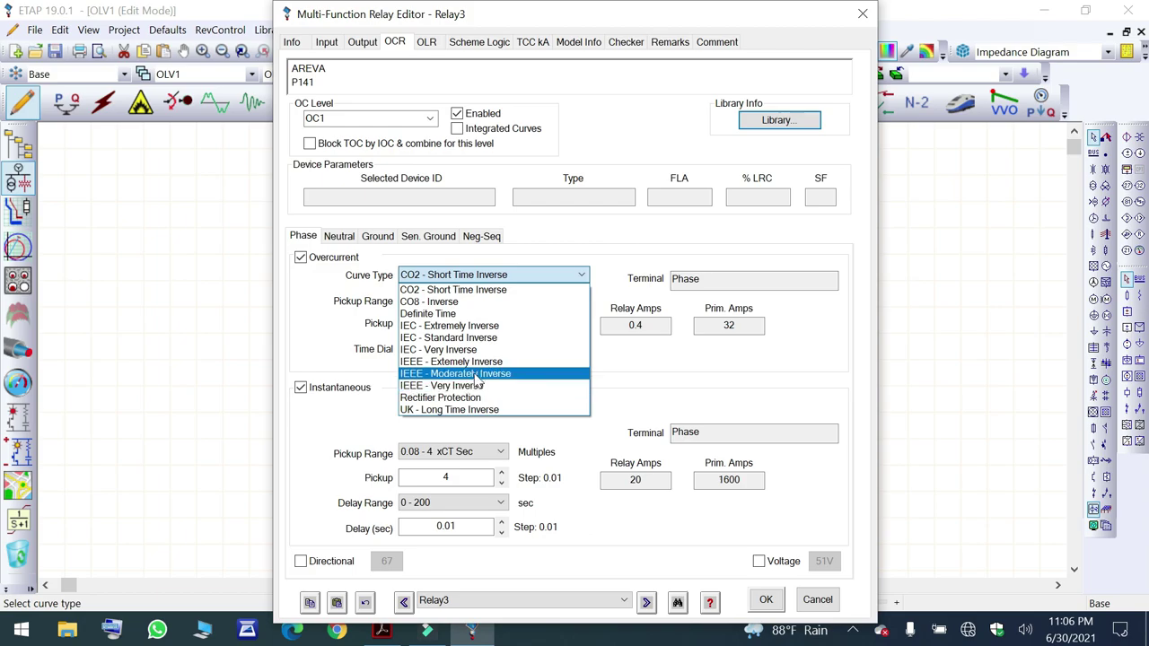
click(473, 339)
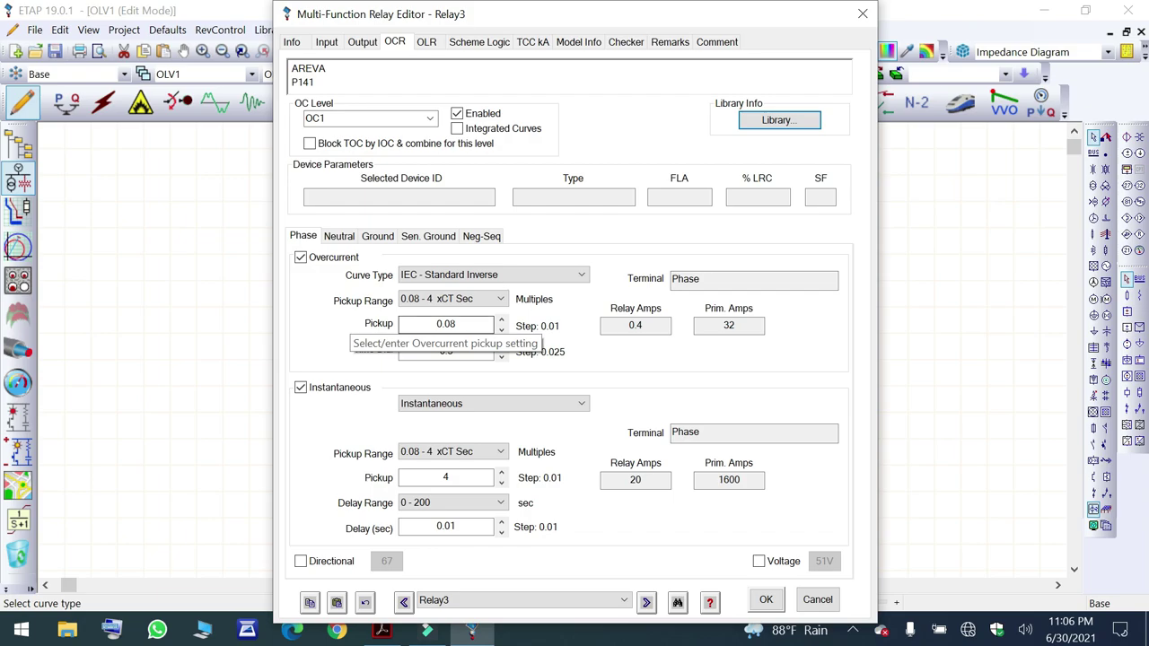
double_click(467, 325)
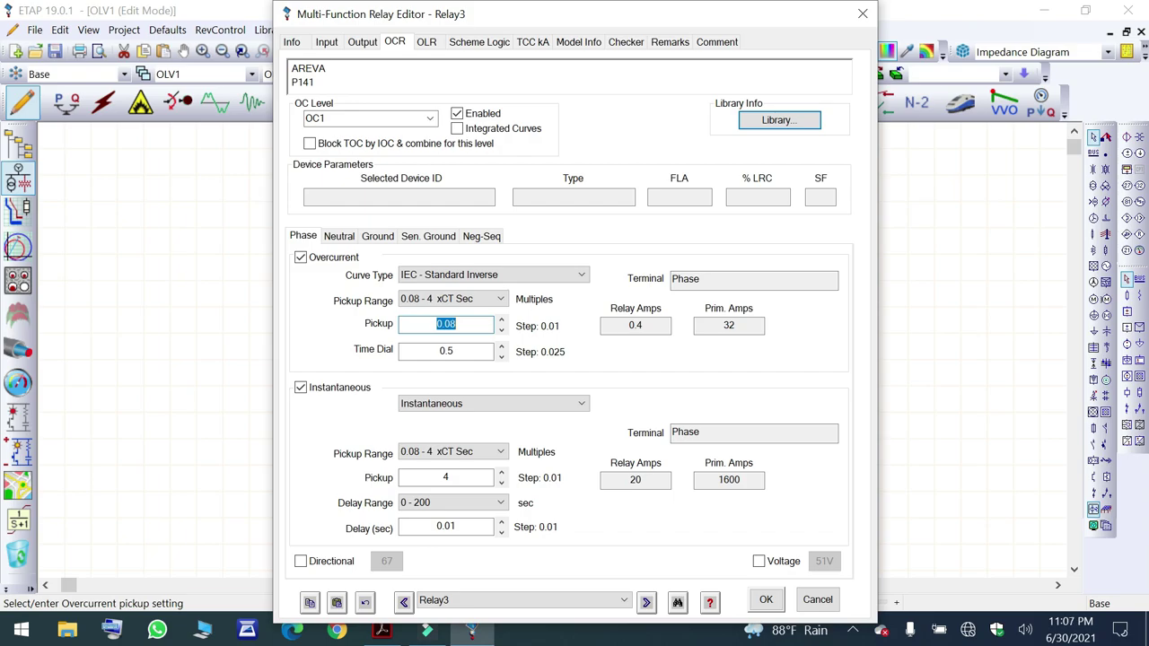
text(0)
click(610, 356)
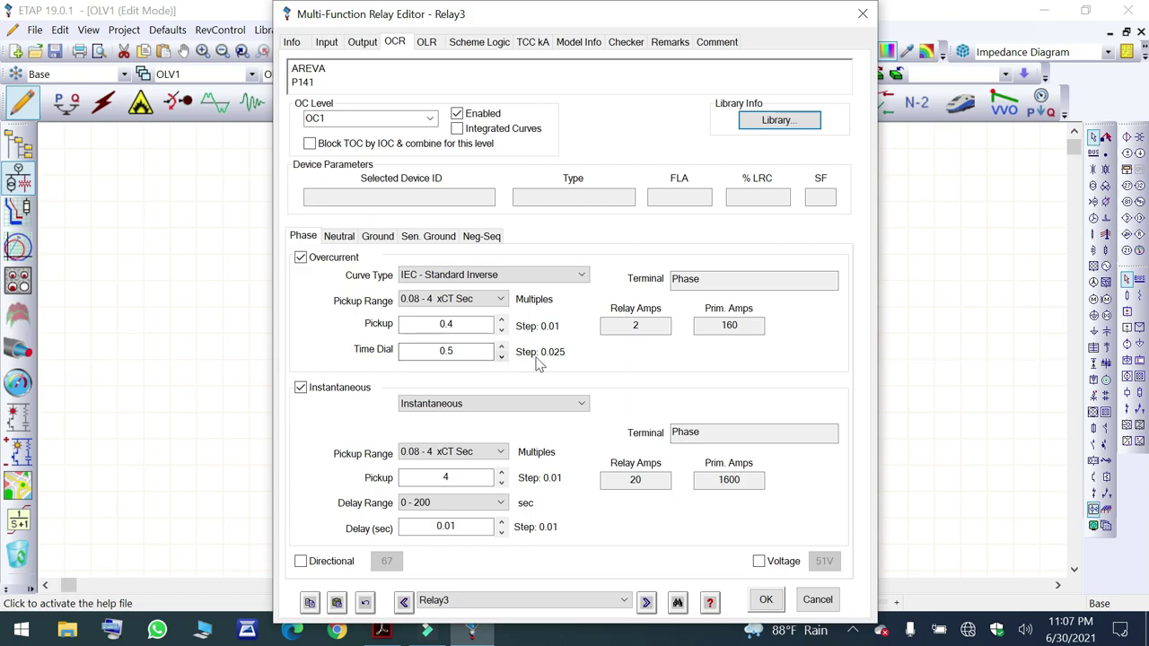
Set the time dial of Relay3's phase overcurrent element to 0.075.
click(458, 351)
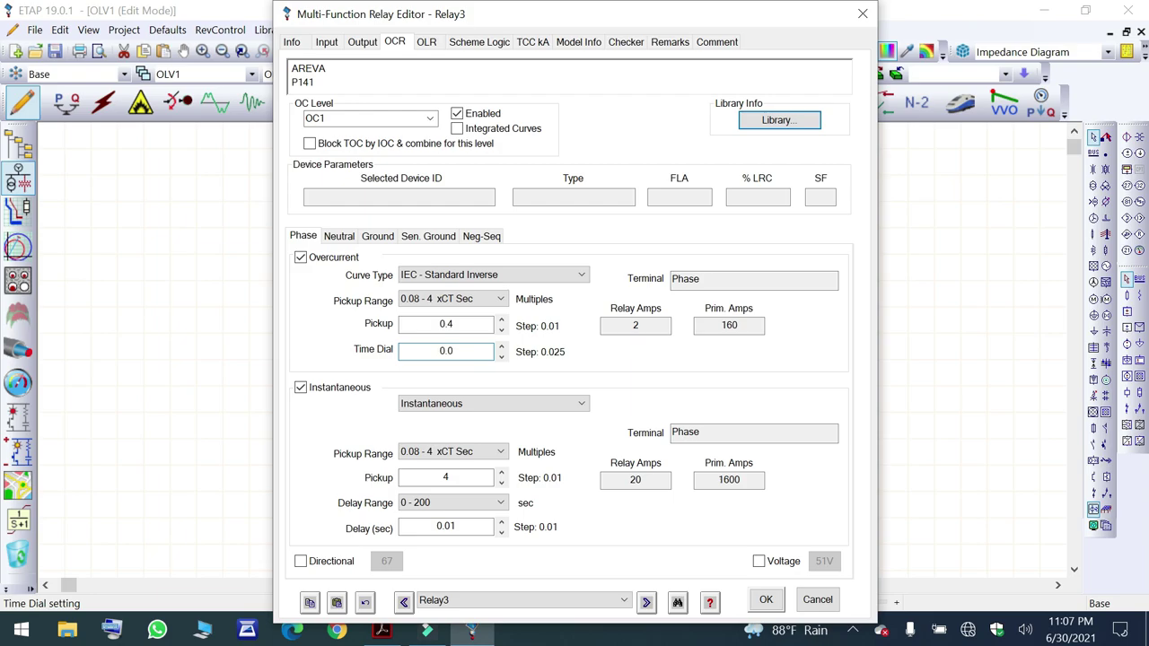
text(75)
click(440, 351)
key(BackSpace)
key(BackSpace)
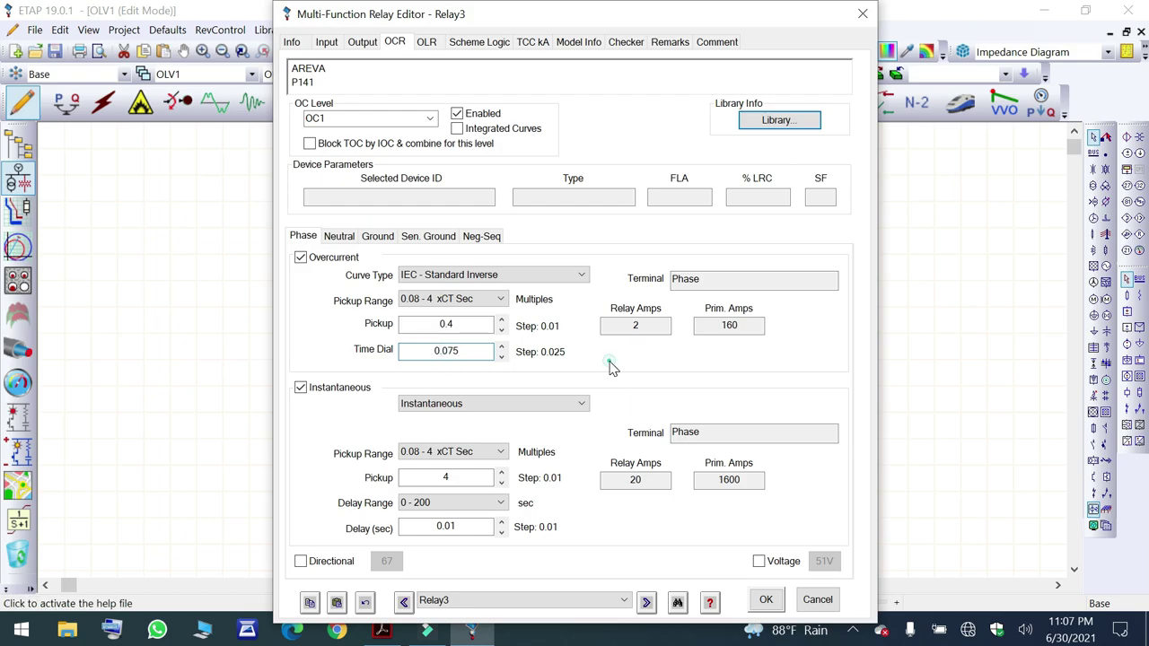
click(501, 357)
click(501, 346)
Set Relay3's phase instantaneous pickup range to 0.08 - 32 xCT Sec, pickup to 3 and delay to 0 seconds.
scroll(476, 453, down, 1)
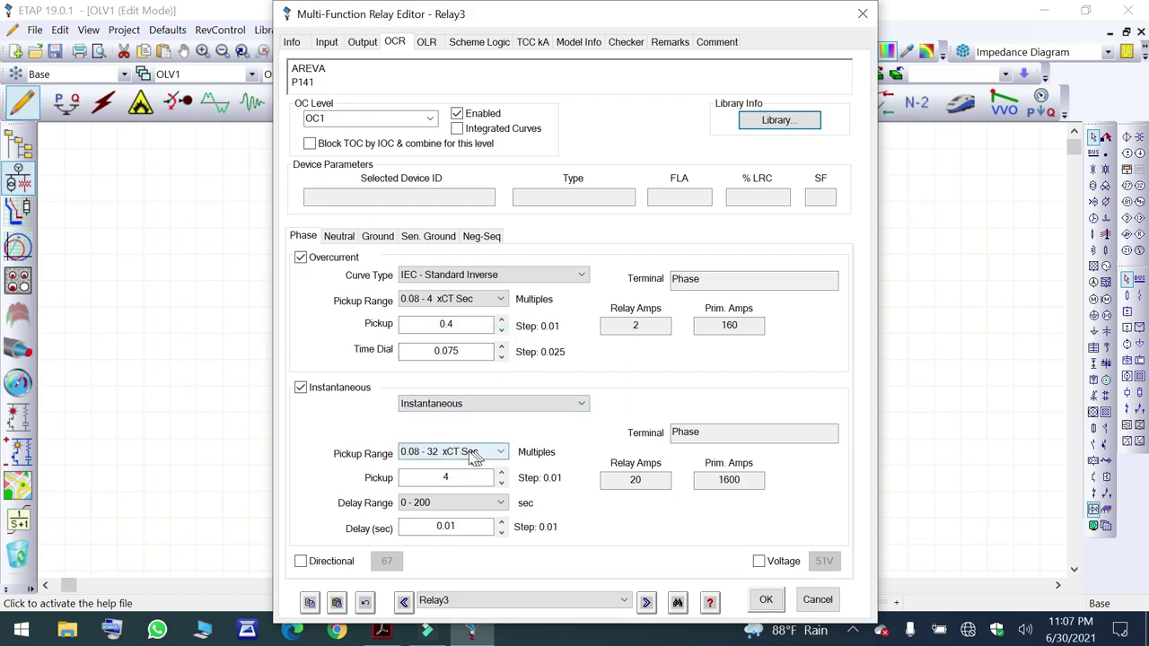
double_click(447, 477)
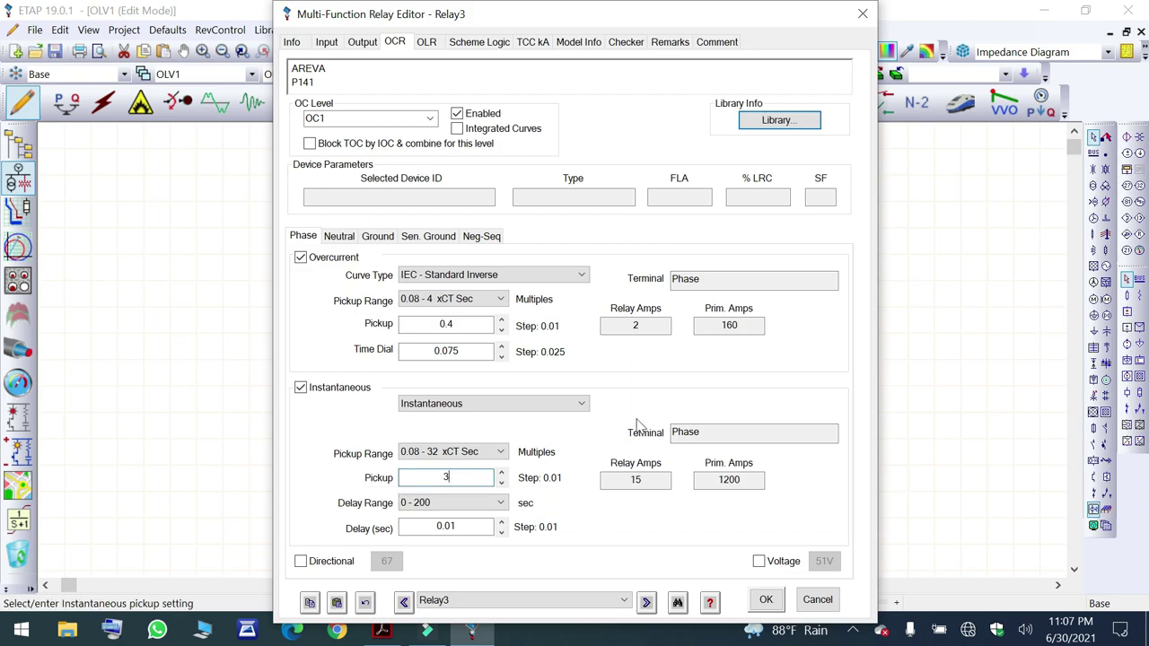
double_click(448, 527)
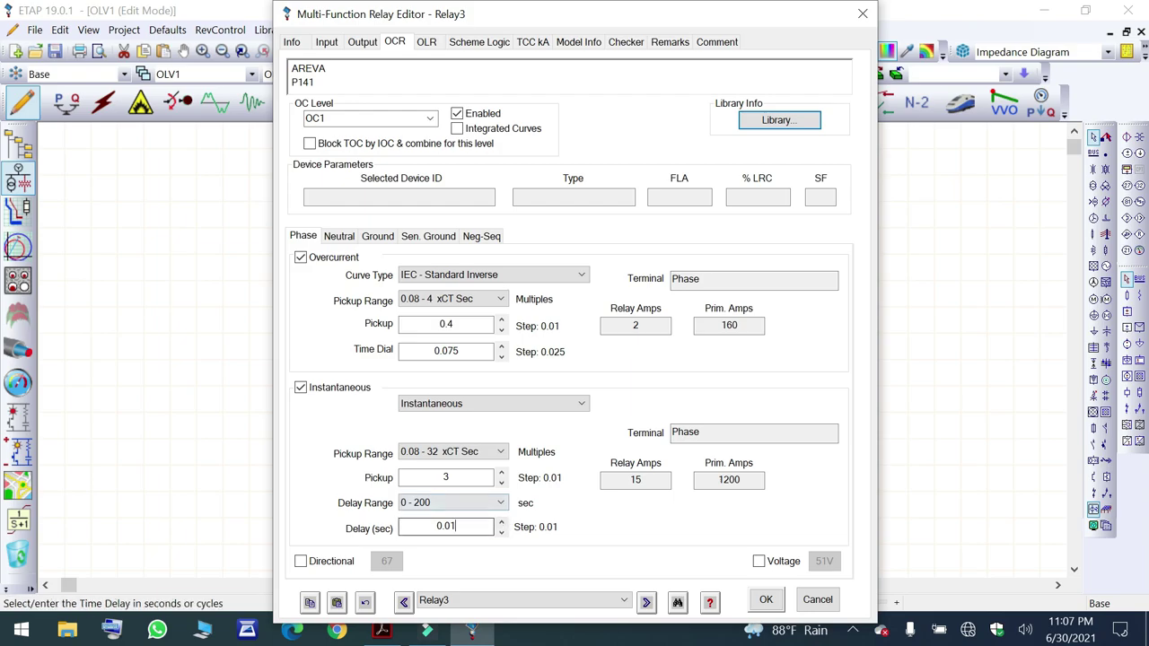
text(0)
Set Relay3's neutral overcurrent curve to IEC - Standard Inverse with a pickup of 0.1.
click(338, 237)
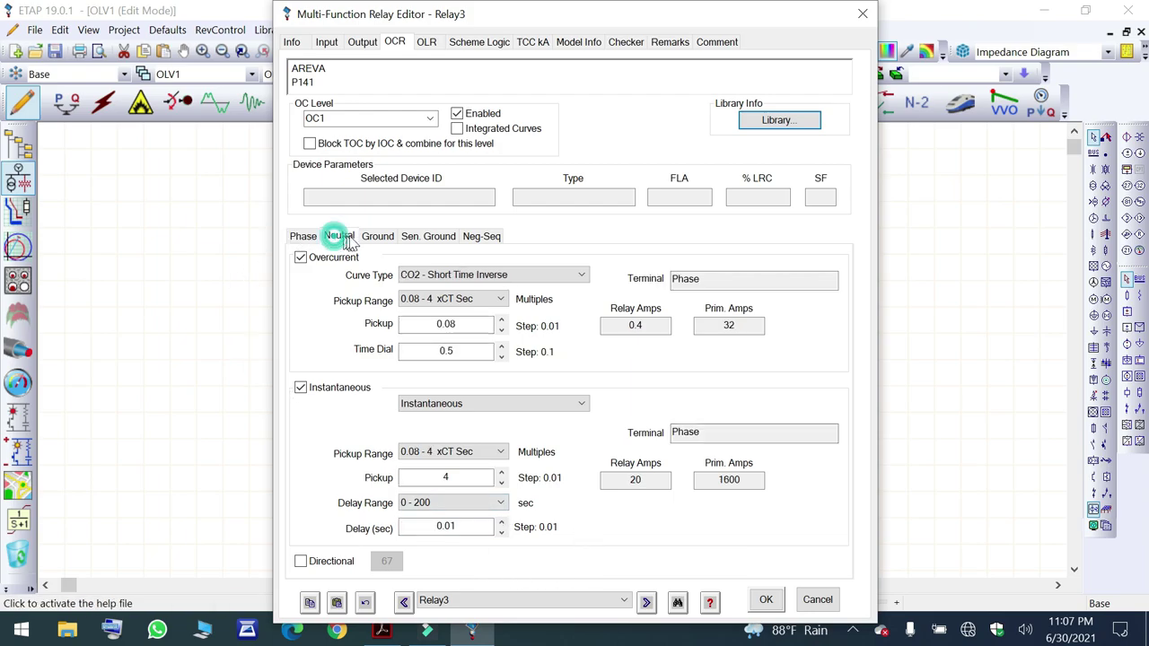
click(377, 236)
click(340, 237)
click(377, 236)
click(340, 238)
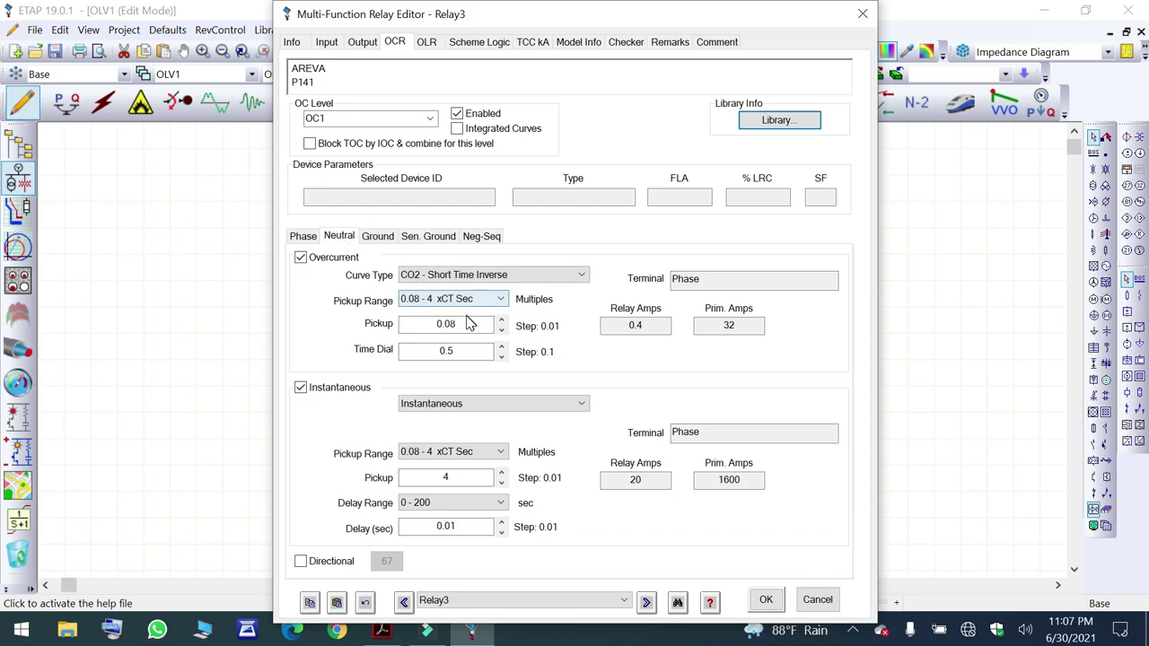
click(472, 276)
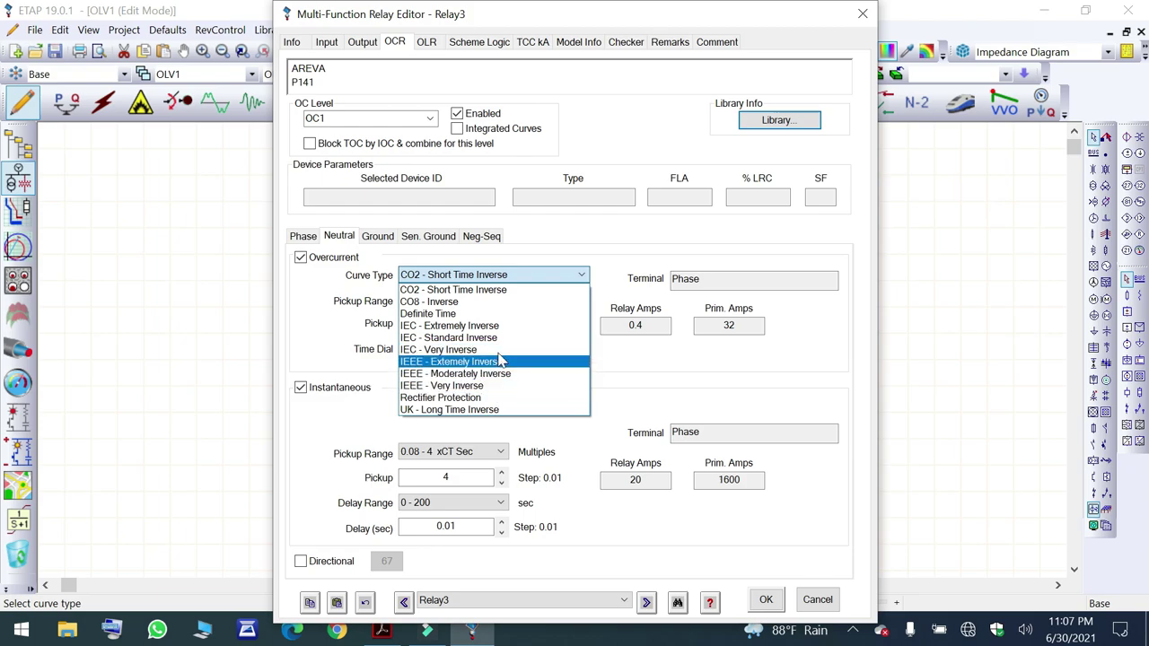
click(492, 338)
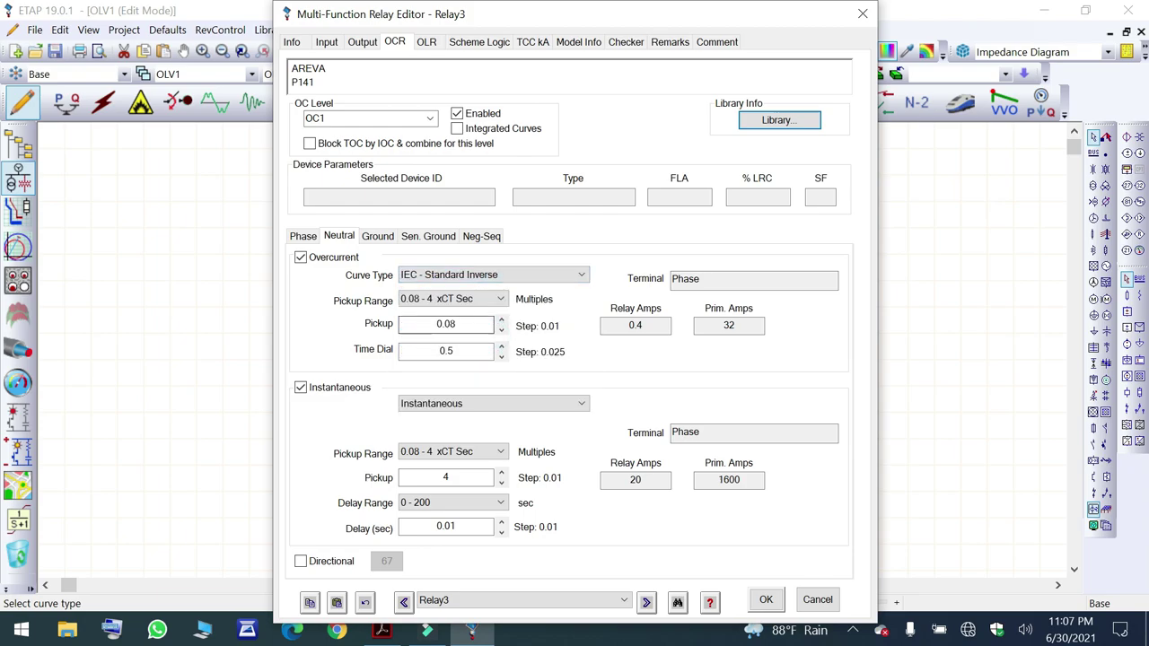
click(461, 324)
double_click(462, 325)
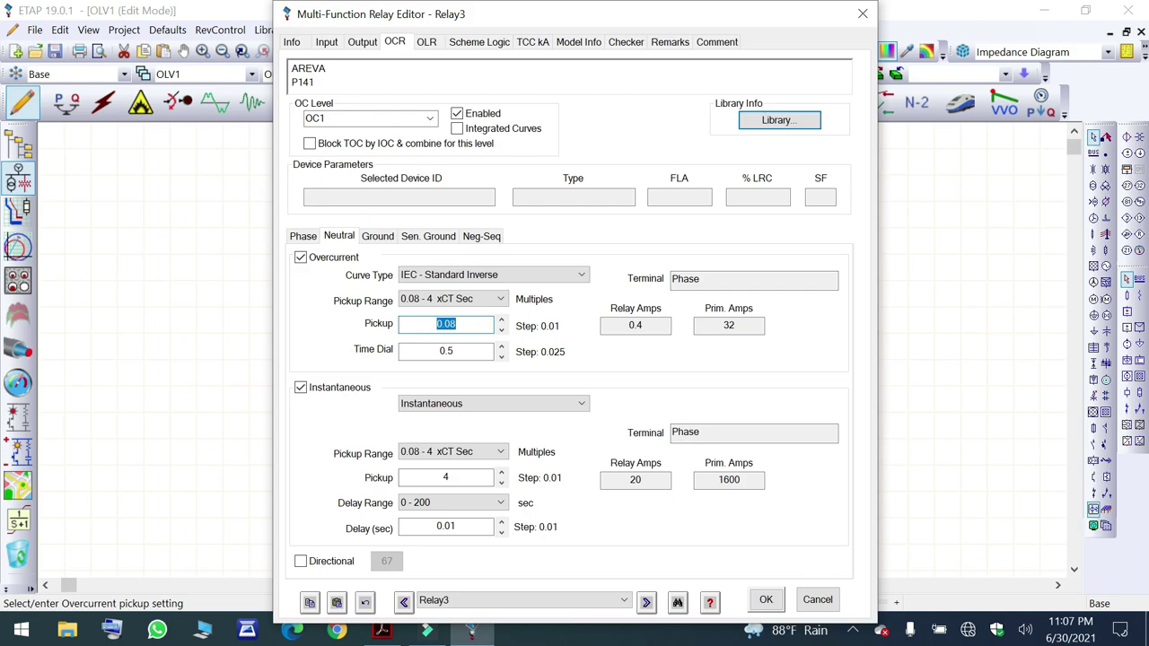
text(0.2)
key(BackSpace)
text(1)
Set the time dial of Relay3's neutral overcurrent element to 0.075.
click(501, 346)
click(501, 356)
click(476, 352)
double_click(476, 352)
text(0)
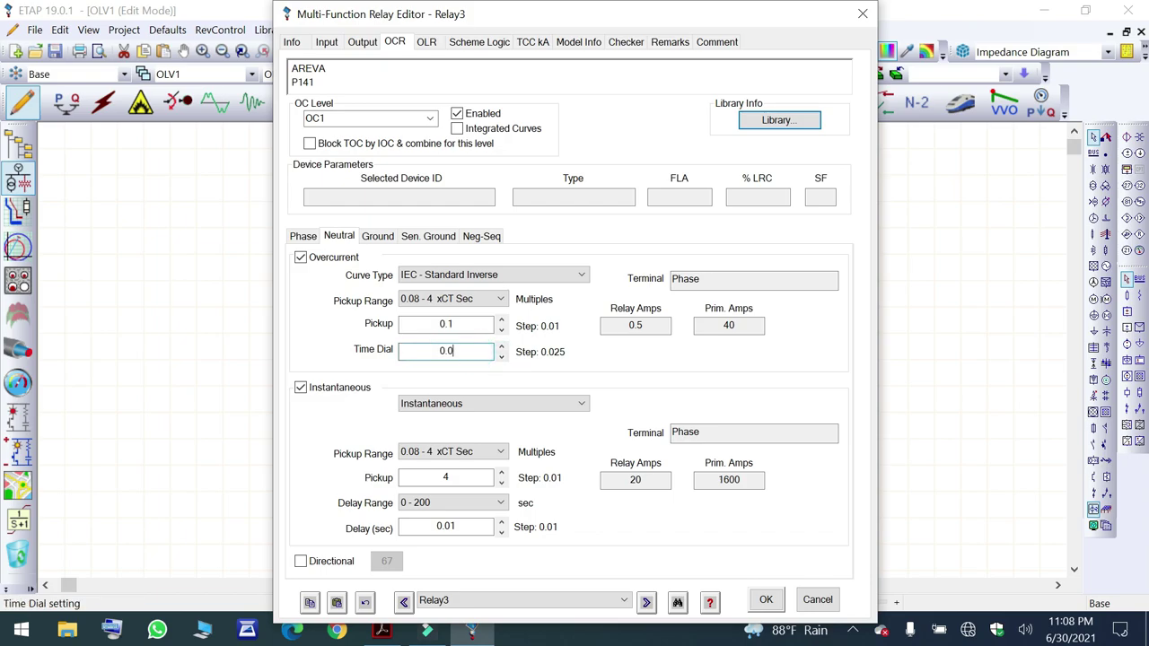
text(.075)
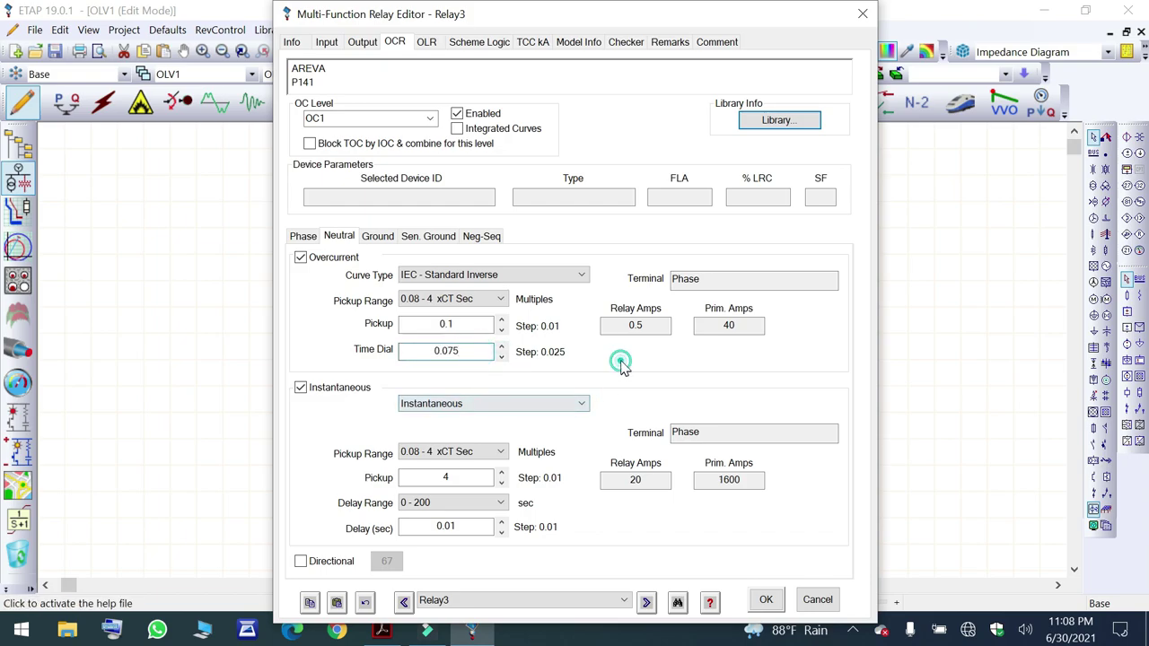
Set Relay3's neutral instantaneous pickup to 3 and its delay to 0 seconds.
click(501, 483)
click(471, 477)
drag(471, 478, 396, 477)
text(3)
click(471, 527)
drag(470, 527, 399, 527)
text(0)
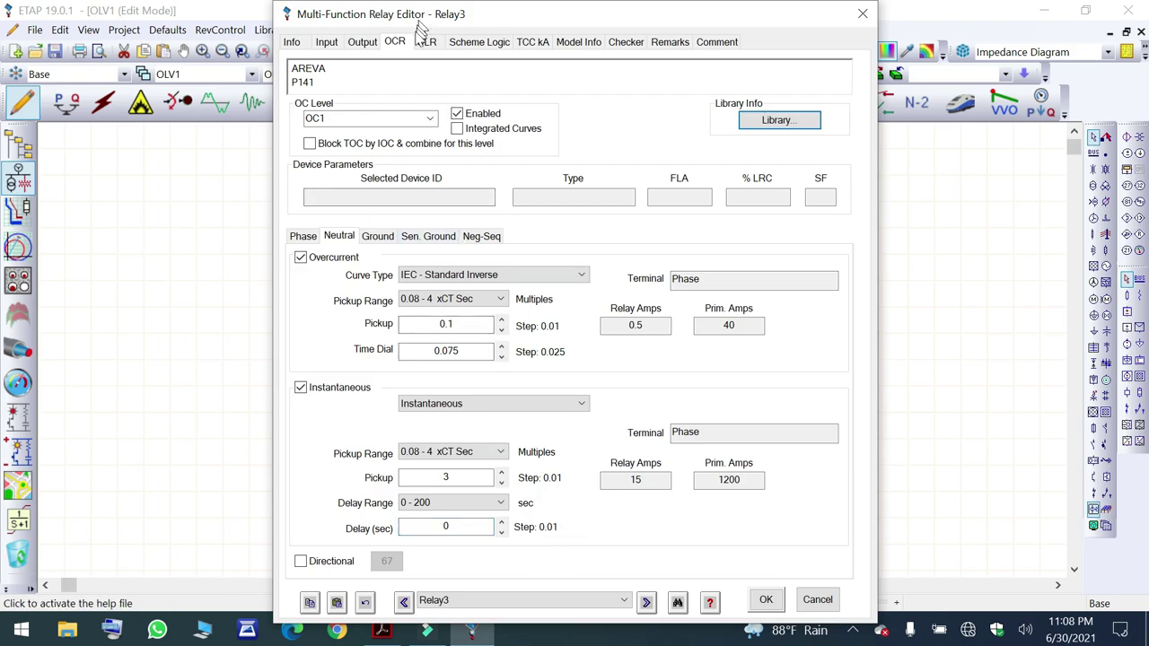
Change the breaker that Relay3's output DO1 opens to CB3.
click(362, 45)
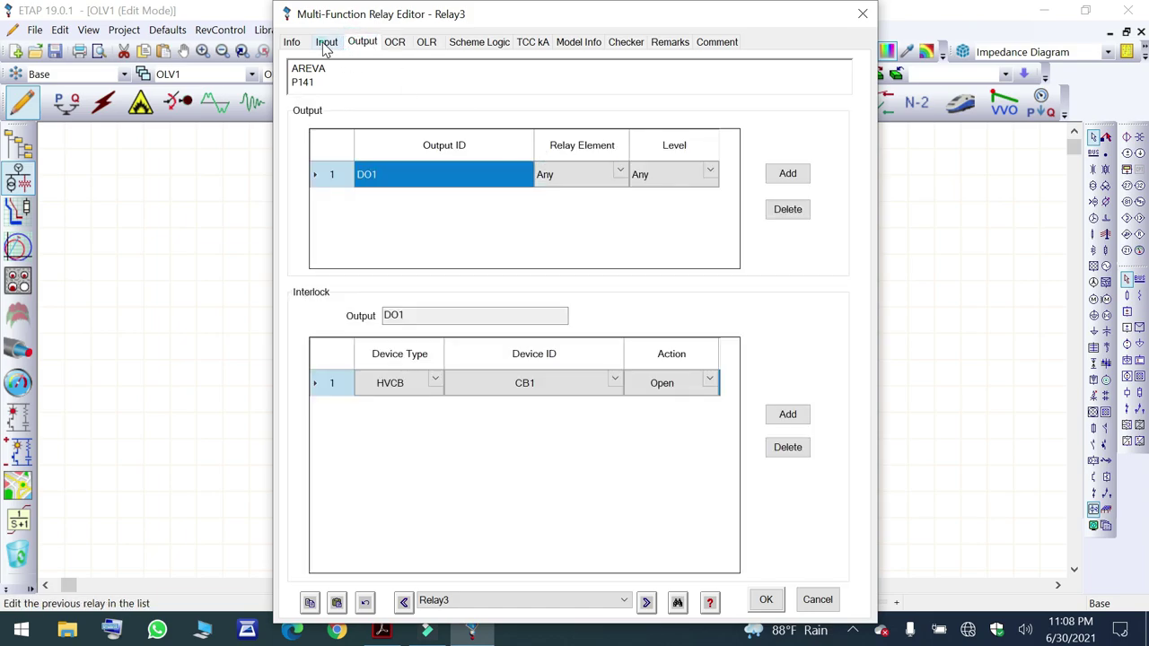
click(326, 45)
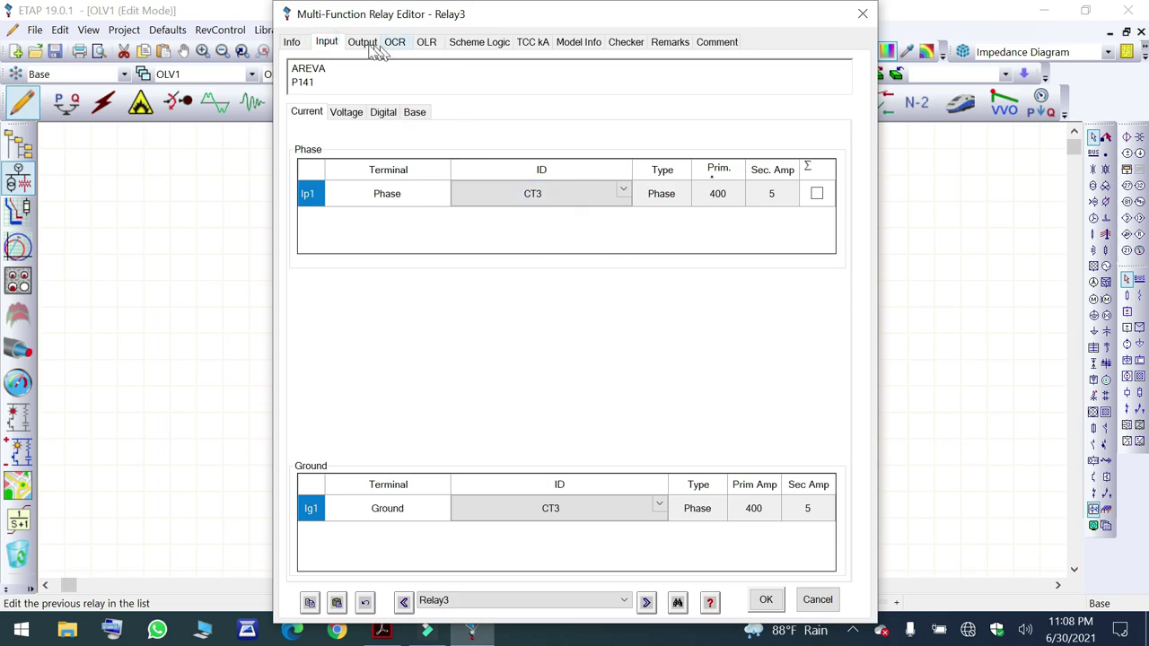
click(365, 46)
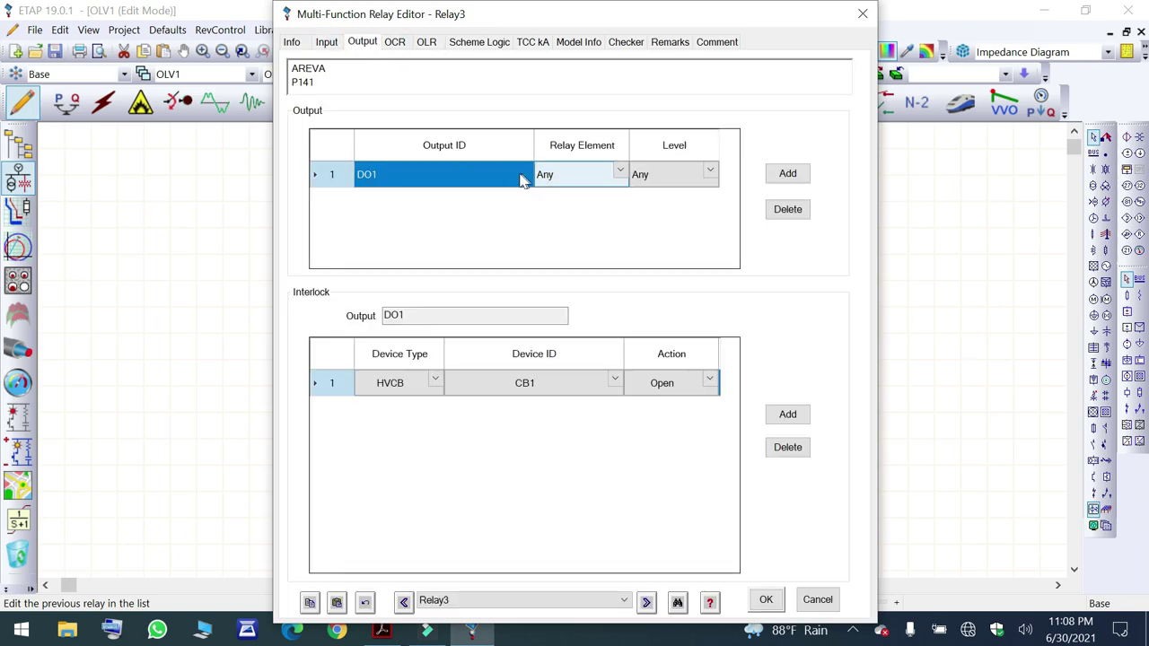
click(615, 380)
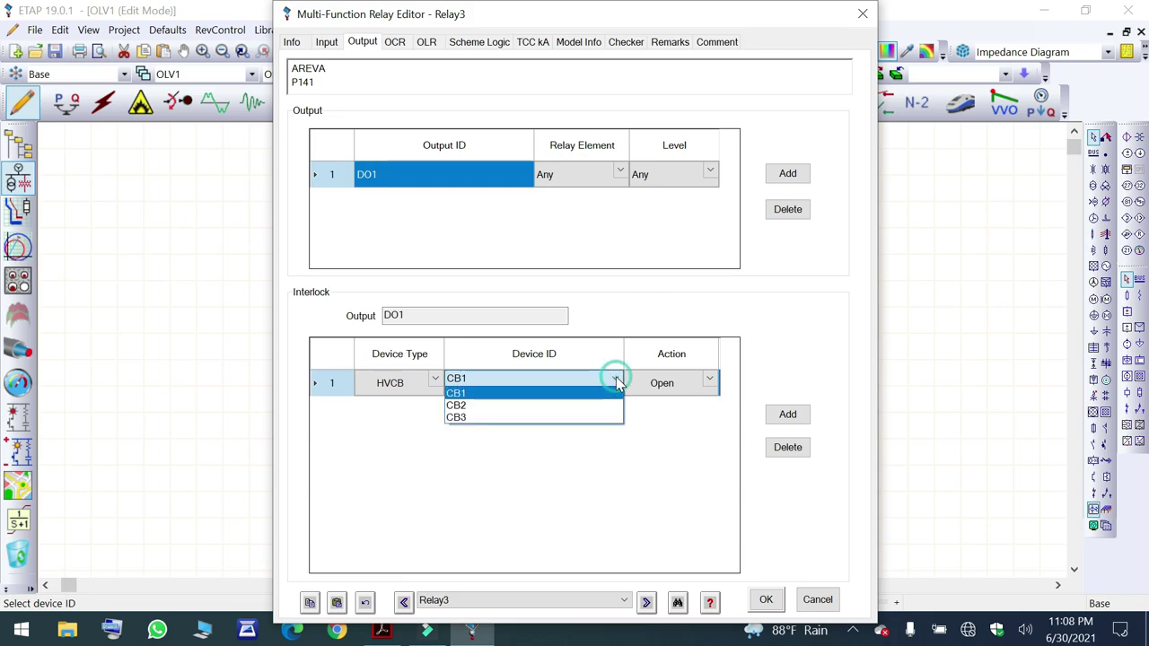
click(546, 417)
Review Relay3's overload, input, output and overcurrent settings, and save the relay.
click(388, 45)
click(425, 42)
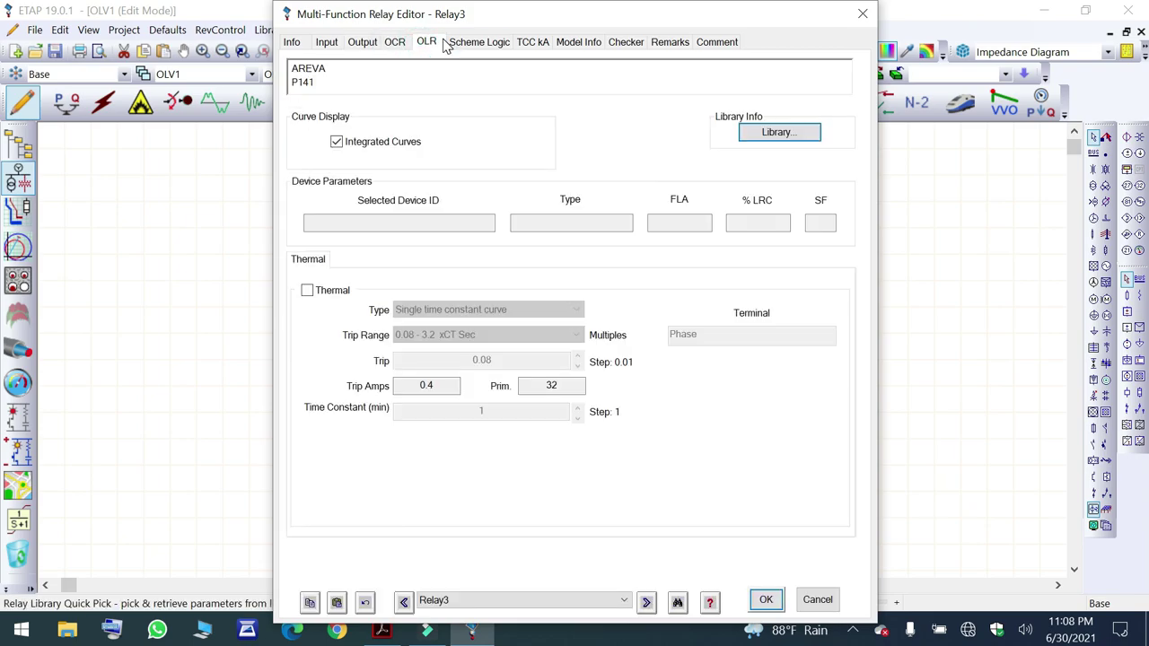
click(294, 42)
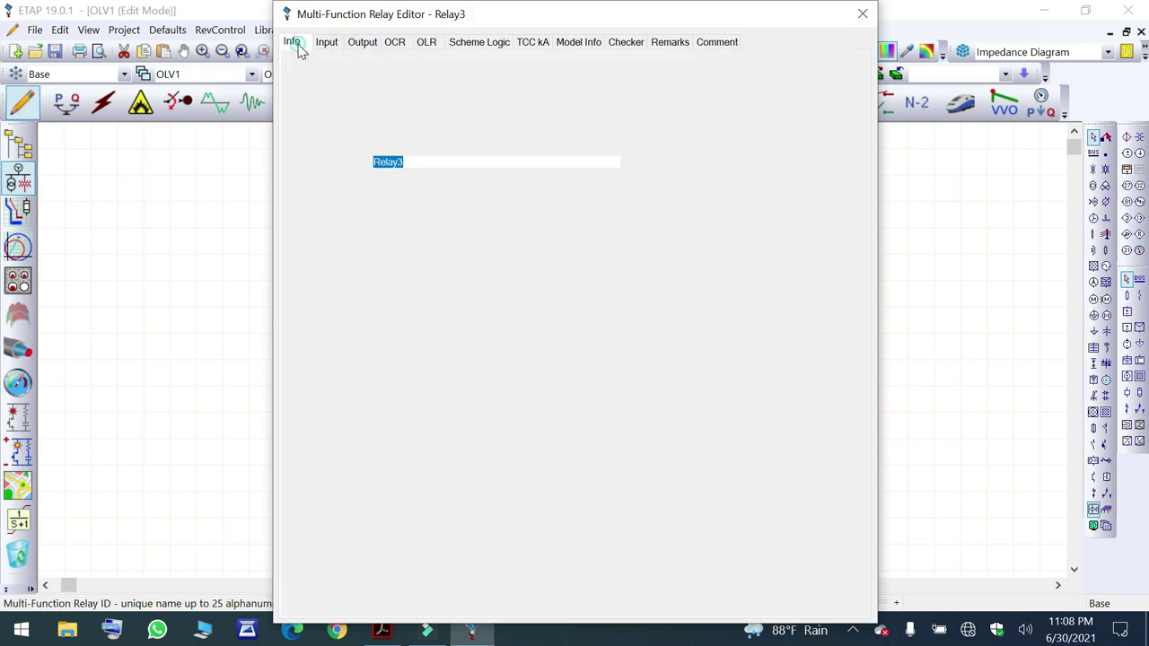
click(326, 42)
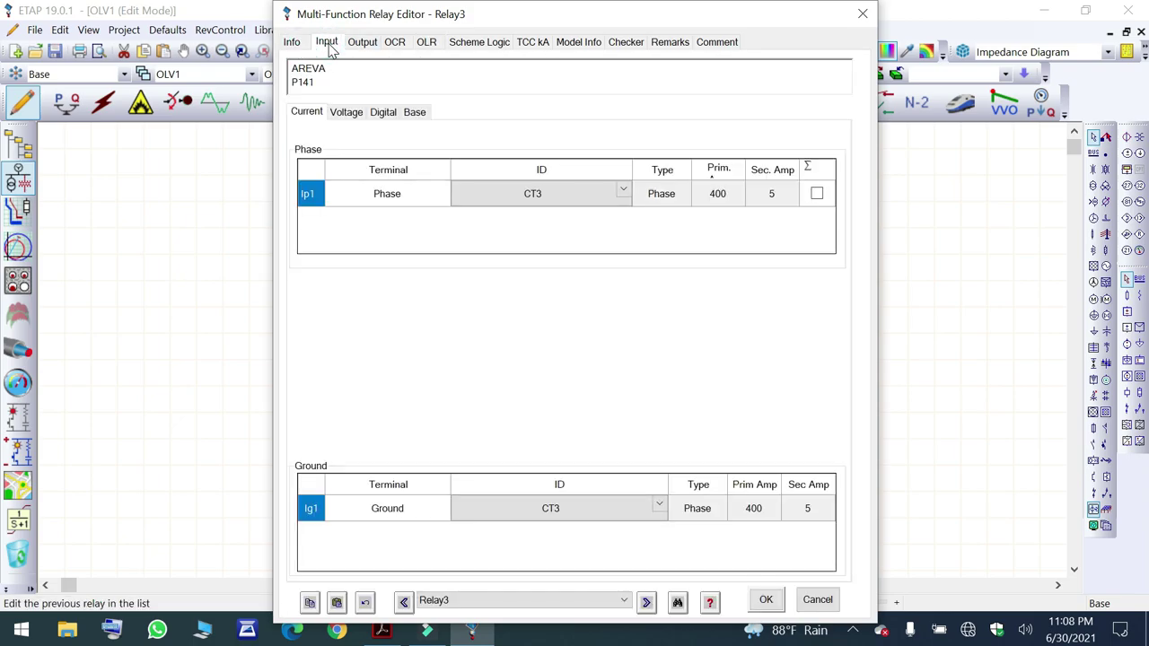
click(362, 42)
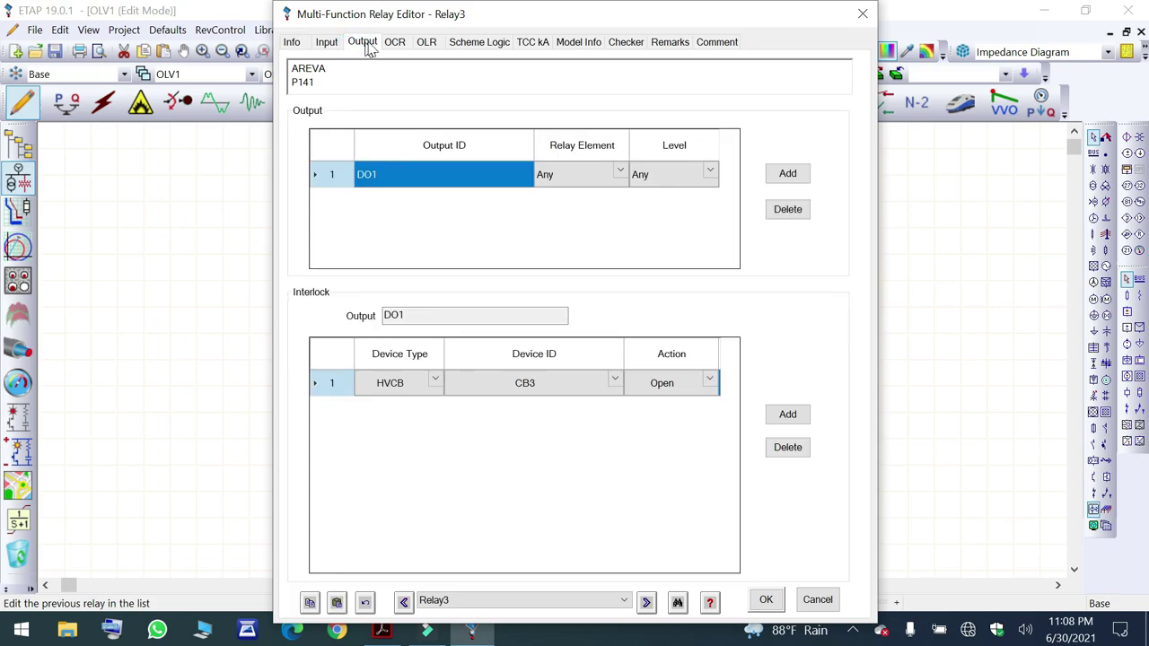
click(396, 42)
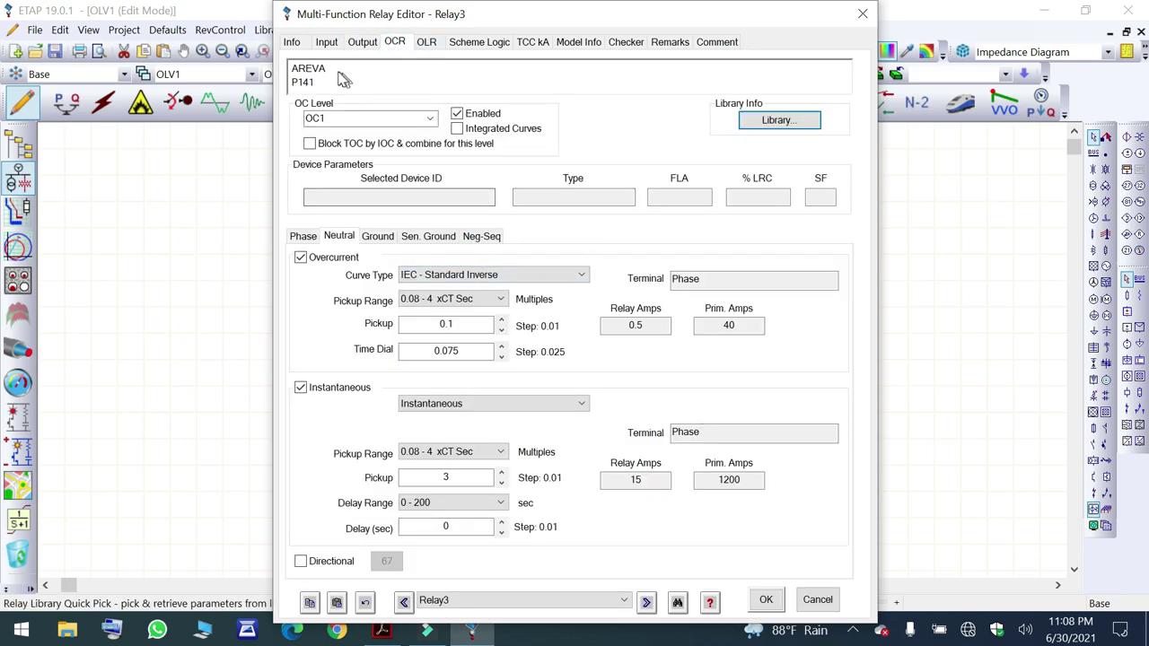
click(766, 609)
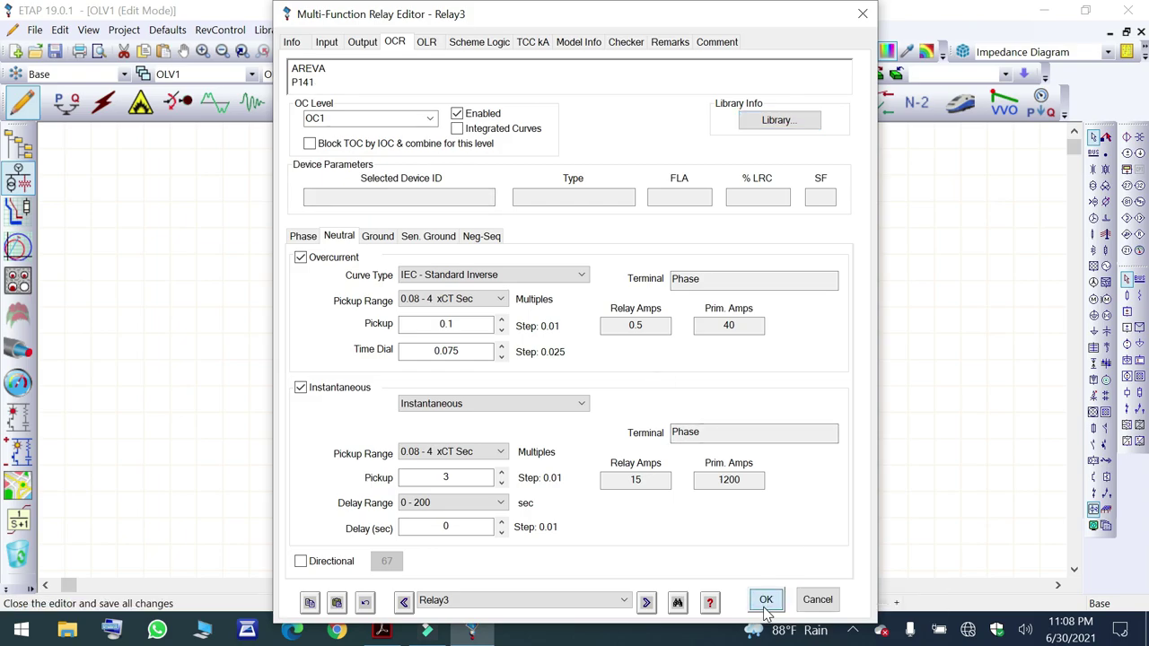
scroll(732, 449, down, 1)
scroll(736, 449, up, 3)
scroll(749, 447, down, 10)
scroll(757, 445, down, 4)
scroll(757, 445, up, 3)
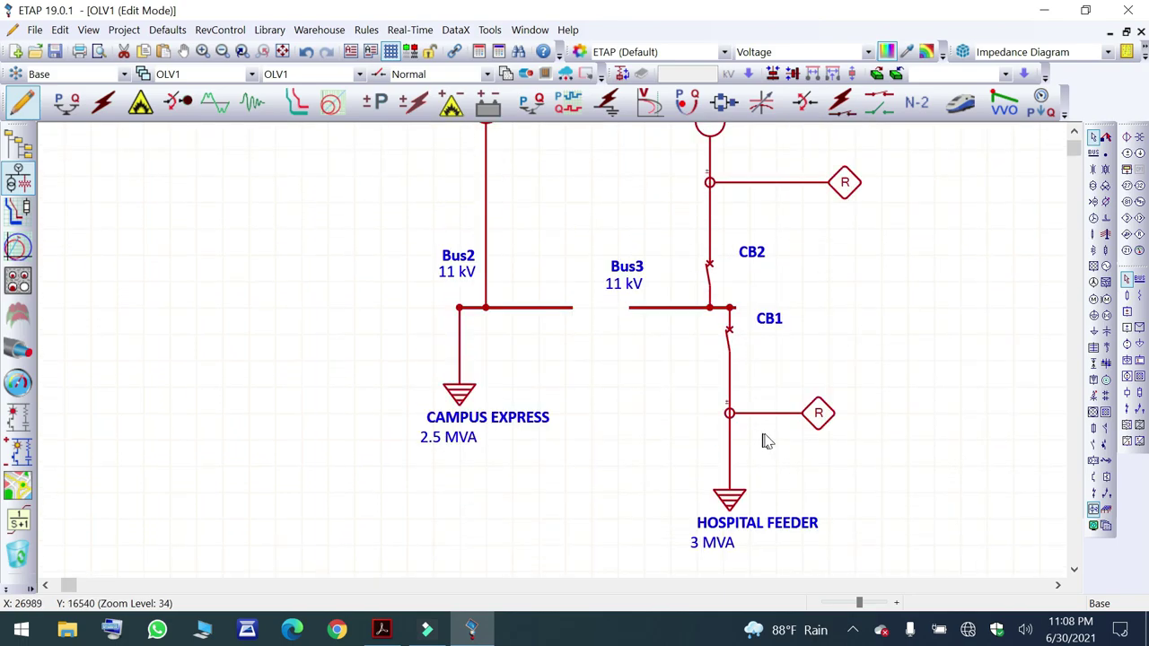
Examine the ABB, Alstom and GE models in the IEC high-voltage breaker library for the rating of CB1.
double_click(729, 336)
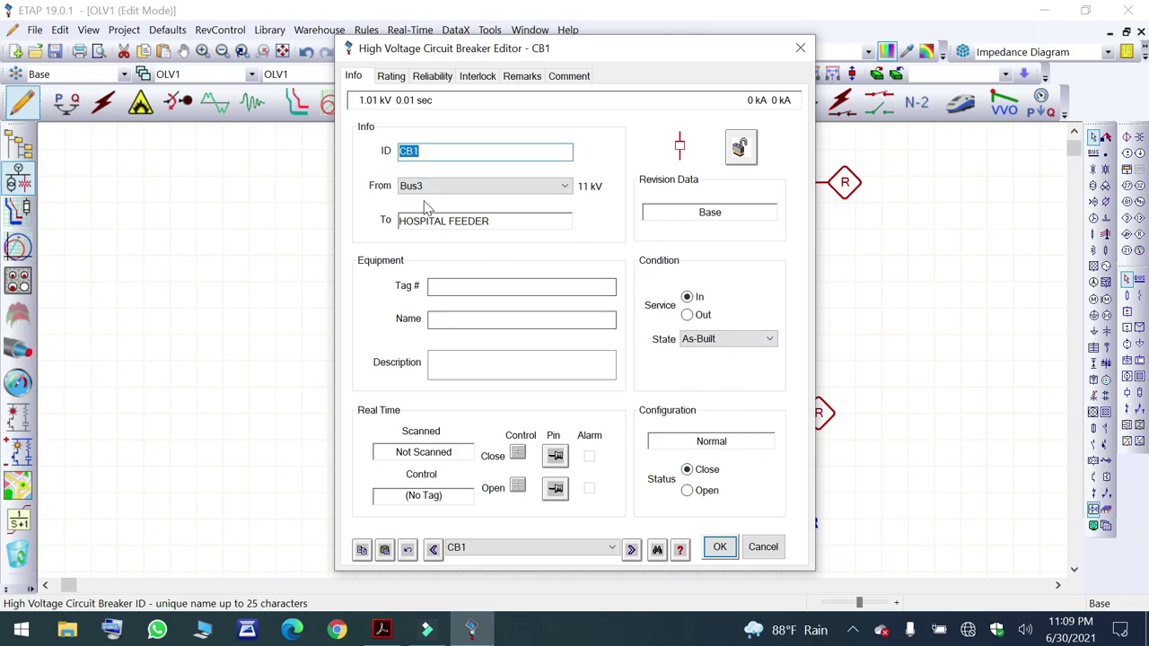
click(392, 76)
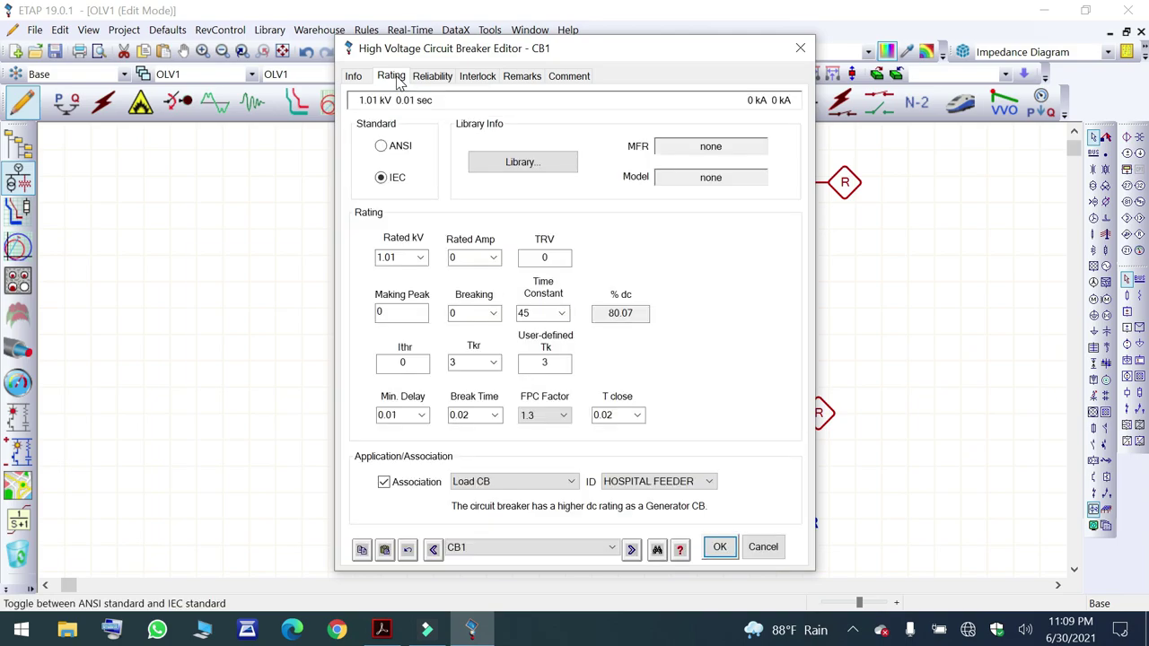
click(518, 164)
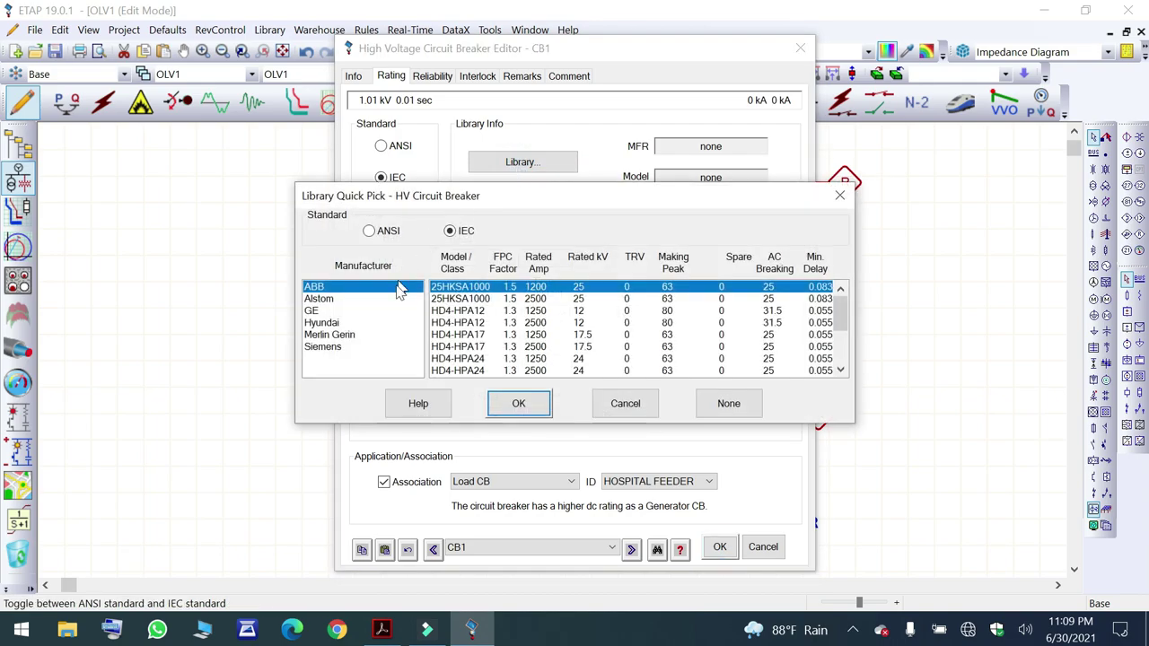
click(319, 299)
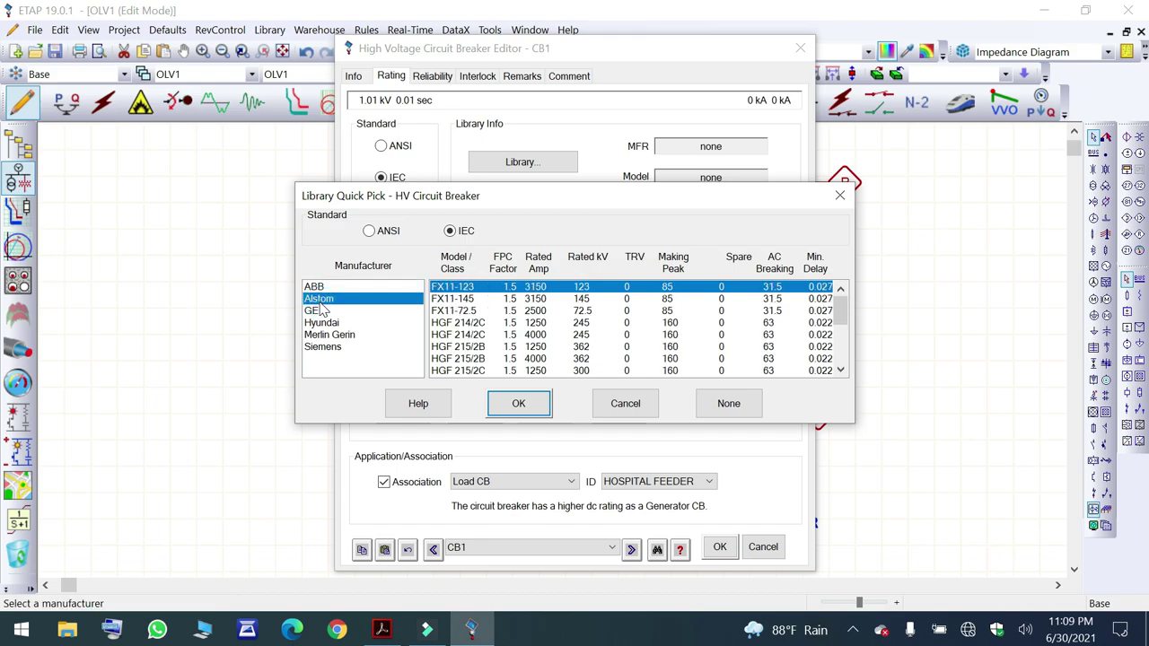
click(328, 286)
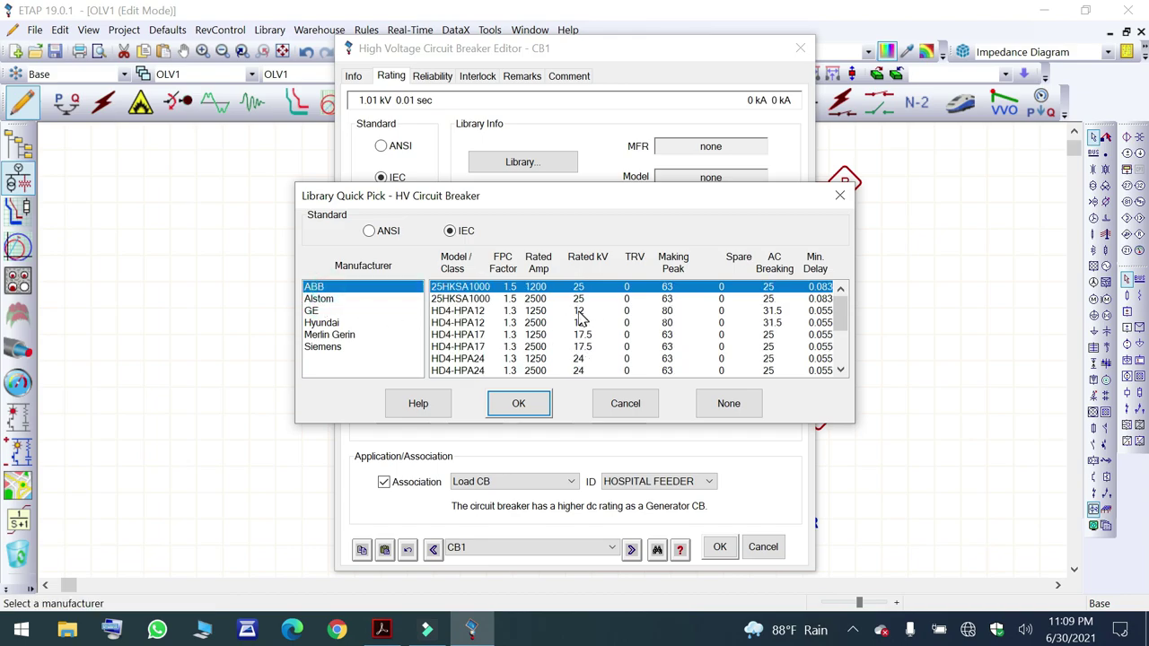
scroll(543, 325, down, 3)
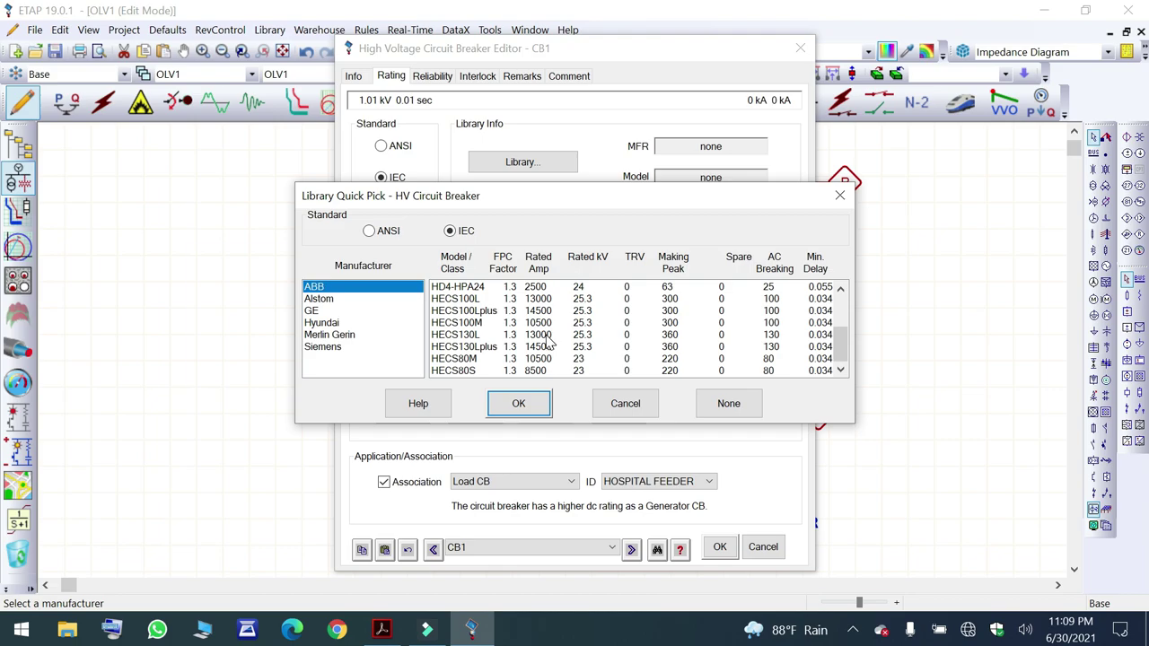
click(319, 299)
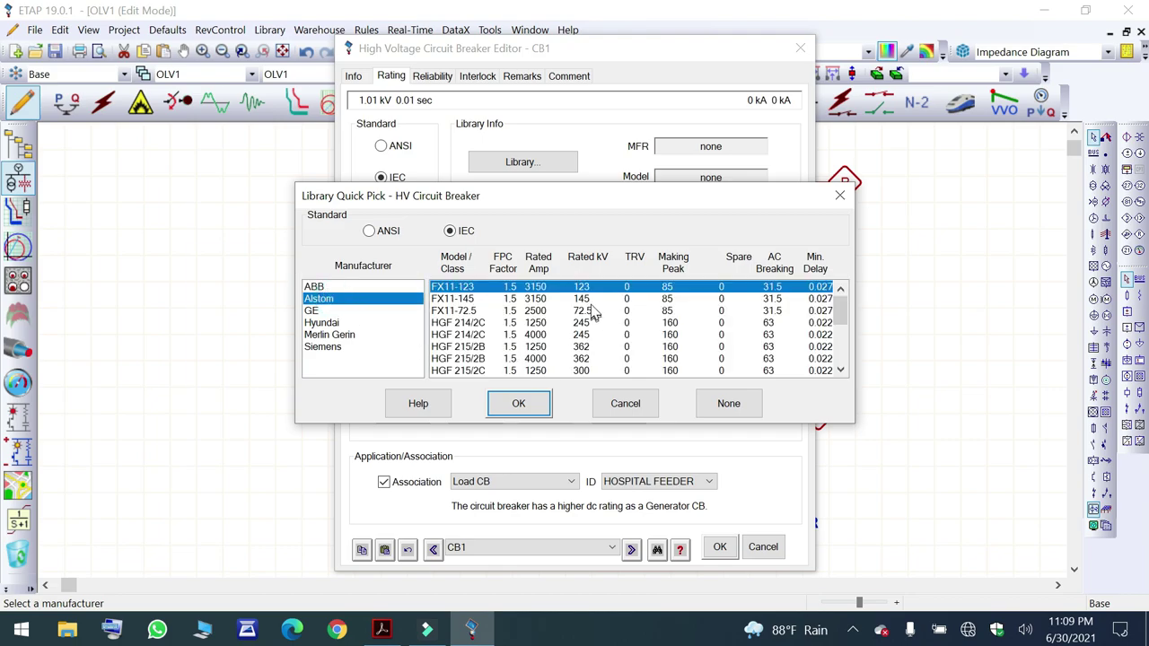
scroll(591, 340, down, 5)
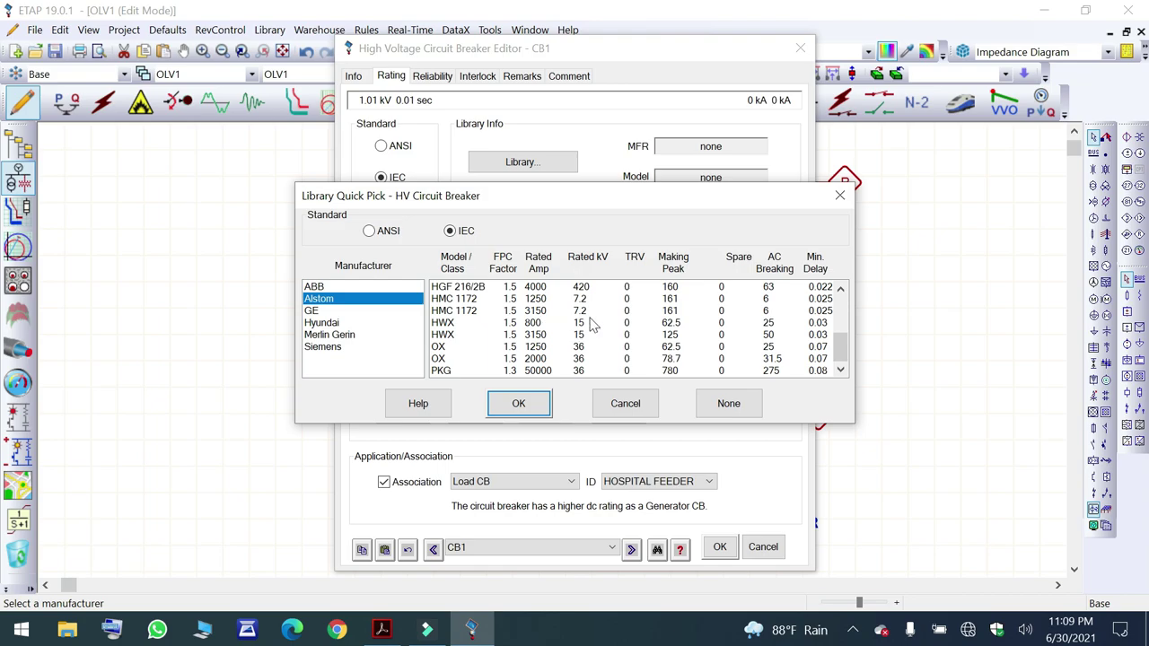
click(313, 311)
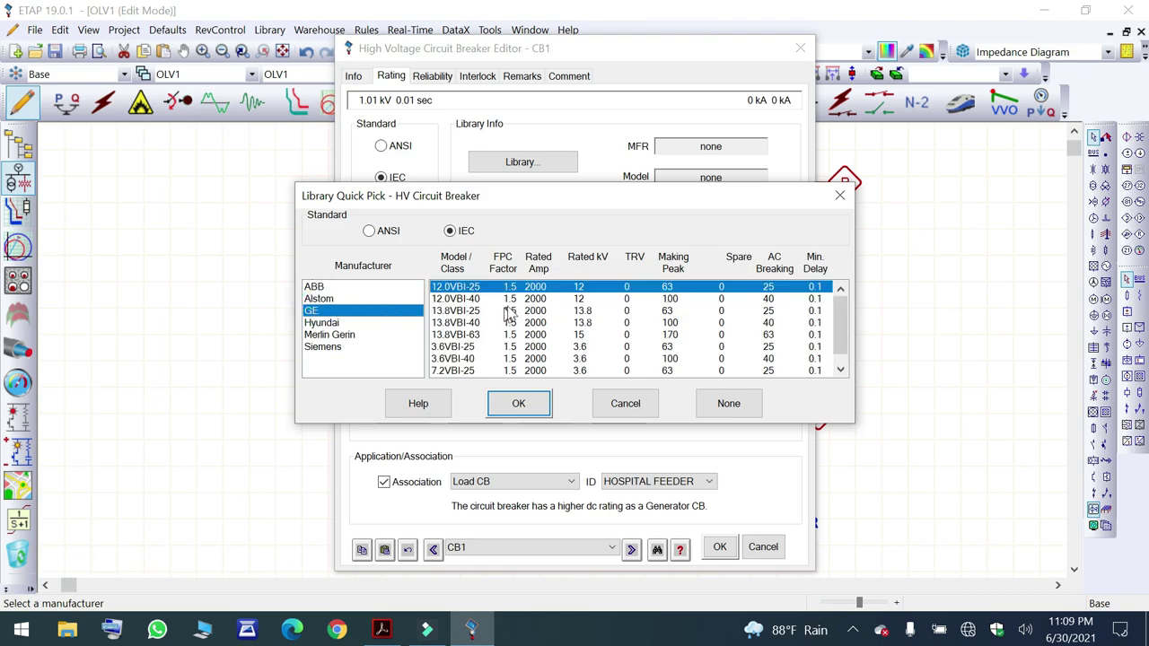
scroll(545, 353, down, 1)
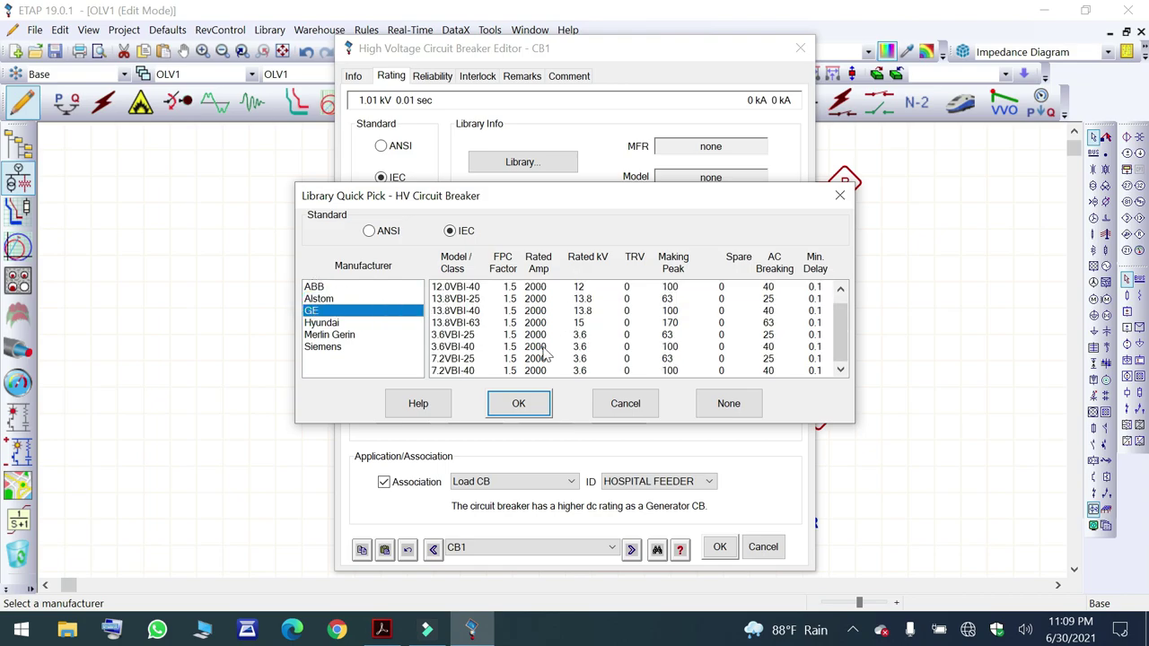
Pick the Hyundai HAF 154 breaker rated 12 kV and 630 A from the library for CB1.
click(331, 323)
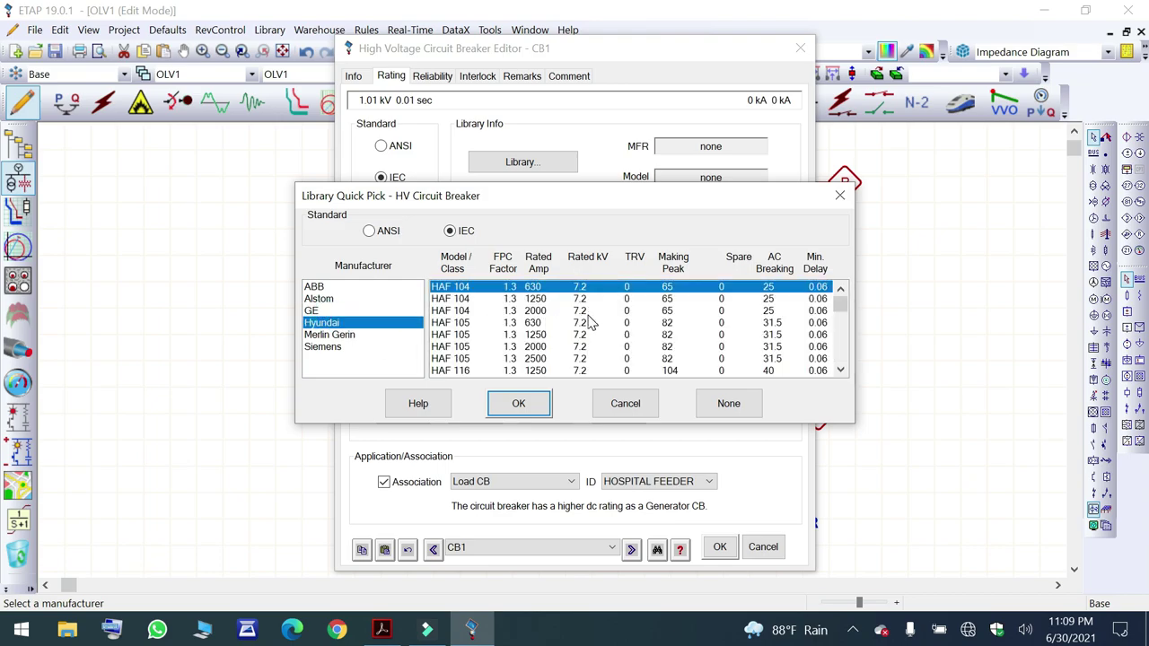
scroll(588, 321, down, 5)
scroll(583, 320, up, 1)
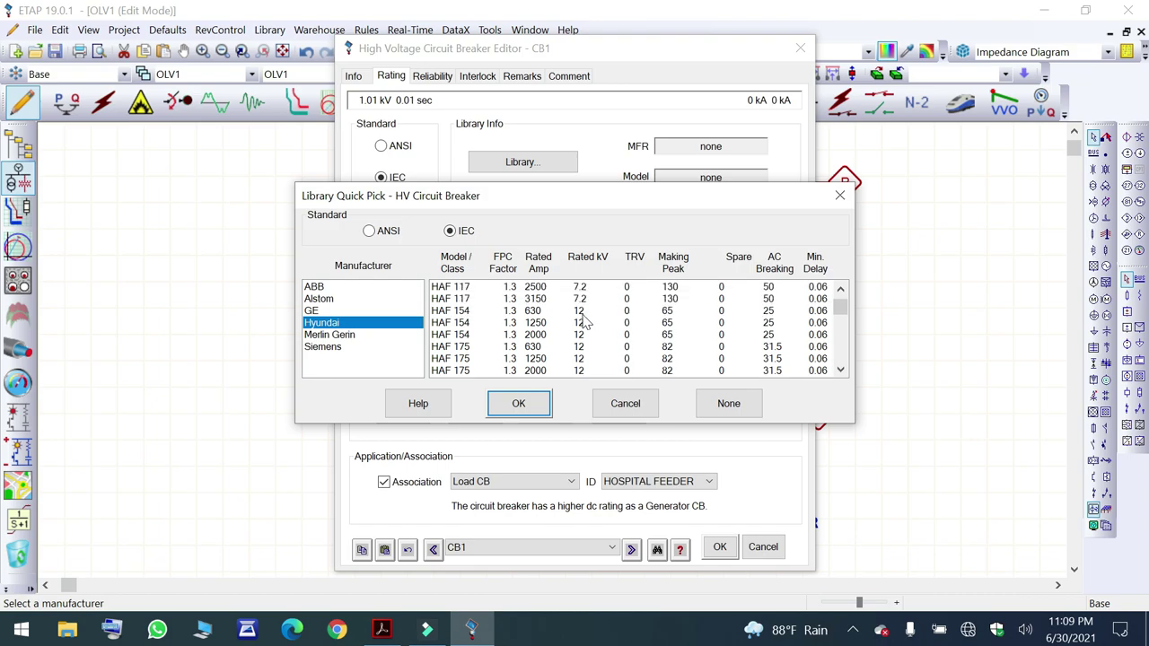
click(535, 311)
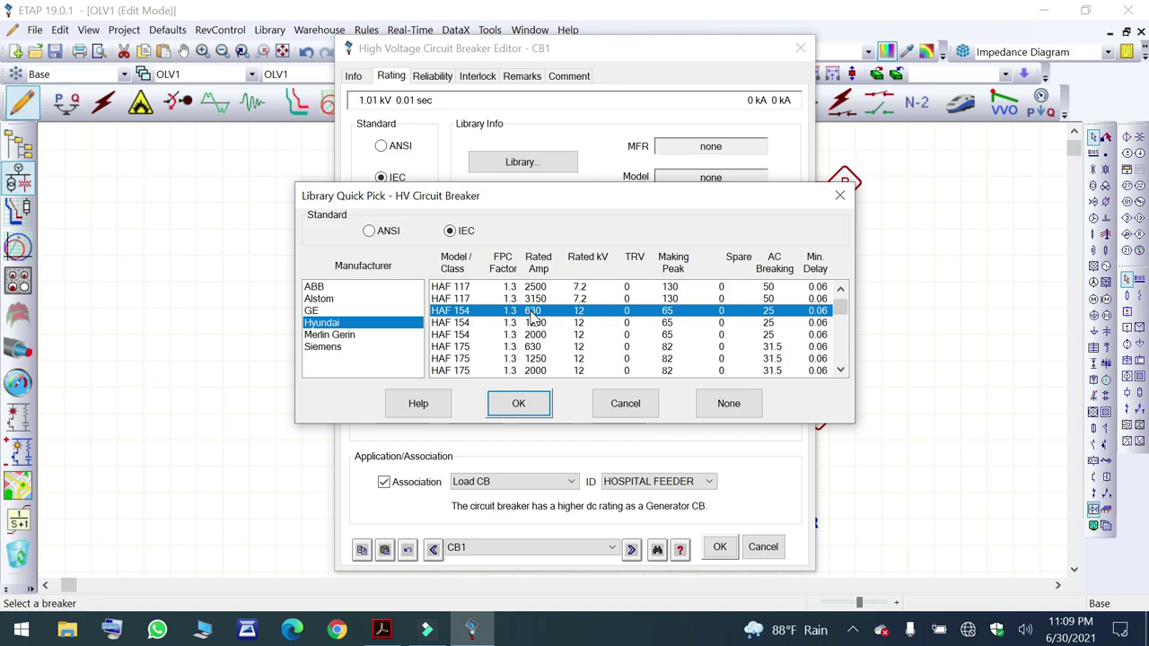
click(534, 407)
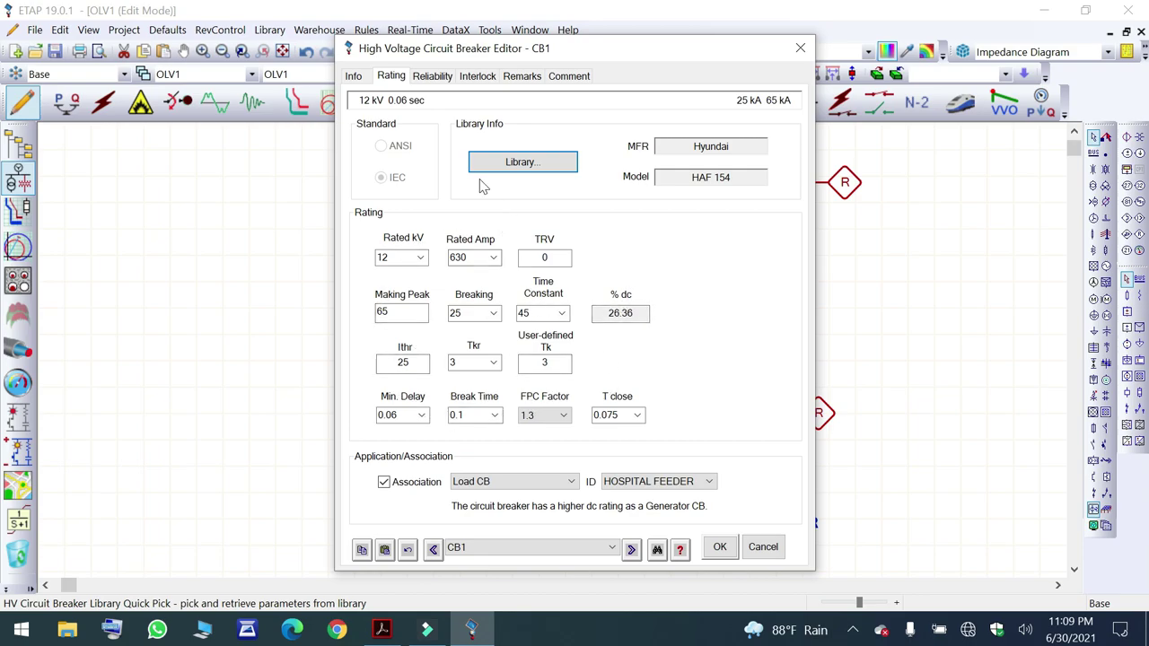
Look over CB1's reliability parameters and interlock page, and close the breaker editor without saving.
click(437, 77)
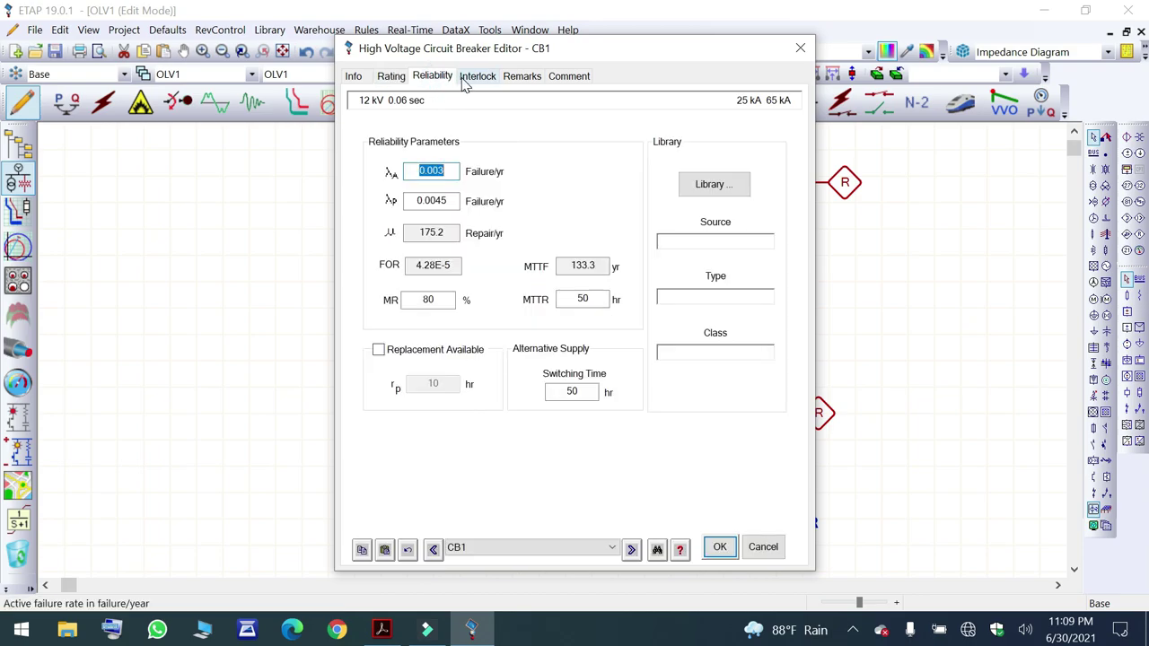
click(464, 79)
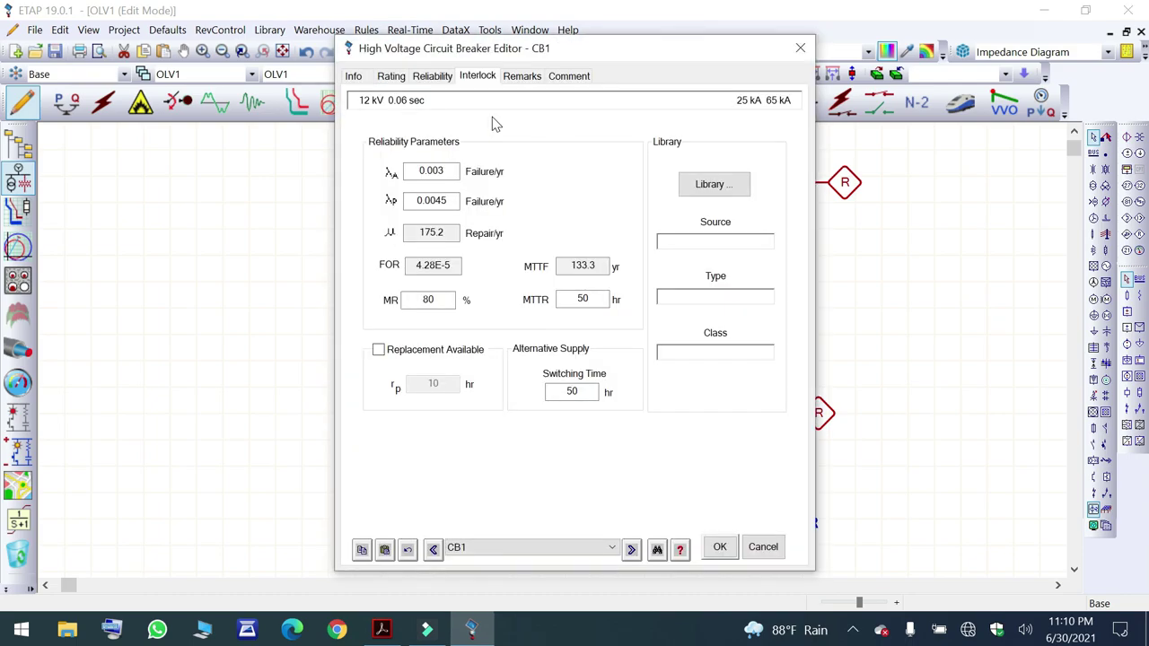
click(801, 47)
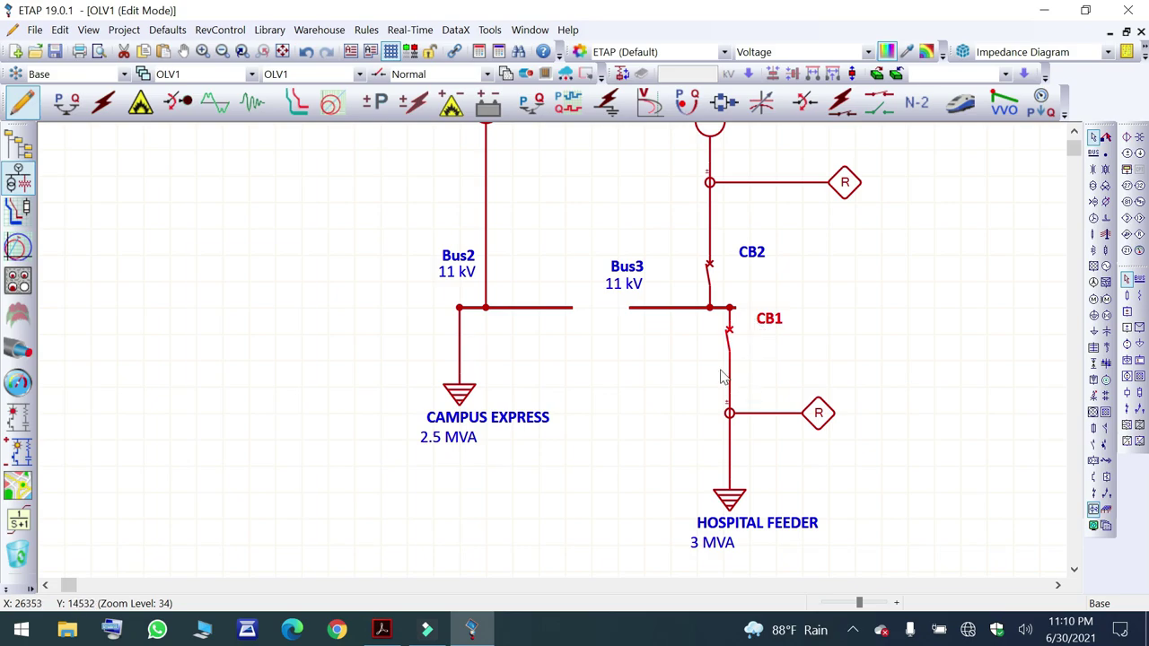
Assign the Hyundai HAF 154 library breaker with 12 kV and 630 A ratings to CB1 and save the breaker.
double_click(728, 331)
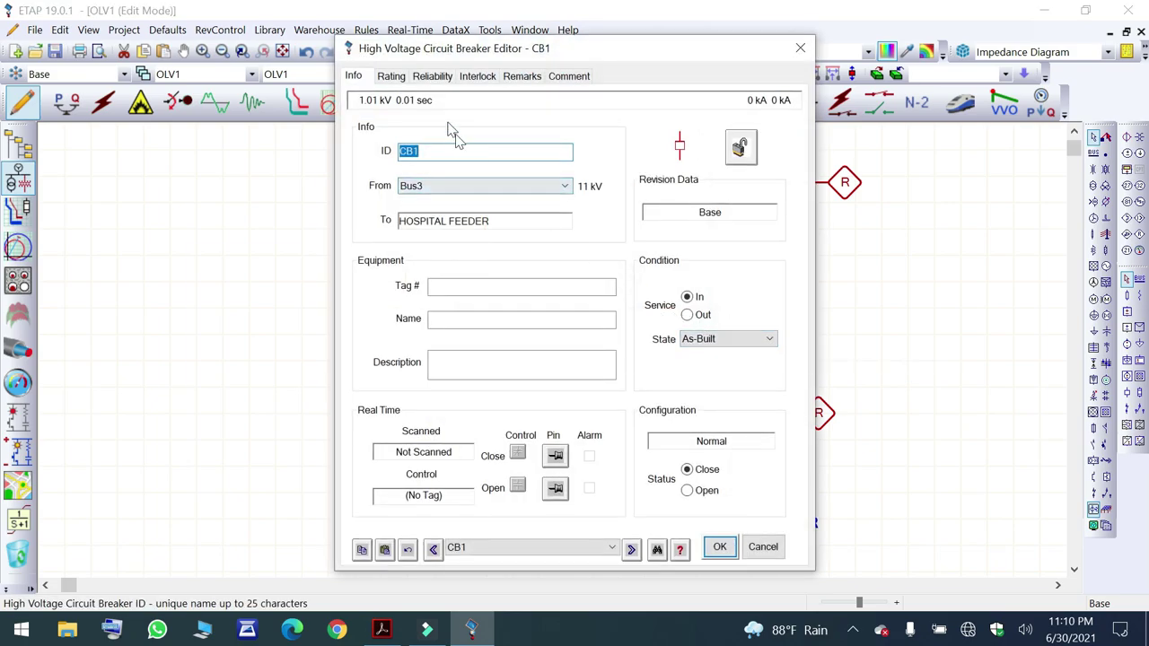
click(391, 77)
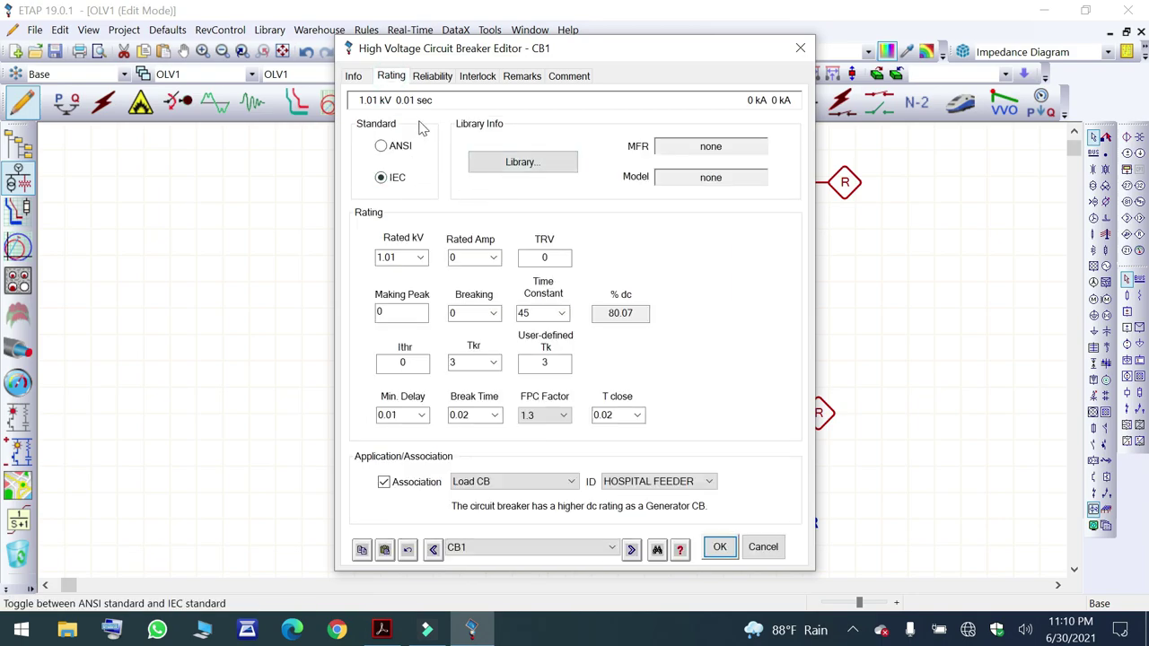
click(521, 162)
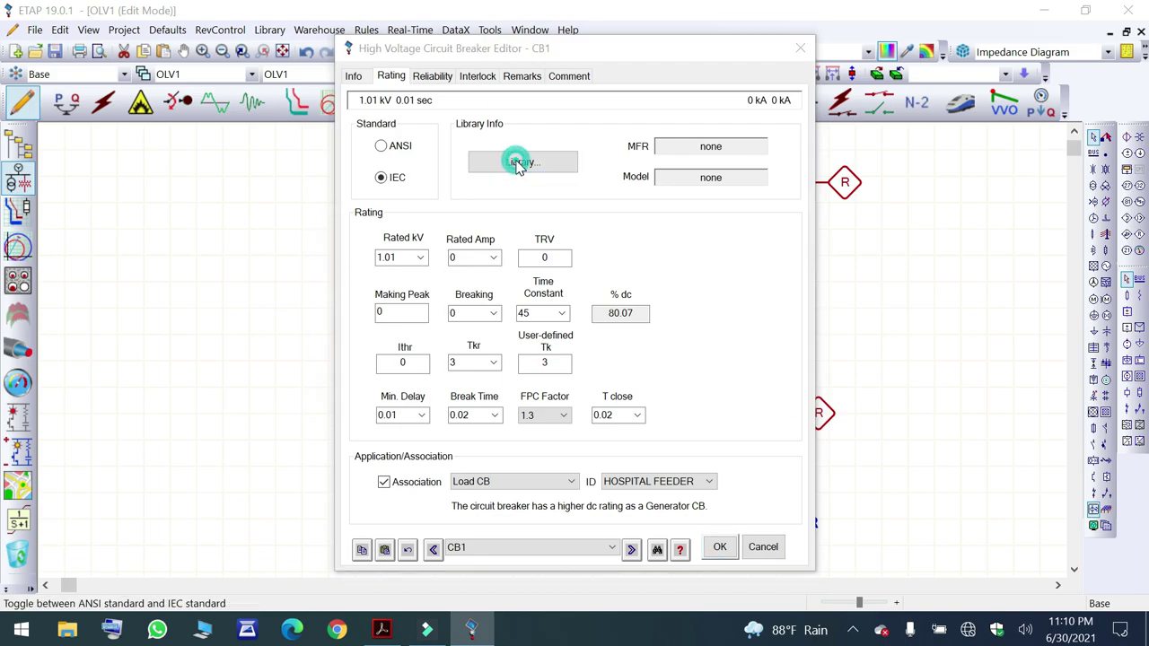
click(323, 322)
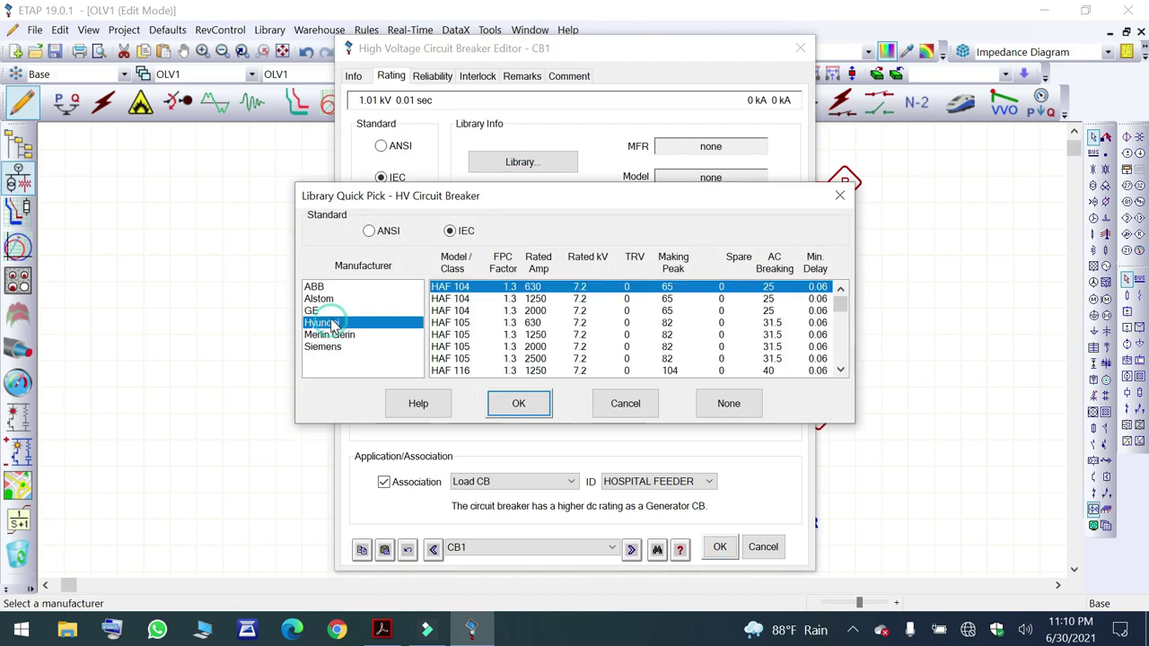
scroll(539, 337, down, 4)
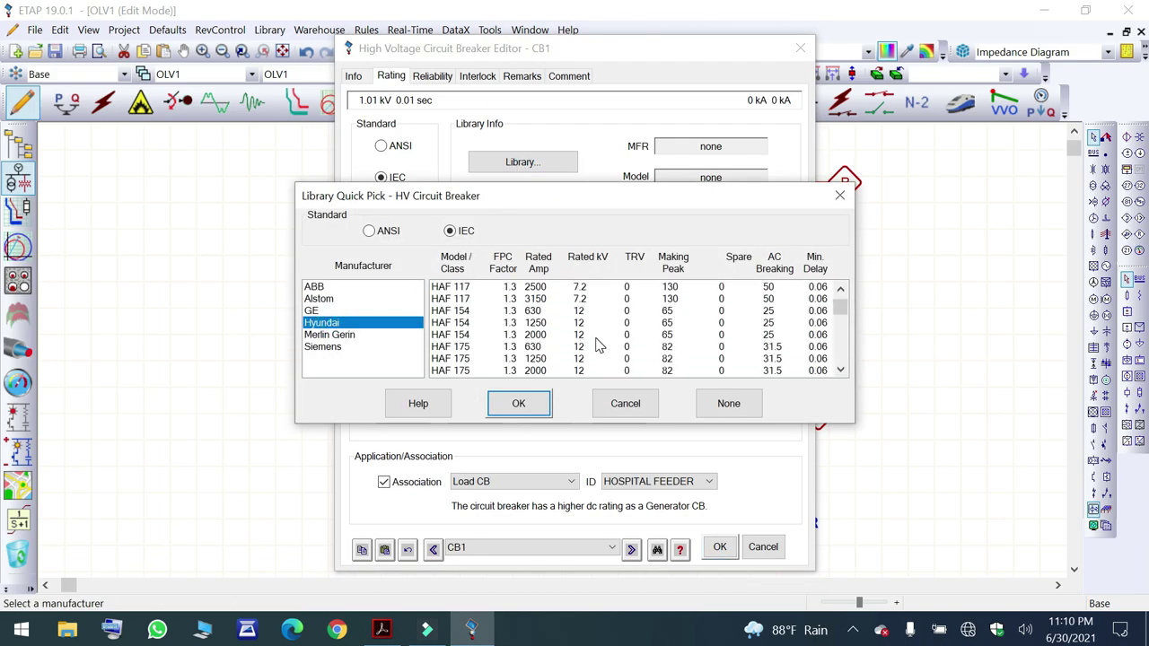
click(575, 311)
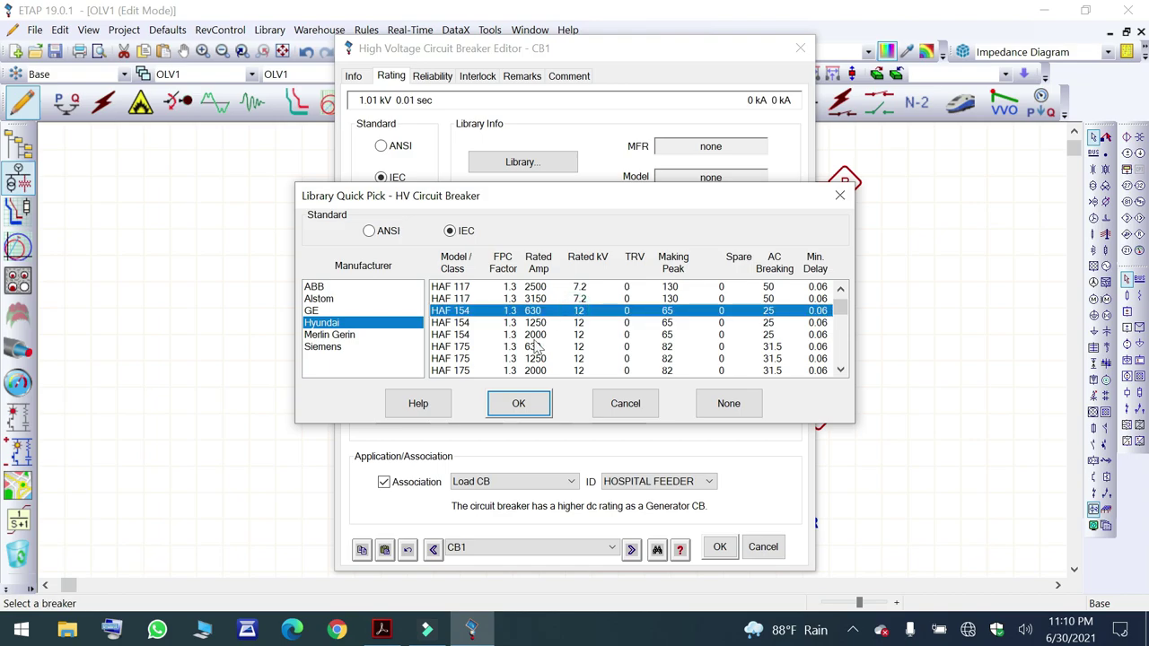
click(518, 403)
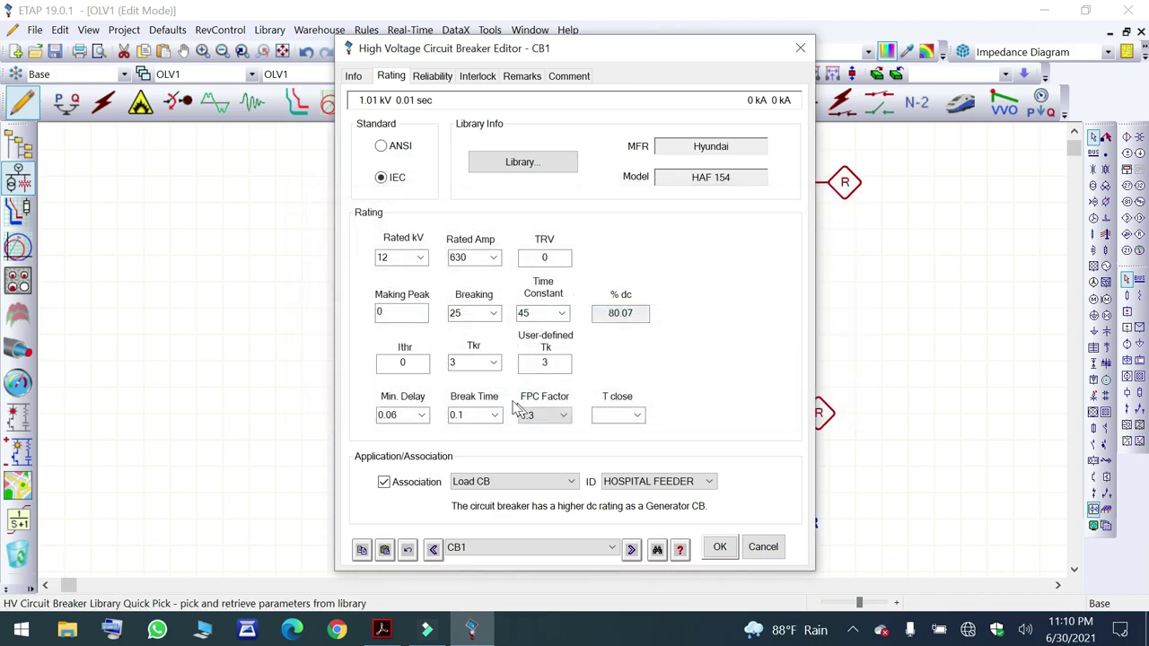
click(363, 80)
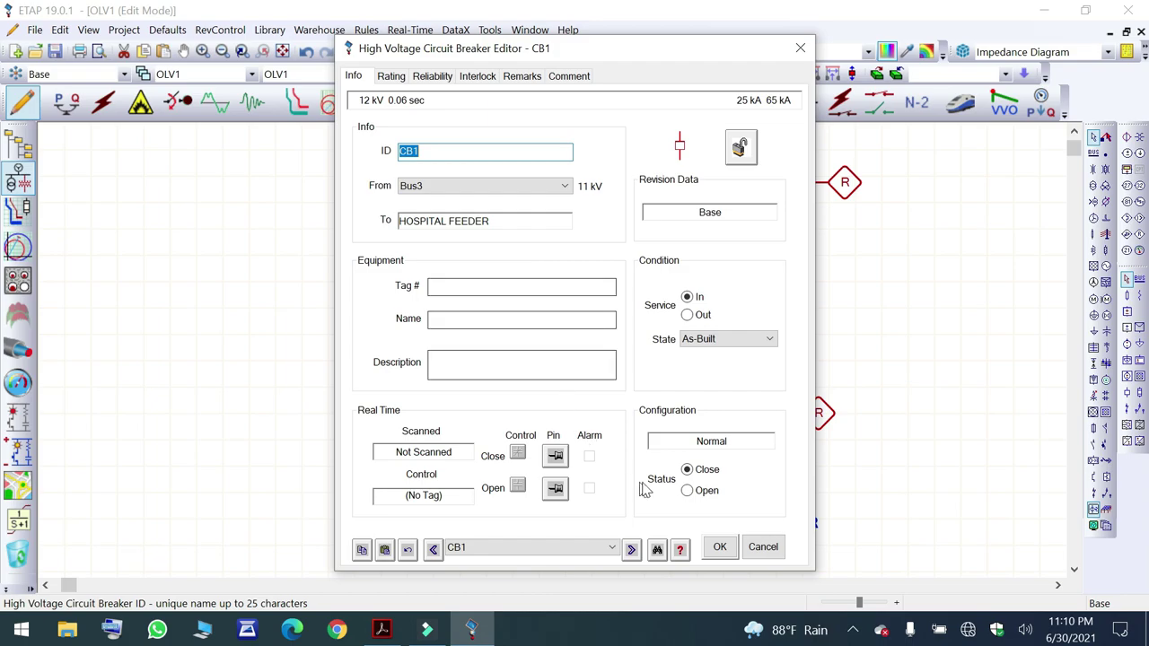
click(721, 547)
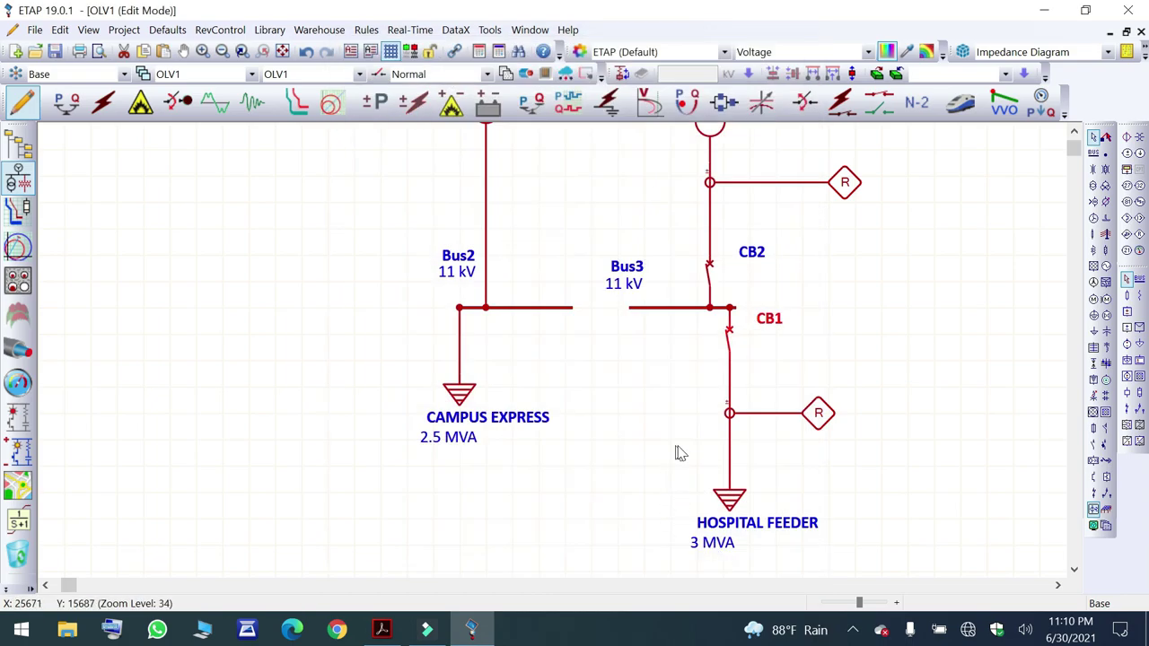
Examine the Hyundai and Merlin Gerin models in the IEC high-voltage breaker library for CB2's rating.
scroll(744, 454, up, 3)
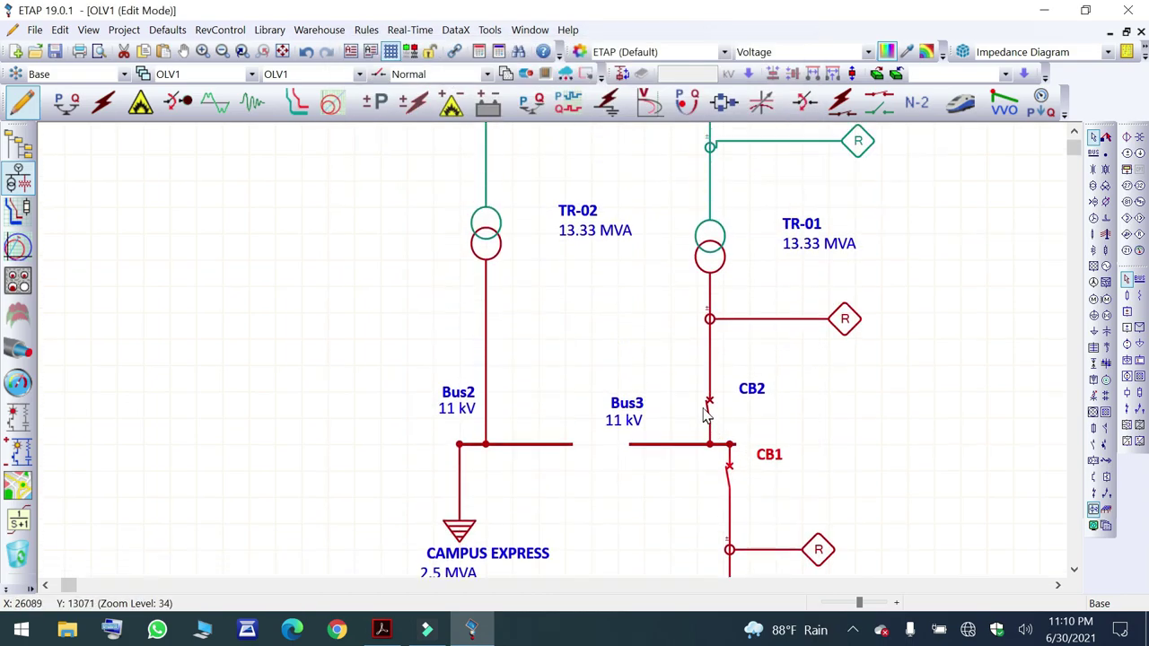
double_click(709, 406)
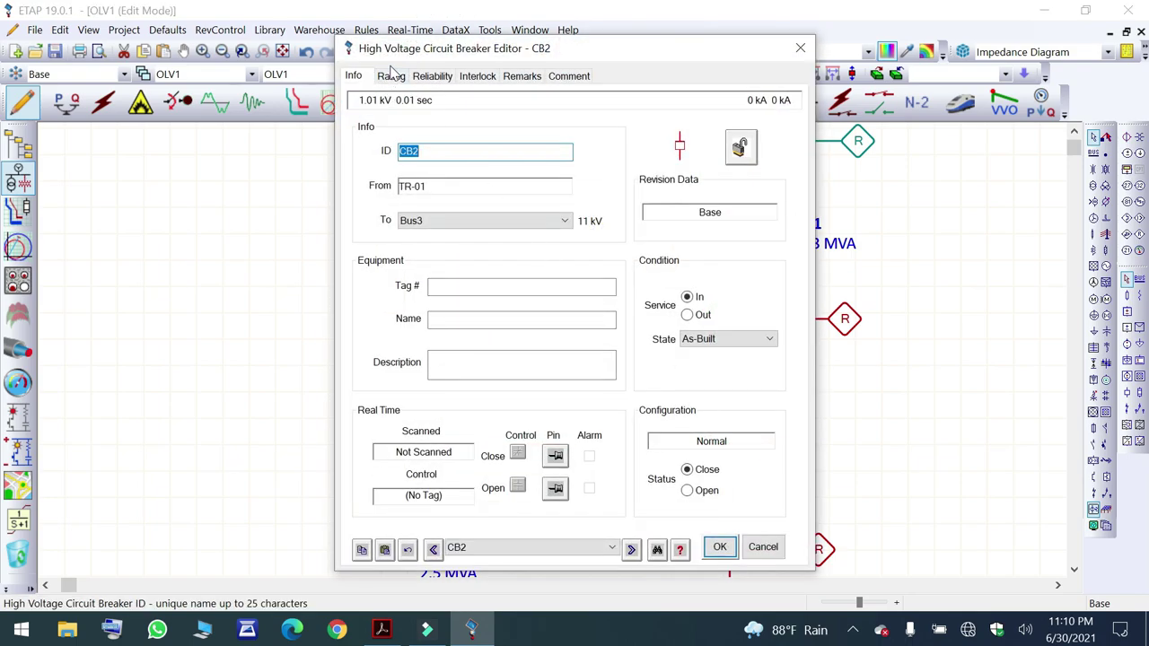
click(391, 79)
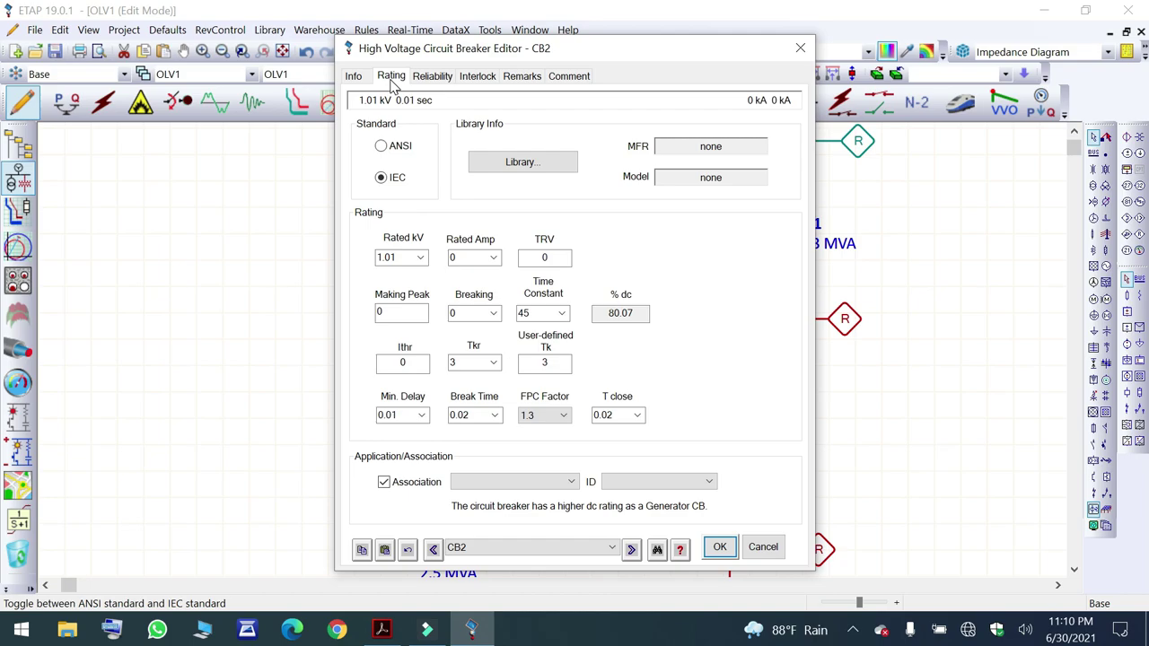
click(528, 167)
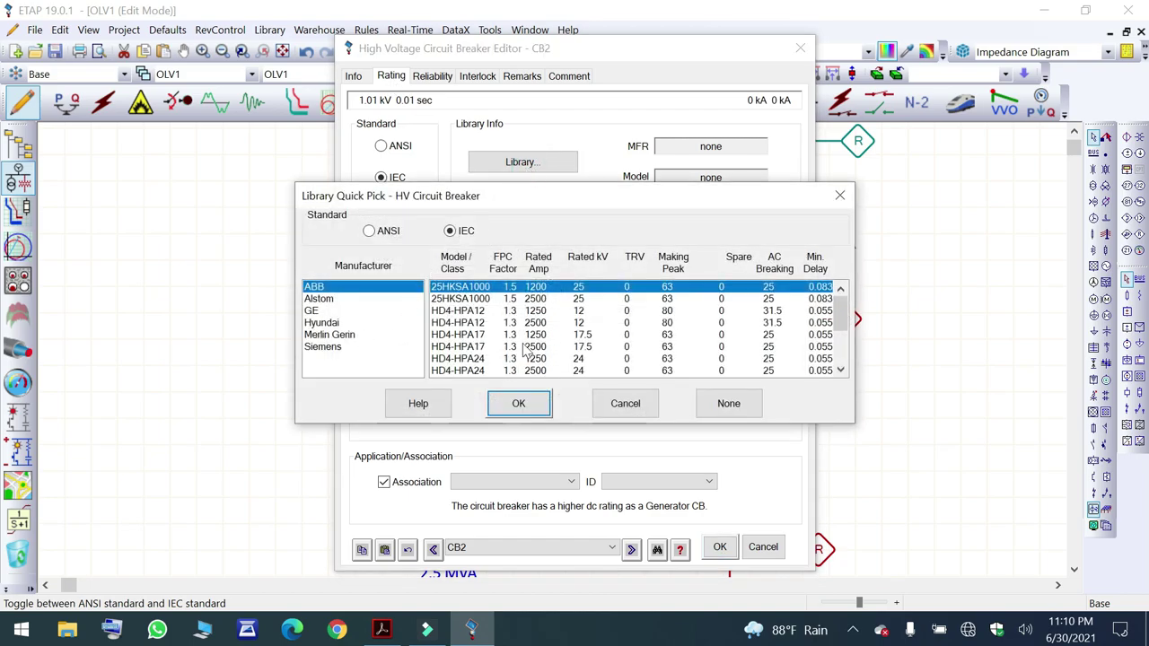
click(325, 324)
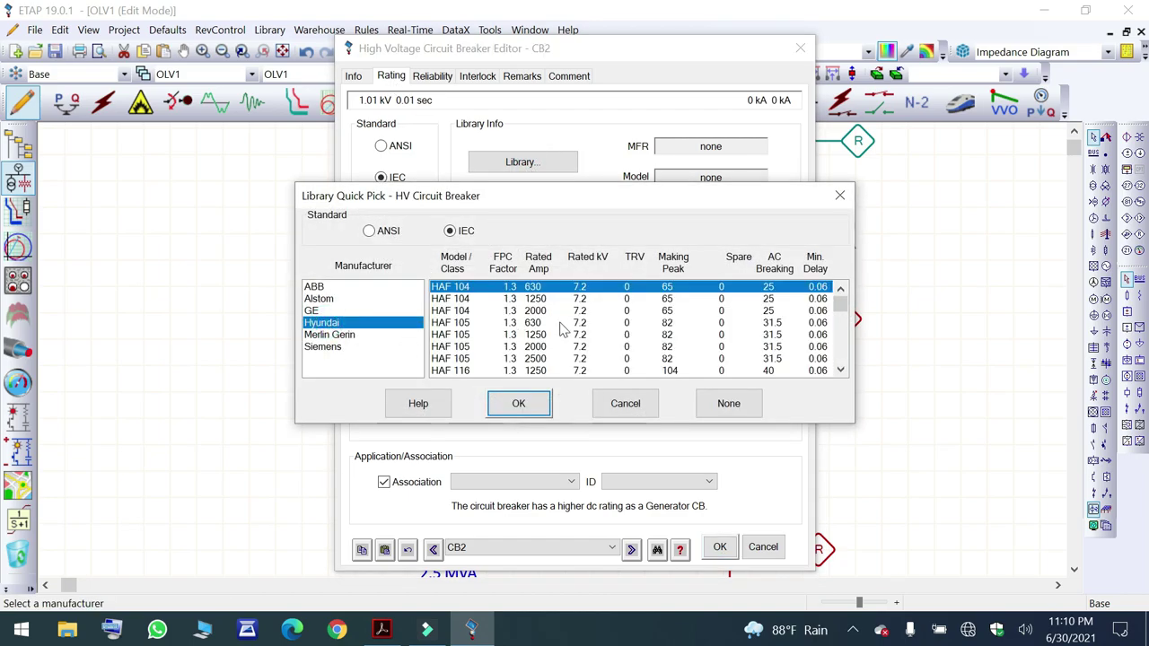
scroll(602, 339, down, 5)
scroll(602, 340, down, 10)
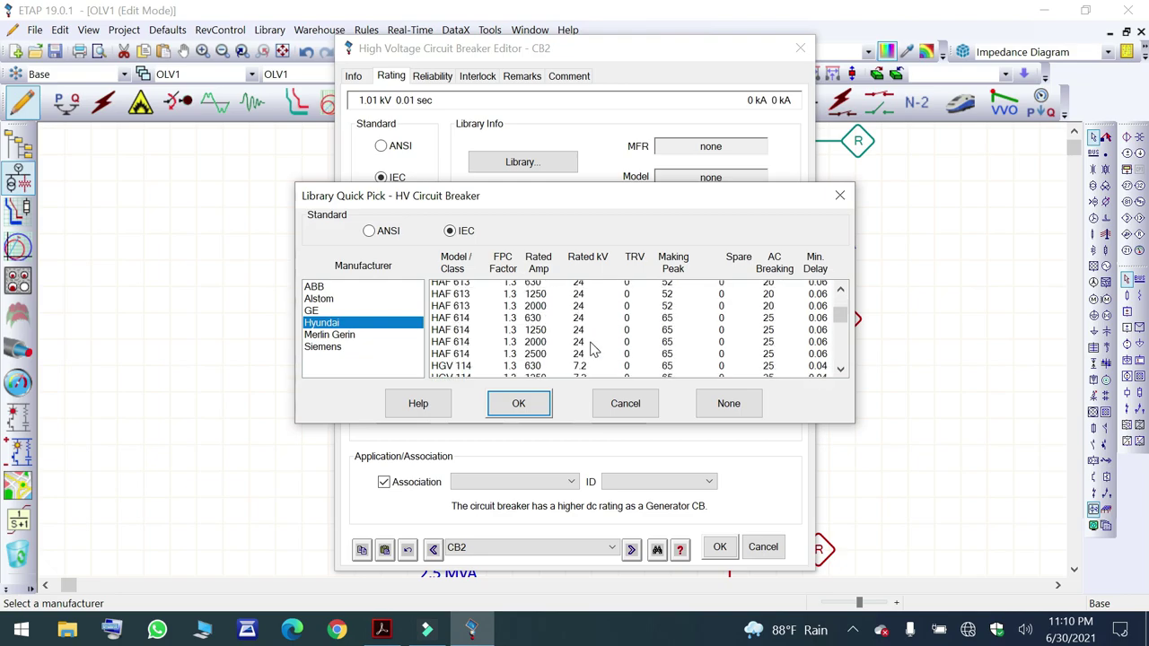
scroll(585, 359, down, 10)
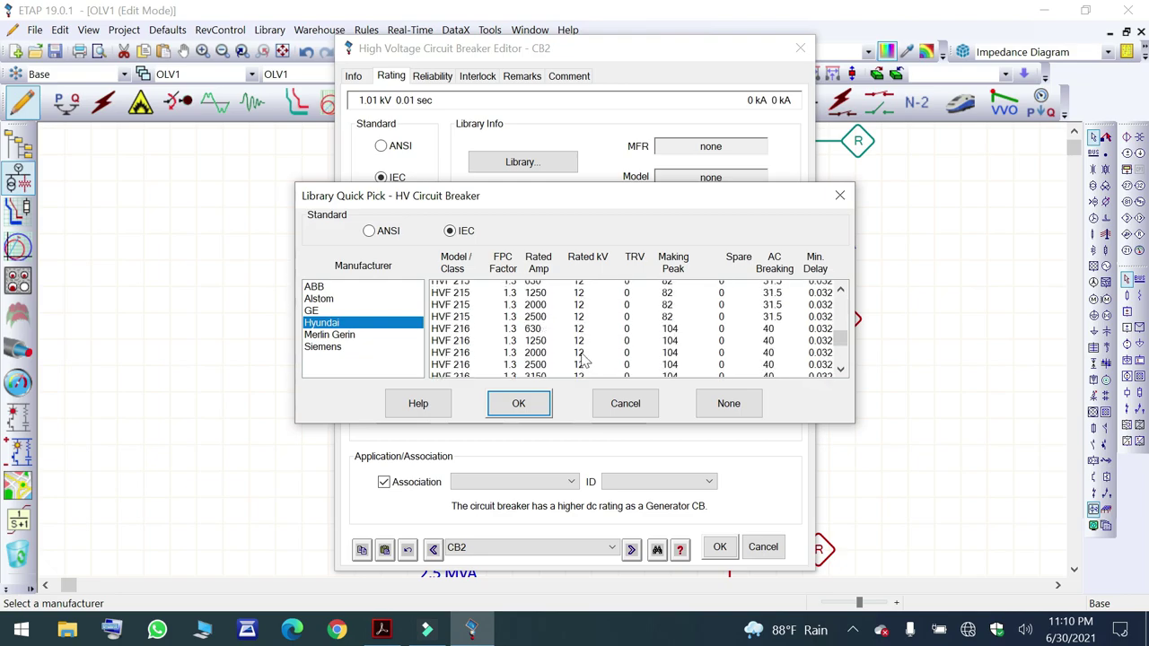
click(325, 336)
scroll(588, 328, down, 4)
scroll(595, 330, down, 1)
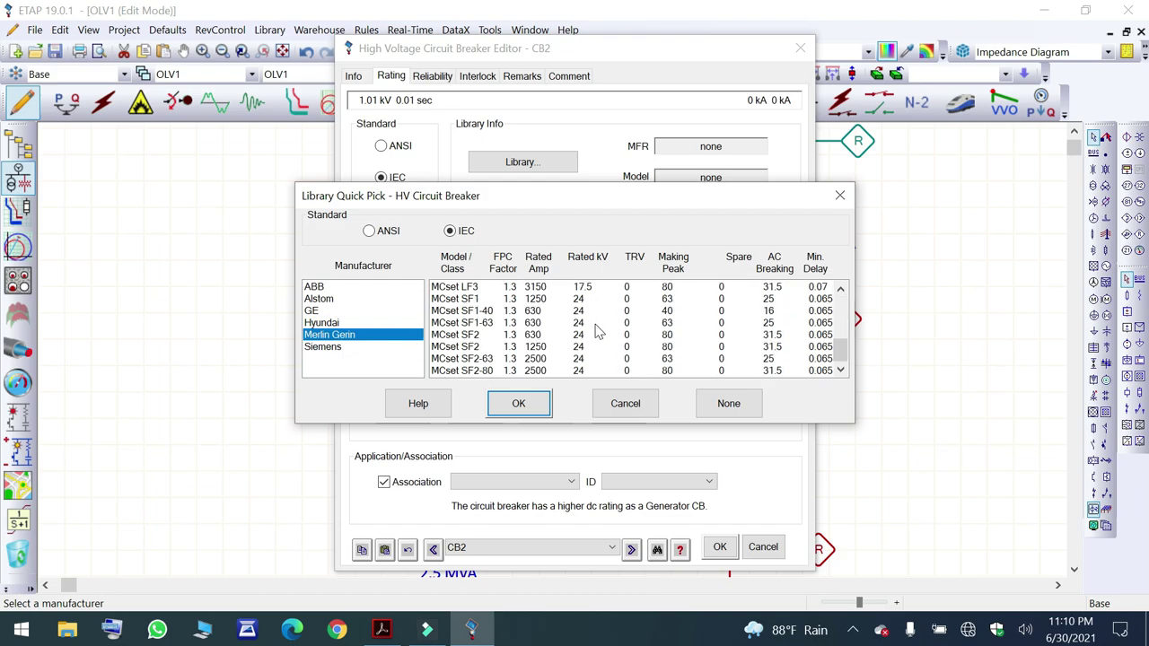
scroll(599, 350, up, 2)
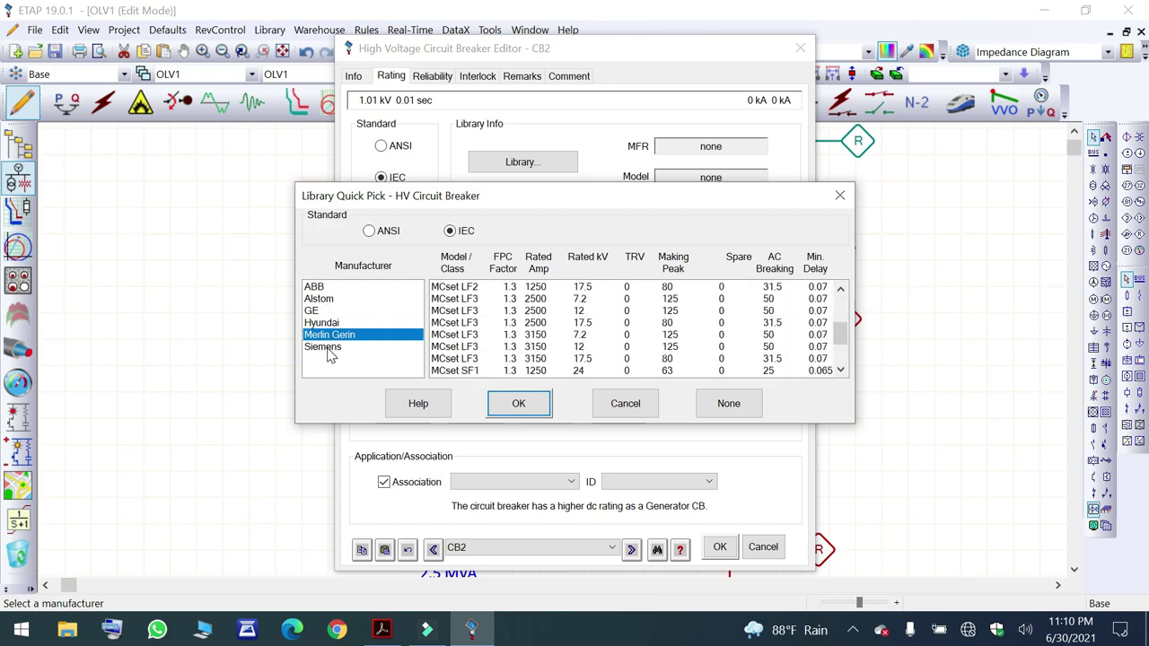
Pick the Siemens 36-3AH-31.5 breaker rated 36 kV and 1250 A from the library for CB2.
click(325, 348)
scroll(575, 336, down, 5)
scroll(575, 337, down, 15)
scroll(597, 339, up, 5)
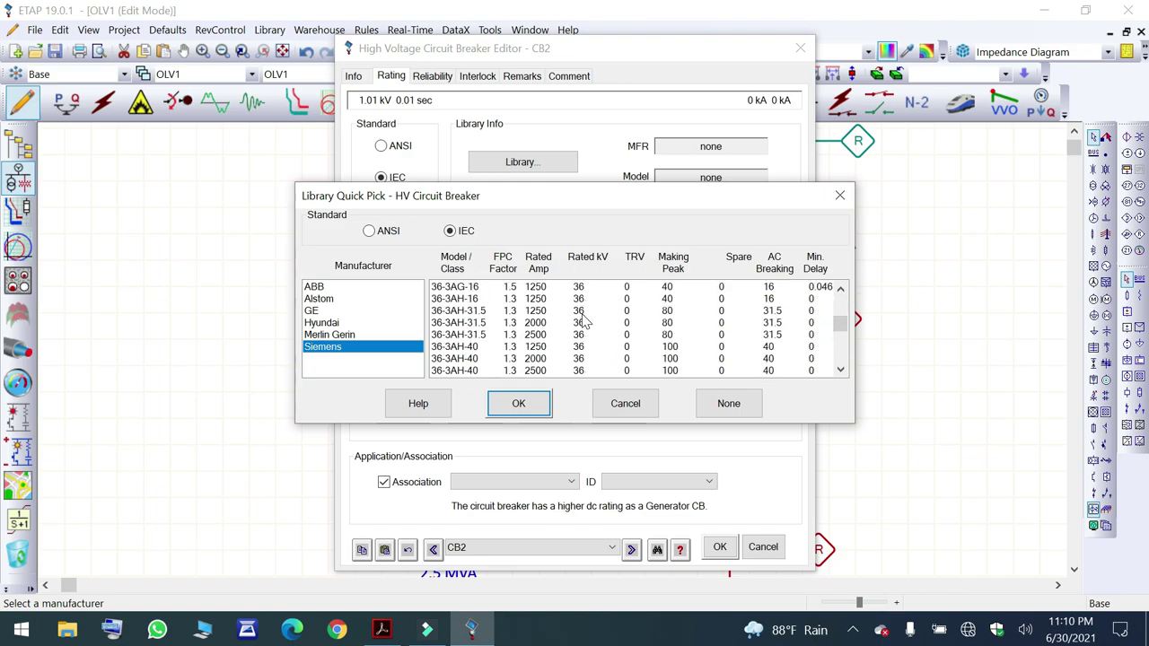
click(578, 313)
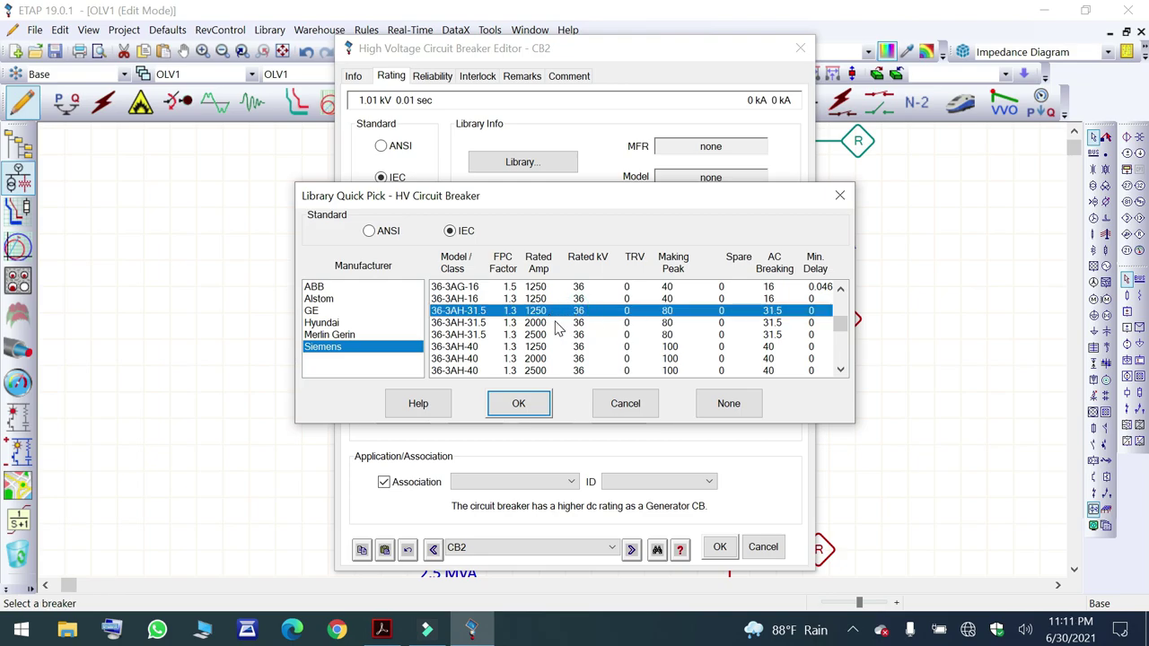
click(519, 404)
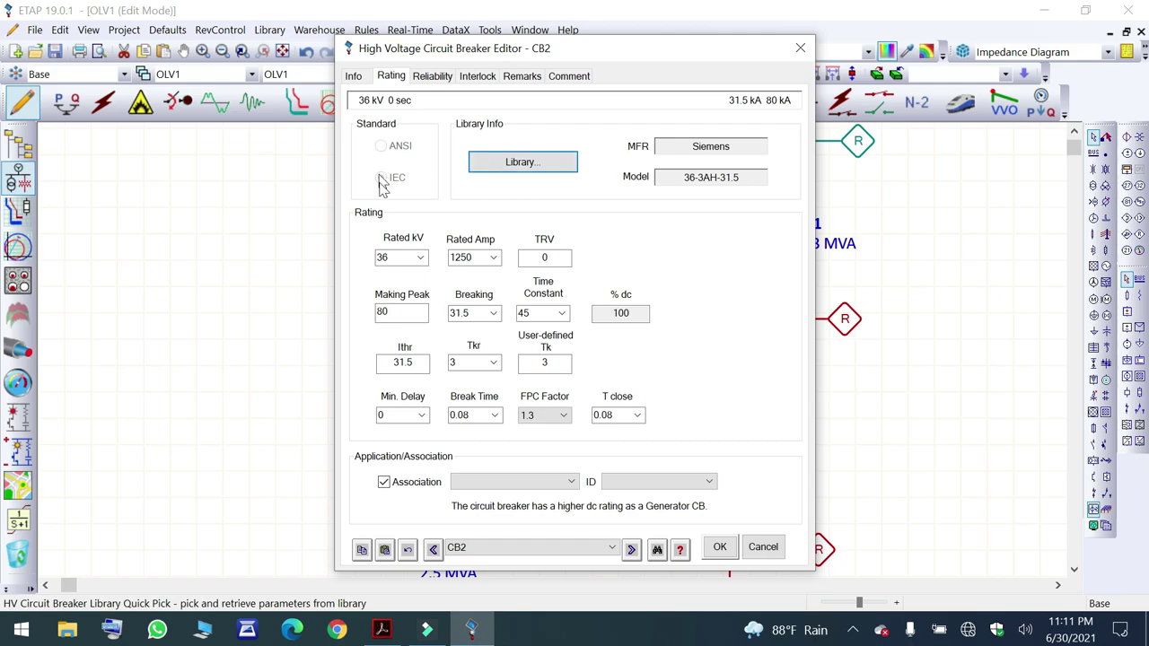
Set the minimum delay of CB2's Siemens 36-3AH-31.5 breaker to 0.01 s and save the breaker.
click(420, 419)
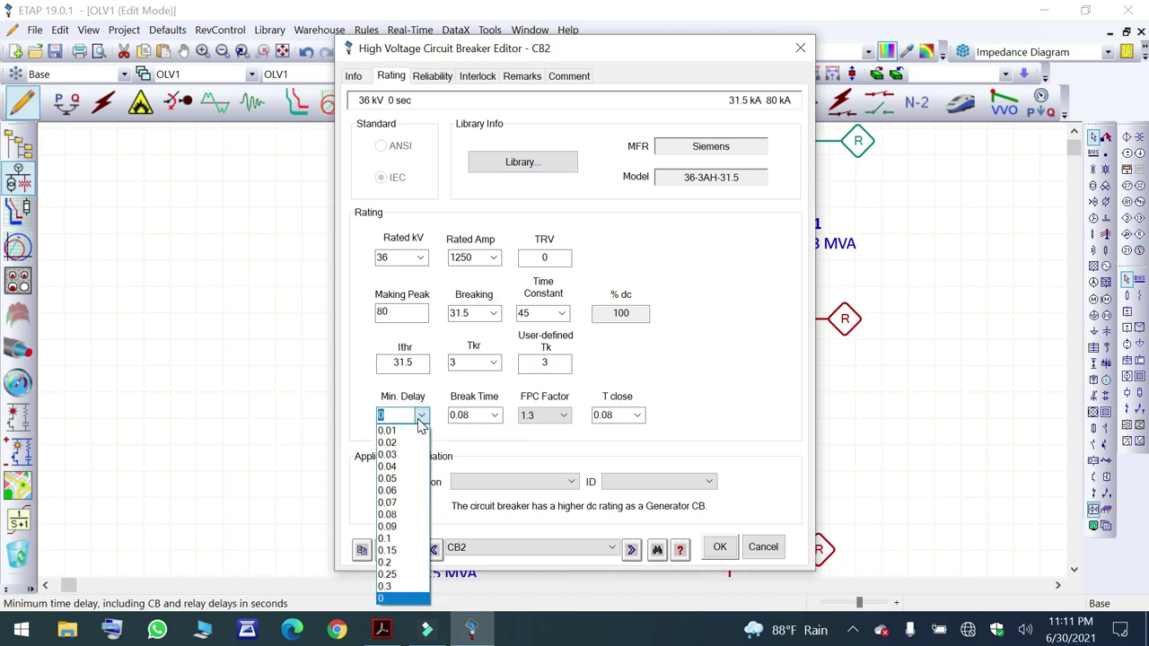
click(412, 433)
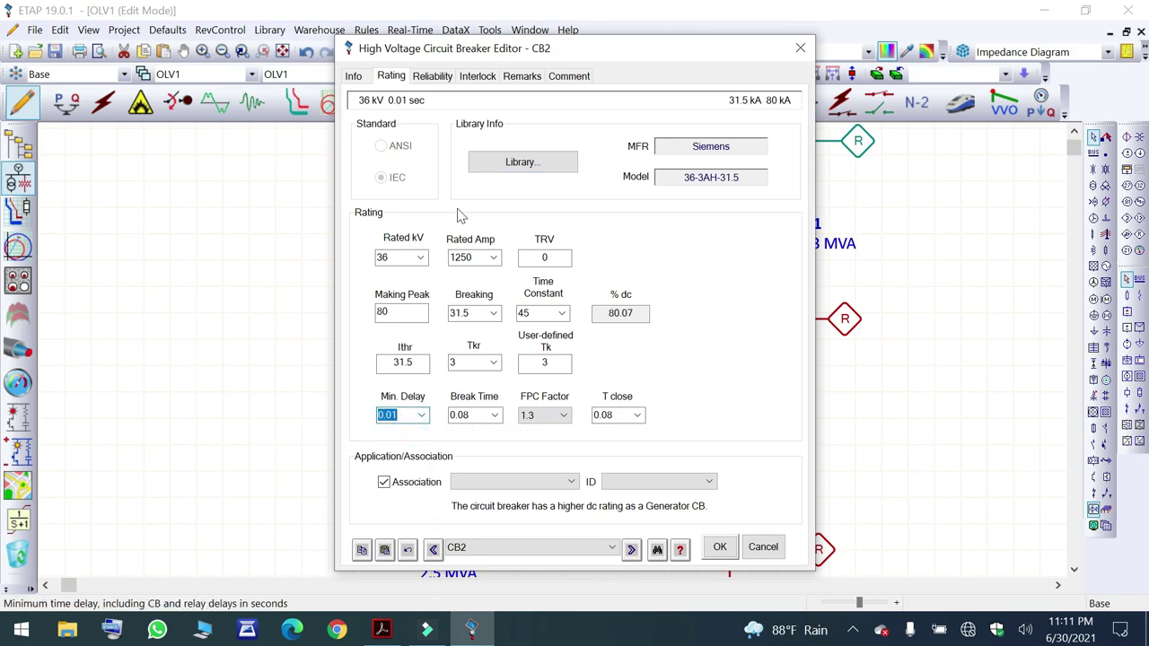
click(720, 548)
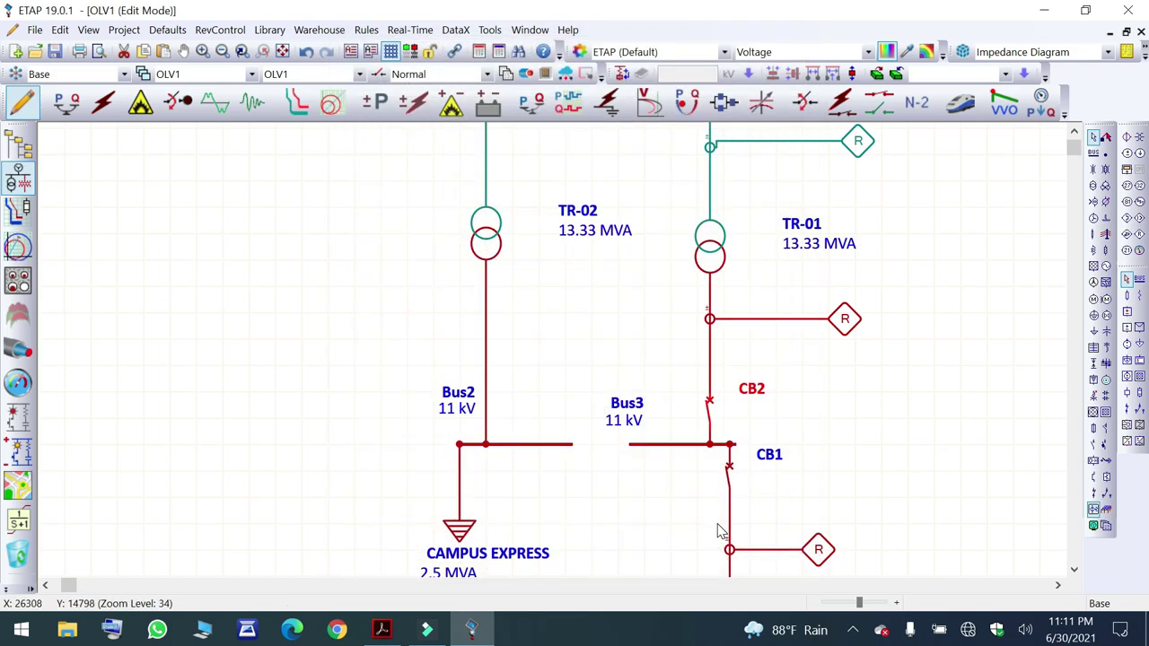
Replace CB2's library model with the Siemens 15-3AF-12.5 breaker rated 15 kV and 1250 A.
double_click(716, 418)
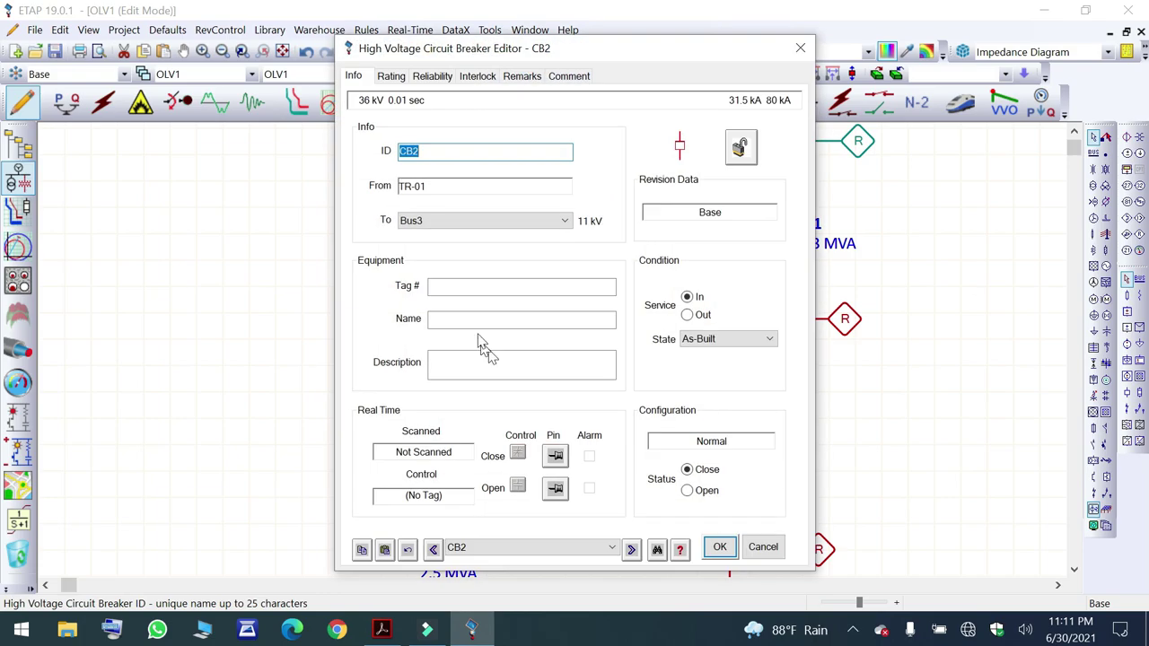
click(393, 78)
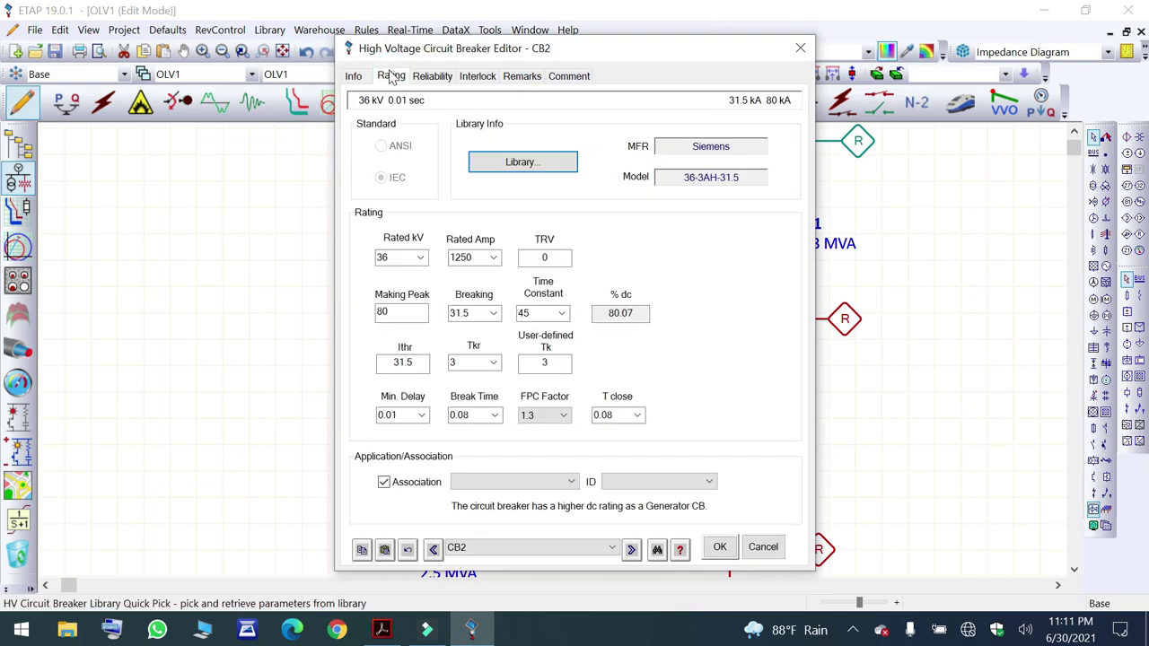
click(525, 163)
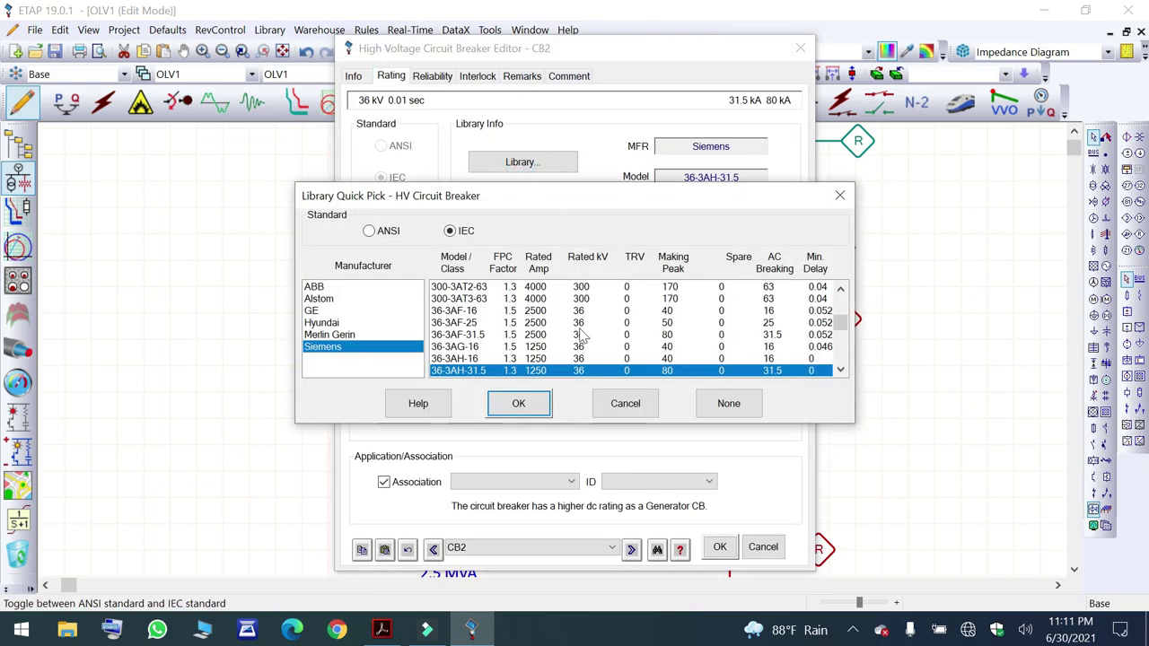
scroll(582, 360, down, 12)
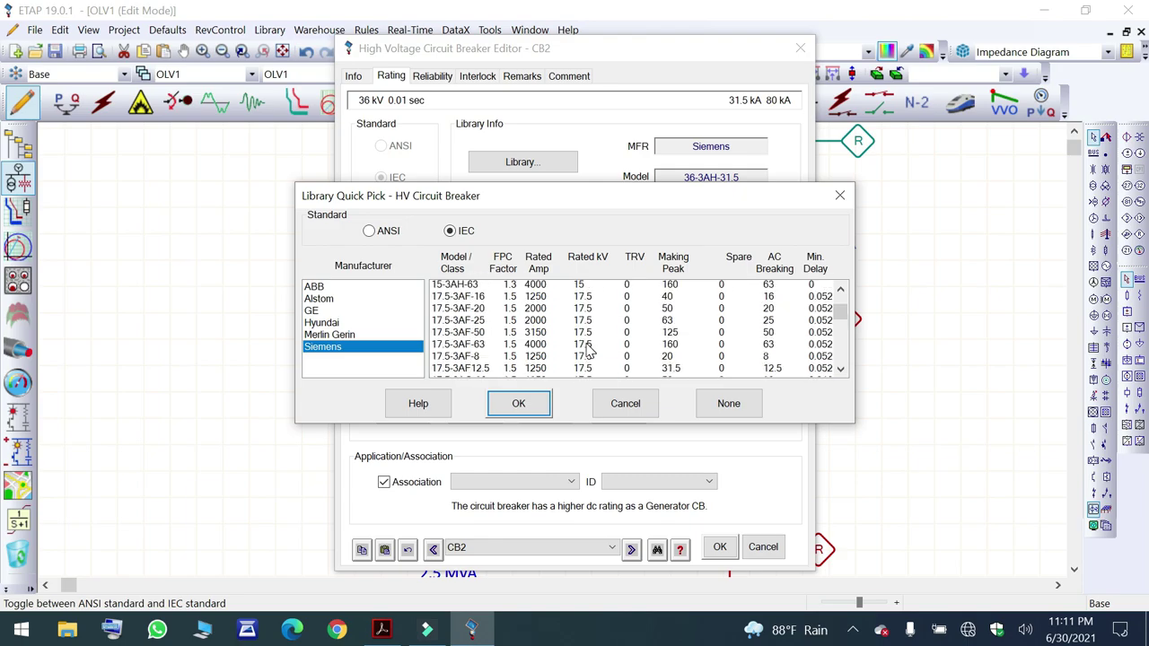
scroll(588, 350, up, 5)
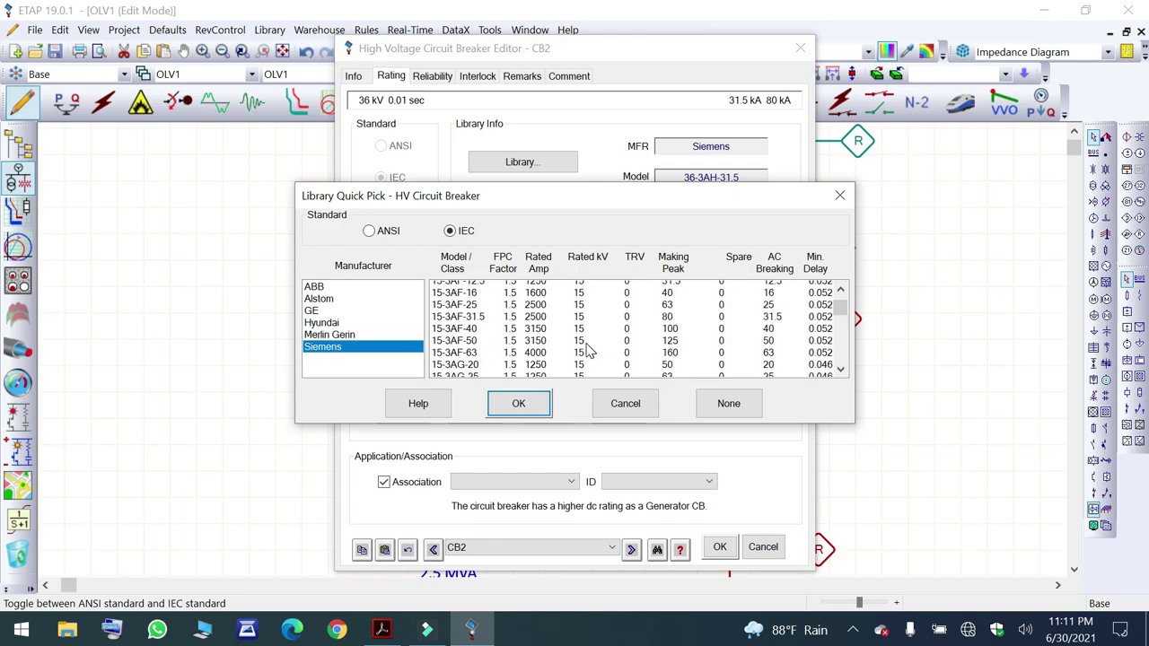
scroll(588, 350, up, 1)
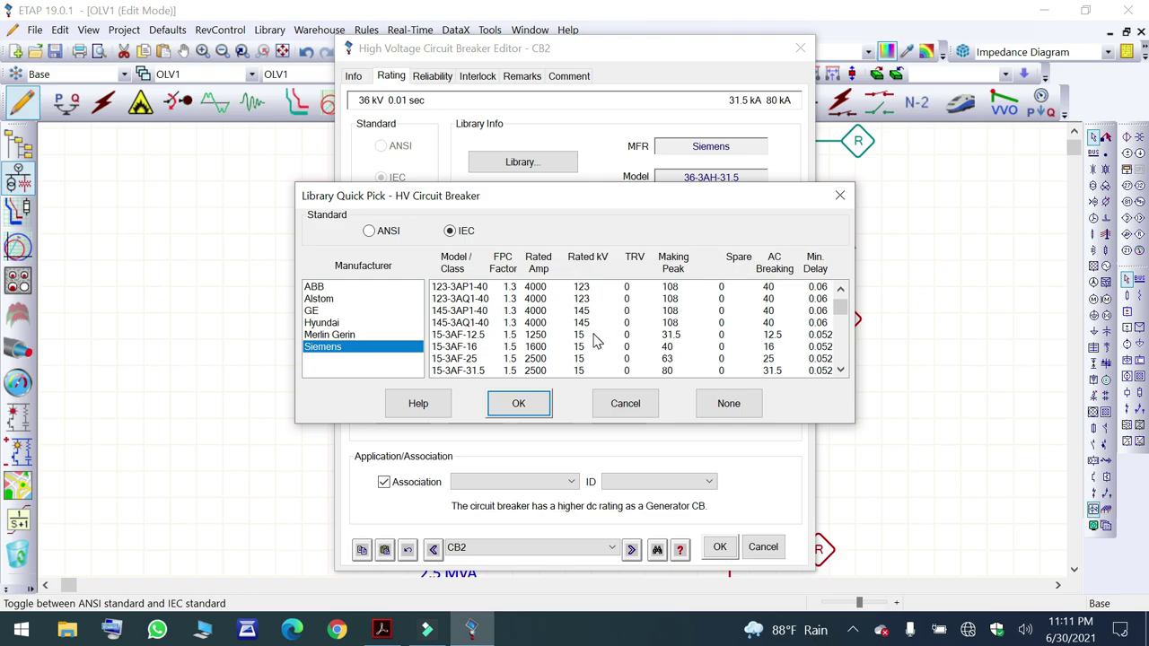
click(582, 337)
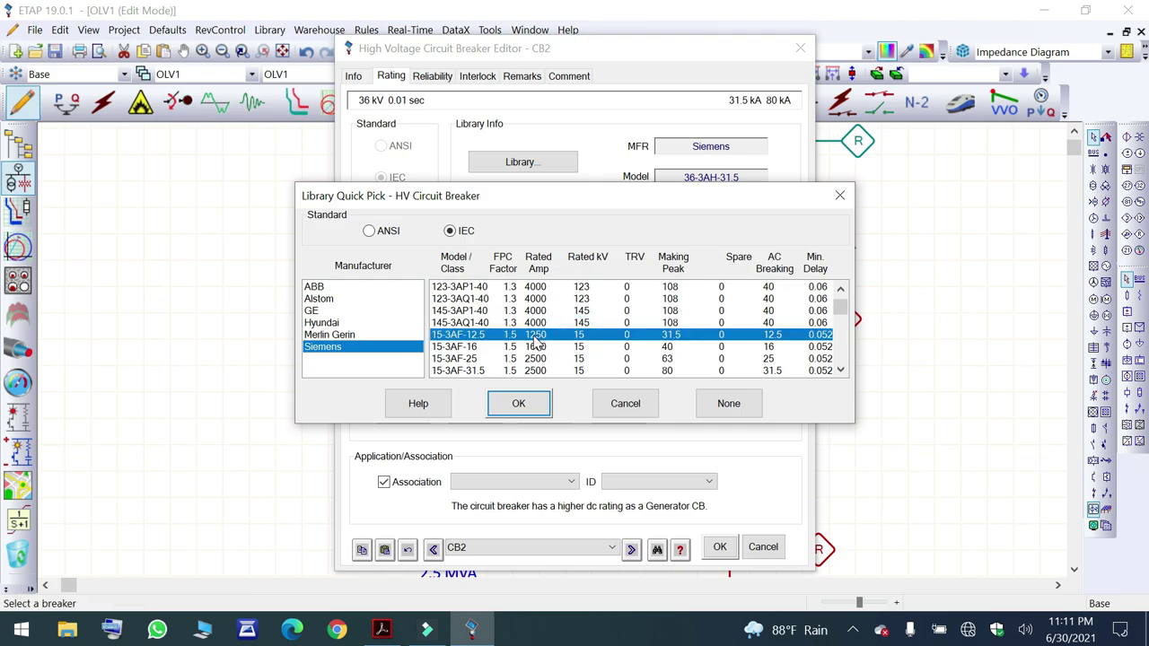
click(520, 405)
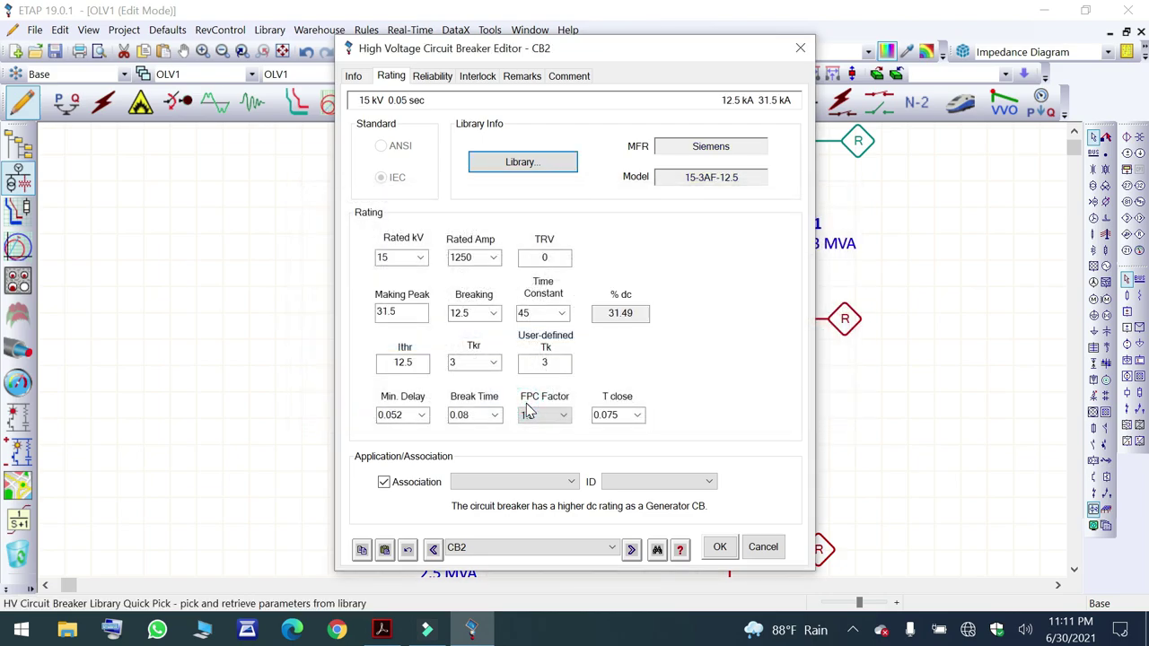
Set CB2's minimum delay to 0.01 s and save the breaker.
click(353, 77)
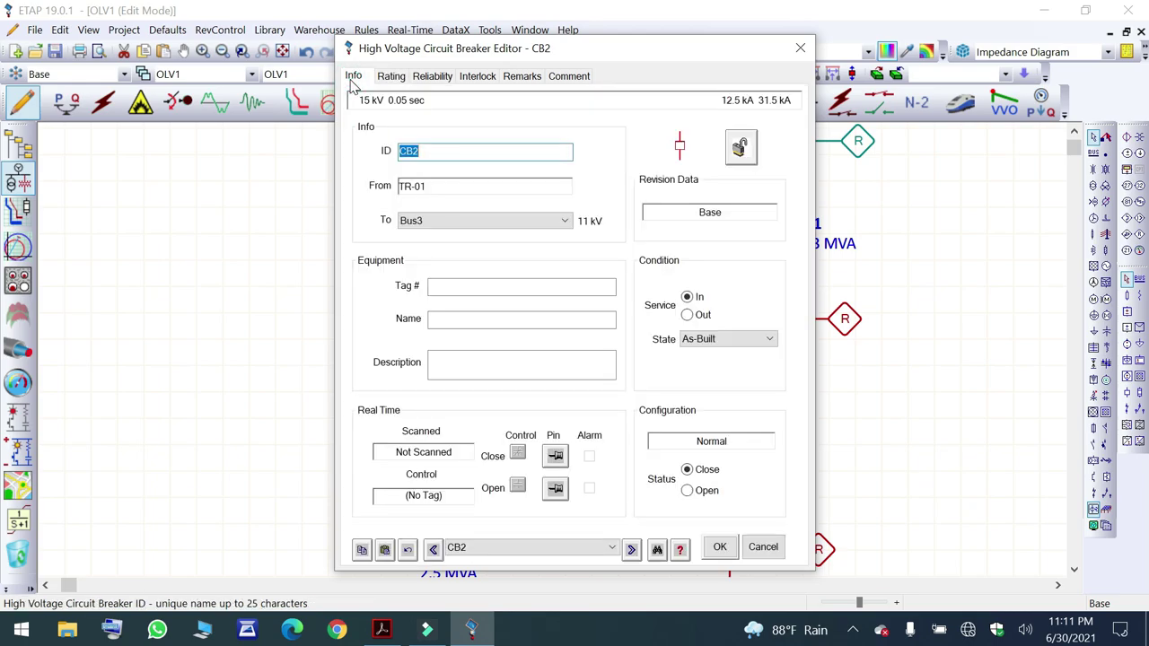
click(391, 77)
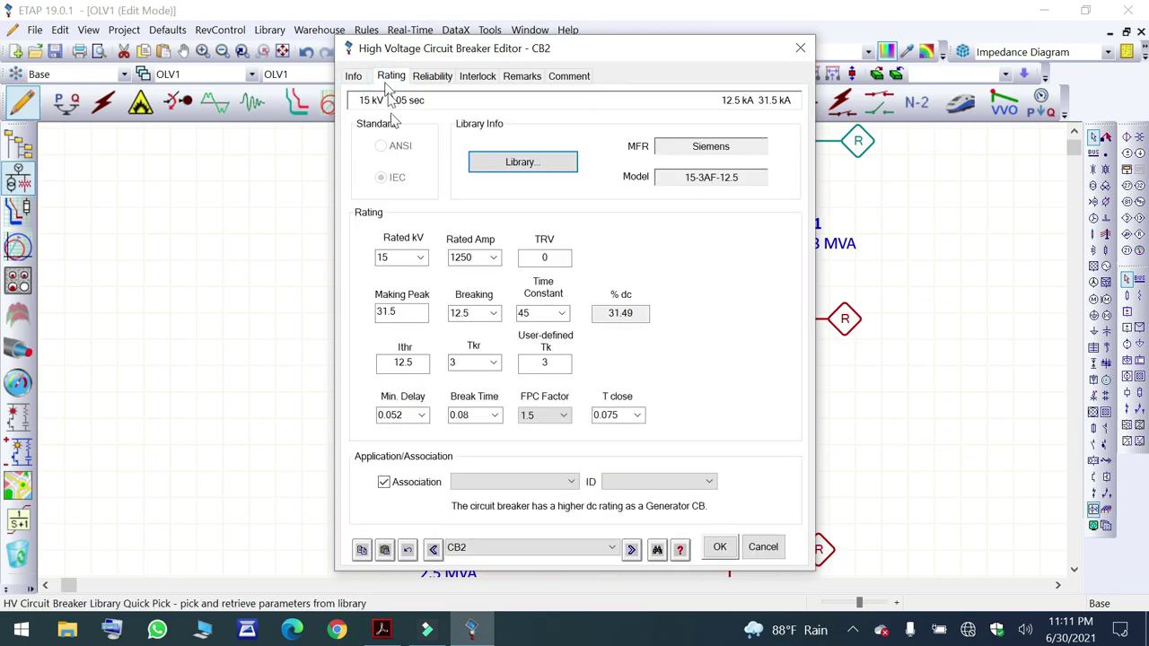
click(422, 417)
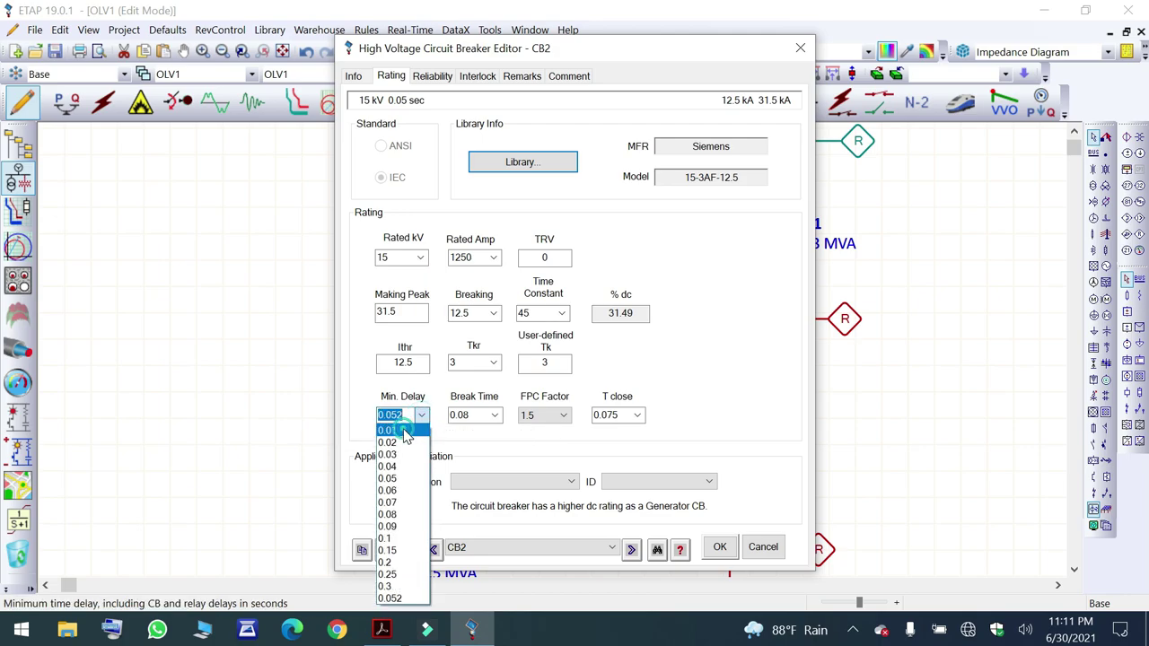
click(406, 436)
click(719, 547)
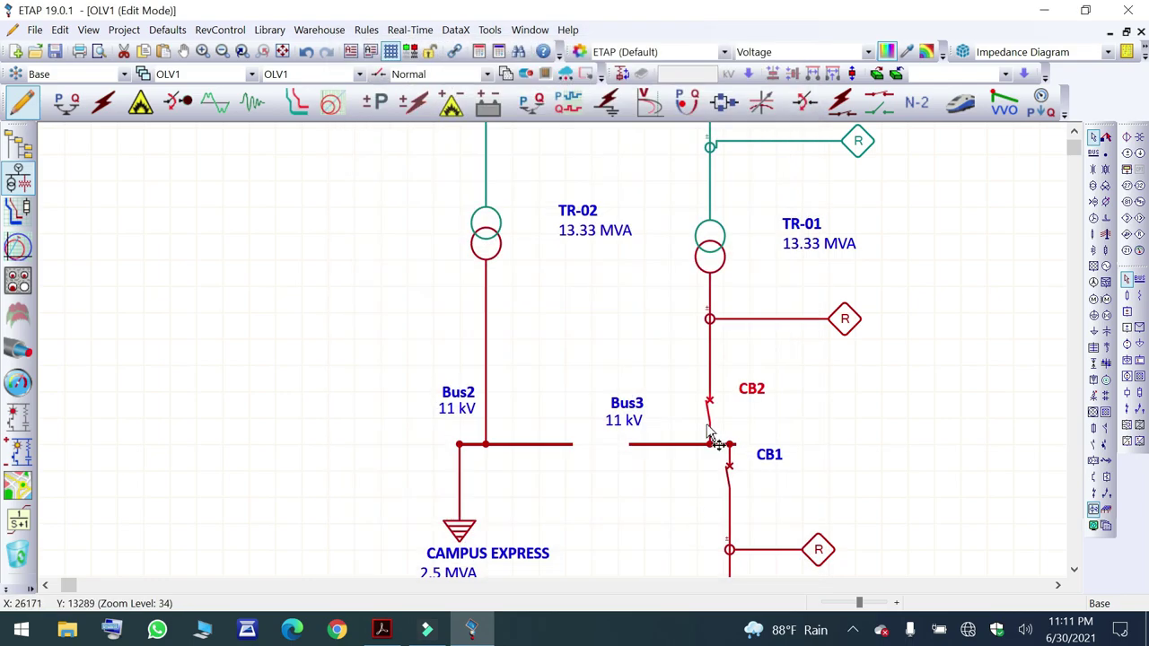
Assign the Siemens 36-3AH-40 library breaker rated 36 kV and 1250 A to CB3 below the CAMPUS bus.
scroll(709, 435, up, 2)
scroll(708, 438, up, 2)
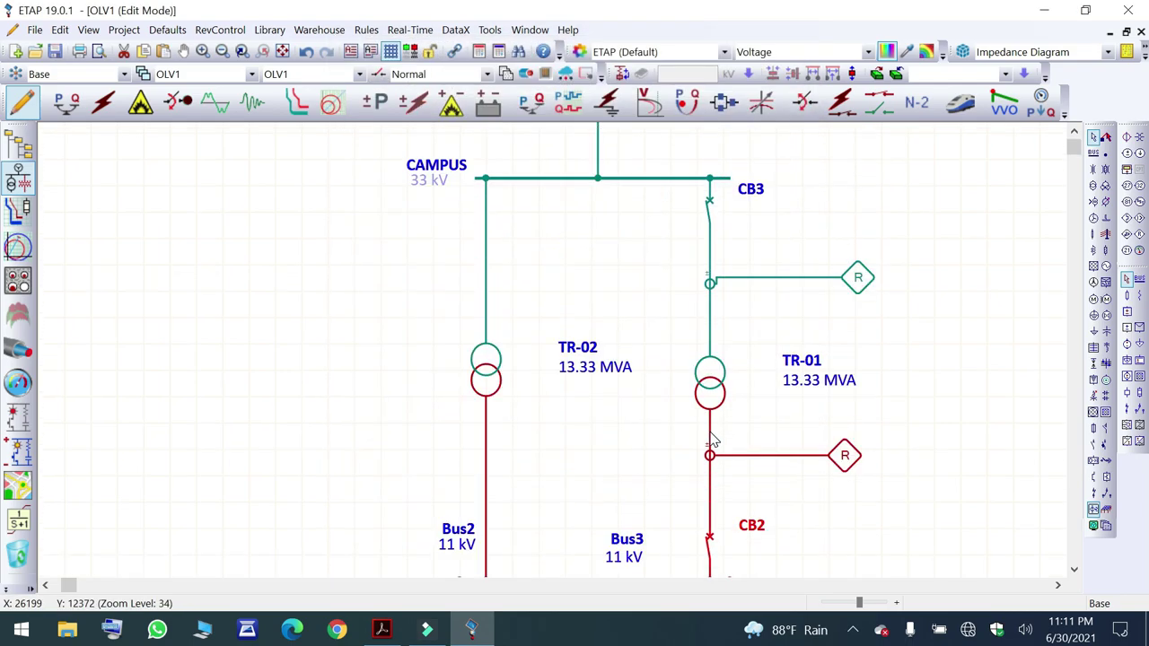
double_click(709, 202)
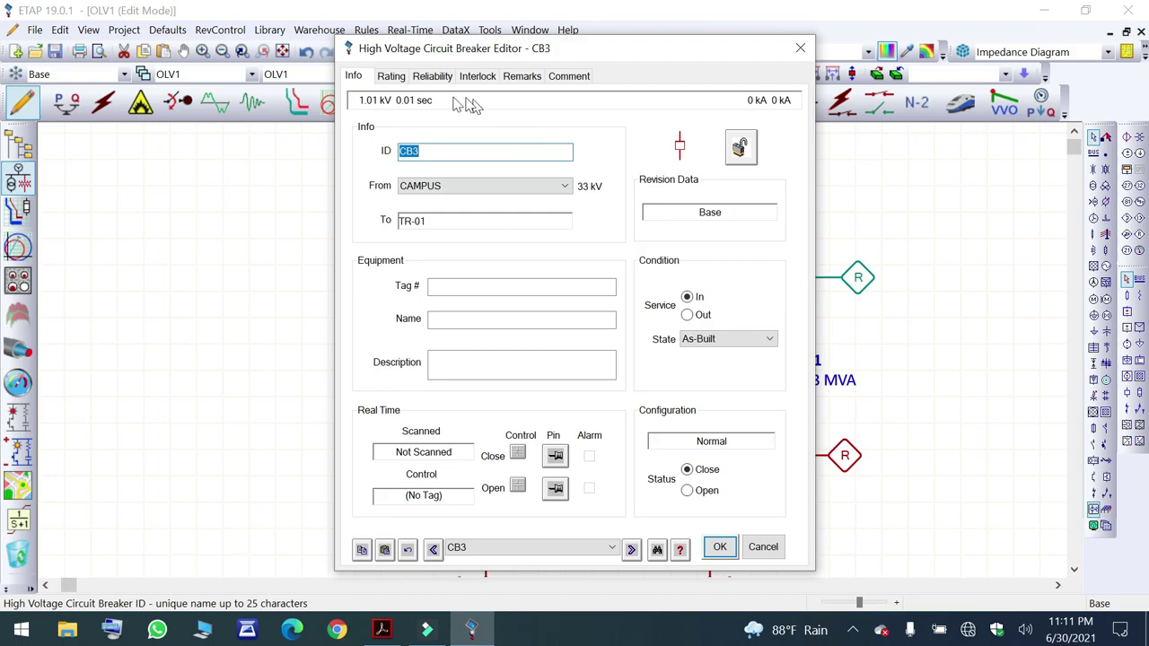
click(395, 78)
click(549, 164)
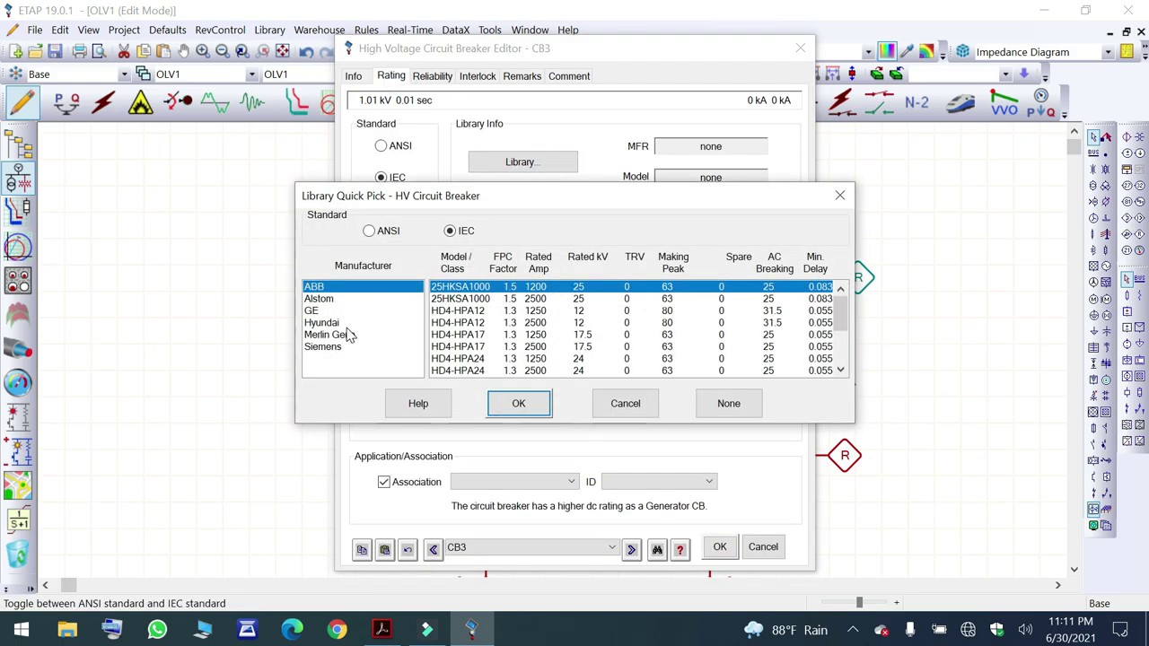
click(339, 351)
scroll(594, 368, down, 5)
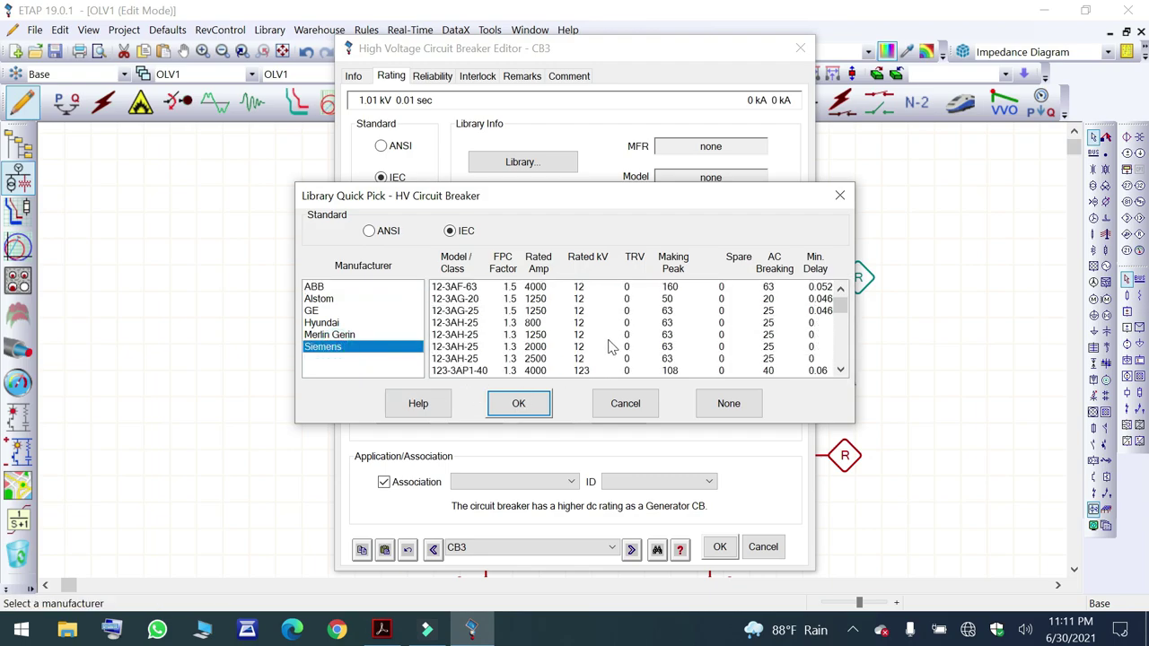
scroll(606, 342, down, 15)
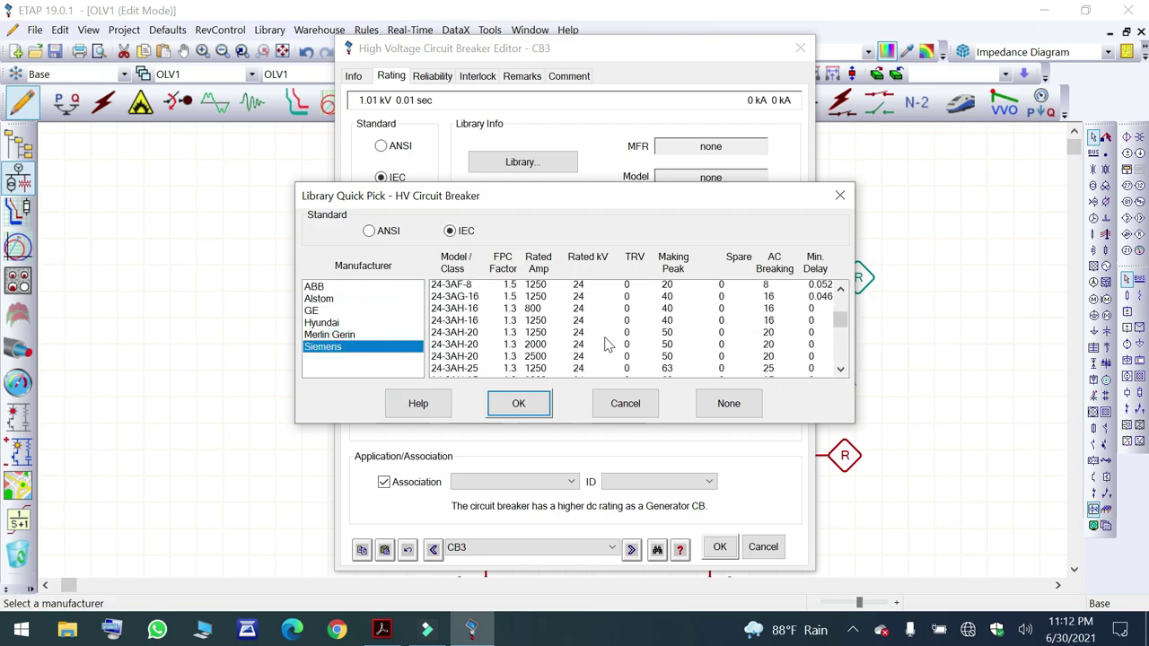
scroll(606, 344, up, 4)
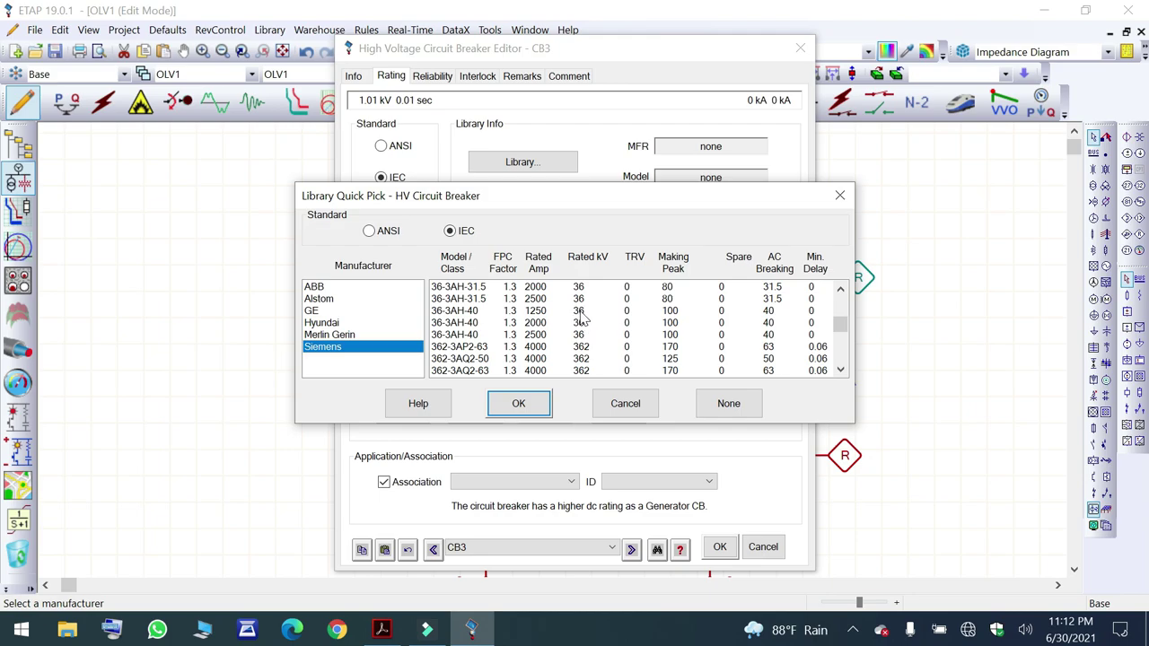
click(582, 312)
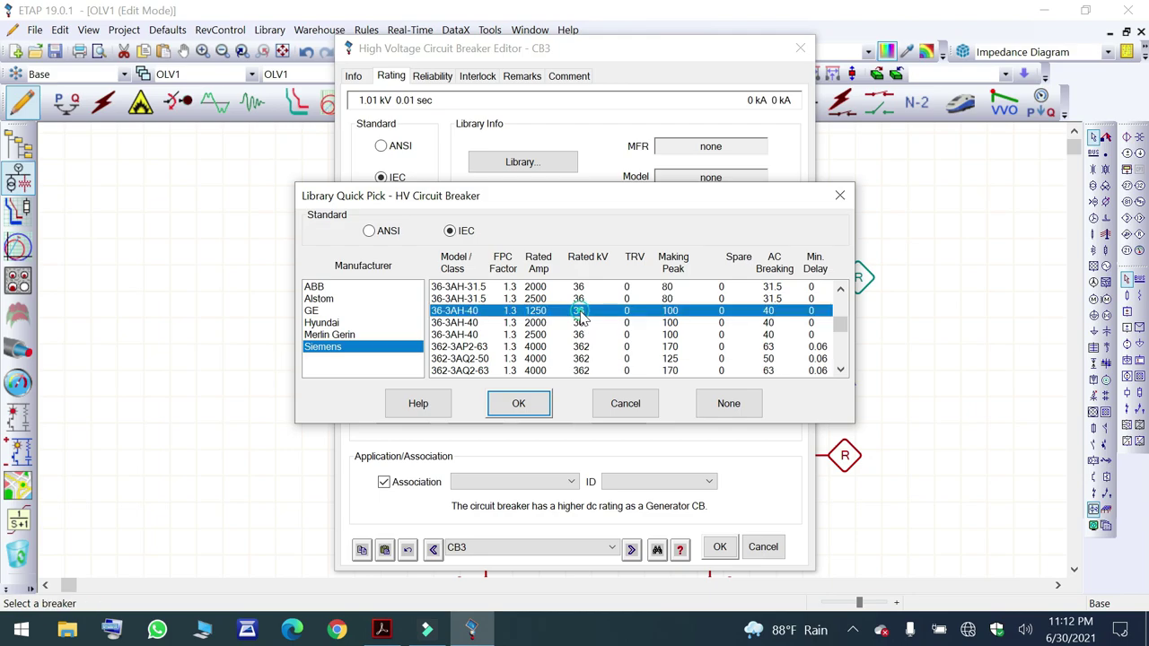
click(528, 404)
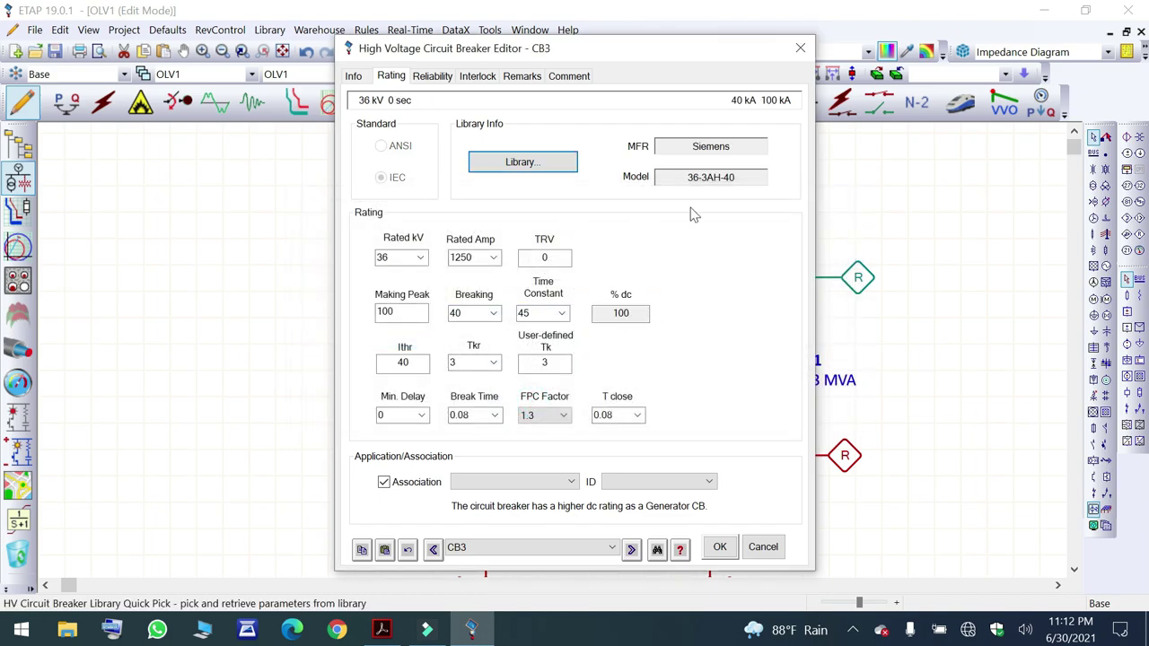
Set the minimum delay of CB3's Siemens 36-3AH-40 breaker to 0.01 s and save the breaker.
click(421, 415)
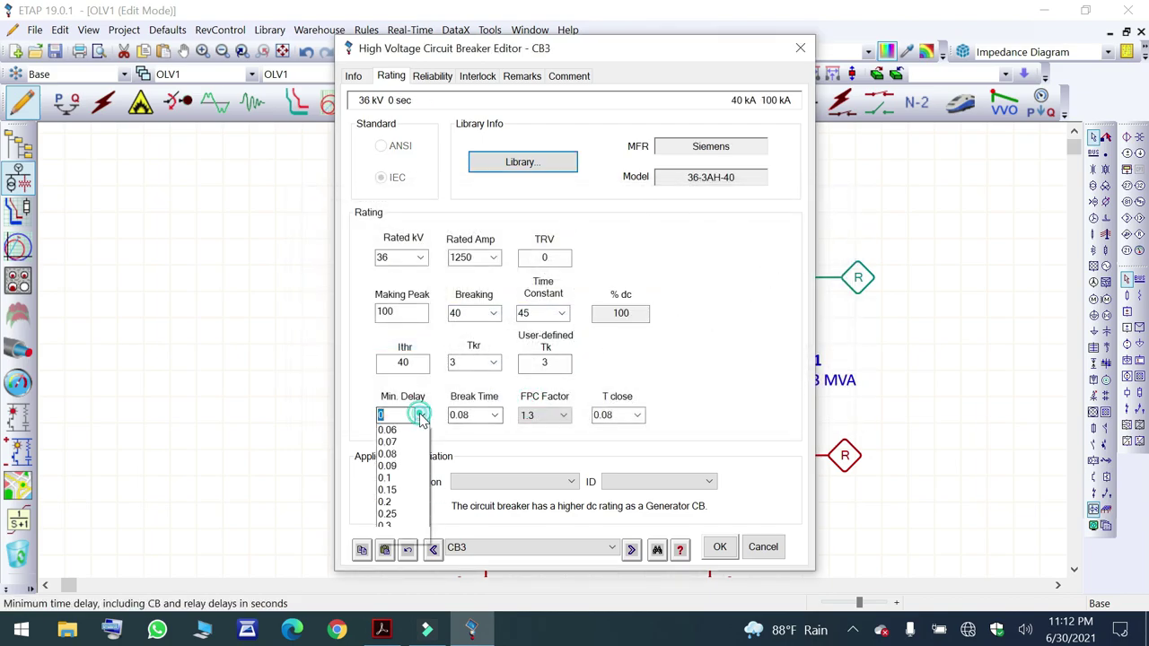
click(411, 431)
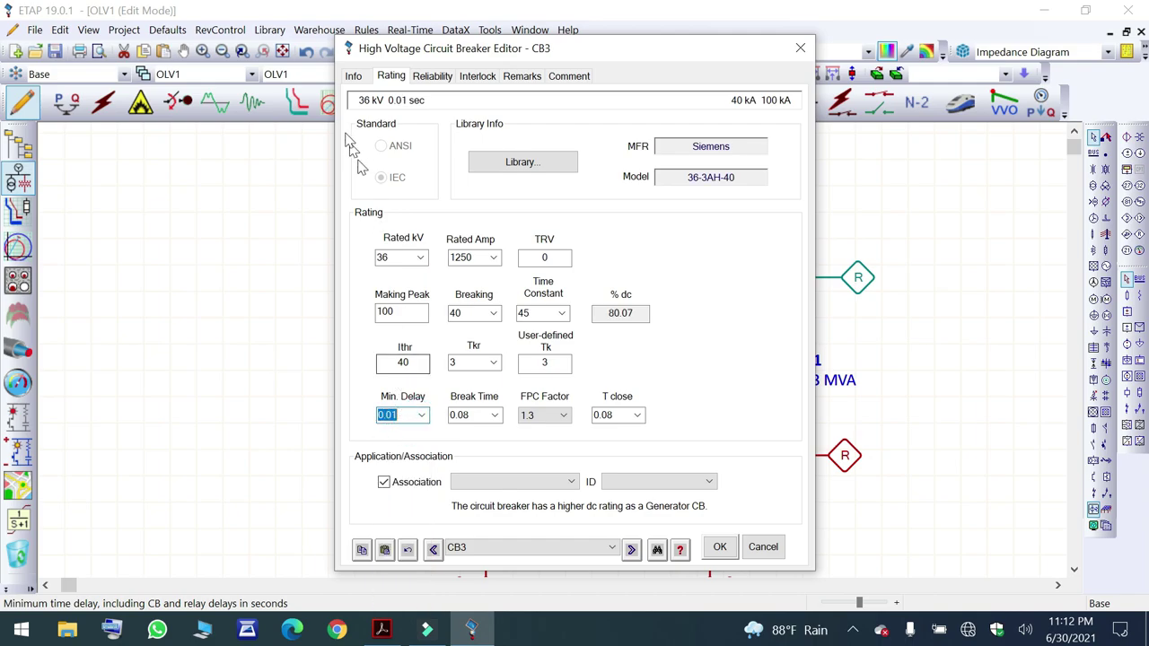
click(720, 547)
scroll(723, 348, down, 6)
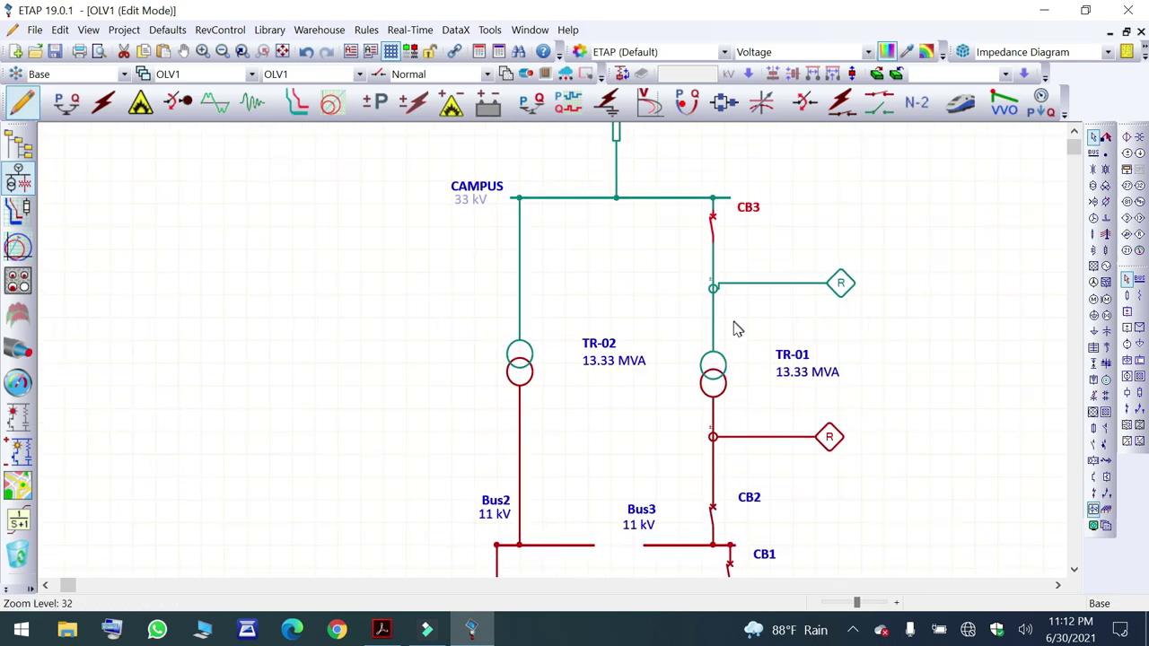
scroll(728, 349, down, 1)
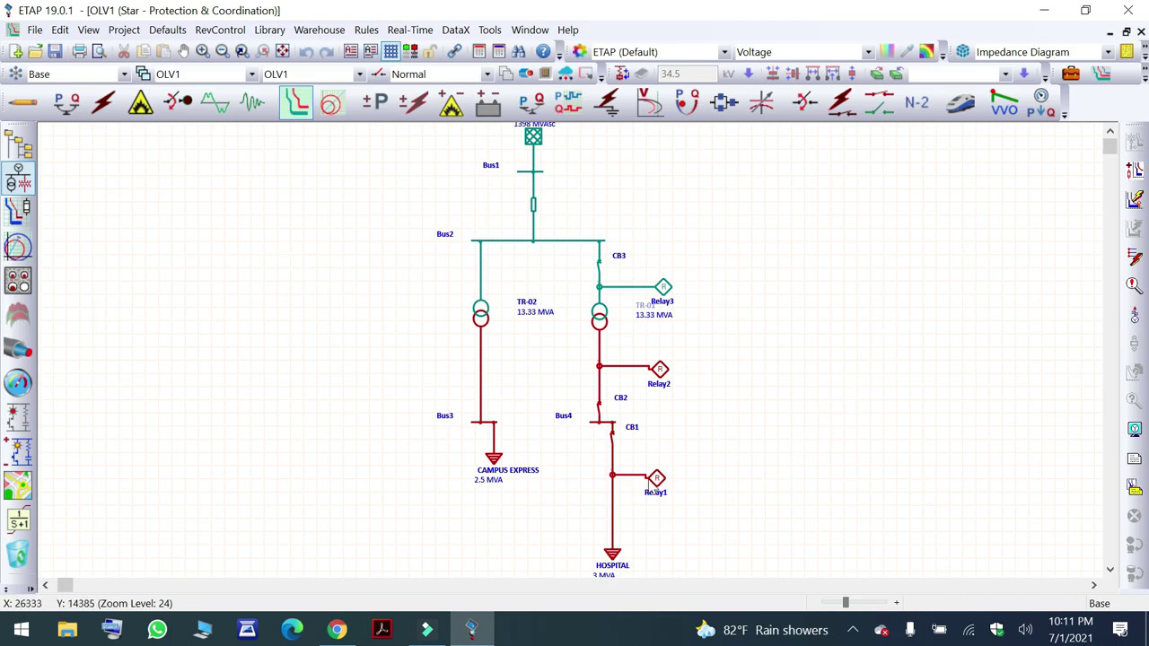
Insert a sequence-of-operation fault on the hospital feeder between Relay1 and the HOSPITAL load.
scroll(618, 533, up, 2)
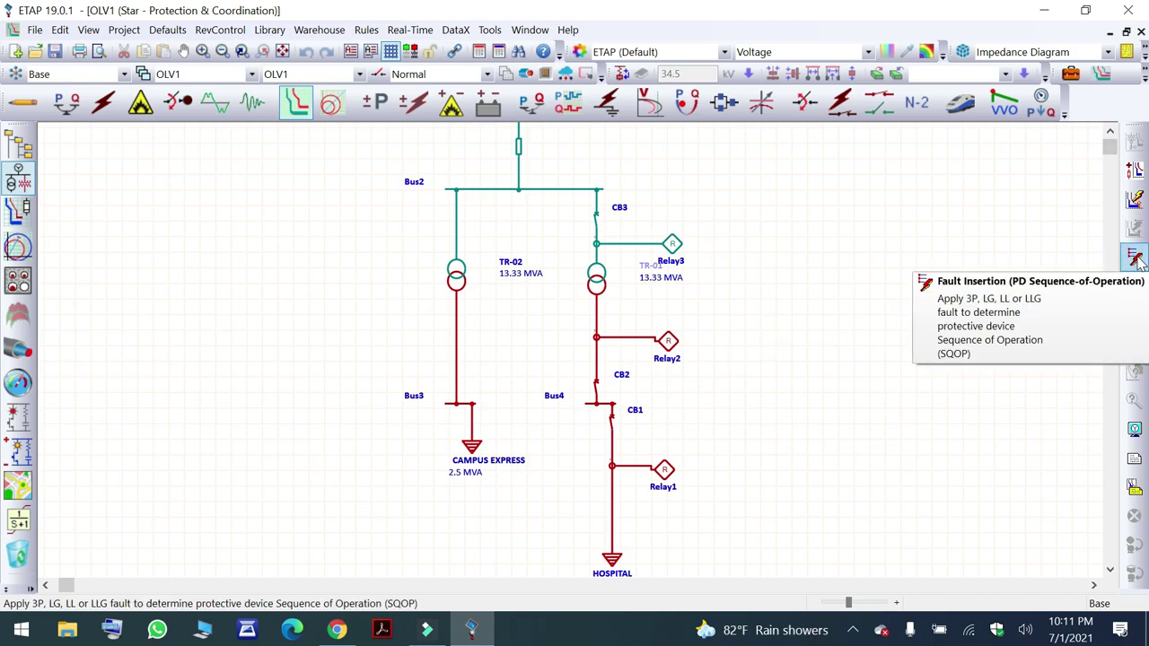
click(1136, 257)
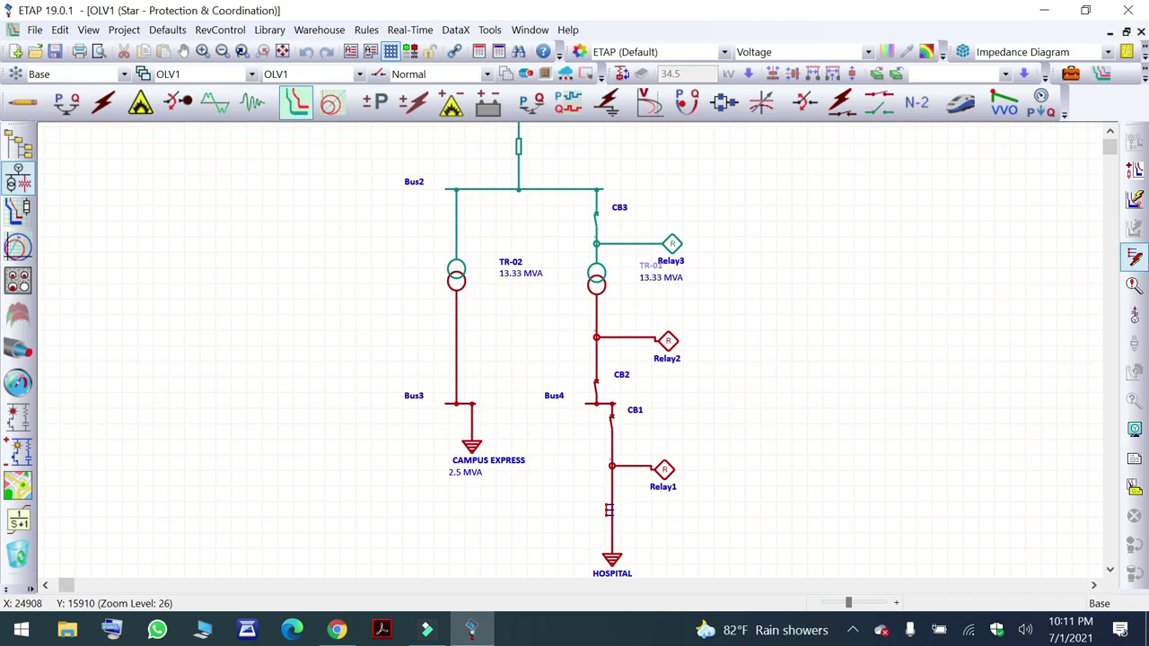
click(613, 517)
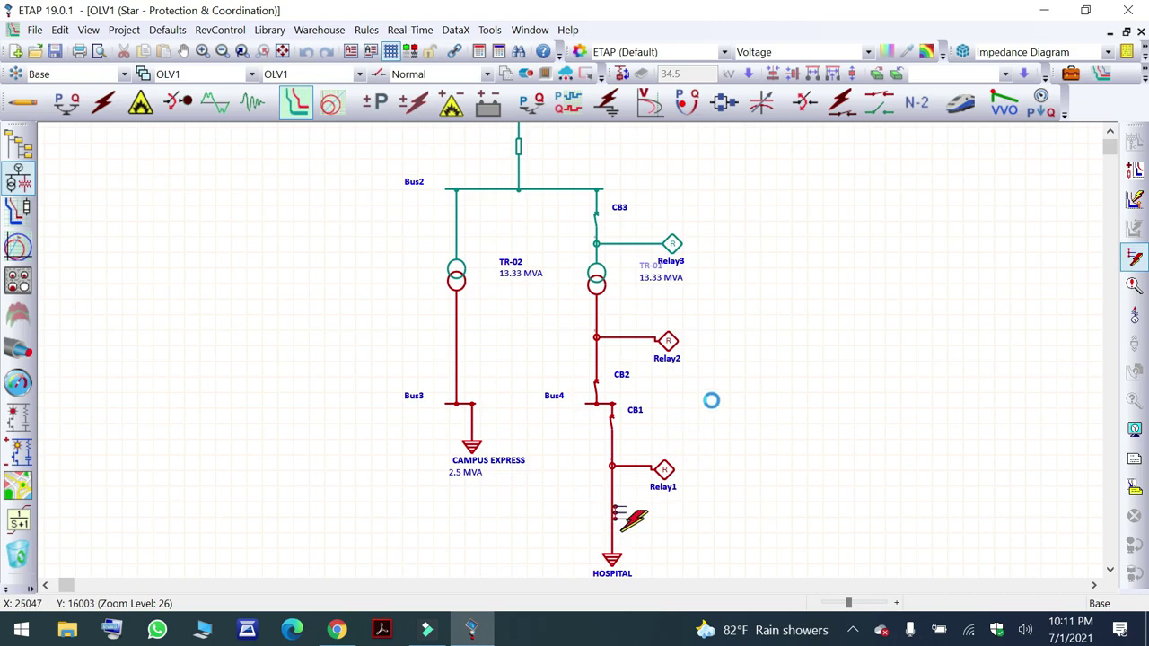
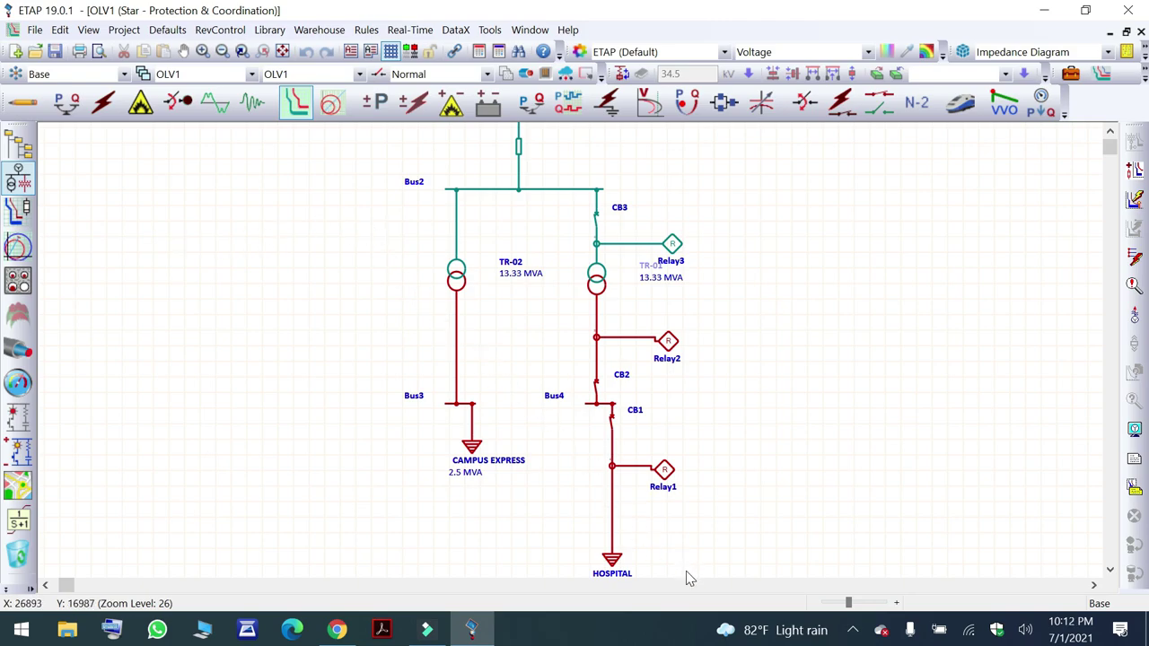
Create a Star TCC view of the branch from CB3 to HOSPITAL, then enlarge its one-line diagram and move it beside the plot.
drag(687, 571, 566, 210)
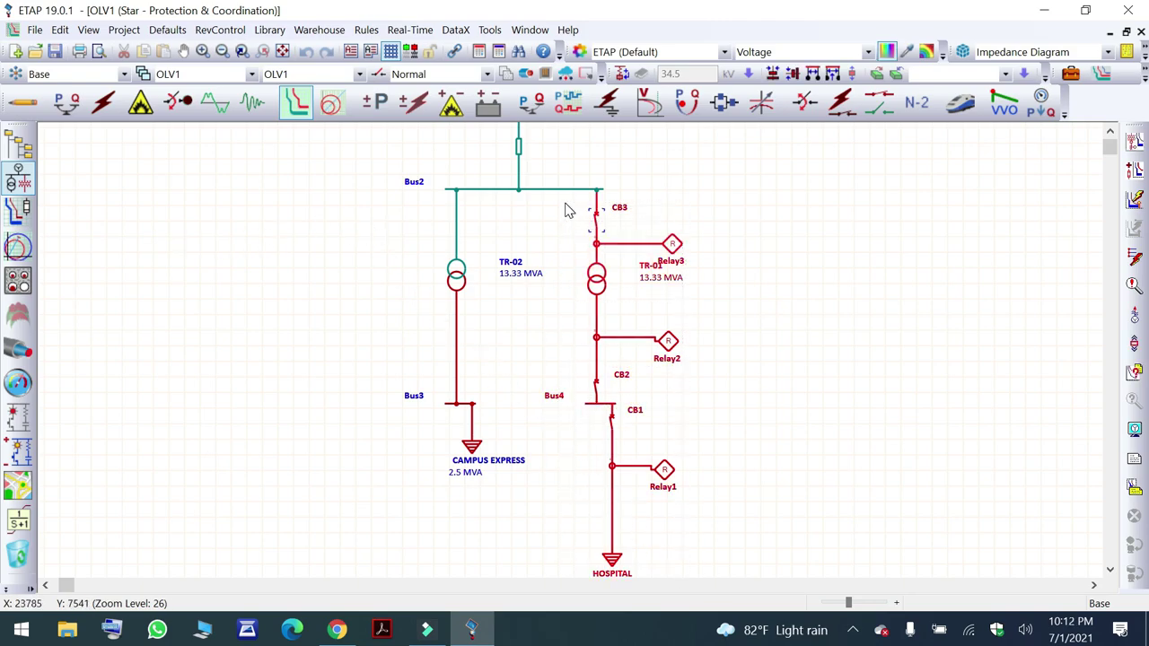
click(1136, 142)
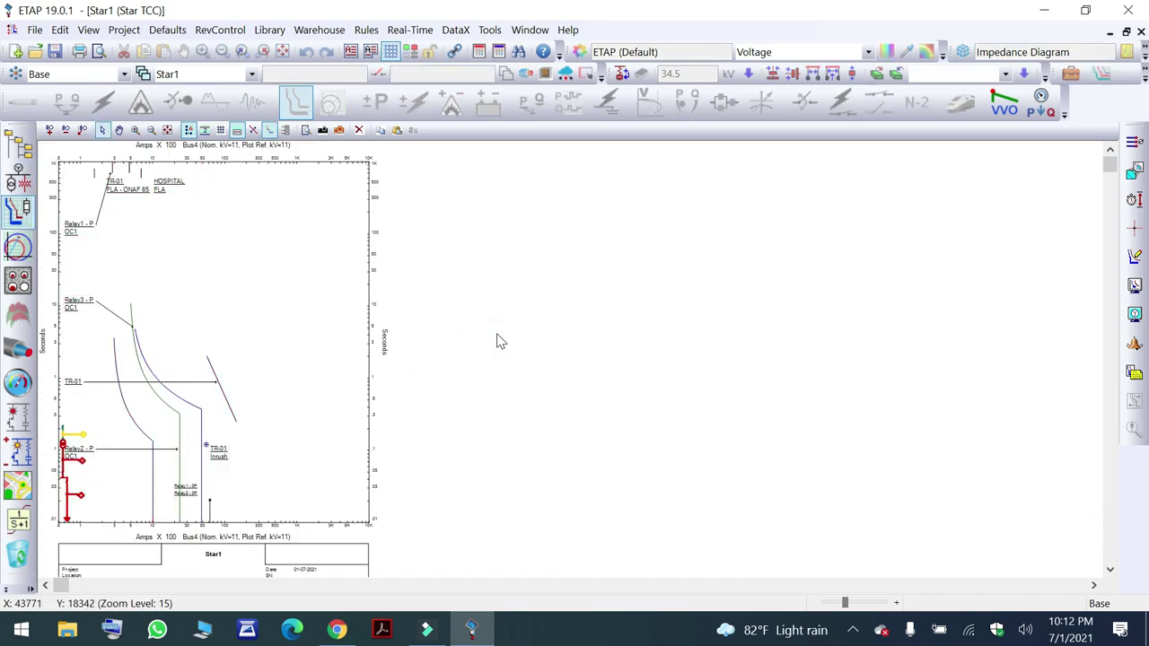
click(50, 131)
click(51, 131)
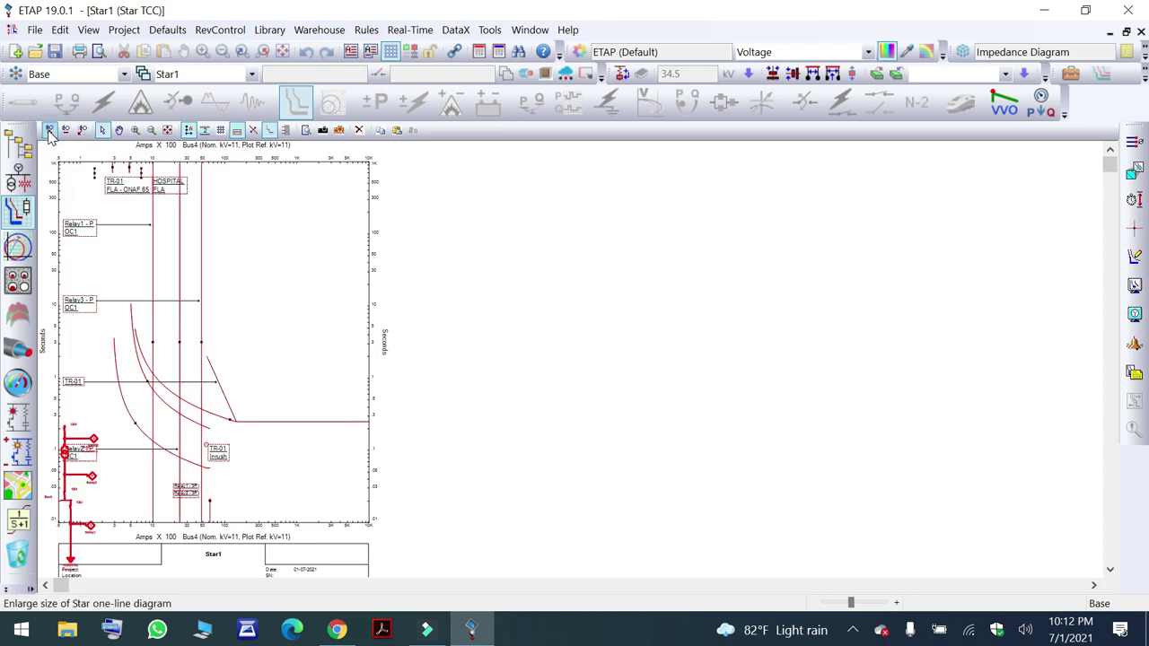
drag(70, 456, 483, 315)
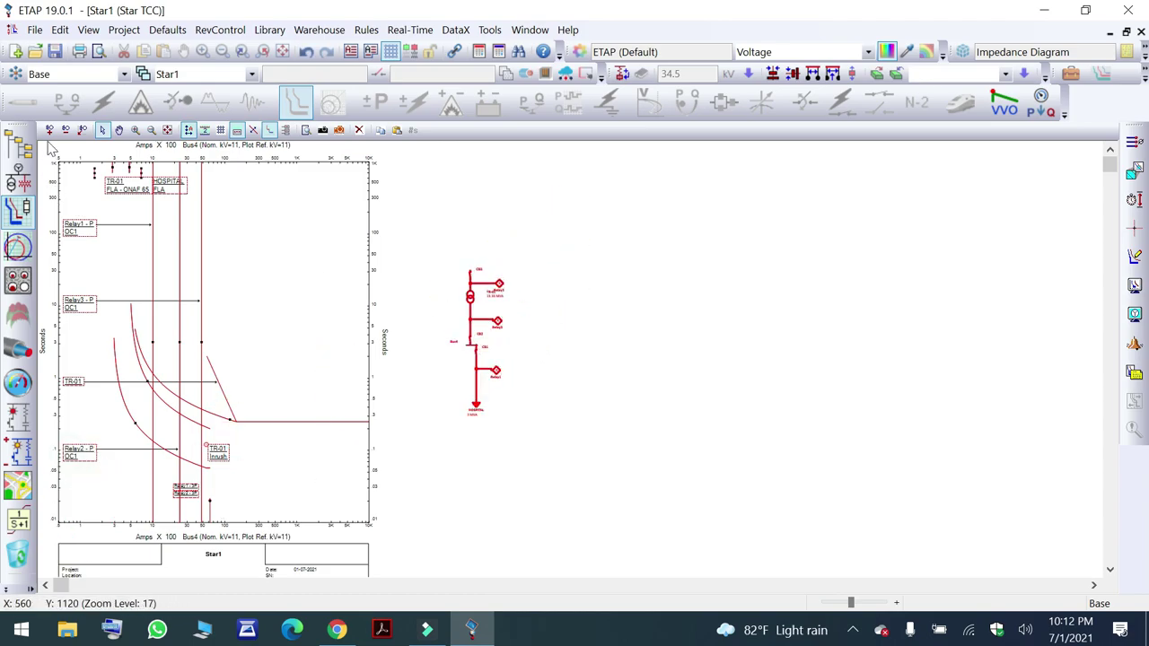
Enlarge the Star one-line diagram further and shift it up so the branch from CB3 to HOSPITAL fits beside the plot.
click(51, 131)
click(50, 131)
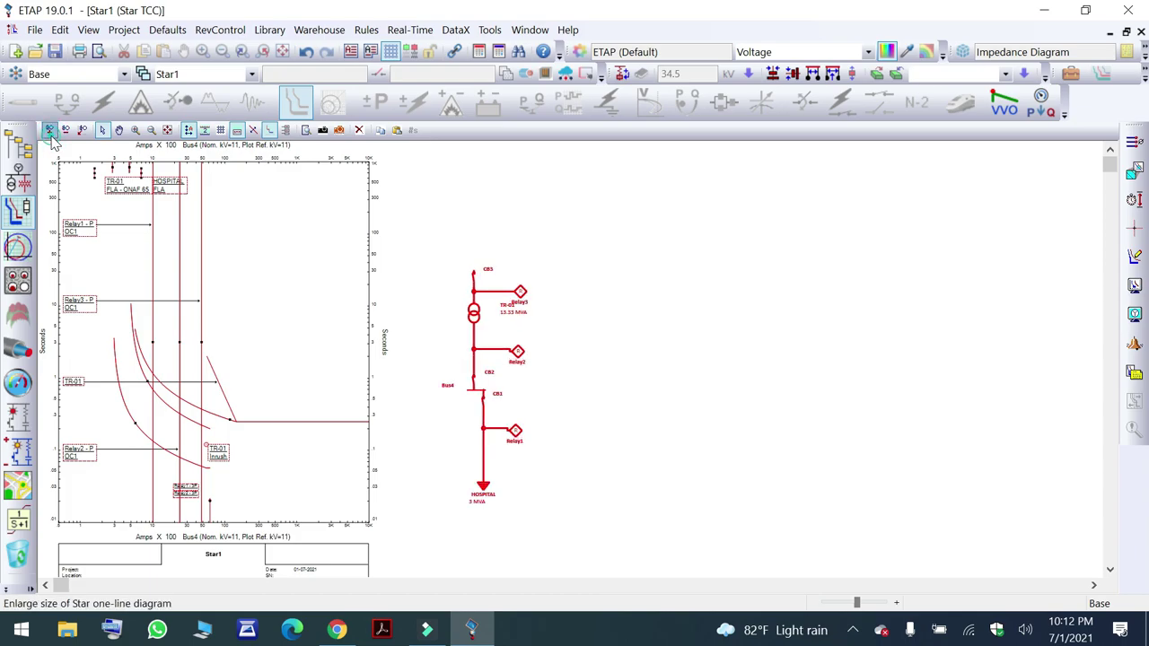
click(51, 131)
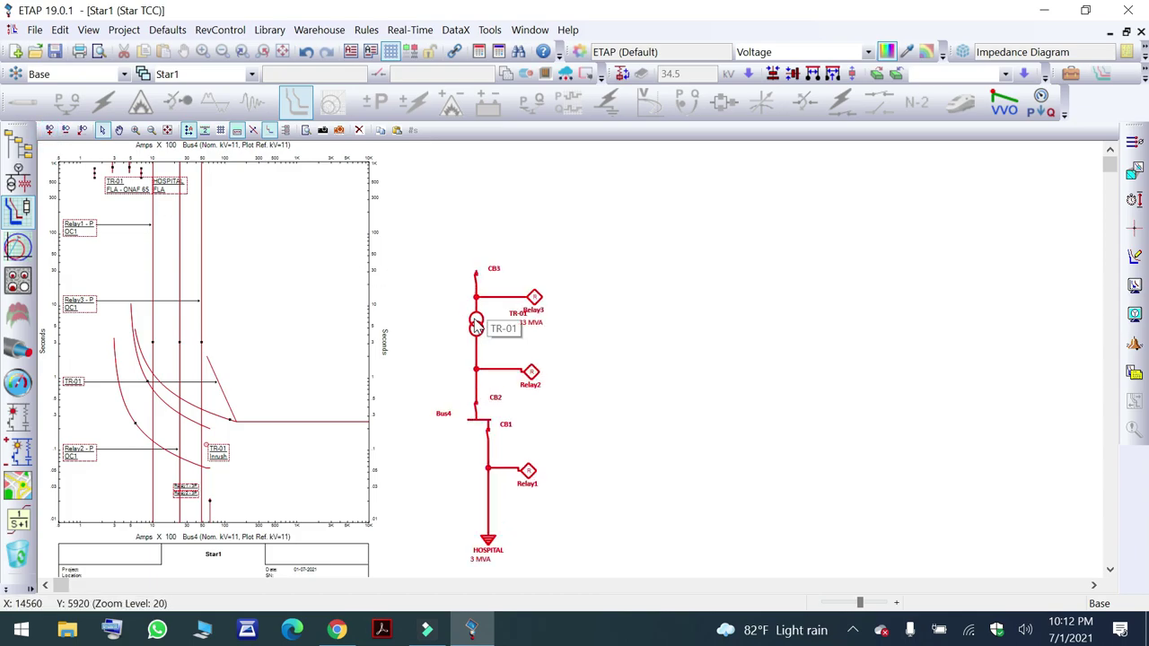
drag(480, 327, 474, 271)
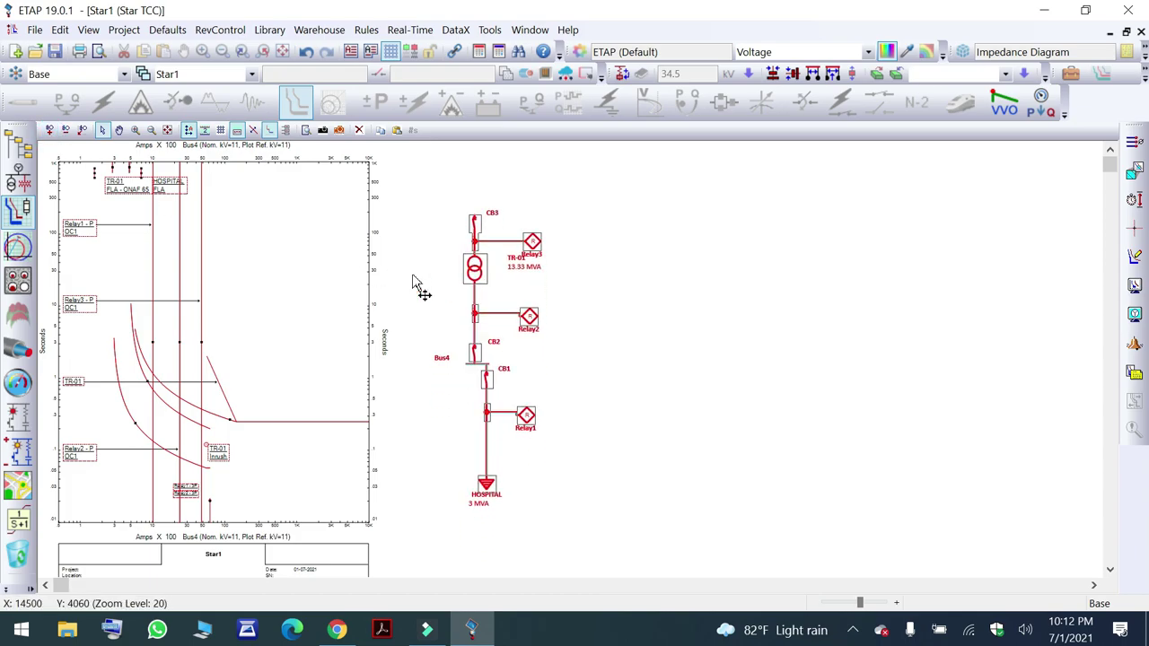
click(50, 132)
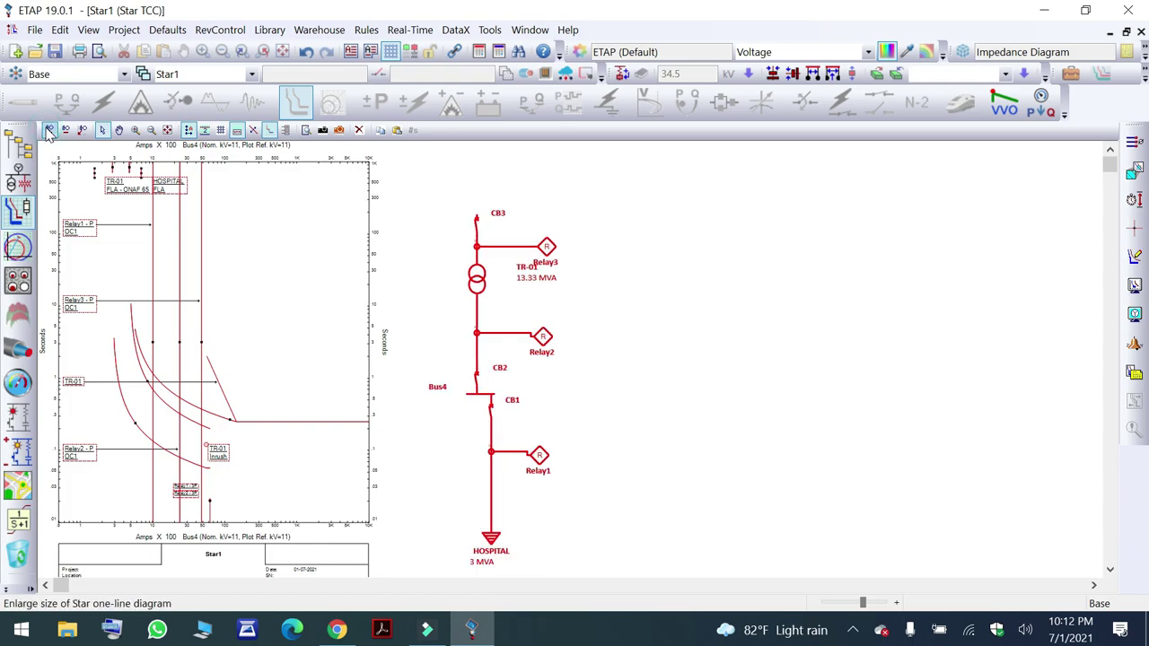
drag(476, 282, 478, 278)
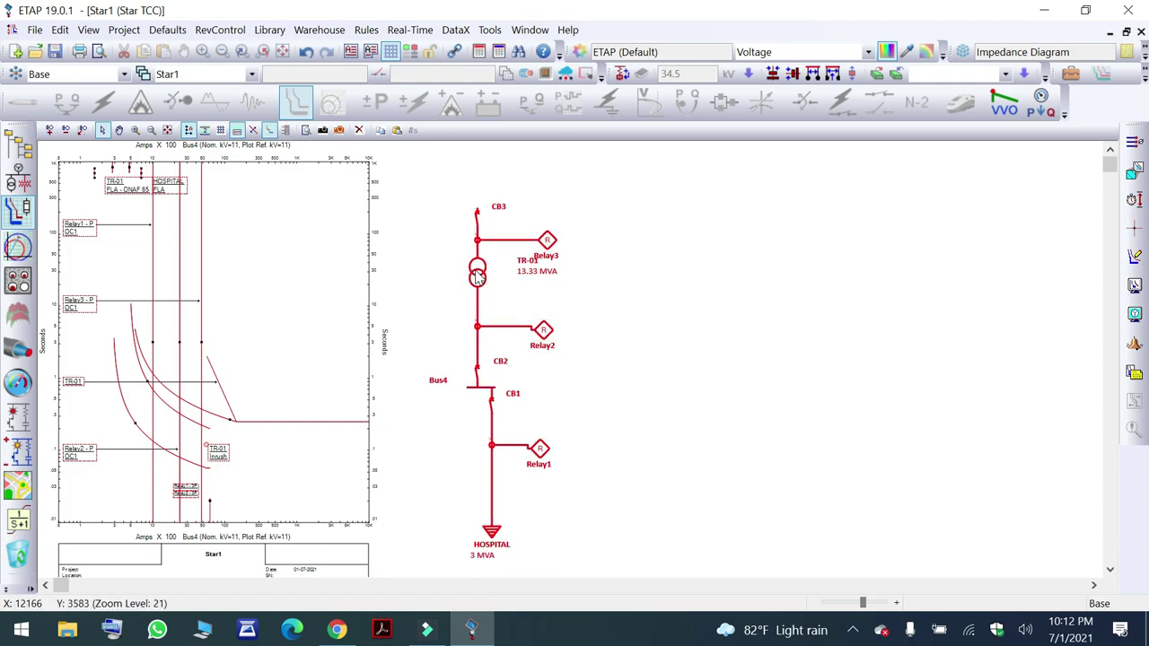
click(303, 326)
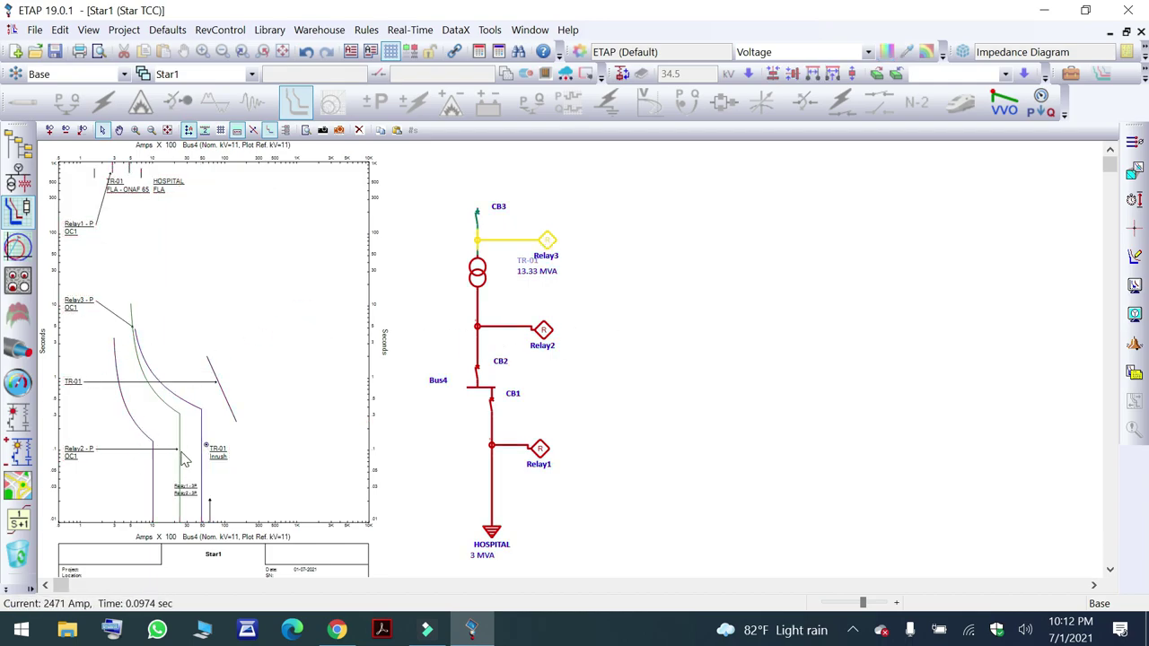
Extend Relay2's three-phase fault current arrow upward on the TCC plot, past the relay and TR-01 curves.
mouse_move(181, 455)
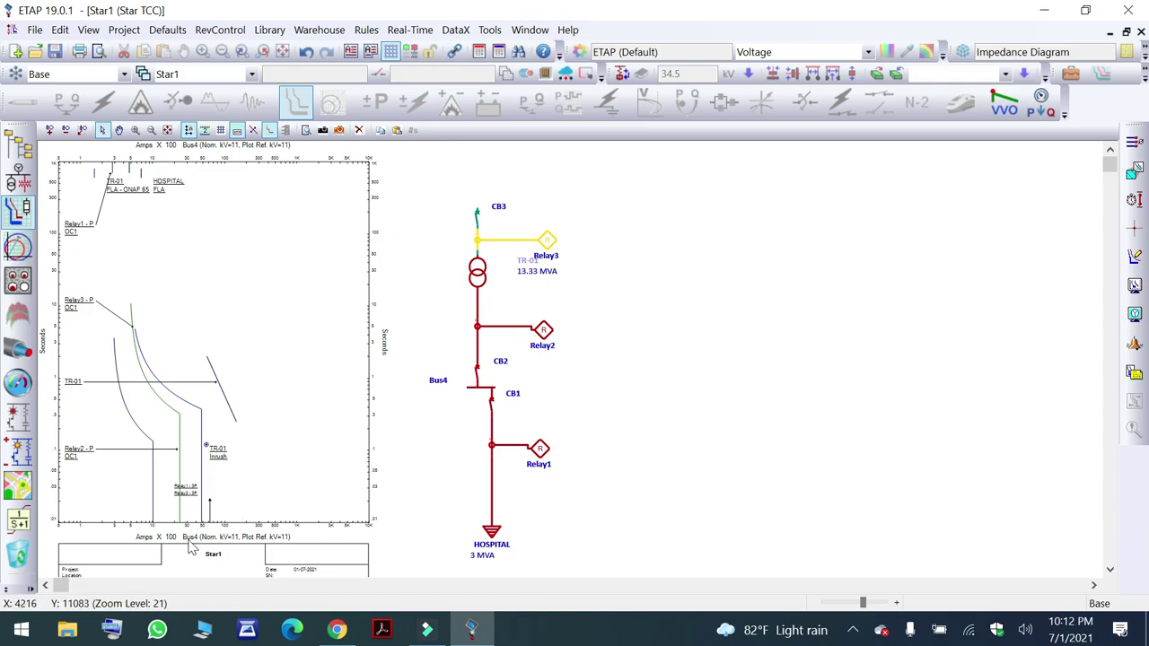
scroll(177, 558, up, 1)
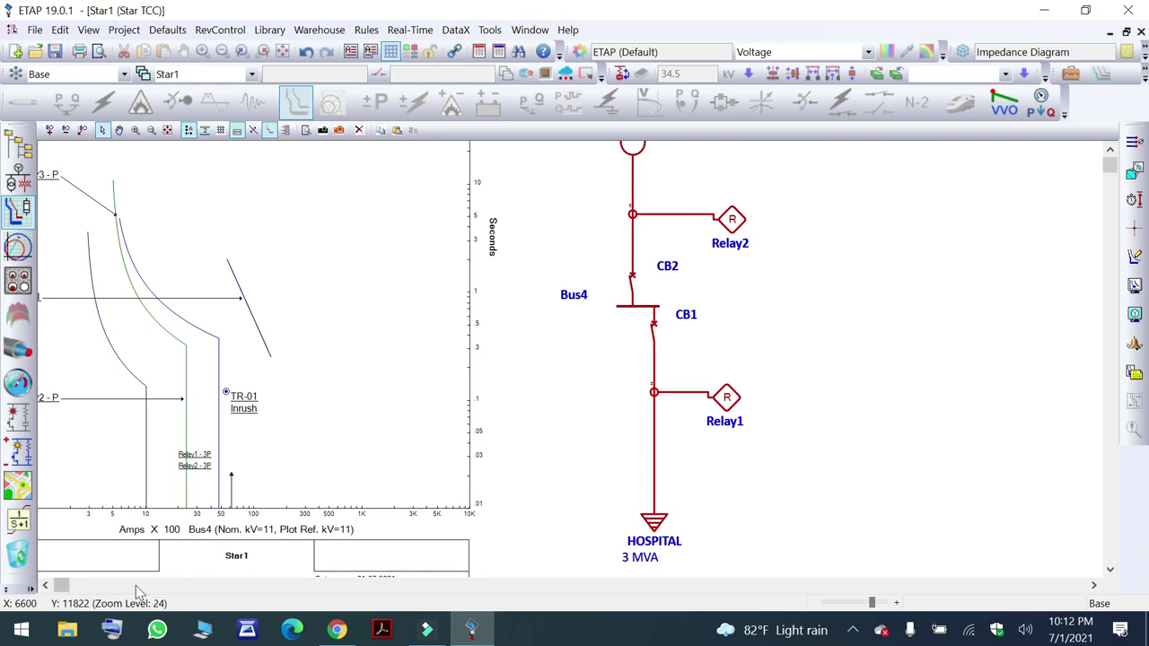
click(49, 587)
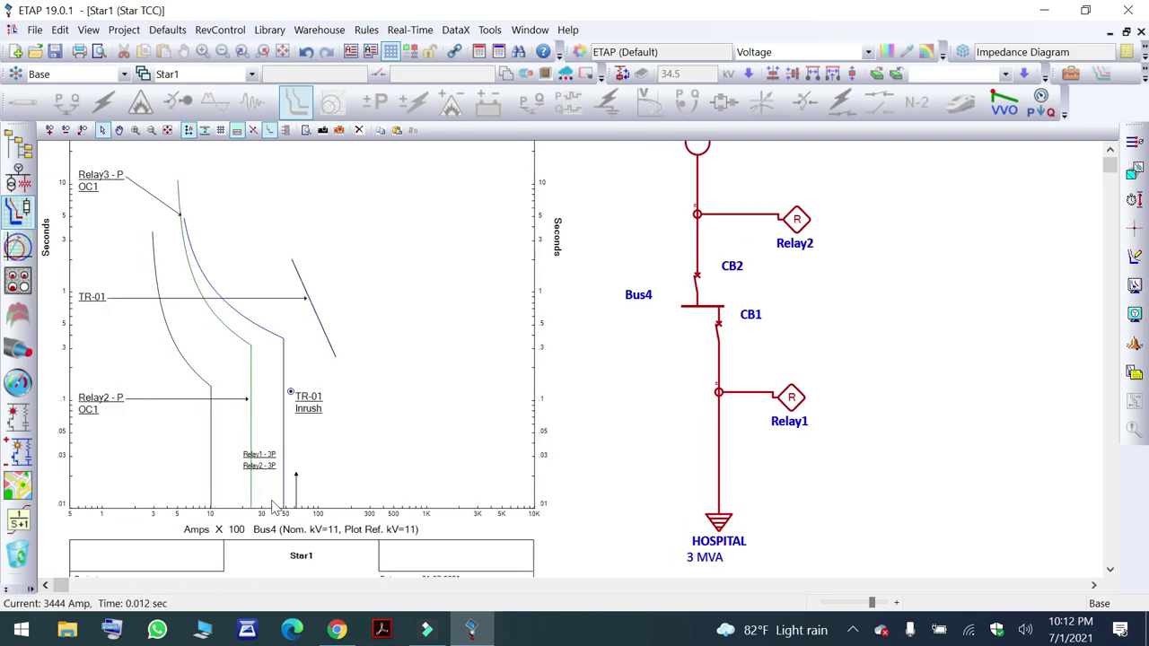
click(296, 477)
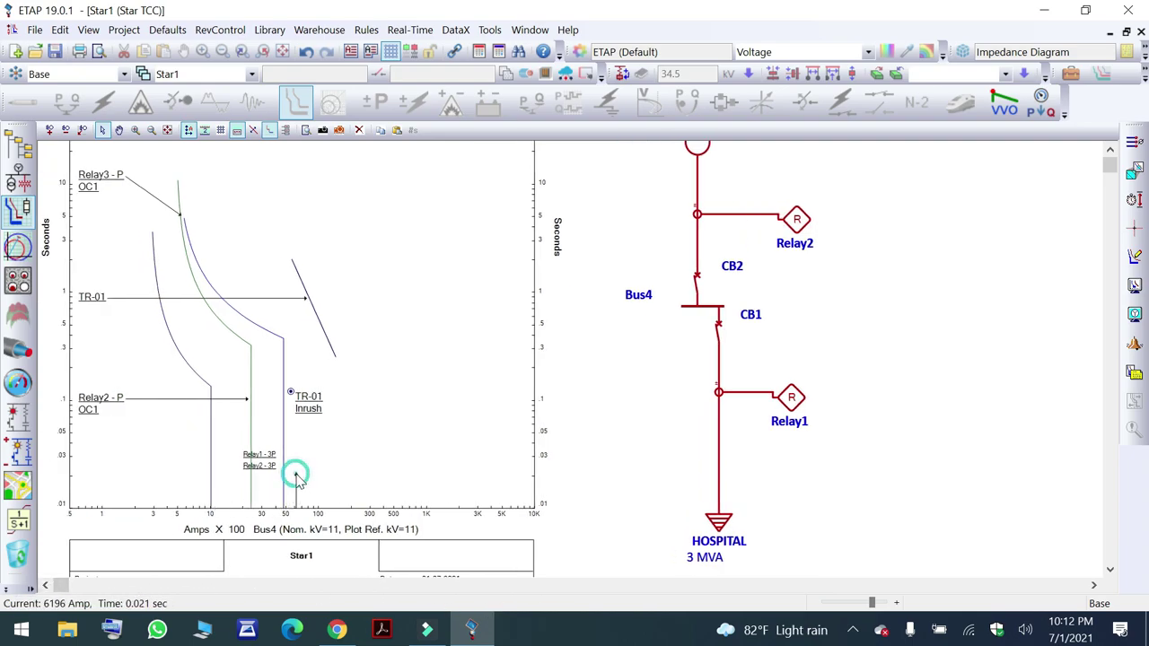
click(296, 477)
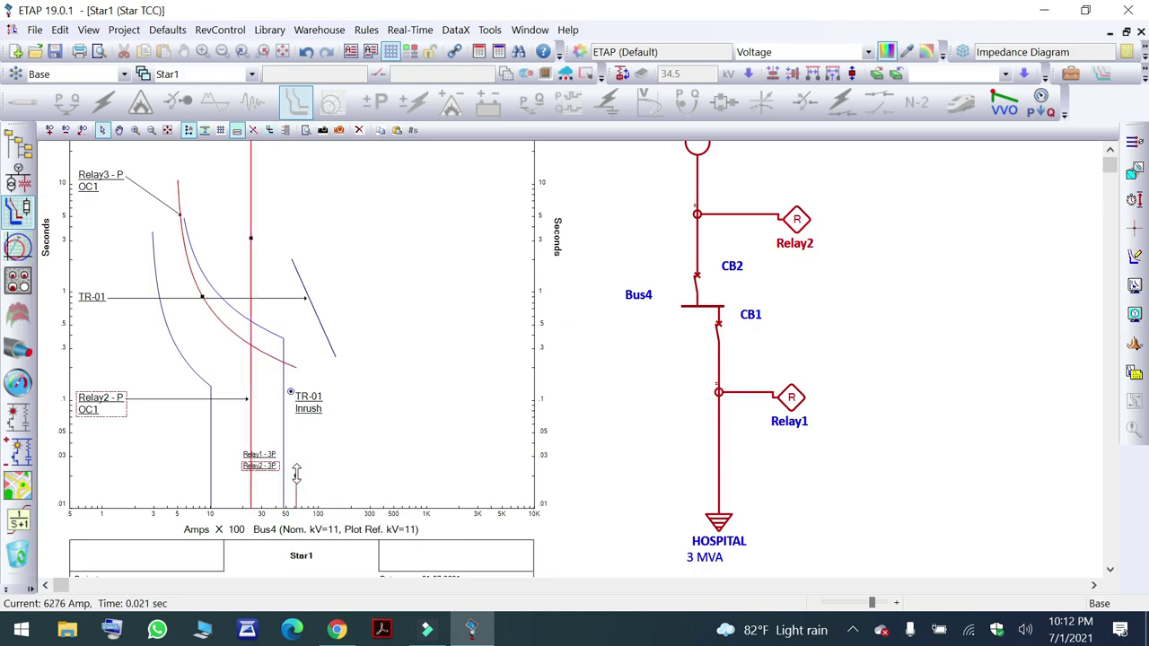
drag(296, 474, 296, 158)
click(418, 271)
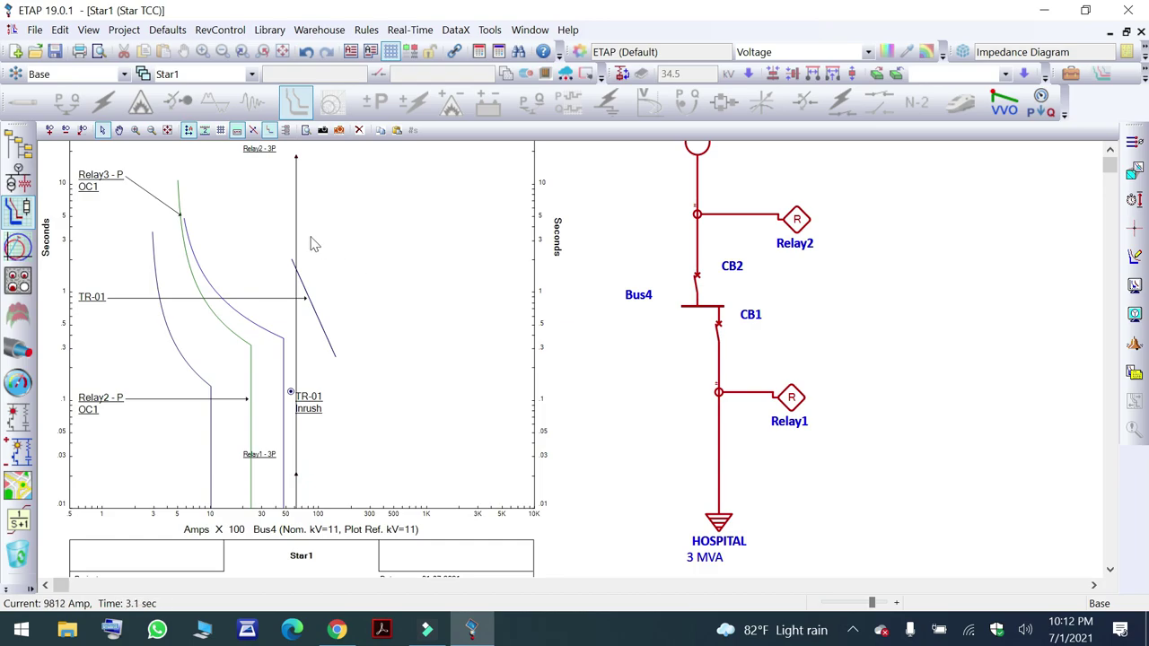
Show the settings on Relay1's curve label and place the label in the plot's empty upper area, clear of the curves.
mouse_move(296, 222)
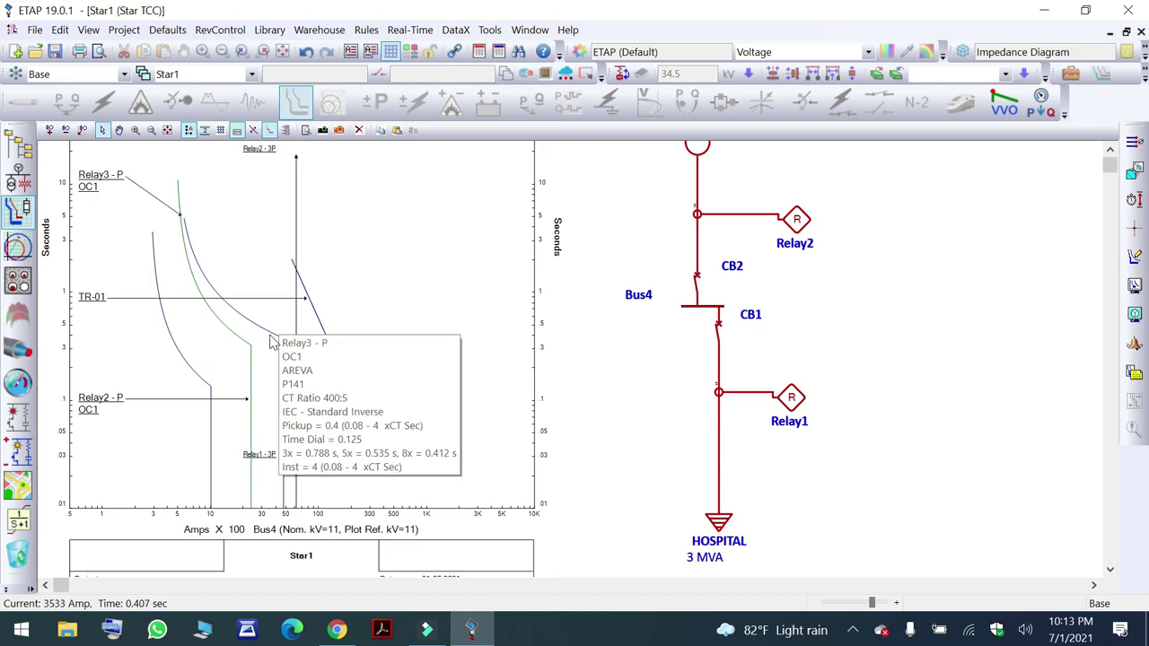
scroll(467, 429, up, 1)
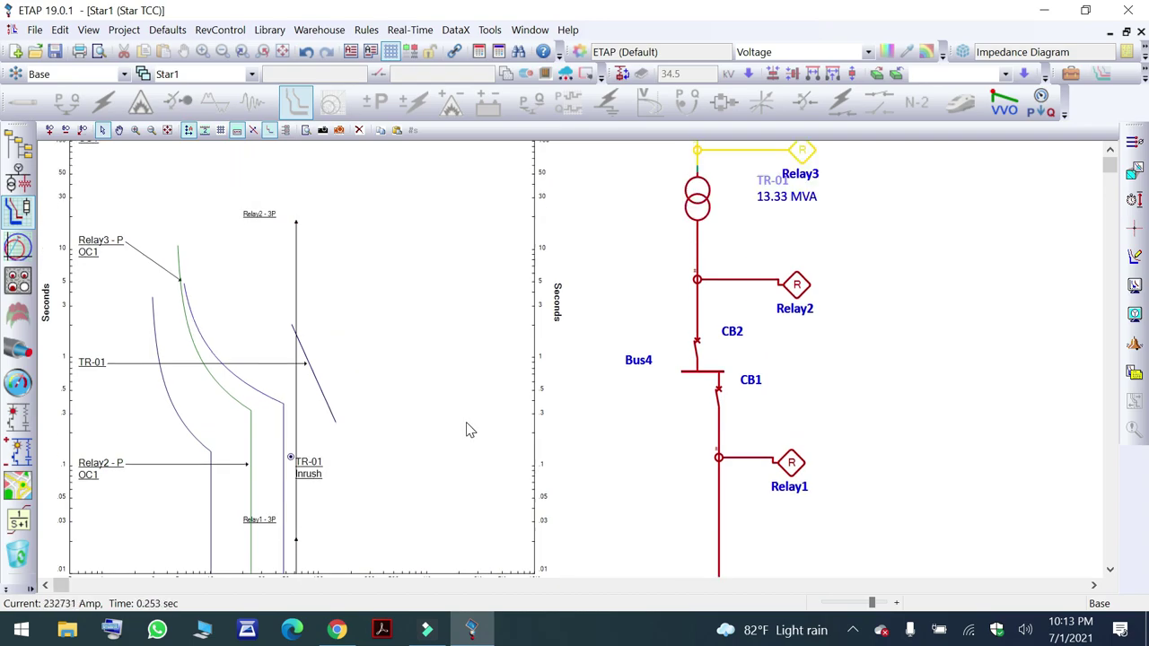
scroll(440, 381, down, 1)
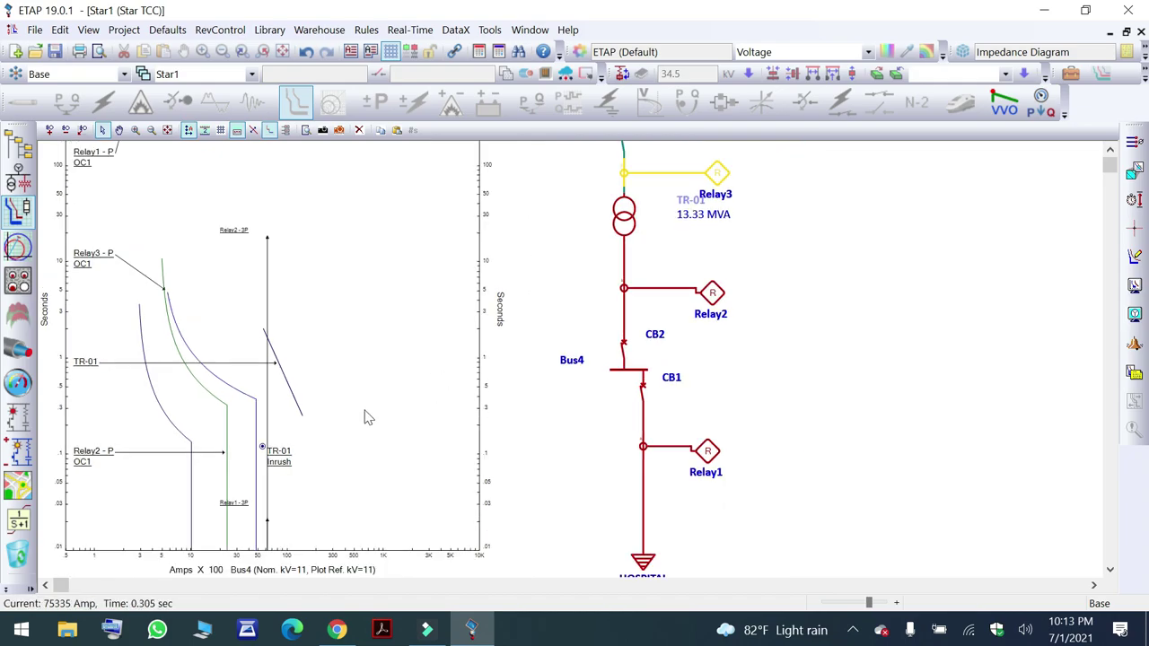
right_click(175, 432)
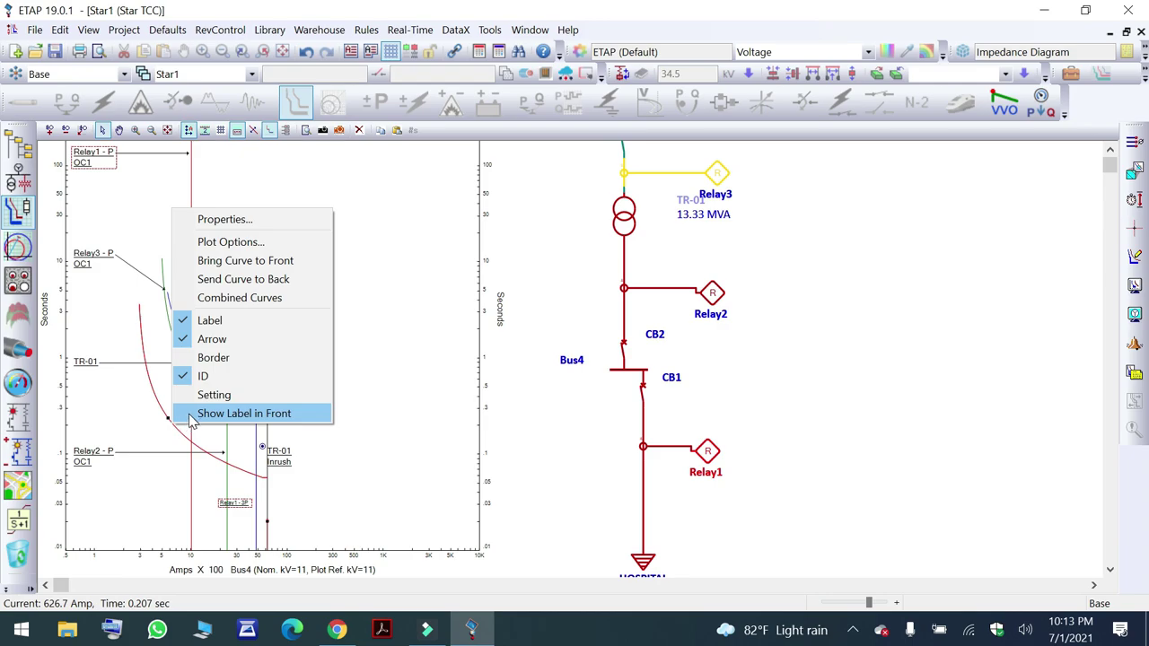
click(203, 396)
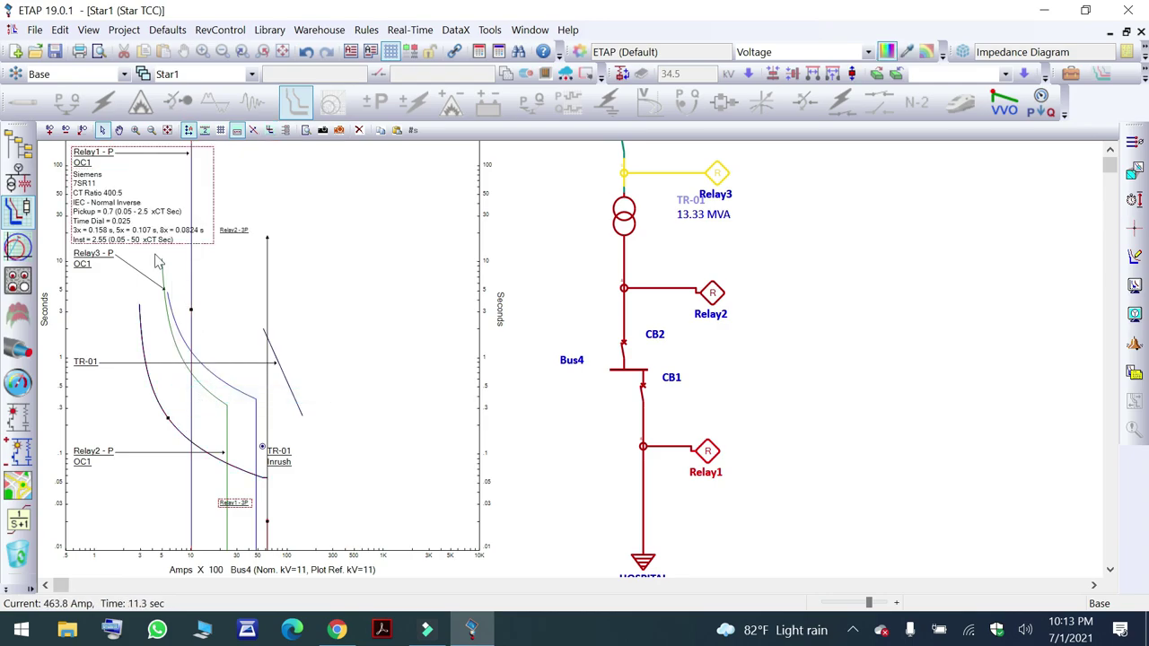
drag(109, 196, 375, 200)
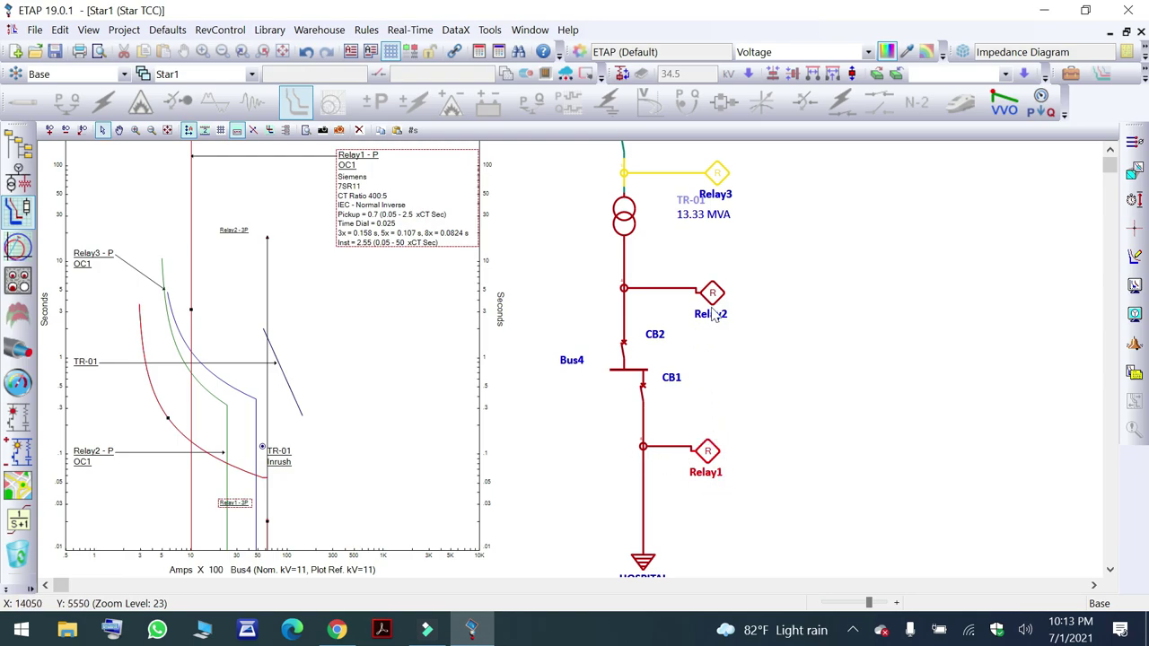
Show the settings on Relay2's curve label and place the label directly below Relay1's label.
click(220, 402)
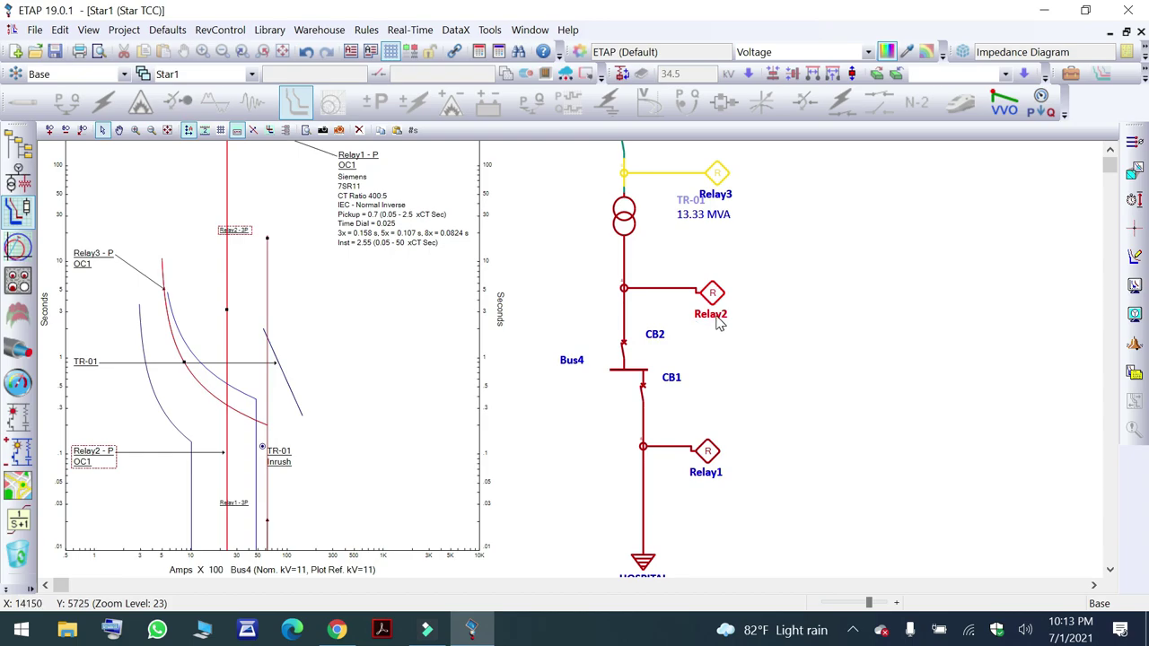
right_click(240, 422)
click(269, 382)
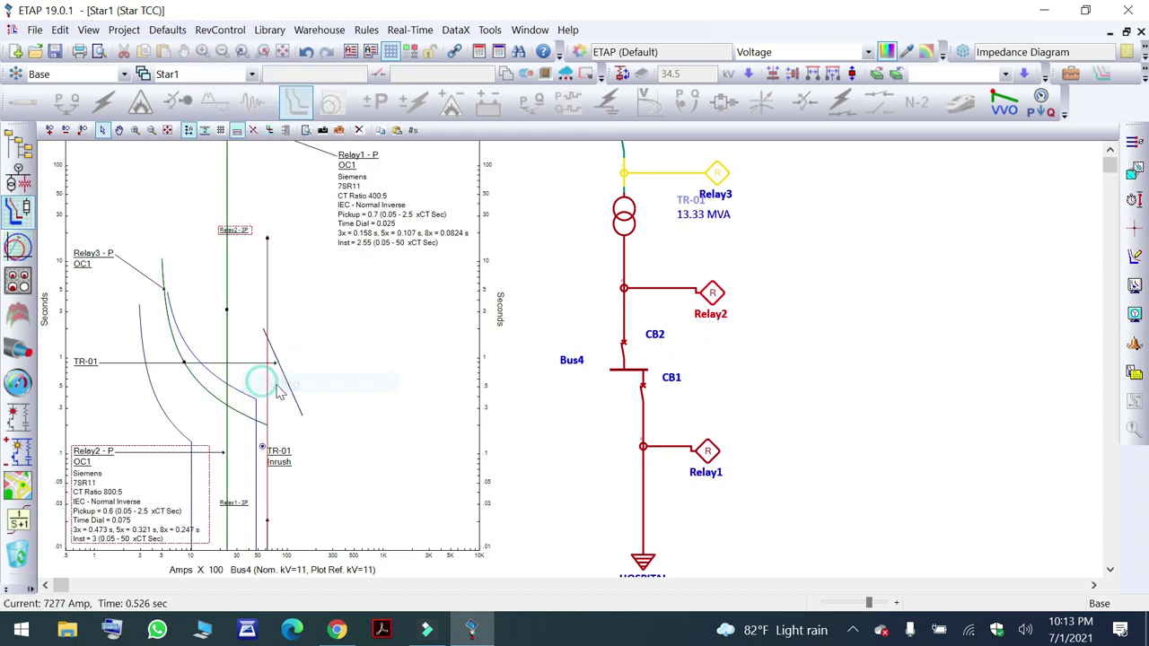
drag(132, 508, 395, 321)
Show the settings on Relay3's curve label and place the label directly below Relay2's label.
click(213, 377)
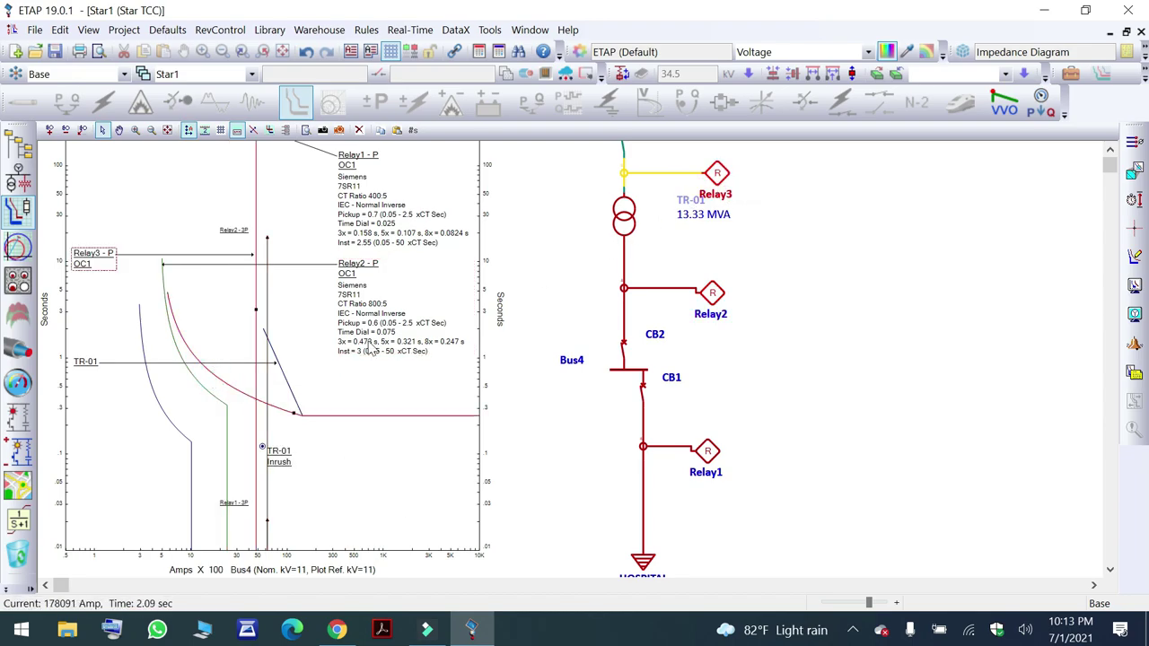
right_click(232, 393)
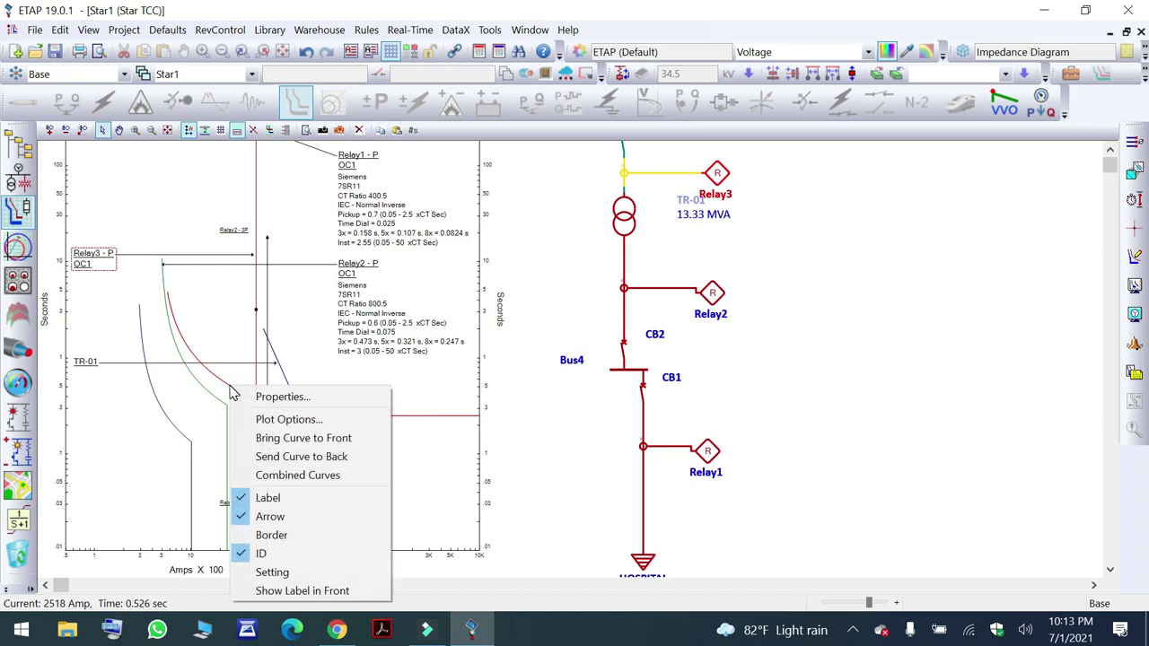
click(288, 573)
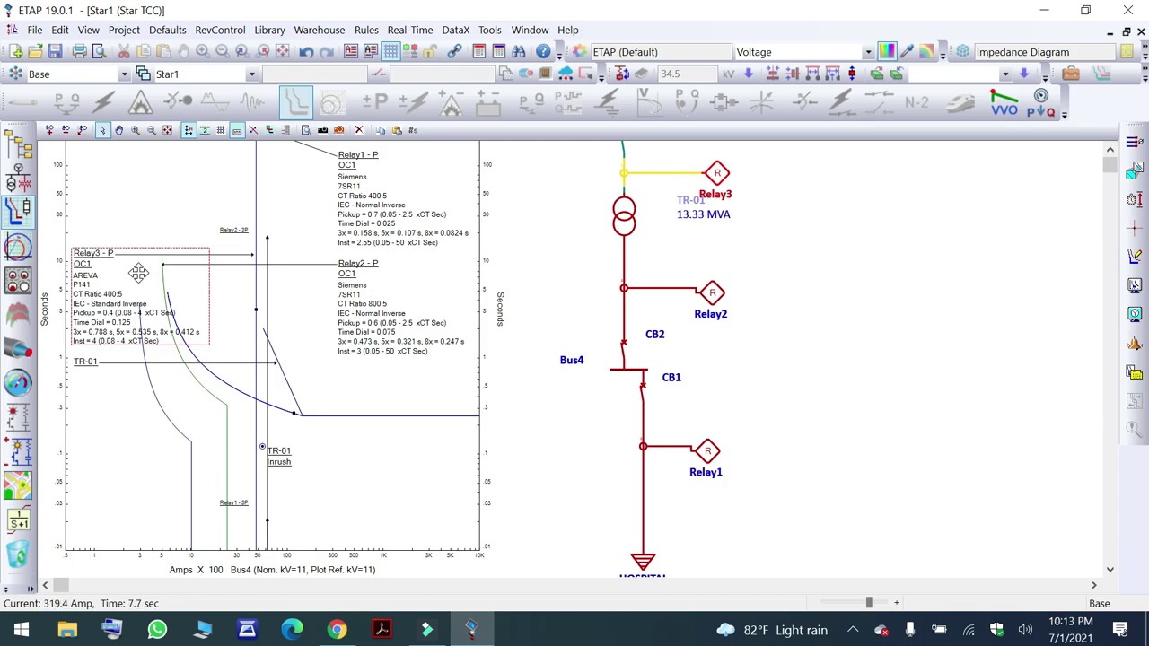
drag(139, 299, 399, 419)
click(811, 392)
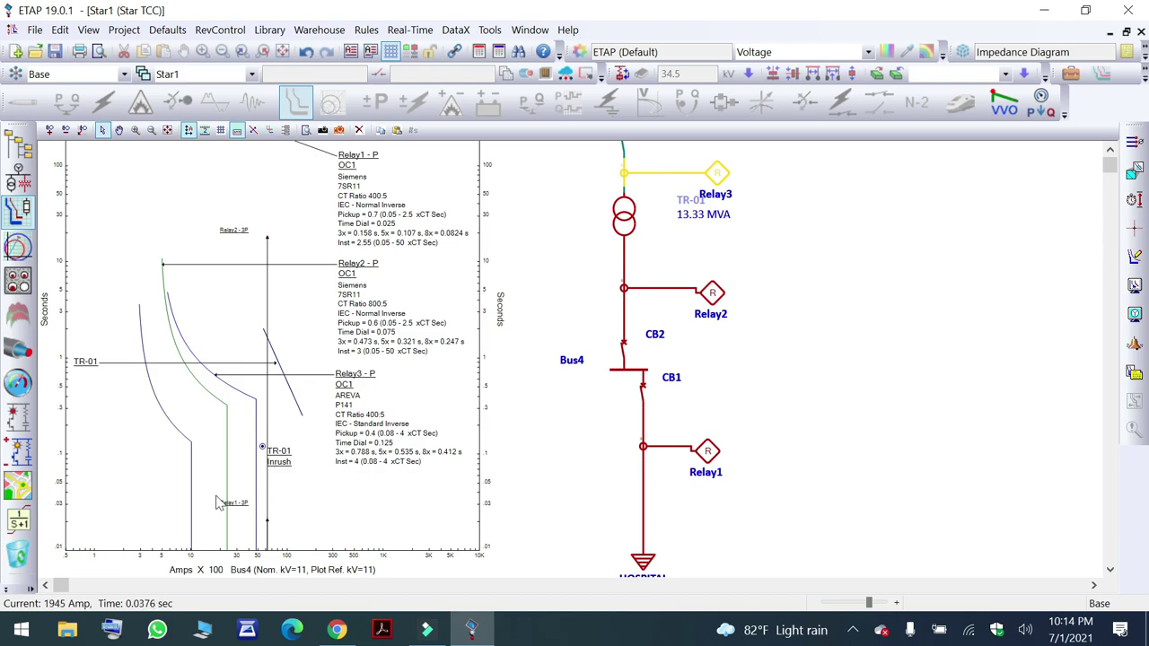
Shift Relay1's instantaneous line slightly lower in current on the TCC plot, to a pickup of 2.5.
mouse_move(259, 493)
mouse_move(228, 463)
click(164, 422)
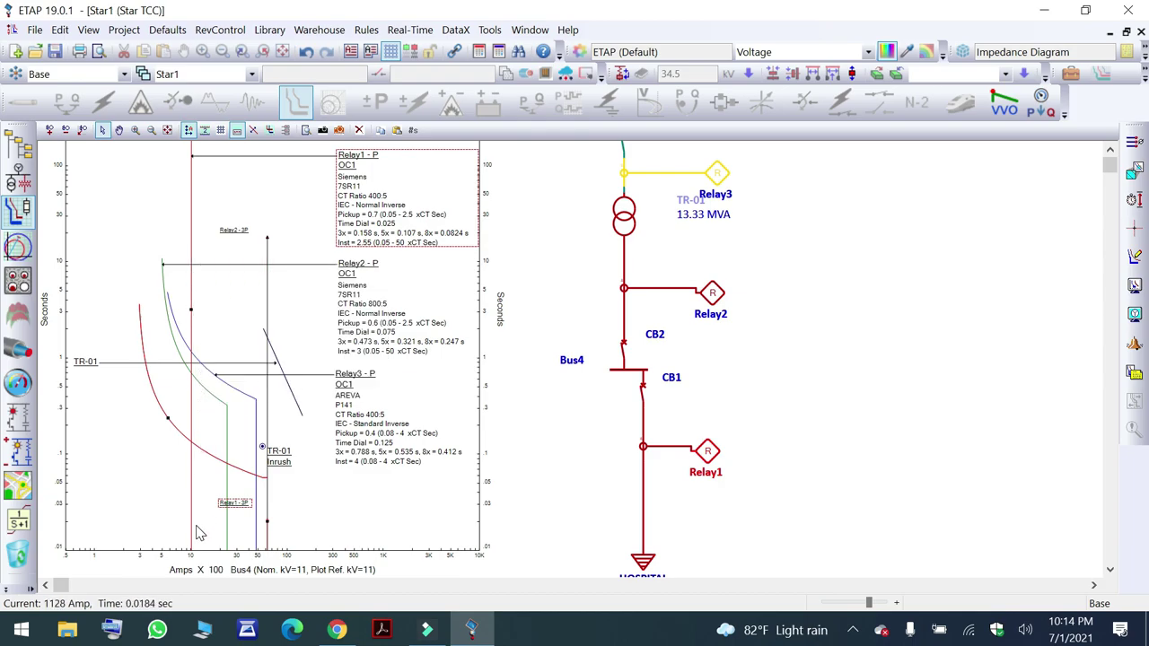
click(326, 506)
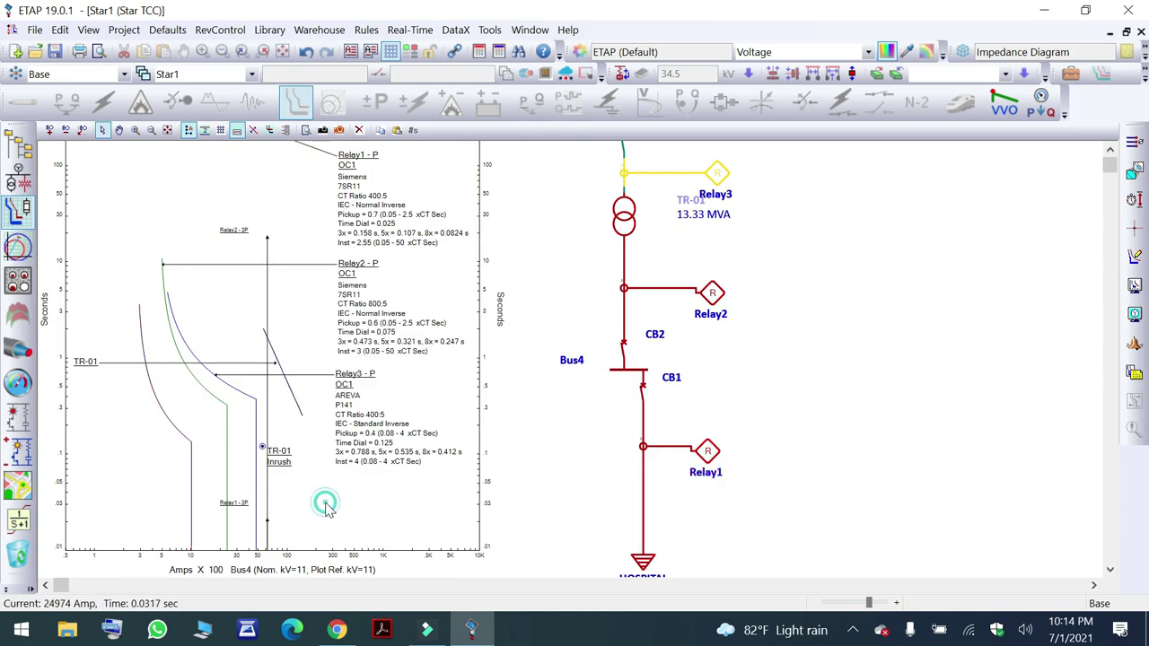
click(177, 431)
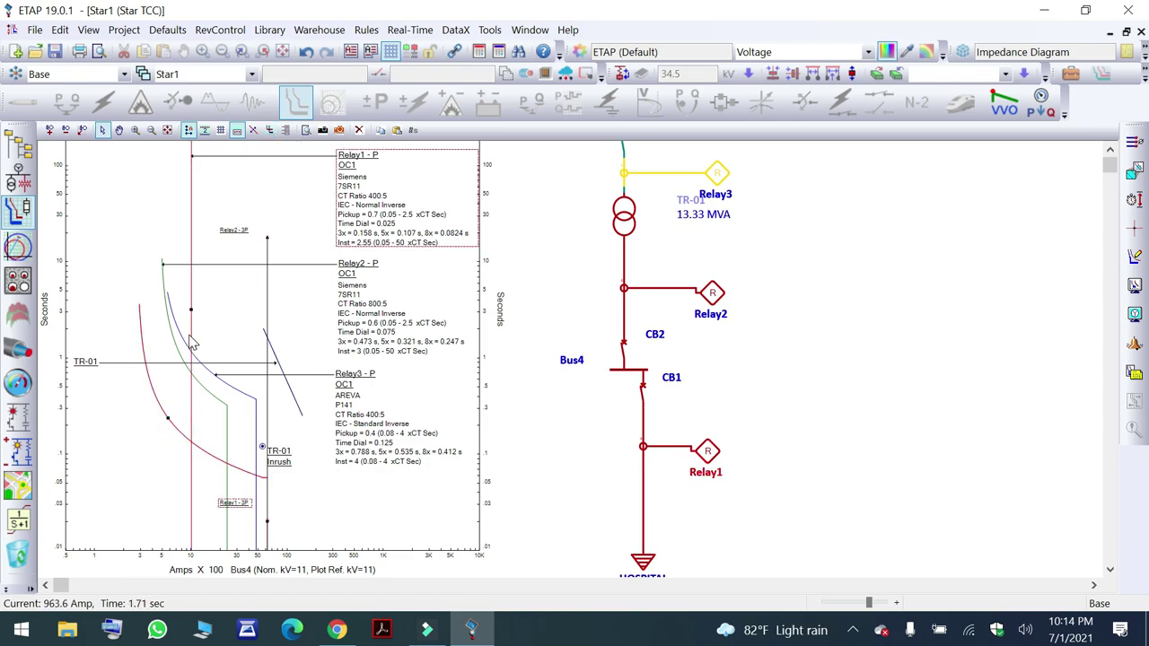
mouse_move(189, 312)
mouse_down()
mouse_move(272, 311)
mouse_move(192, 313)
mouse_up()
Shift Relay2's instantaneous line slightly lower in current on the TCC plot, to a pickup of 2.98.
click(226, 434)
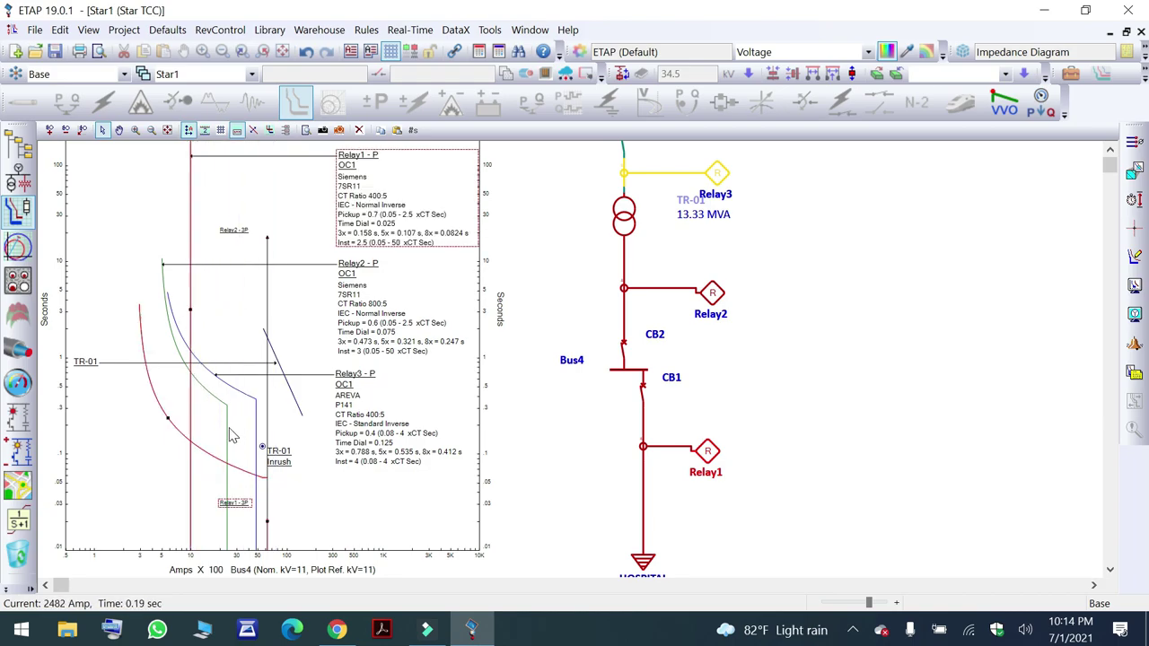
click(229, 427)
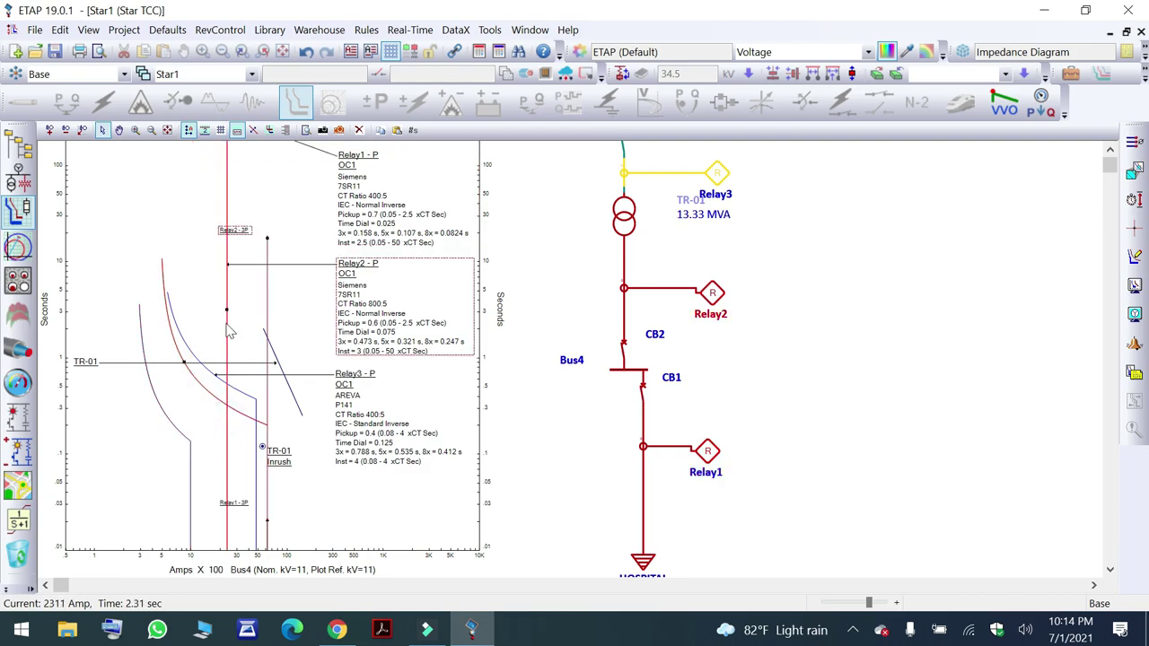
mouse_move(227, 309)
mouse_down()
mouse_move(270, 311)
mouse_move(226, 309)
mouse_up()
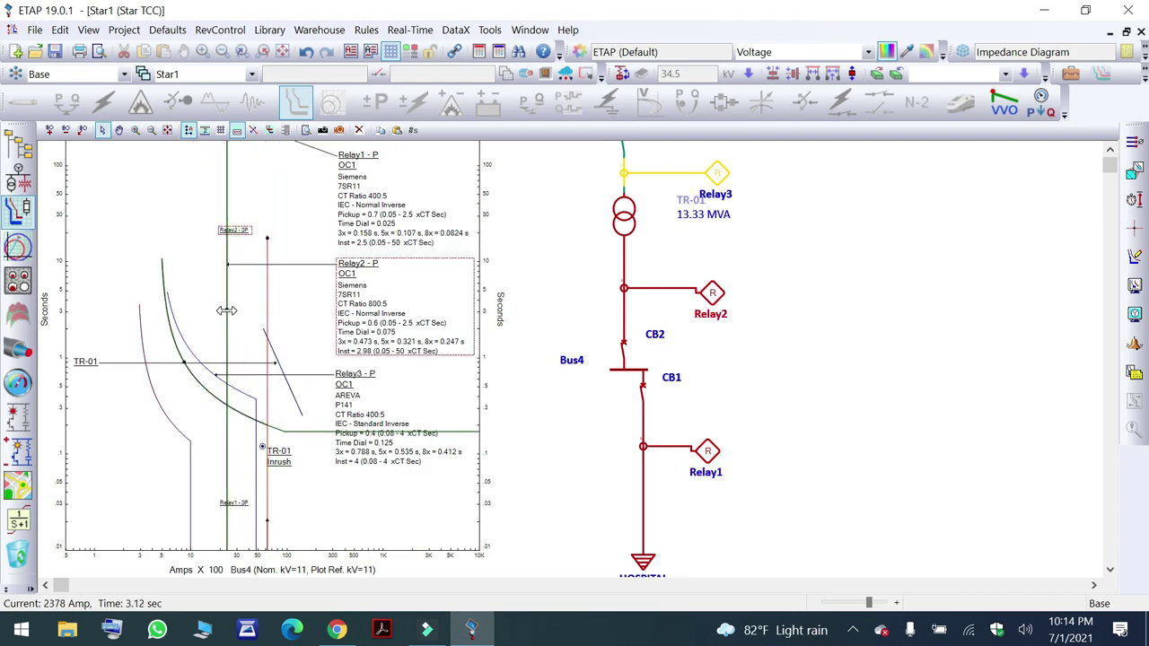
drag(257, 407, 257, 407)
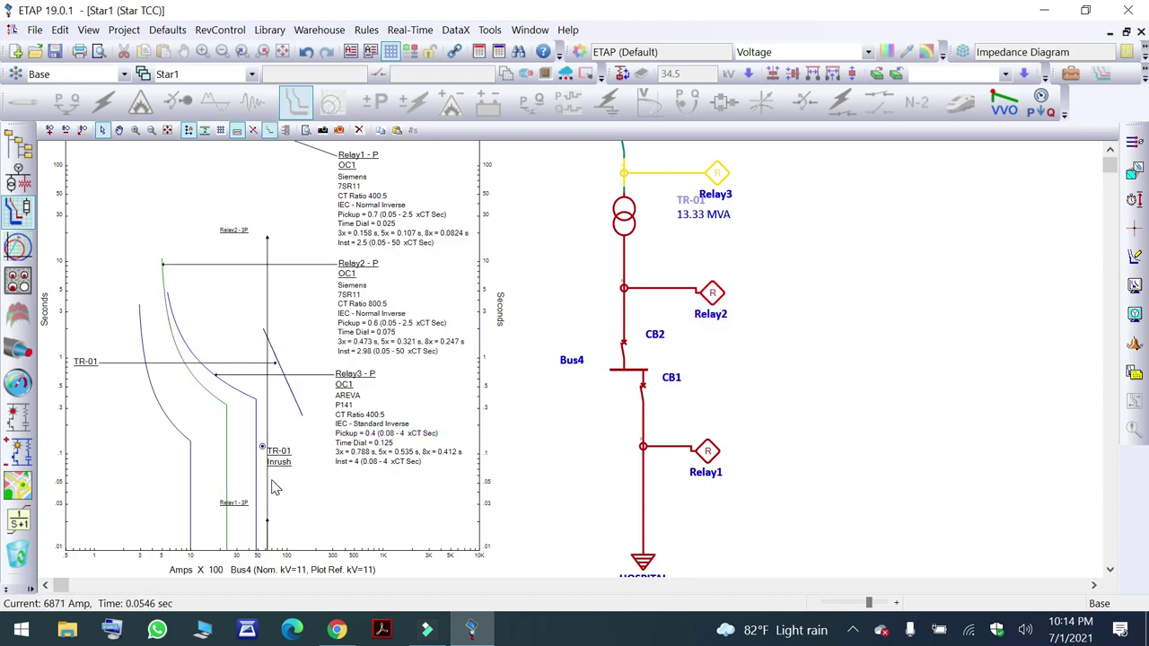
Try to shift Relay3's instantaneous line on the TCC plot to a current beyond the TR-01 inrush point.
click(257, 399)
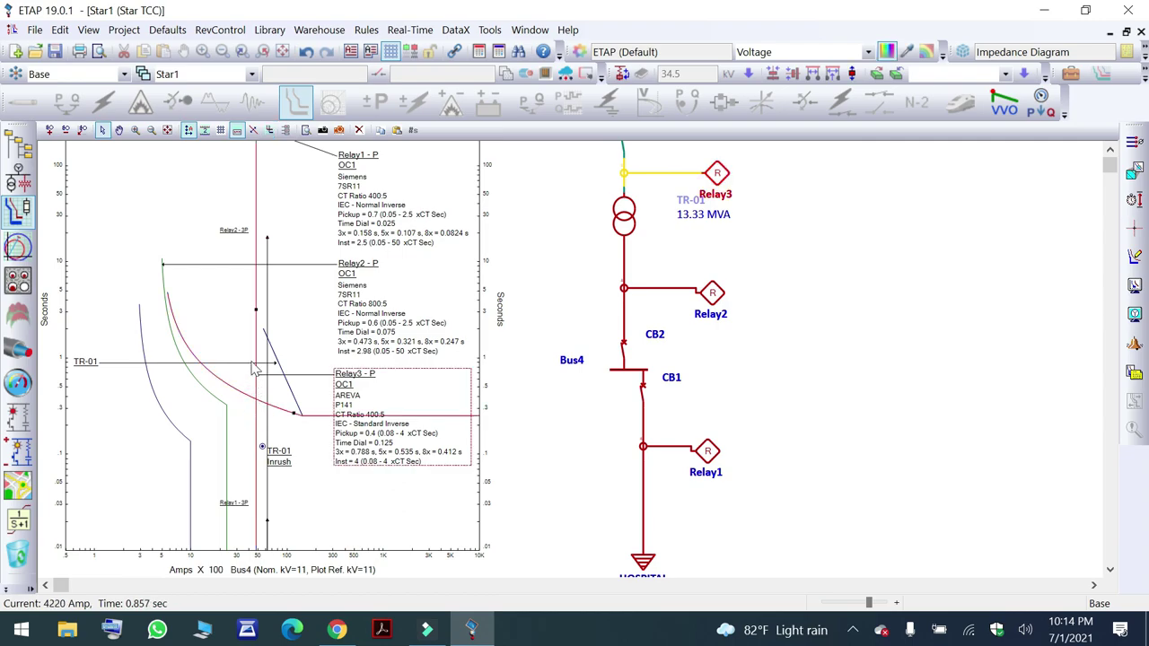
mouse_move(256, 308)
mouse_down()
mouse_move(319, 310)
mouse_move(245, 310)
mouse_up()
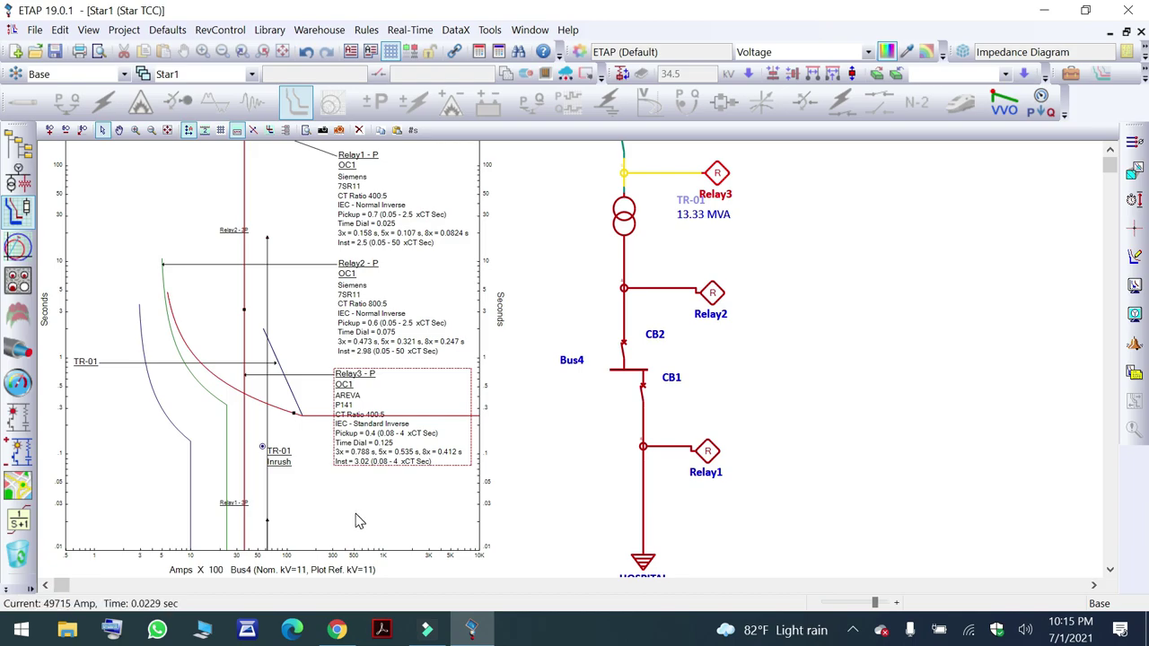
scroll(357, 521, up, 1)
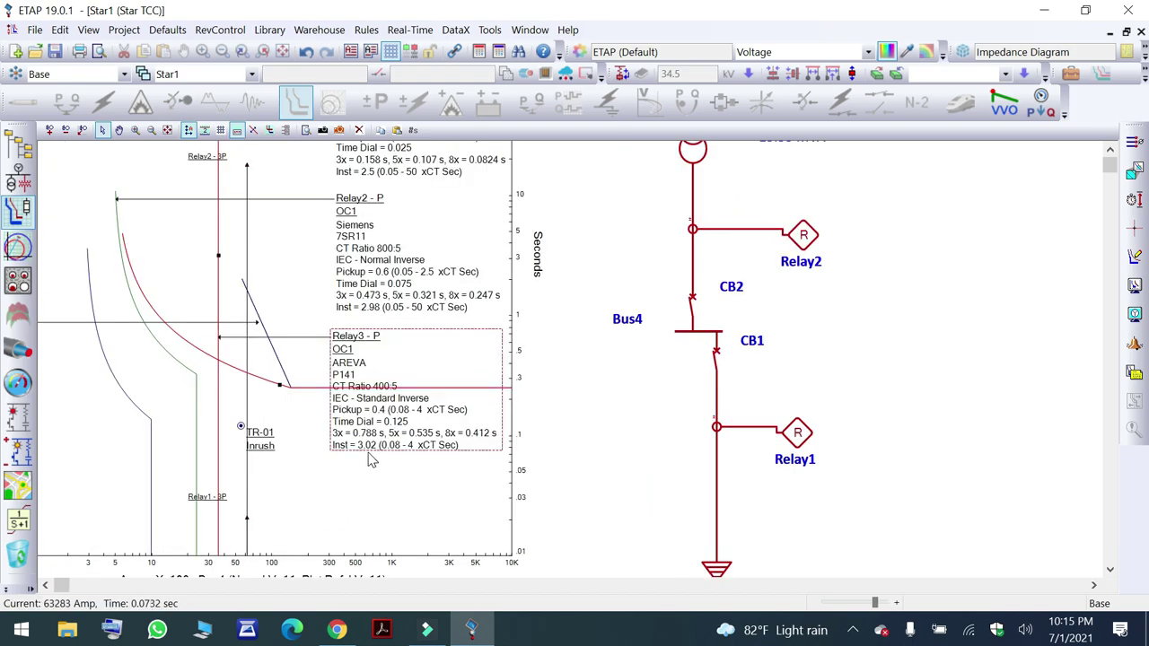
drag(215, 256, 235, 254)
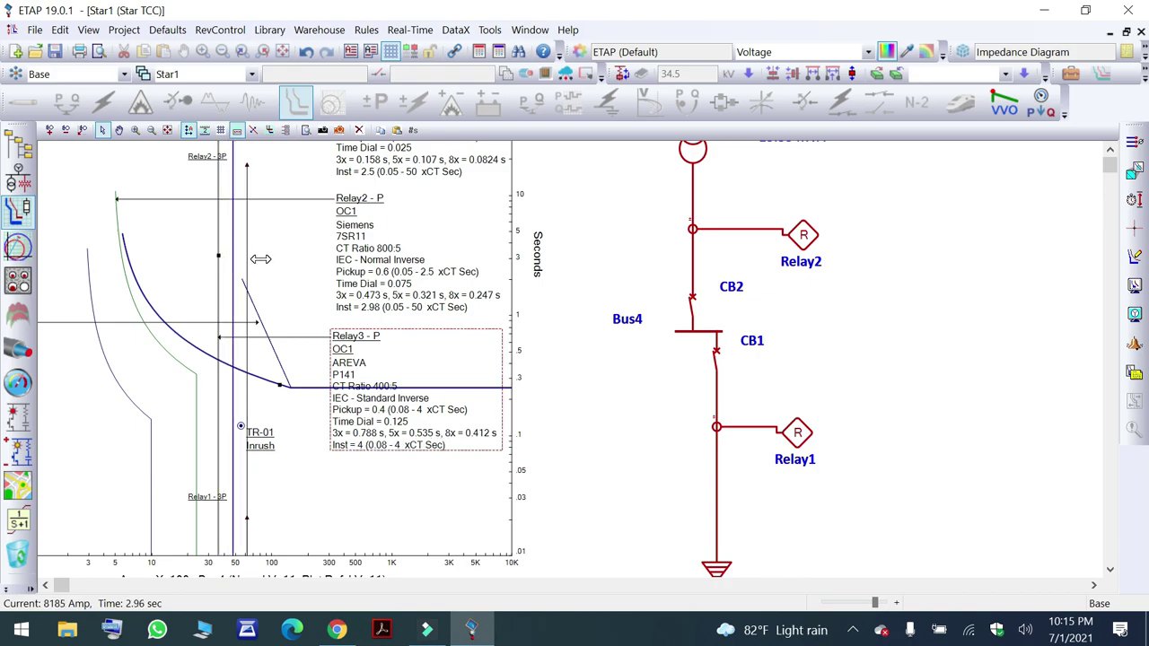
drag(261, 260, 261, 259)
mouse_move(249, 524)
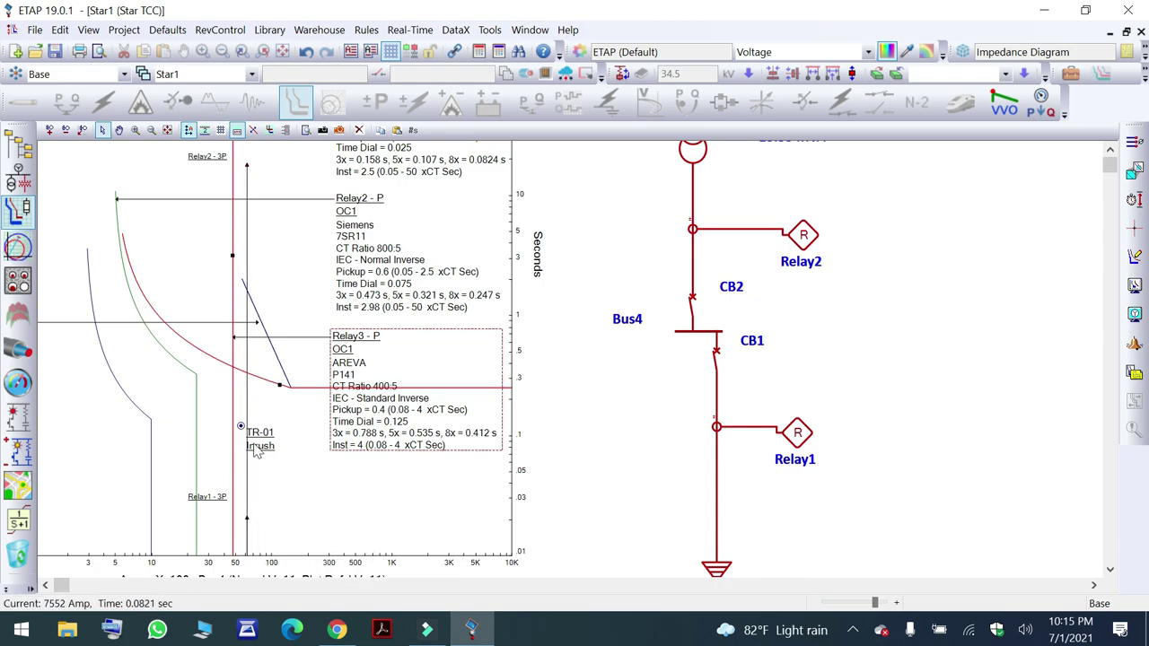
Try to set Relay3's phase instantaneous pickup to 20 in its overcurrent settings.
double_click(236, 418)
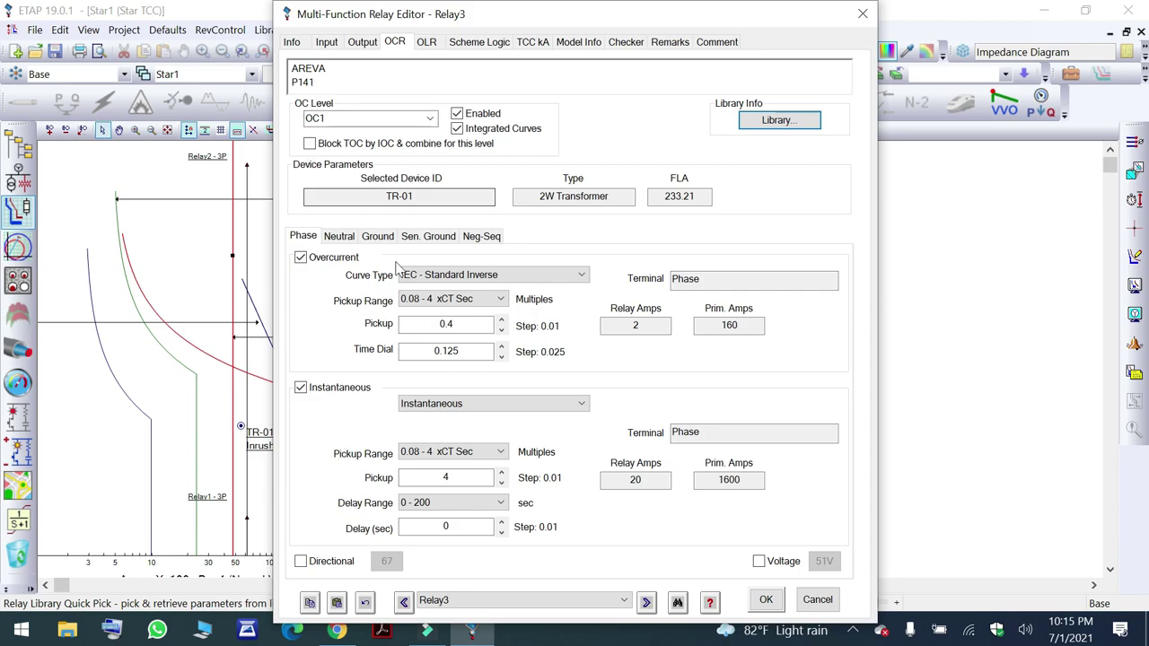
double_click(458, 478)
text(20)
click(758, 601)
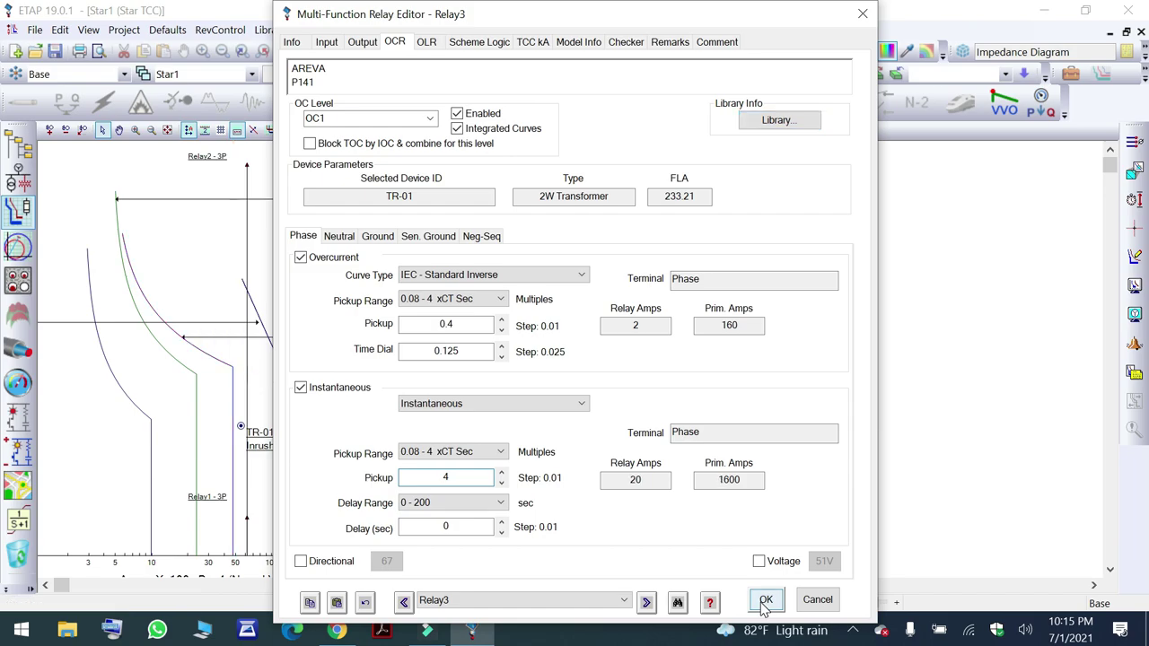
key(Return)
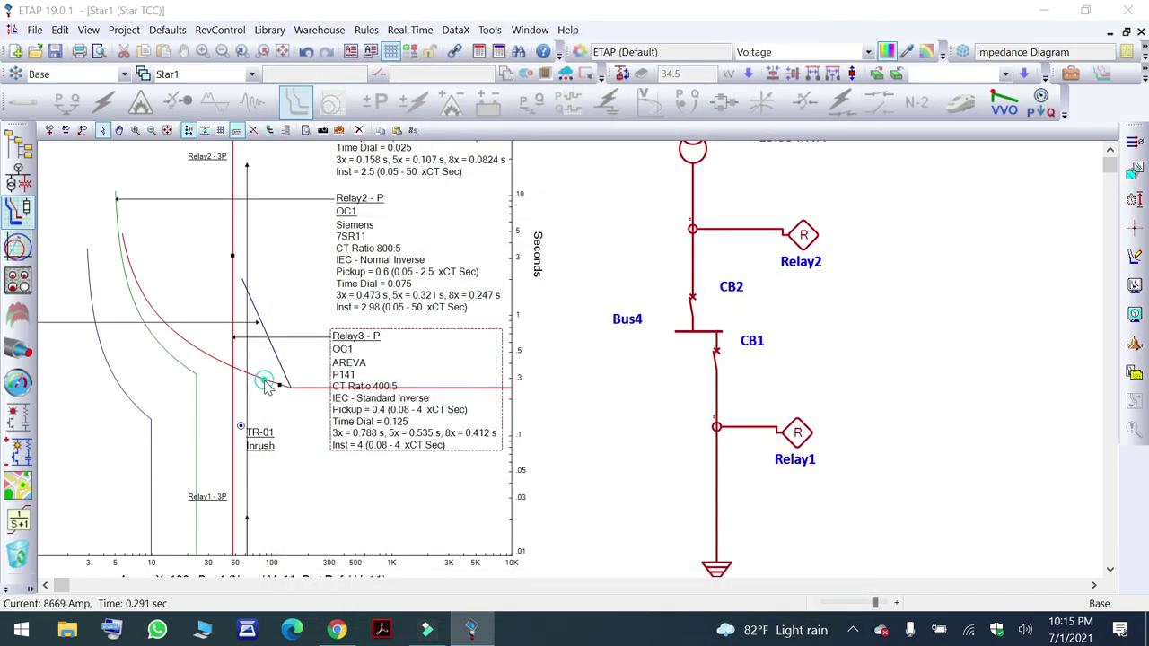
Set Relay3's instantaneous pickup range to 0.08 - 32 xCT Sec and shift its instantaneous line past the TR-01 inrush point, to a pickup of 5.65.
double_click(266, 386)
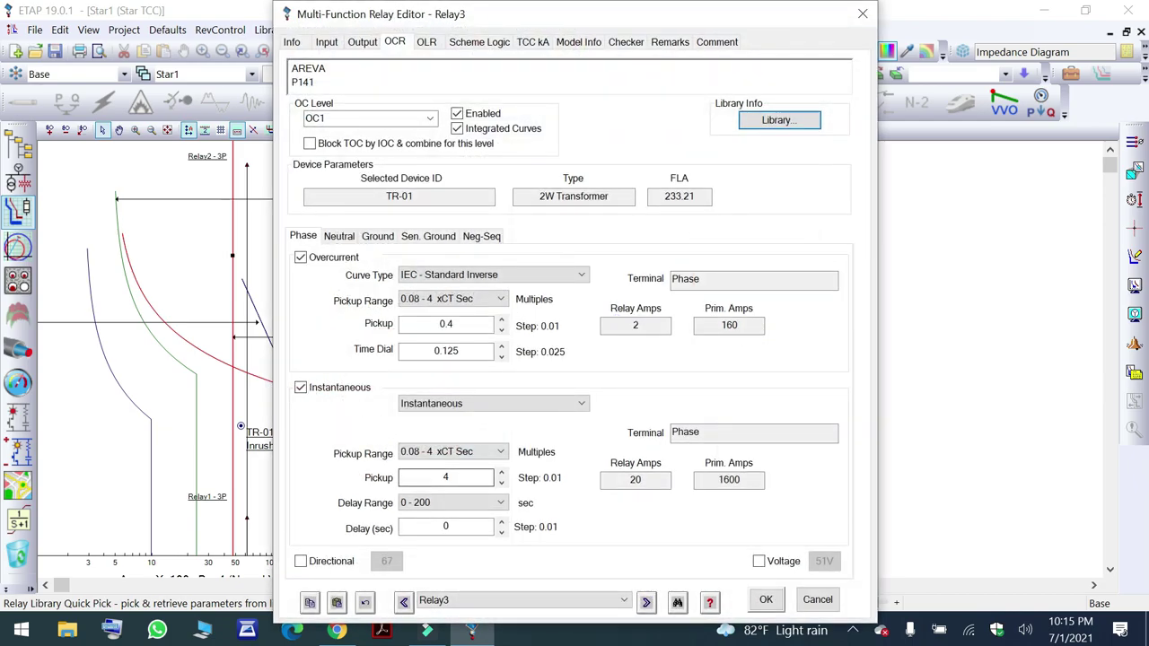
click(500, 454)
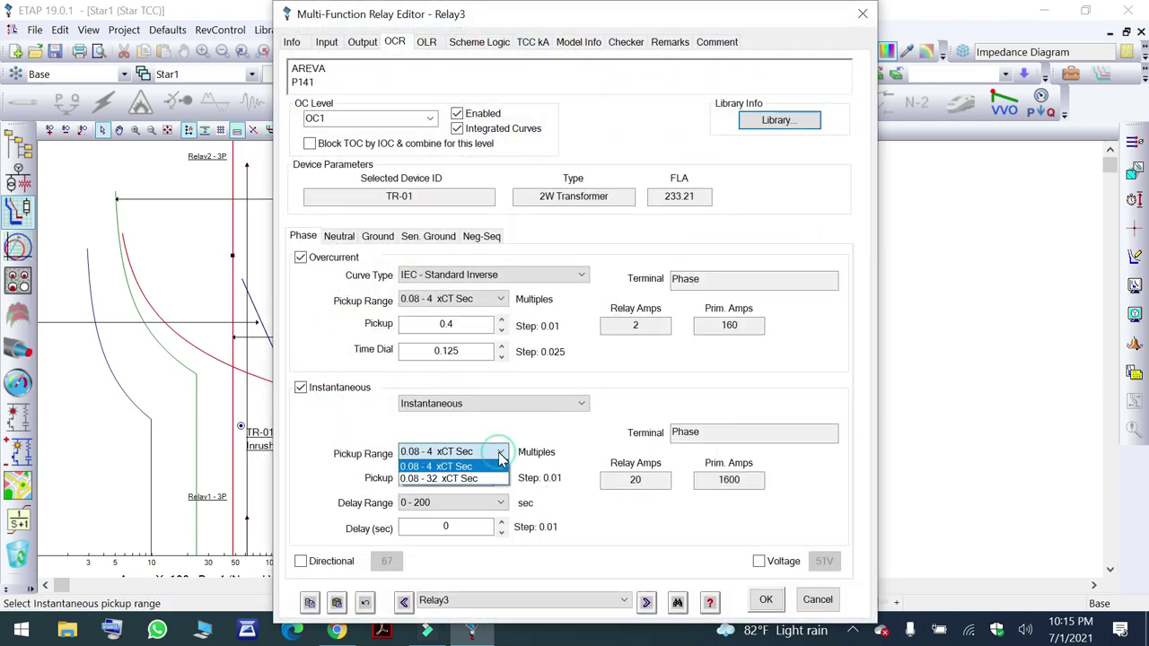
click(435, 480)
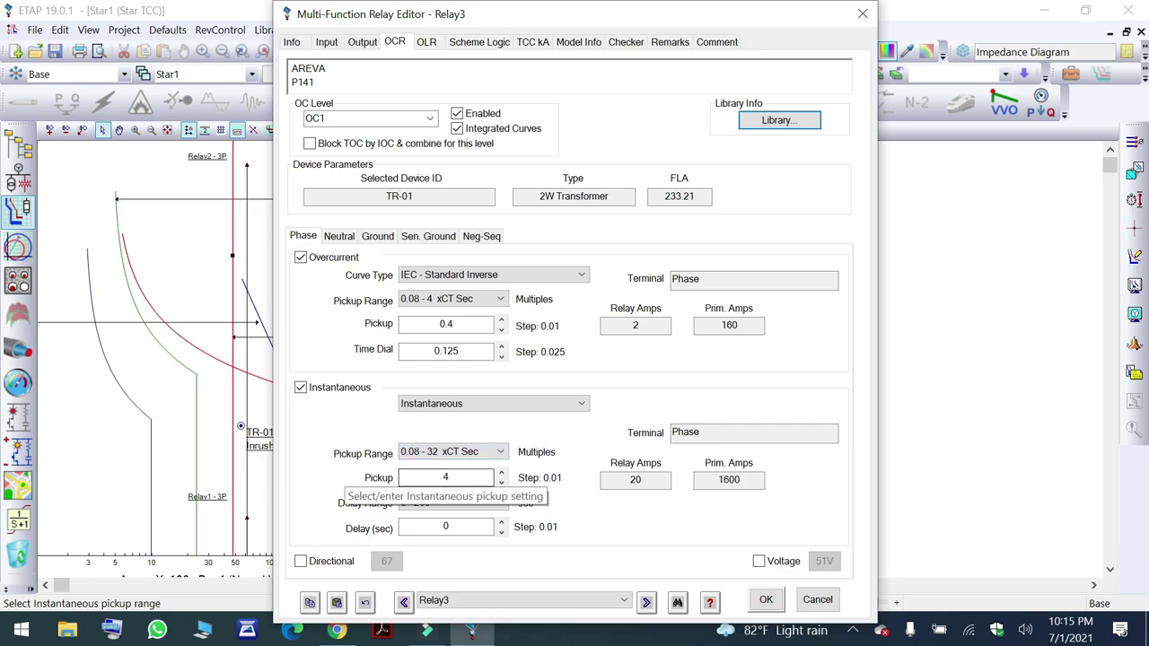
click(766, 600)
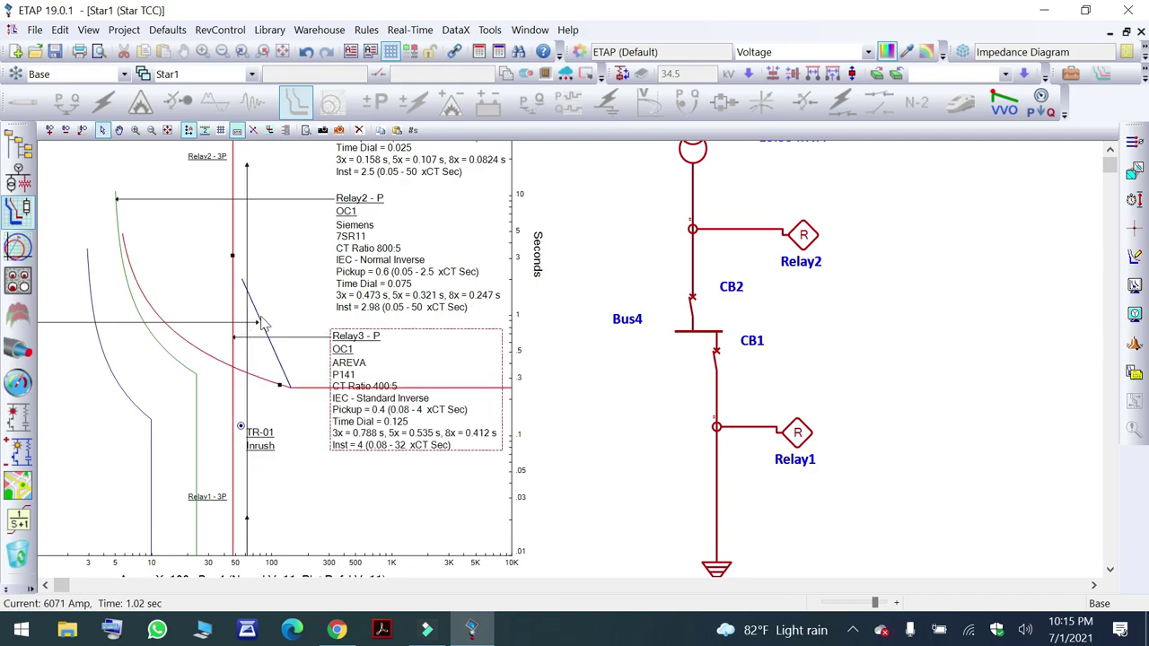
drag(234, 256, 252, 256)
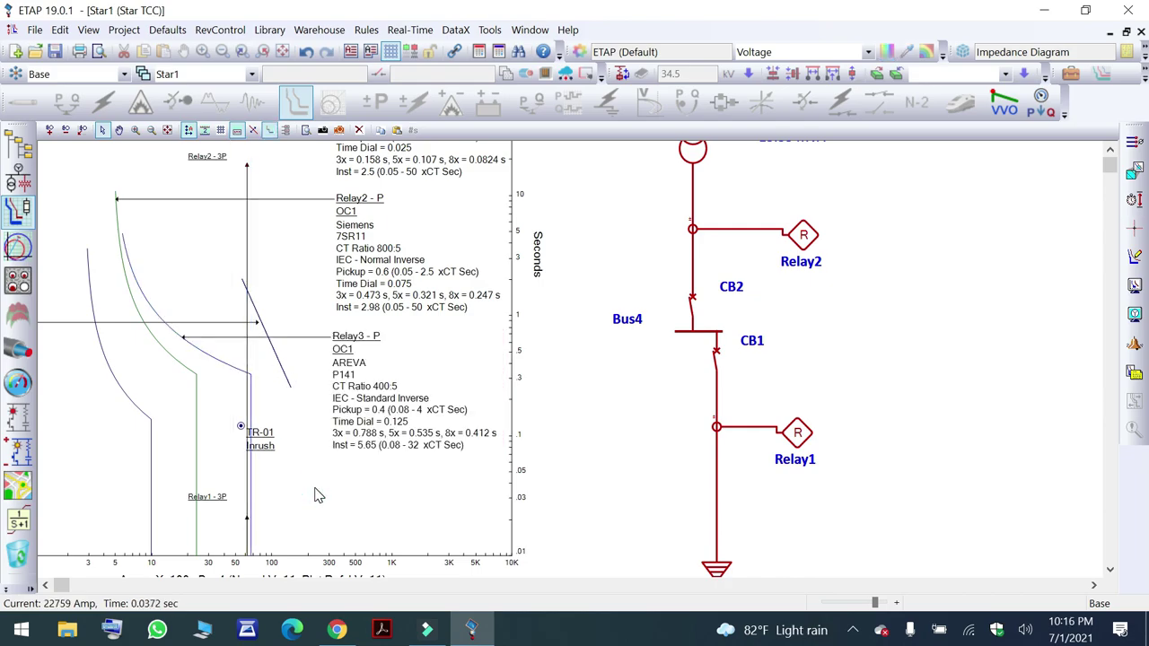
Simulate a fault on the connector above HOSPITAL in the OLV1 one-line diagram and review the sequence-of-operation events.
click(19, 184)
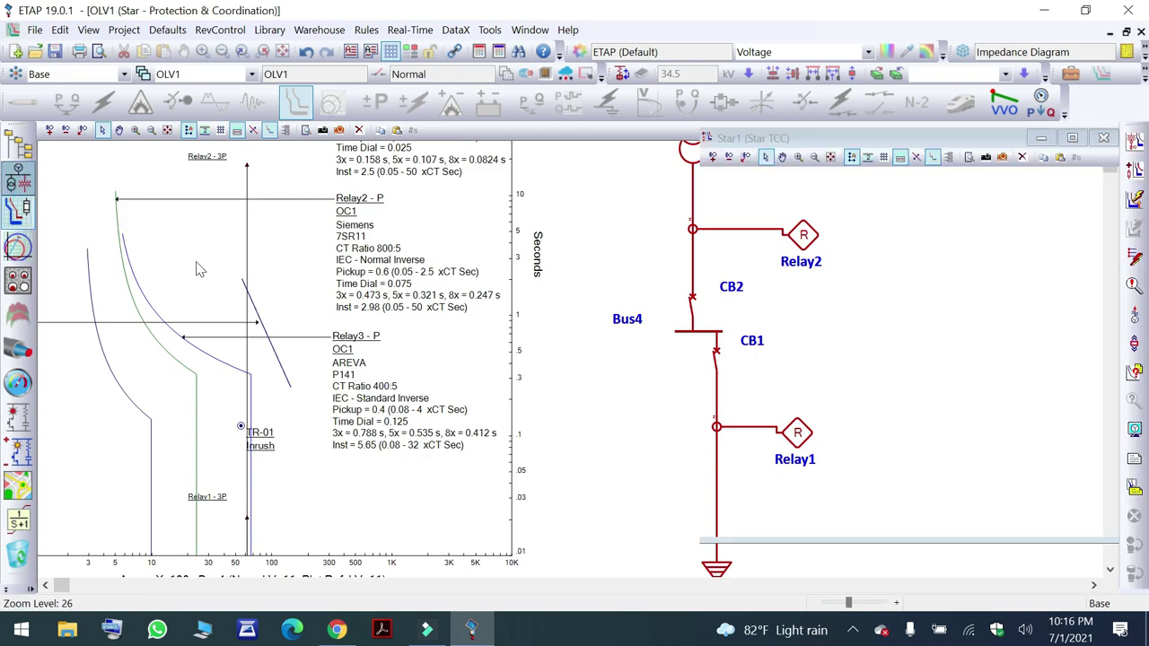
click(1135, 255)
click(615, 507)
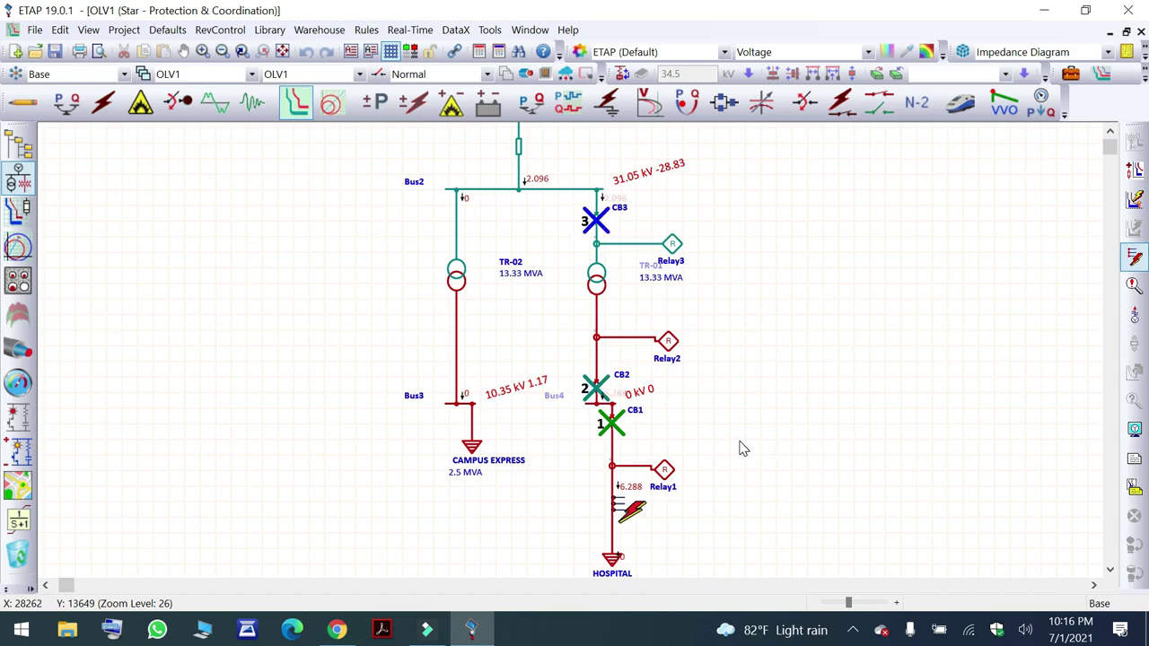
click(741, 449)
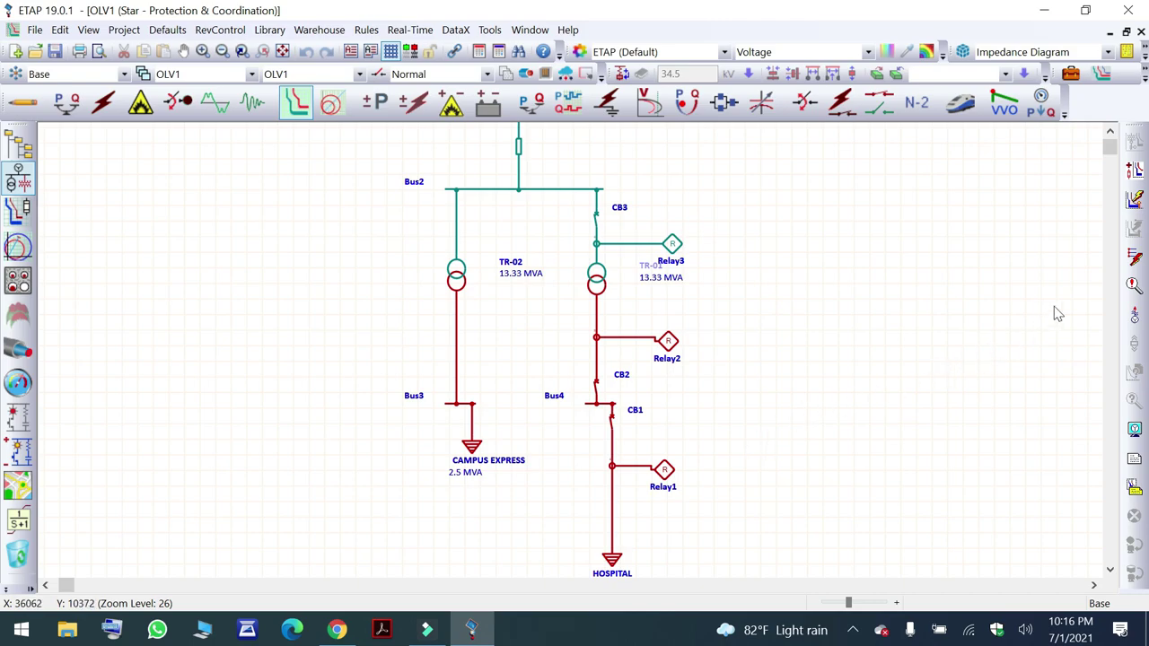
click(1133, 286)
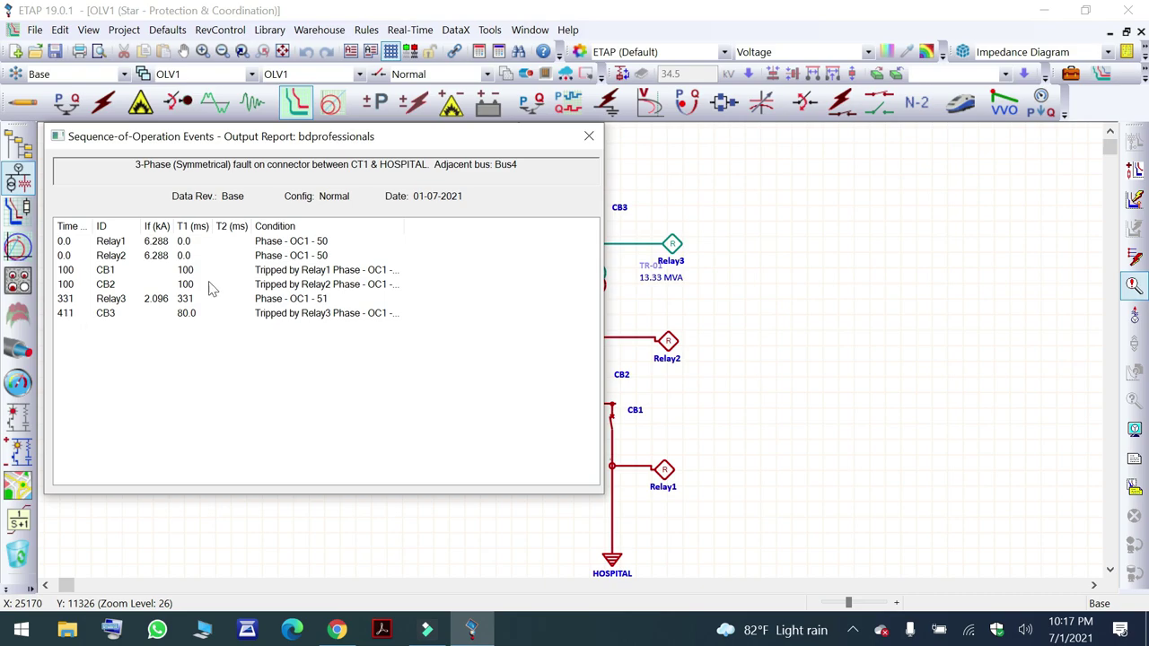
click(589, 136)
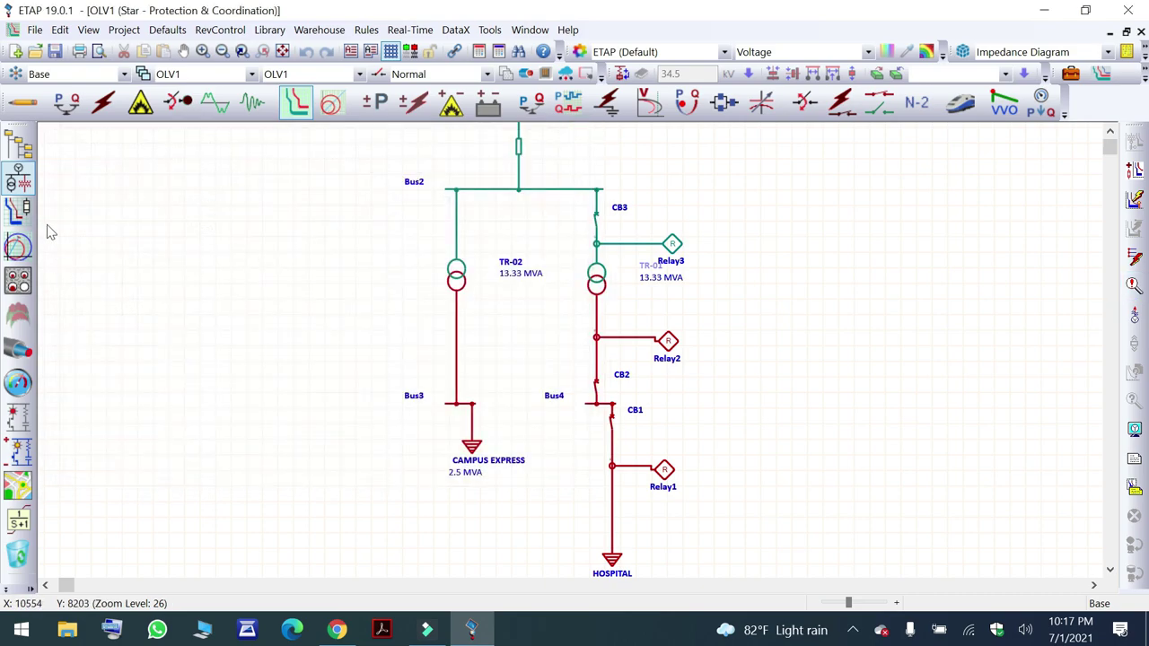
Return to the Star1 TCC plot and set Relay2's phase instantaneous delay to 0.15 seconds.
click(22, 210)
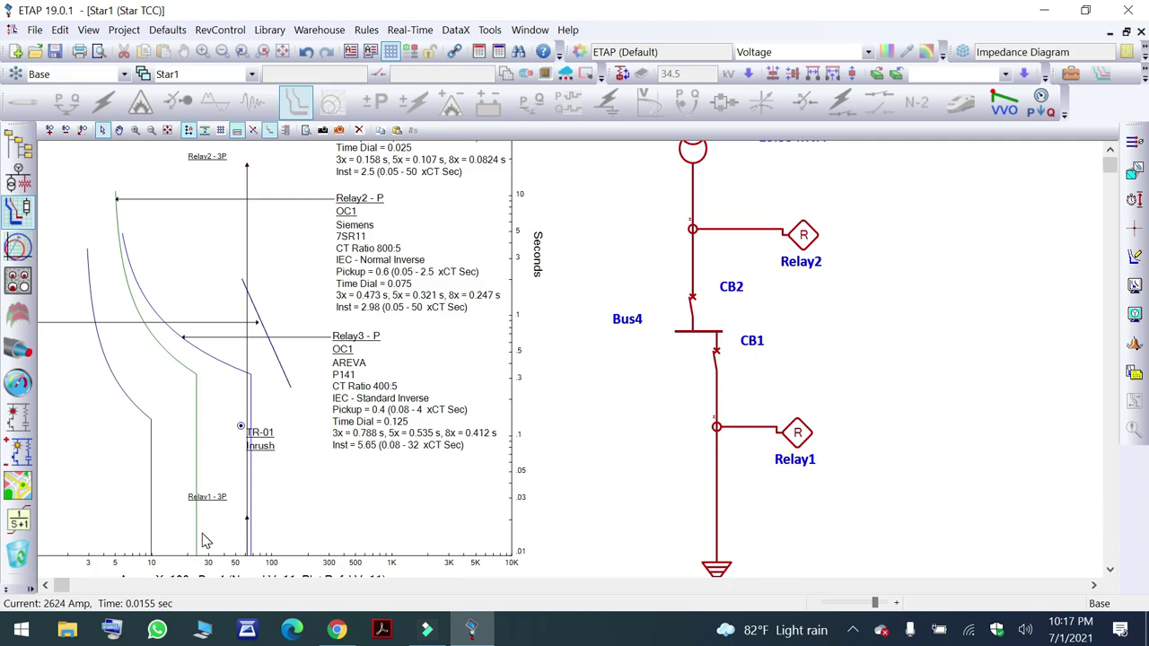
click(196, 405)
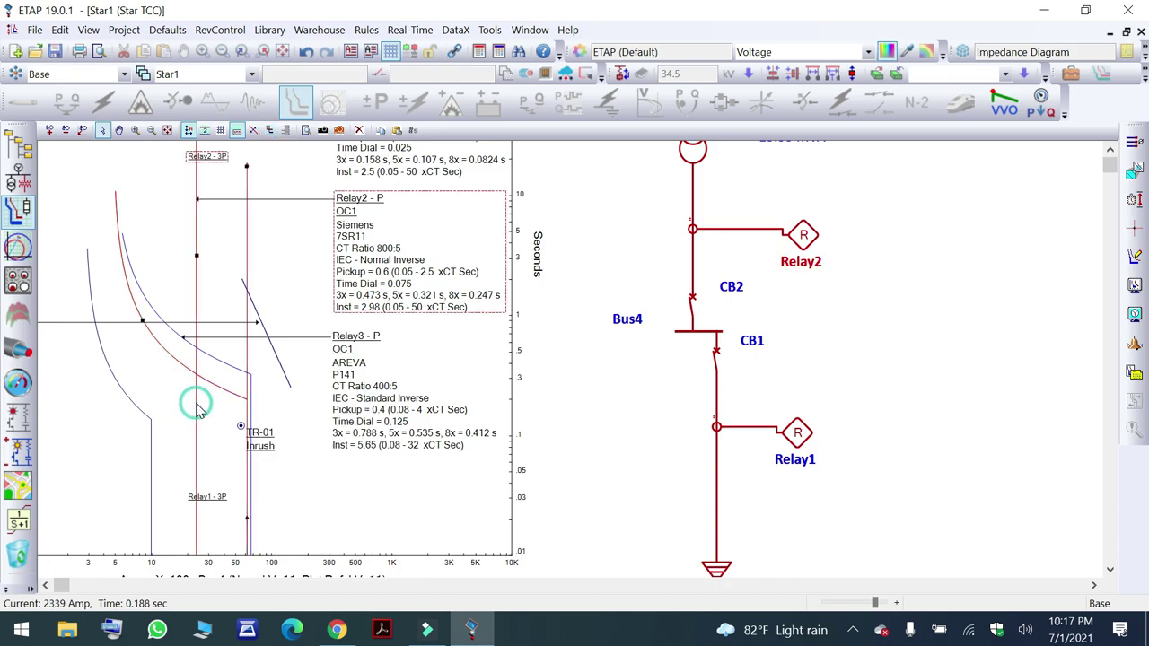
double_click(198, 408)
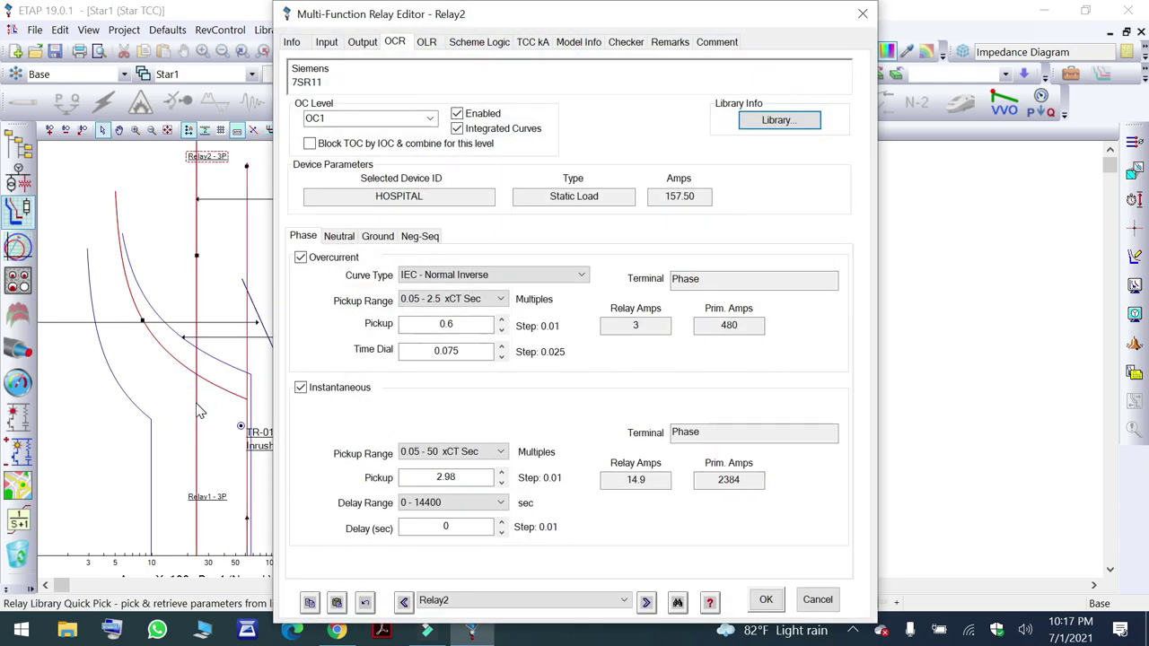
click(435, 526)
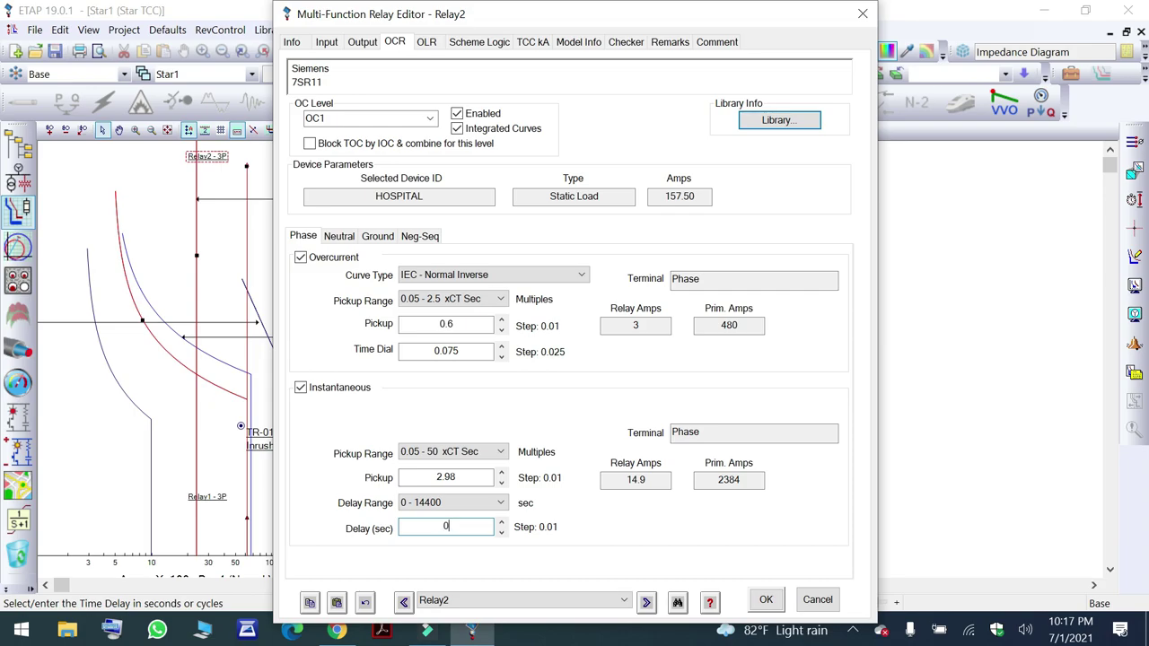
click(764, 600)
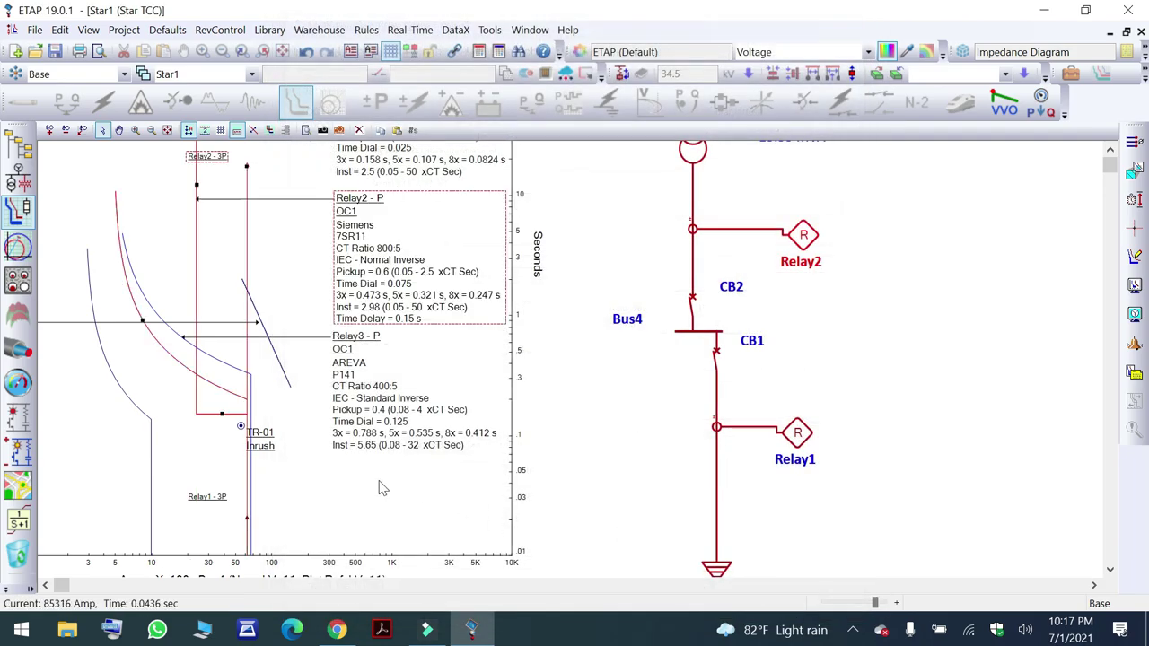
click(302, 485)
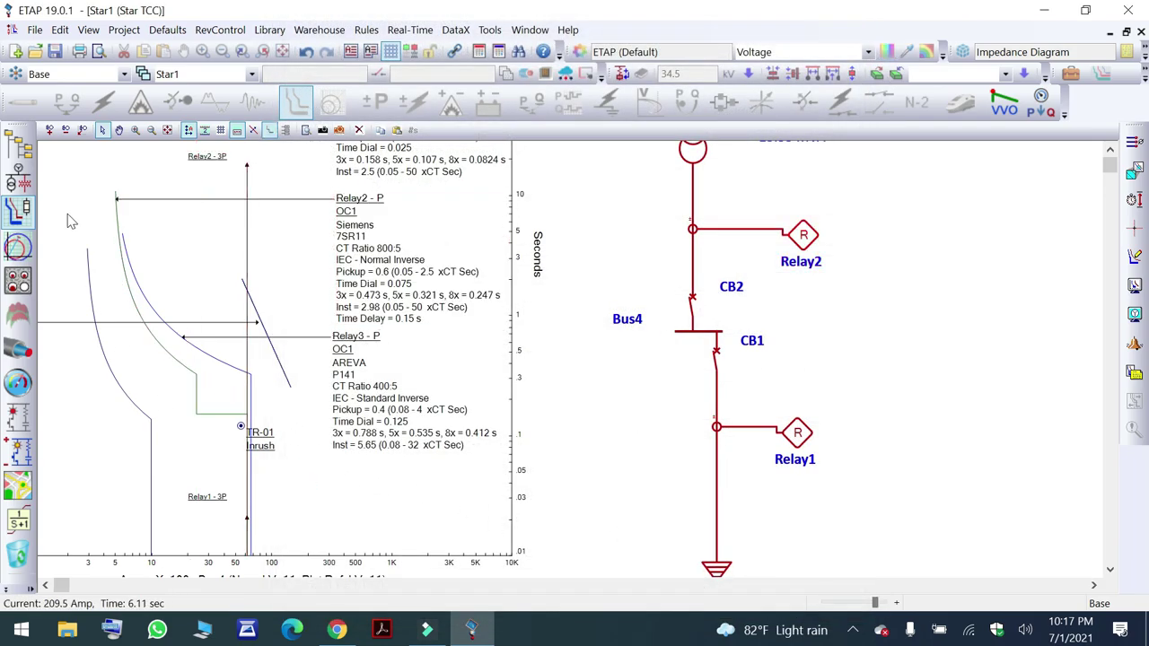
Rerun the fault simulation on the connector above HOSPITAL in the OLV1 one-line diagram and review the sequence-of-operation events.
mouse_move(248, 422)
click(20, 175)
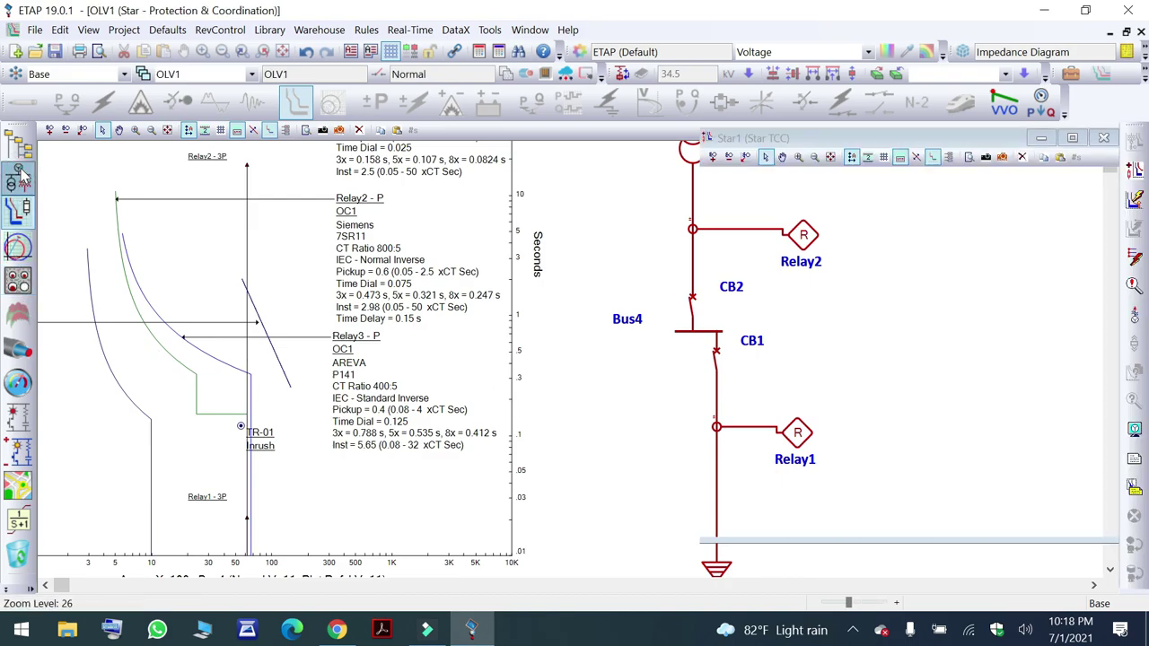
click(1134, 257)
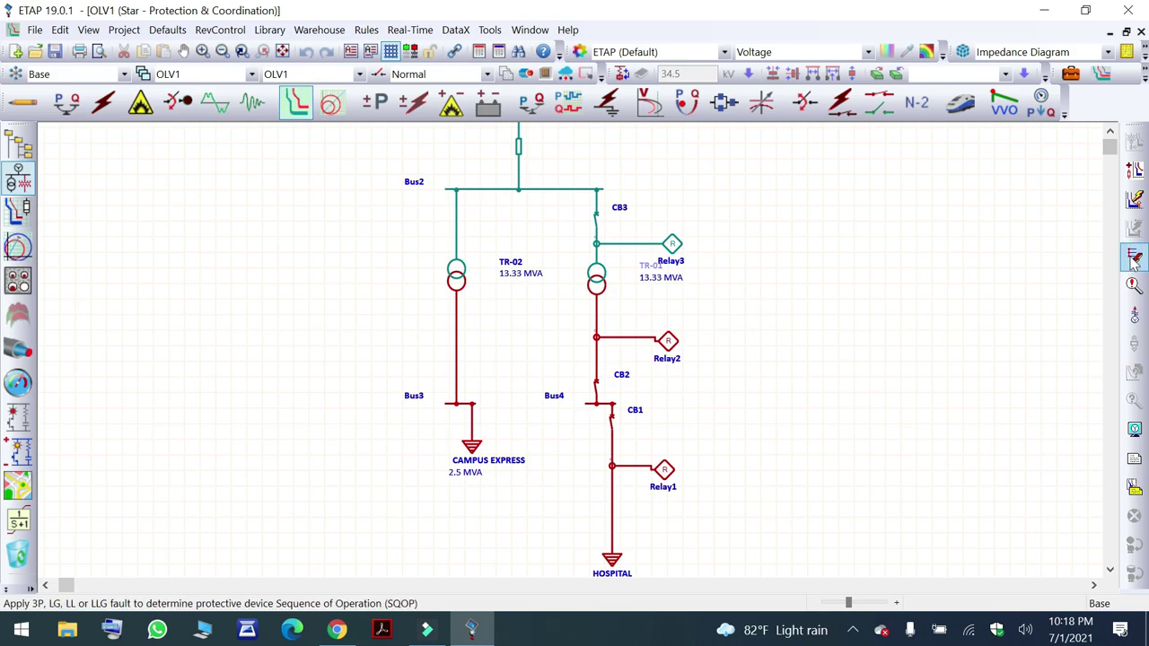
click(621, 519)
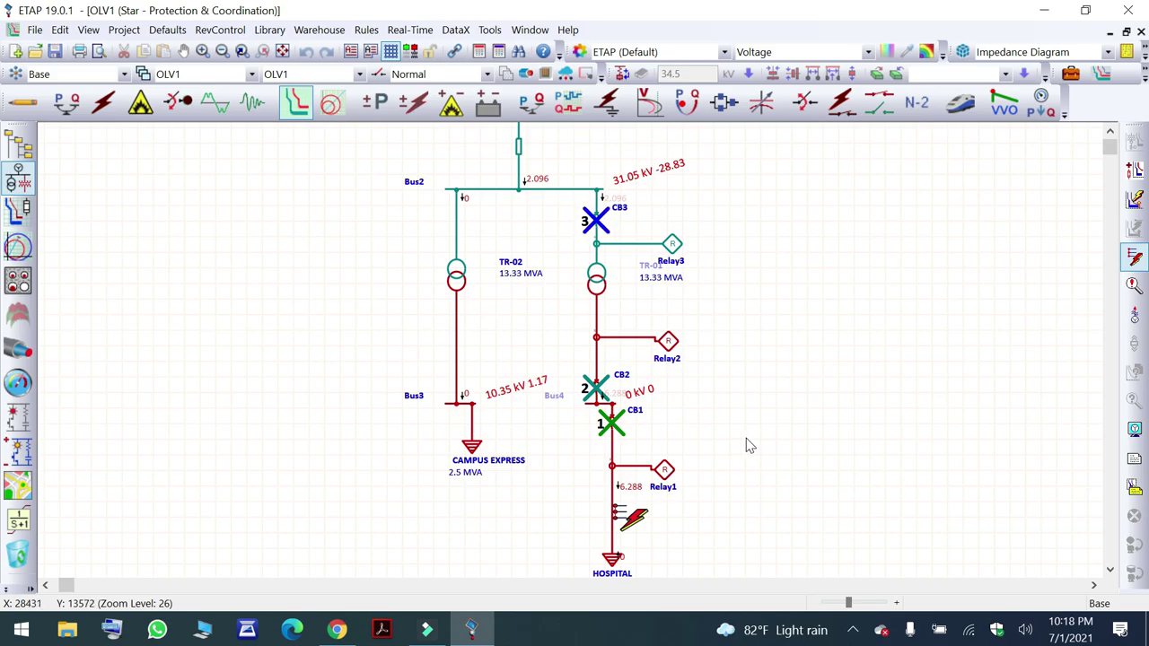
click(1134, 286)
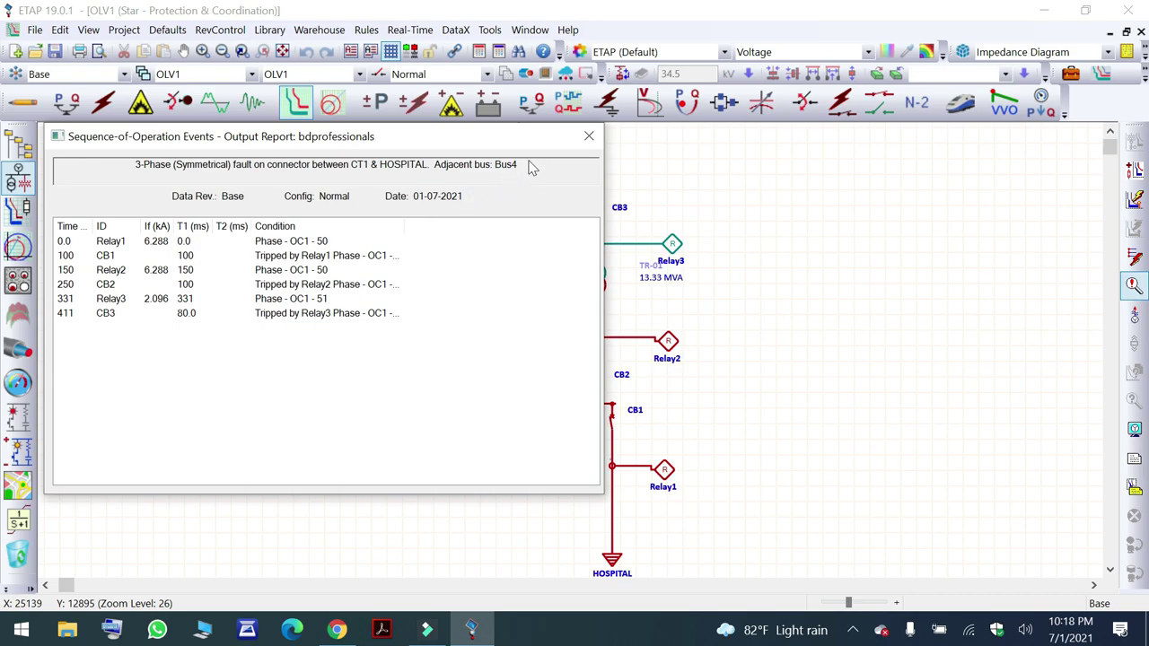
click(584, 138)
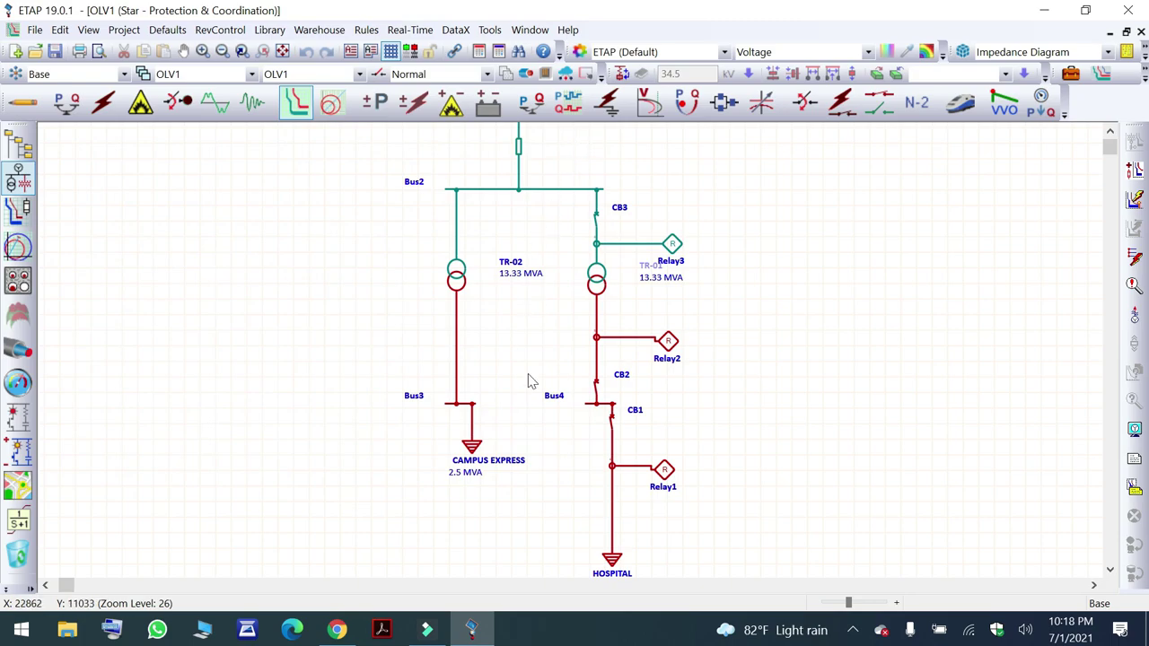
Return to the Star1 TCC plot and add a time-difference marker between the Relay2 and Relay1 phase curves.
click(30, 221)
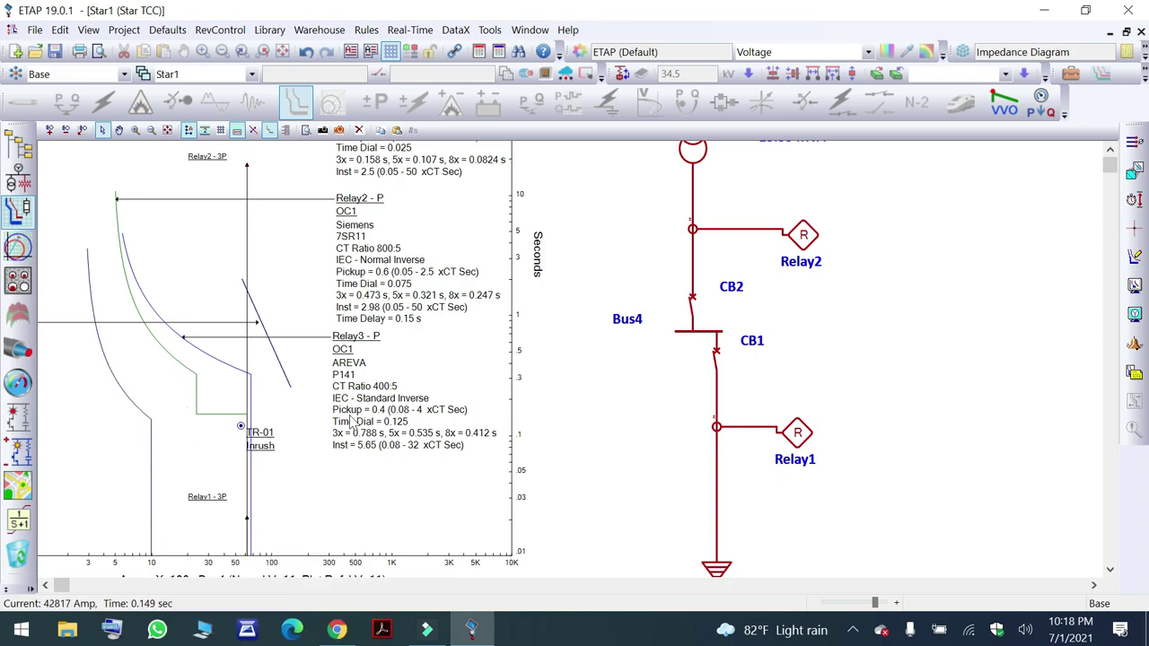
mouse_move(226, 419)
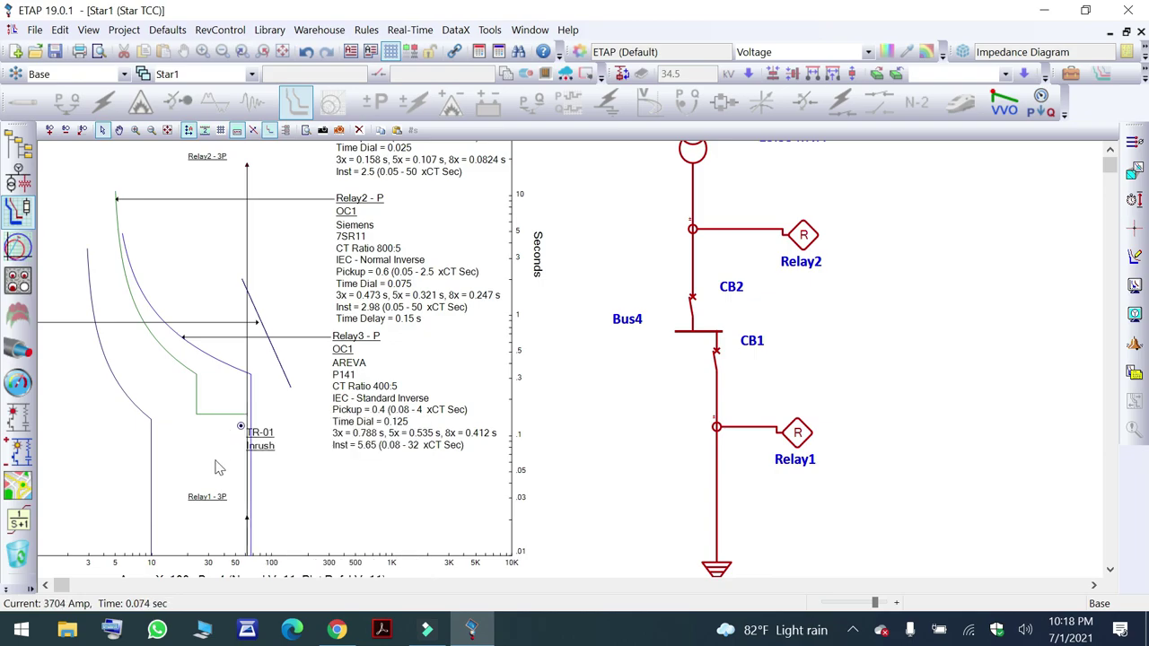
mouse_move(123, 251)
mouse_move(253, 393)
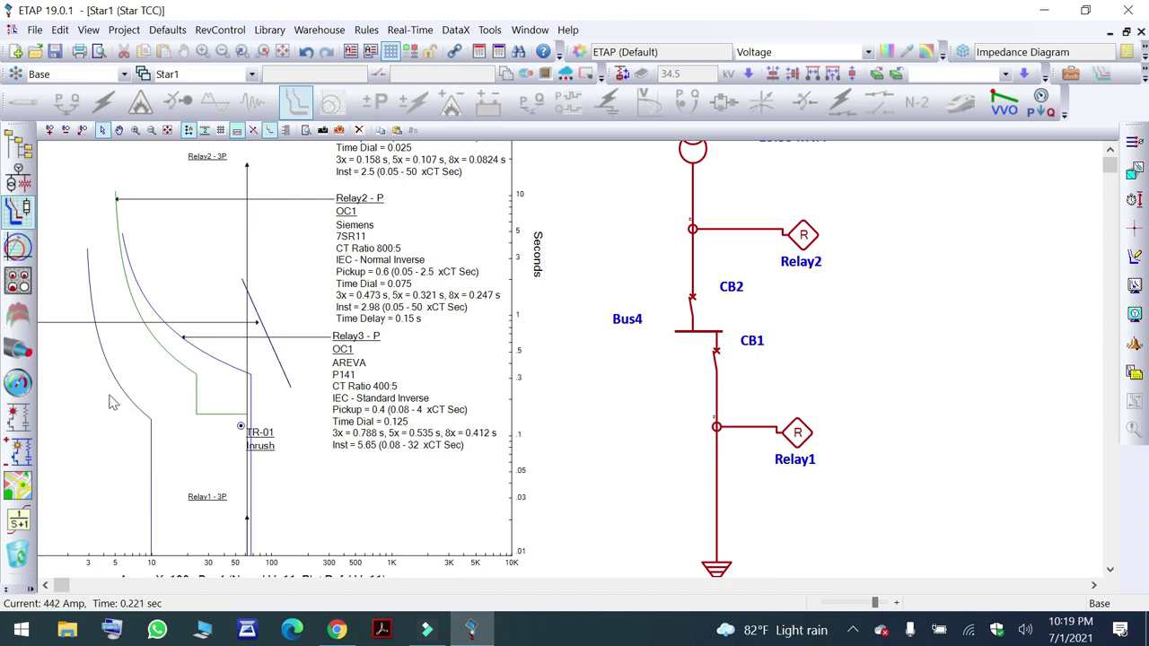
click(1135, 202)
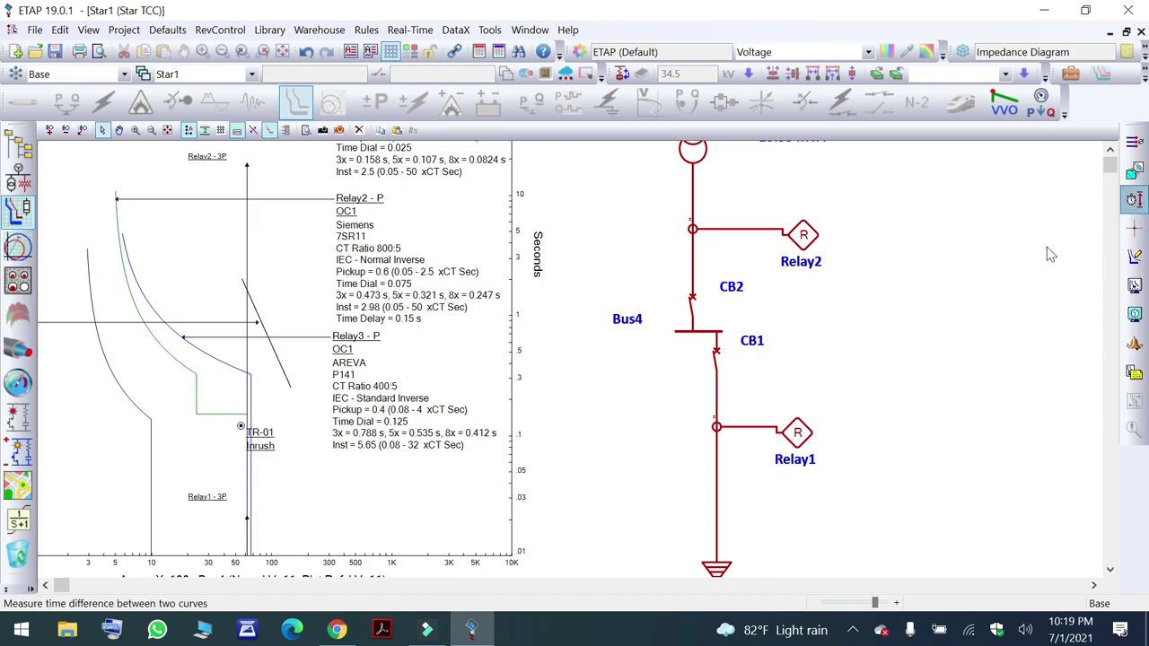
click(183, 363)
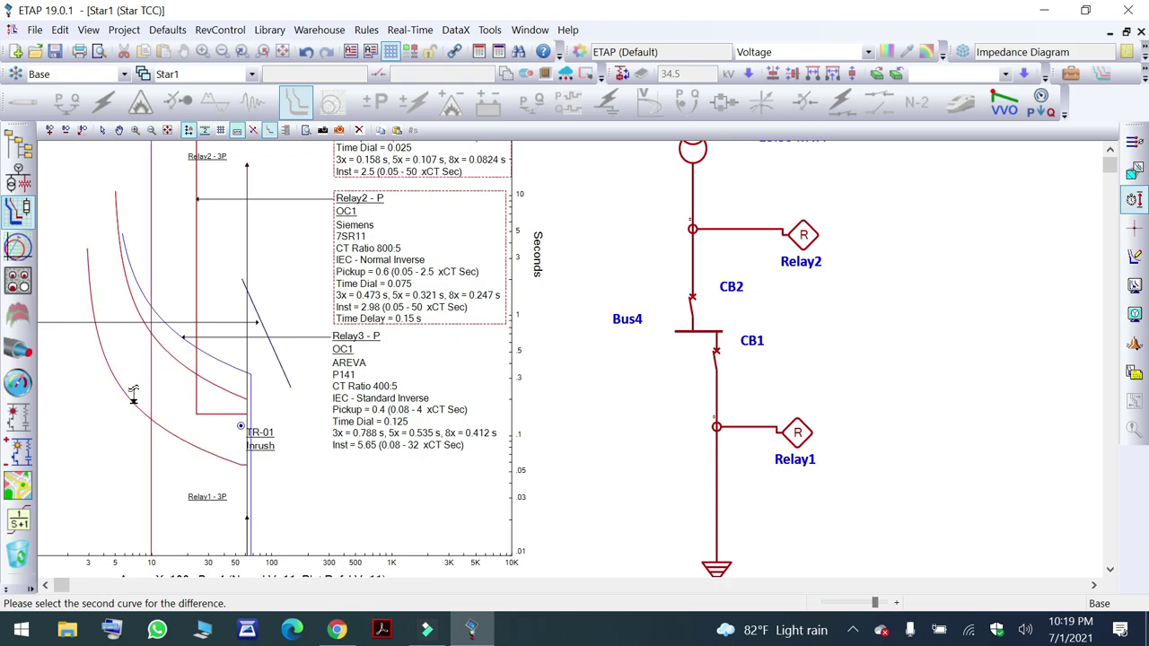
click(134, 396)
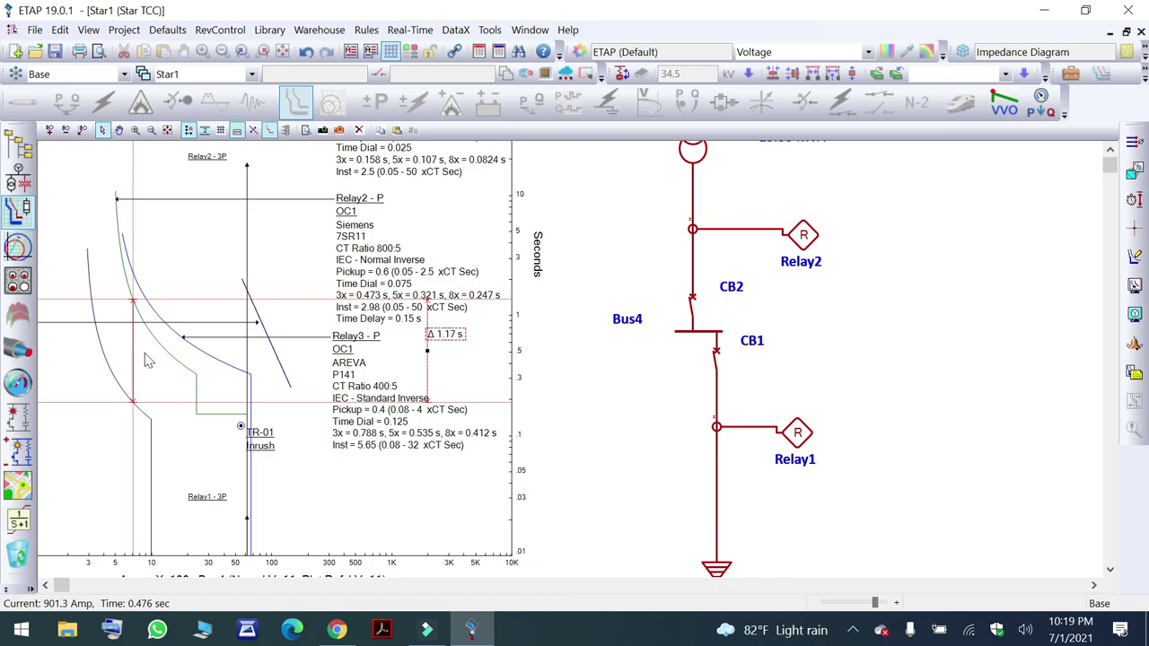
Move the time-difference marker to about 1000 A, in line with Relay1's instantaneous line, and check its position against the current axis.
click(113, 331)
drag(113, 332, 154, 364)
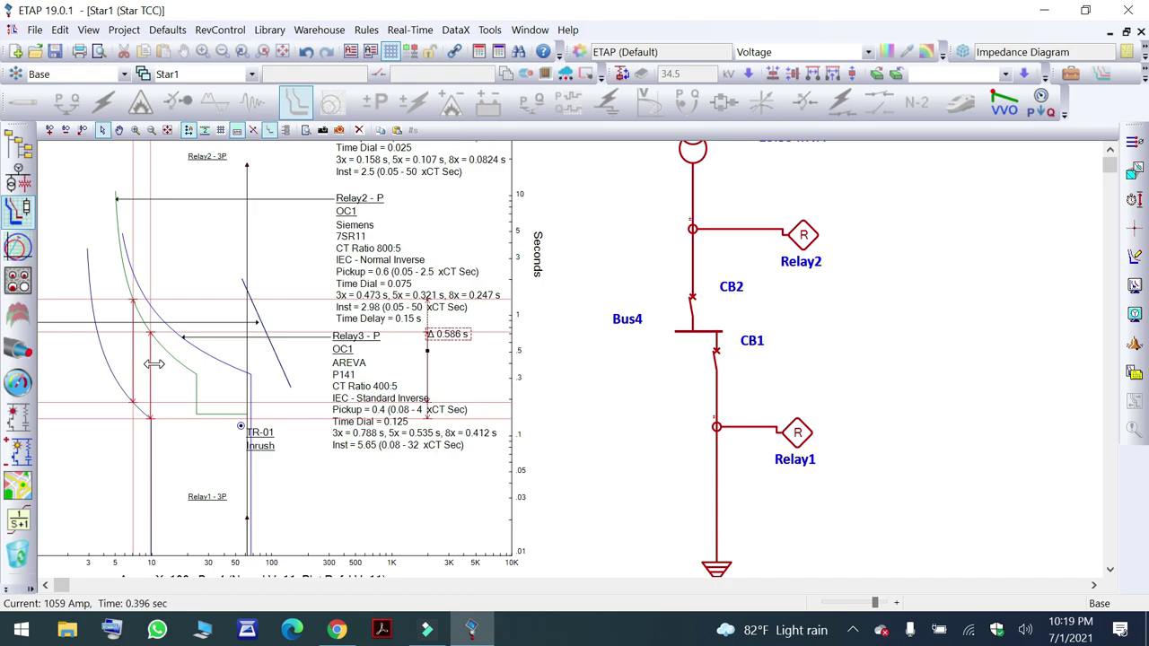
scroll(224, 464, down, 2)
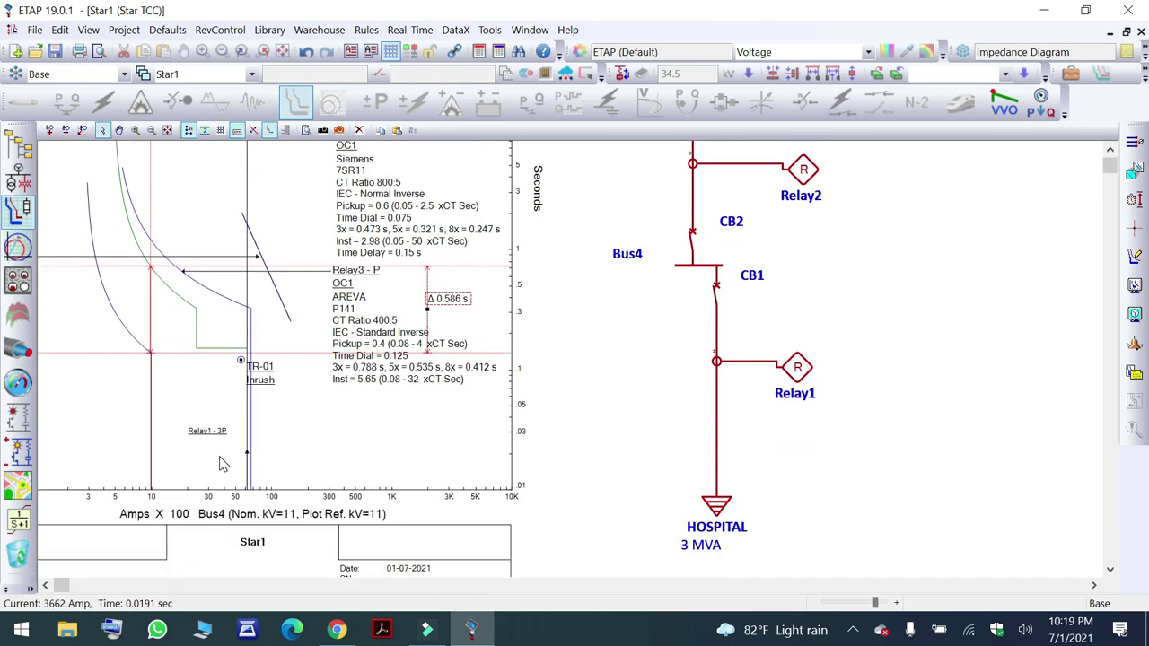
scroll(224, 464, down, 2)
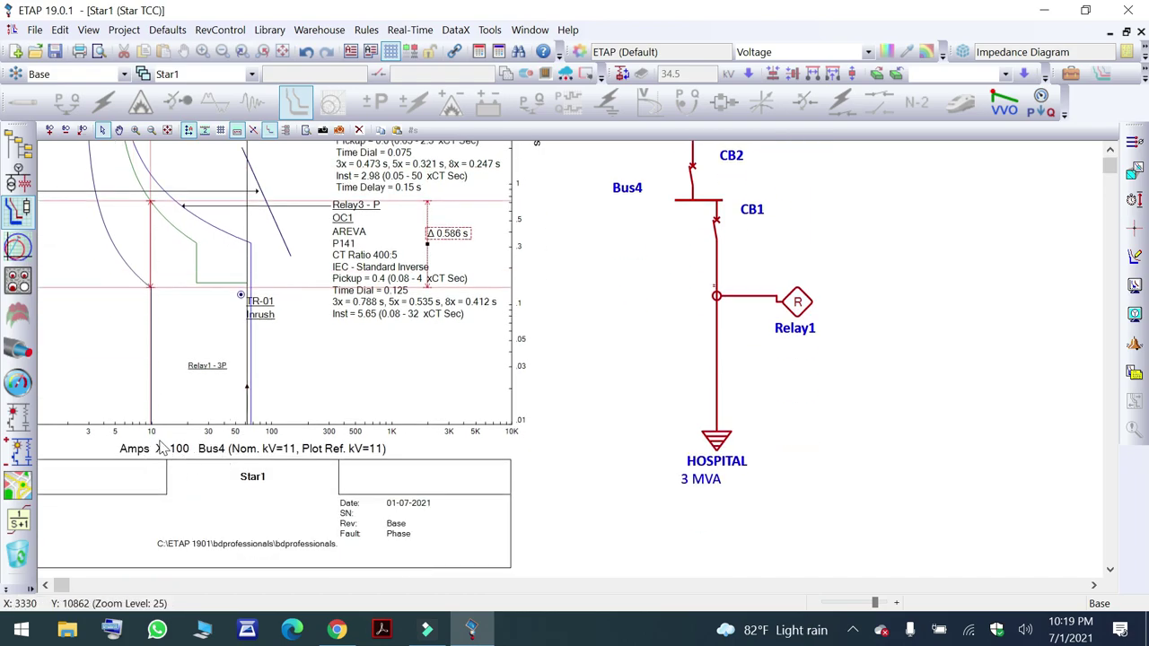
scroll(150, 430, up, 2)
scroll(150, 430, up, 2)
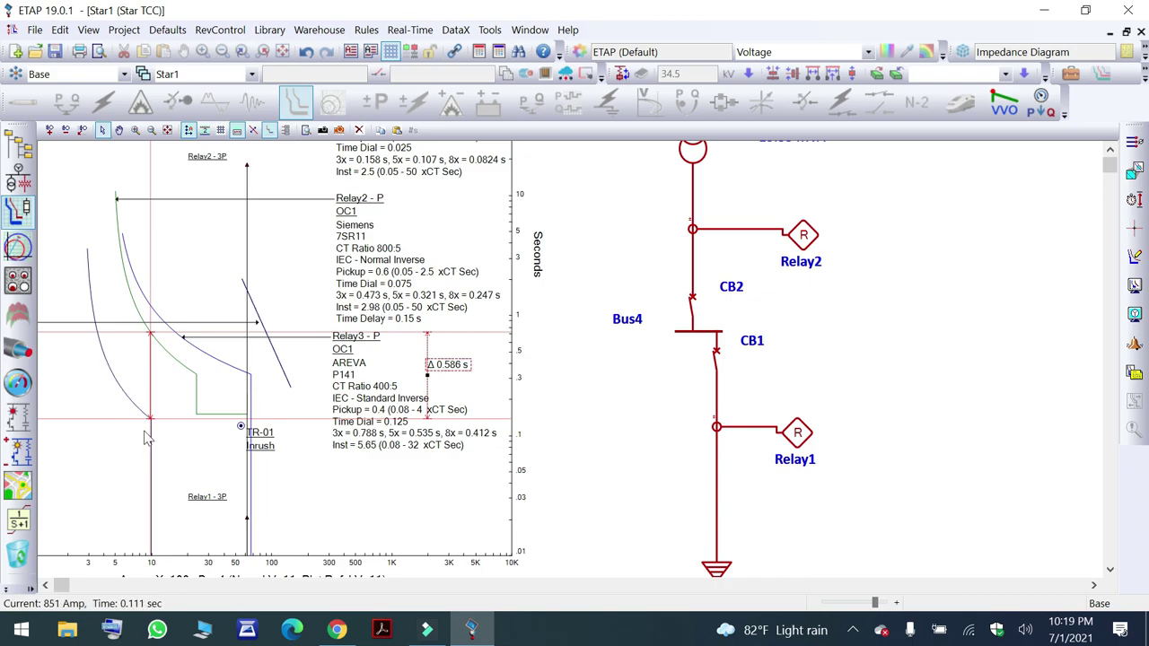
Read the current and trip time on Relay2's curve at the time-difference marker with the crosshair, without placing it, and deselect the marker.
mouse_move(150, 421)
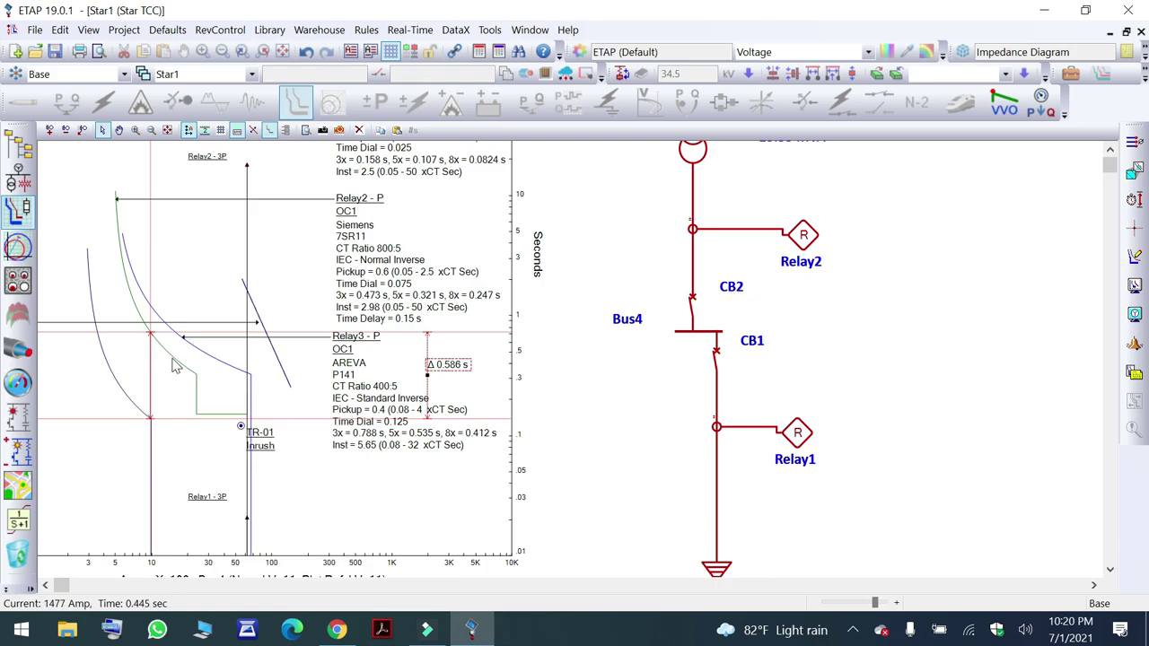
mouse_move(174, 365)
click(1134, 228)
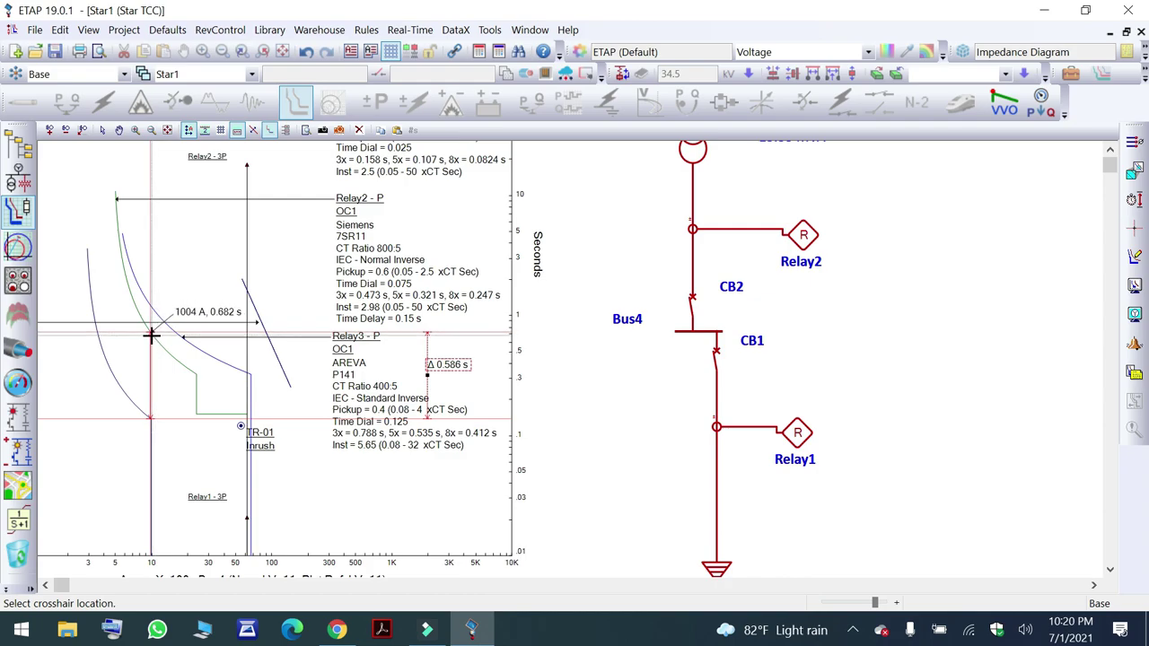
key(Escape)
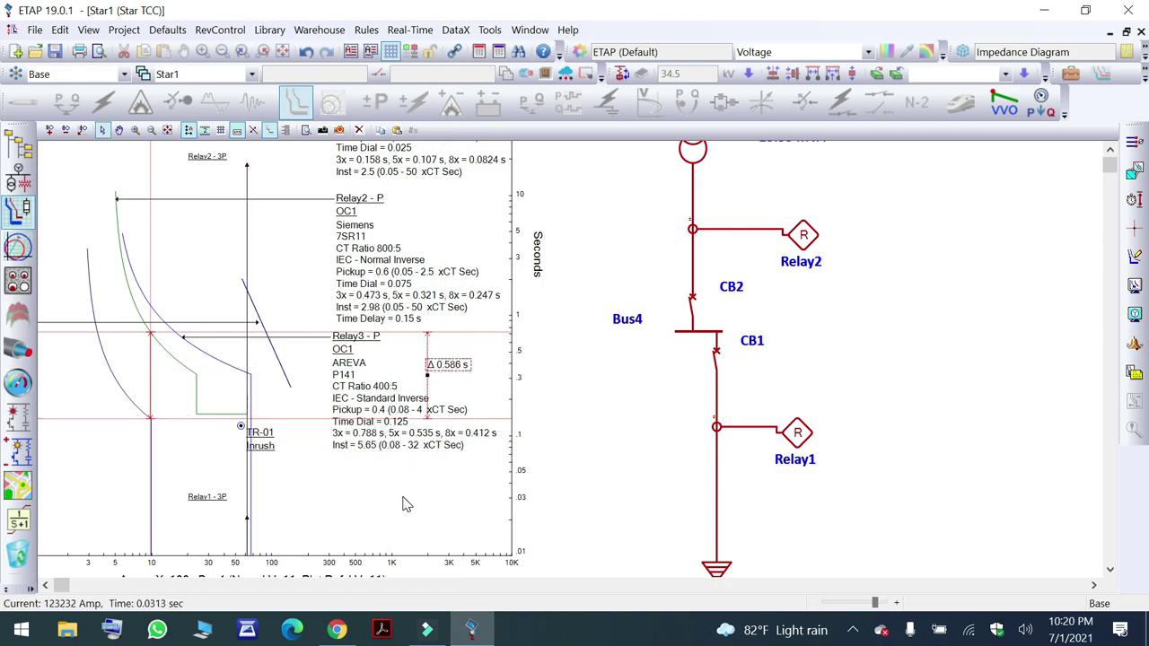
click(664, 471)
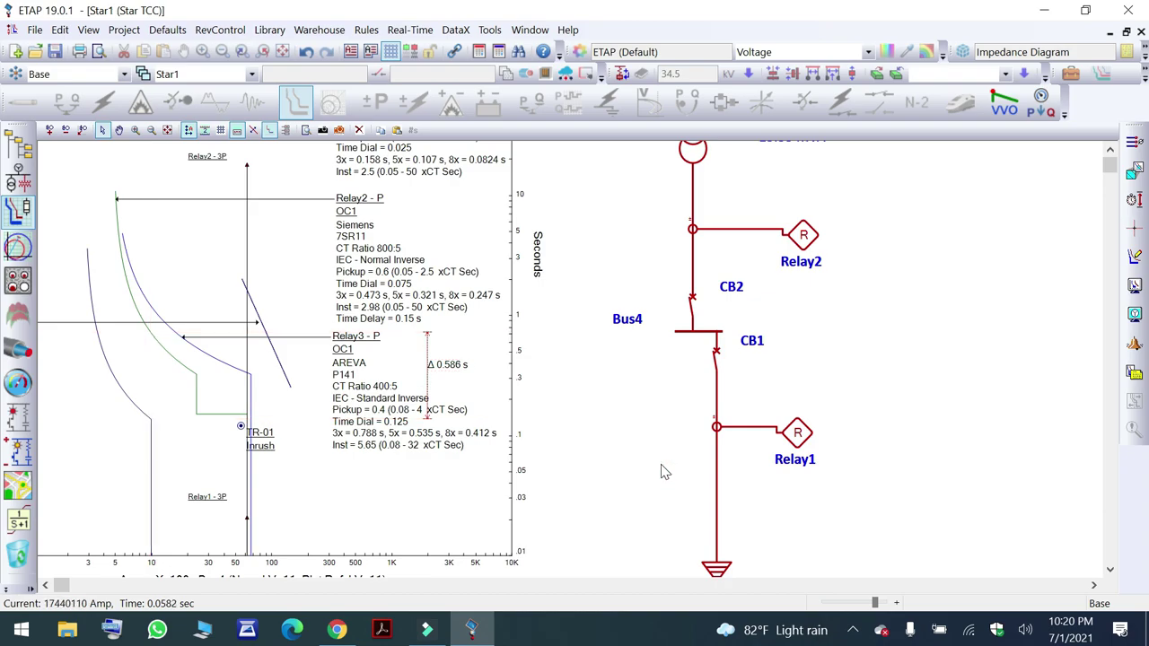